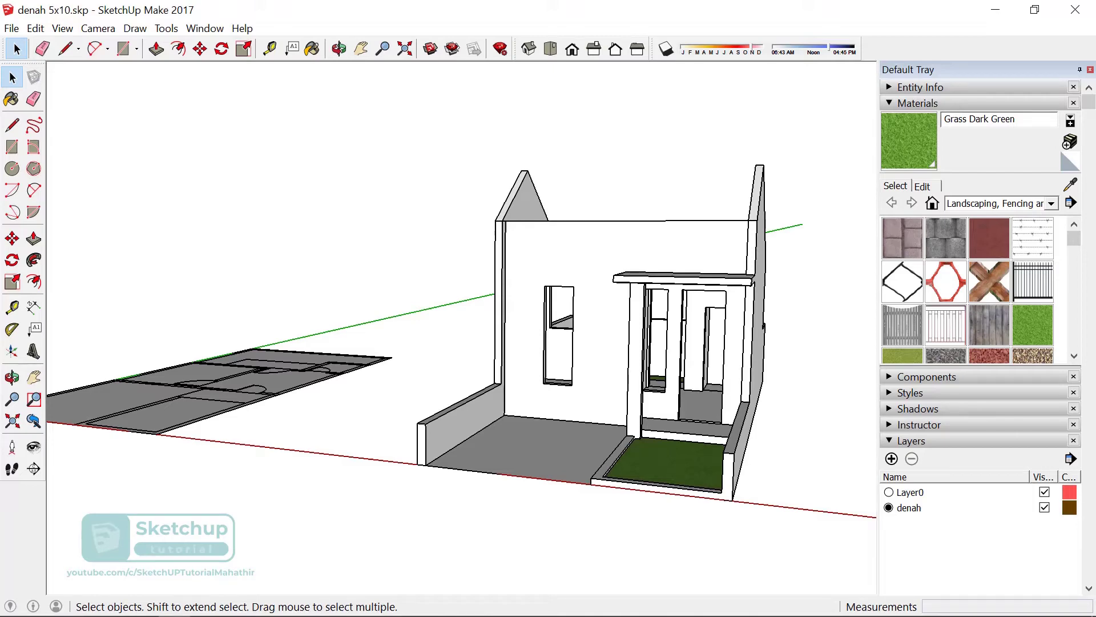
- Orbit and zoom around the house model to inspect it from several sides
mouse_move(457, 314)
middle_mouse_down()
mouse_move(371, 320)
mouse_move(400, 371)
middle_mouse_up()
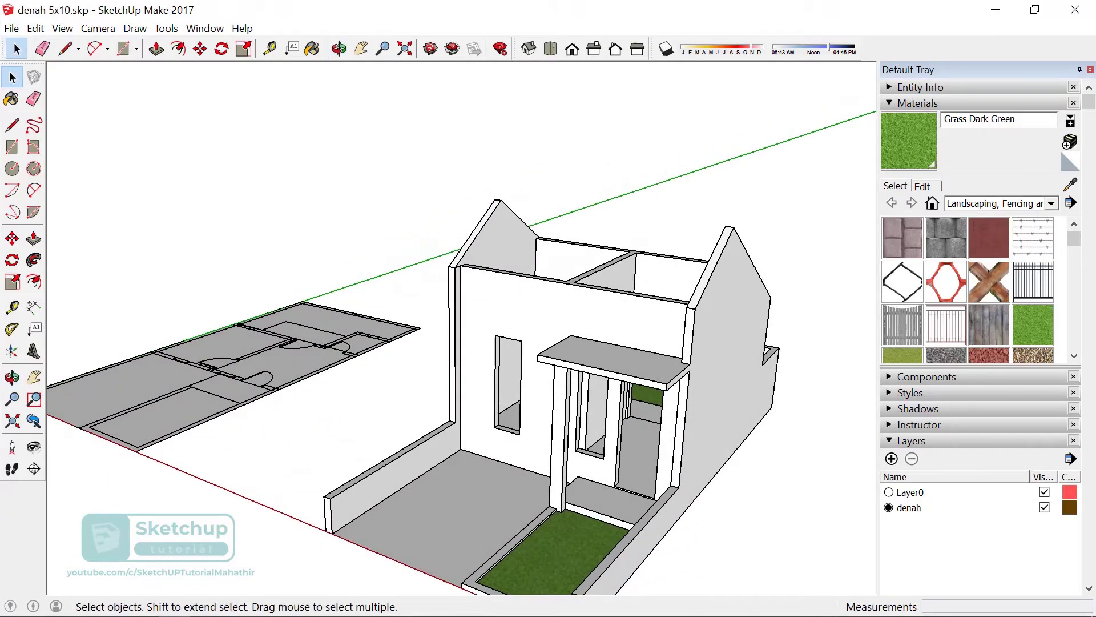
middle_click_drag(456, 343, 437, 322)
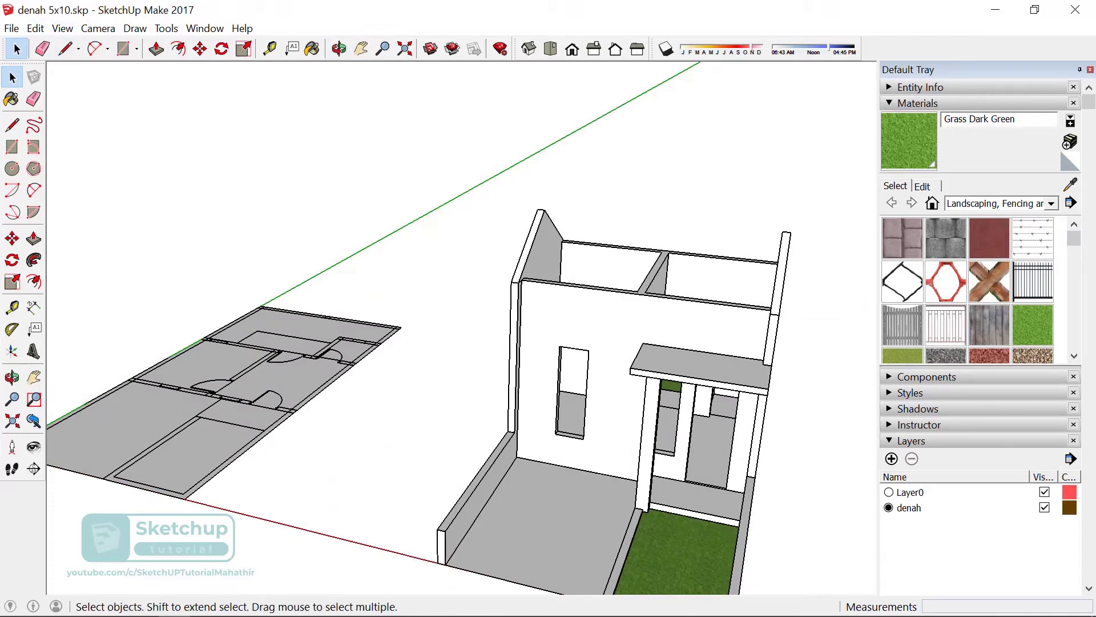
scroll(571, 314, "down", 3)
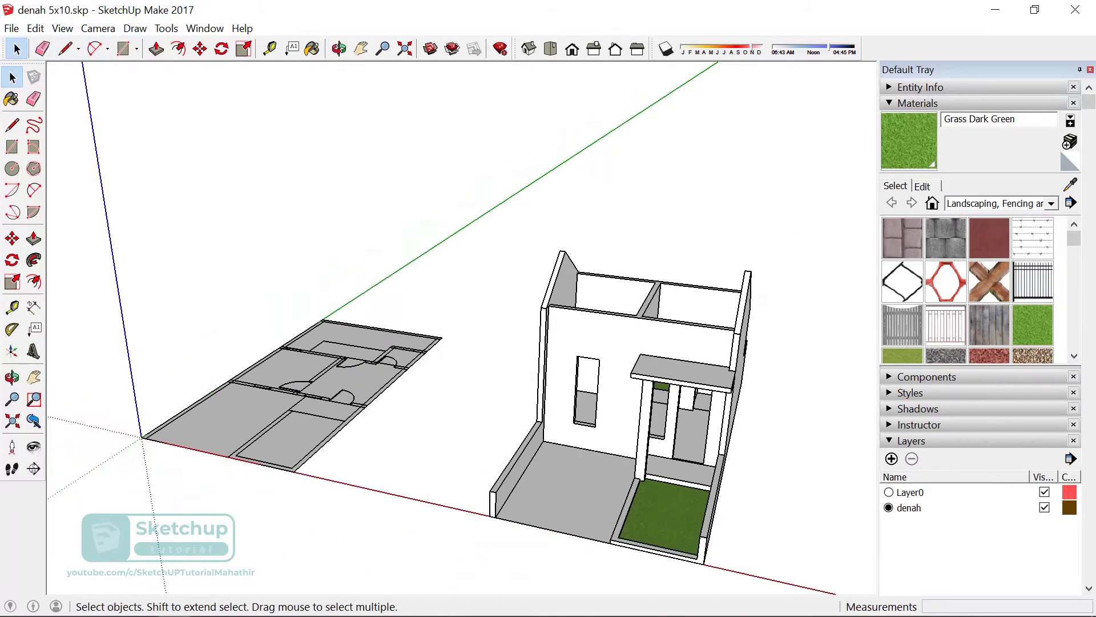
scroll(571, 314, "up", 5)
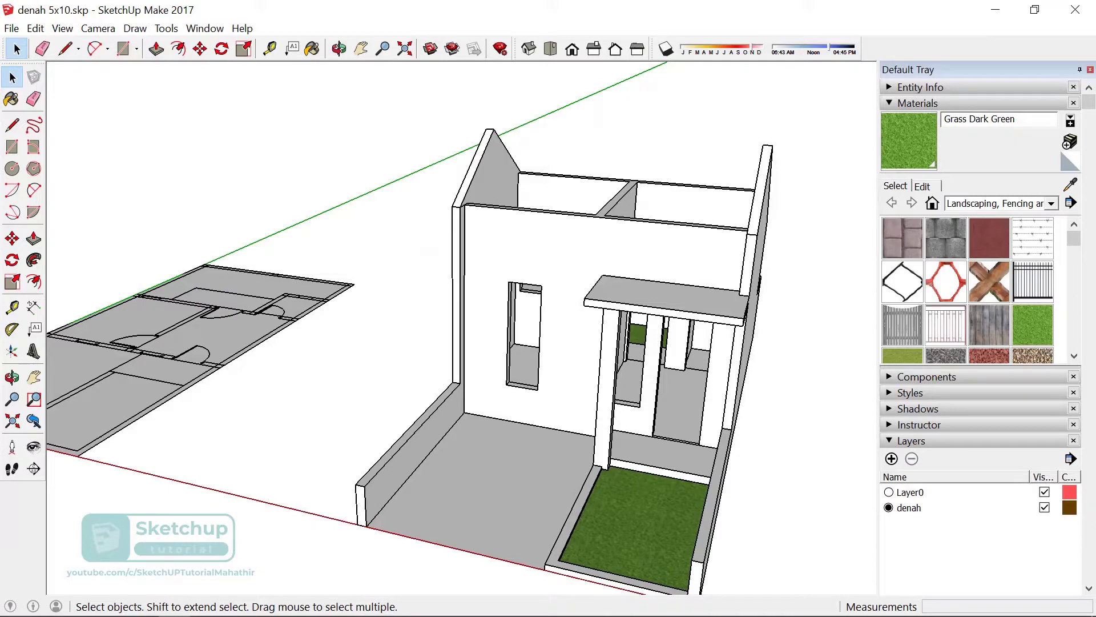
scroll(457, 314, "down", 2)
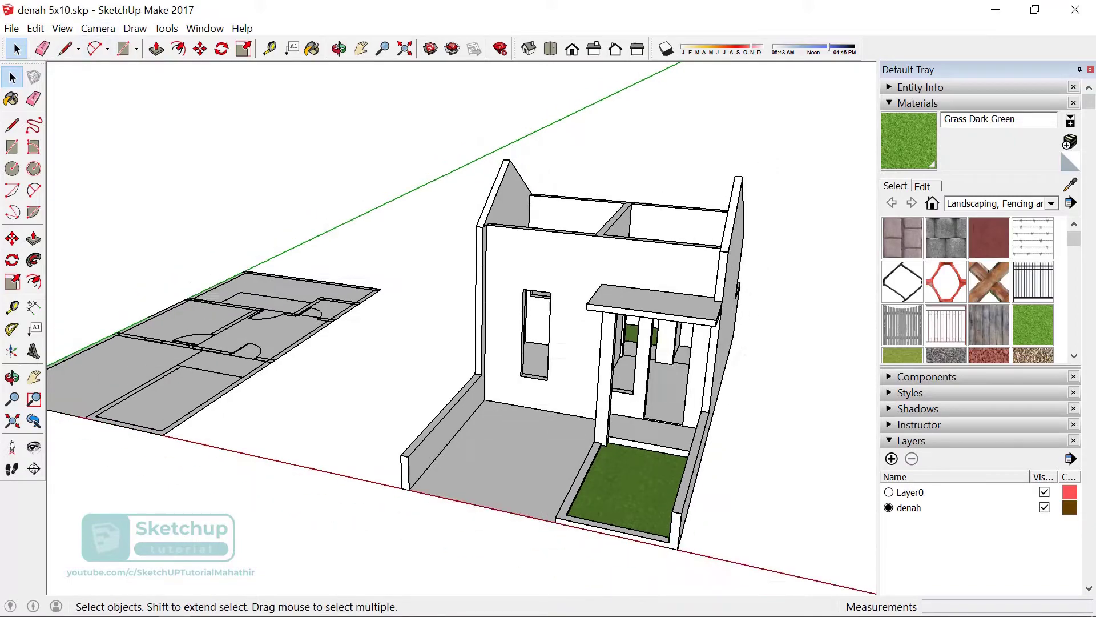
middle_click_drag(457, 285, 400, 399)
middle_click_drag(457, 314, 513, 285)
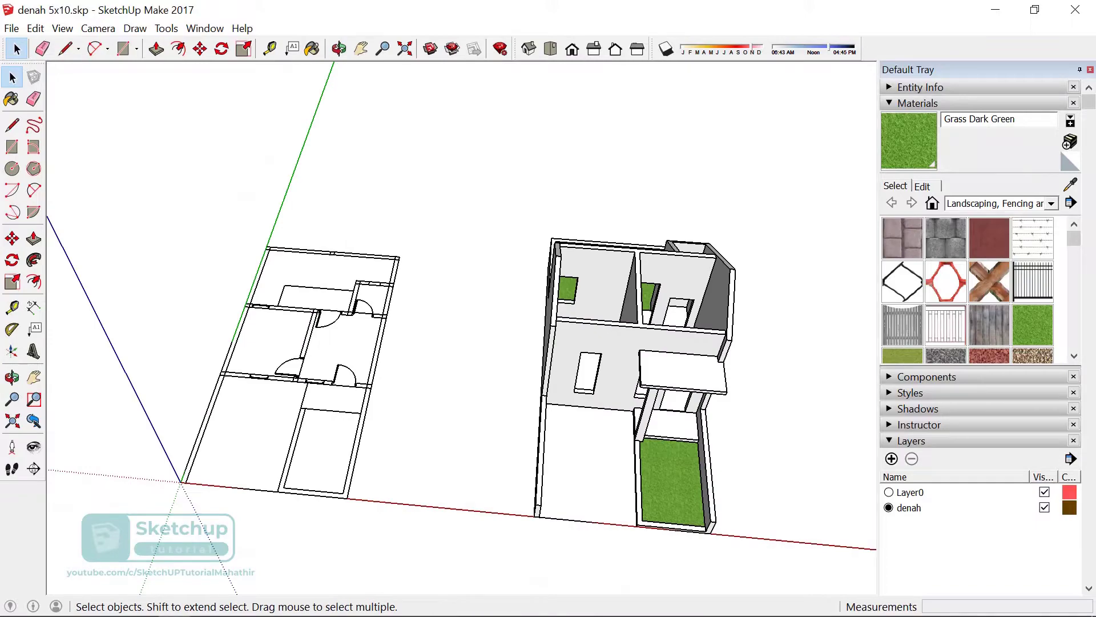
- Crossing-select the whole house group from a high oblique view
scroll(571, 343, "down", 2)
scroll(571, 342, "up", 3)
scroll(485, 343, "down", 2)
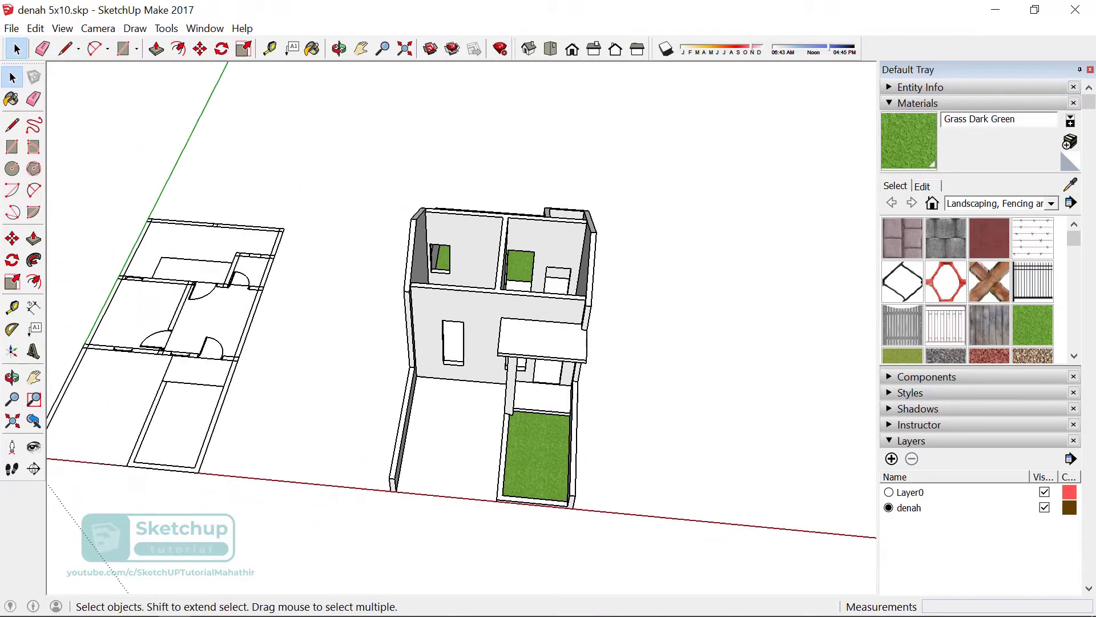
mouse_move(485, 343)
middle_mouse_down()
mouse_move(486, 257)
mouse_move(445, 354)
middle_mouse_up()
scroll(297, 309, "down", 1)
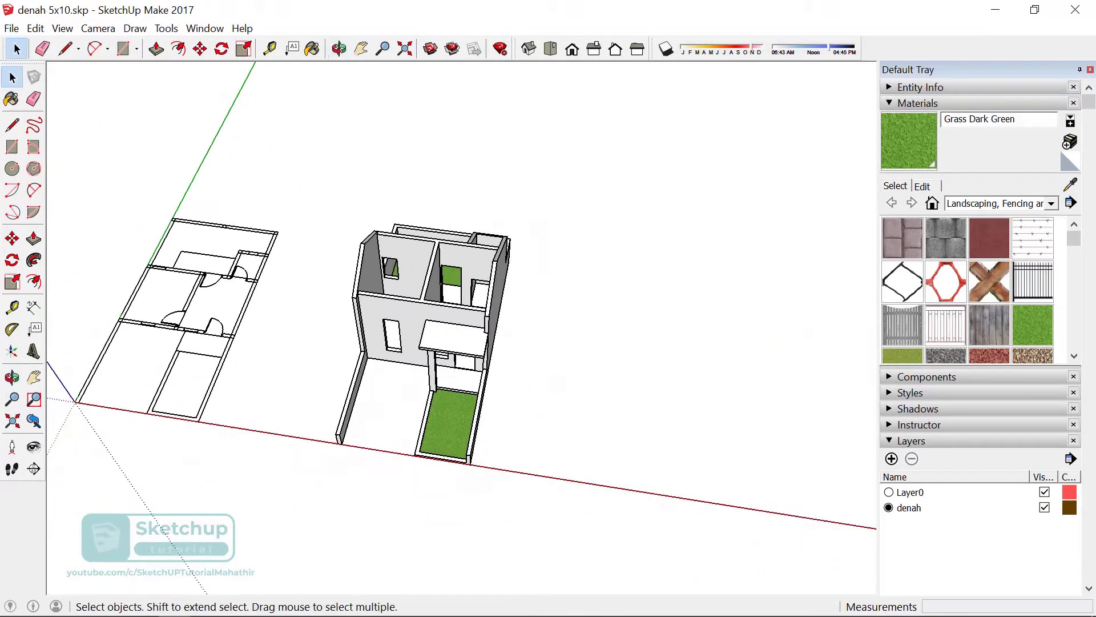
left_click_drag(594, 205, 330, 515)
mouse_move(434, 314)
middle_mouse_down()
mouse_move(434, 285)
mouse_move(388, 275)
middle_mouse_up()
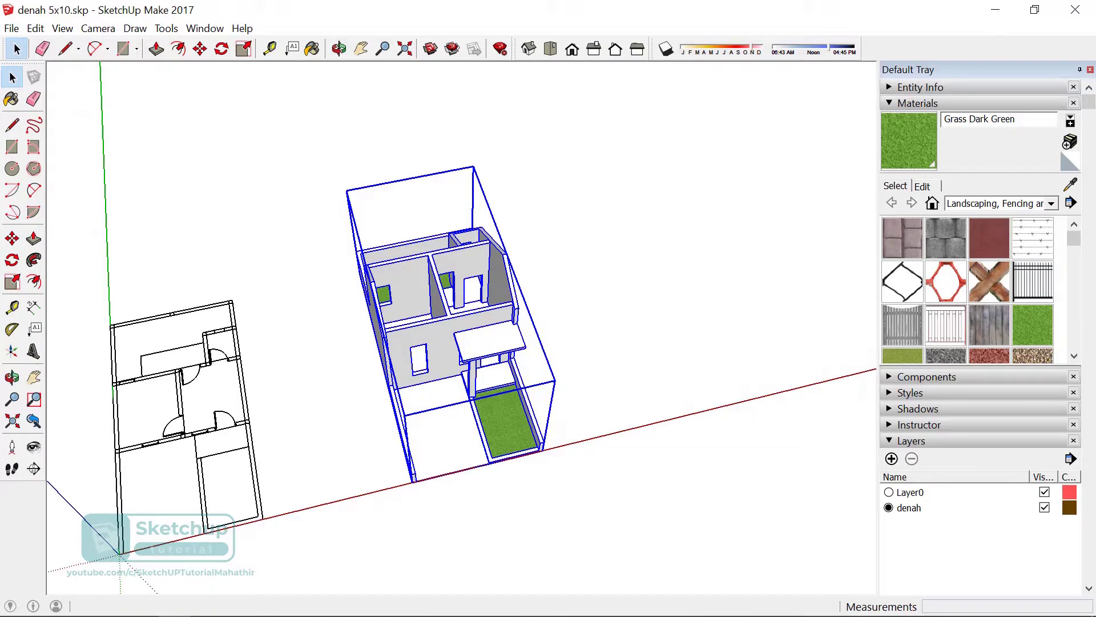
- Copy the house group with Move and place the copy beside the original along the red axis
key("m")
key("ctrl")
left_click(522, 349)
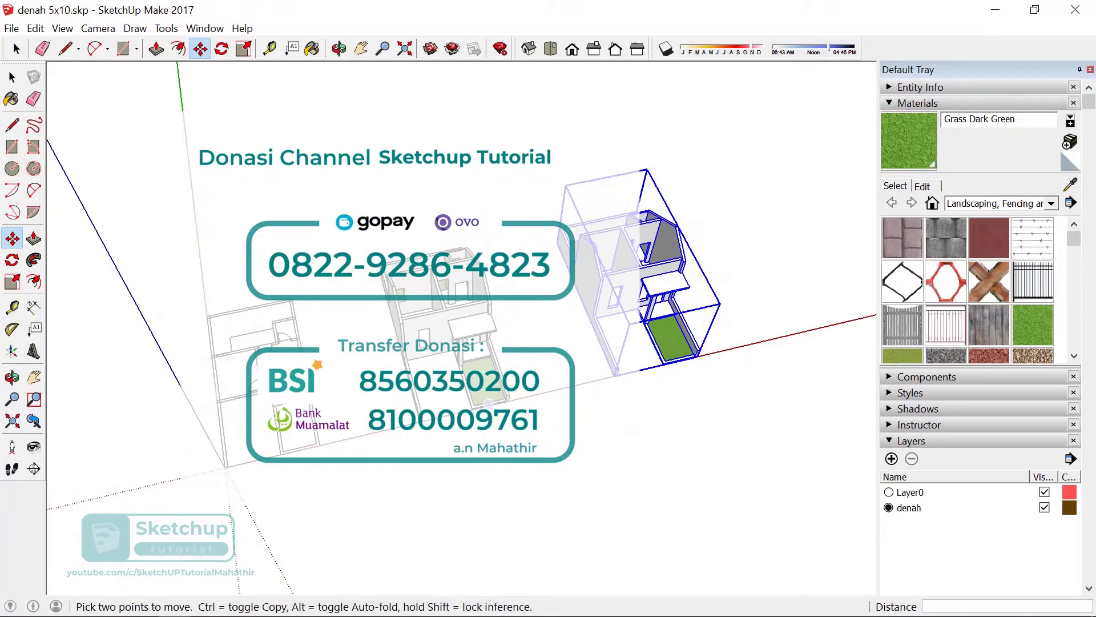
mouse_move(490, 403)
middle_mouse_down()
mouse_move(534, 342)
mouse_move(615, 341)
mouse_move(691, 392)
middle_mouse_up()
scroll(615, 341, "up", 2)
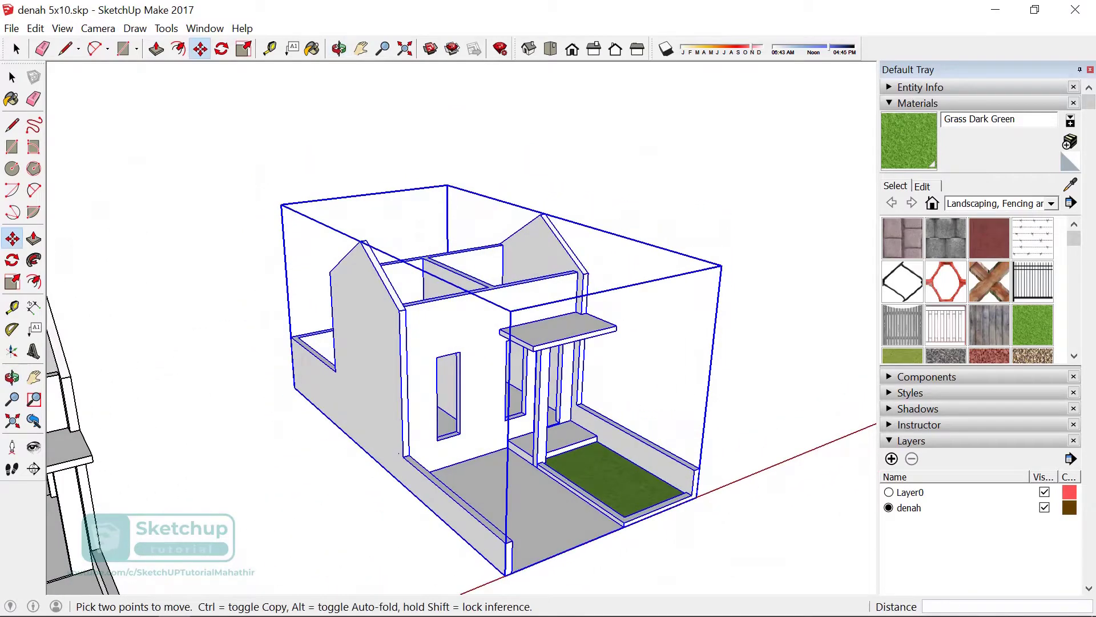
left_click_drag(398, 453, 674, 372)
scroll(674, 373, "down", 4)
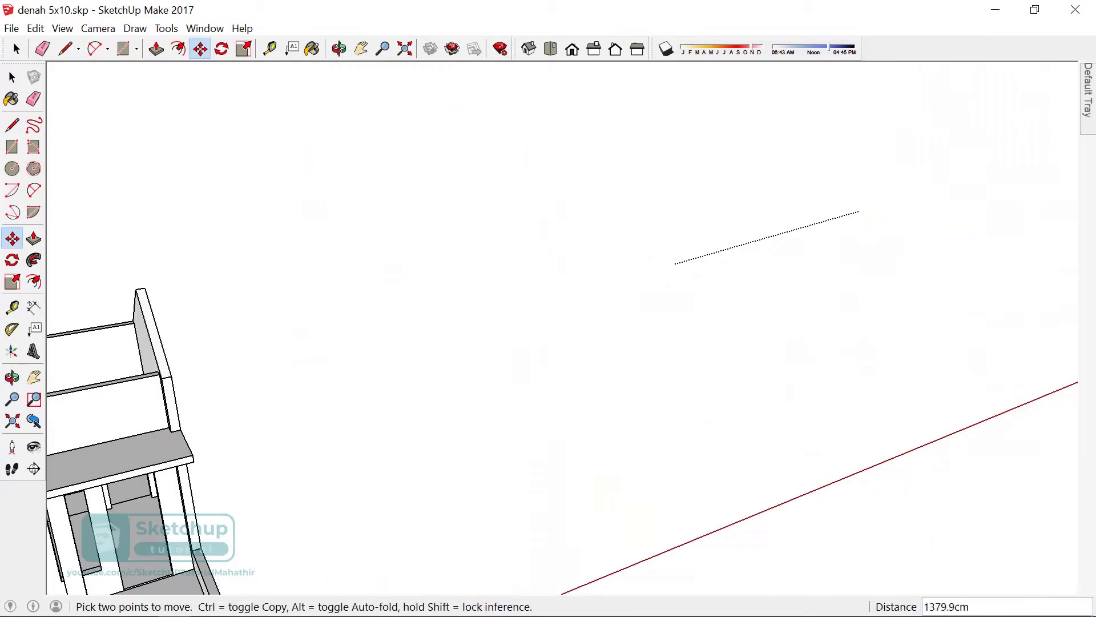
scroll(510, 526, "up", 2)
scroll(510, 526, "up", 1)
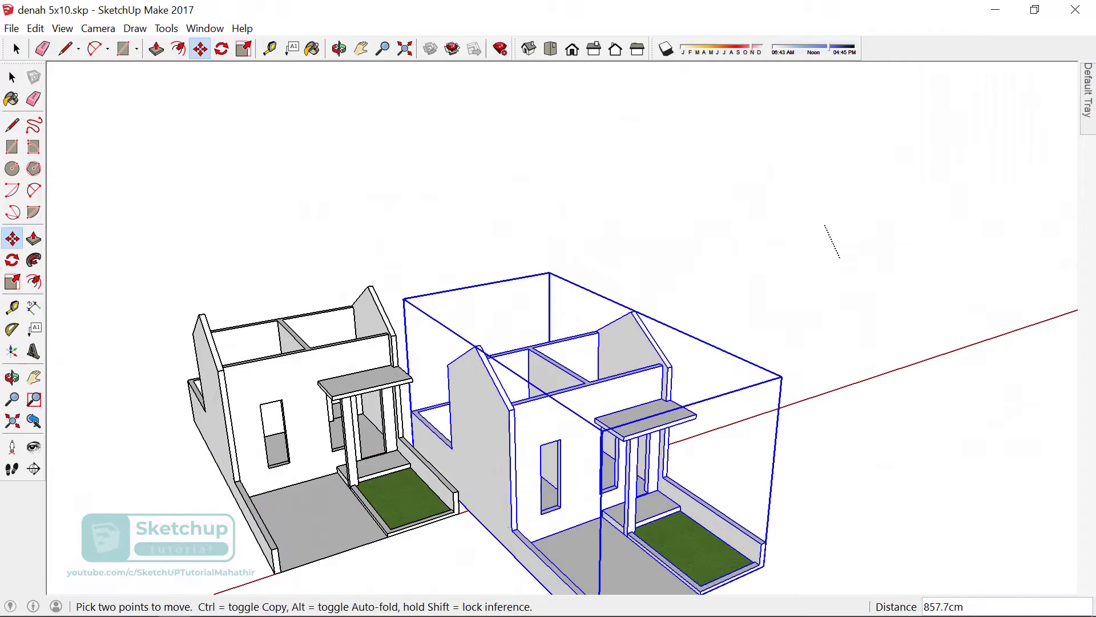
scroll(514, 366, "down", 2)
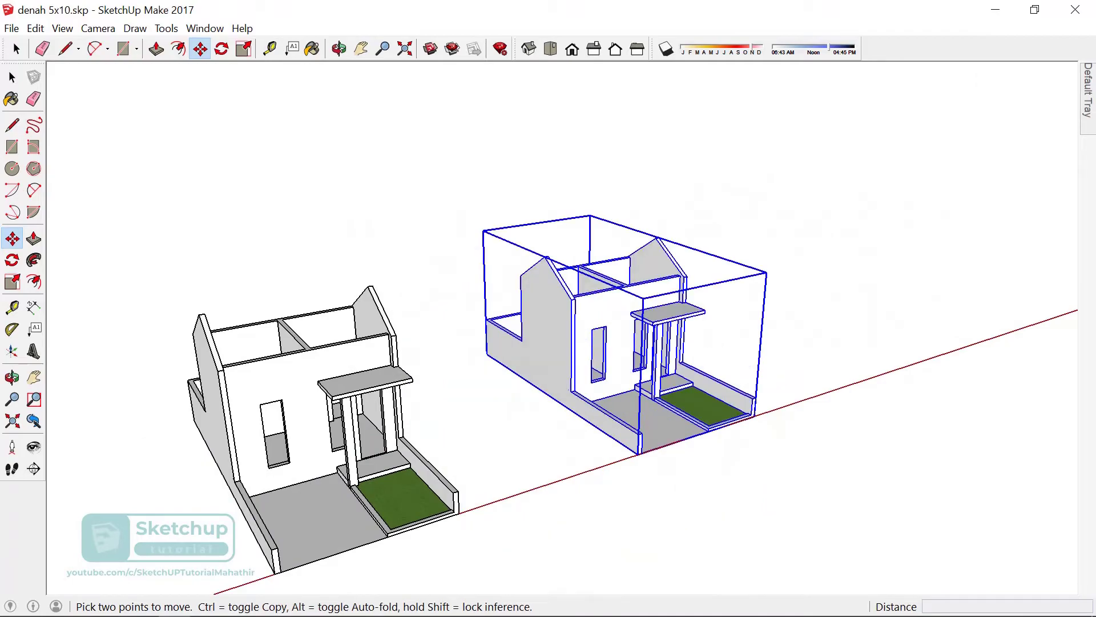
scroll(514, 366, "up", 3)
- Orbit and zoom around the copied house to view it from the other side
mouse_move(514, 366)
middle_mouse_down()
mouse_move(548, 343)
mouse_move(788, 512)
middle_mouse_up()
scroll(548, 343, "up", 2)
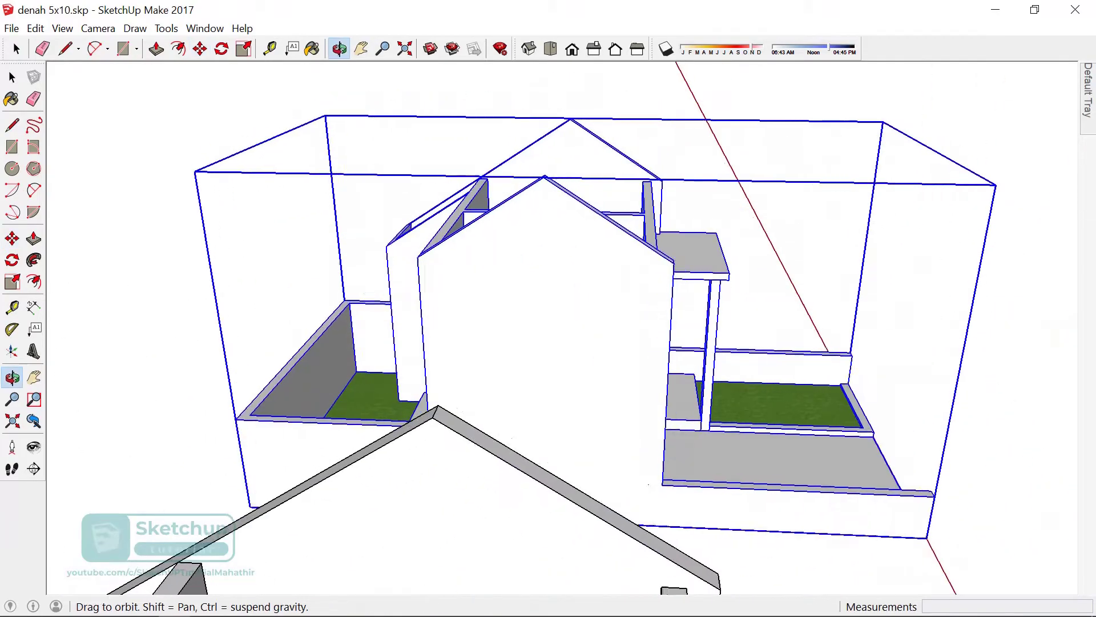
middle_click_drag(446, 320, 434, 366)
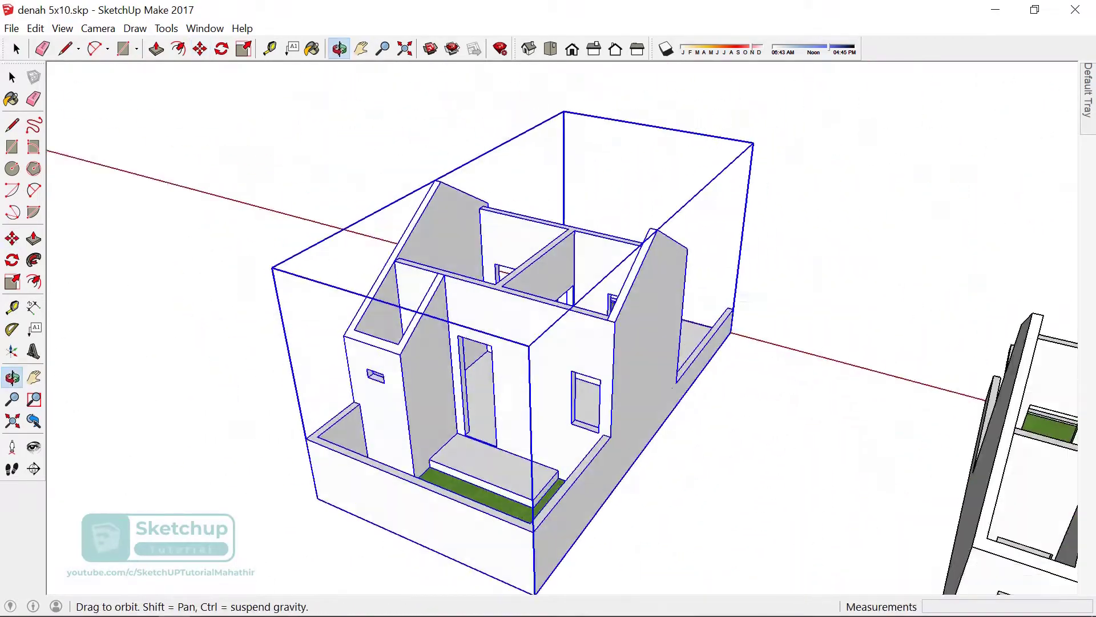
scroll(431, 366, "up", 2)
scroll(431, 366, "up", 2)
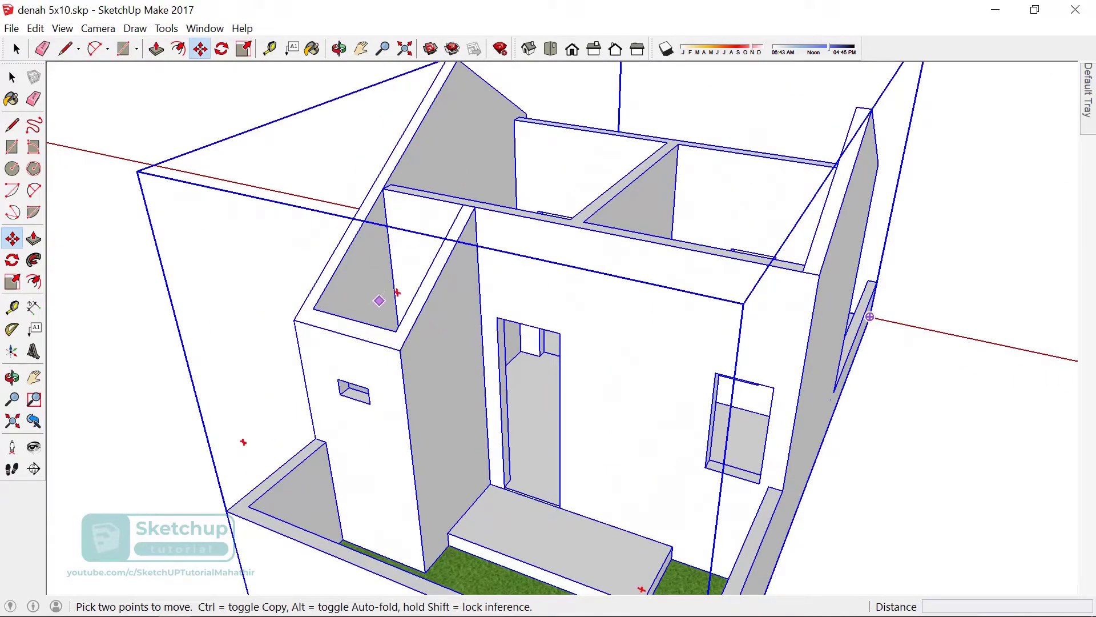
middle_click_drag(450, 292, 369, 314)
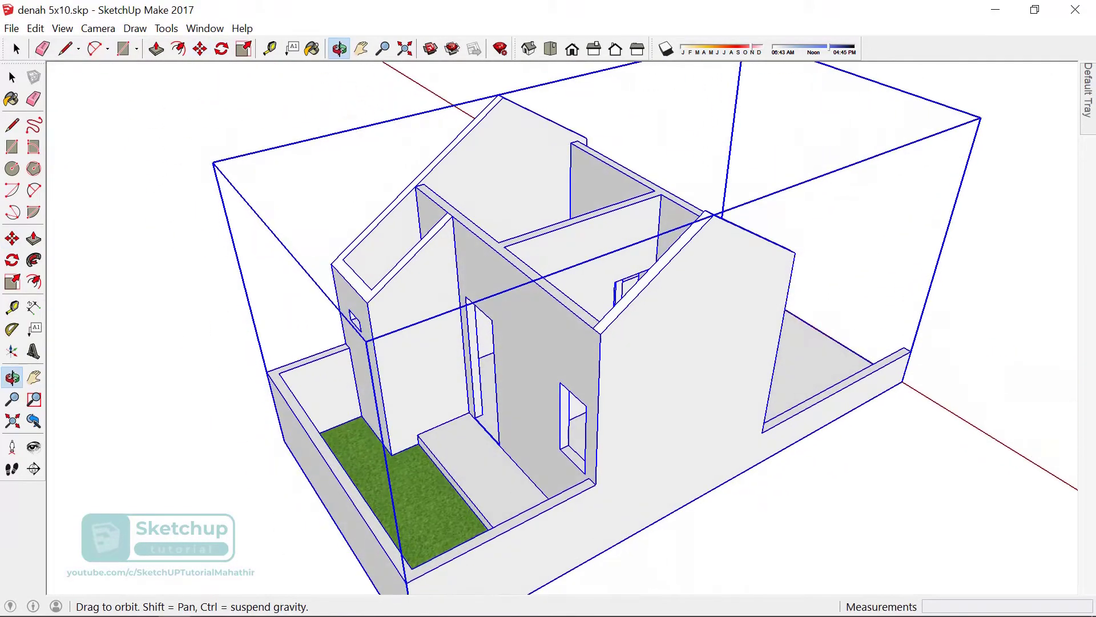
scroll(354, 299, "up", 2)
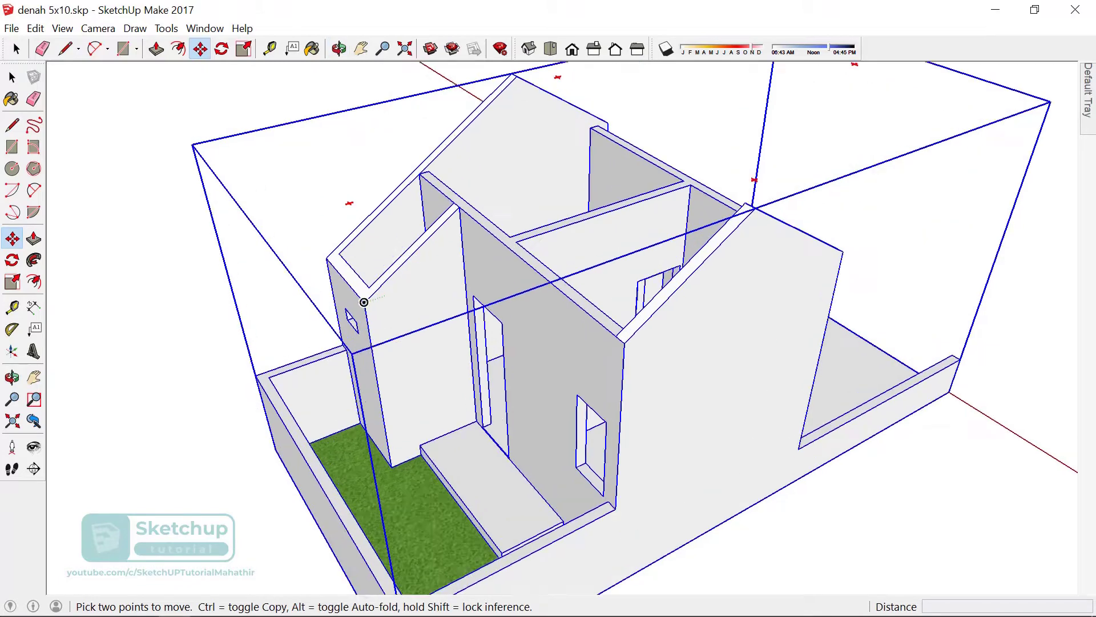
scroll(352, 297, "up", 2)
scroll(353, 297, "down", 3)
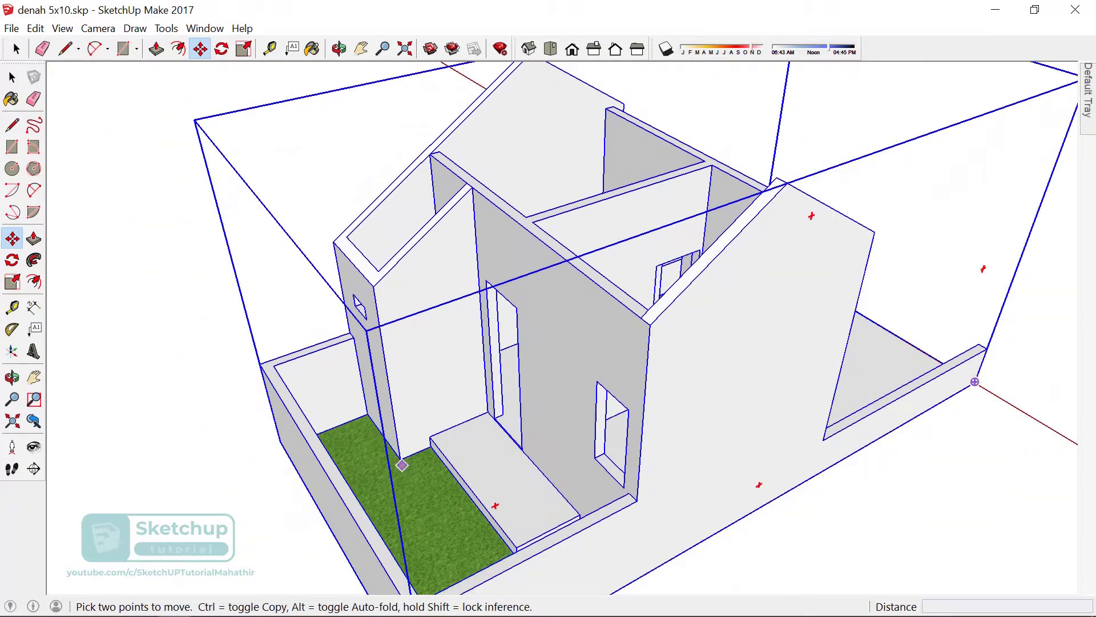
- Close in on the top corner of the copied house's gable wall
left_click(374, 286)
middle_click_drag(374, 286, 705, 181)
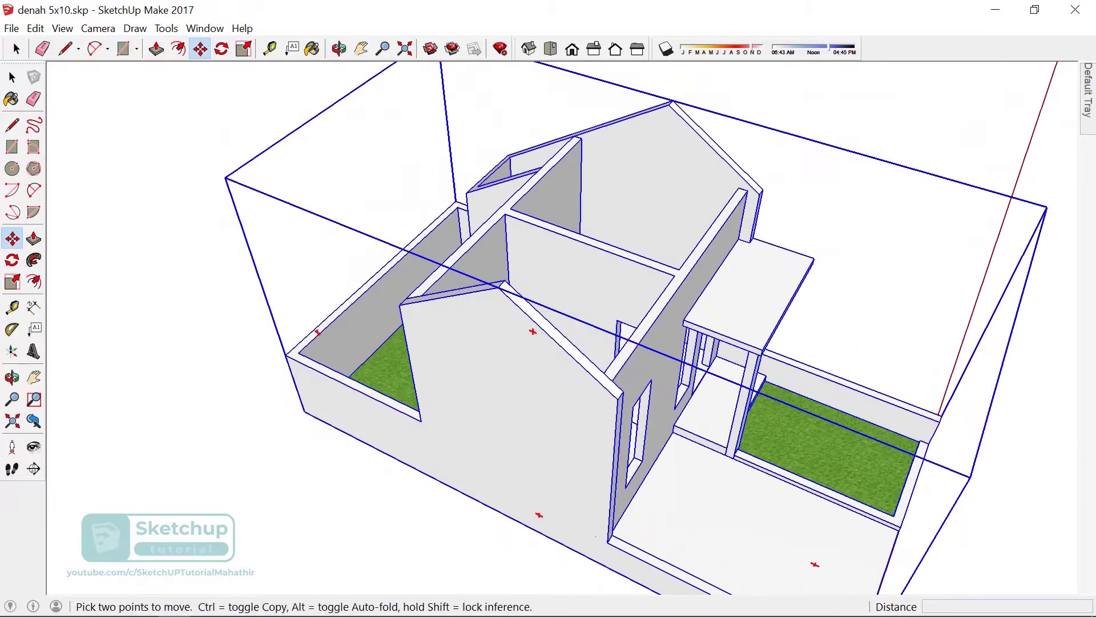
scroll(705, 181, "up", 3)
scroll(712, 186, "up", 2)
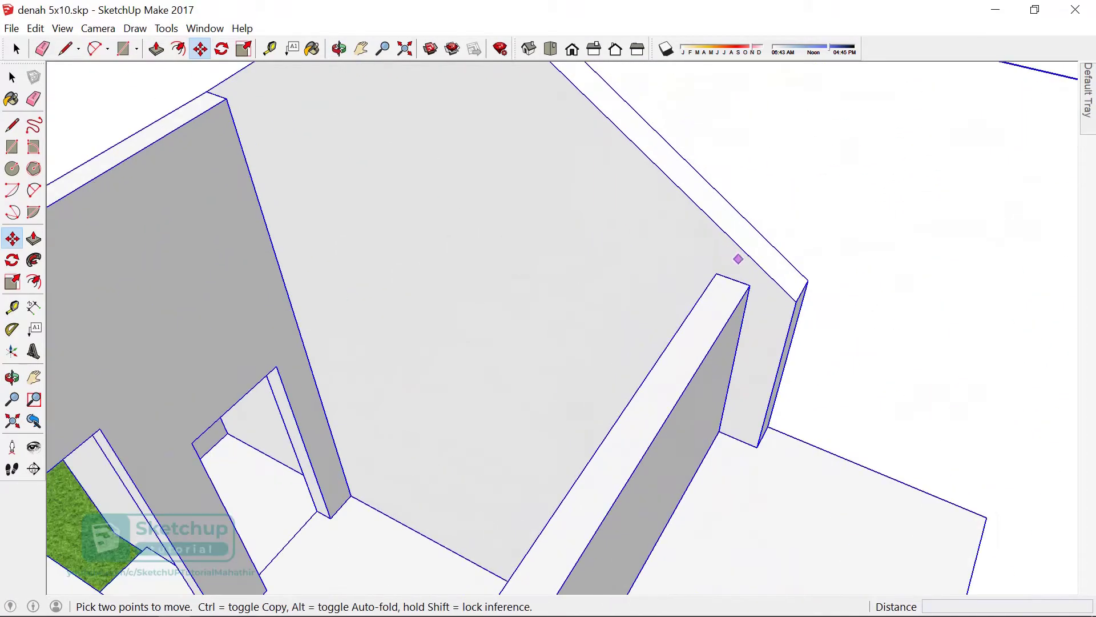
middle_click_drag(736, 254, 742, 274)
- Place an offset guide from the gable wall corner with the Tape Measure
key("t")
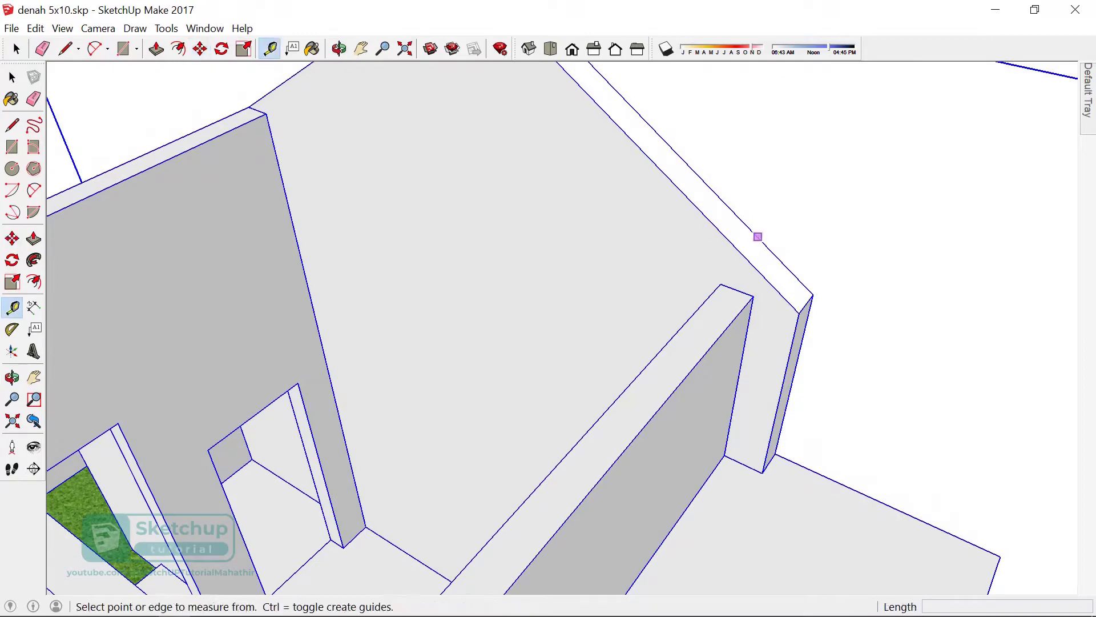
scroll(499, 197, "down", 2)
scroll(499, 197, "up", 1)
scroll(499, 197, "up", 1)
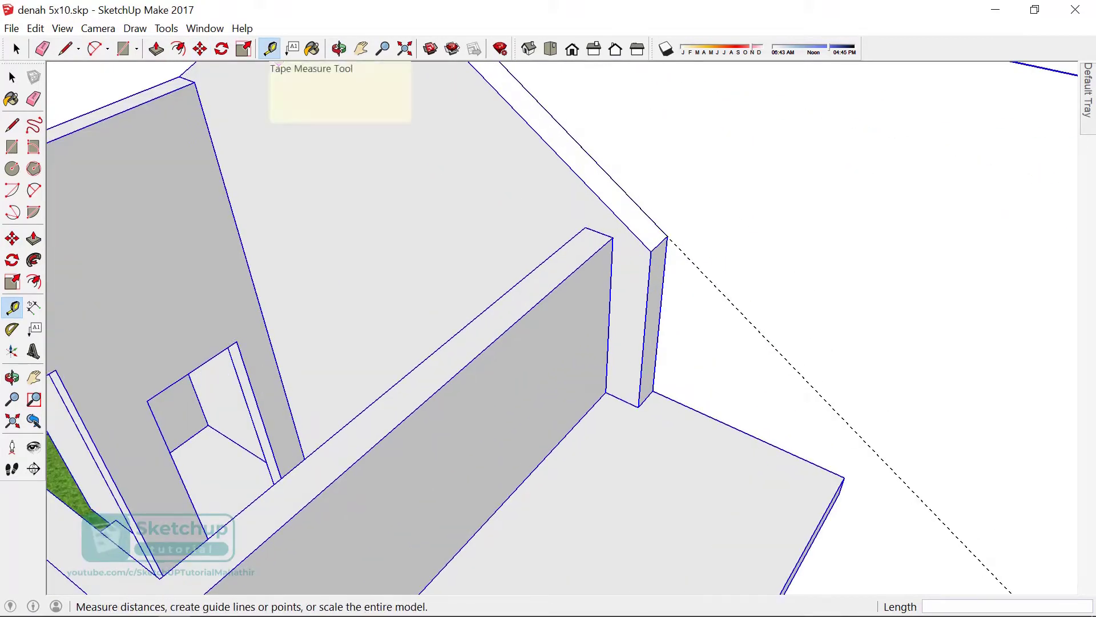
scroll(671, 233, "up", 1)
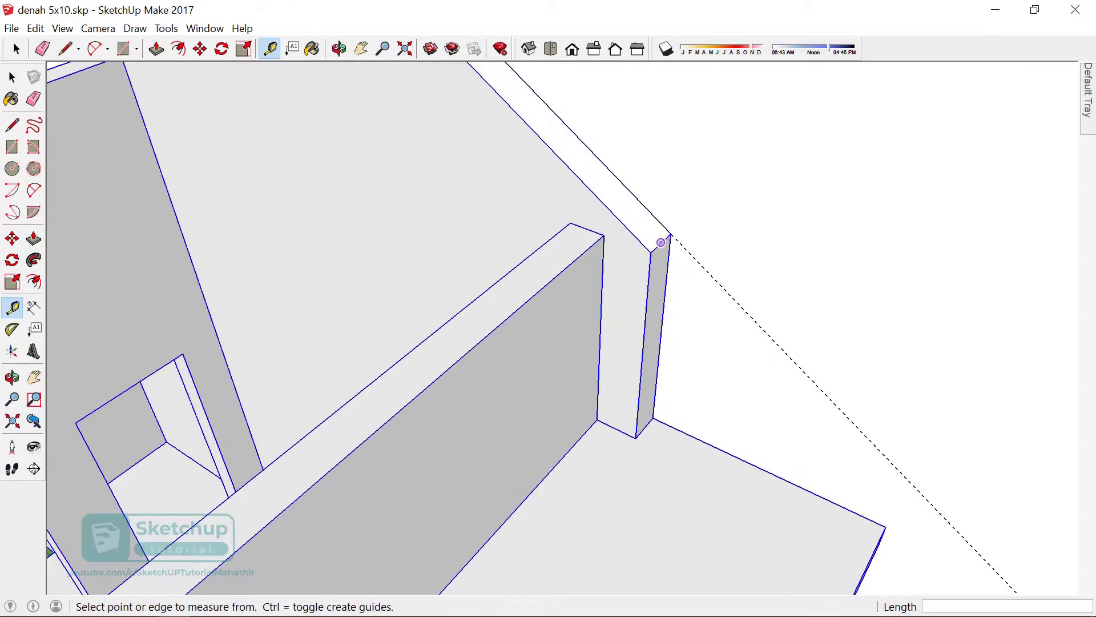
left_click(662, 242)
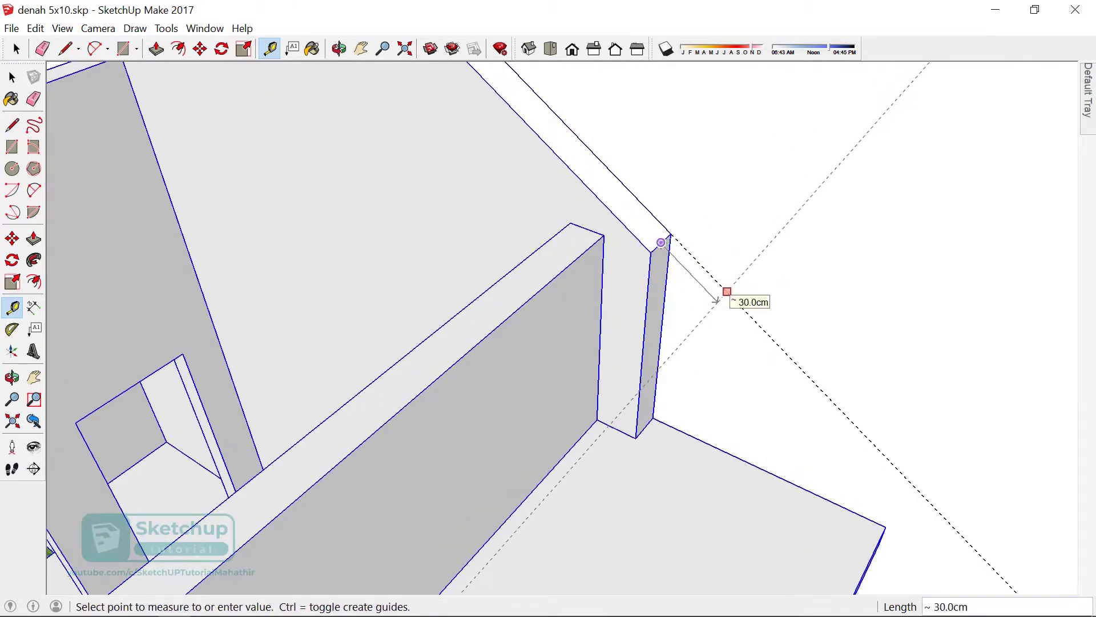
type("0")
key("Return")
- Start a second offset guide from the opposite gable corner
scroll(661, 225, "down", 1)
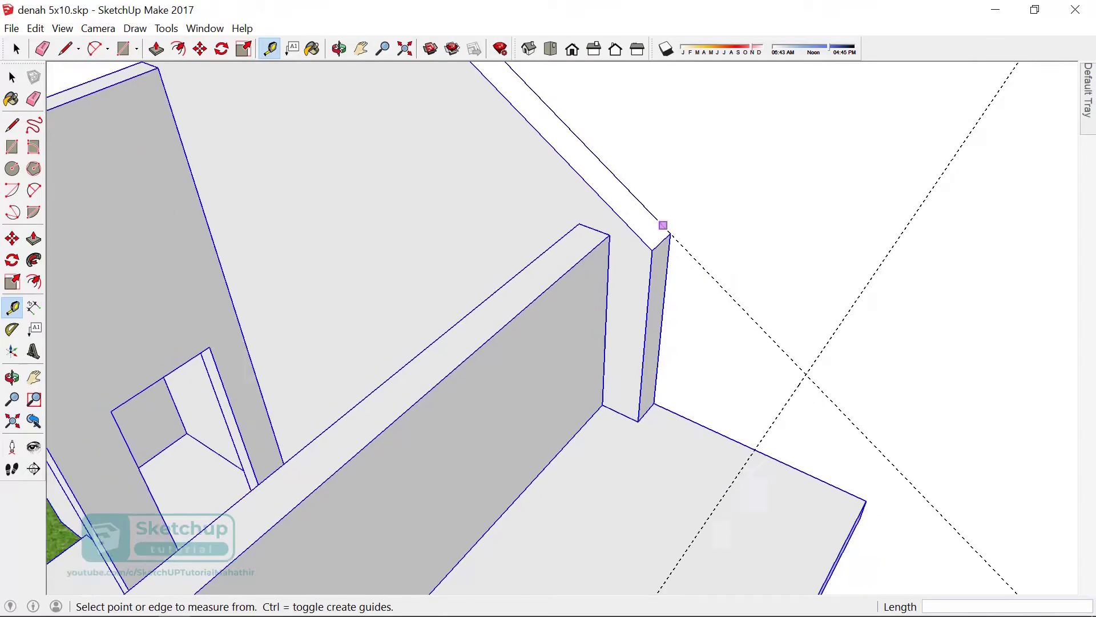
scroll(652, 221, "down", 3)
scroll(472, 382, "down", 3)
scroll(473, 360, "up", 3)
left_click(472, 360)
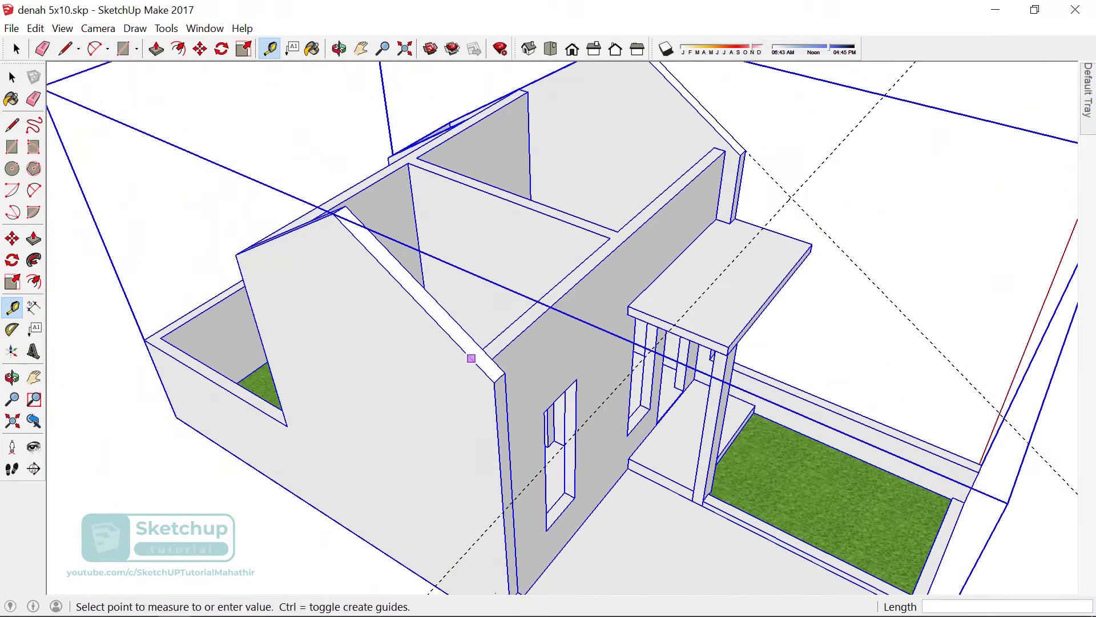
key("Escape")
scroll(611, 512, "down", 2)
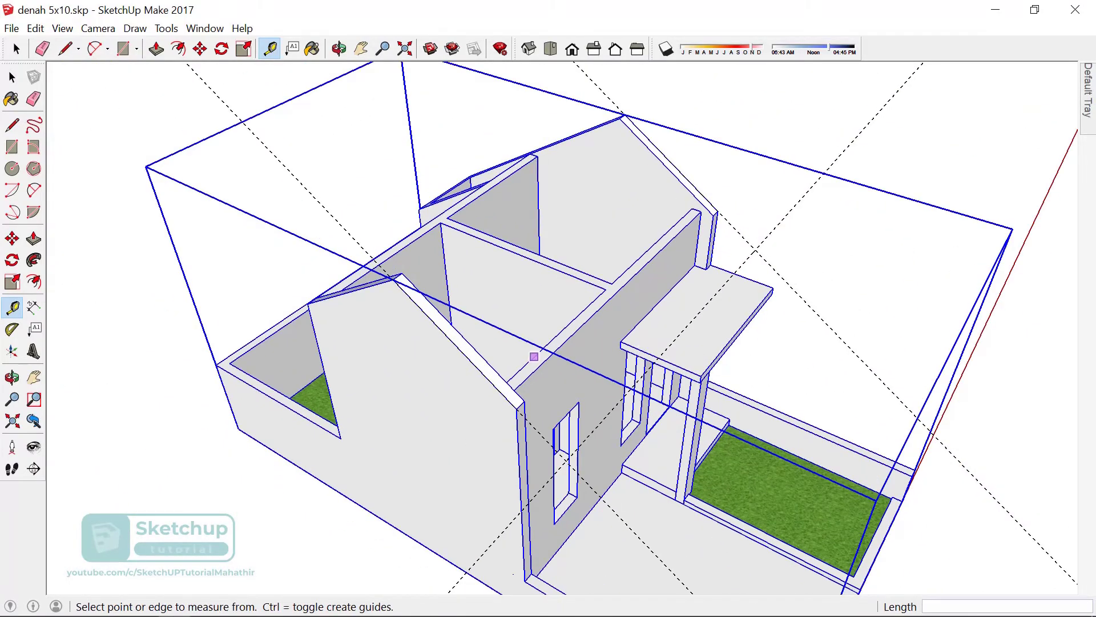
- From a quarter-turned view, place a guide 80 cm out from the wall edge
middle_click_drag(534, 357, 713, 516)
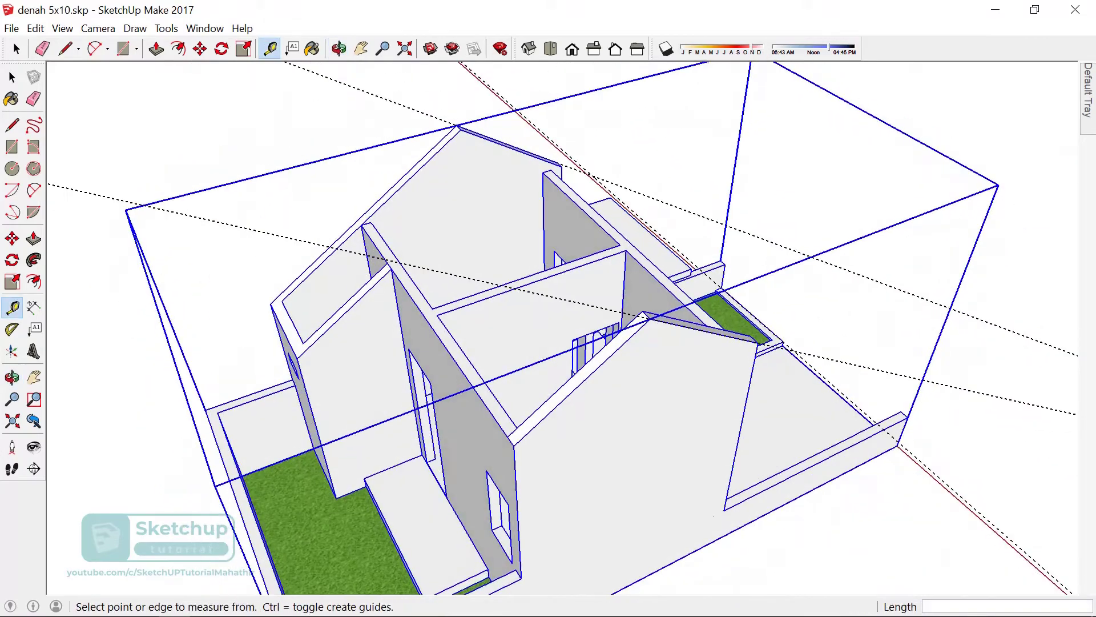
scroll(334, 333, "up", 2)
scroll(281, 262, "down", 3)
scroll(493, 364, "up", 3)
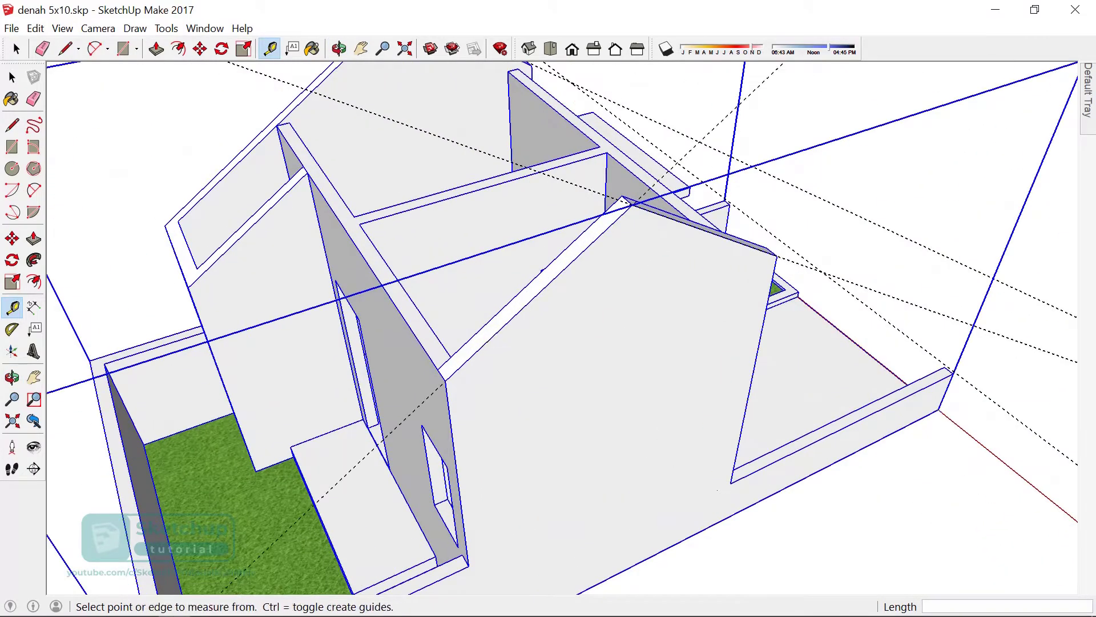
scroll(608, 366, "down", 1)
scroll(479, 365, "up", 1)
scroll(477, 360, "up", 1)
left_click(476, 355)
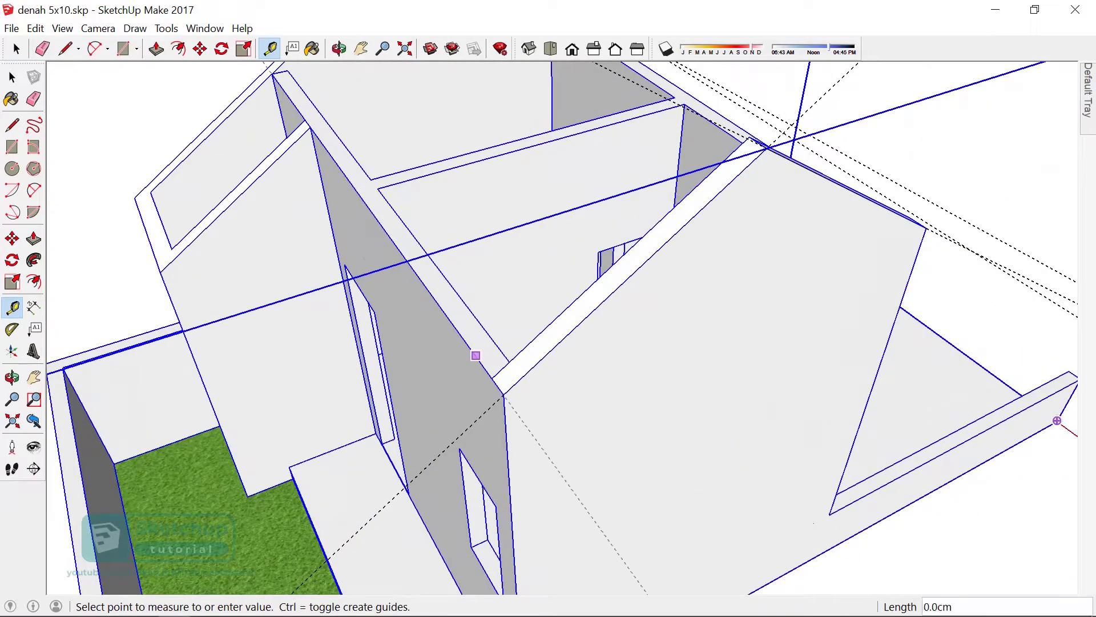
type("0")
key("Return")
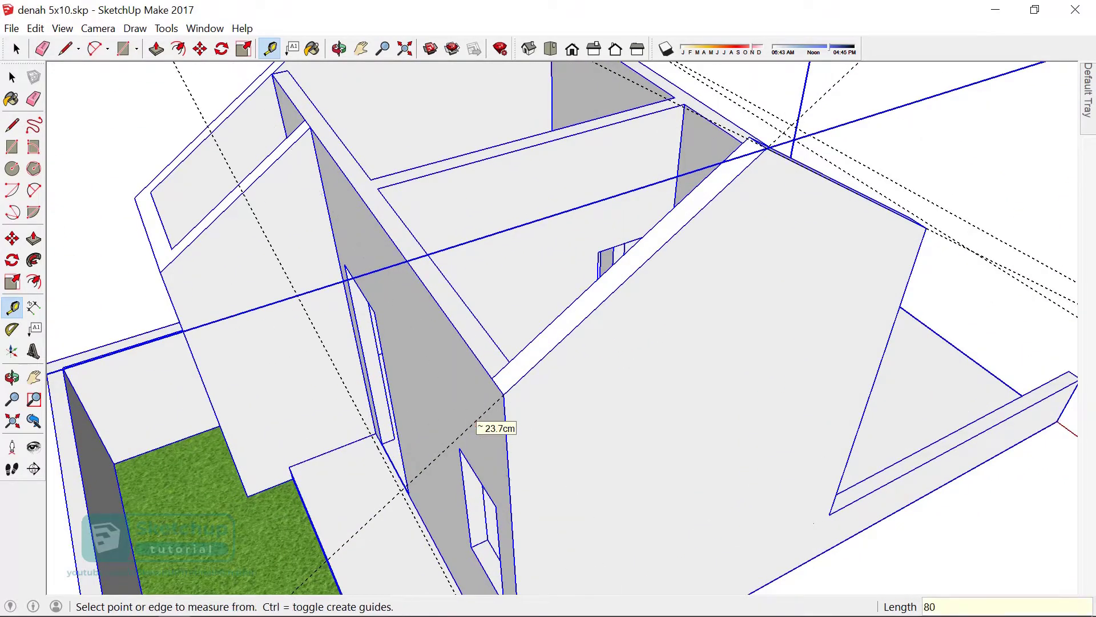
- Add a parallel guide and another 80 cm offset guide from the gable edges
scroll(571, 389, "down", 2)
scroll(674, 351, "down", 1)
scroll(400, 268, "up", 4)
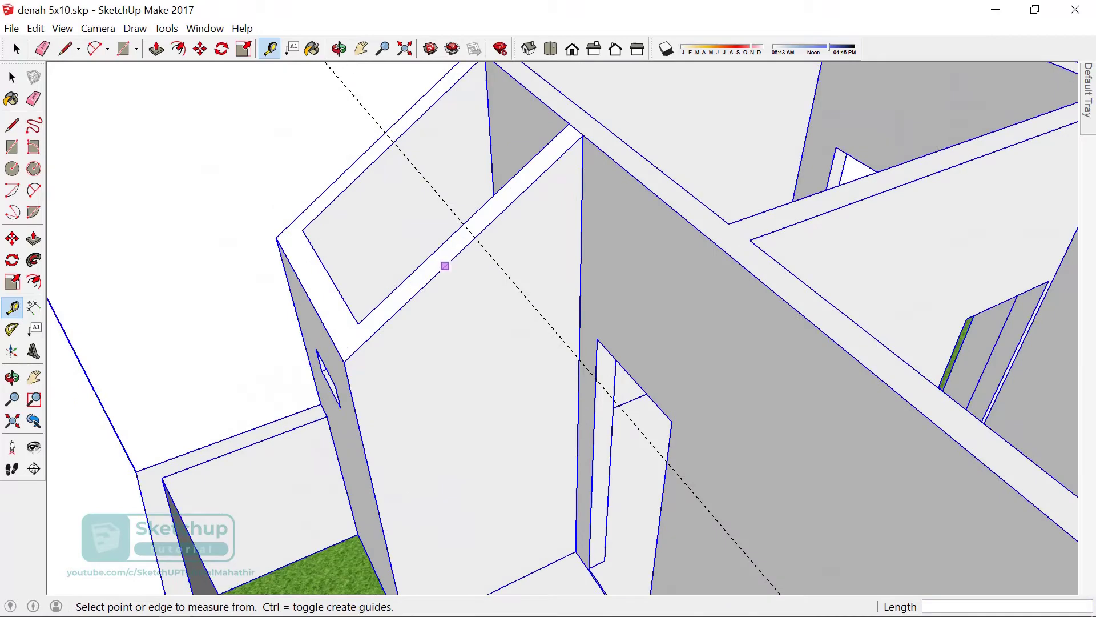
left_click(445, 265)
type("80")
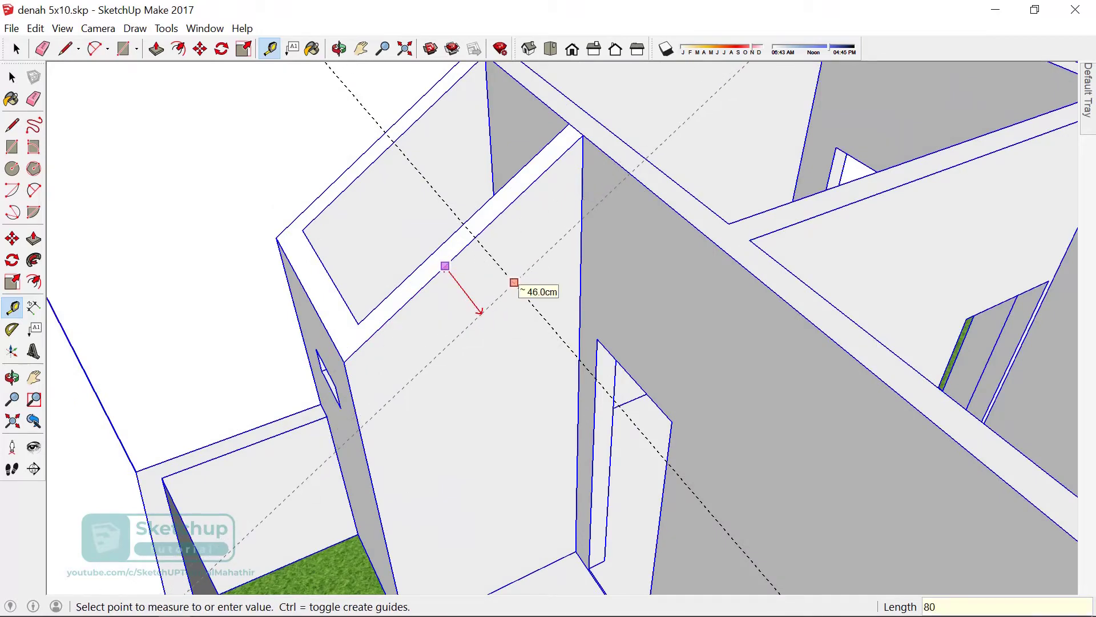
left_click(514, 282)
scroll(557, 247, "down", 2)
scroll(396, 212, "up", 1)
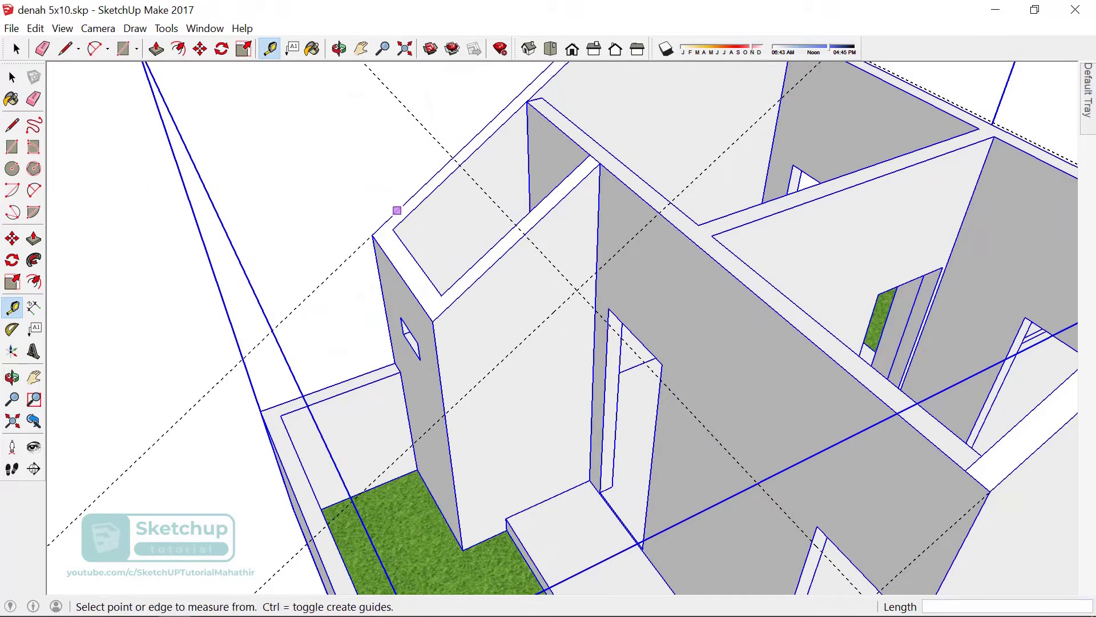
left_click(382, 251)
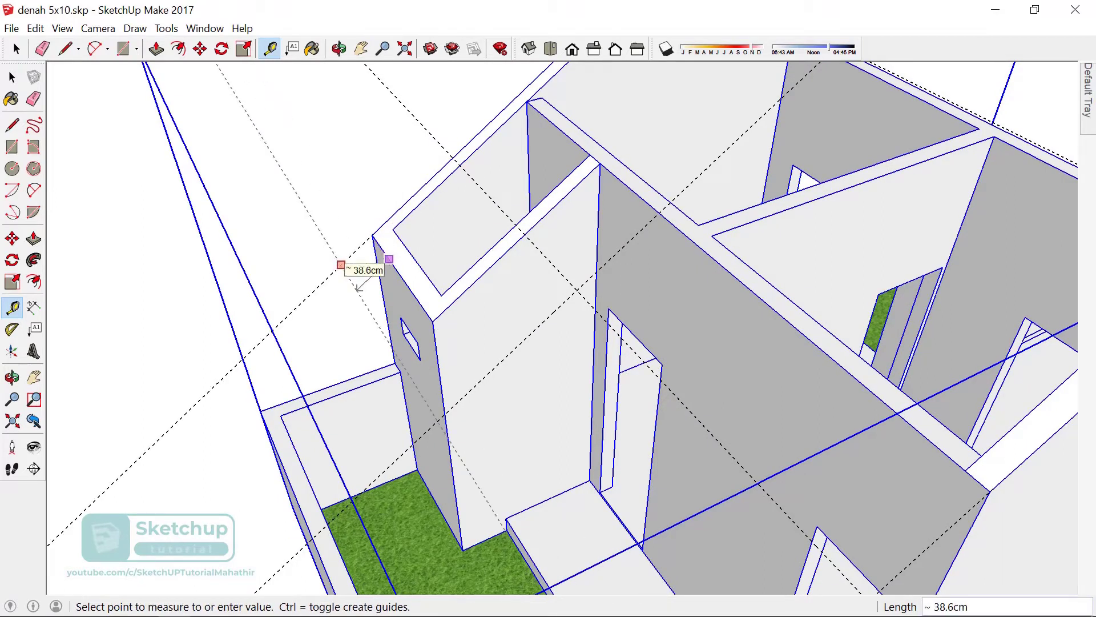
key("Return")
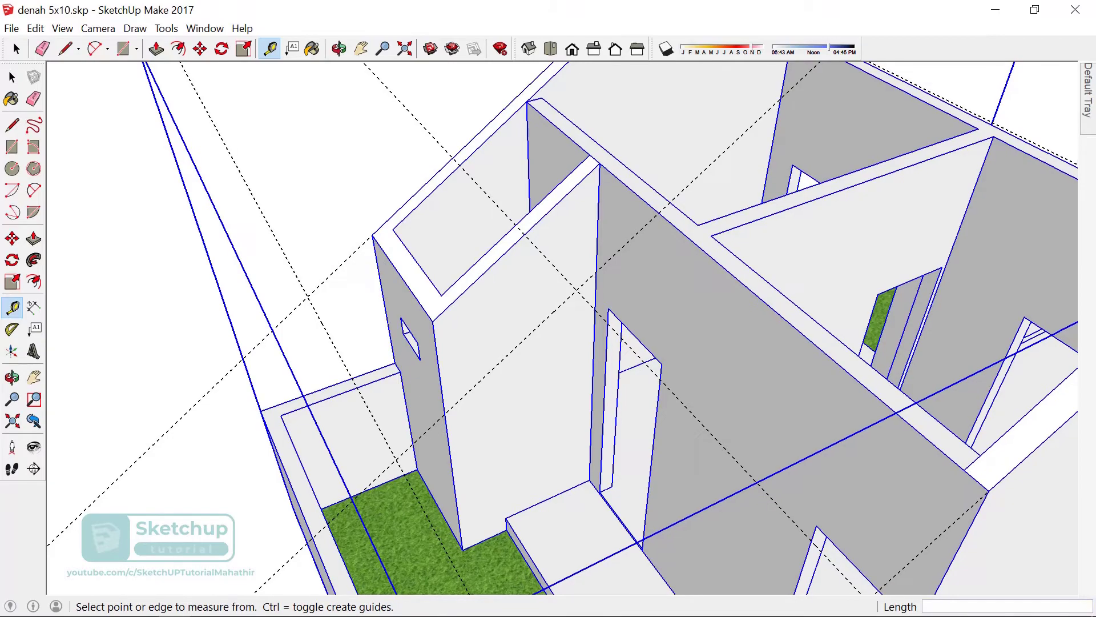
- Orbit around the house to check the guides from the gable and porch side
scroll(651, 333, "down", 3)
middle_click_drag(651, 332, 682, 156)
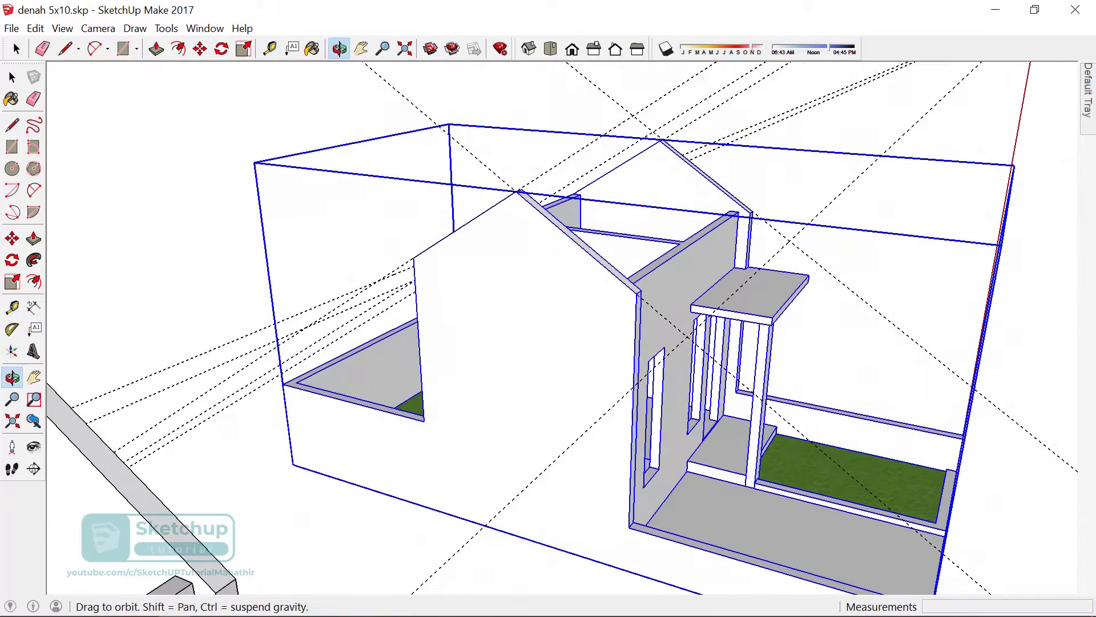
scroll(681, 156, "up", 2)
scroll(681, 157, "up", 3)
middle_click_drag(734, 209, 702, 228)
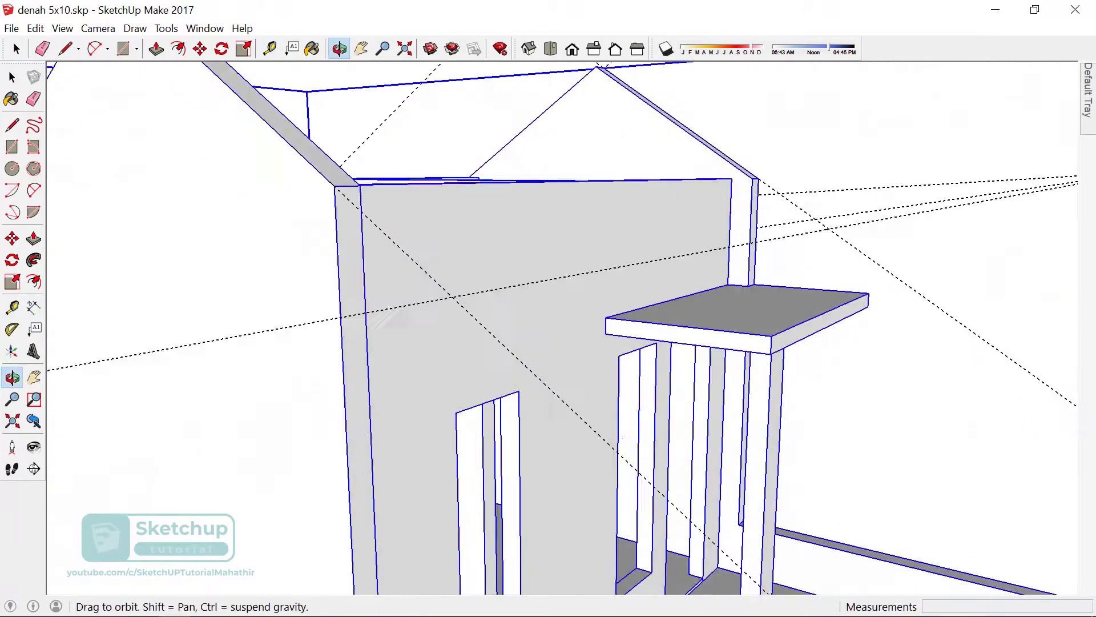
scroll(562, 329, "down", 3)
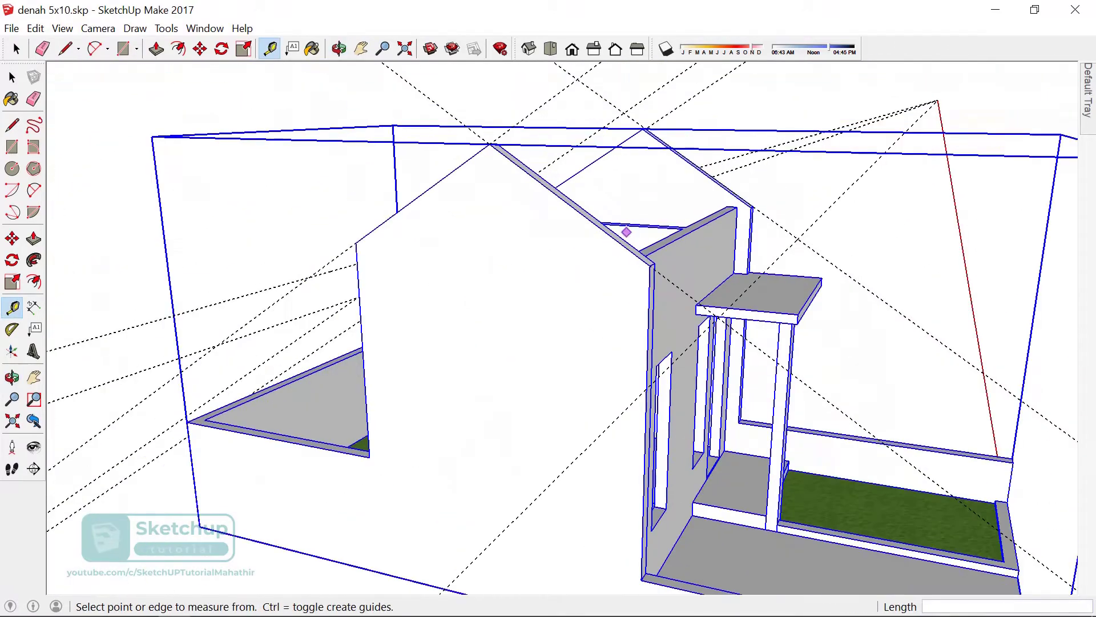
mouse_move(563, 328)
middle_mouse_down()
mouse_move(628, 320)
mouse_move(725, 282)
middle_mouse_up()
scroll(628, 320, "up", 3)
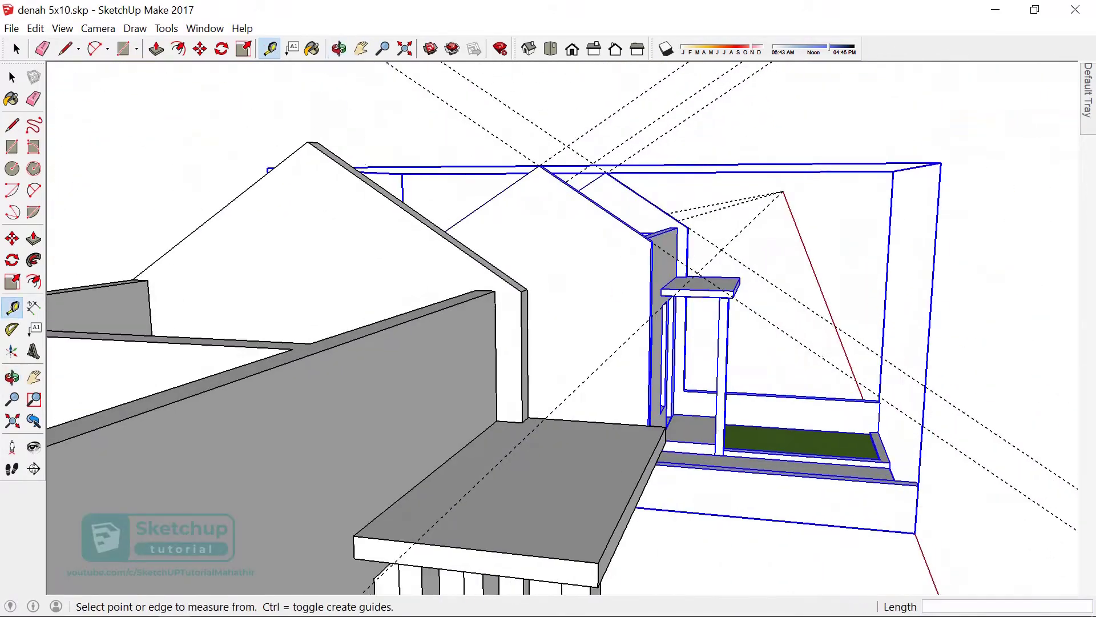
scroll(725, 281, "up", 2)
scroll(726, 282, "up", 2)
- Rotate the sloped guide line 90 degrees about a point on the gable wall
key("space")
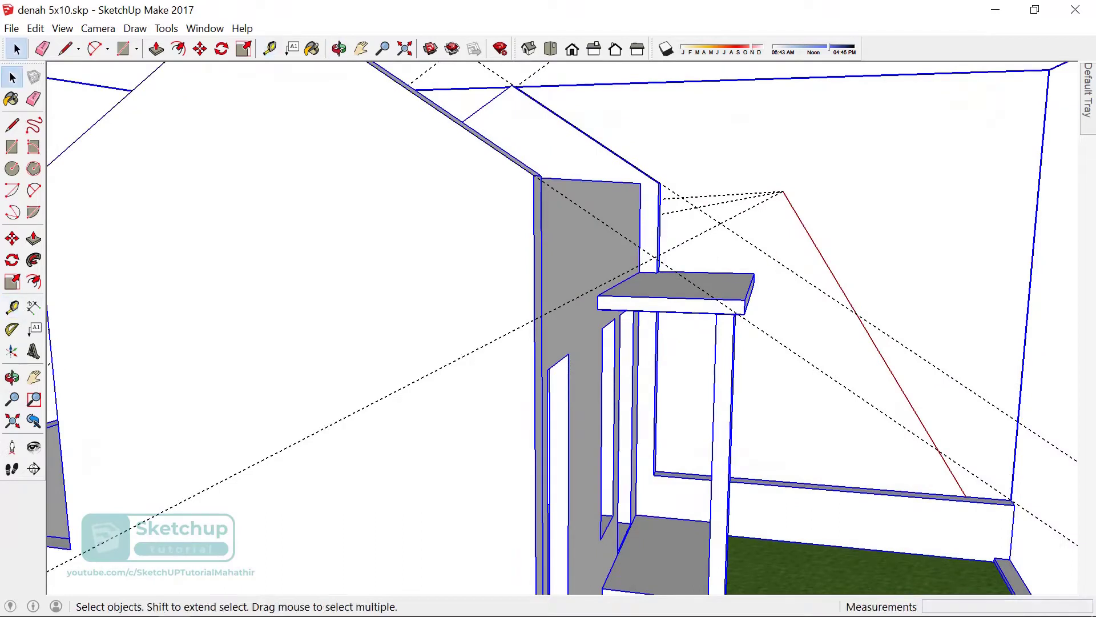
left_click(600, 220)
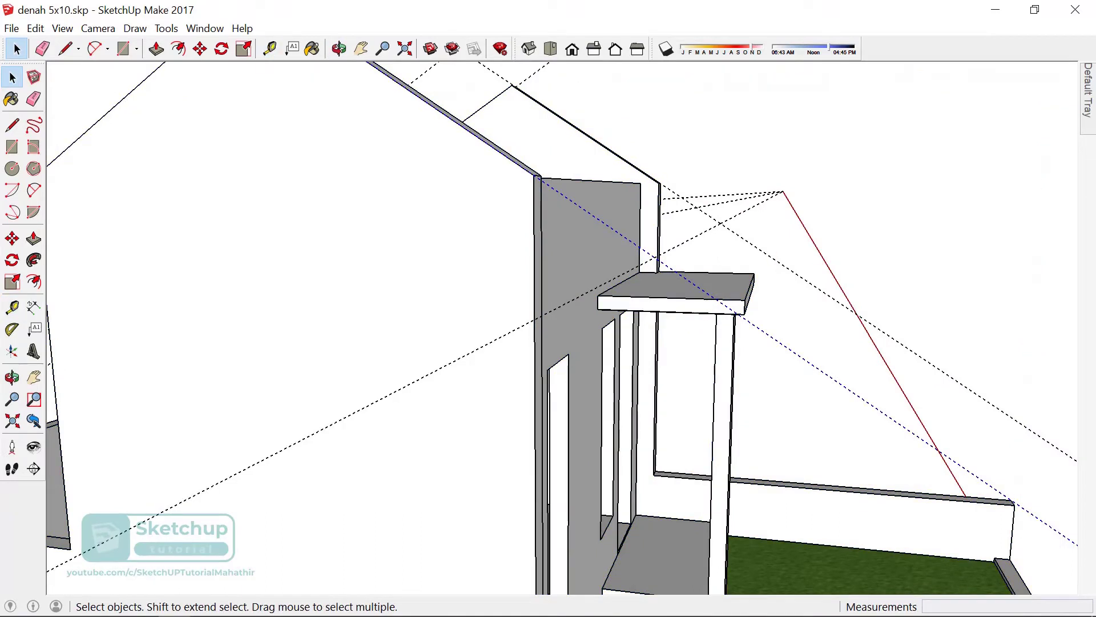
key("q")
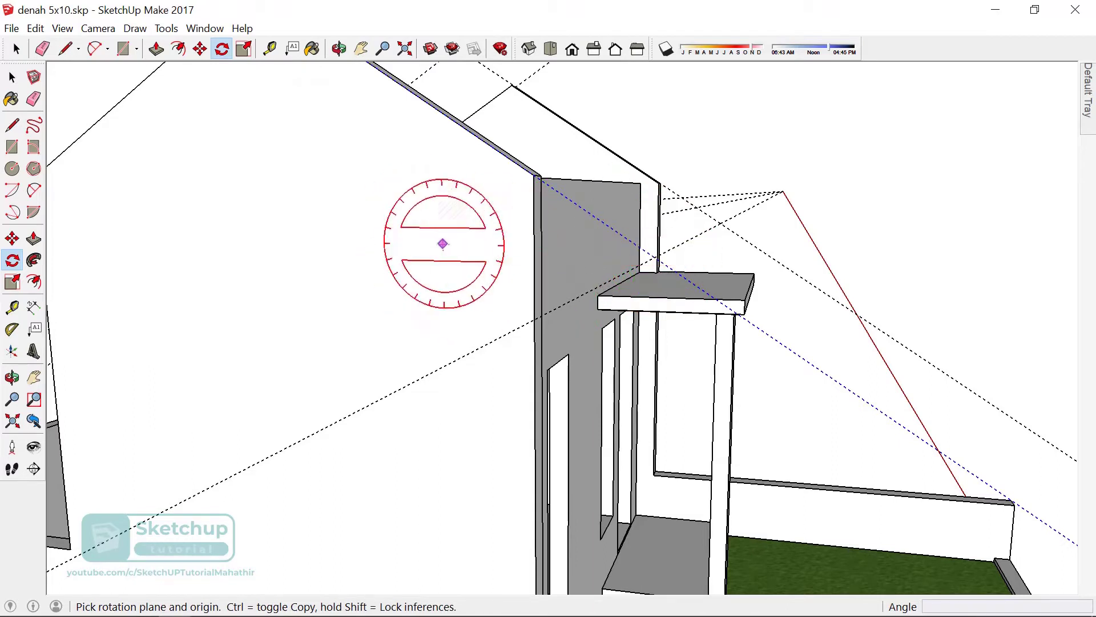
left_click(446, 274)
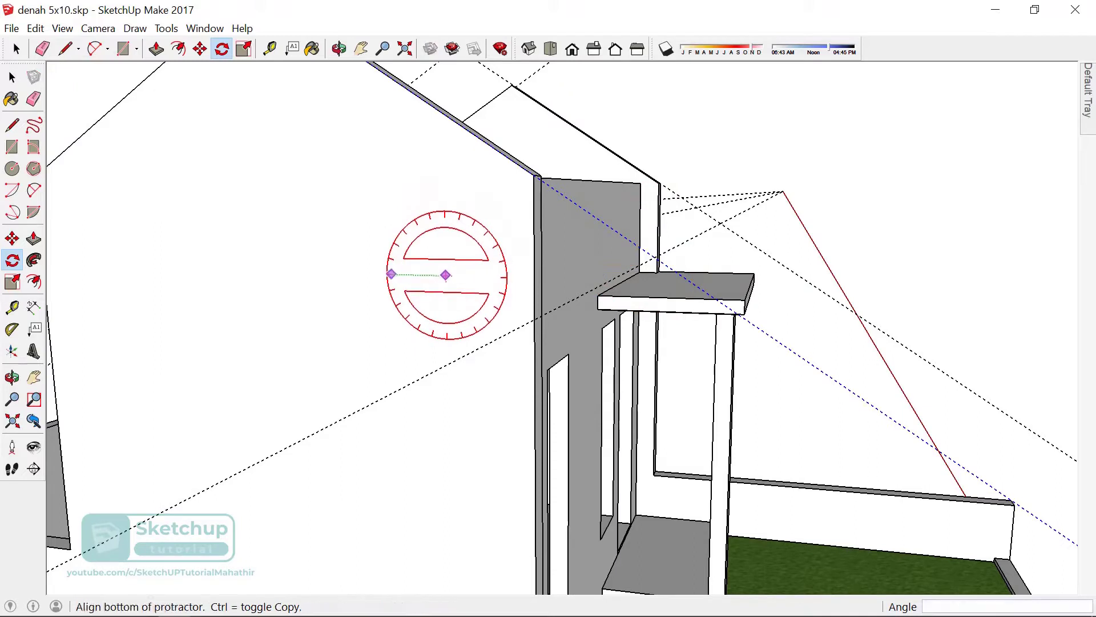
left_click(392, 274)
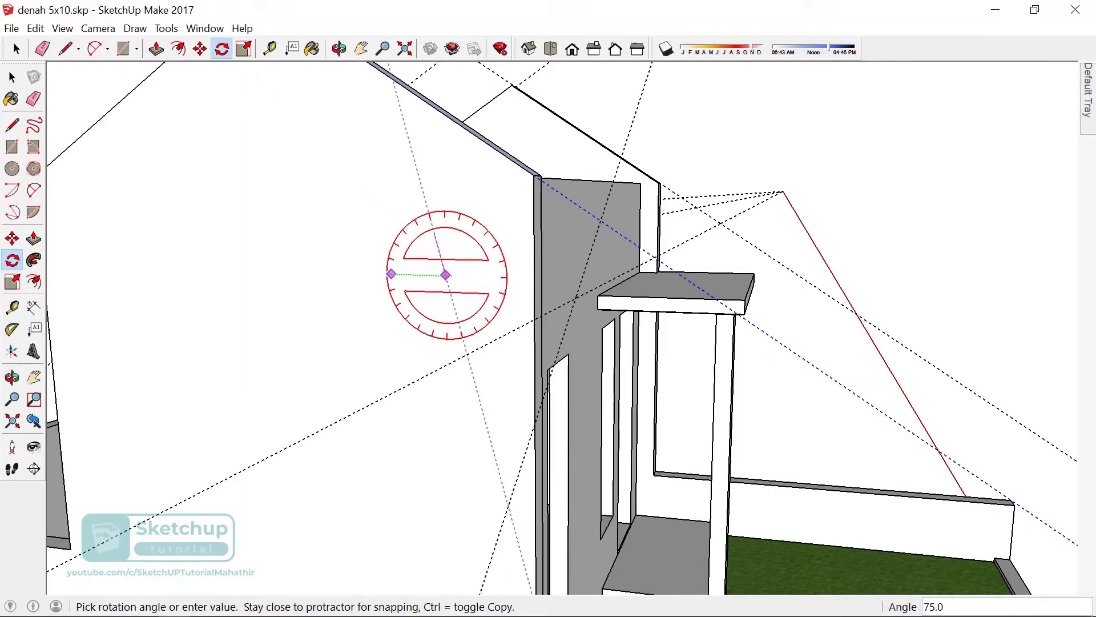
key("Escape")
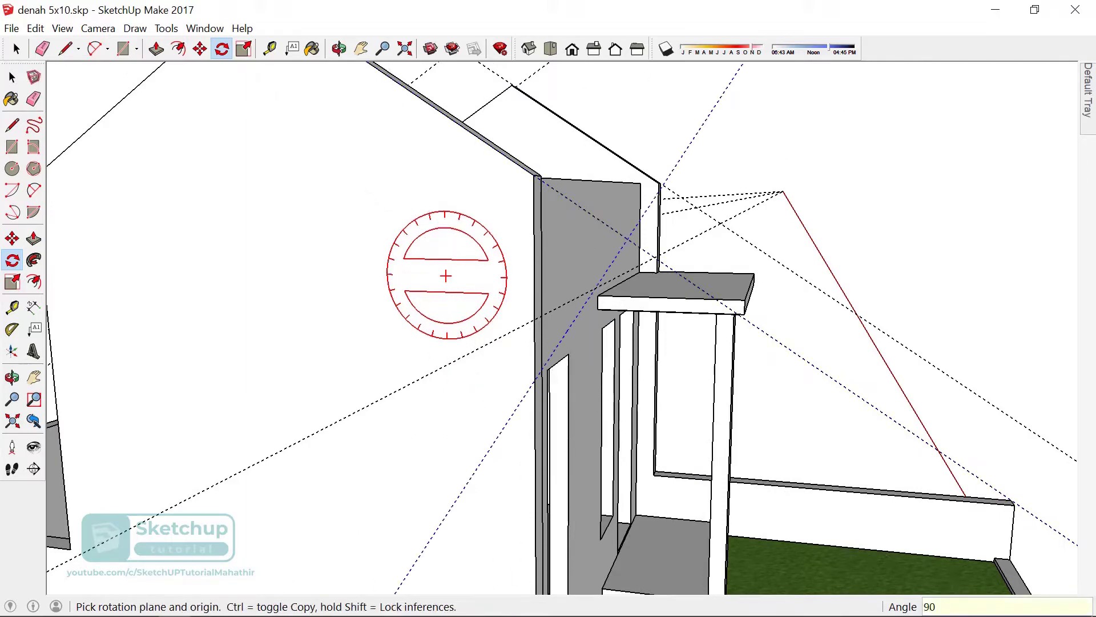
mouse_move(440, 242)
middle_mouse_down()
mouse_move(636, 269)
mouse_move(477, 281)
middle_mouse_up()
scroll(480, 307, "up", 3)
scroll(480, 307, "up", 1)
key("m")
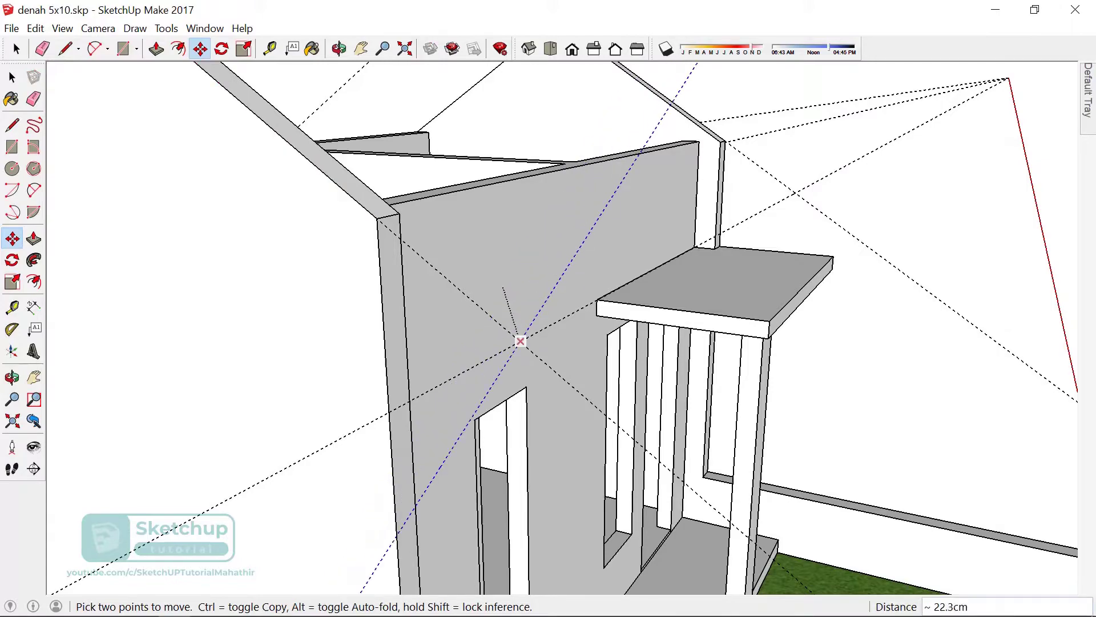
- Add a 30 cm guide from the roof edge and draw a line closing the sloped roof face
scroll(464, 387, "down", 2)
mouse_move(464, 387)
middle_mouse_down()
mouse_move(523, 347)
mouse_move(479, 303)
middle_mouse_up()
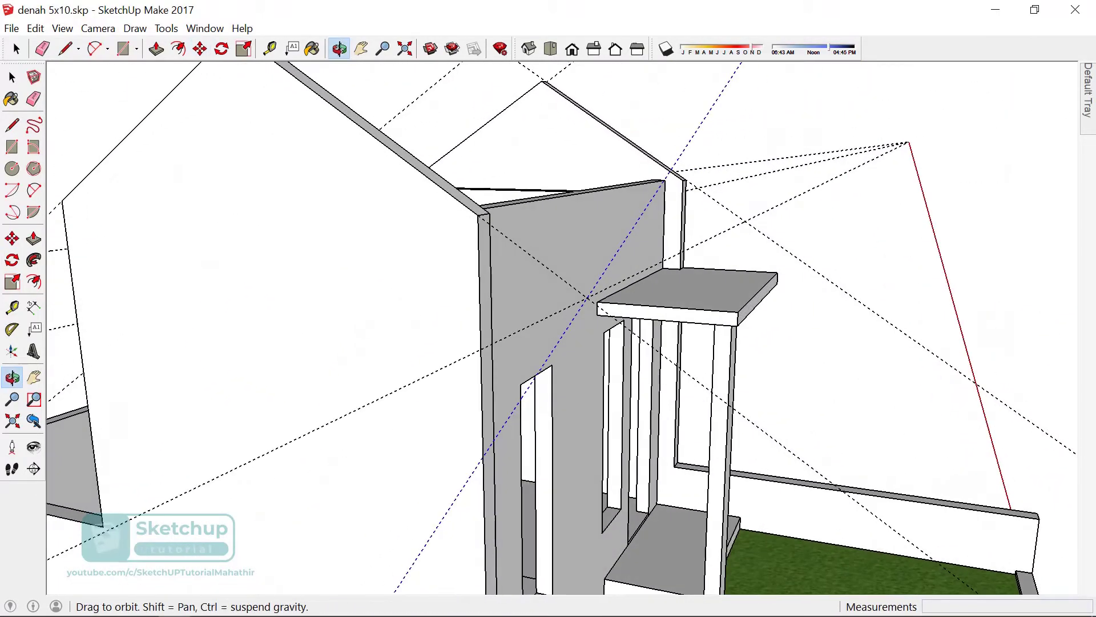
key("t")
left_click(527, 252)
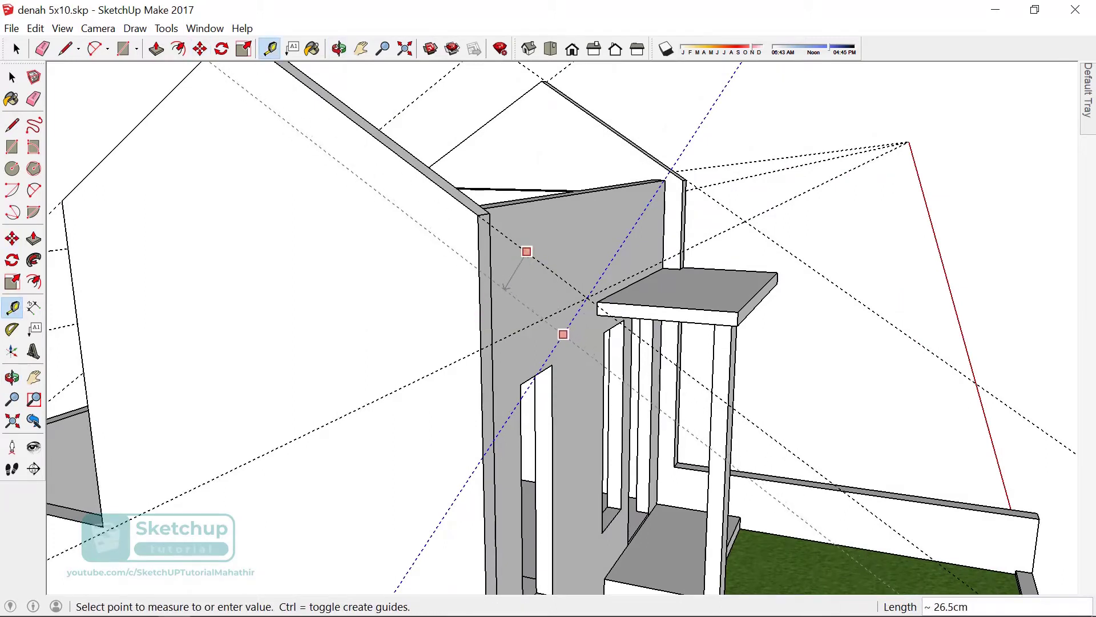
type("30")
key("Return")
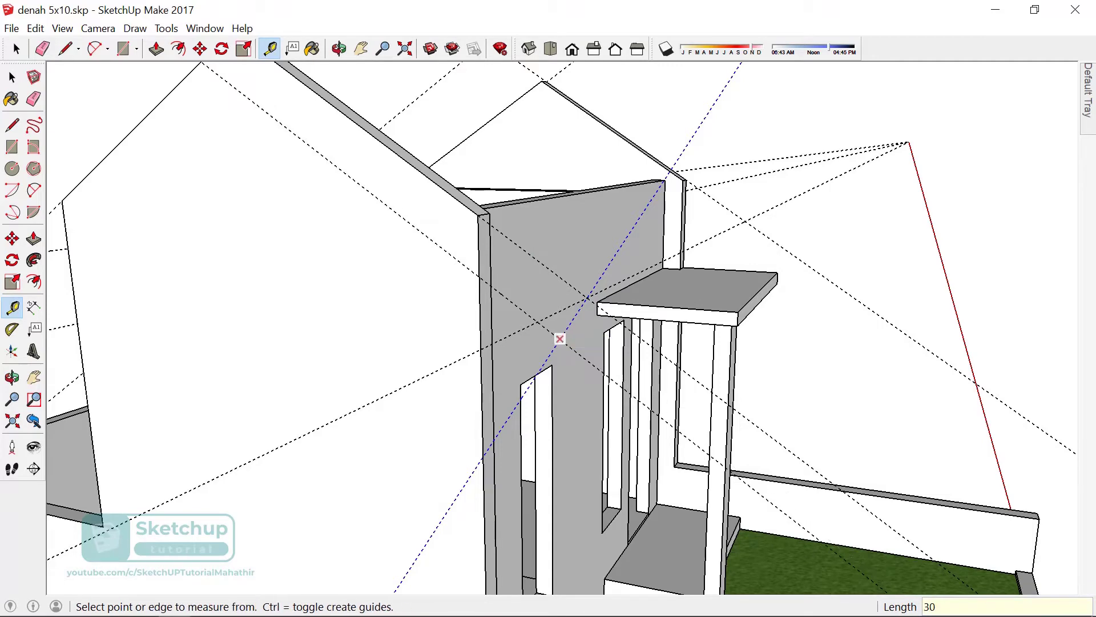
middle_click_drag(563, 334, 522, 291)
key("l")
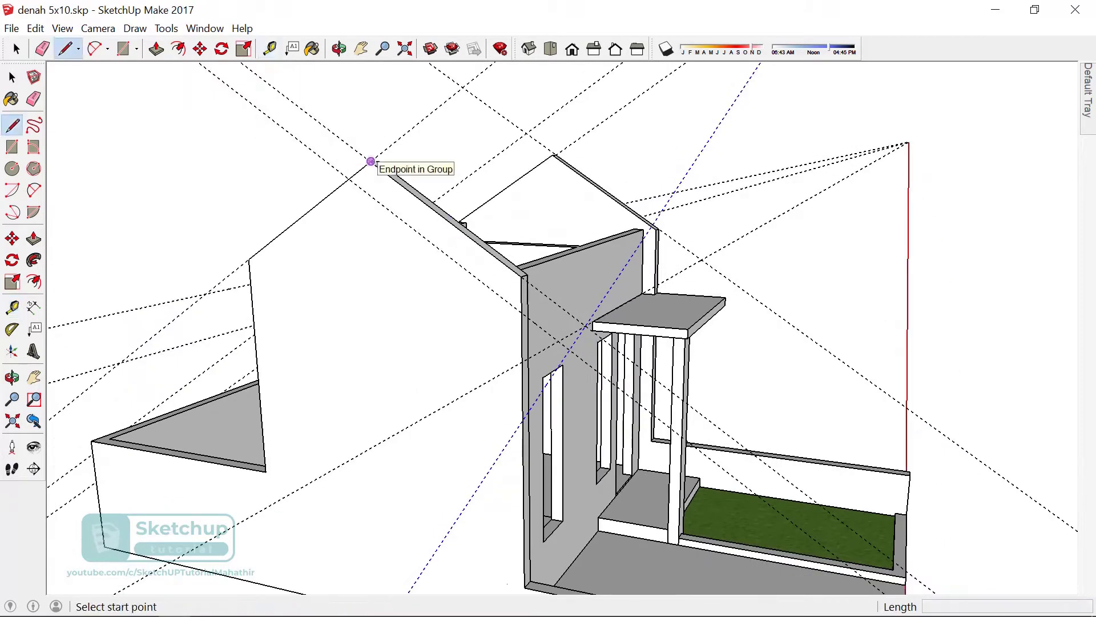
left_click(371, 161)
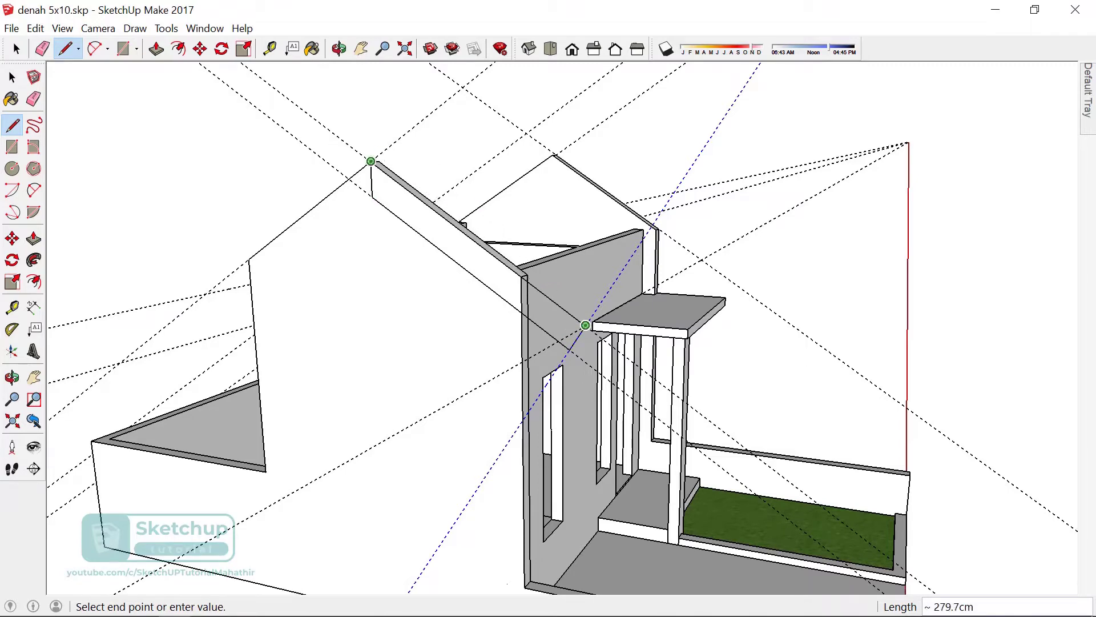
left_click(585, 325)
- Push/Pull the sloped roof face 500 cm along the house and check the slab
mouse_move(586, 325)
middle_mouse_down()
mouse_move(494, 311)
mouse_move(459, 353)
middle_mouse_up()
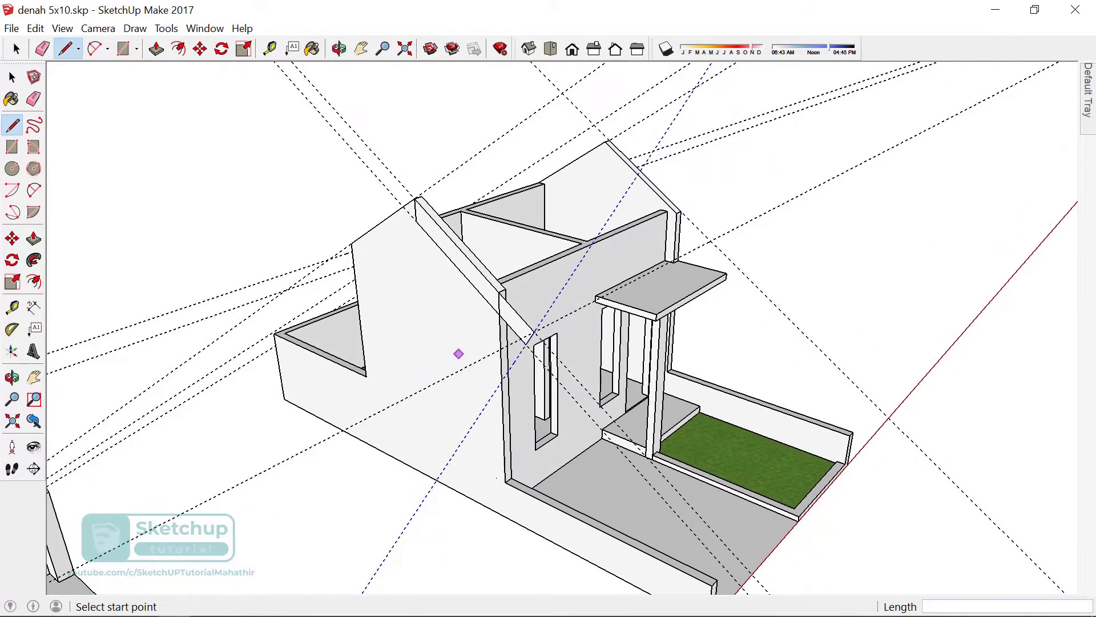
key("p")
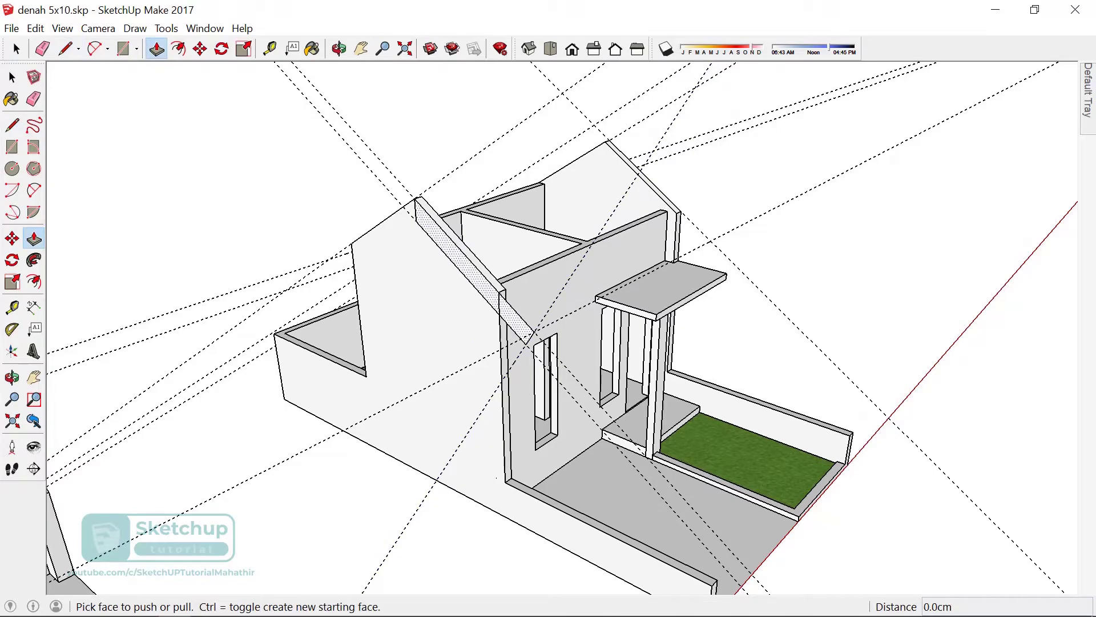
left_click(483, 287)
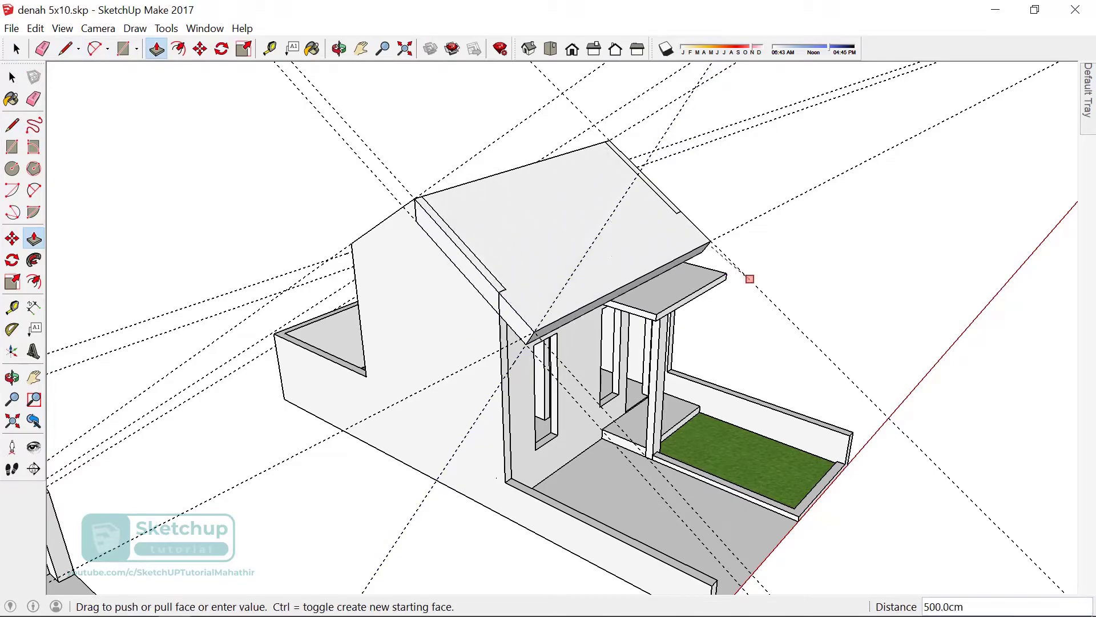
left_click(750, 279)
mouse_move(750, 278)
middle_mouse_down()
mouse_move(657, 286)
mouse_move(463, 338)
mouse_move(620, 437)
mouse_move(571, 366)
mouse_move(553, 374)
middle_mouse_up()
scroll(510, 316, "up", 3)
scroll(513, 342, "up", 2)
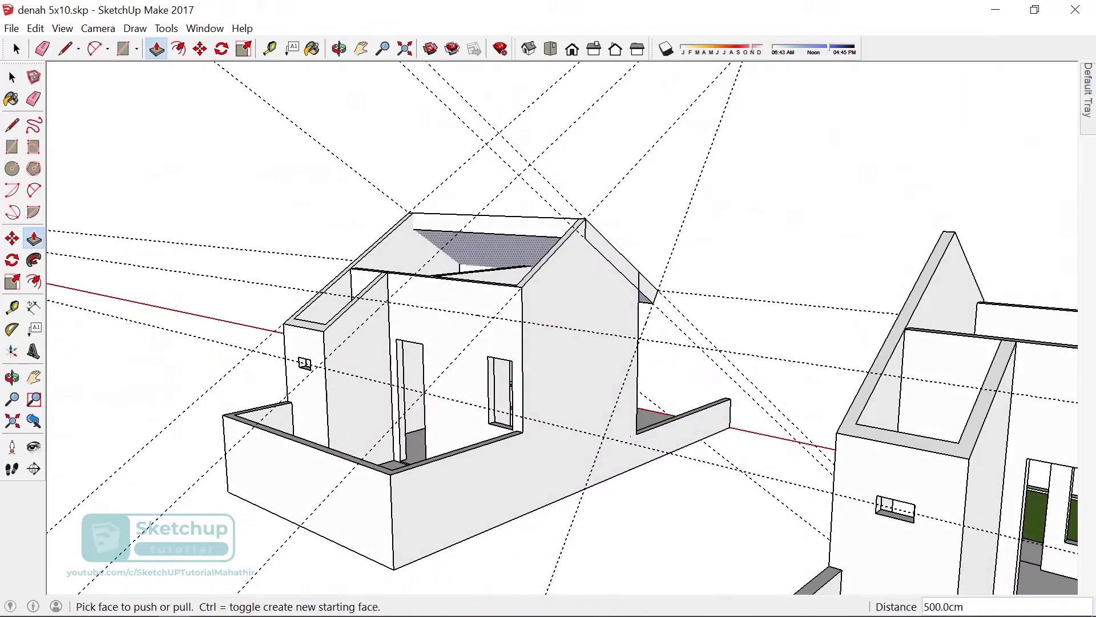
scroll(514, 251, "up", 2)
- Re-angle the guide line on the gable wall and move it to a new position
key("l")
left_click(609, 196)
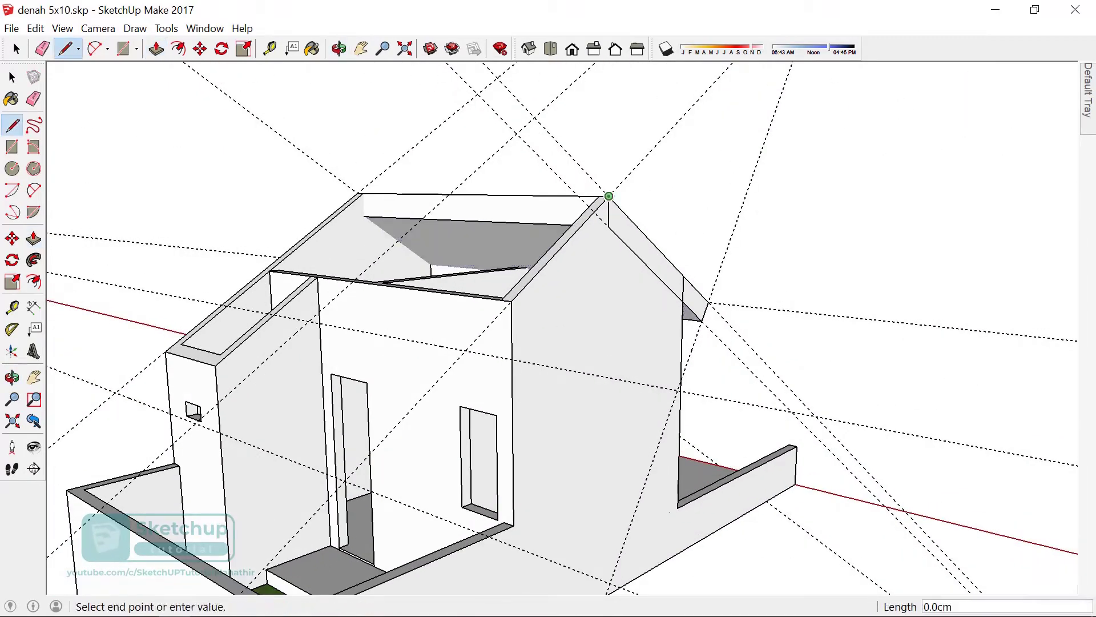
middle_click_drag(558, 336, 454, 318)
key("space")
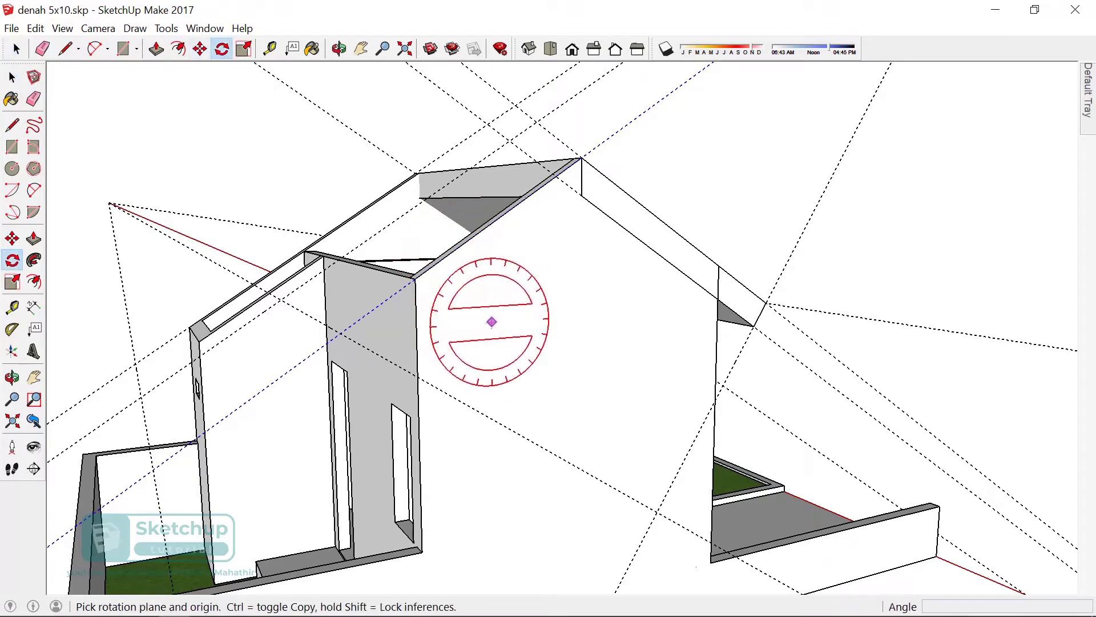
left_click(493, 325)
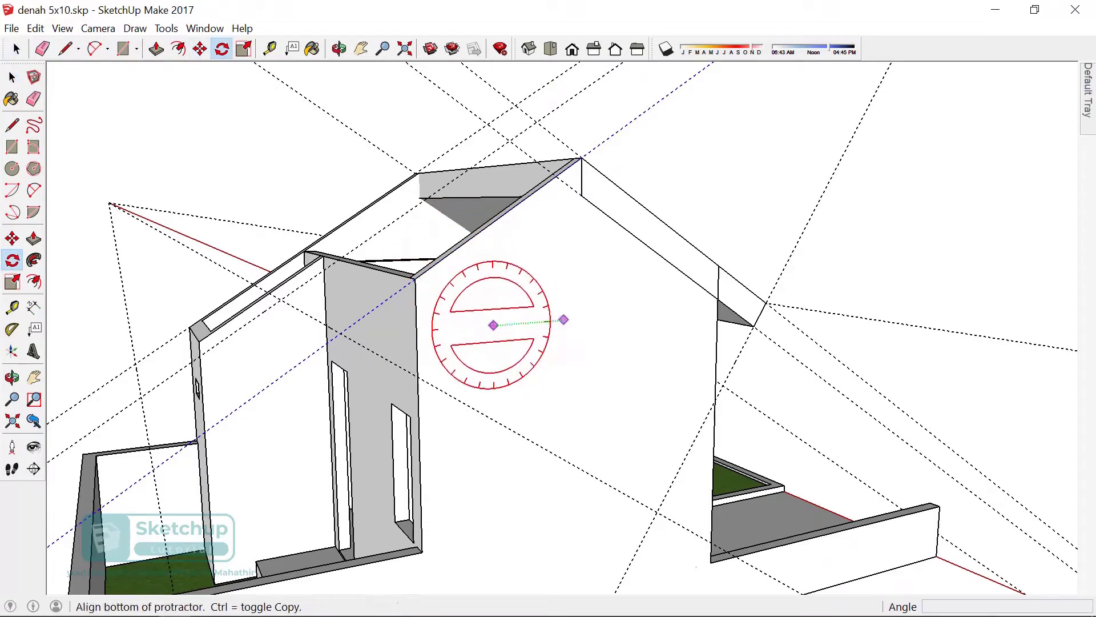
left_click(564, 320)
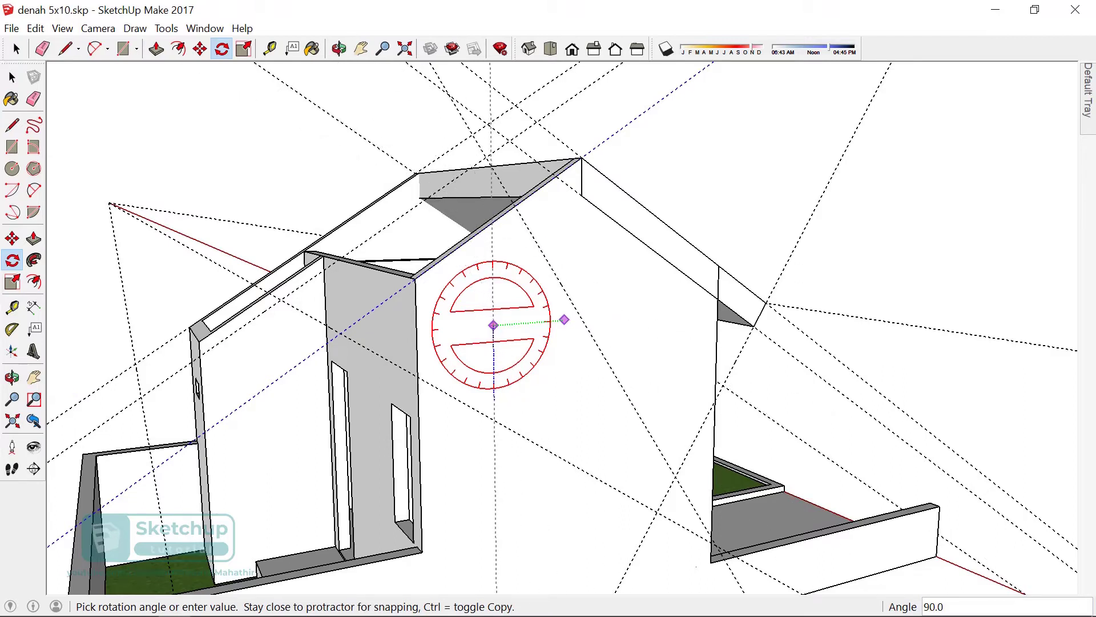
left_click(564, 319)
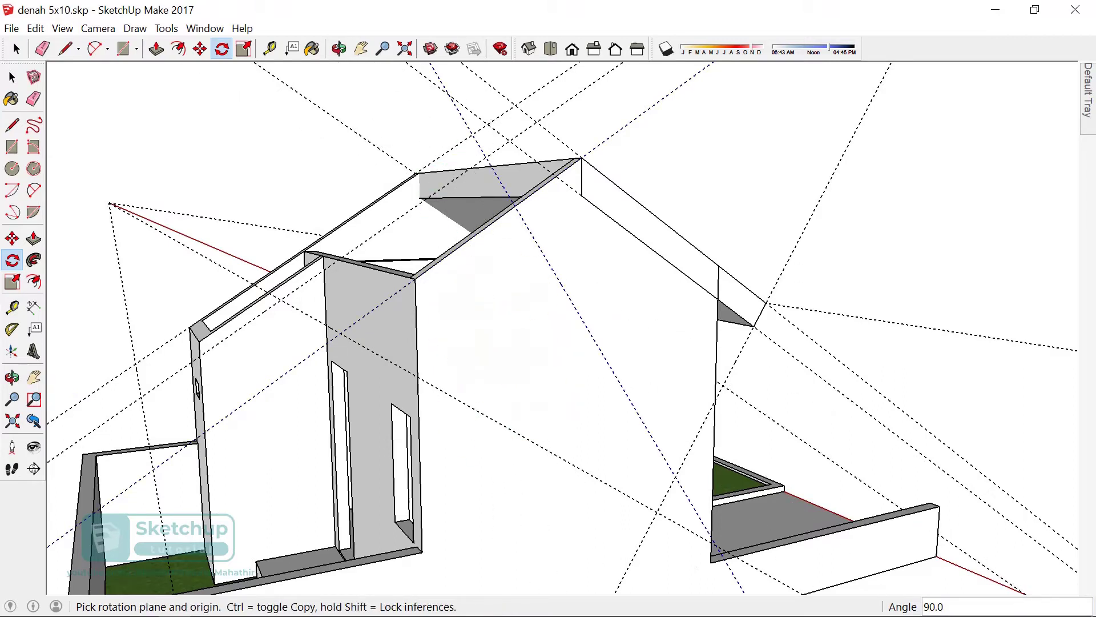
key("m")
left_click(560, 282)
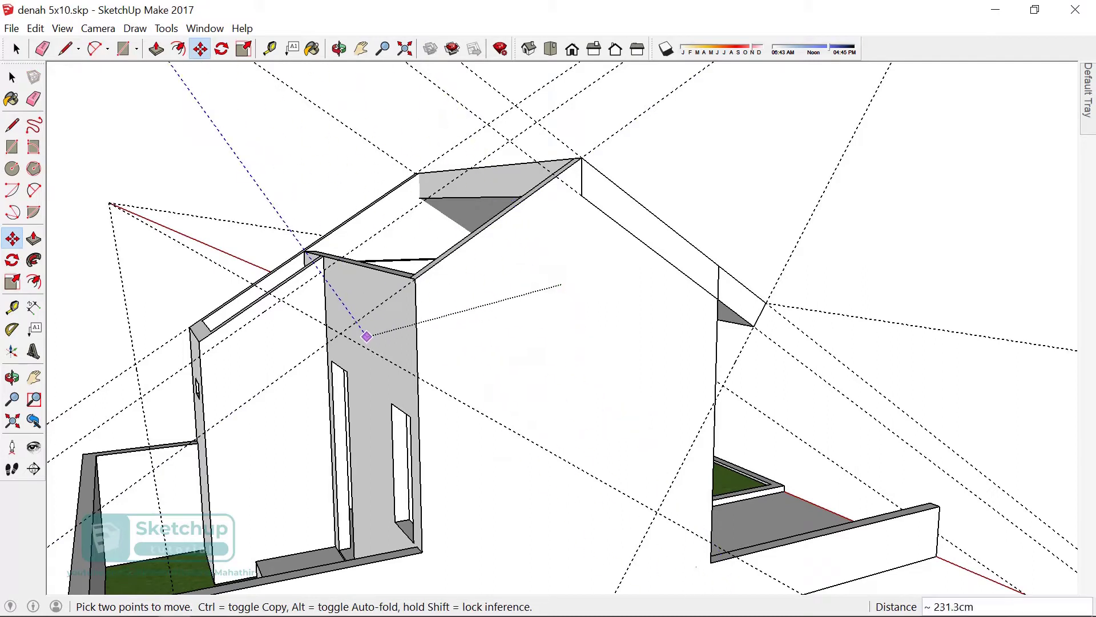
left_click(340, 333)
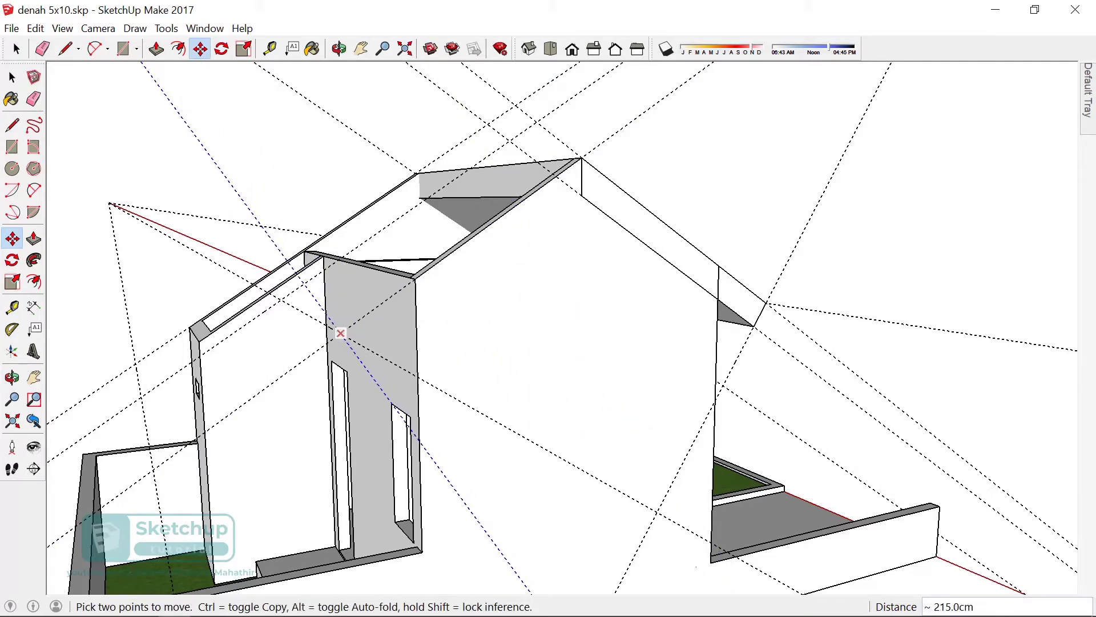
- Add a 30 cm guide from the roof edge and draw the sloped profile lines from the ridge
key("l")
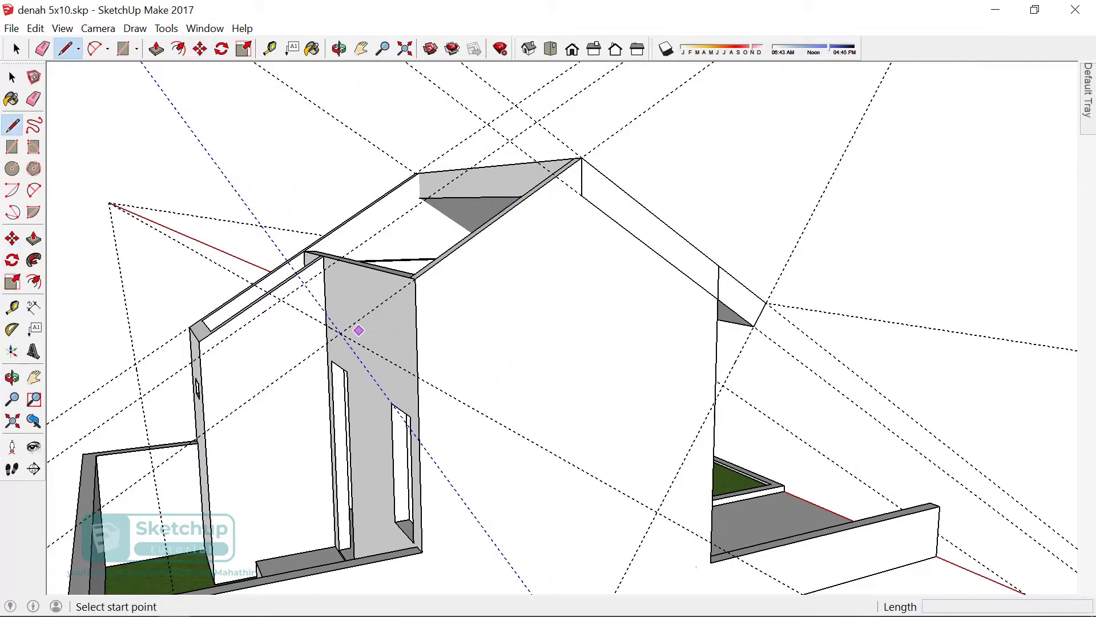
key("t")
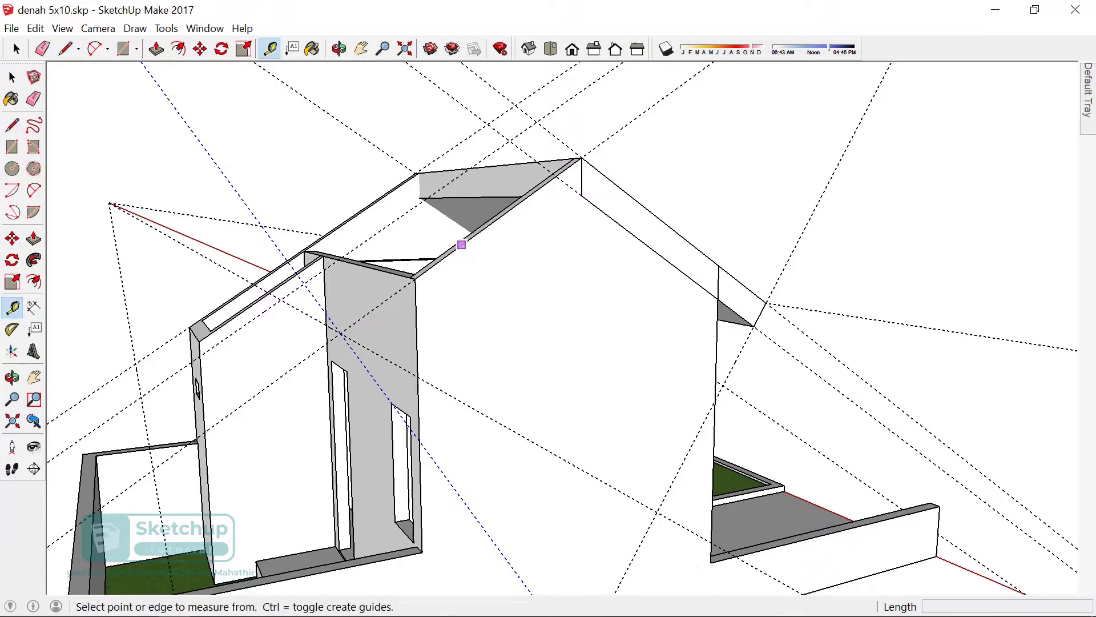
left_click(461, 244)
left_click(581, 195)
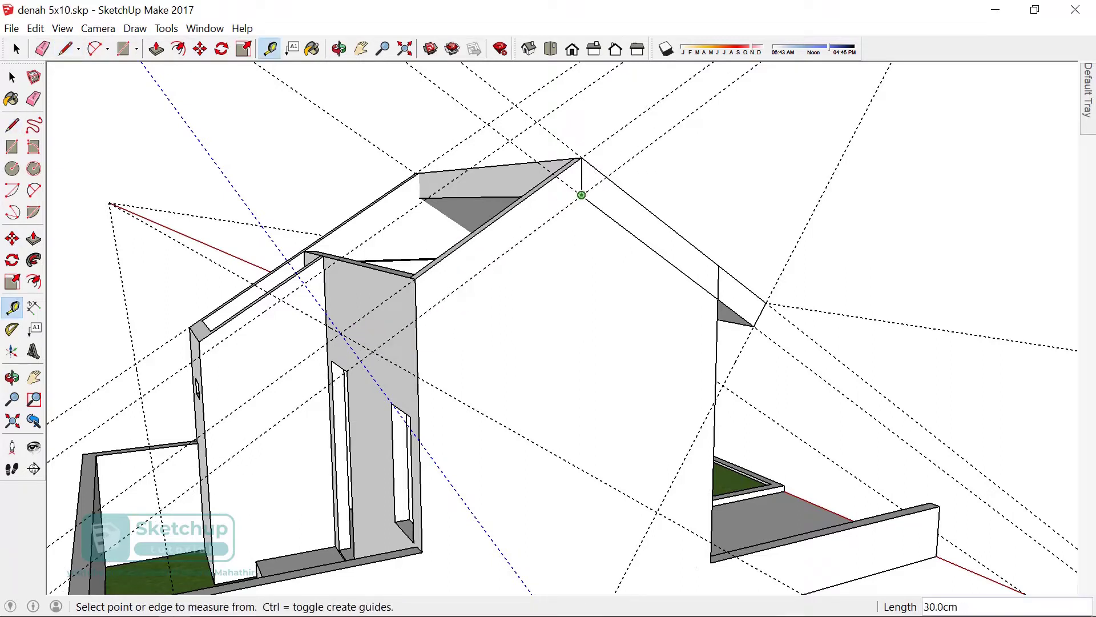
key("l")
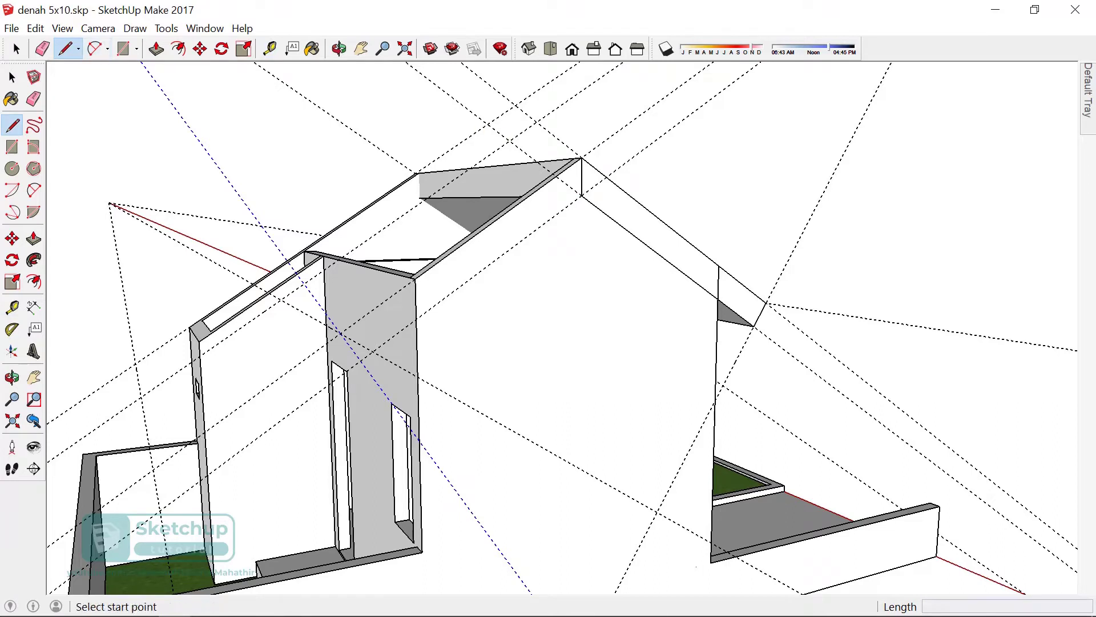
left_click(581, 157)
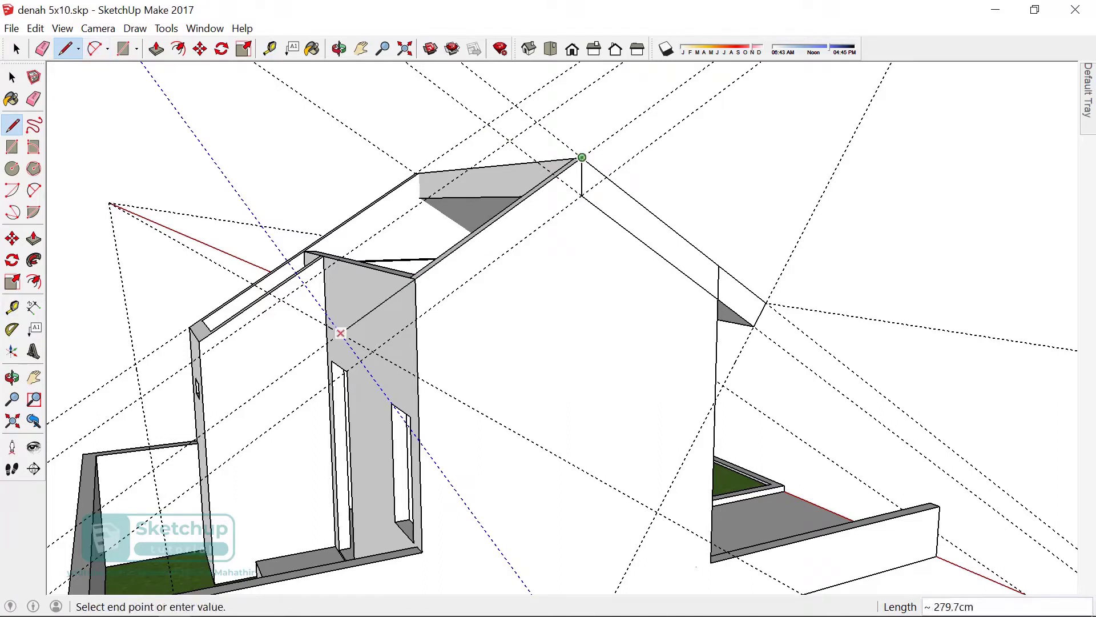
left_click(340, 333)
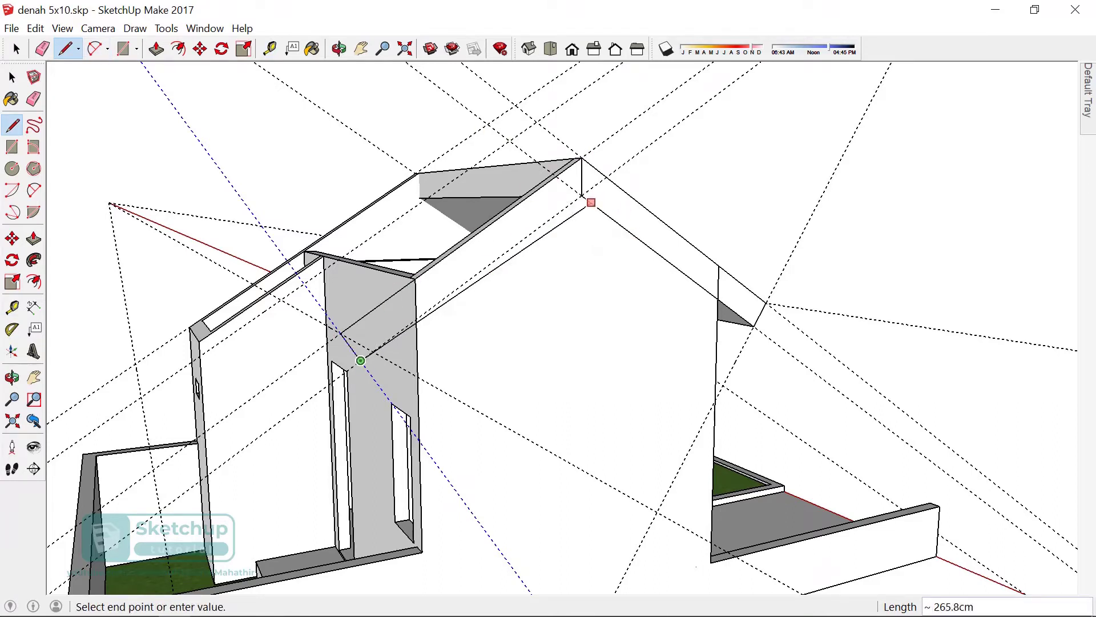
left_click(582, 195)
key("o")
left_click_drag(571, 285, 631, 211)
- Extrude the gable profile about 283.8cm into a wide sloped roof slab
key("l")
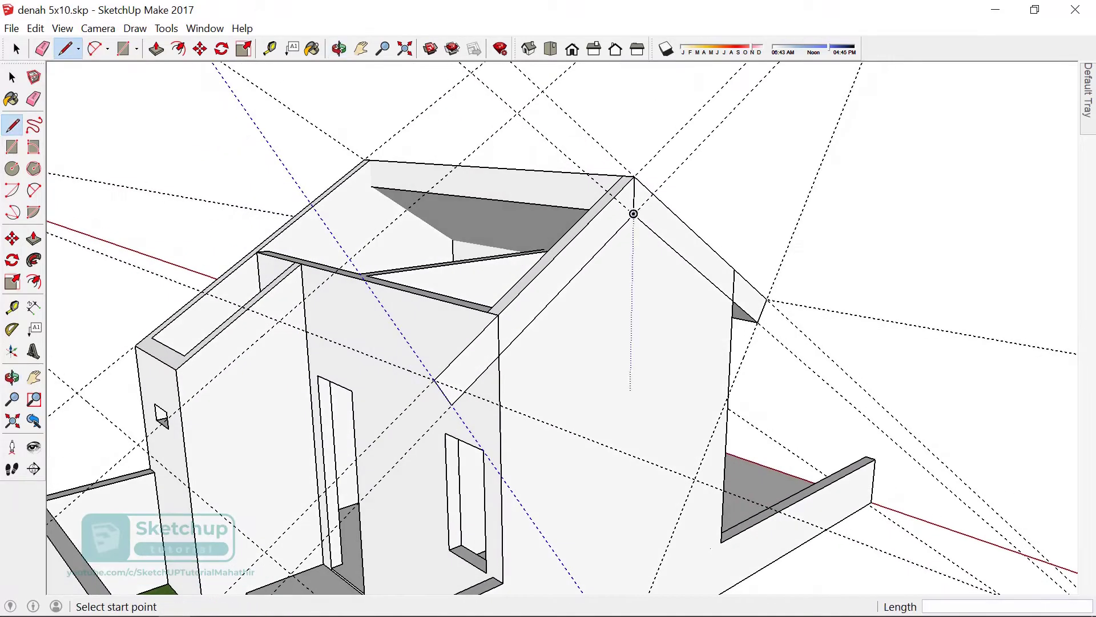
key("p")
left_click_drag(548, 280, 279, 321)
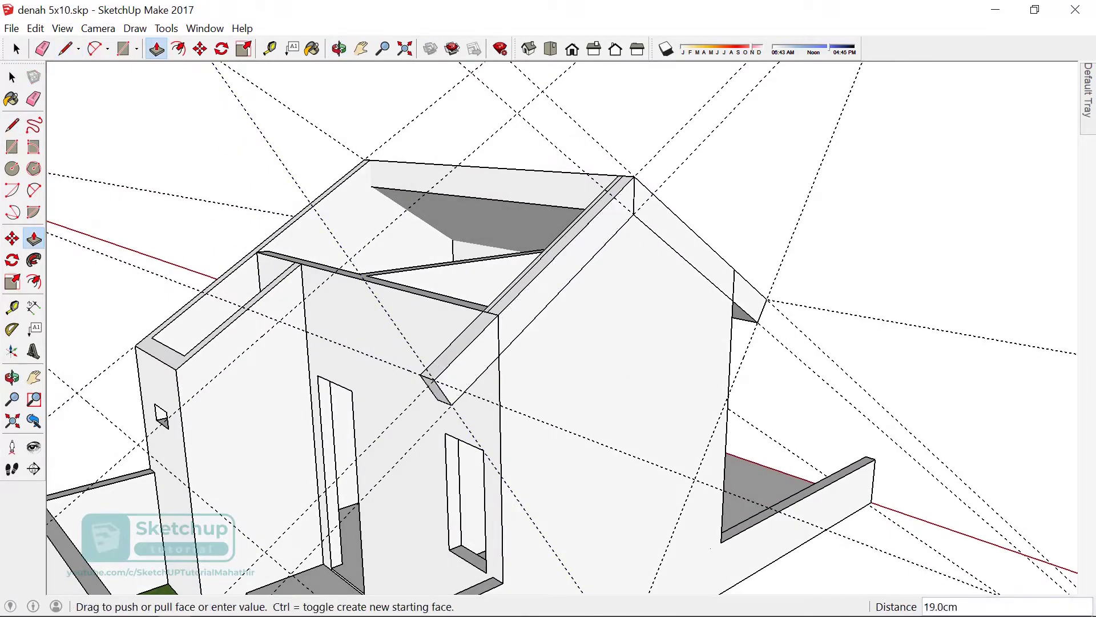
left_click(279, 320)
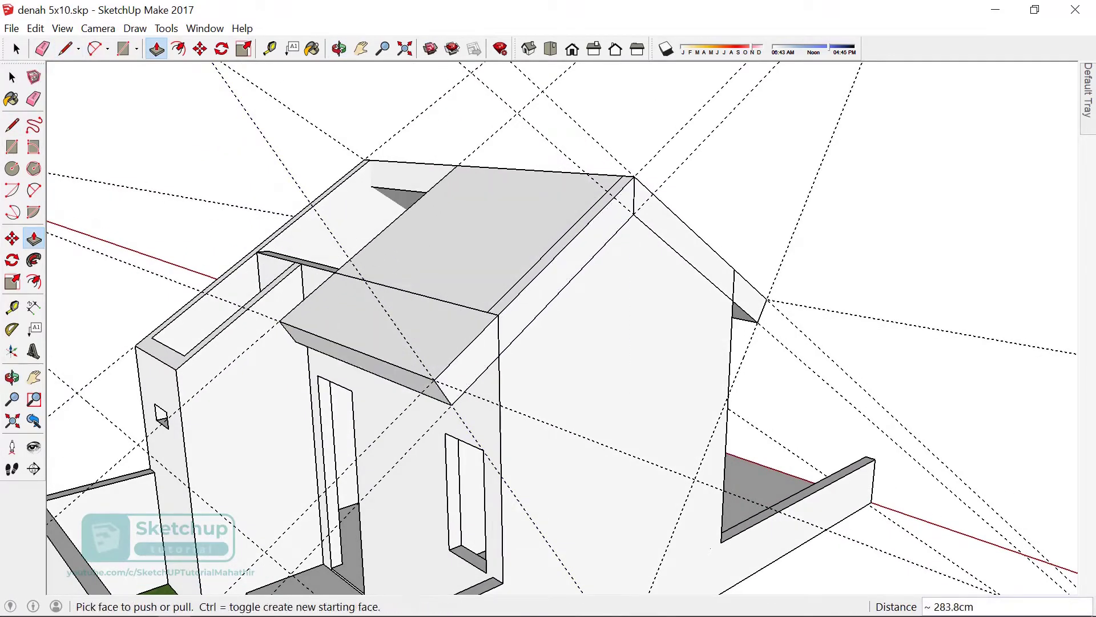
middle_click_drag(279, 321, 400, 274)
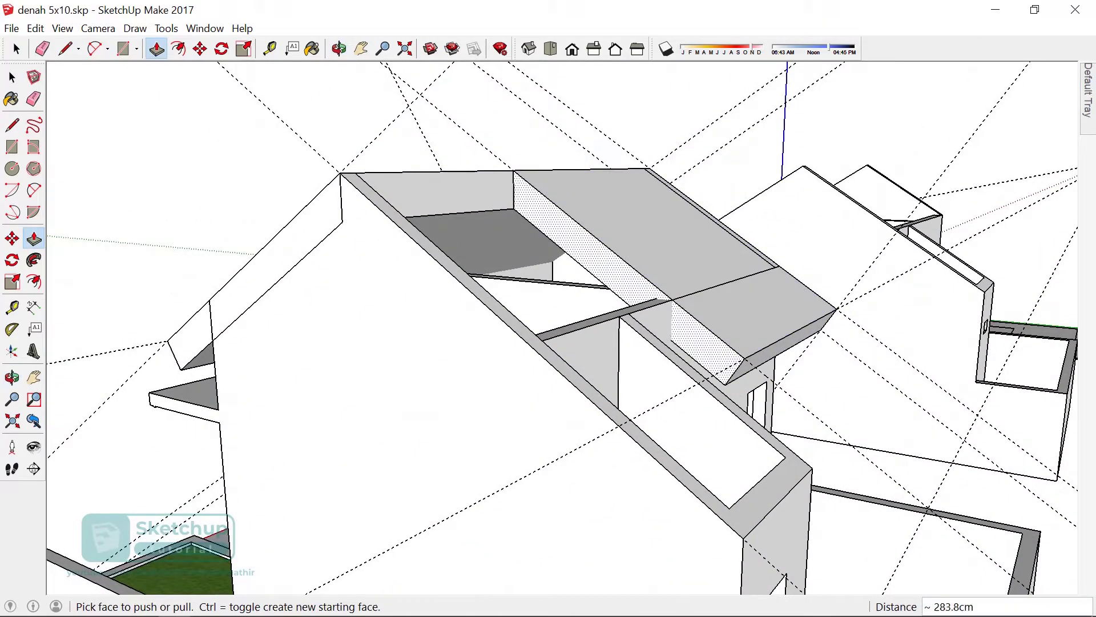
- Extend the roof face about 216.2cm to fill the recess
left_click(596, 257)
left_click(640, 454)
scroll(533, 333, "down", 3)
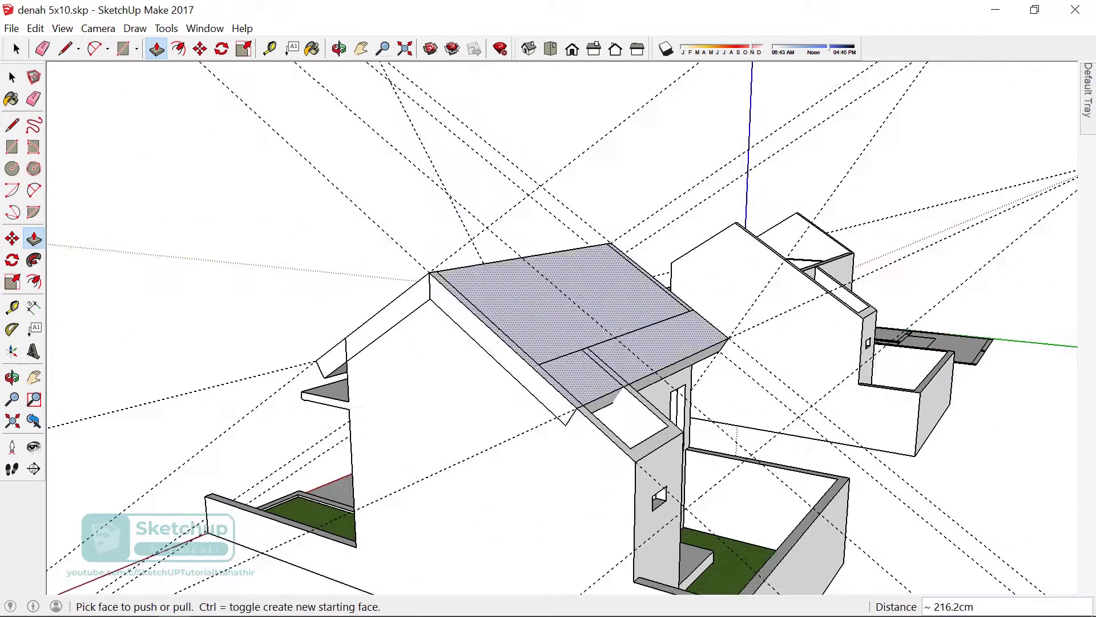
middle_click_drag(534, 333, 534, 286)
scroll(534, 333, "up", 3)
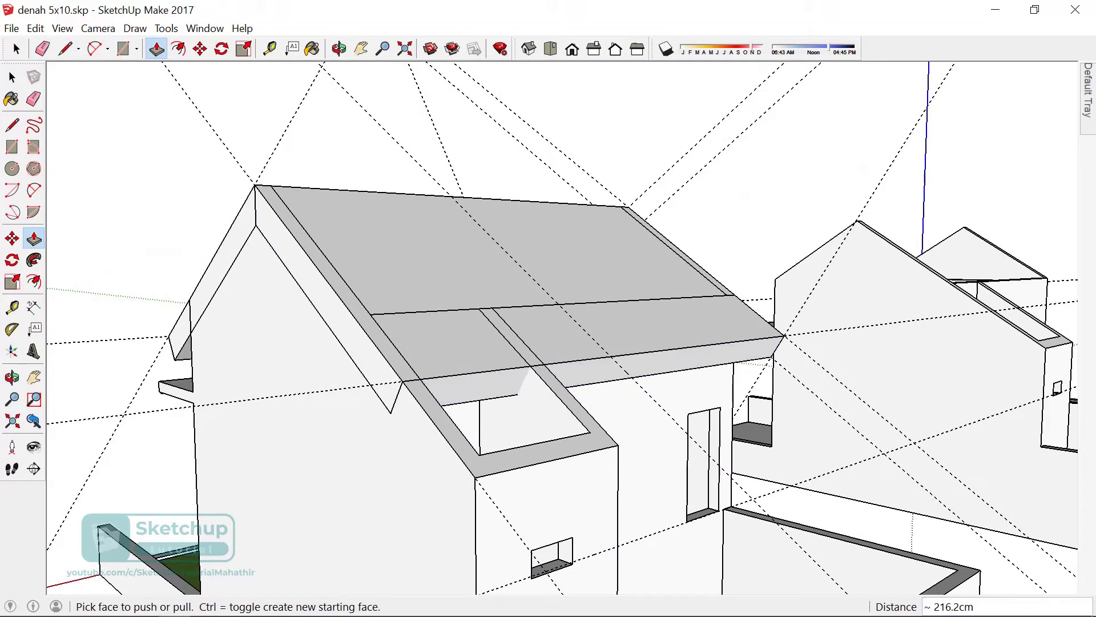
- Copy the roof edge from its endpoint onto the roof eave
key("space")
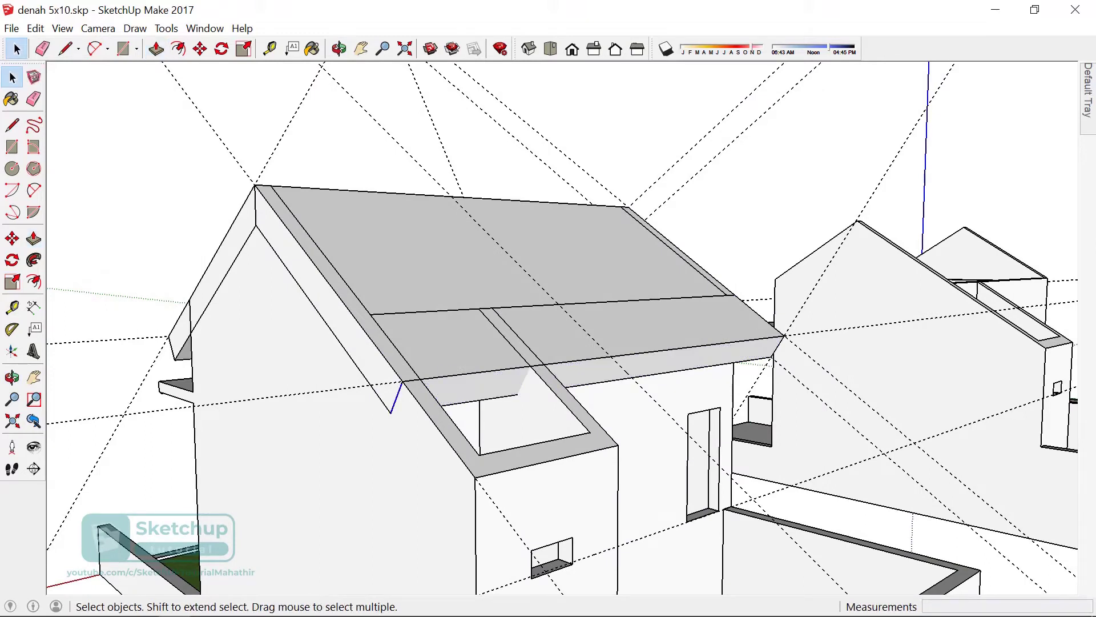
key("m")
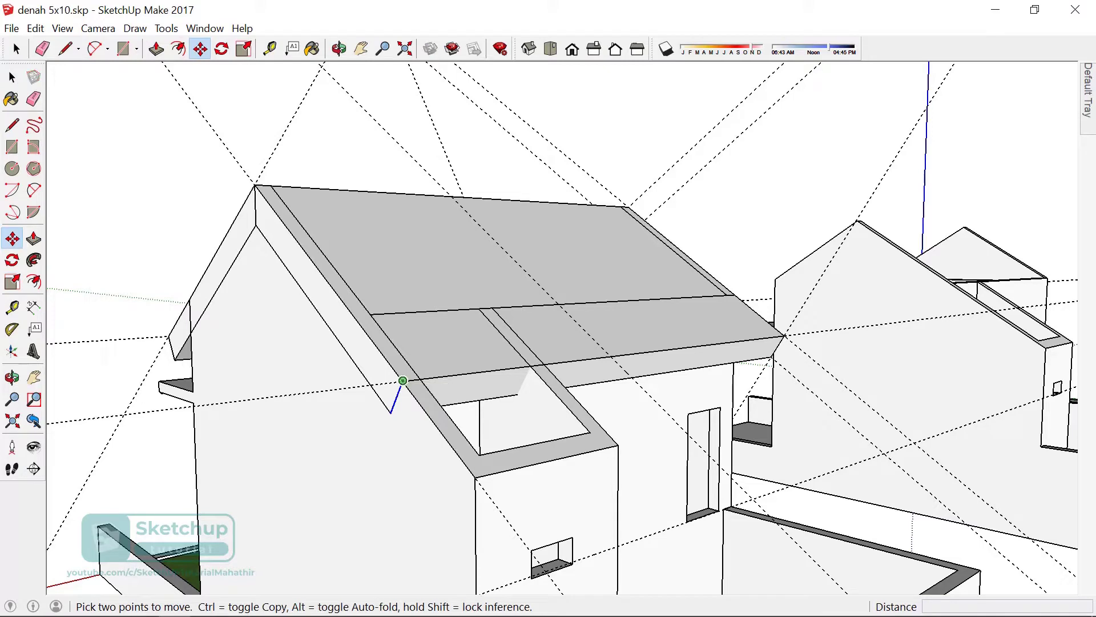
left_click(403, 380)
key("ctrl")
left_click(611, 355)
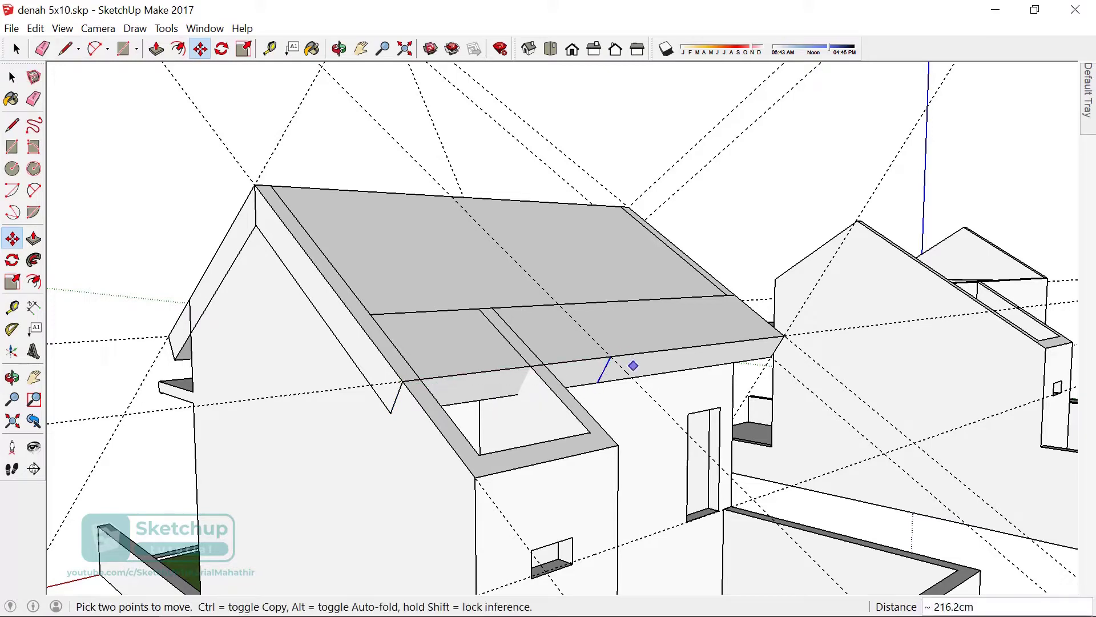
- Push the lower roof face about 178.9cm down the slope over the front section
key("p")
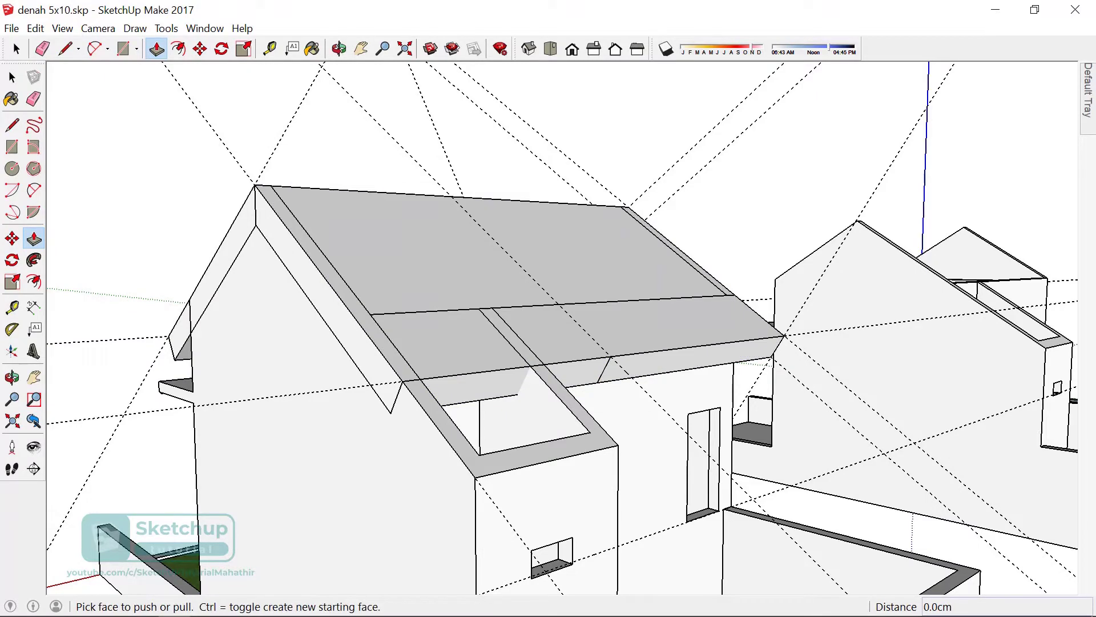
left_click_drag(480, 394, 742, 502)
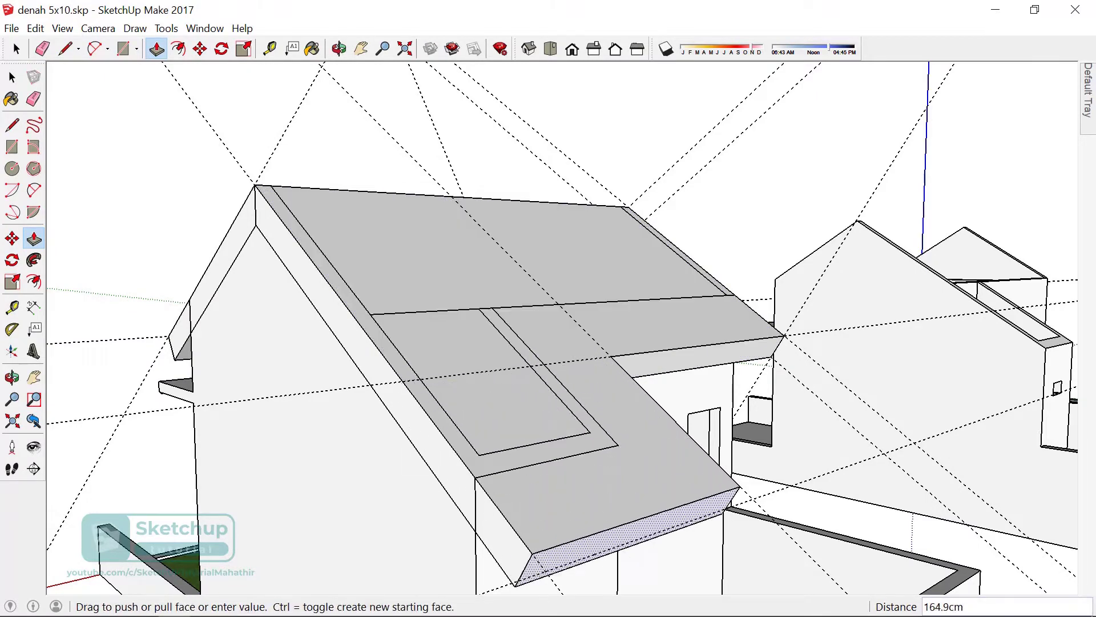
left_click(743, 502)
scroll(742, 502, "down", 3)
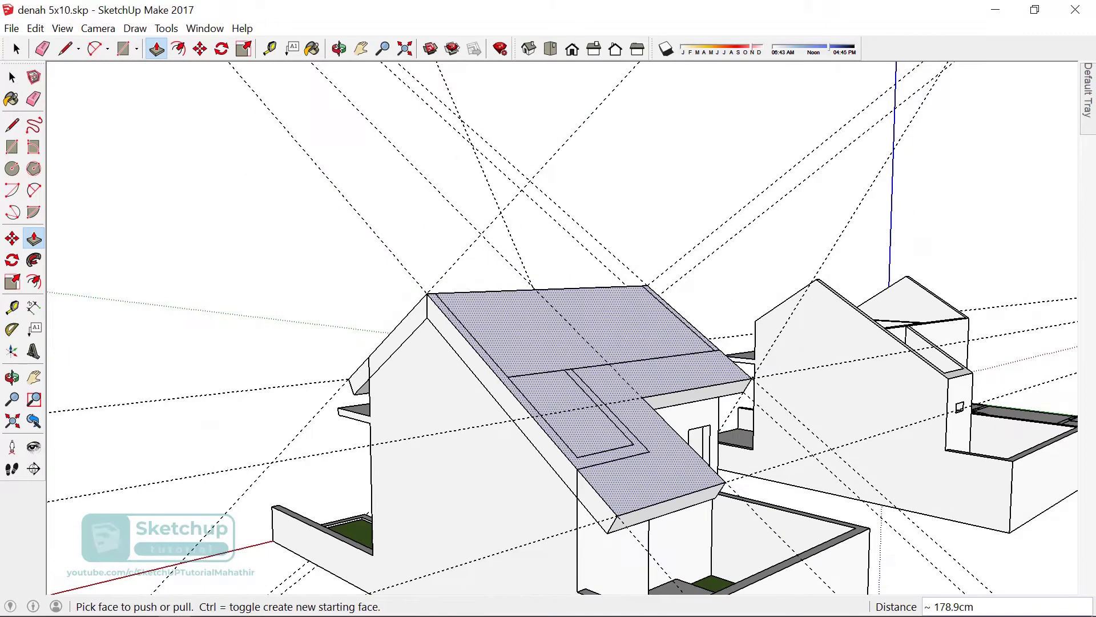
scroll(743, 502, "down", 2)
scroll(710, 459, "down", 2)
- Delete all dashed guide lines and orbit around the house to inspect it
key("e")
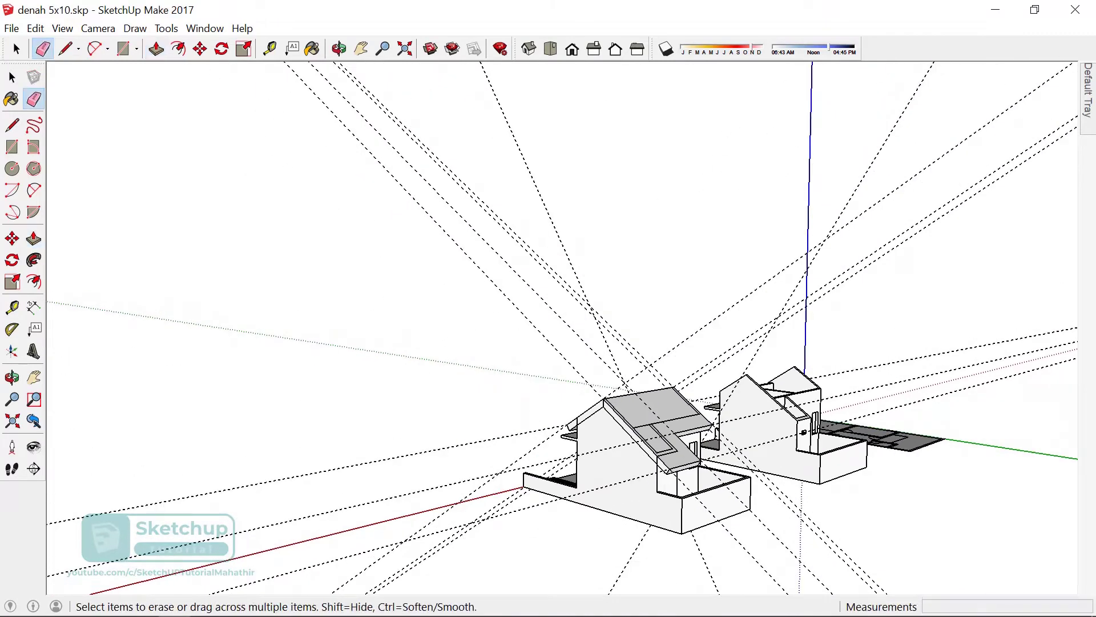
key("Delete")
middle_click_drag(571, 371, 434, 354)
scroll(308, 397, "up", 3)
scroll(309, 397, "up", 5)
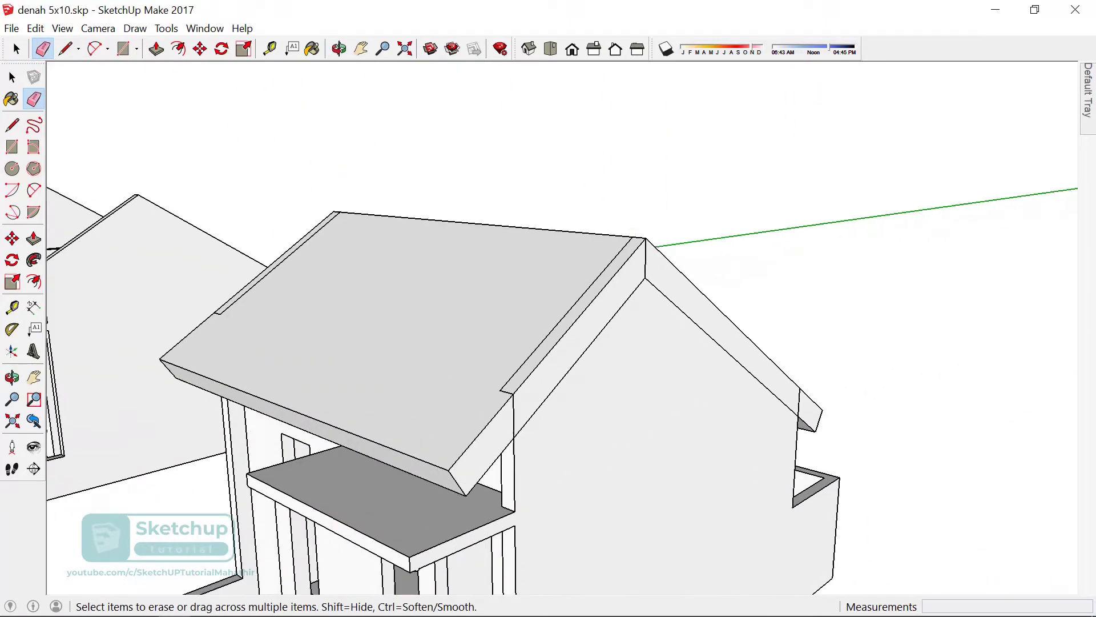
middle_click_drag(548, 343, 491, 229)
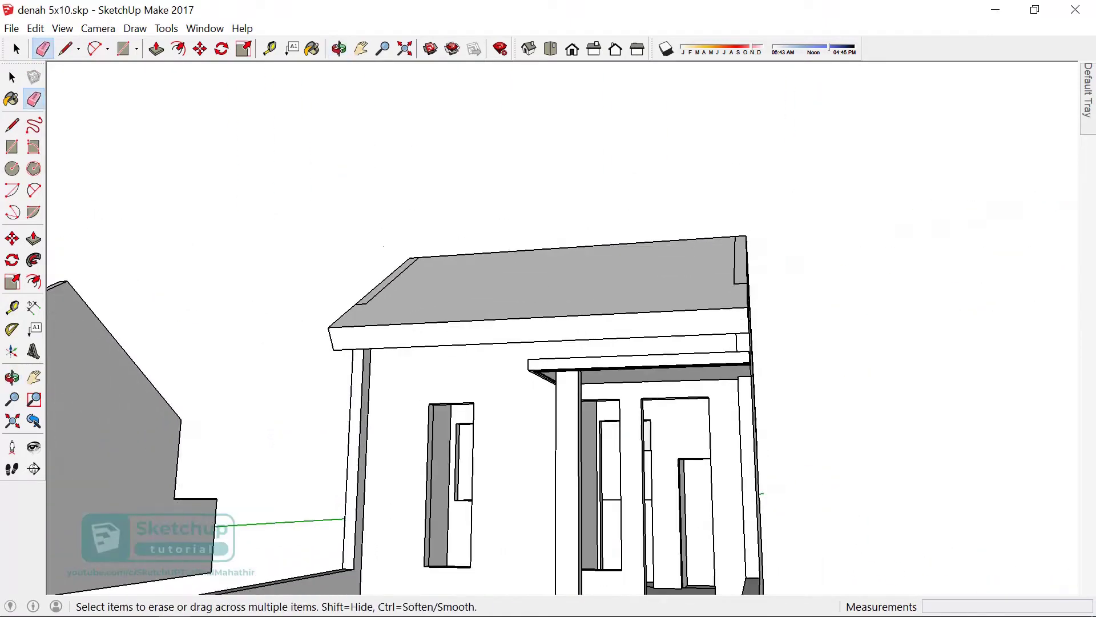
scroll(548, 342, "down", 3)
- Orbit toward the porch roof and triple-click to select the whole main roof
middle_click_drag(548, 343, 434, 320)
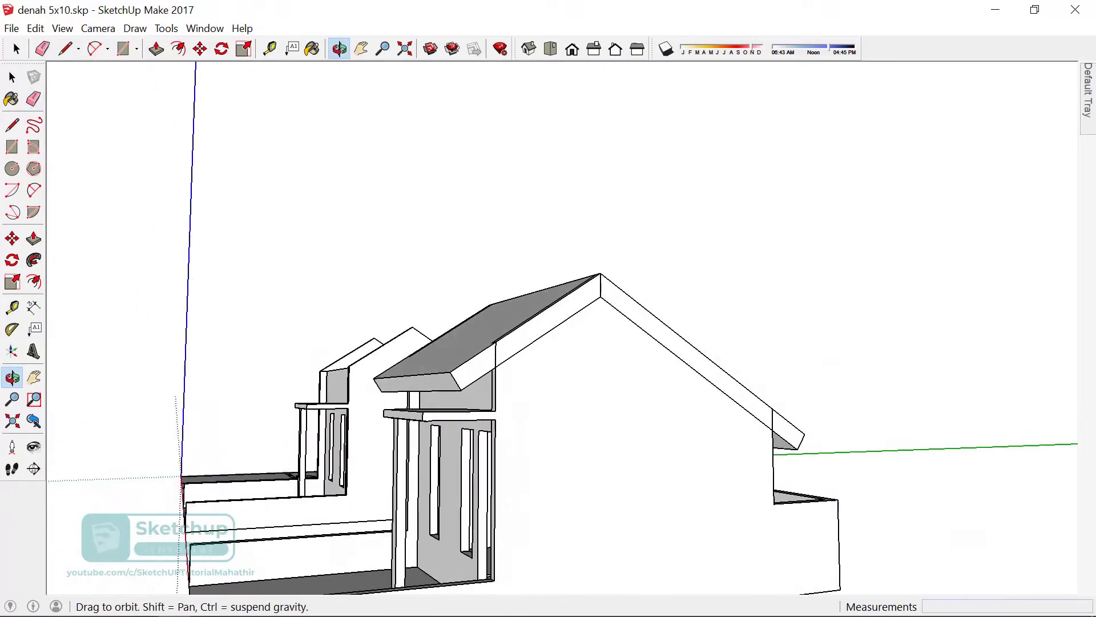
middle_click_drag(548, 342, 514, 319)
scroll(548, 342, "up", 3)
scroll(548, 343, "up", 2)
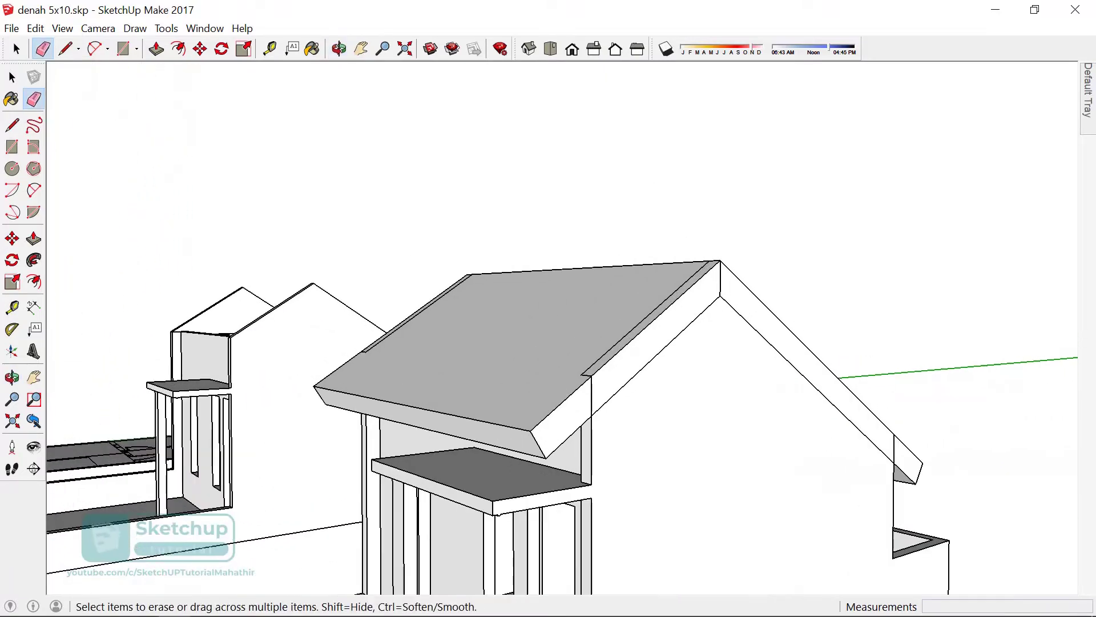
key("space")
triple_click(542, 337)
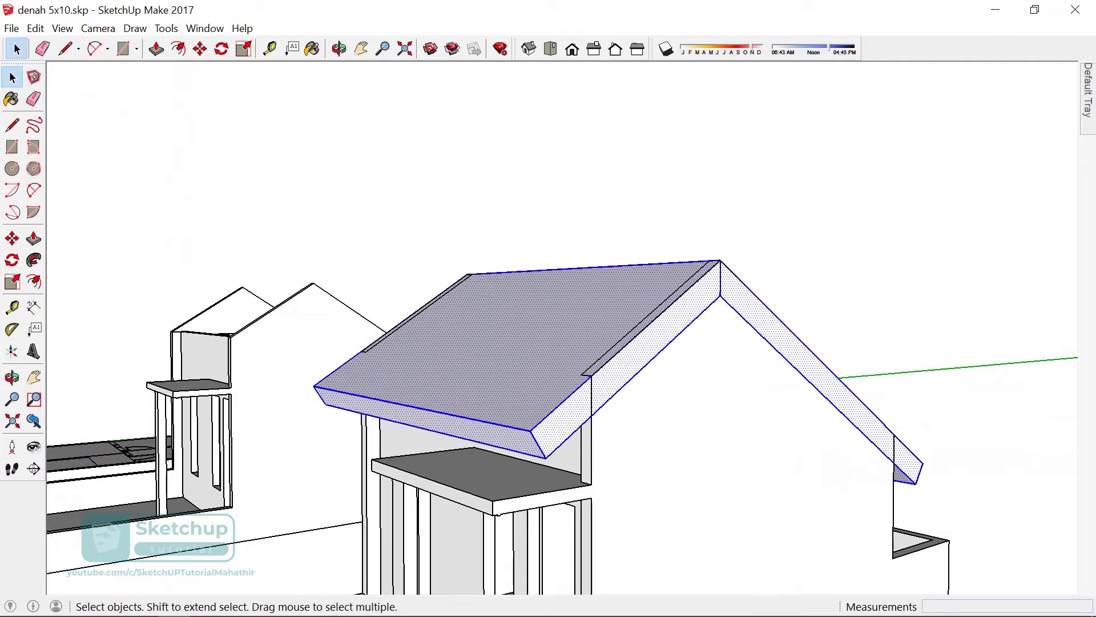
- Move the selected main roof up 5 cm, then deselect and check it
key("m")
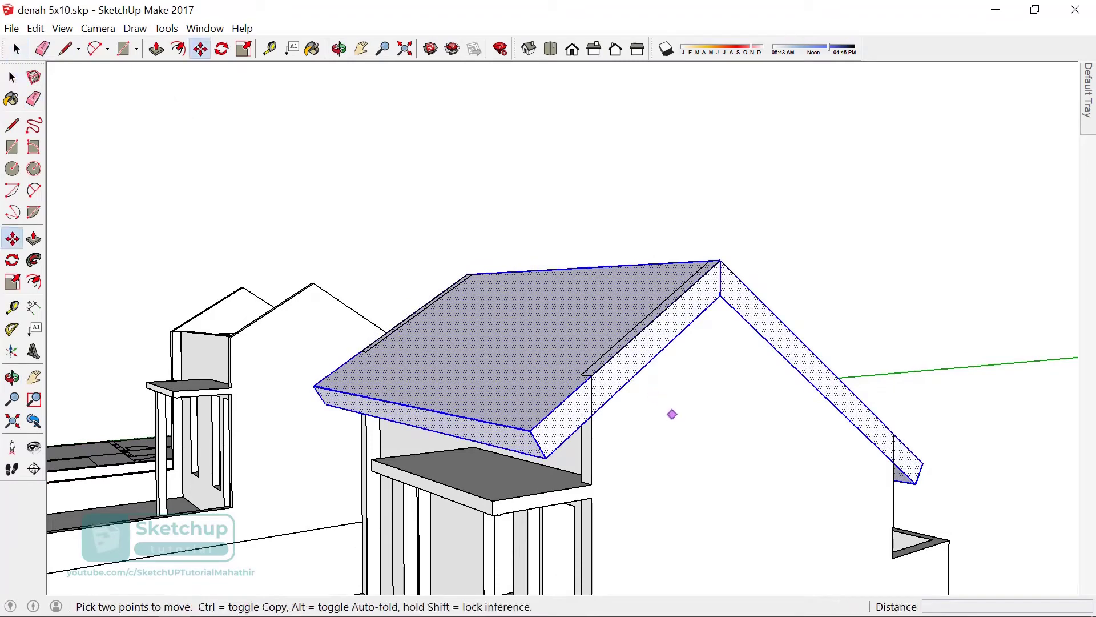
left_click(673, 413)
type("5")
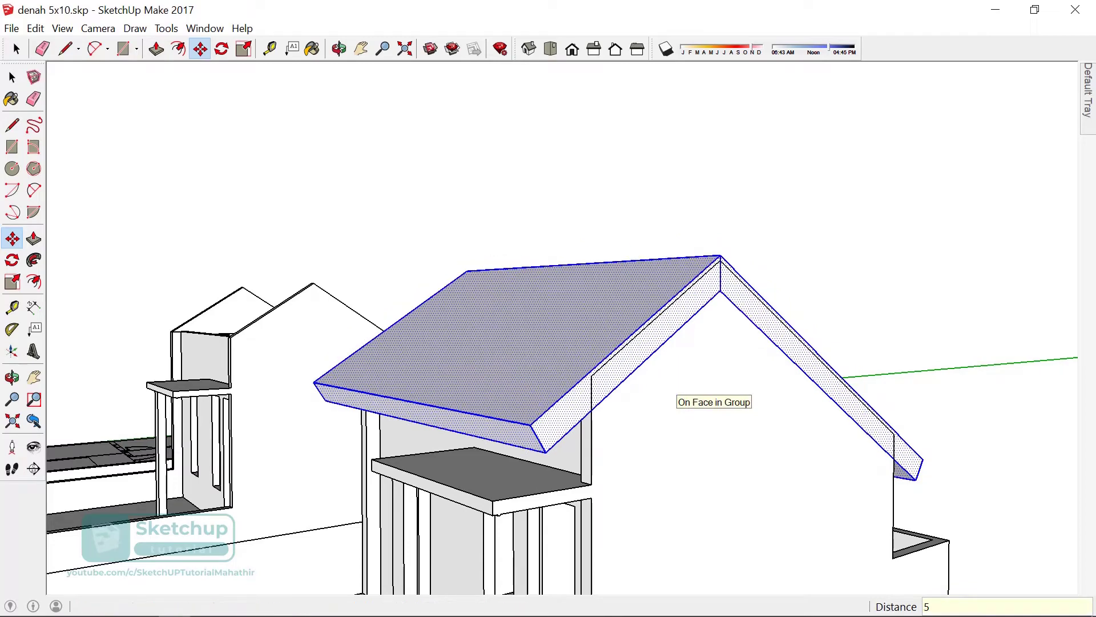
key("Return")
middle_click_drag(673, 394, 513, 400)
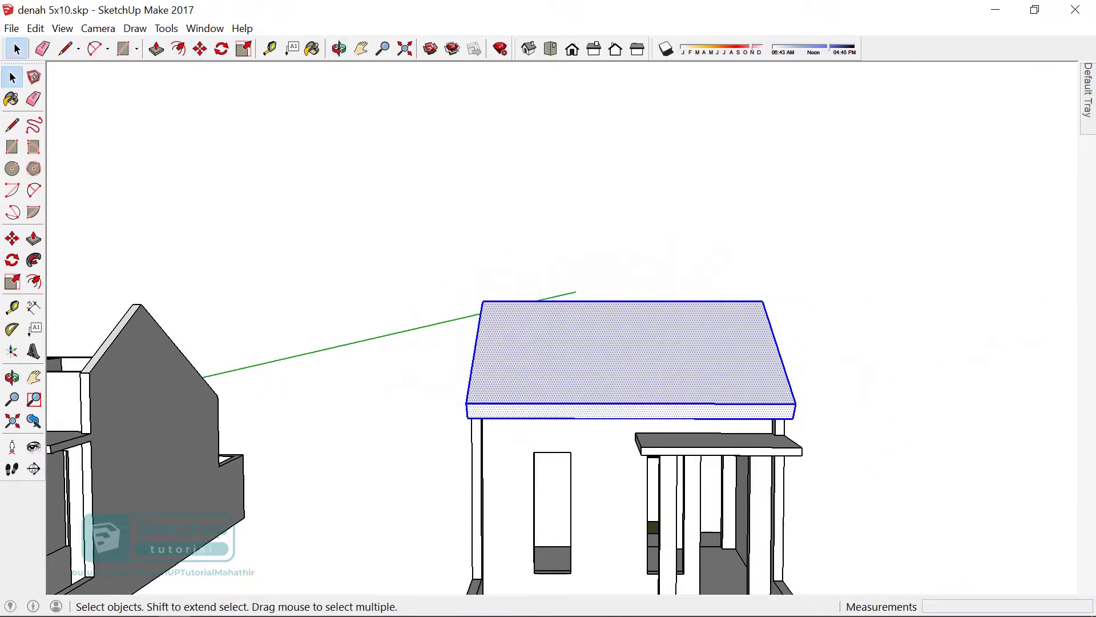
left_click(571, 229)
middle_click_drag(571, 228, 628, 172)
- Orbit and zoom to a close low view of the front wall under the roof edge
scroll(617, 457, "up", 2)
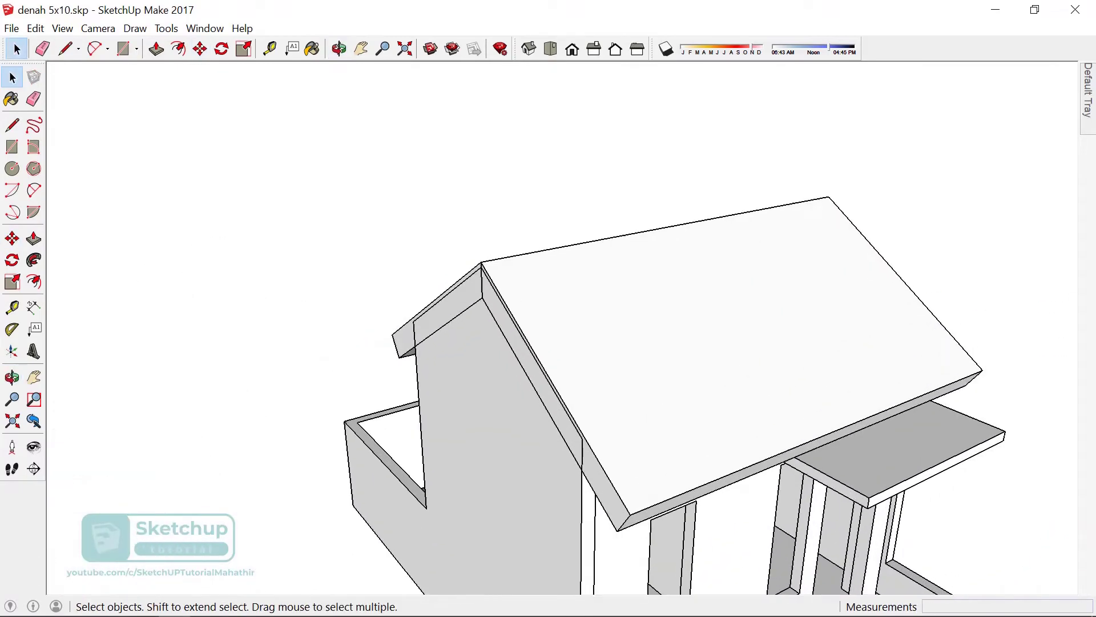
scroll(616, 457, "up", 2)
scroll(571, 342, "down", 3)
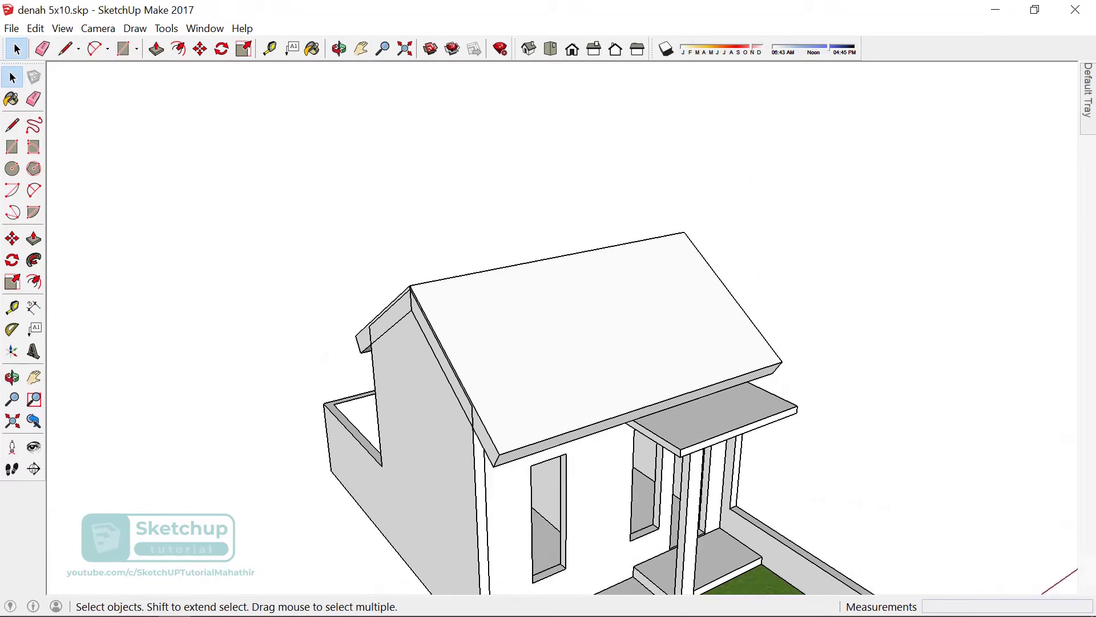
mouse_move(571, 343)
middle_mouse_down()
mouse_move(571, 371)
mouse_move(548, 411)
mouse_move(600, 342)
mouse_move(628, 354)
mouse_move(600, 331)
mouse_move(628, 286)
mouse_move(600, 354)
mouse_move(628, 366)
mouse_move(599, 331)
mouse_move(617, 320)
mouse_move(634, 343)
mouse_move(571, 354)
mouse_move(600, 320)
middle_mouse_up()
scroll(571, 342, "up", 3)
key("space")
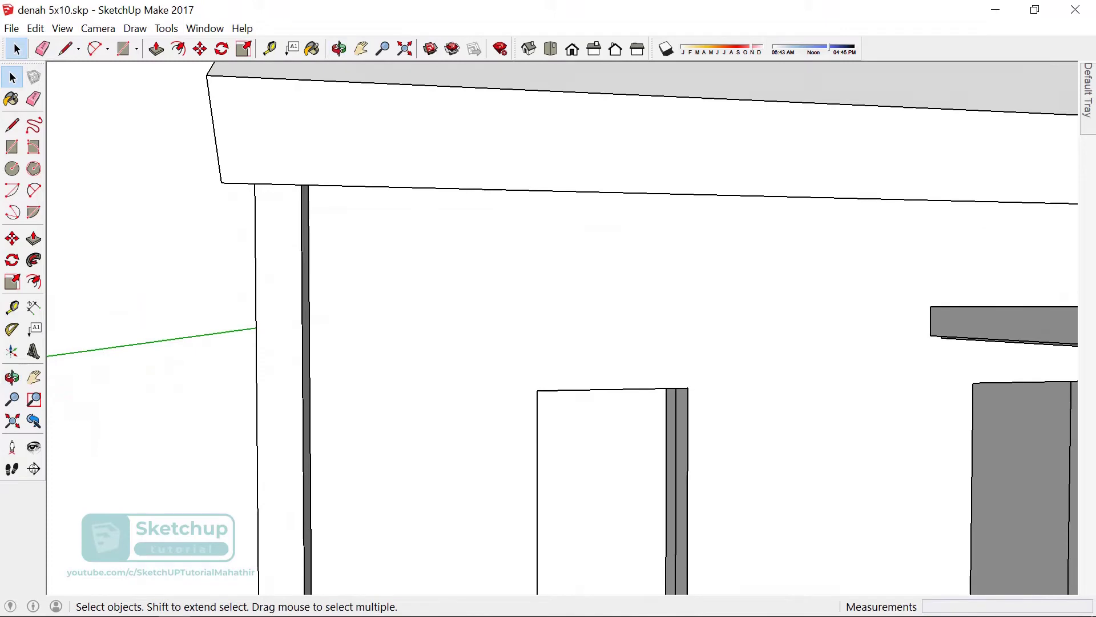
key("l")
scroll(394, 301, "up", 3)
- Draw a 10 cm flat line and a 3 cm vertical rise on the front wall
scroll(400, 301, "up", 2)
left_click(368, 315)
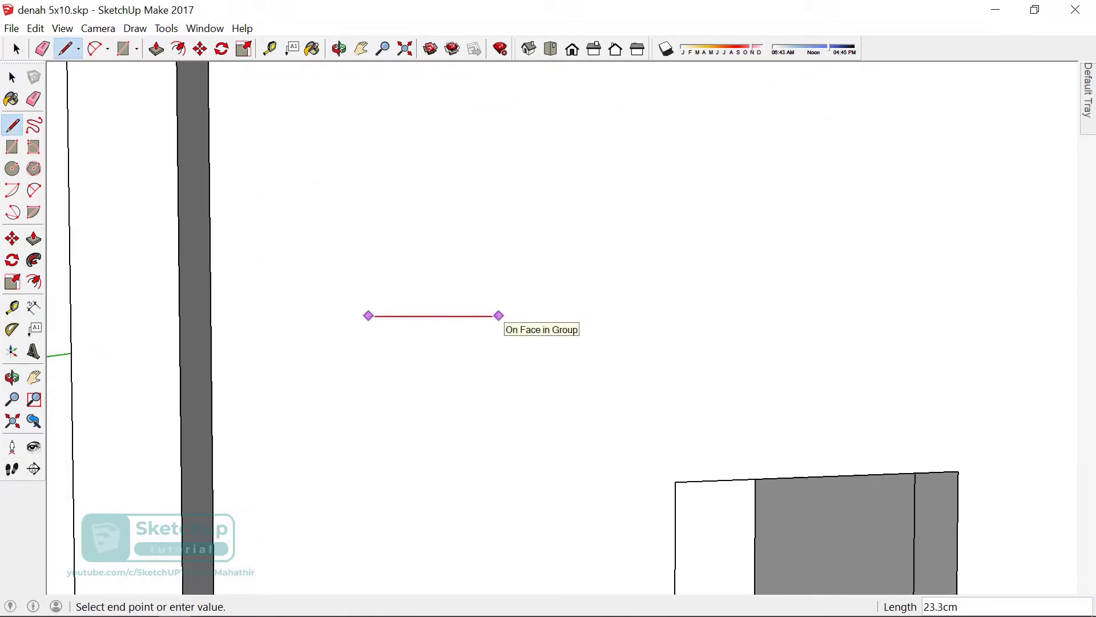
type("0")
key("Return")
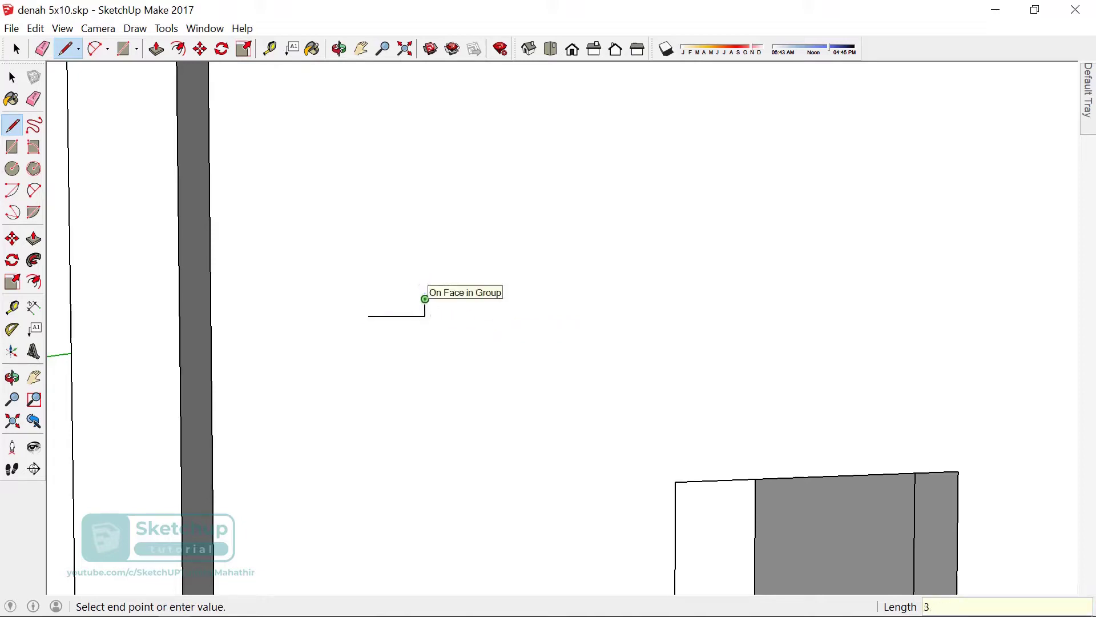
key("Return")
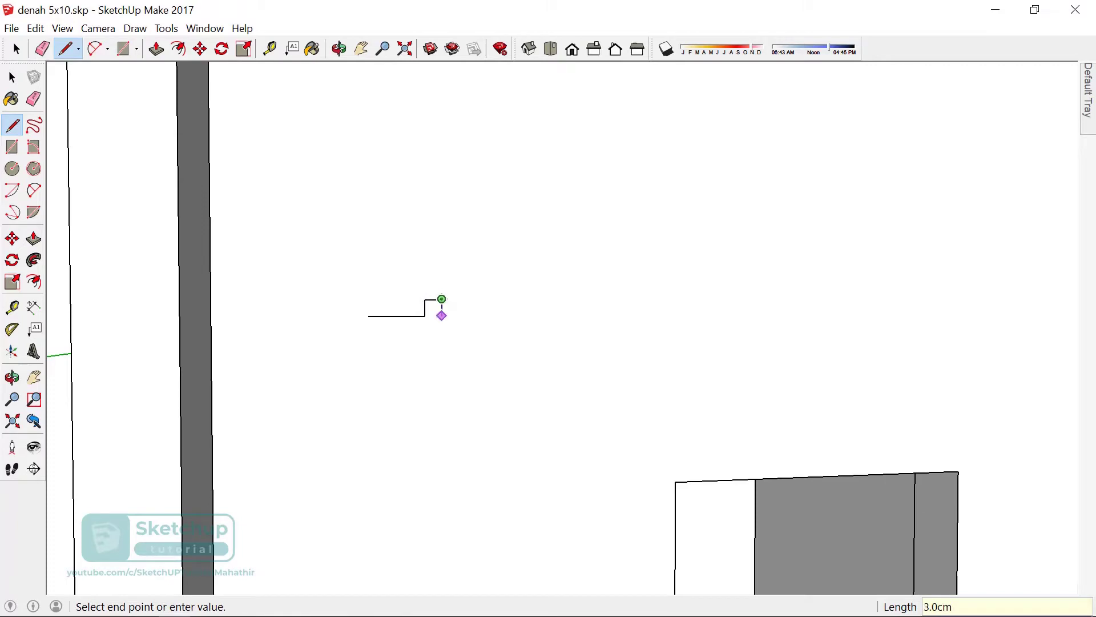
scroll(442, 315, "up", 4)
scroll(448, 313, "up", 2)
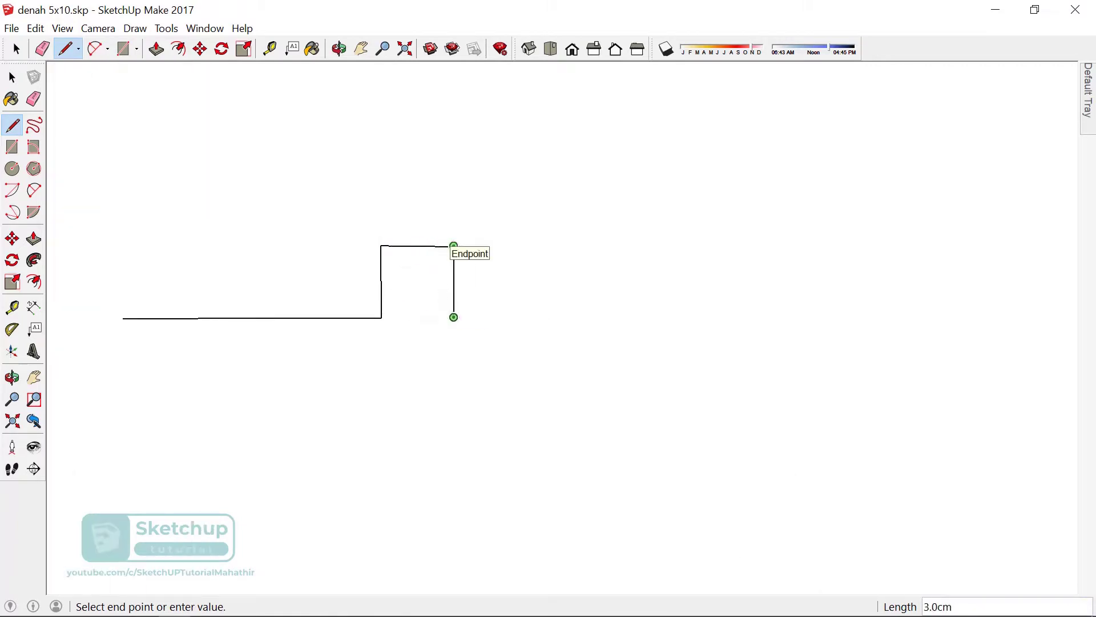
- Place Tape Measure guides 1 cm inside each side of the rib
key("t")
left_click(381, 281)
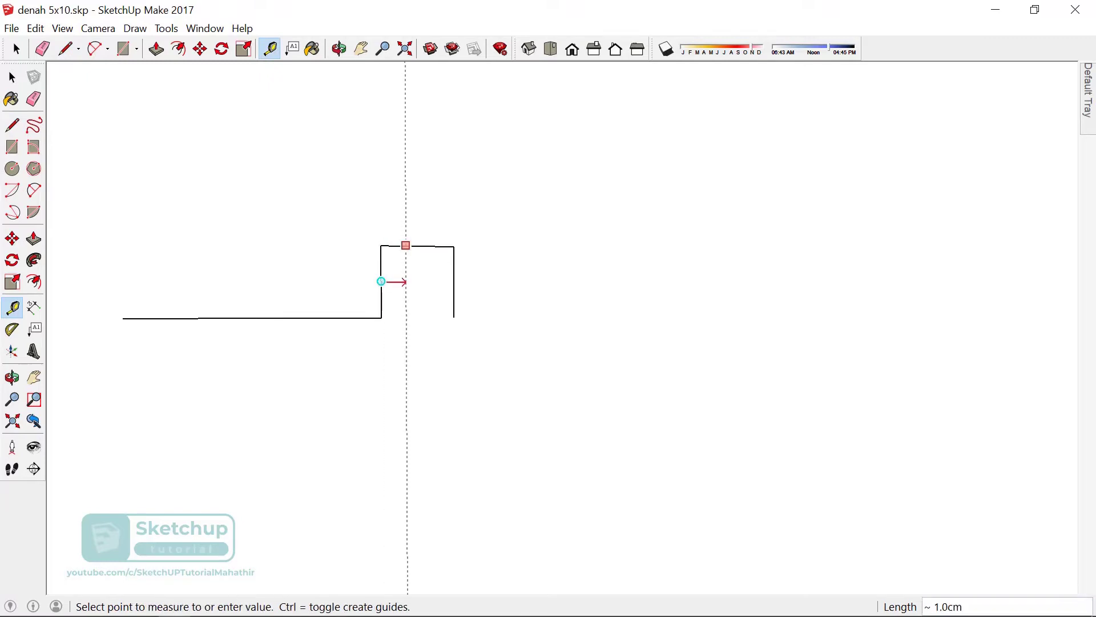
left_click(406, 245)
left_click(454, 282)
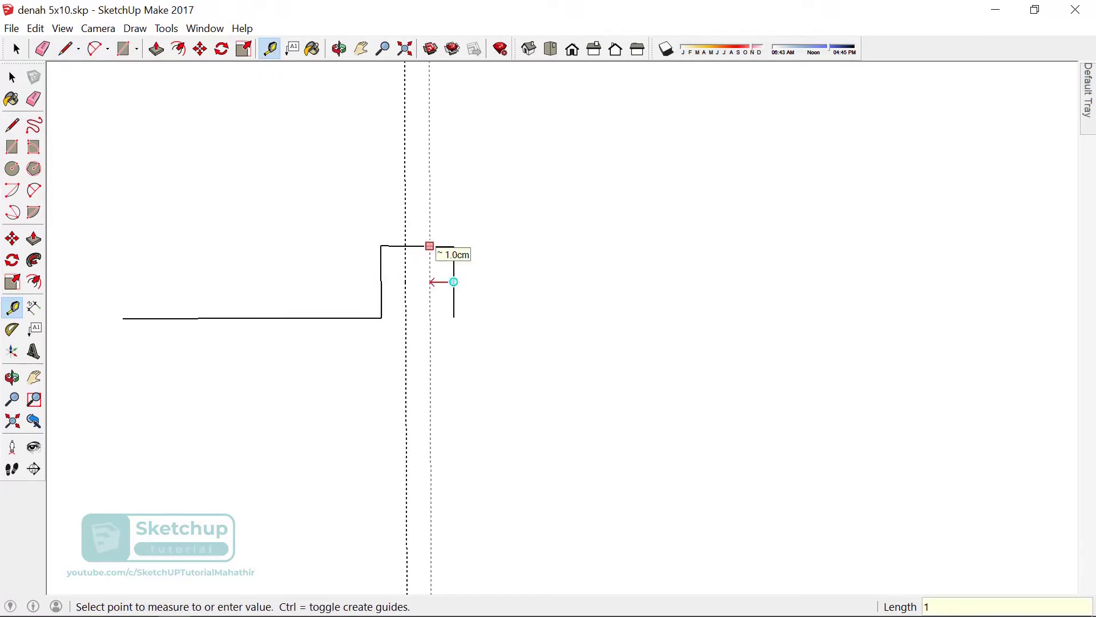
key("Return")
- Draw the rib's sloped sides to the guides, then erase guides and square edges
key("l")
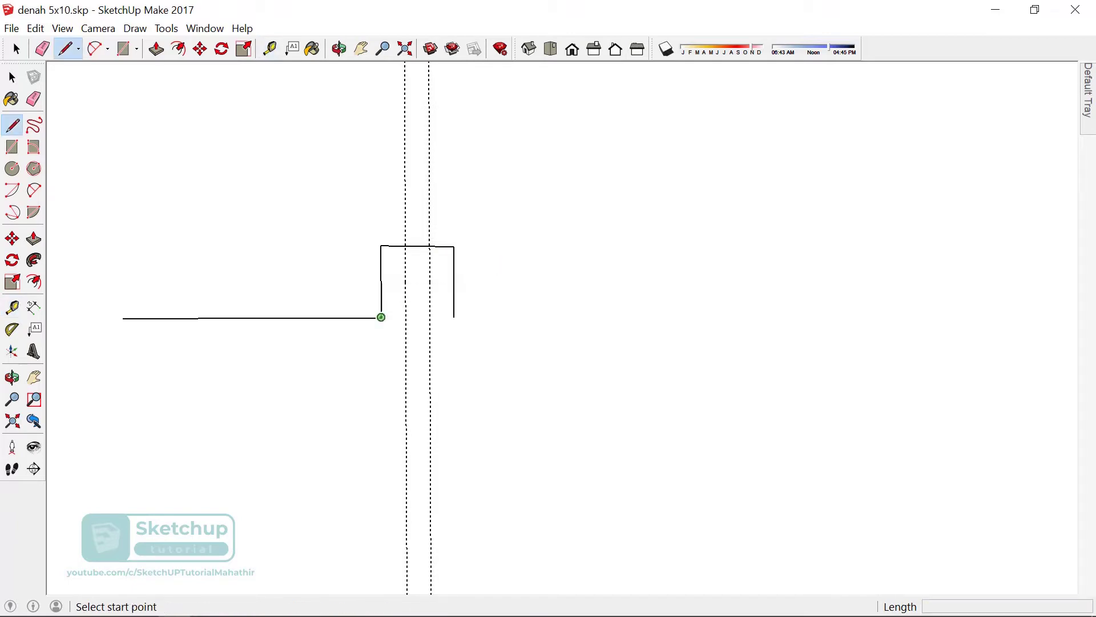
left_click(381, 317)
left_click(406, 246)
left_click(430, 245)
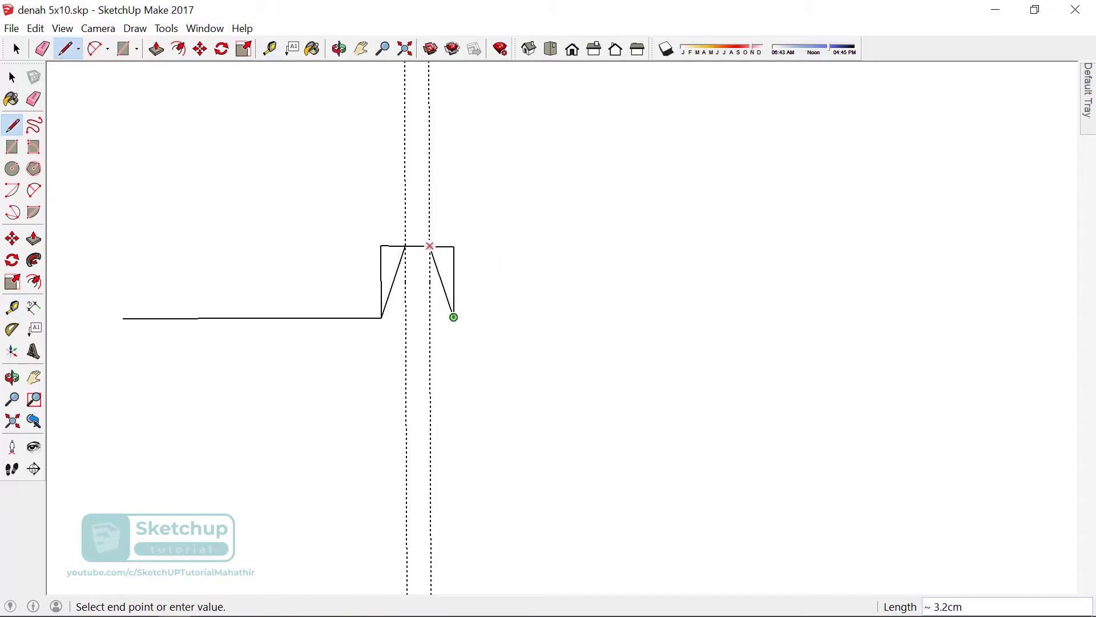
left_click(454, 316)
key("e")
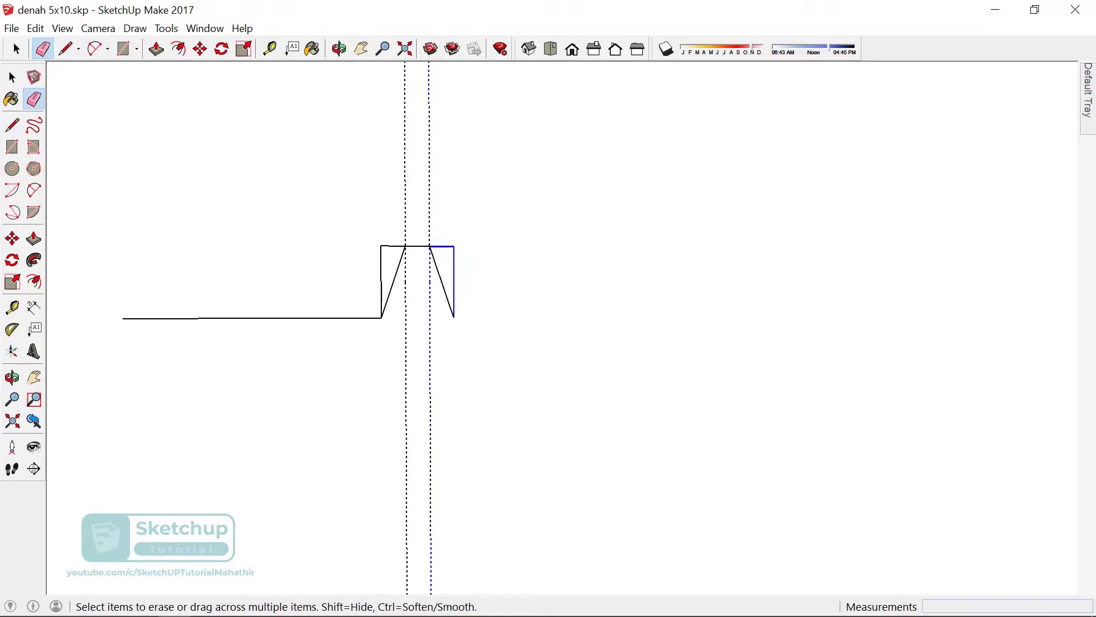
left_click_drag(454, 286, 403, 280)
scroll(469, 376, "down", 3)
- Copy the rib profile to its right end, then undo the misplaced copy
scroll(469, 377, "down", 2)
key("space")
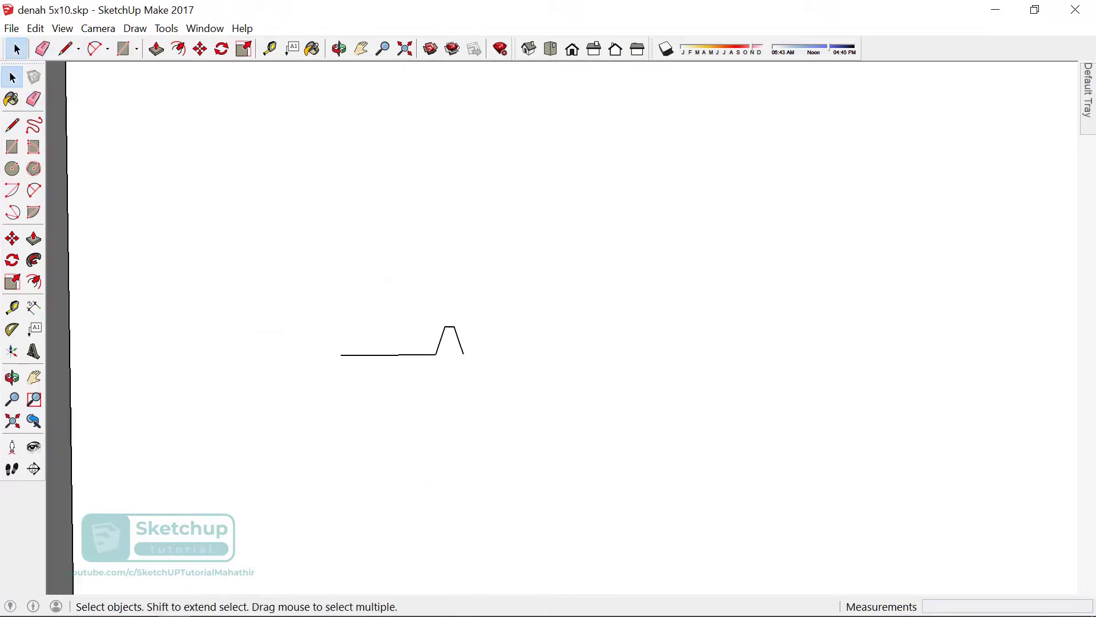
key("m")
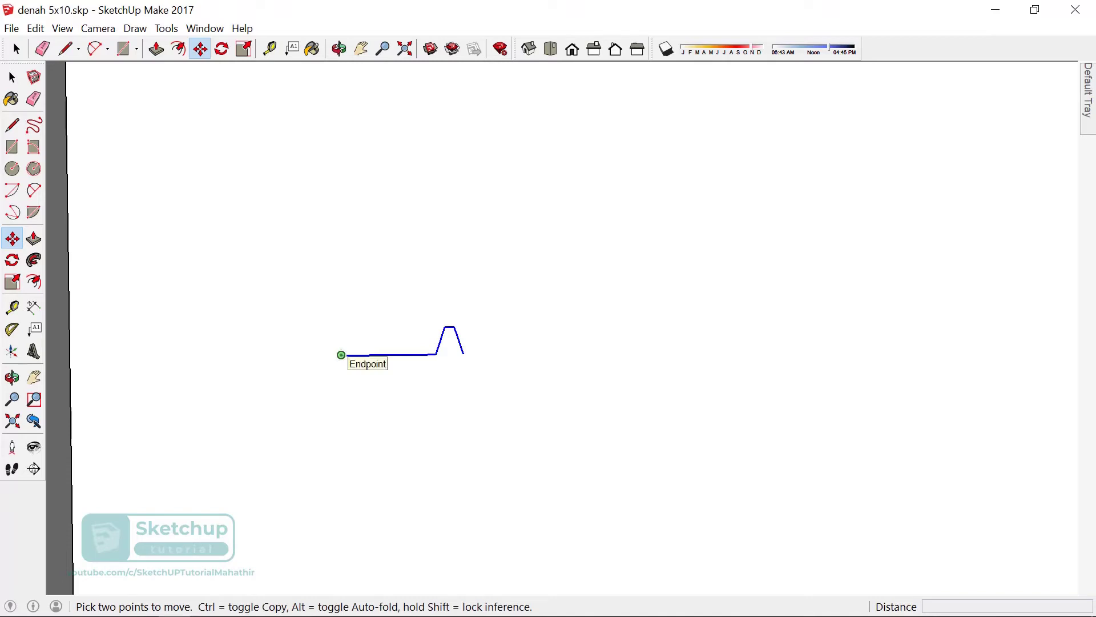
left_click(340, 354)
key("ctrl")
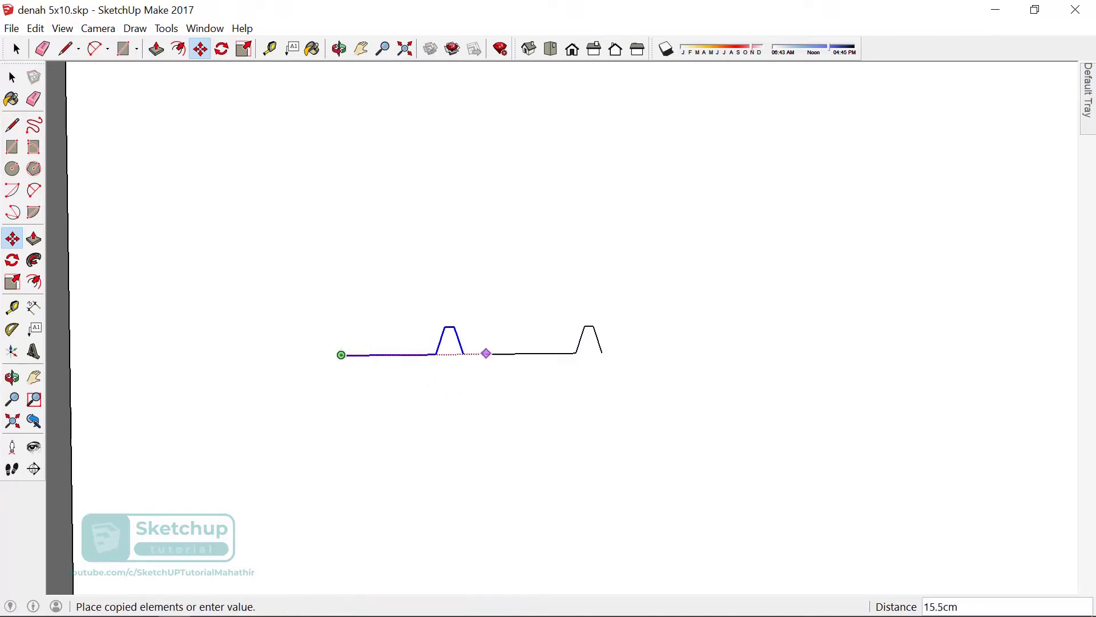
left_click(463, 354)
type("10")
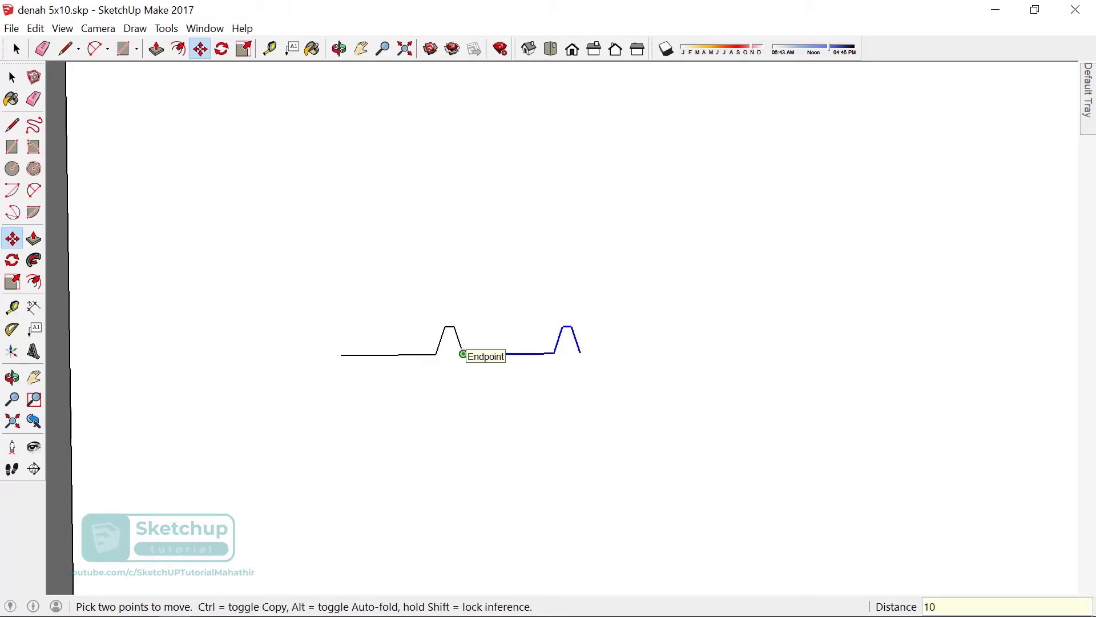
key("ctrl+z")
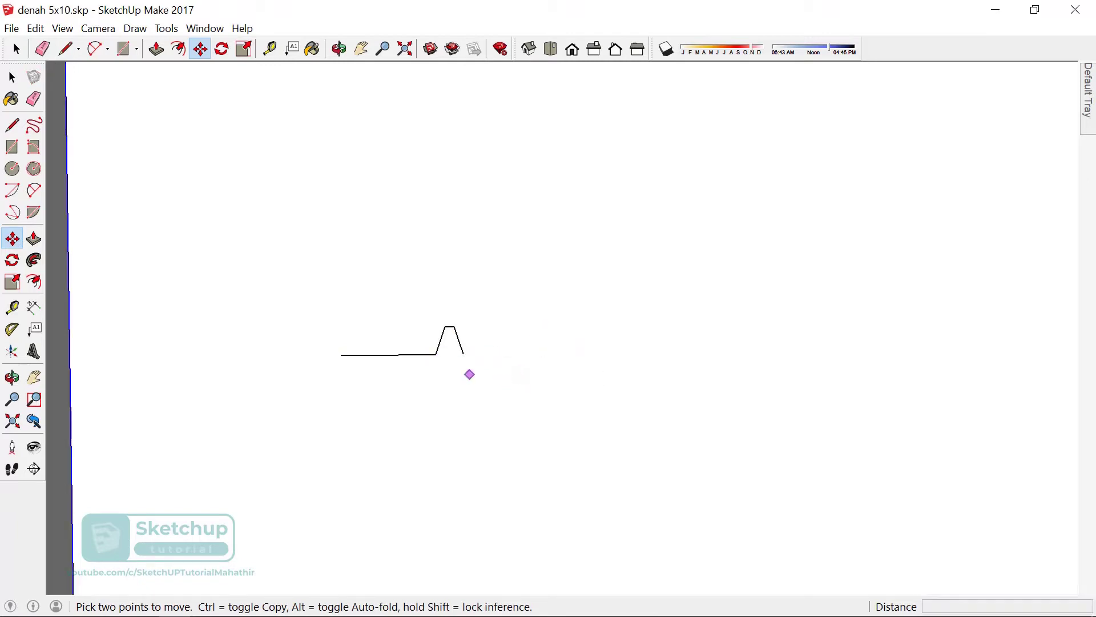
- Copy the profile from its left end to its right end and array it 10x
key("space")
key("m")
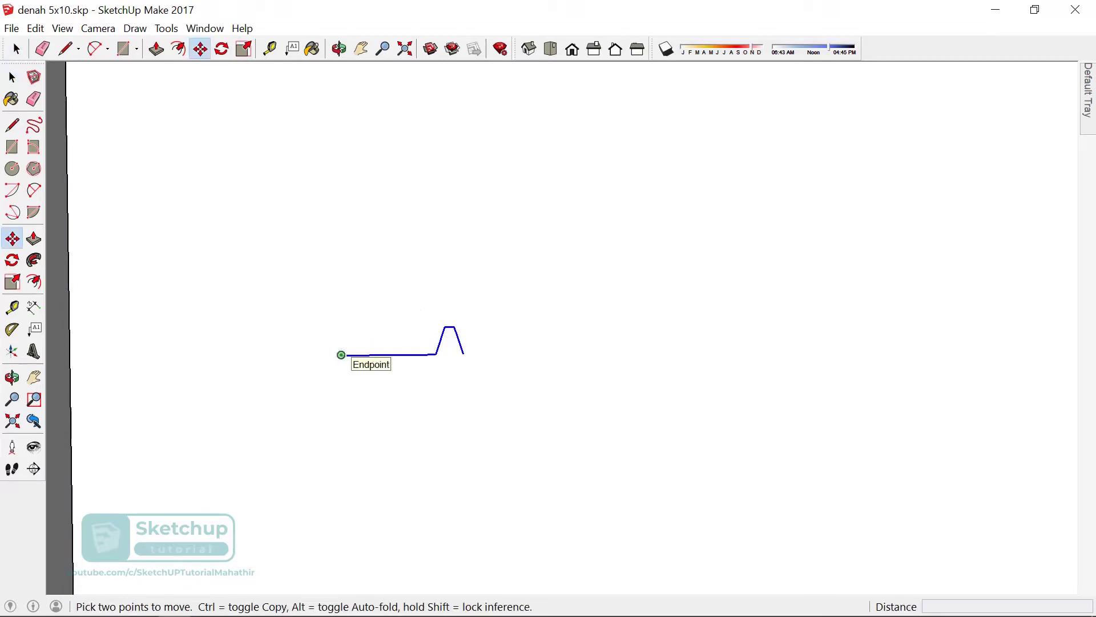
left_click(342, 355)
key("ctrl")
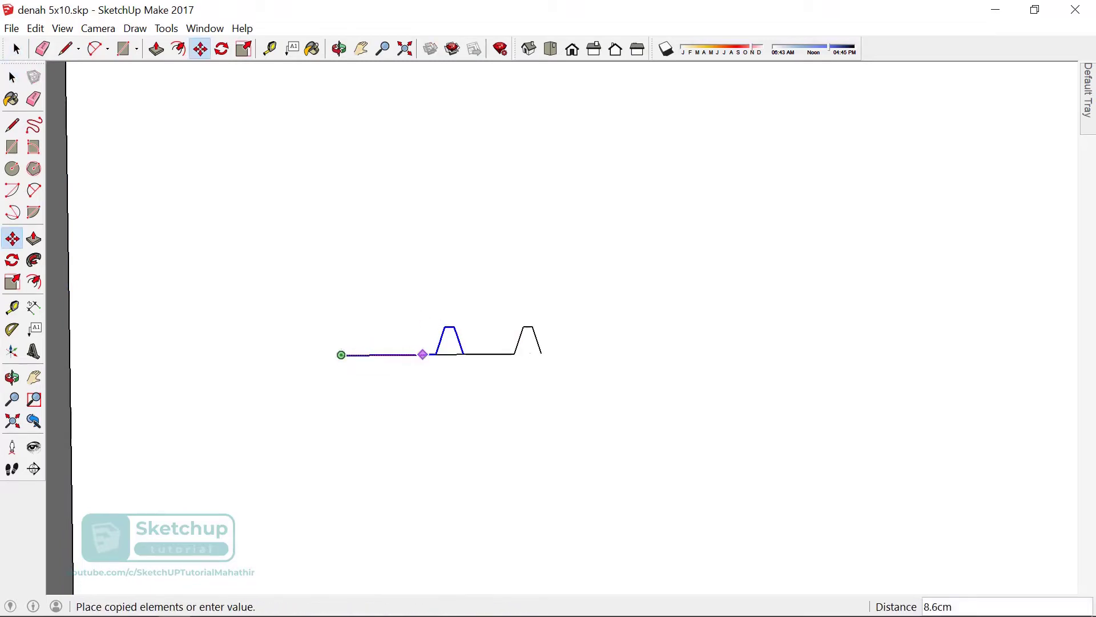
left_click(463, 354)
type("10")
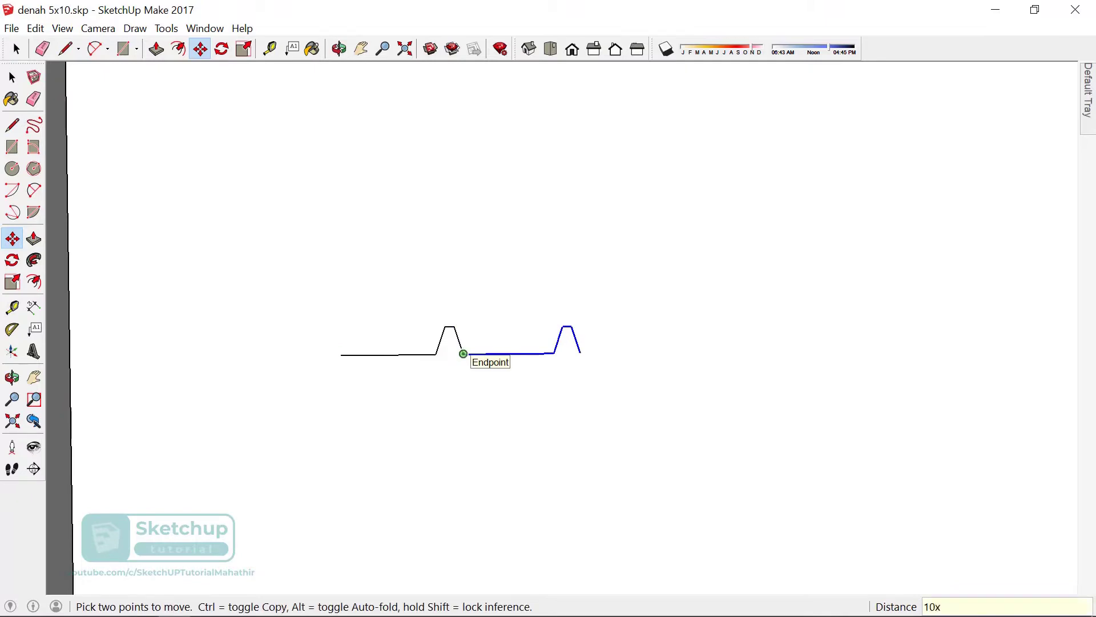
key("Return")
- Draw a drop line from the last rib and a line back to the start, then select the face
scroll(463, 354, "down", 3)
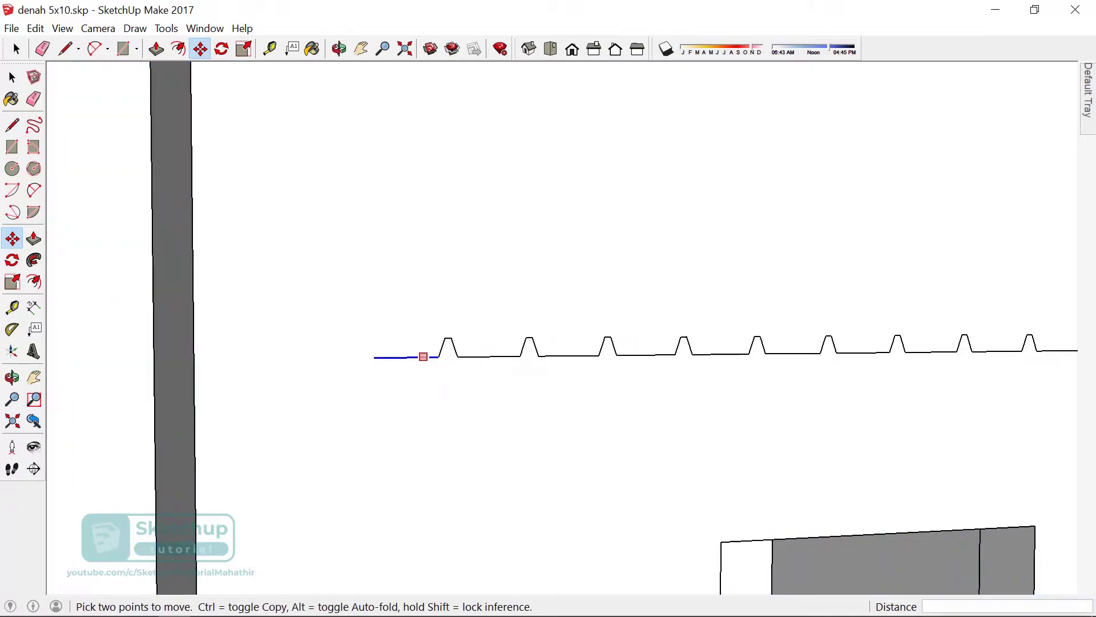
scroll(423, 358, "down", 3)
scroll(669, 356, "up", 2)
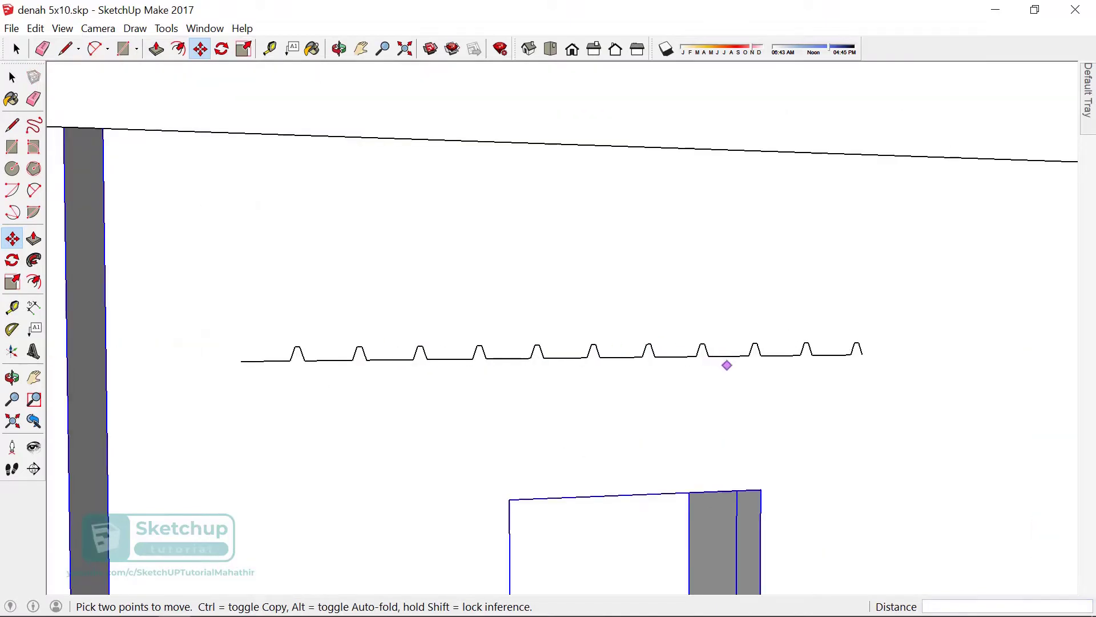
key("l")
left_click(862, 354)
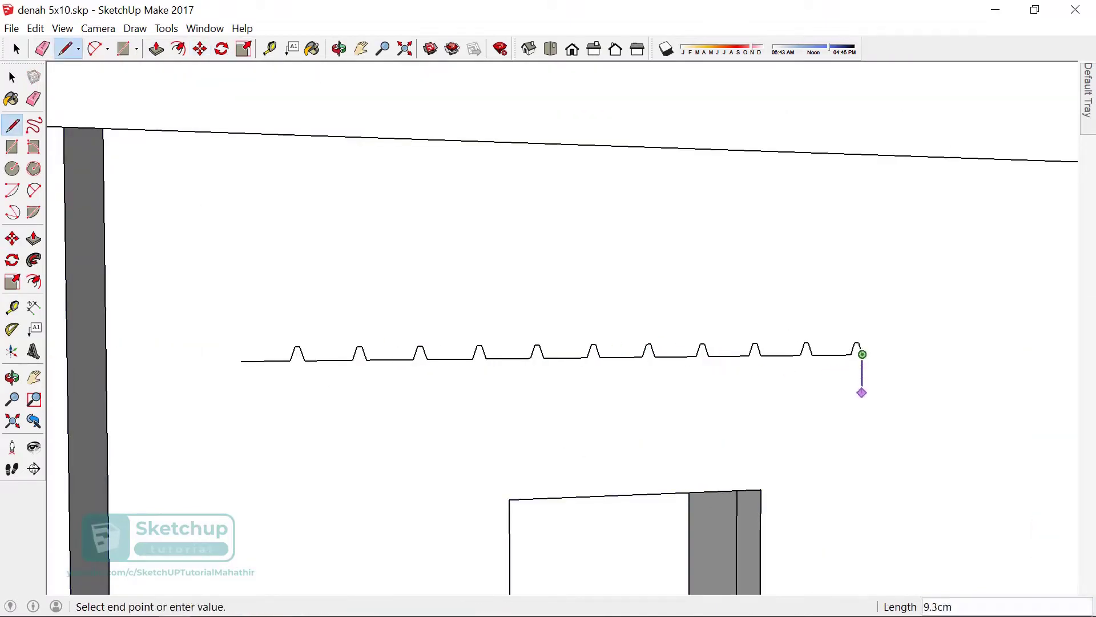
left_click(863, 403)
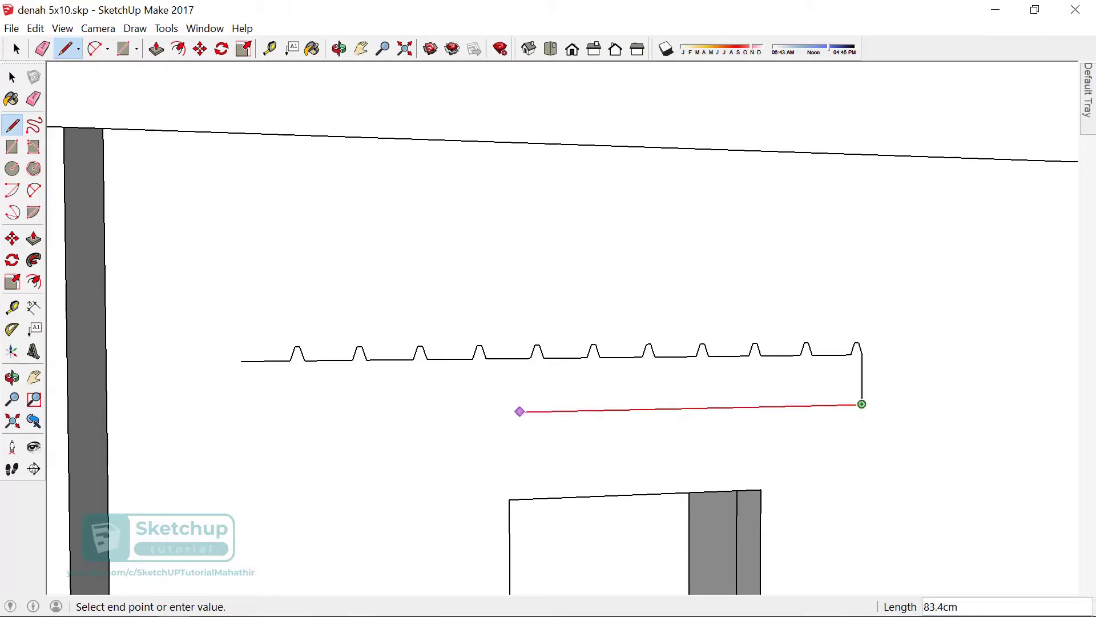
left_click(241, 361)
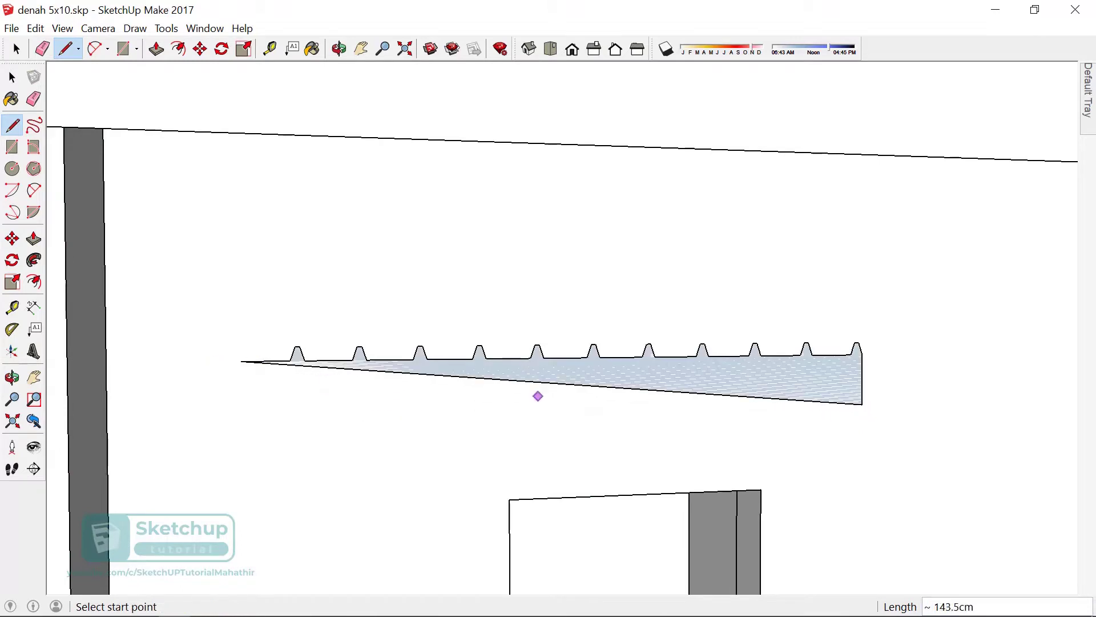
key("space")
double_click(538, 380)
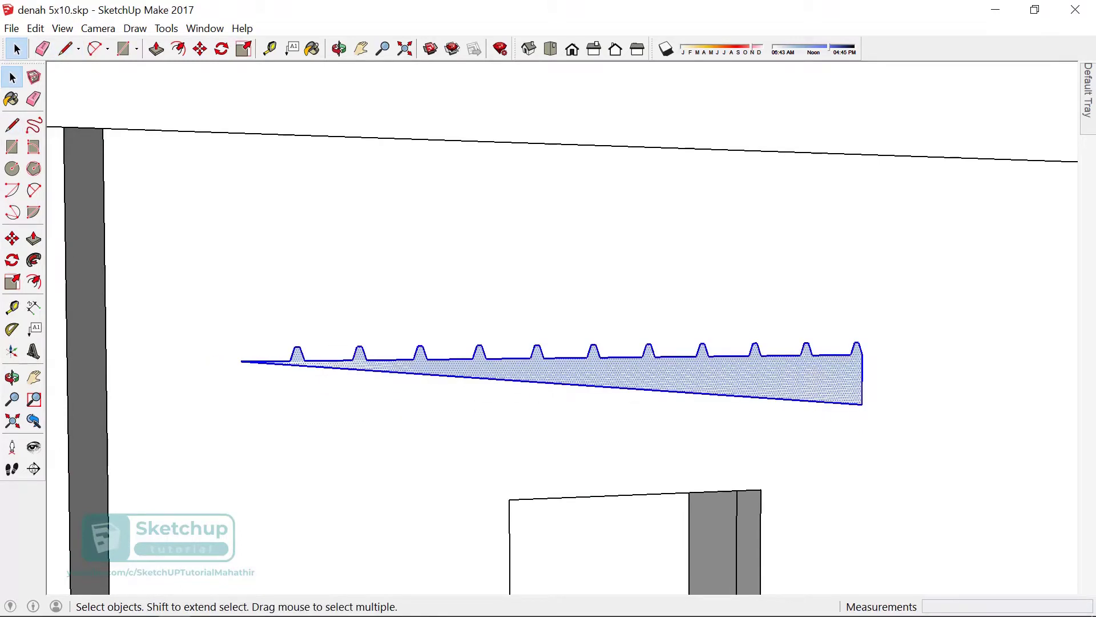
- Move the tapered profile from its left point to the roof's fascia corner
key("m")
left_click(241, 360)
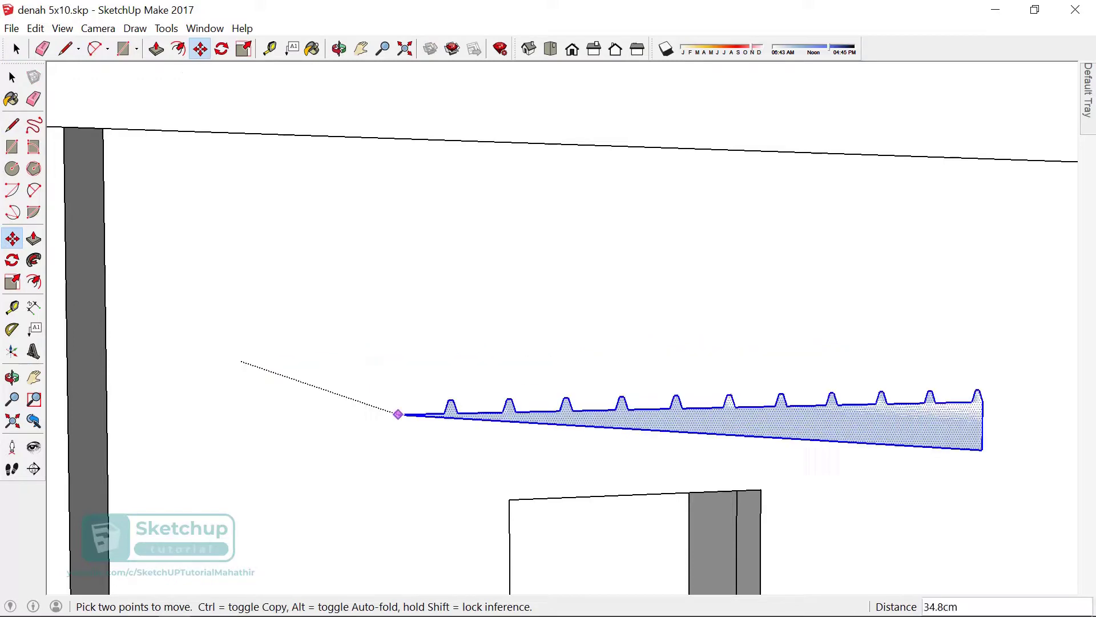
scroll(397, 413, "down", 5)
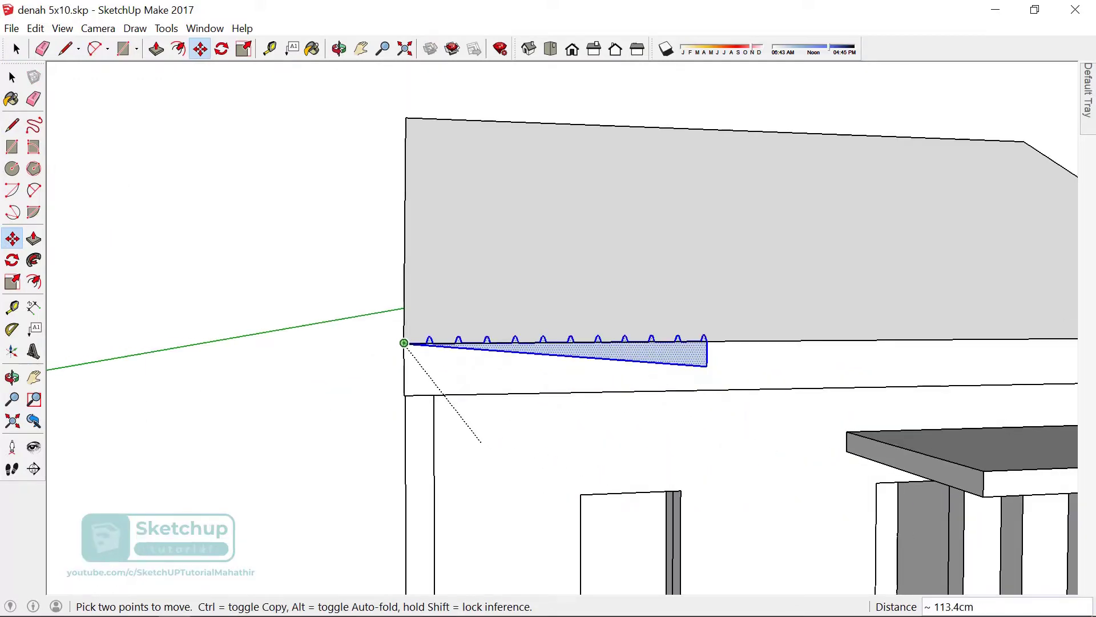
left_click(404, 342)
middle_click_drag(403, 342, 571, 285)
scroll(647, 374, "up", 2)
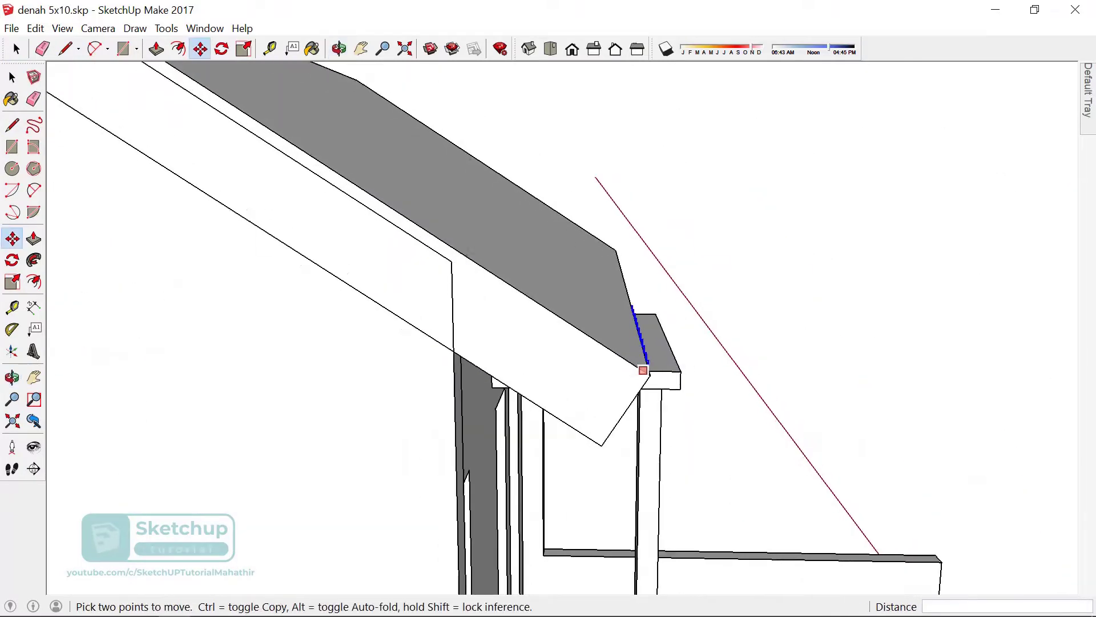
scroll(642, 371, "up", 2)
middle_click_drag(641, 372, 605, 350)
- Rotate the profile about the roof corner to match the slope, and begin copying it from its left end
key("q")
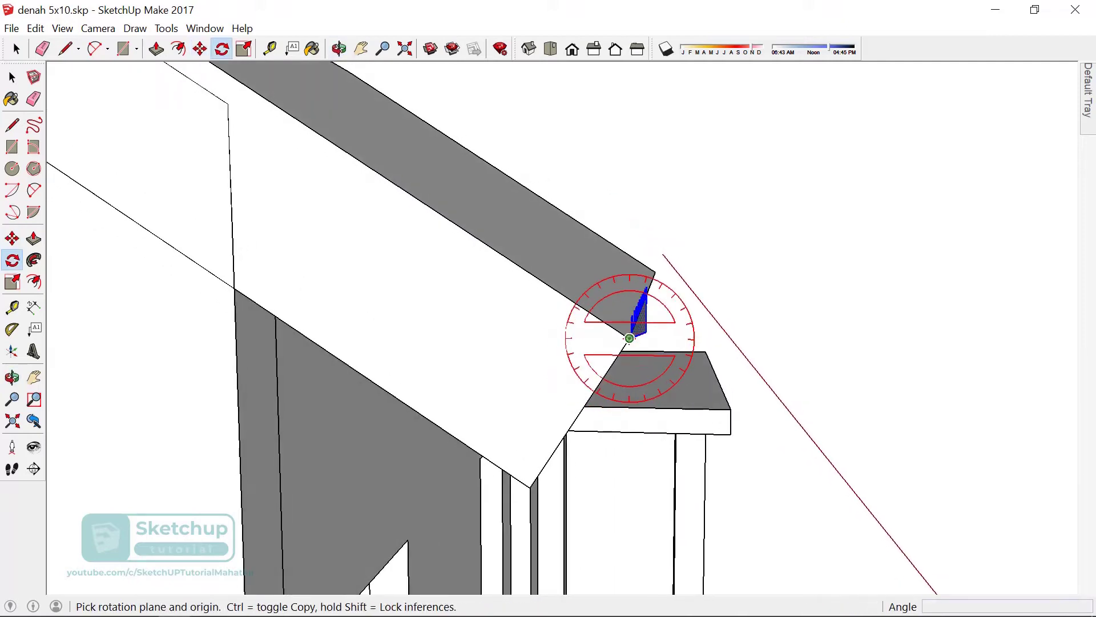
left_click(629, 338)
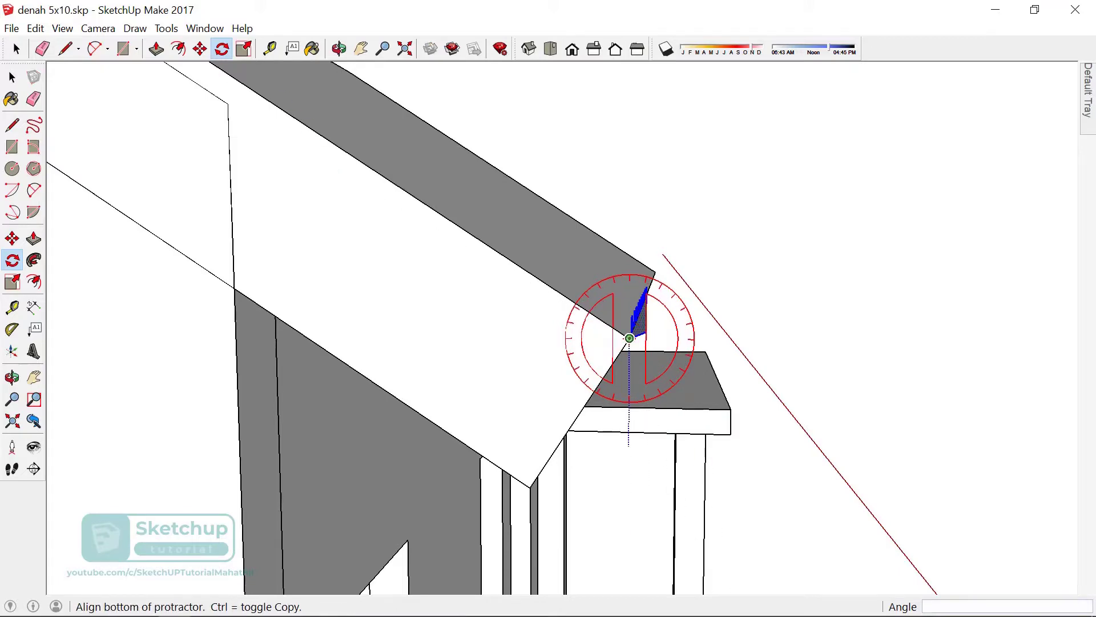
left_click(628, 444)
left_click(649, 292)
scroll(587, 416, "down", 3)
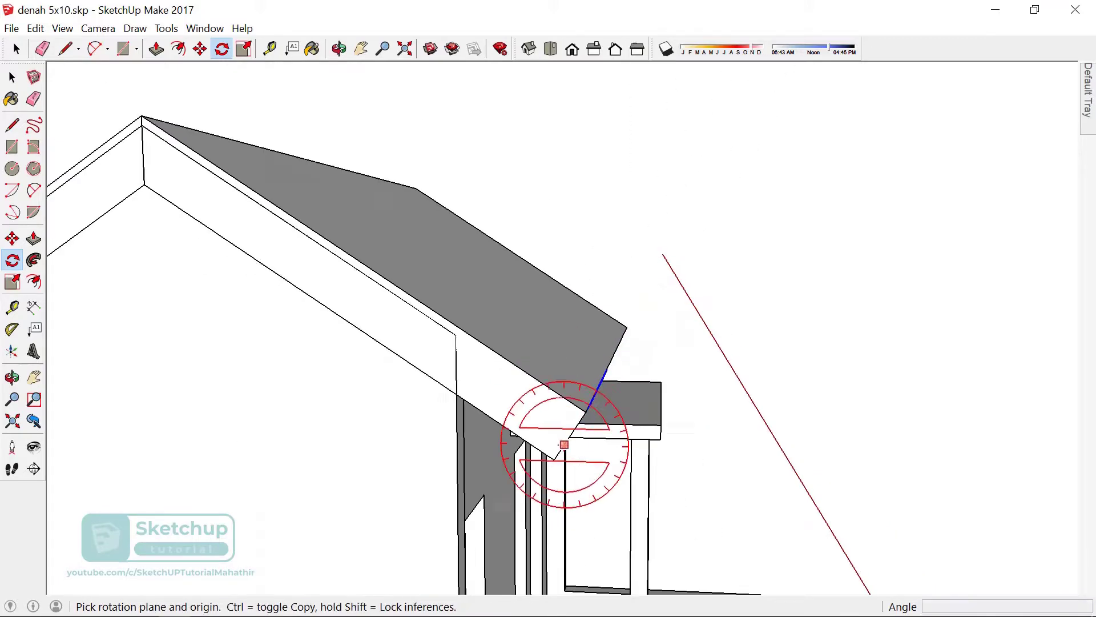
middle_click_drag(587, 416, 512, 372)
scroll(512, 372, "up", 2)
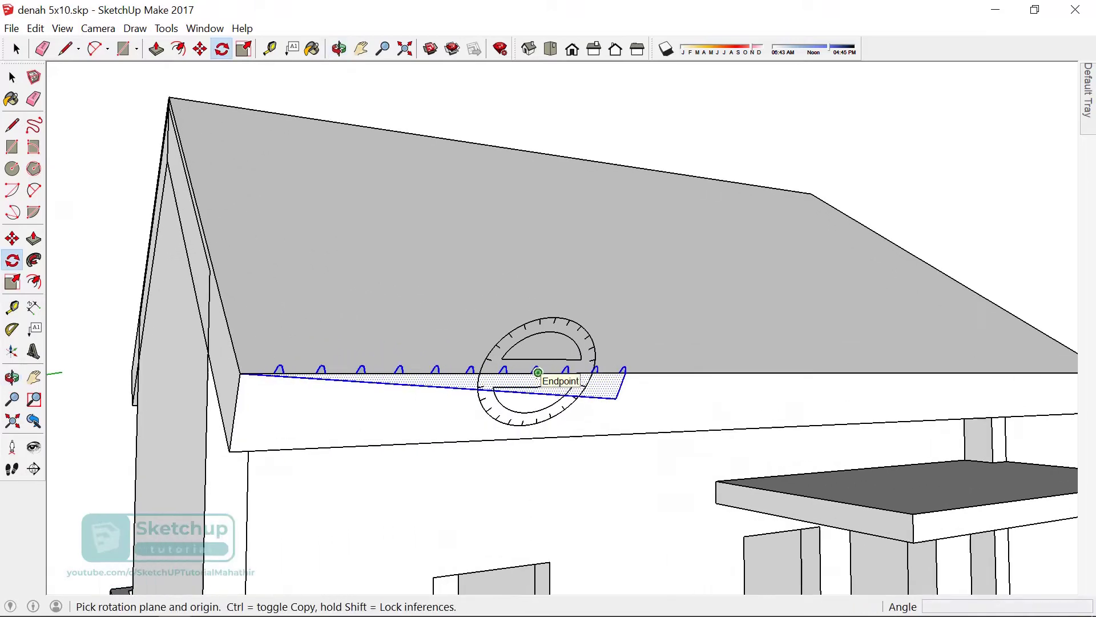
key("m")
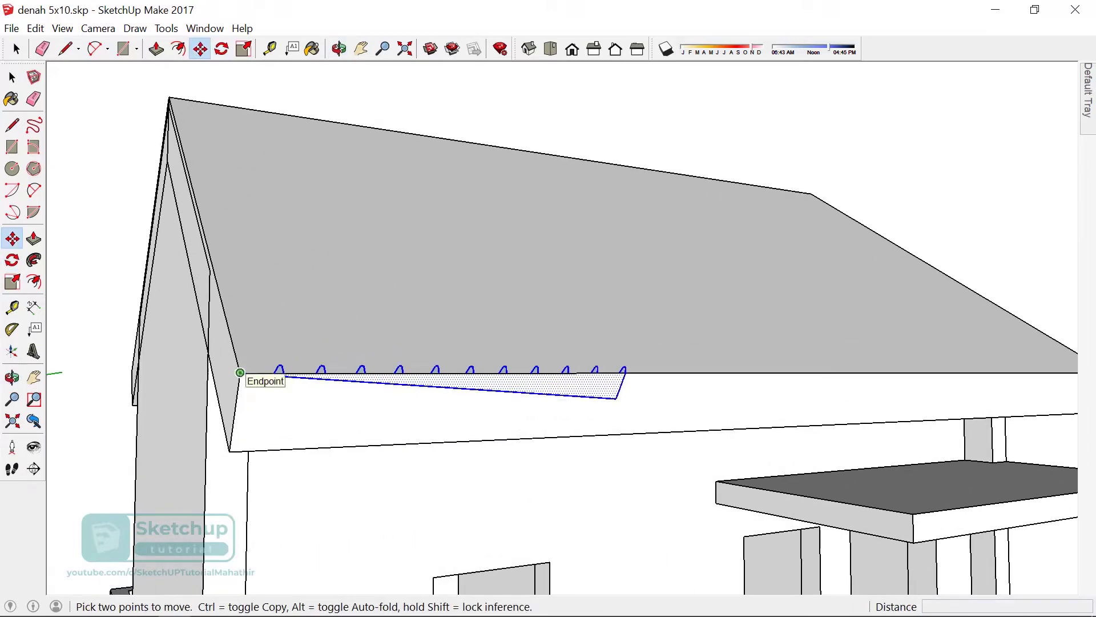
left_click(239, 372)
key("ctrl")
- Place the copy at the profile's right end and array it 3x along the eave
left_click(625, 372)
type("3")
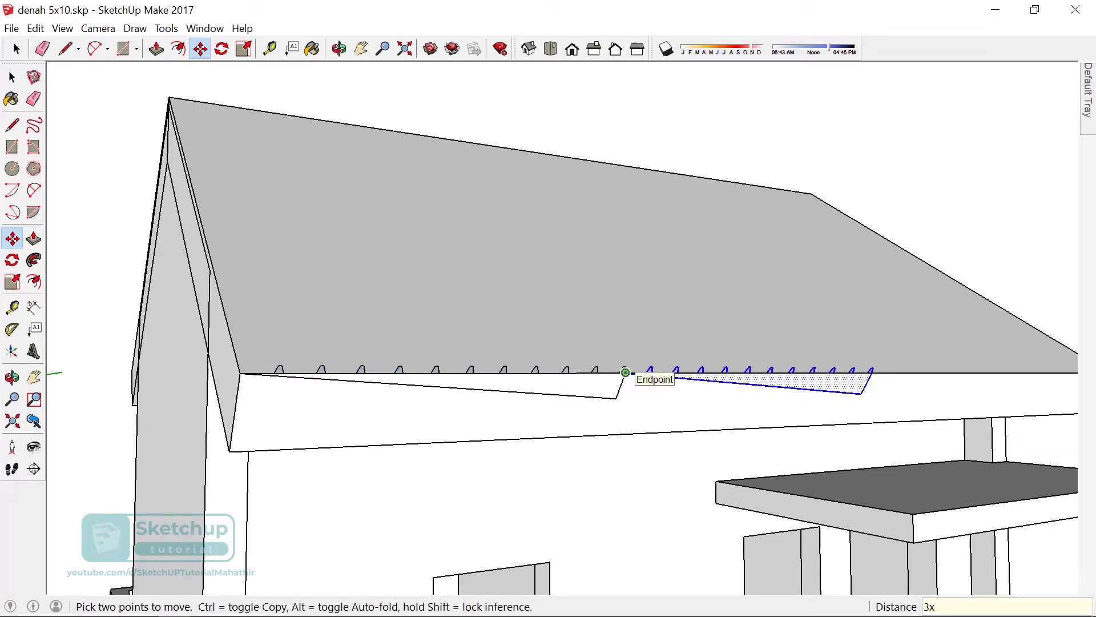
key("Return")
scroll(507, 409, "down", 2)
scroll(599, 419, "down", 2)
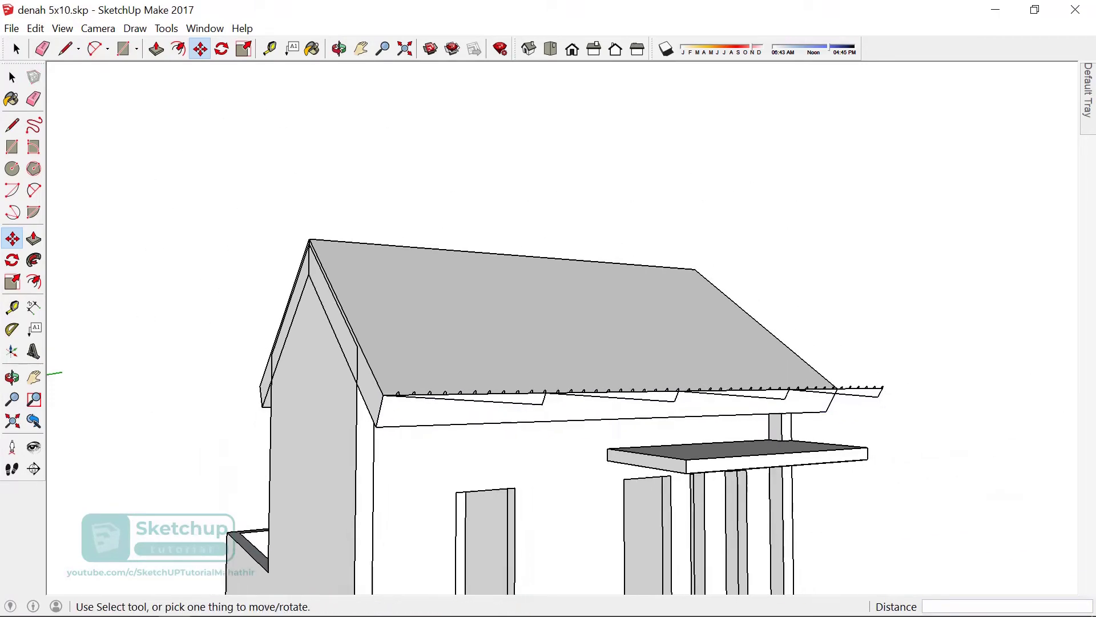
scroll(832, 388, "up", 3)
scroll(832, 393, "up", 2)
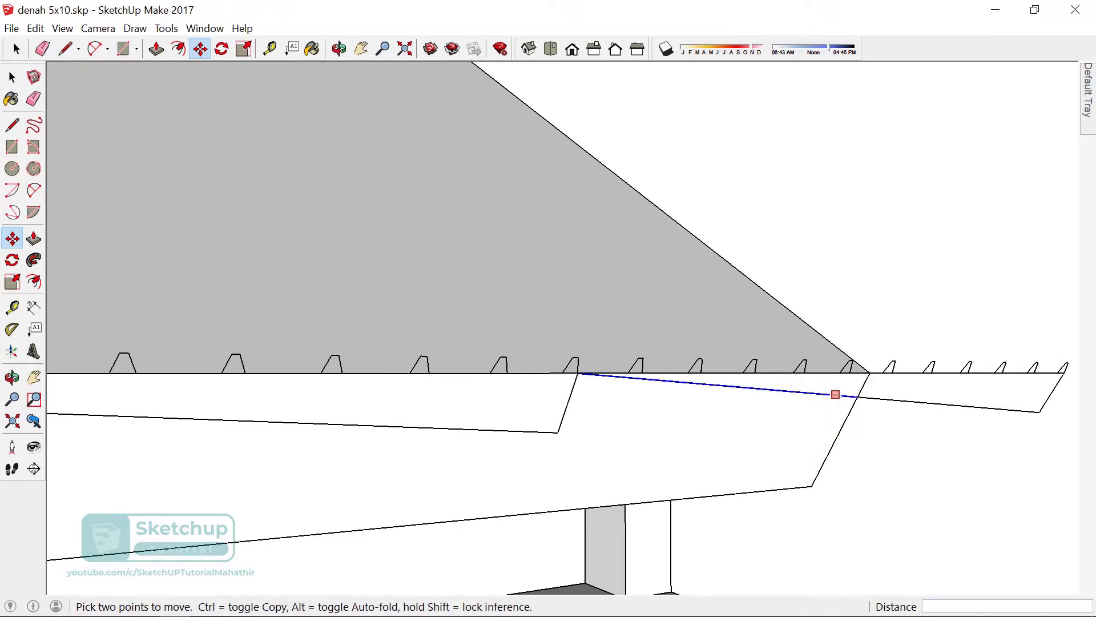
scroll(836, 394, "up", 2)
- Draw a cut line across the profile at the roof's eave corner
key("l")
left_click(887, 362)
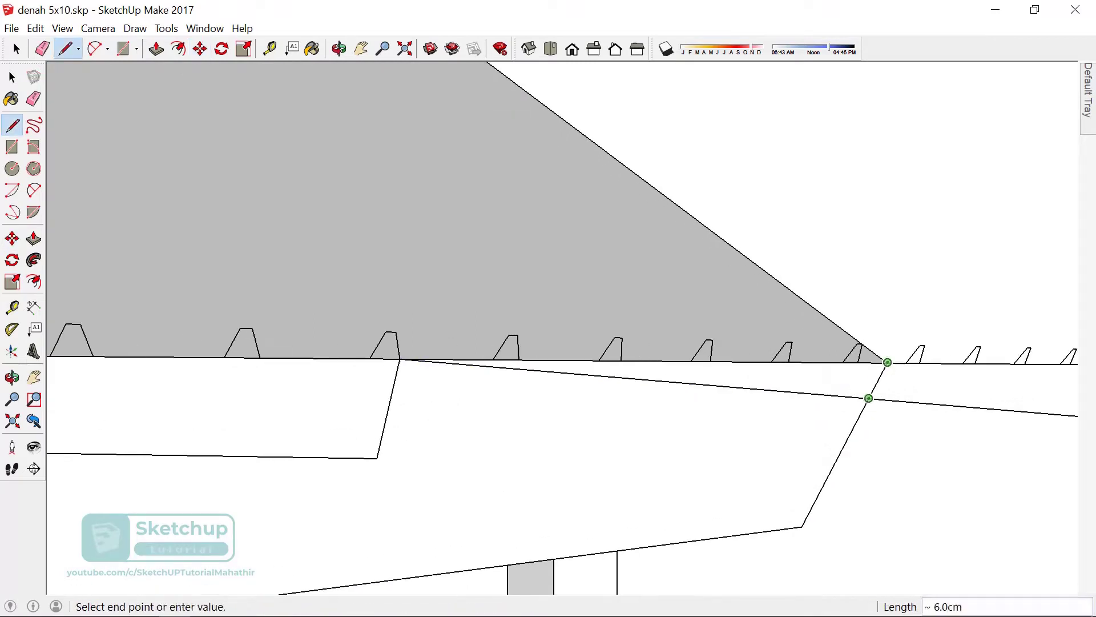
left_click(868, 398)
scroll(868, 394, "down", 2)
scroll(822, 407, "down", 1)
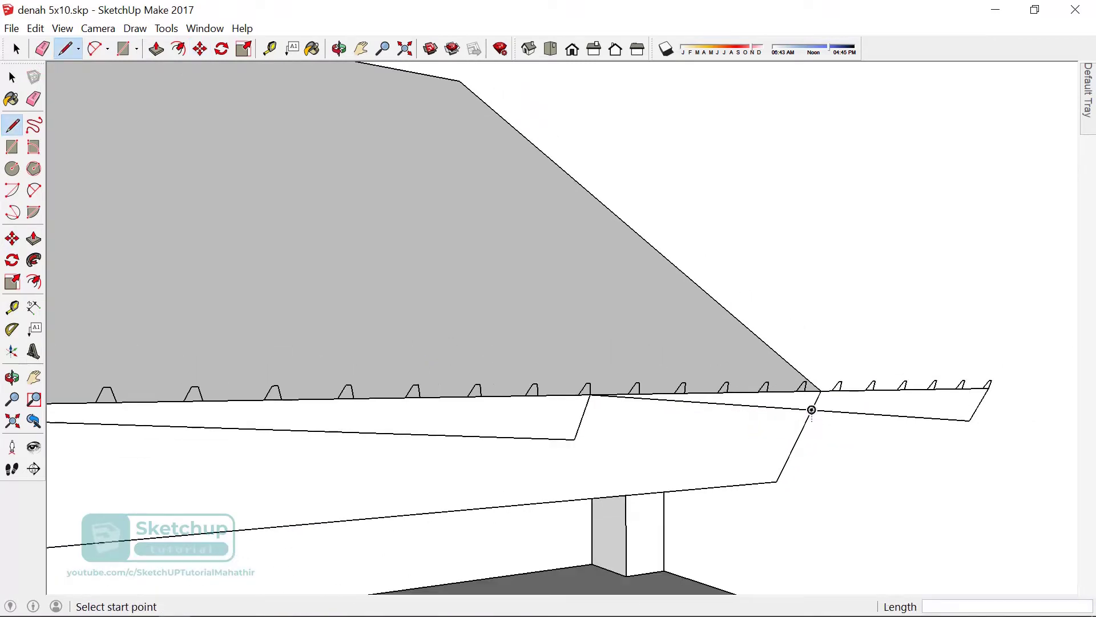
- Select and delete the profile piece overhanging the roof's right end
key("e")
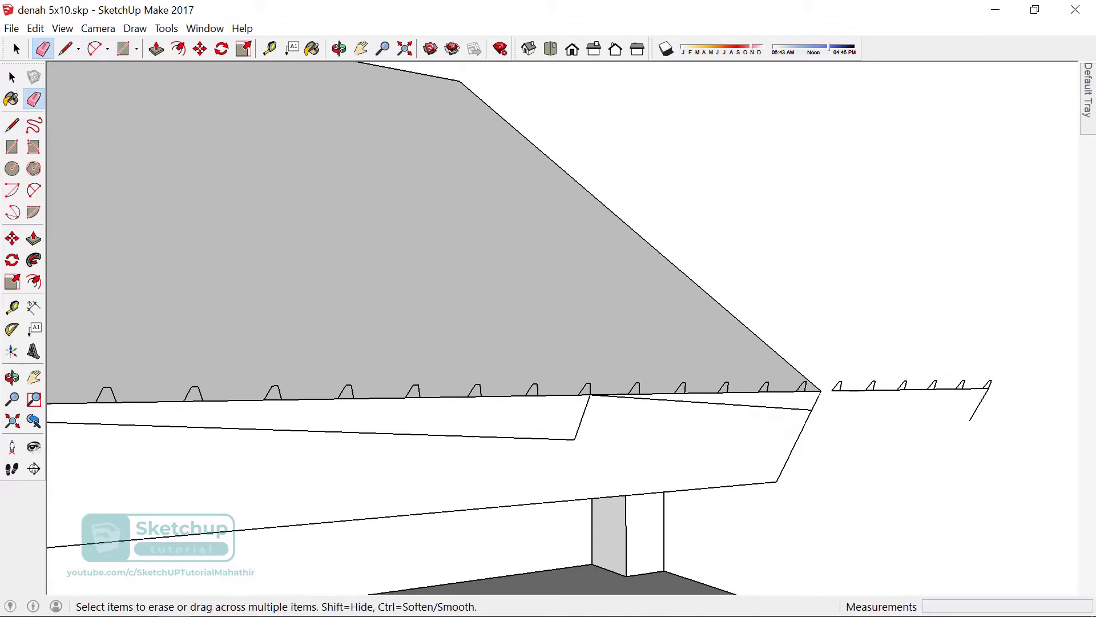
key("space")
triple_click(853, 390)
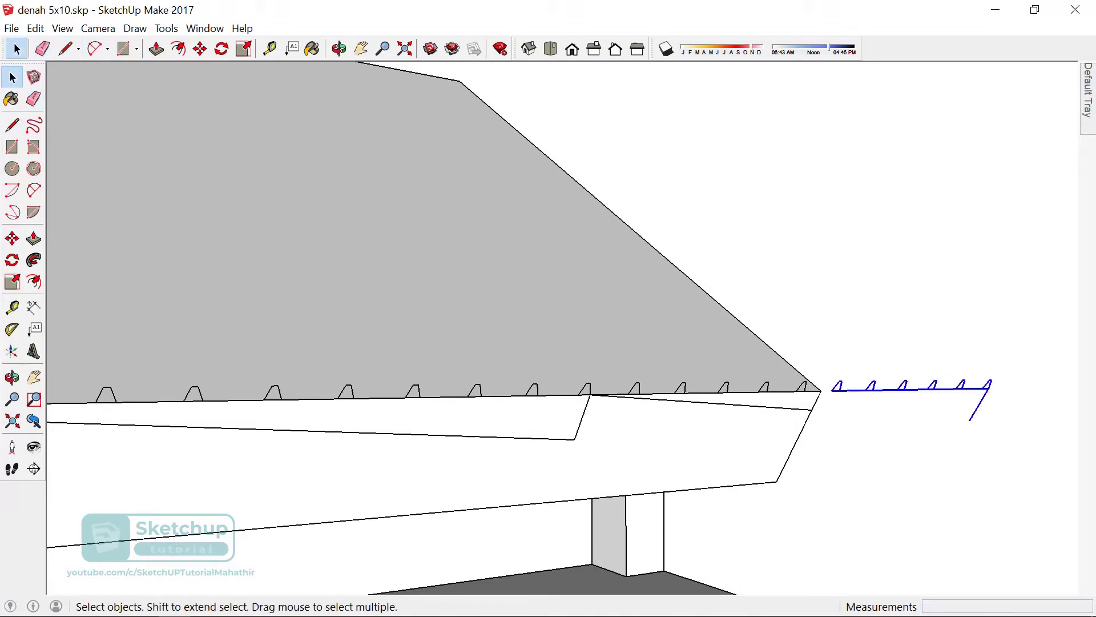
key("Delete")
scroll(628, 400, "down", 2)
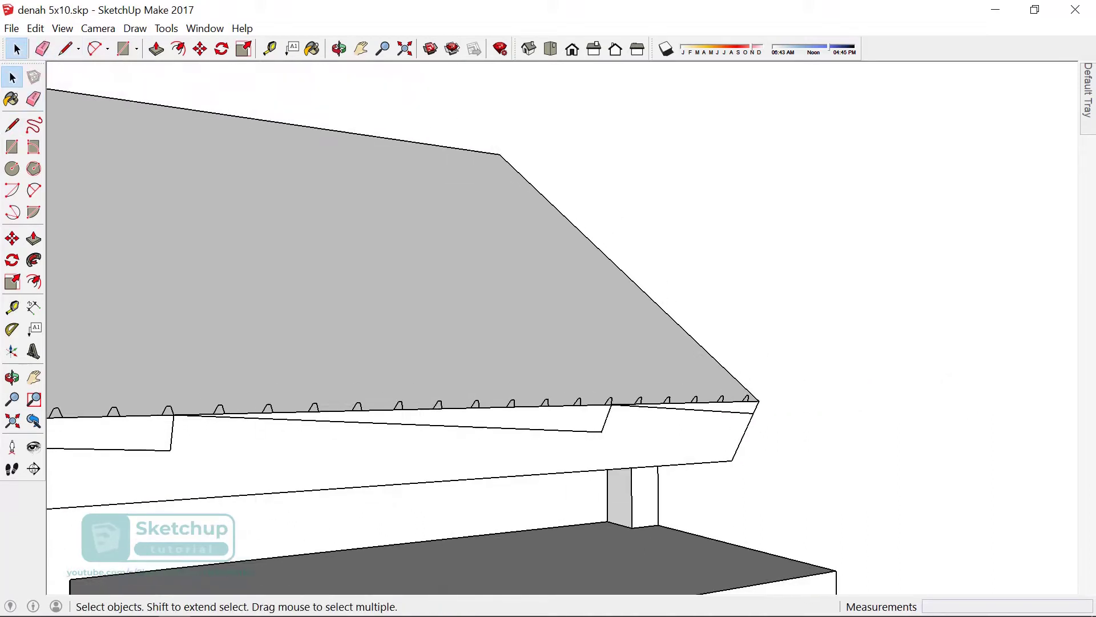
scroll(925, 440, "down", 1)
scroll(925, 440, "down", 1)
scroll(925, 439, "down", 1)
scroll(925, 440, "down", 1)
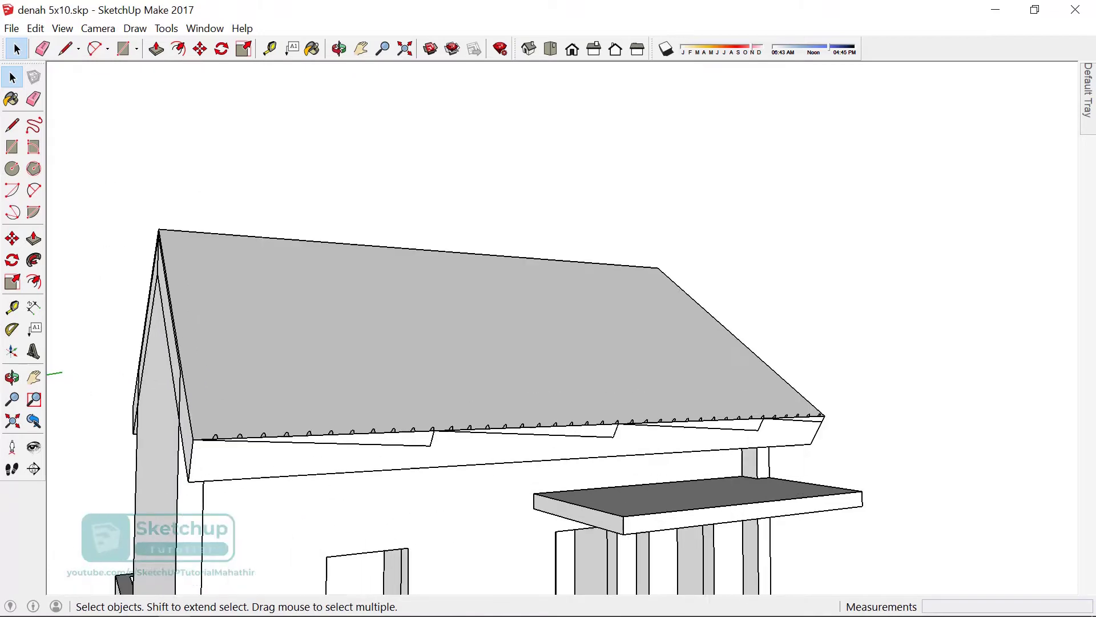
scroll(382, 439, "up", 2)
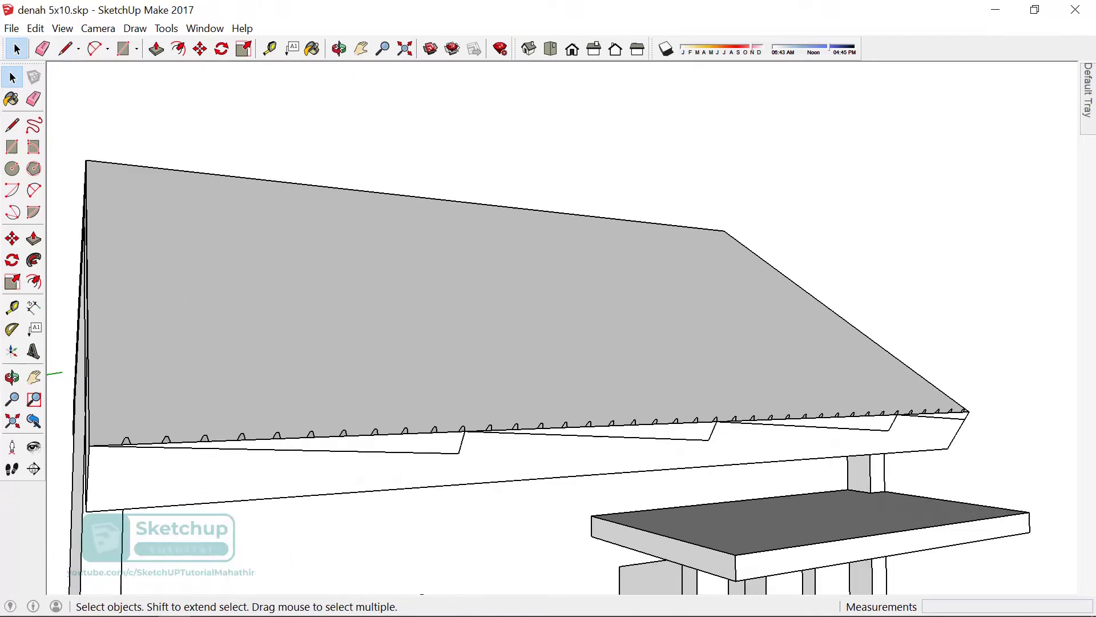
key("p")
left_click(280, 444)
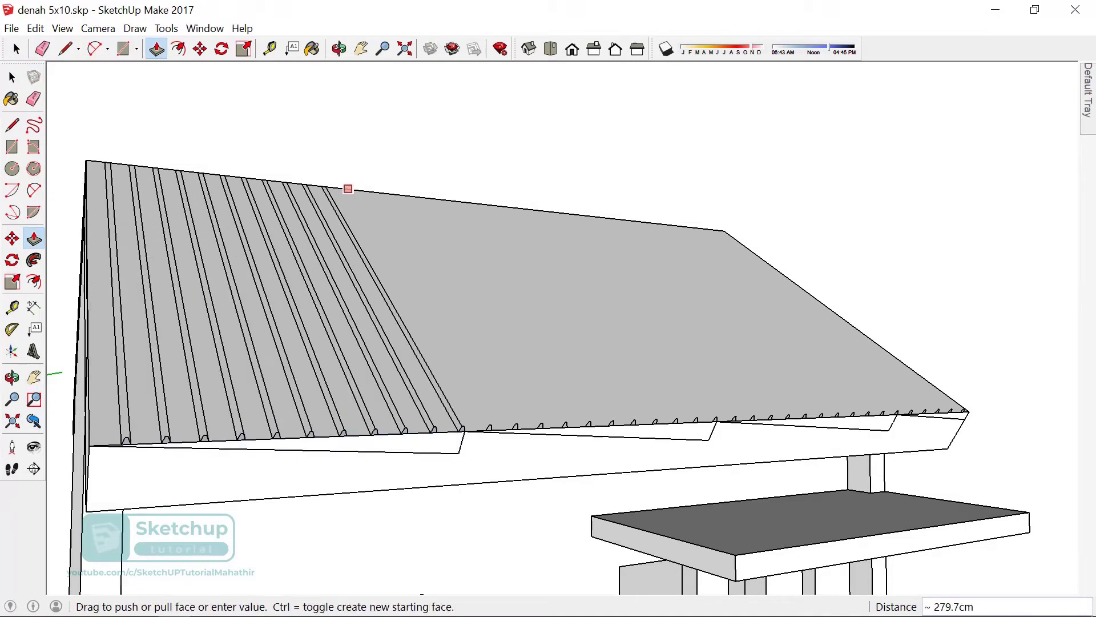
left_click(347, 188)
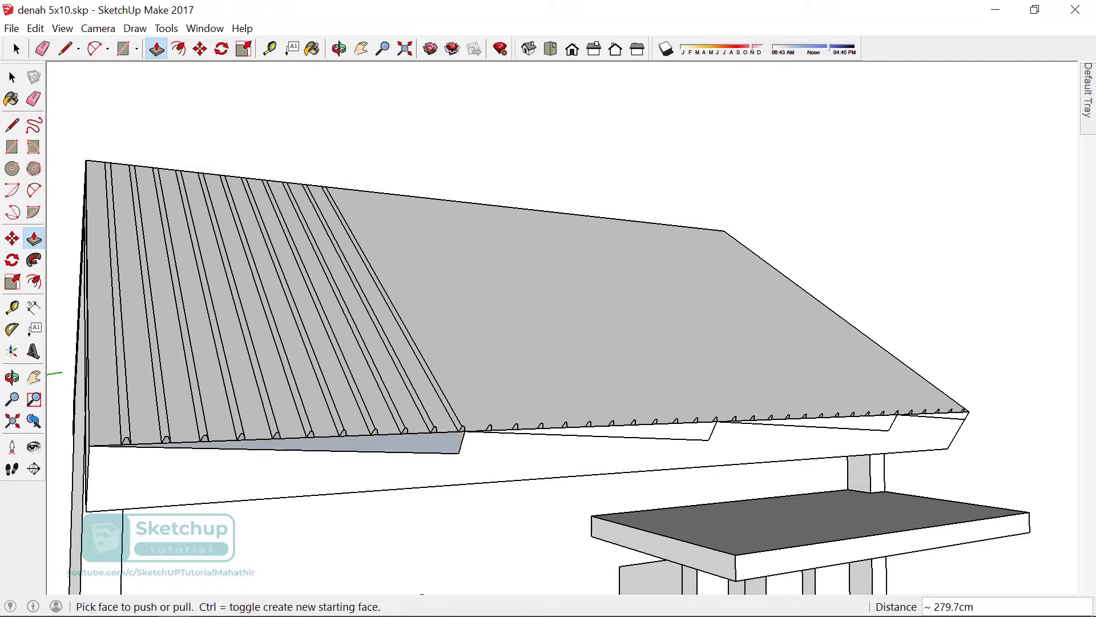
left_click(628, 431)
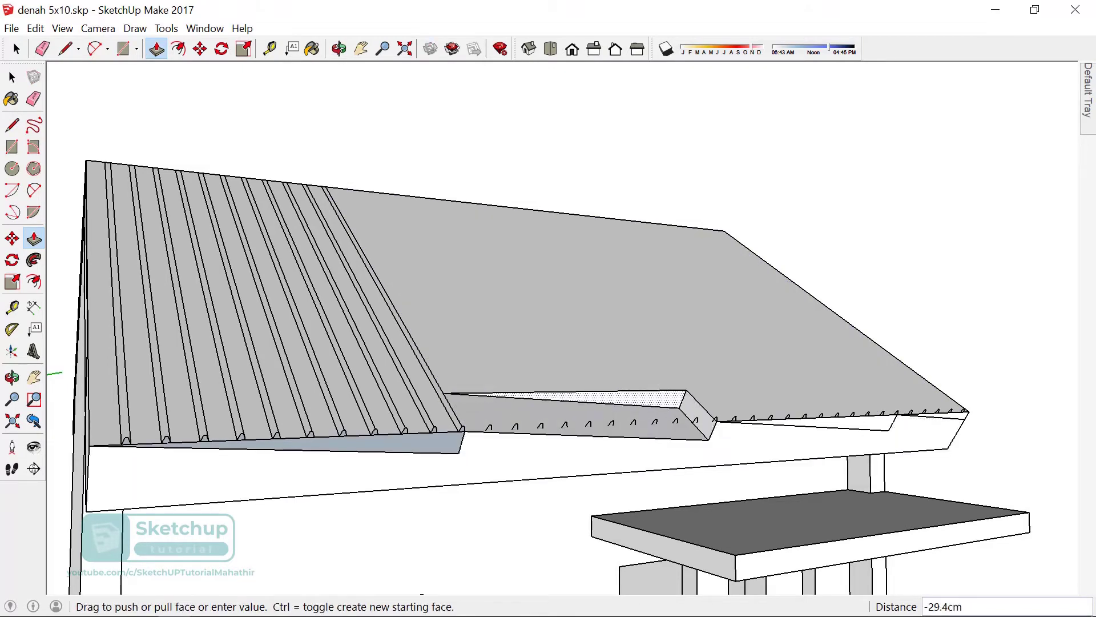
left_click(628, 431)
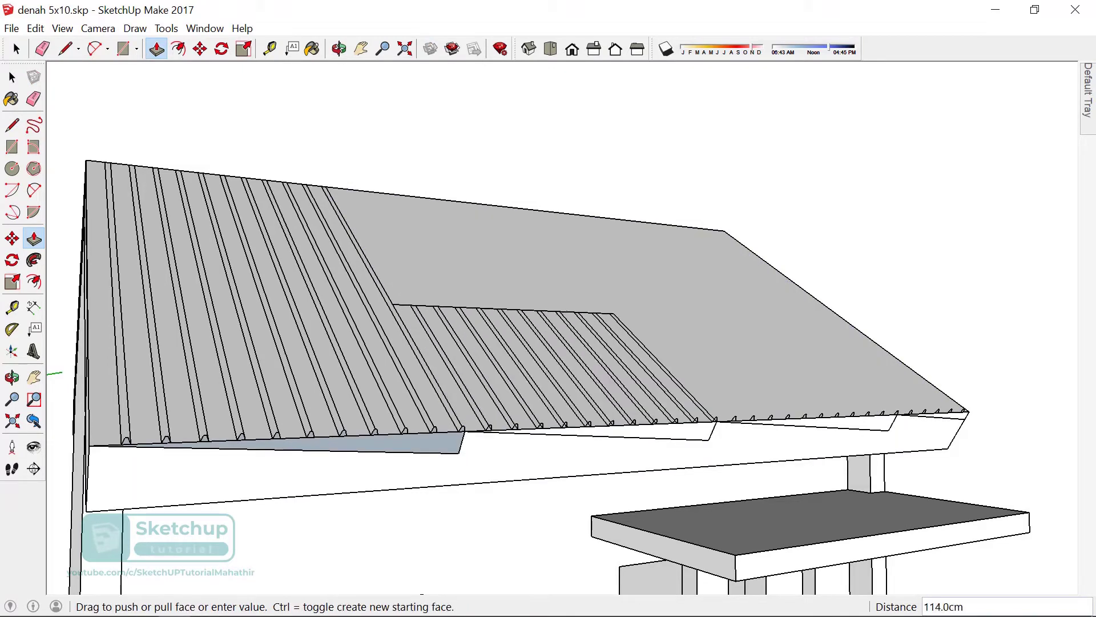
scroll(351, 448, "up", 5)
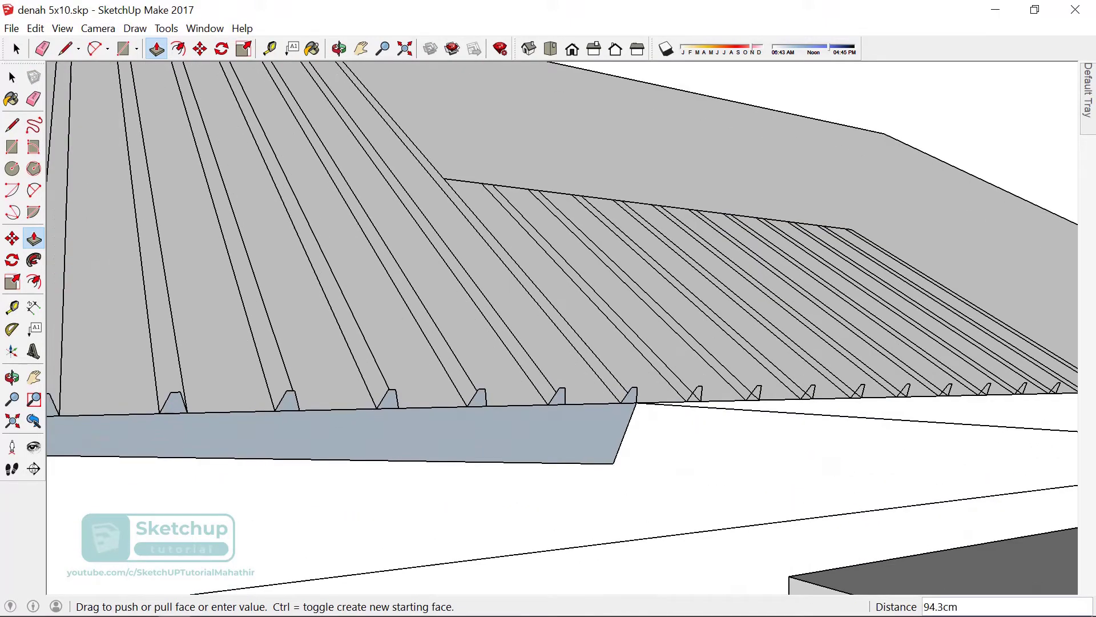
key("Escape")
scroll(562, 328, "down", 3)
scroll(563, 328, "down", 2)
scroll(562, 328, "down", 2)
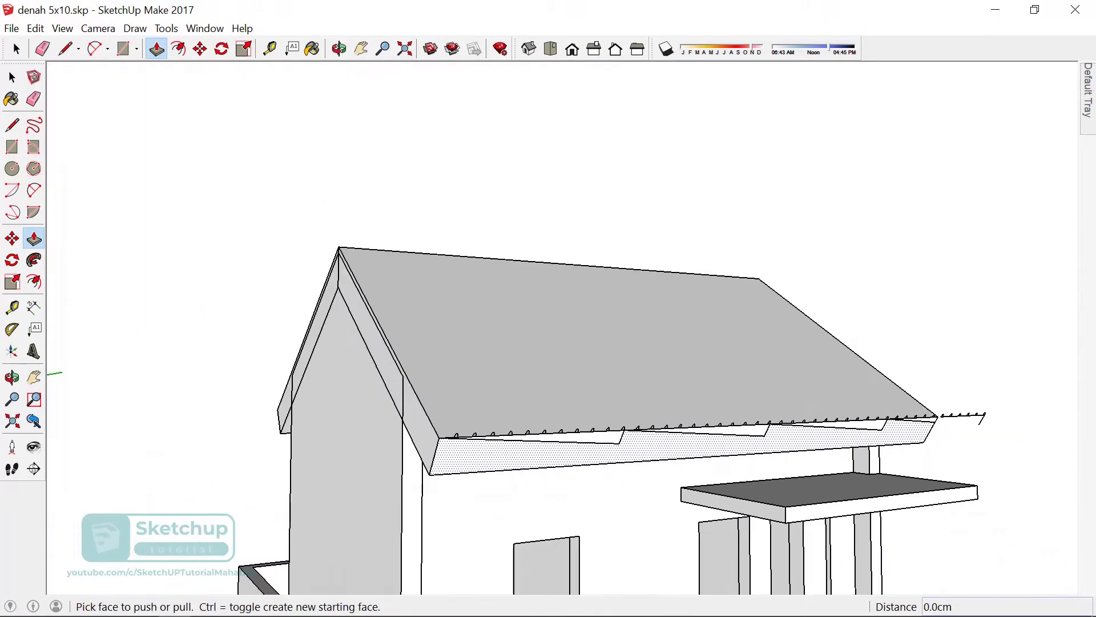
middle_click_drag(571, 343, 657, 320)
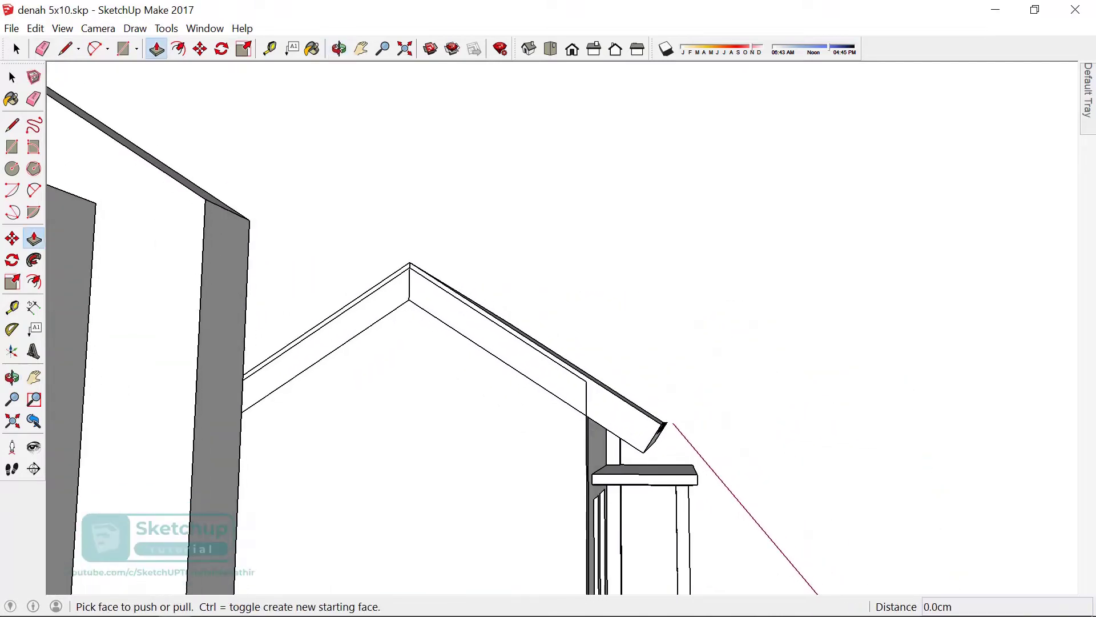
- Copy the eave's corrugated profile with Move+Ctrl to a spot away from the house
scroll(668, 423, "up", 2)
scroll(668, 422, "up", 2)
key("space")
scroll(676, 423, "up", 1)
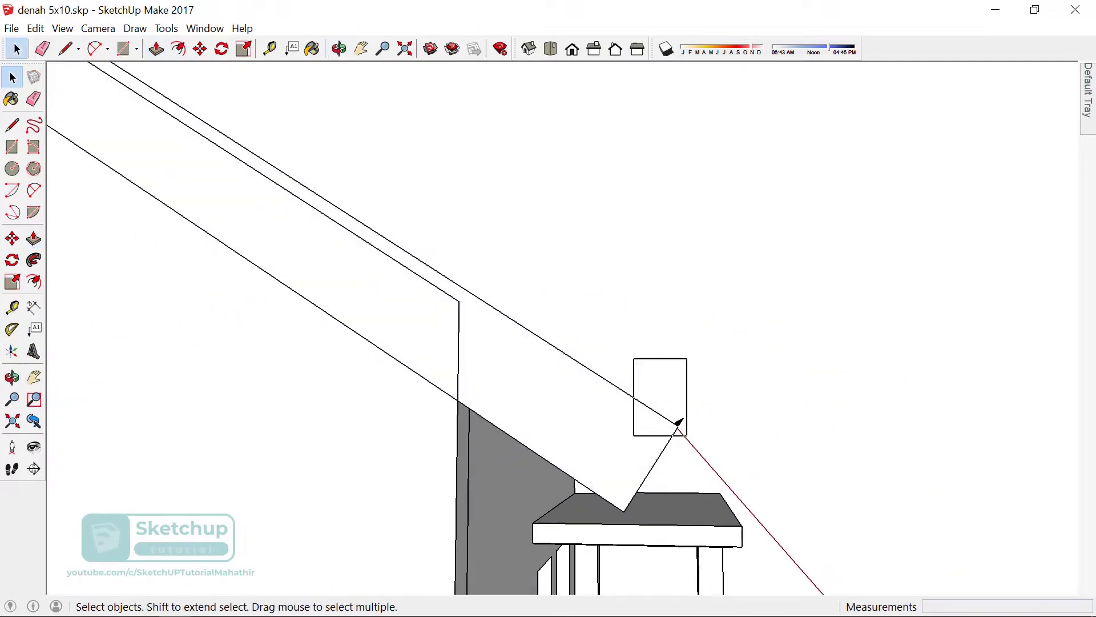
scroll(678, 423, "down", 5)
mouse_move(678, 422)
middle_mouse_down()
mouse_move(628, 400)
mouse_move(571, 457)
mouse_move(560, 397)
middle_mouse_up()
key("m")
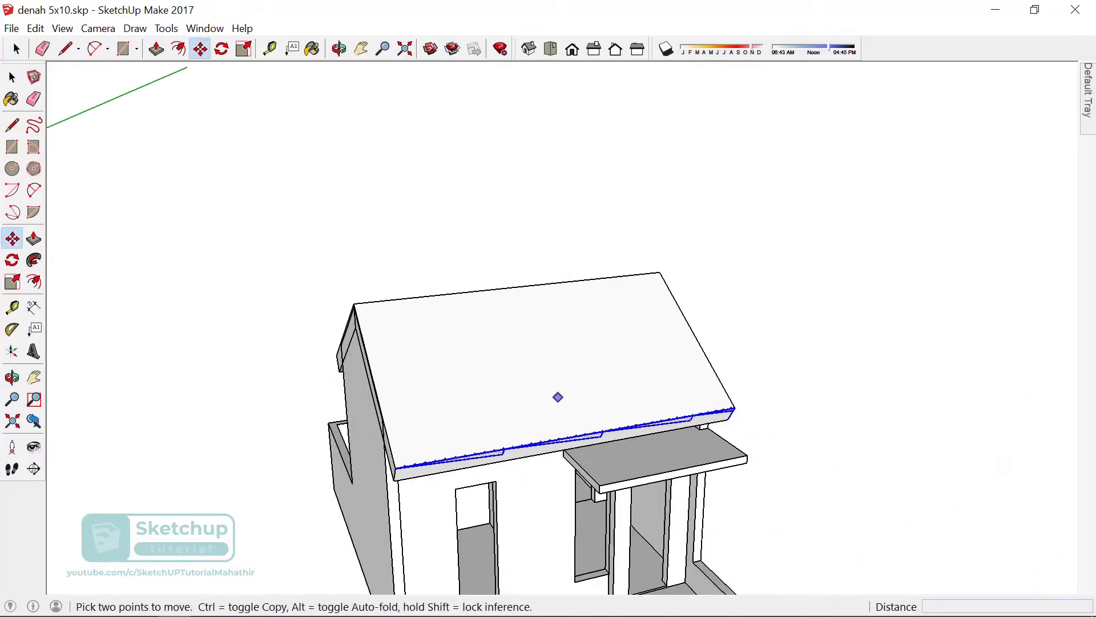
left_click(567, 393)
key("ctrl")
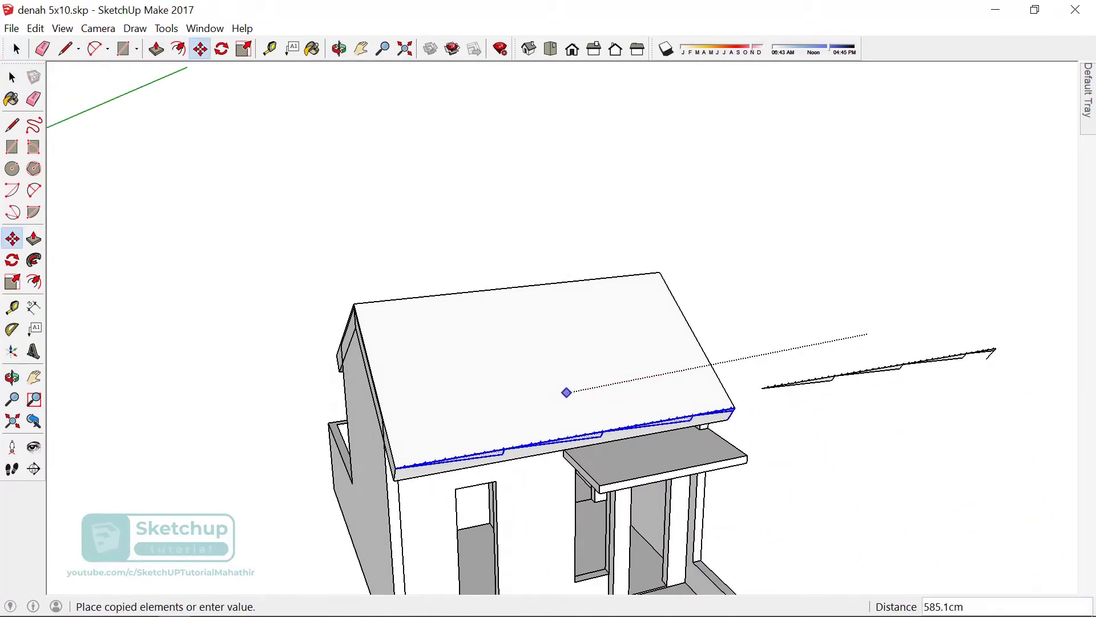
left_click(869, 336)
- Delete the copied eave profile, leaving the original under the eave
scroll(680, 410, "up", 3)
middle_click_drag(678, 413, 662, 354)
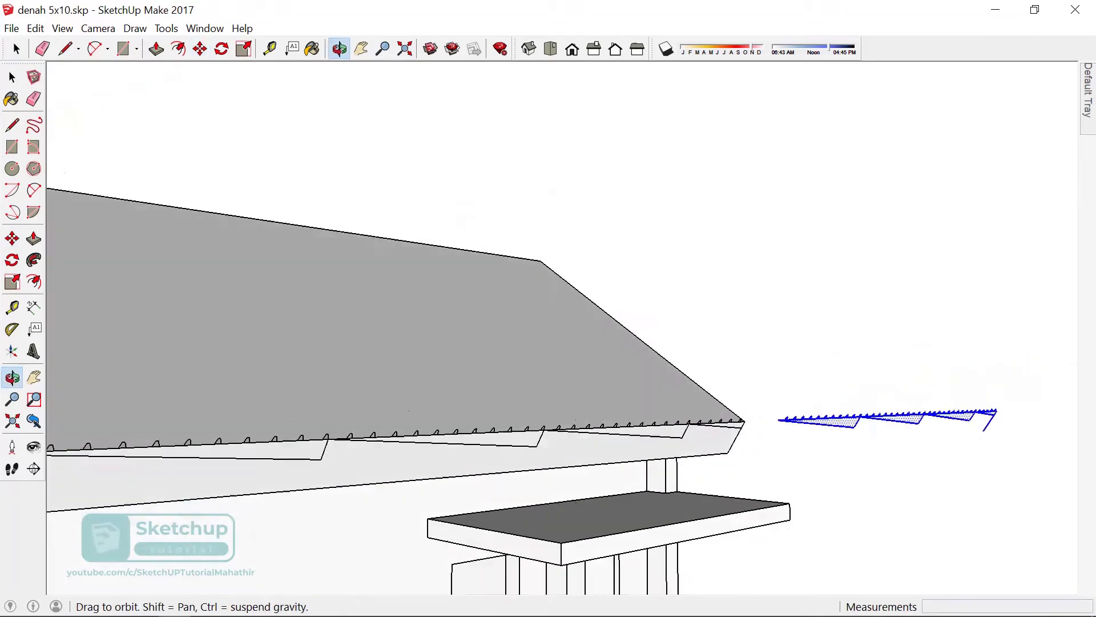
key("space")
scroll(731, 417, "down", 2)
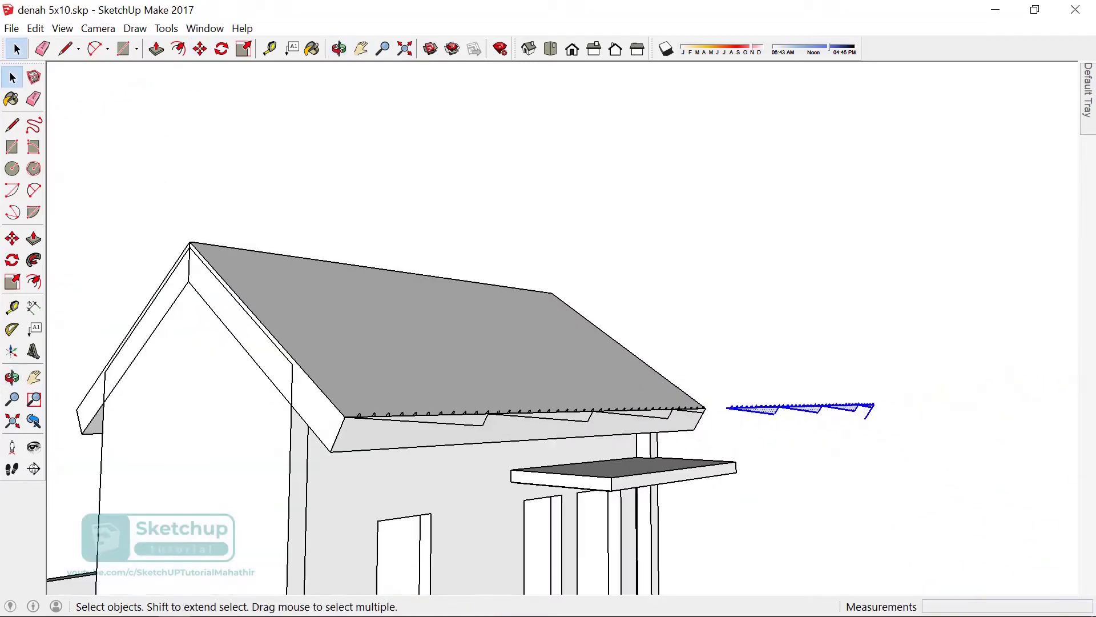
mouse_move(628, 400)
middle_mouse_down()
mouse_move(542, 371)
mouse_move(657, 371)
middle_mouse_up()
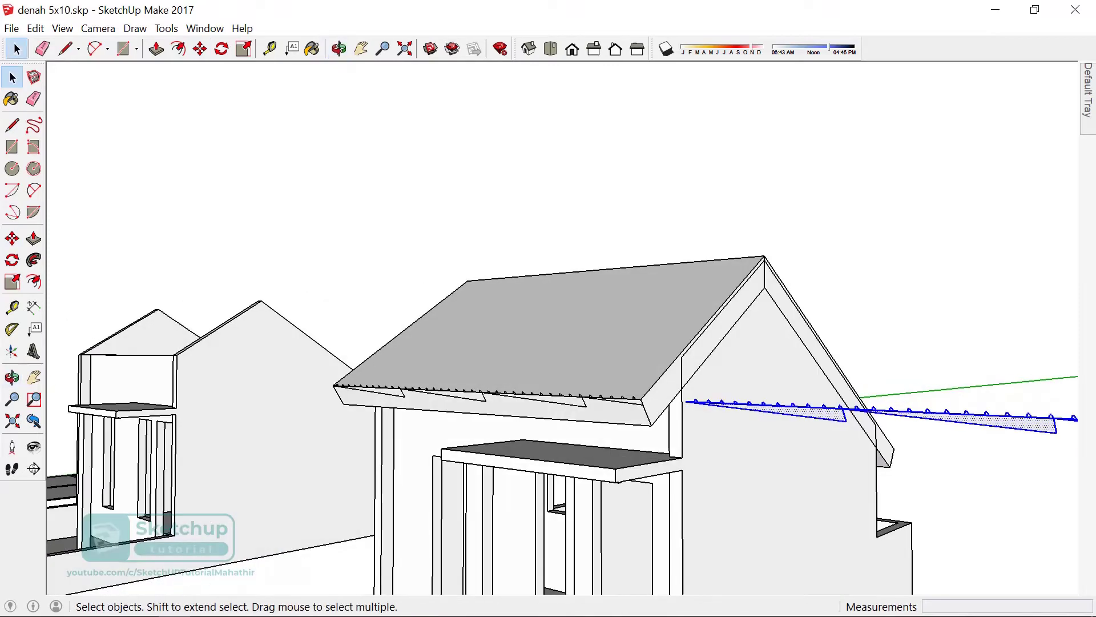
key("Delete")
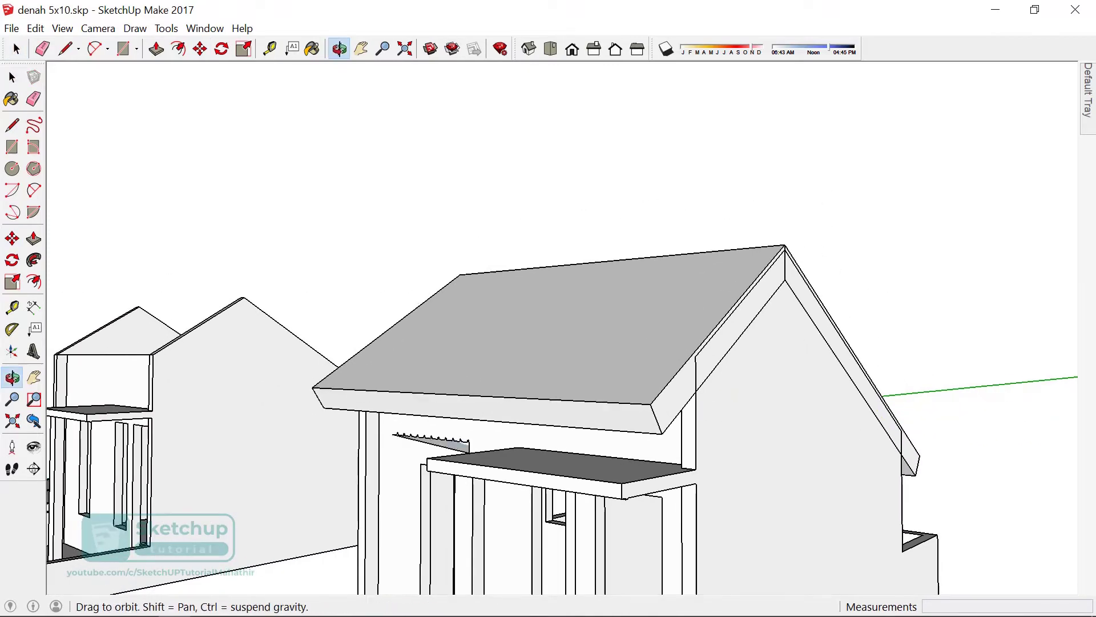
- Select the whole roof slab and make it a group via the context menu
middle_click_drag(548, 343, 663, 343)
left_click(629, 343)
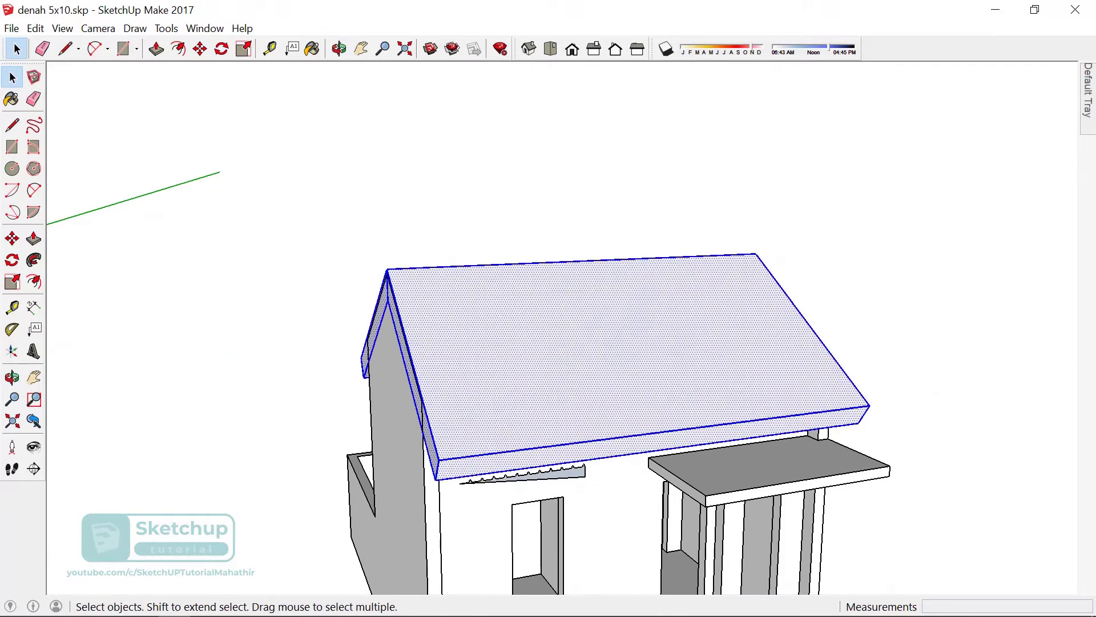
right_click(578, 107)
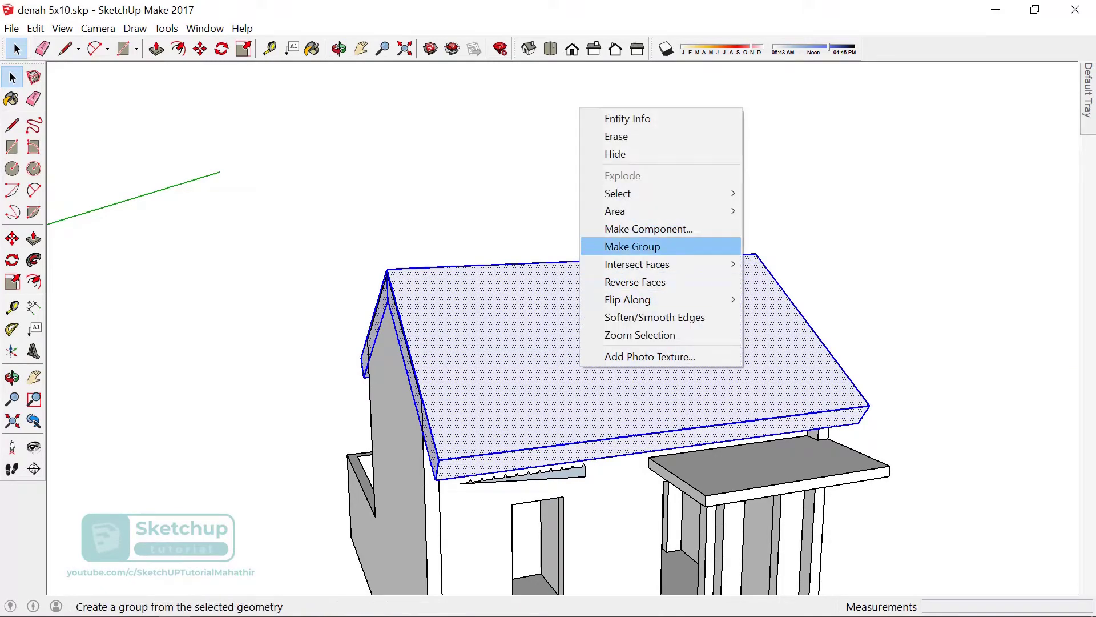
left_click(632, 245)
scroll(503, 480, "up", 4)
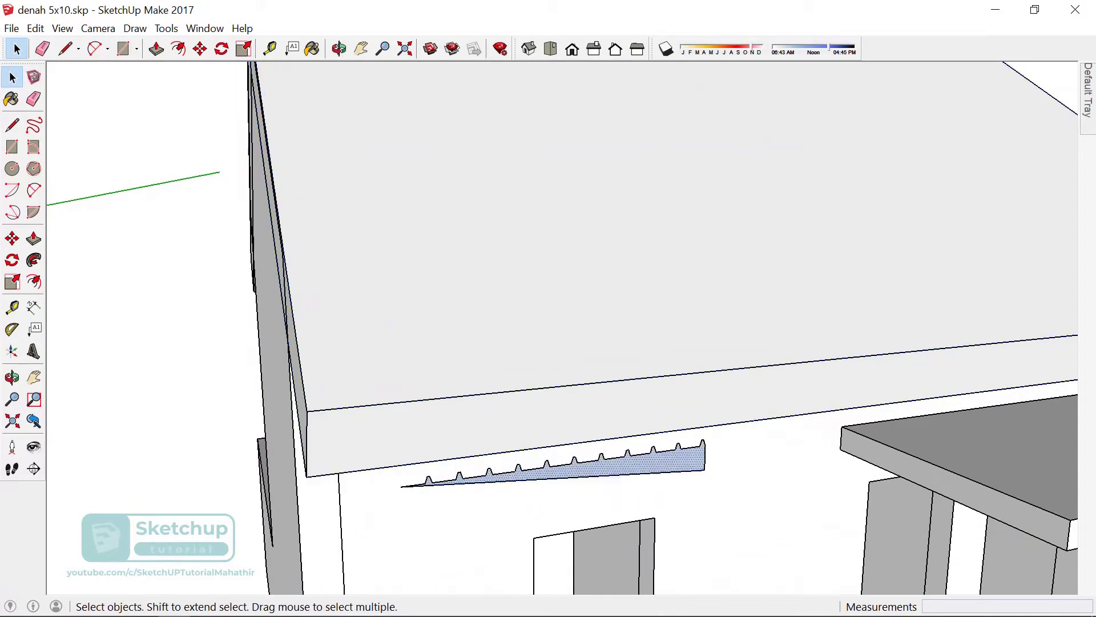
- Move the corrugated profile onto the roof's eave edge
key("m")
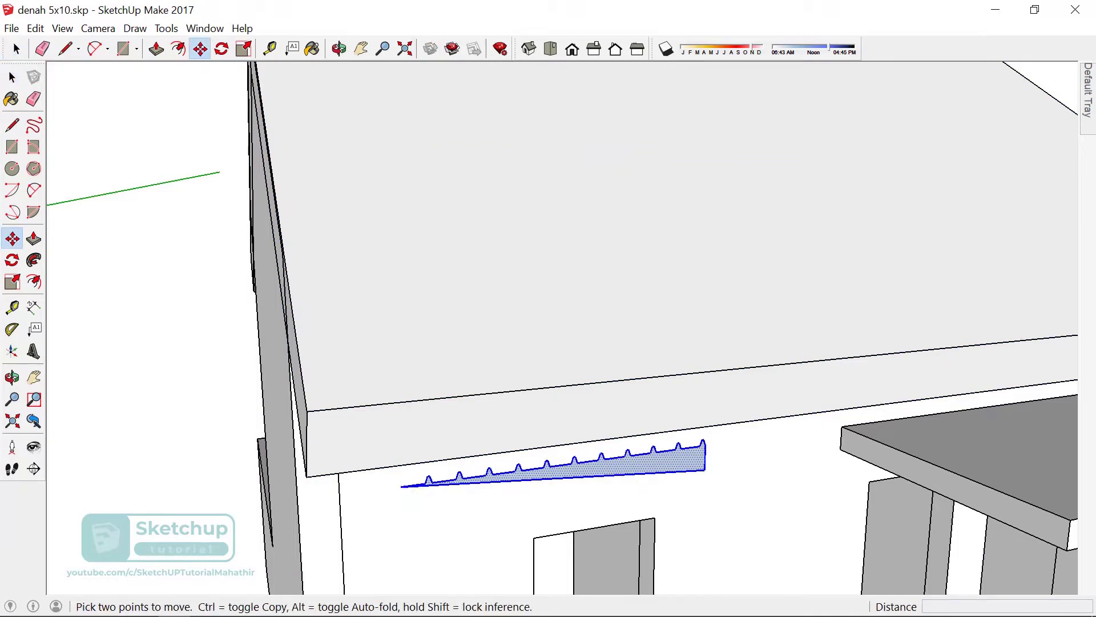
left_click(401, 486)
left_click(308, 409)
mouse_move(372, 432)
middle_mouse_down()
mouse_move(514, 399)
mouse_move(508, 435)
mouse_move(544, 460)
middle_mouse_up()
- Rotate the profile about 33° on the fascia to match the roof slope
key("q")
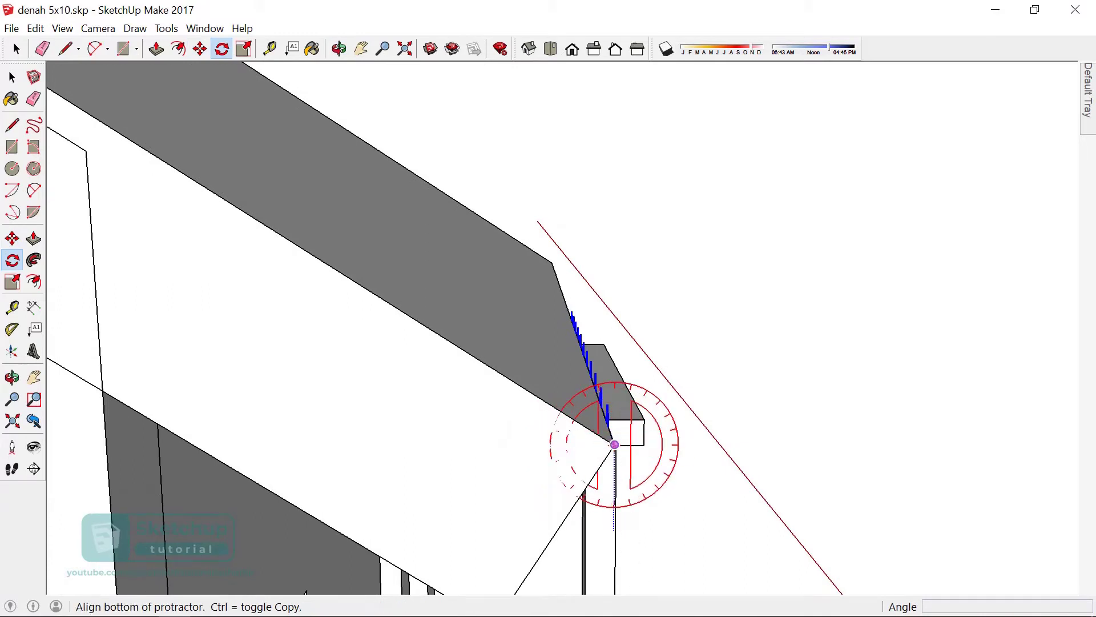
left_click(615, 530)
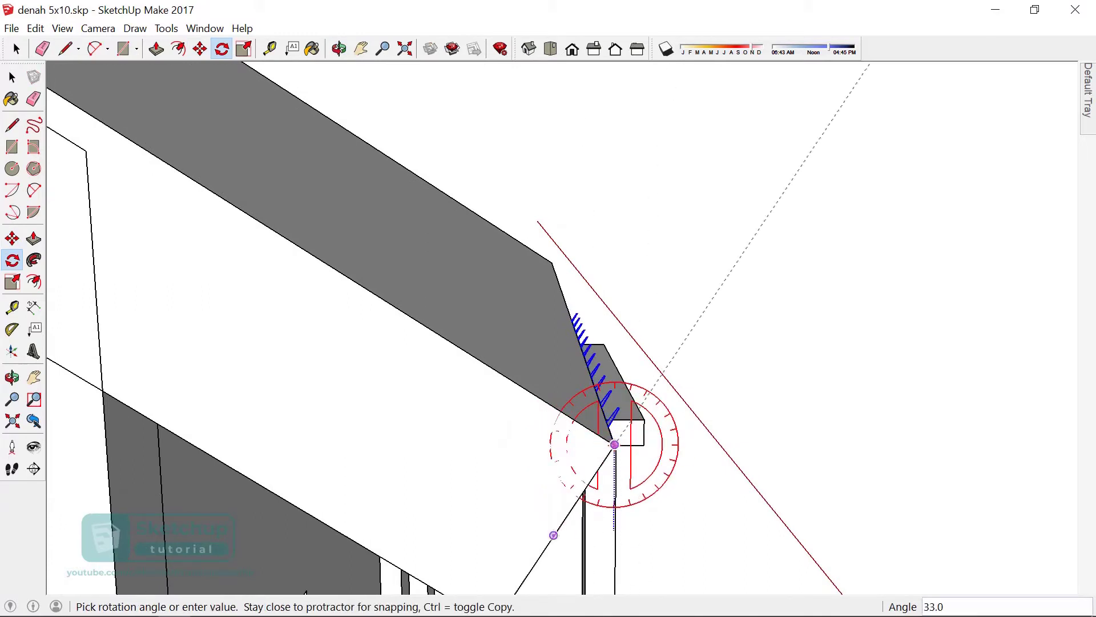
left_click(553, 535)
mouse_move(554, 535)
middle_mouse_down()
mouse_move(628, 434)
mouse_move(526, 441)
mouse_move(534, 465)
middle_mouse_up()
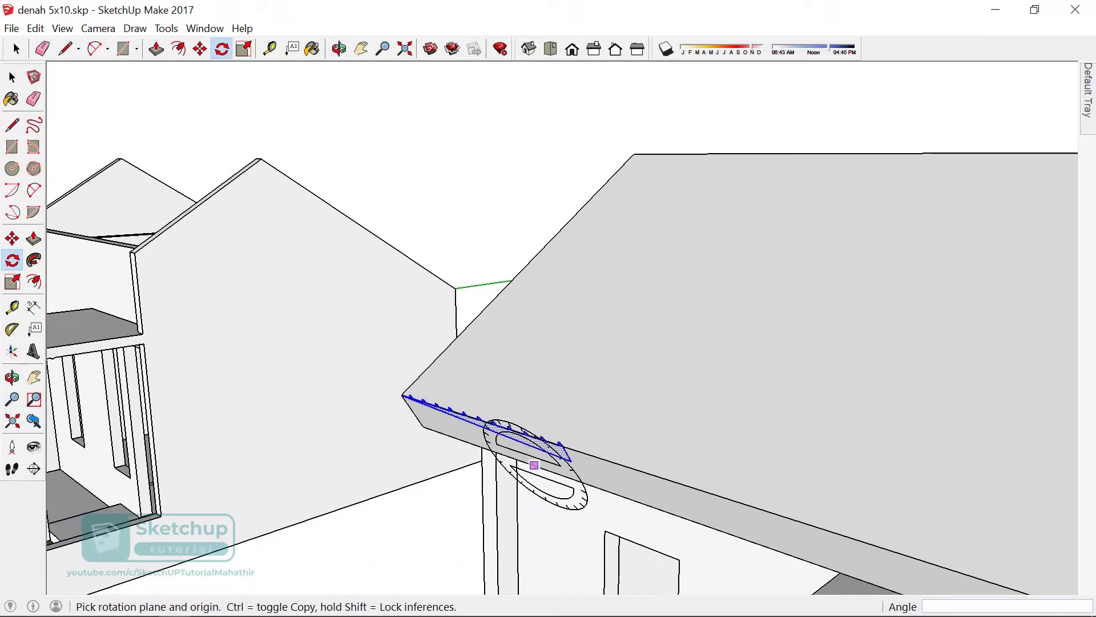
scroll(534, 465, "up", 2)
scroll(550, 441, "up", 2)
scroll(568, 457, "up", 1)
- Copy the tilted profile 143cm along the eave, arrayed 3x
key("m")
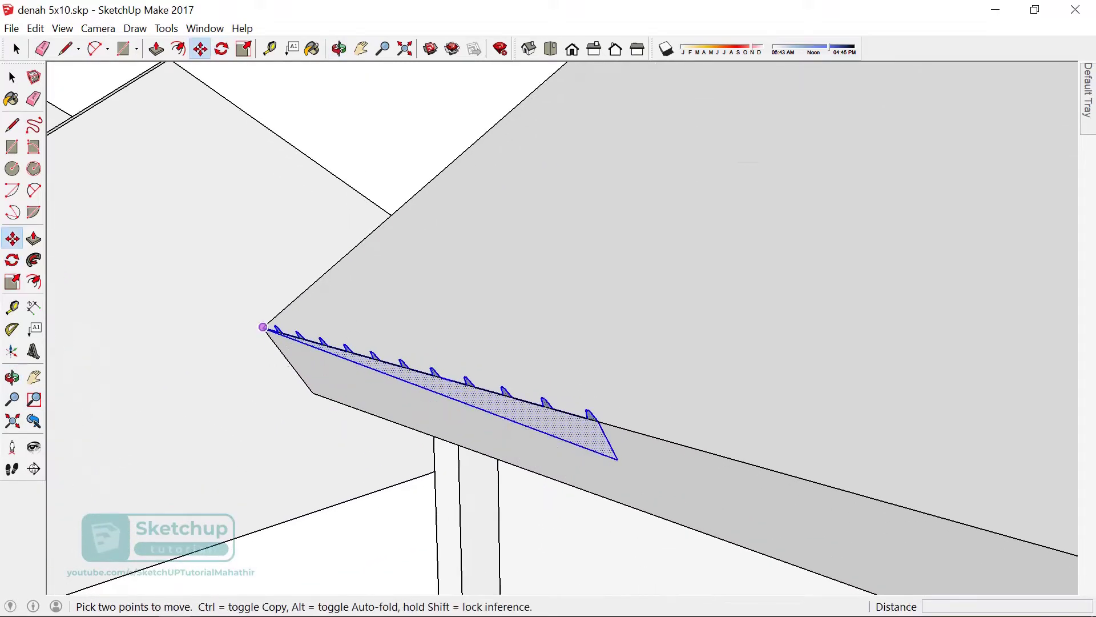
left_click(262, 327)
key("ctrl")
left_click(598, 422)
type("3")
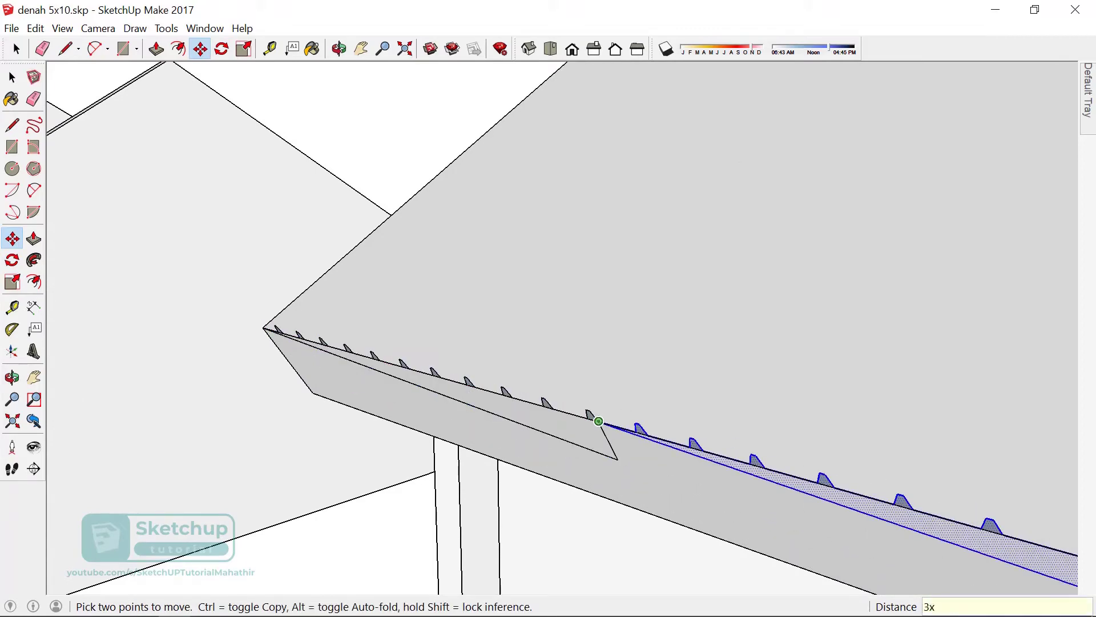
key("Return")
scroll(560, 349, "down", 2)
scroll(517, 283, "down", 2)
scroll(516, 292, "down", 2)
scroll(775, 357, "up", 2)
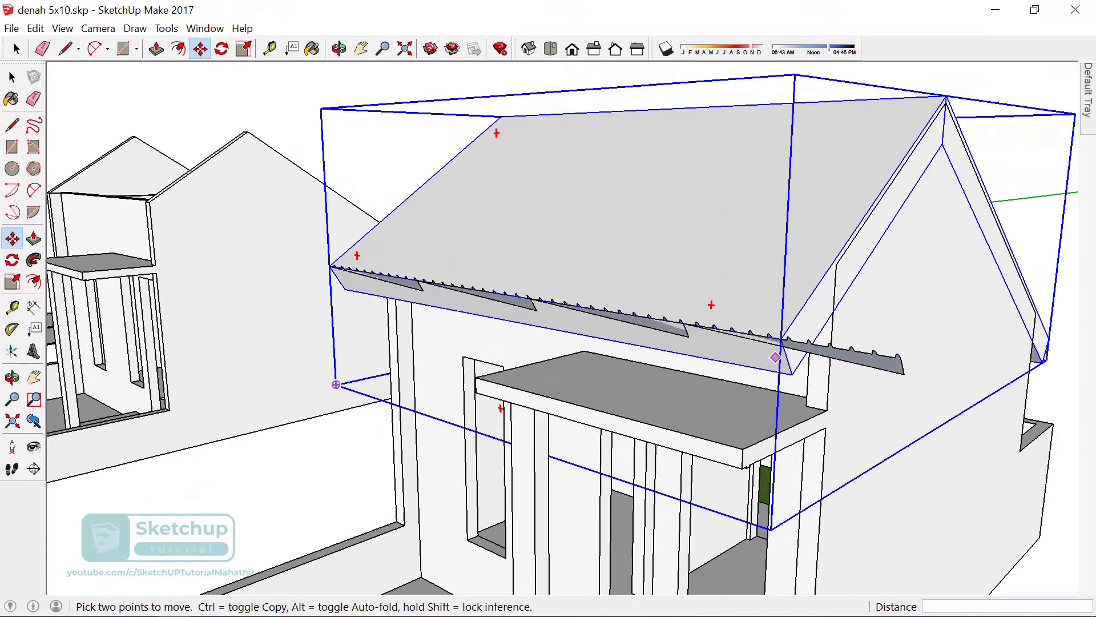
scroll(774, 358, "up", 2)
scroll(783, 338, "up", 2)
scroll(783, 289, "up", 1)
- Erase the stray edge at the fascia corner
key("l")
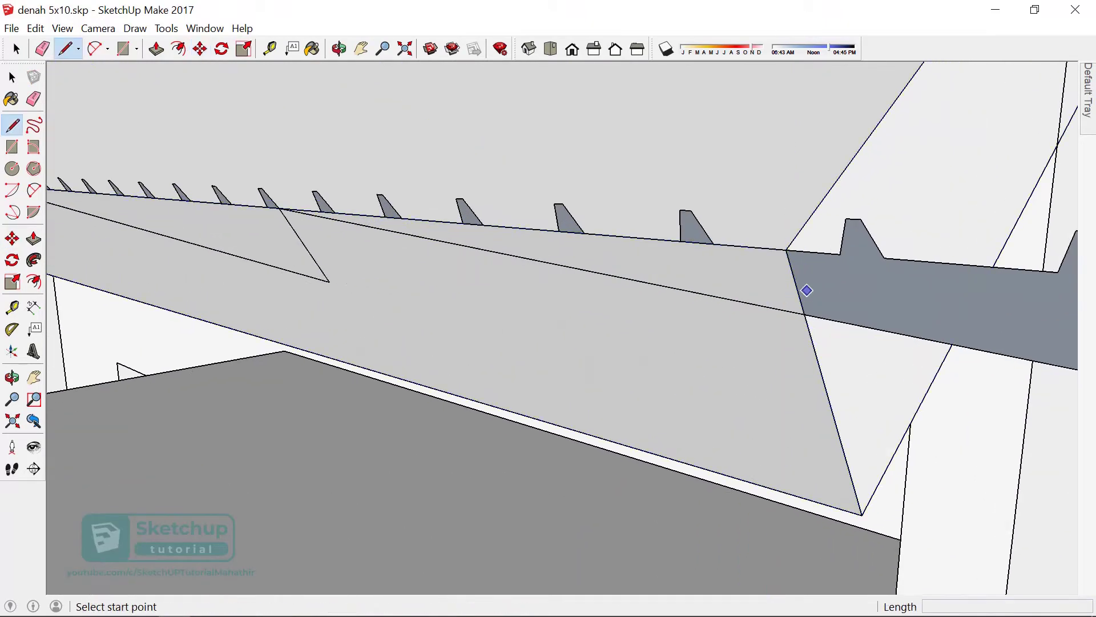
left_click(786, 248)
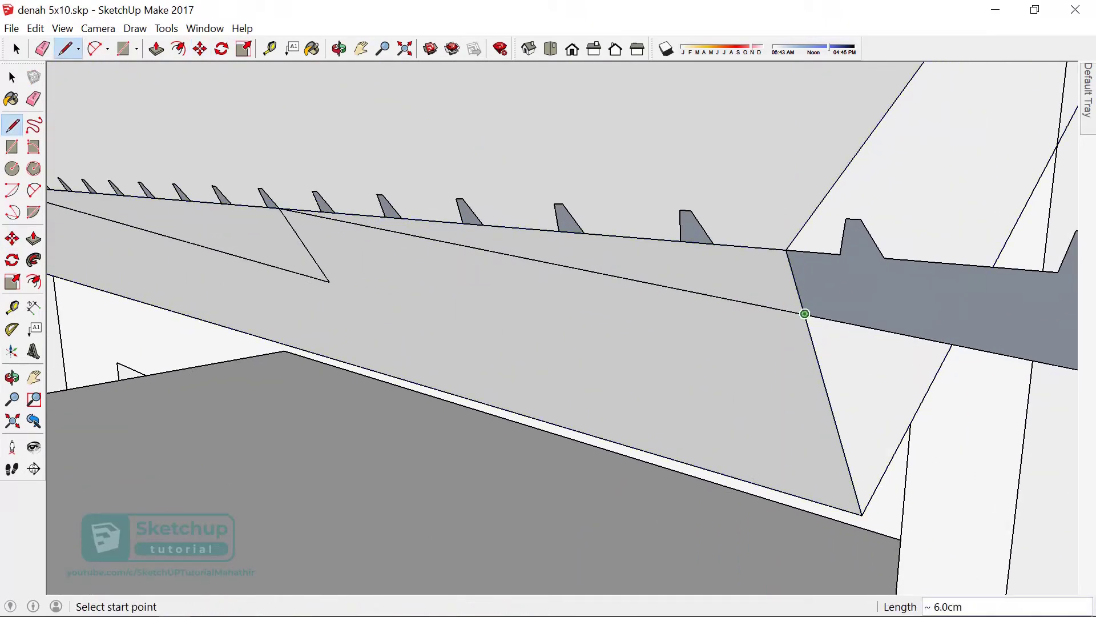
key("e")
left_click(814, 251)
key("space")
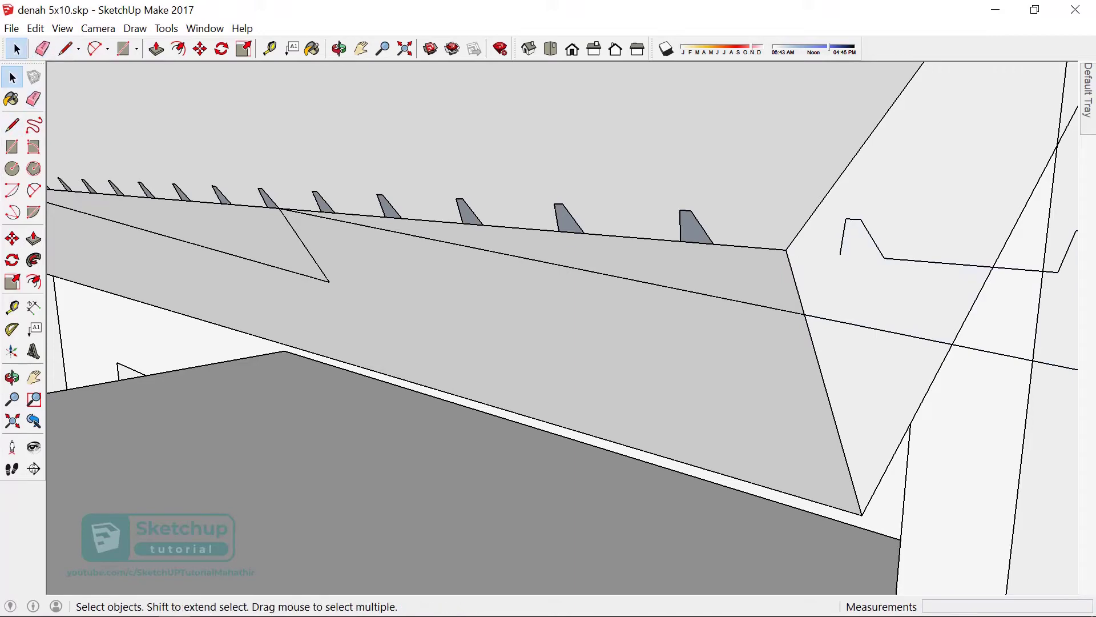
key("e")
key("space")
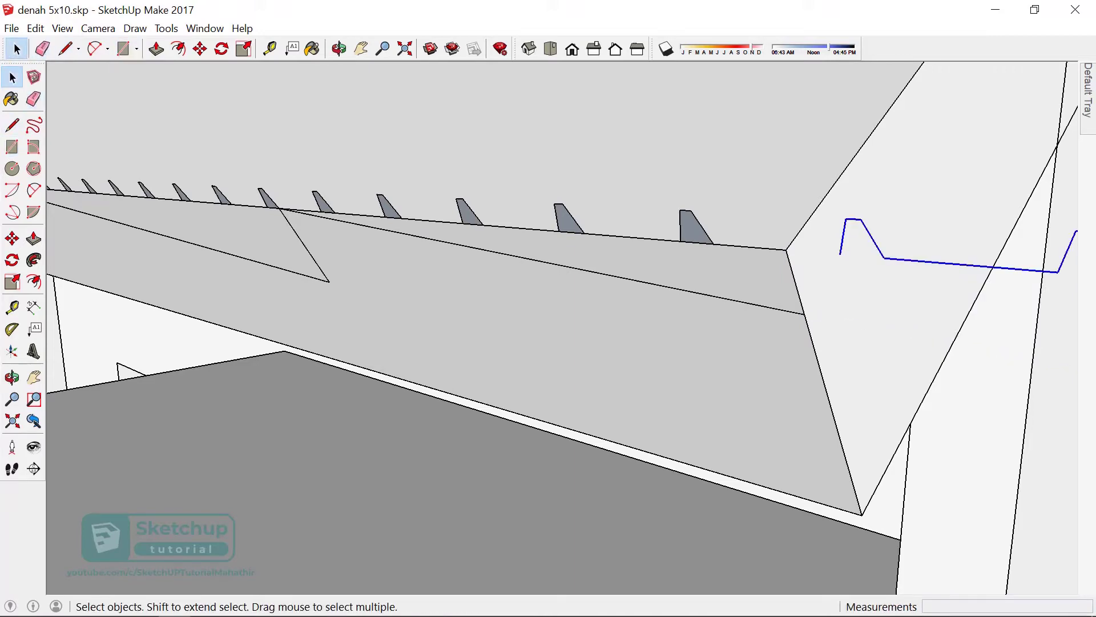
- Erase the leftover triangle edges along the eave
scroll(828, 245, "down", 2)
scroll(828, 246, "down", 2)
scroll(828, 246, "down", 2)
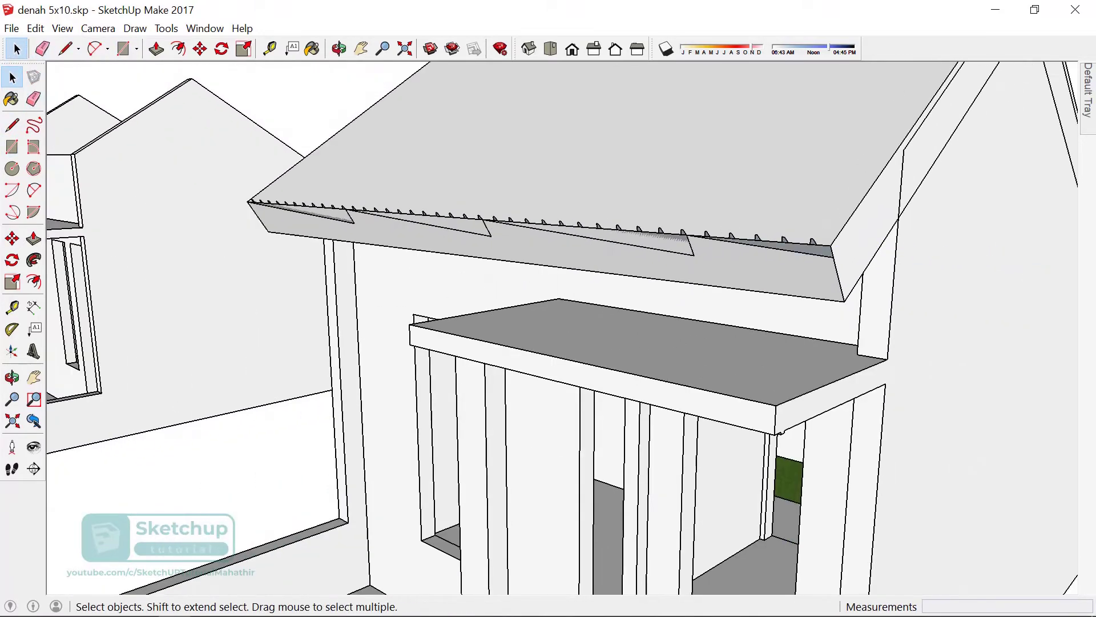
scroll(600, 222, "up", 2)
scroll(599, 223, "down", 1)
scroll(599, 223, "up", 1)
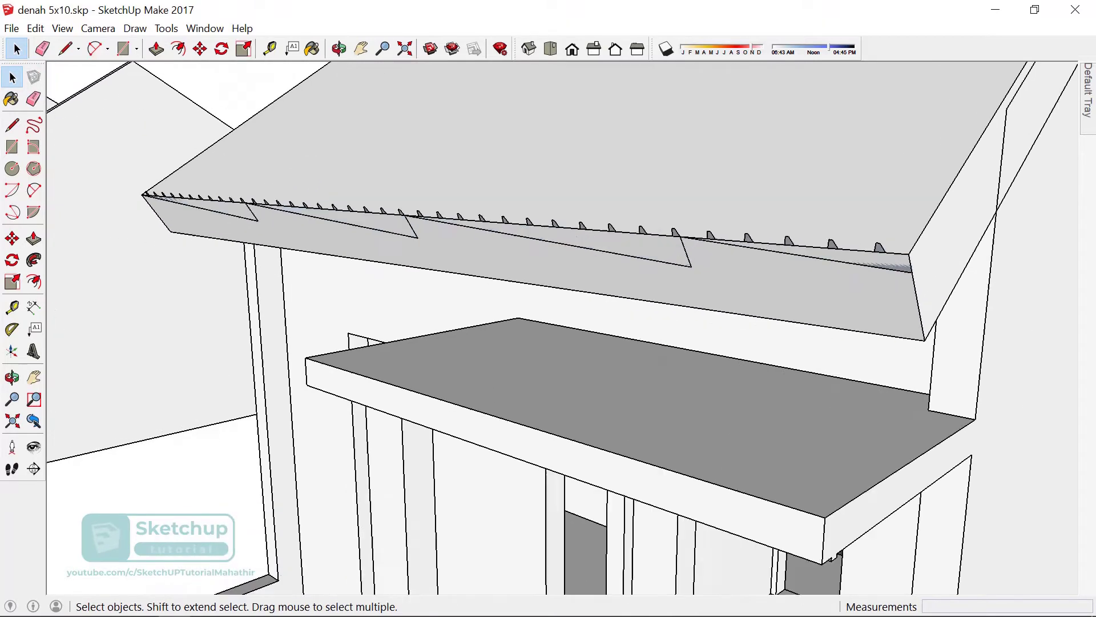
scroll(565, 252, "up", 2)
scroll(565, 251, "down", 1)
key("r")
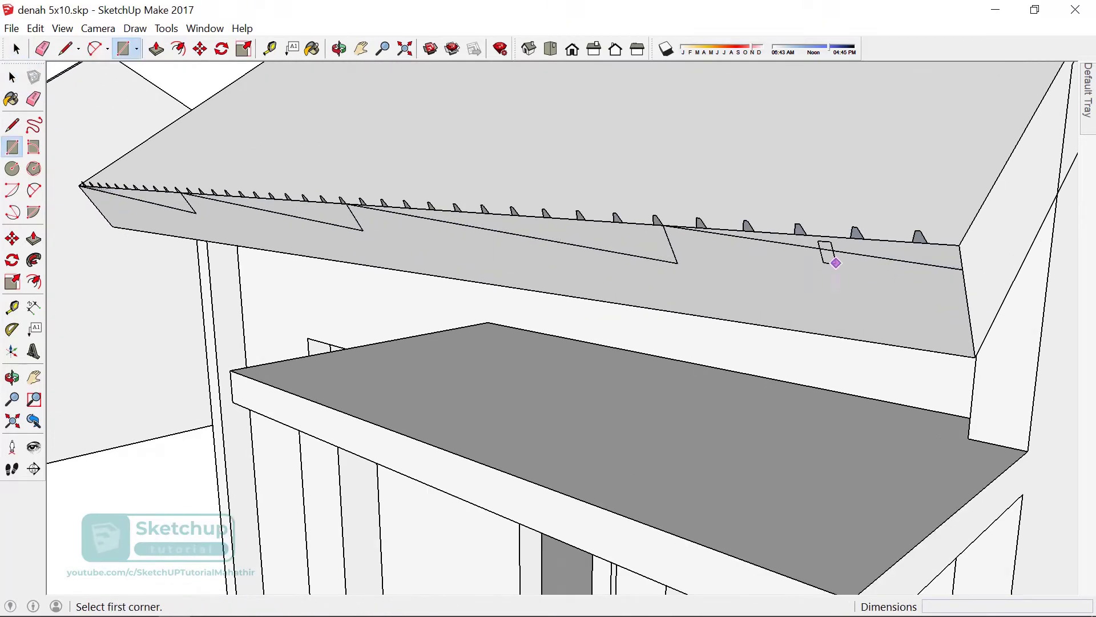
key("e")
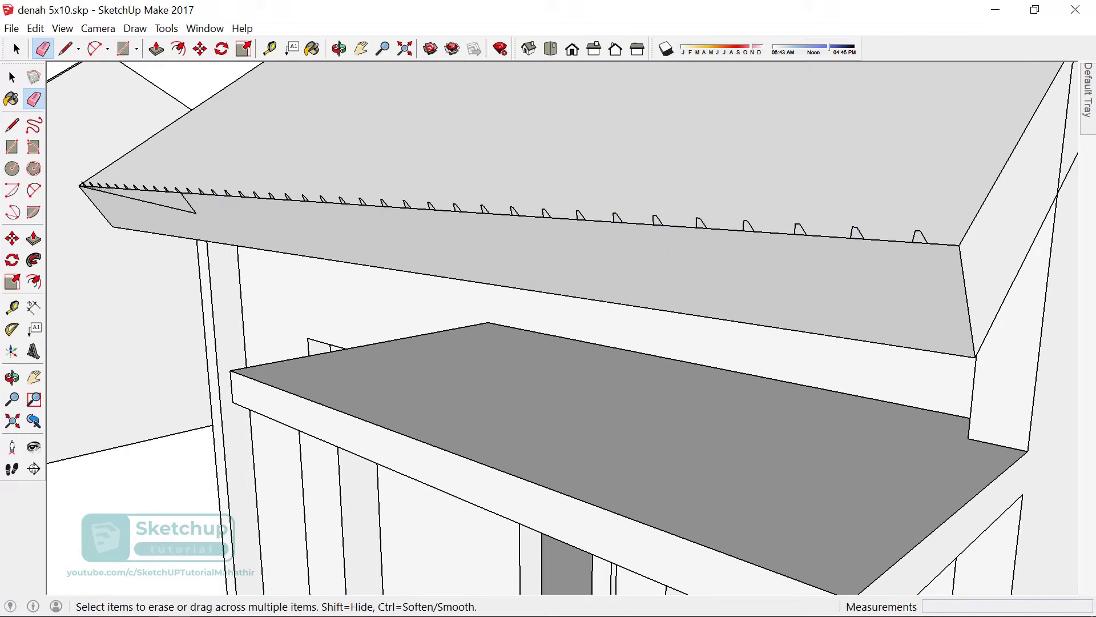
- Draw a line along the eave end to end to close the profile face
key("l")
scroll(82, 184, "up", 1)
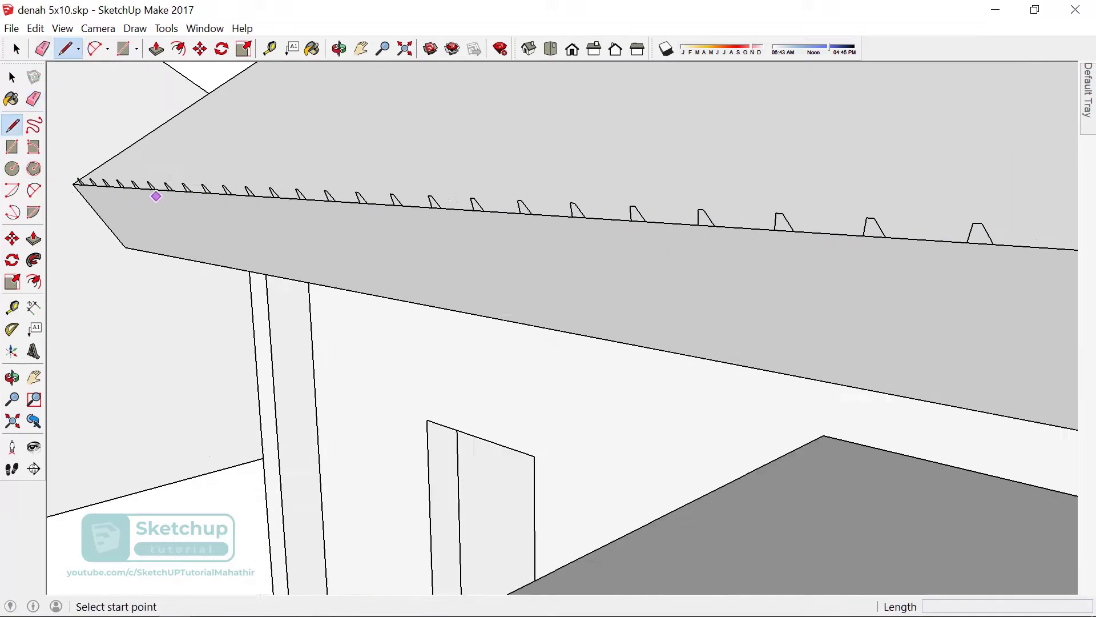
scroll(78, 181, "up", 1)
scroll(83, 186, "up", 1)
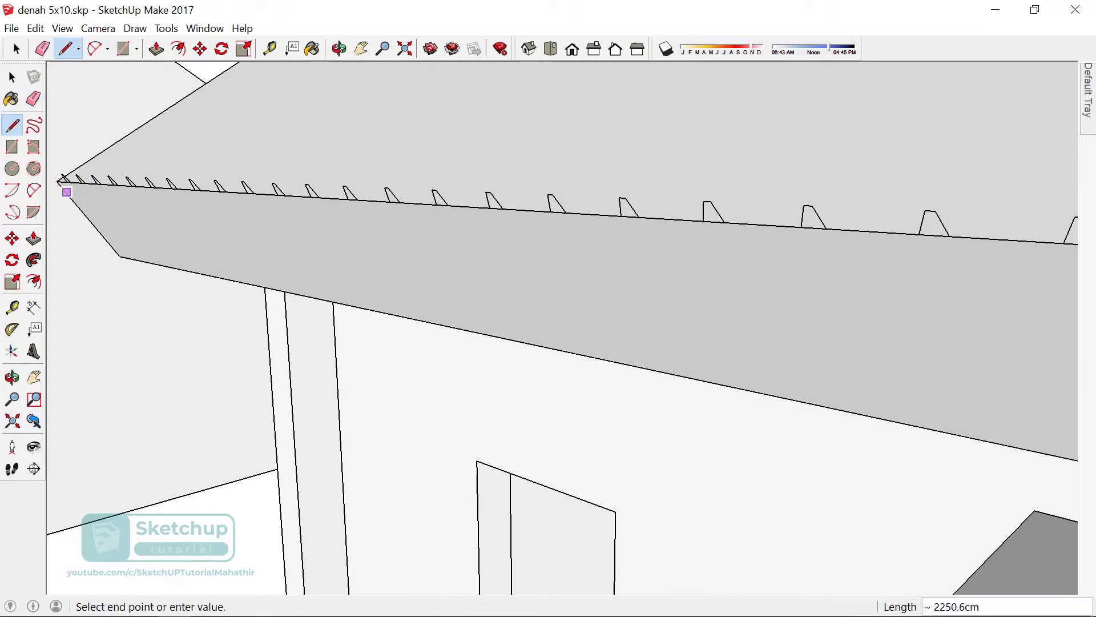
scroll(63, 182, "down", 1)
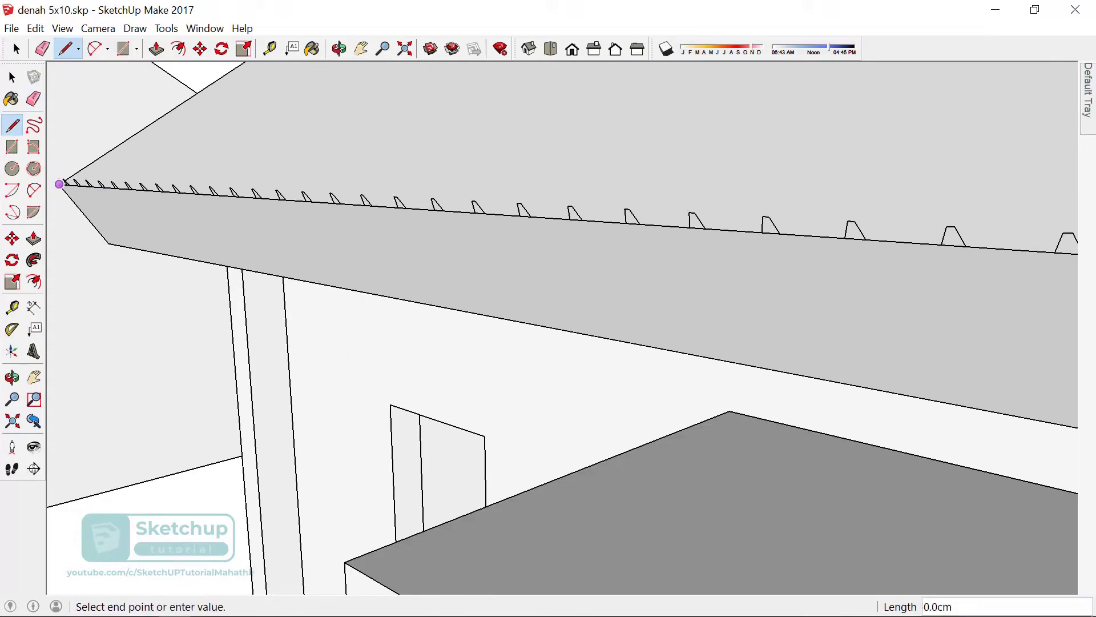
scroll(65, 192, "down", 1)
scroll(108, 198, "down", 1)
scroll(680, 291, "up", 1)
scroll(777, 305, "up", 1)
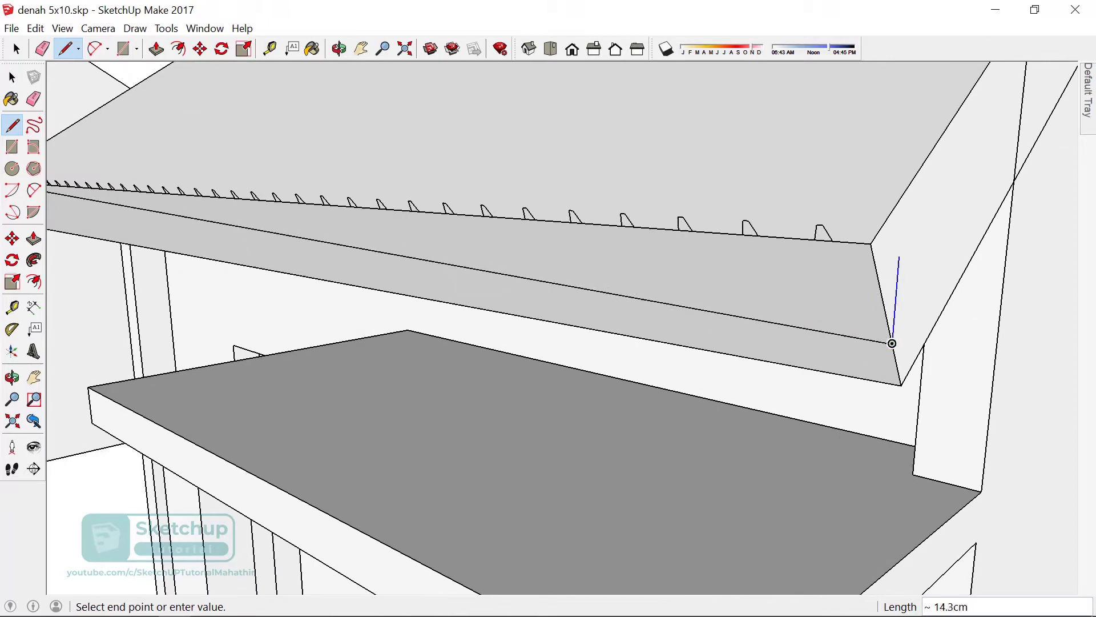
- Push/Pull the corrugated profile face about 280cm up to the ridge endpoint
scroll(783, 324, "down", 2)
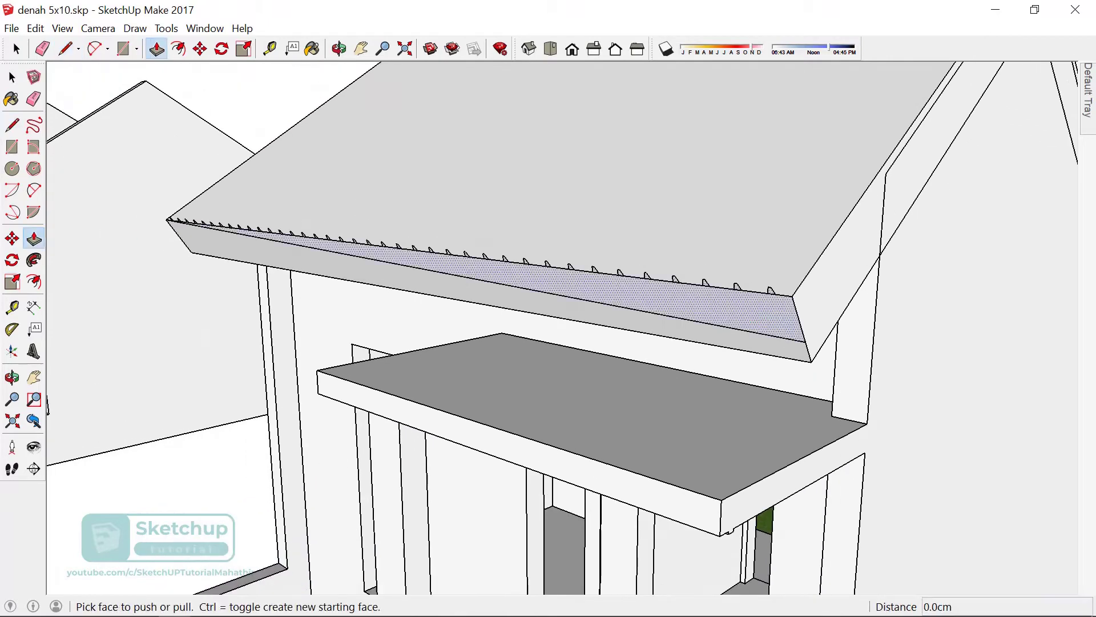
key("p")
left_click(742, 275)
scroll(548, 328, "down", 2)
scroll(548, 328, "down", 1)
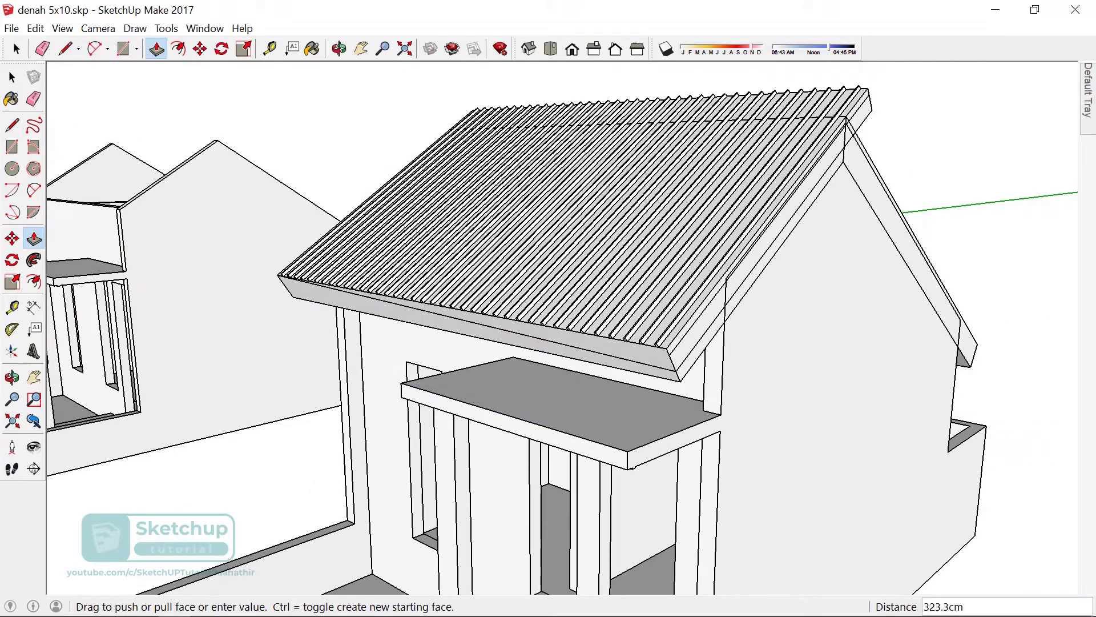
scroll(548, 328, "up", 1)
scroll(548, 328, "up", 3)
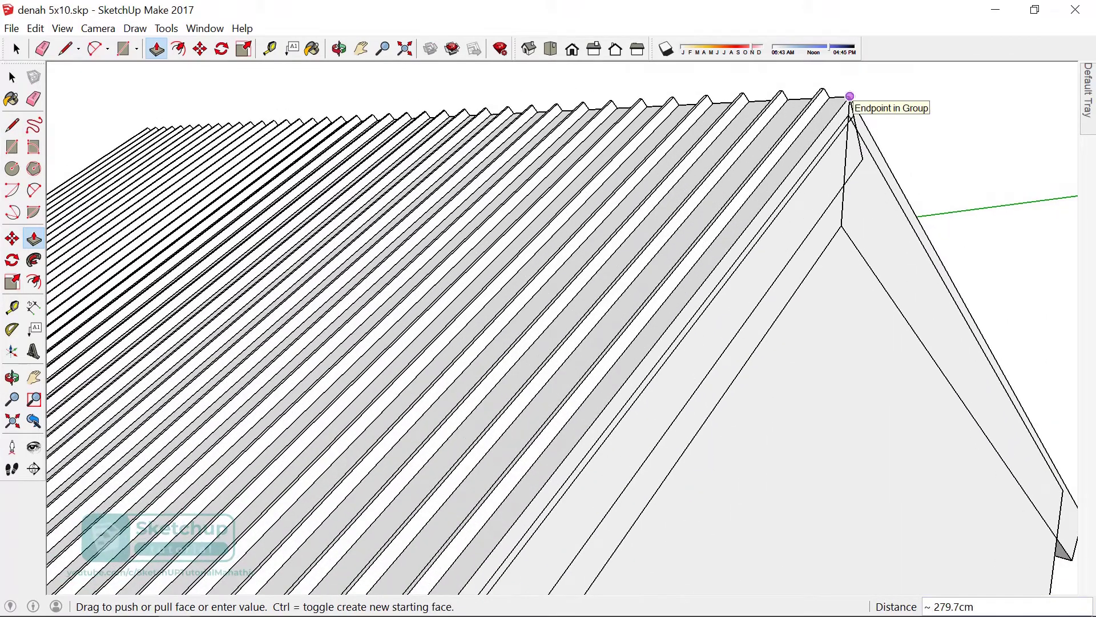
left_click(850, 96)
scroll(850, 96, "down", 2)
scroll(845, 108, "down", 1)
scroll(846, 108, "down", 1)
scroll(708, 269, "up", 1)
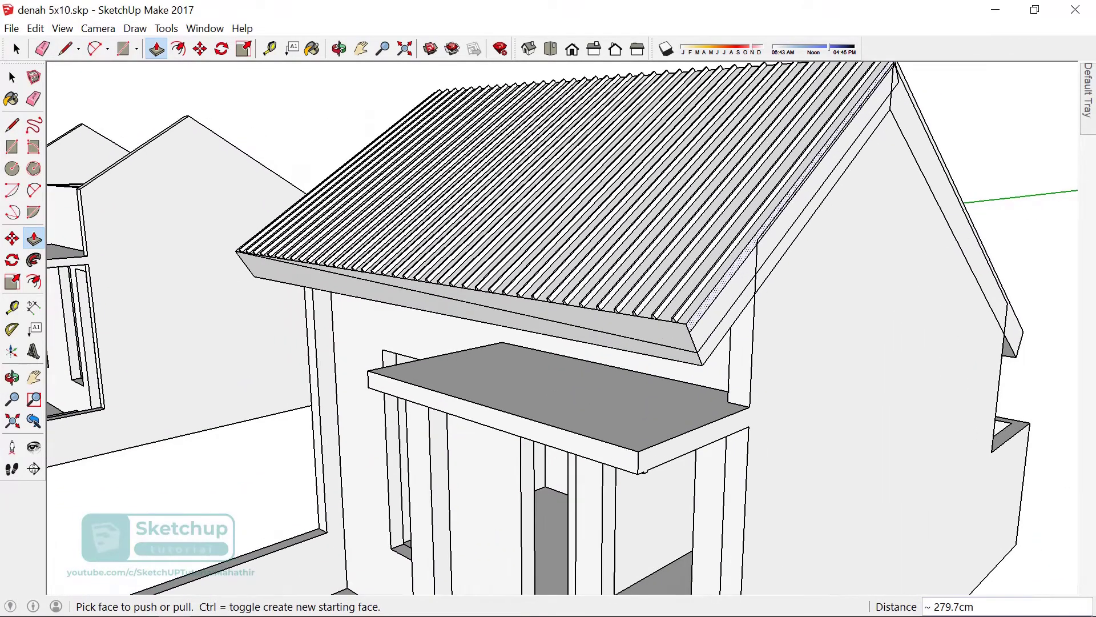
scroll(680, 301, "down", 3)
- Erase the leftover fascia line and orbit out to view the whole house
middle_click_drag(680, 301, 571, 320)
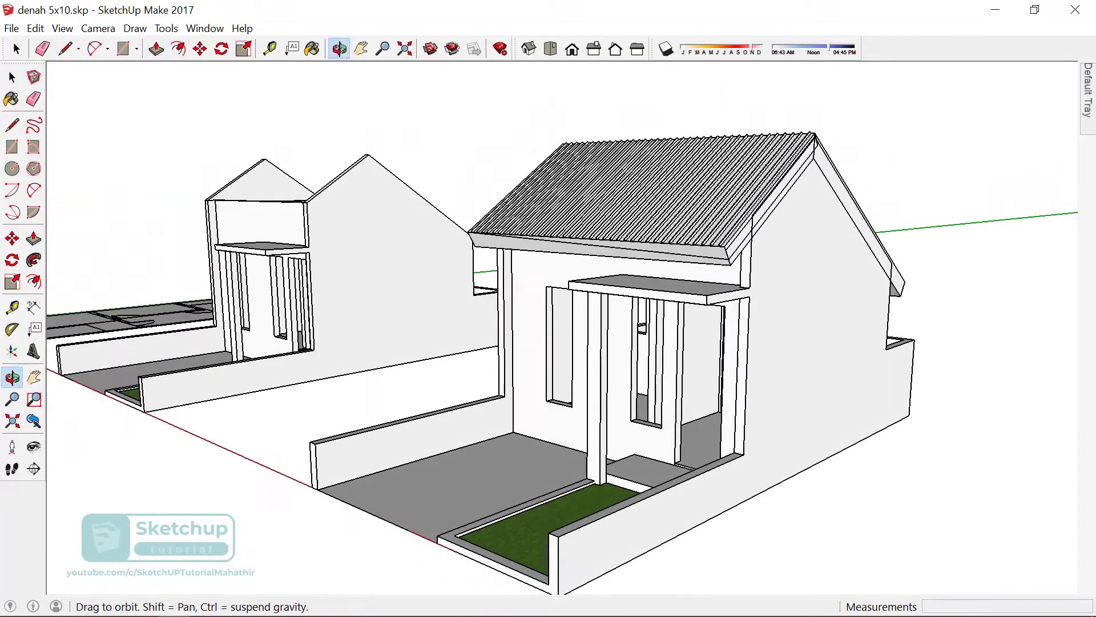
scroll(725, 260, "up", 1)
scroll(725, 259, "up", 3)
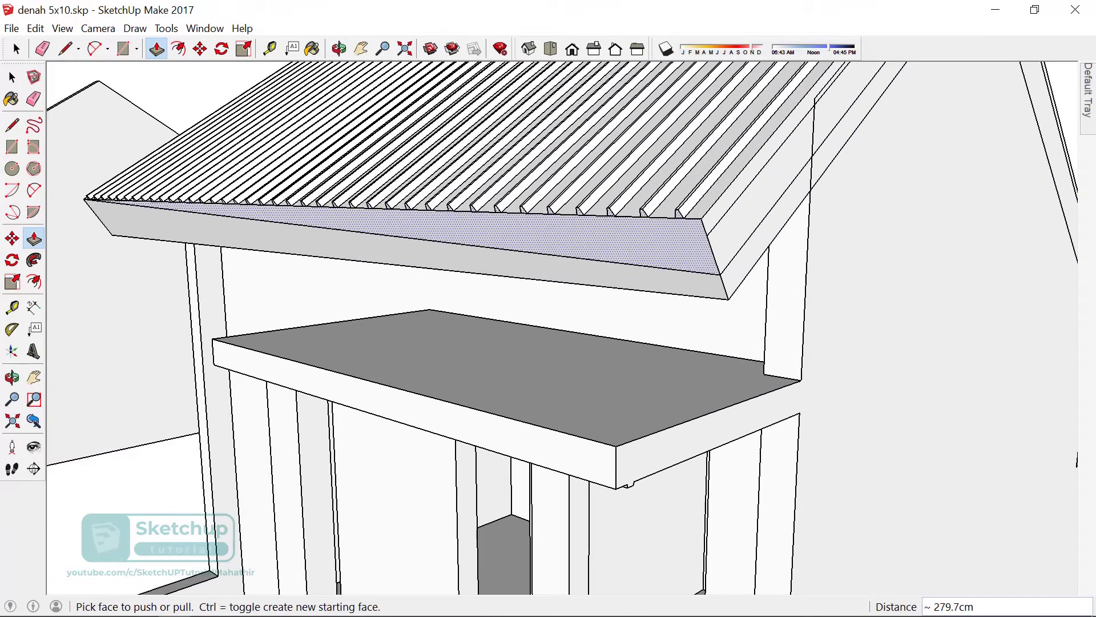
key("space")
left_click(571, 269)
scroll(571, 269, "up", 2)
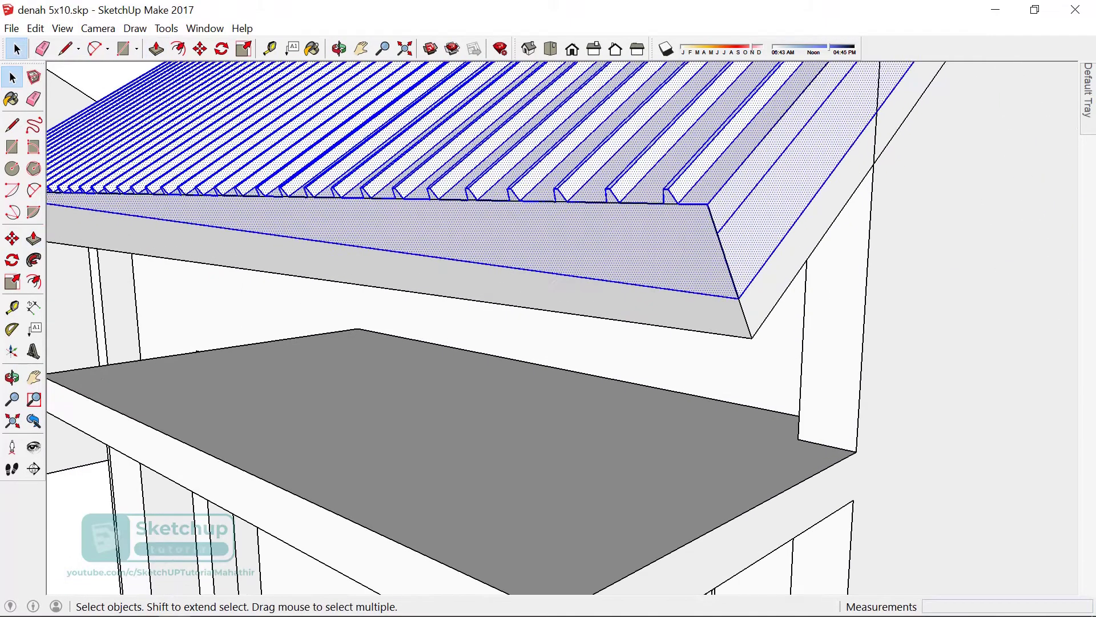
key("e")
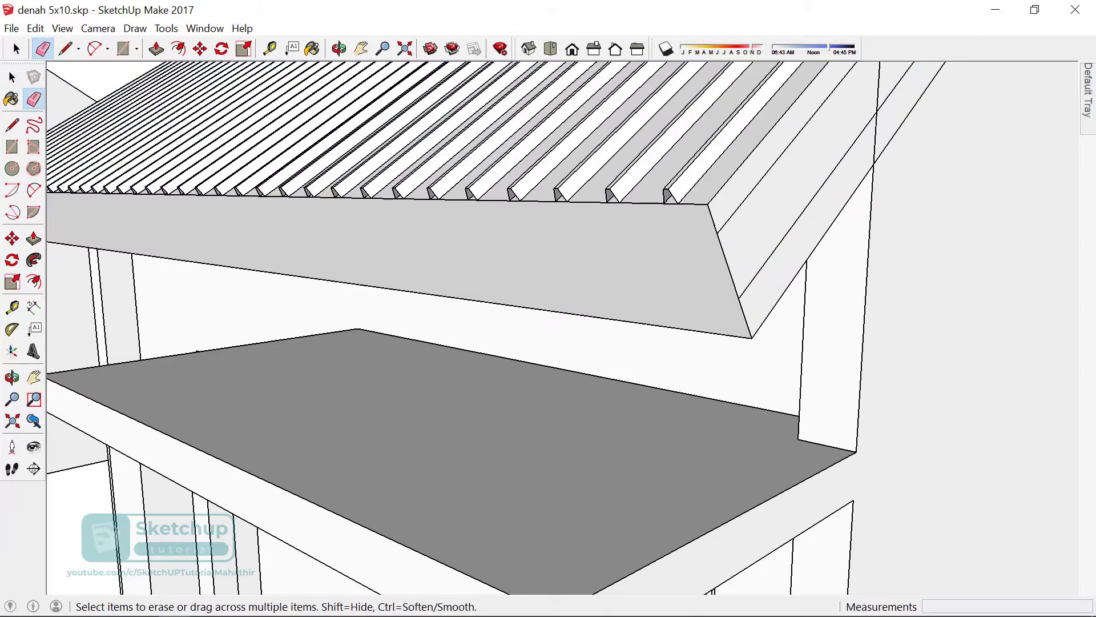
scroll(548, 328, "down", 3)
scroll(548, 329, "down", 1)
middle_click_drag(548, 328, 628, 320)
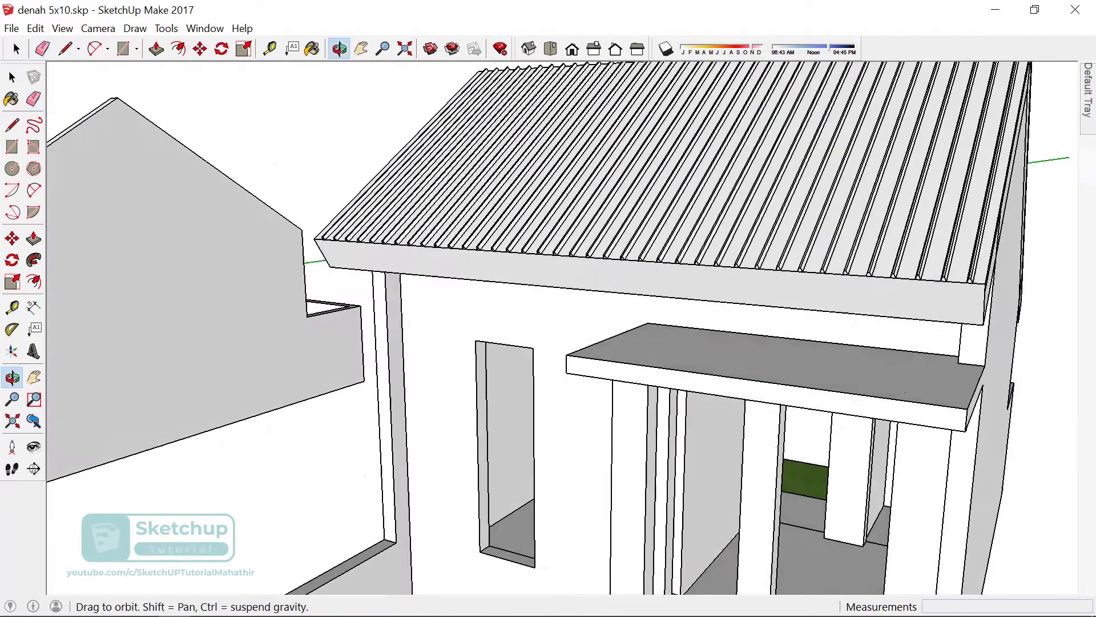
mouse_move(548, 329)
middle_mouse_down()
mouse_move(594, 319)
mouse_move(571, 320)
mouse_move(594, 342)
middle_mouse_up()
scroll(549, 328, "down", 3)
key("space")
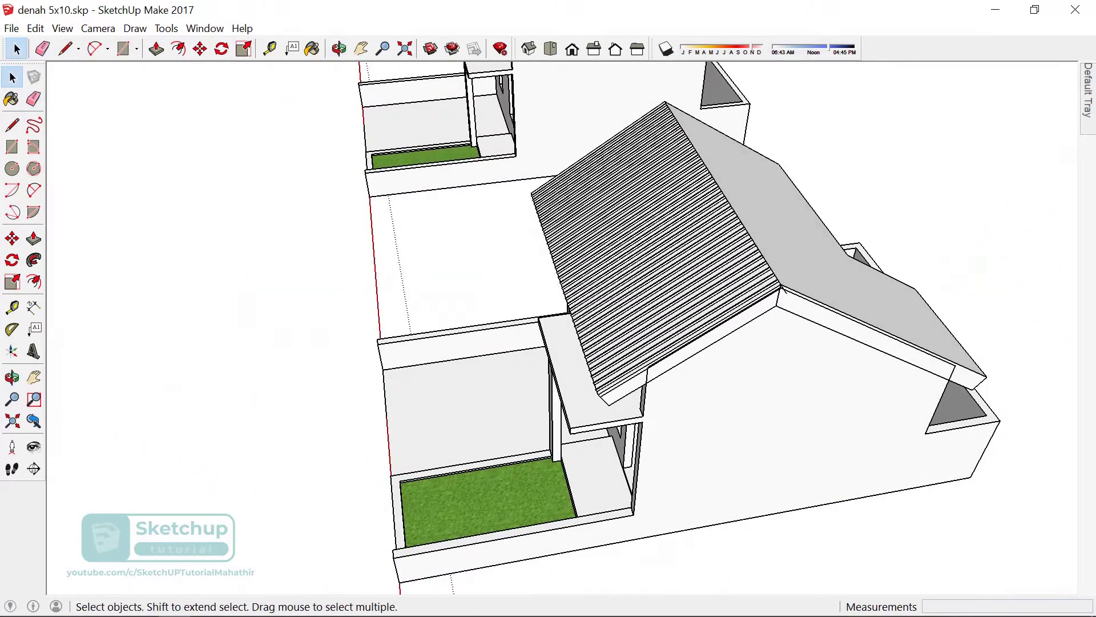
left_click(636, 280)
scroll(637, 280, "down", 2)
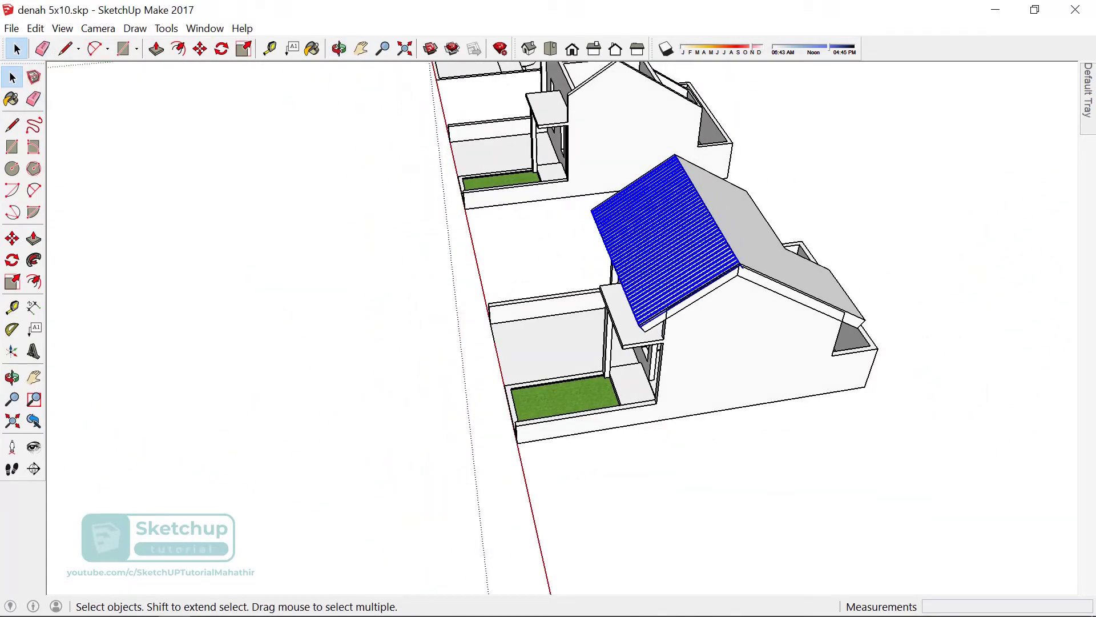
scroll(637, 280, "up", 1)
scroll(708, 274, "down", 2)
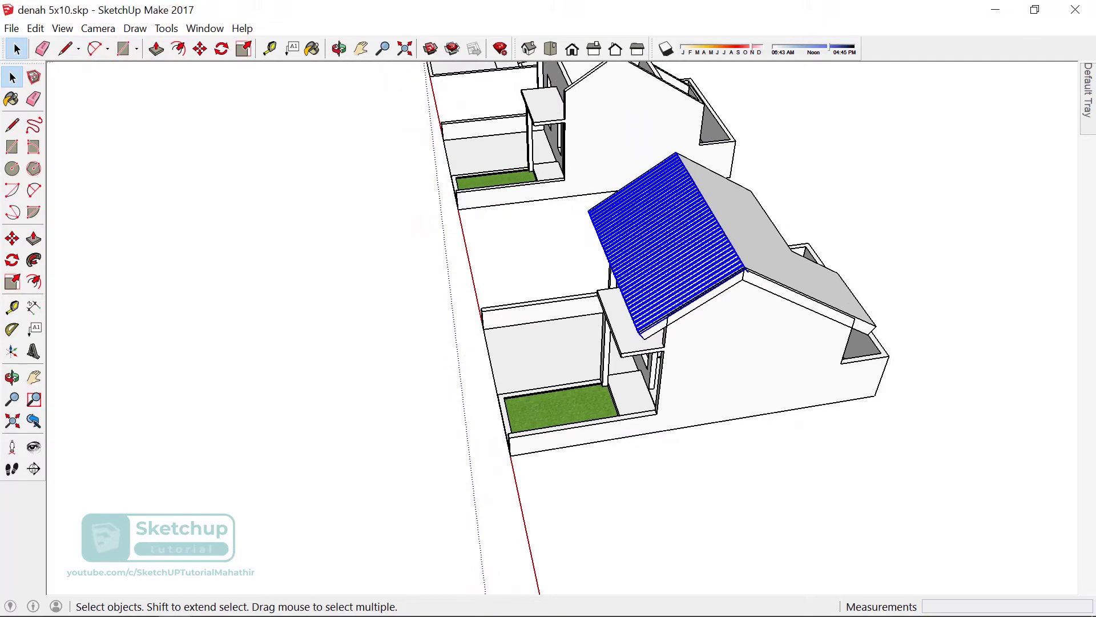
key("q")
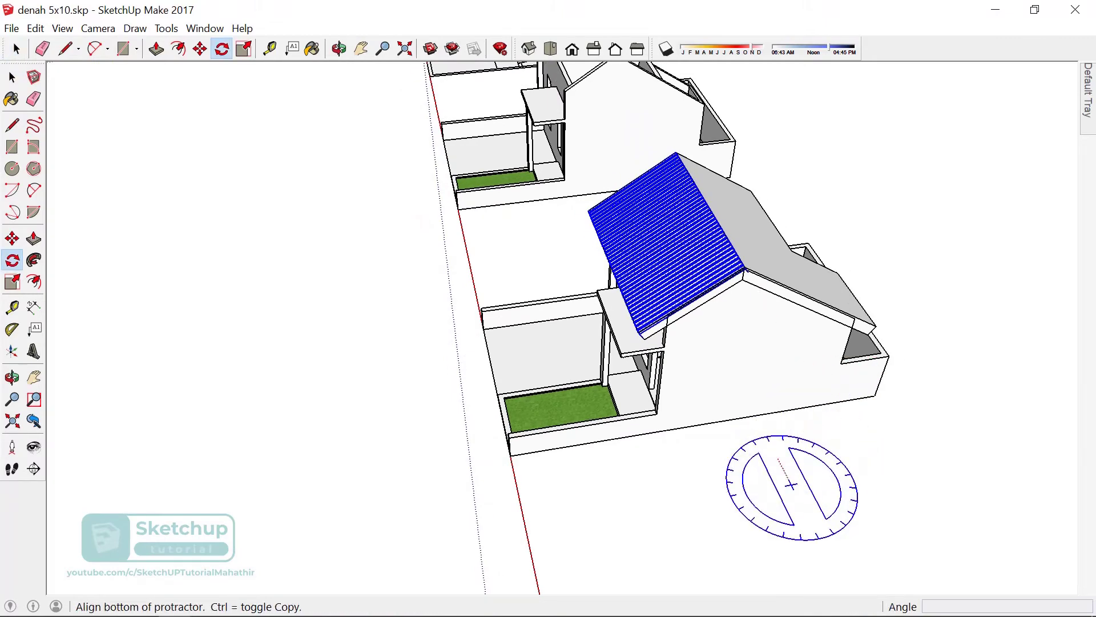
left_click(791, 486)
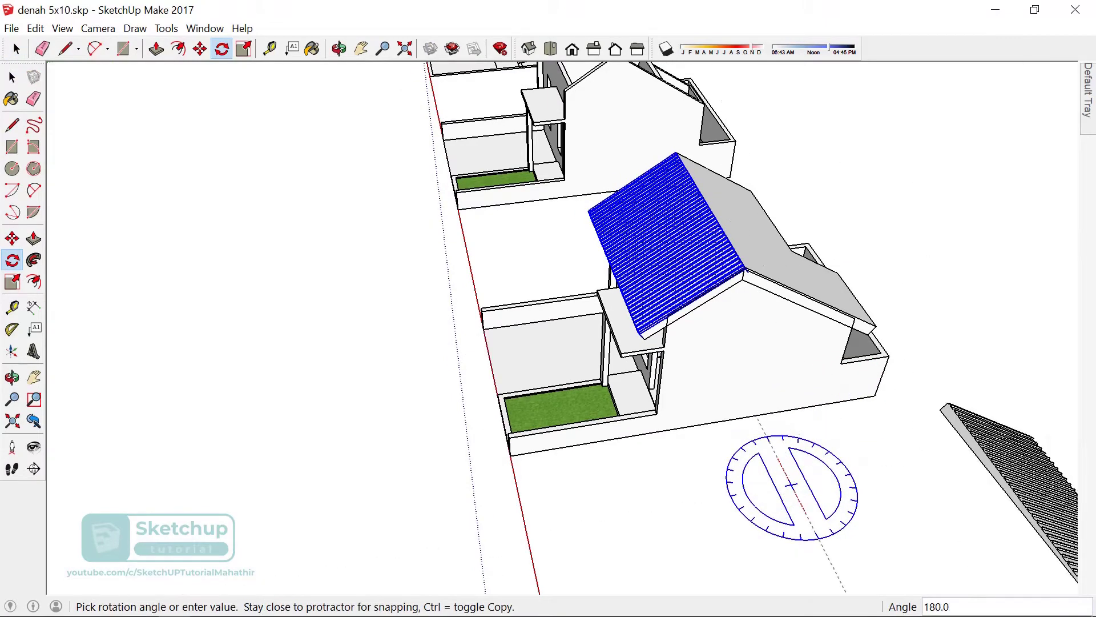
left_click(694, 310)
scroll(694, 311, "down", 1)
scroll(694, 310, "down", 2)
scroll(876, 399, "up", 1)
mouse_move(876, 400)
middle_mouse_down()
mouse_move(742, 286)
mouse_move(331, 379)
middle_mouse_up()
scroll(330, 399, "up", 2)
middle_click_drag(330, 428, 289, 337)
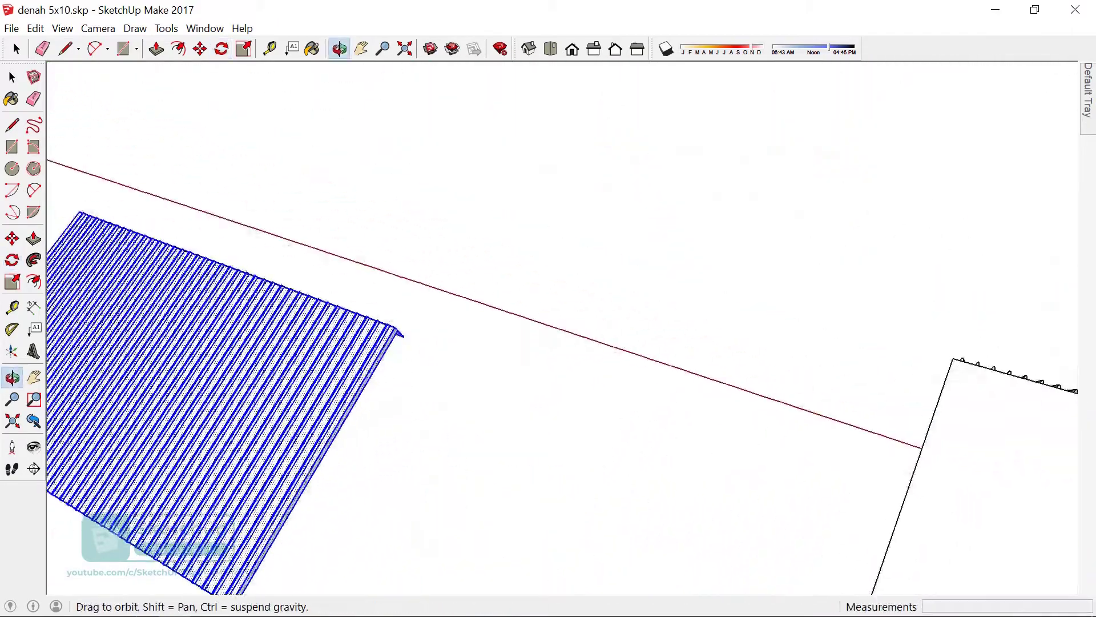
scroll(289, 337, "down", 2)
- Erase the thin fin face and edges at the corrugated sheet's end
middle_click_drag(257, 514, 274, 508)
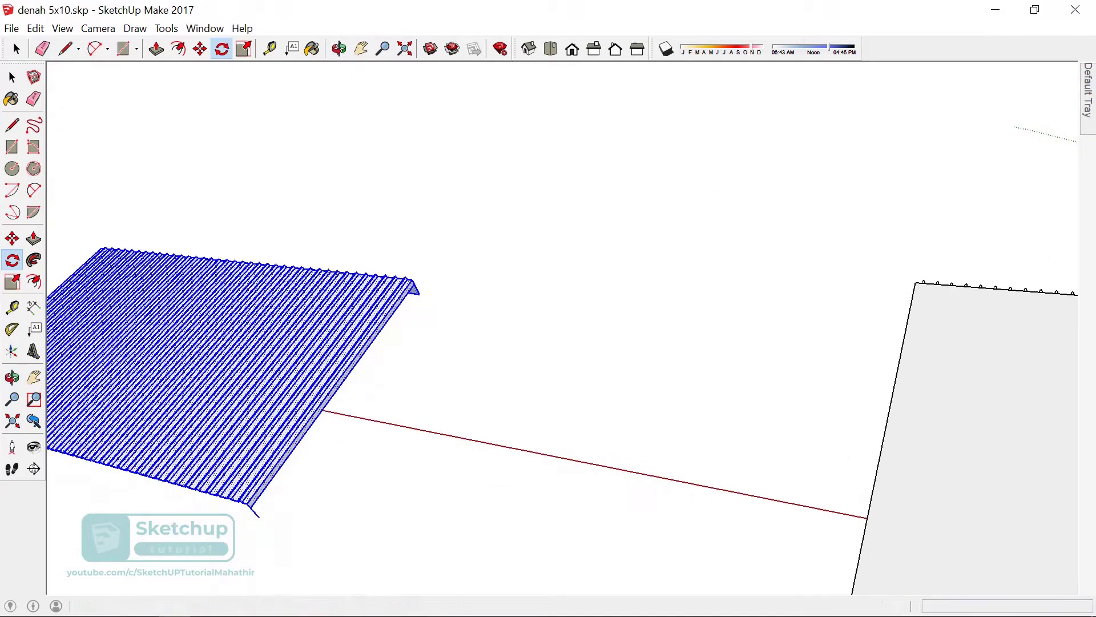
key("e")
scroll(412, 280, "up", 2)
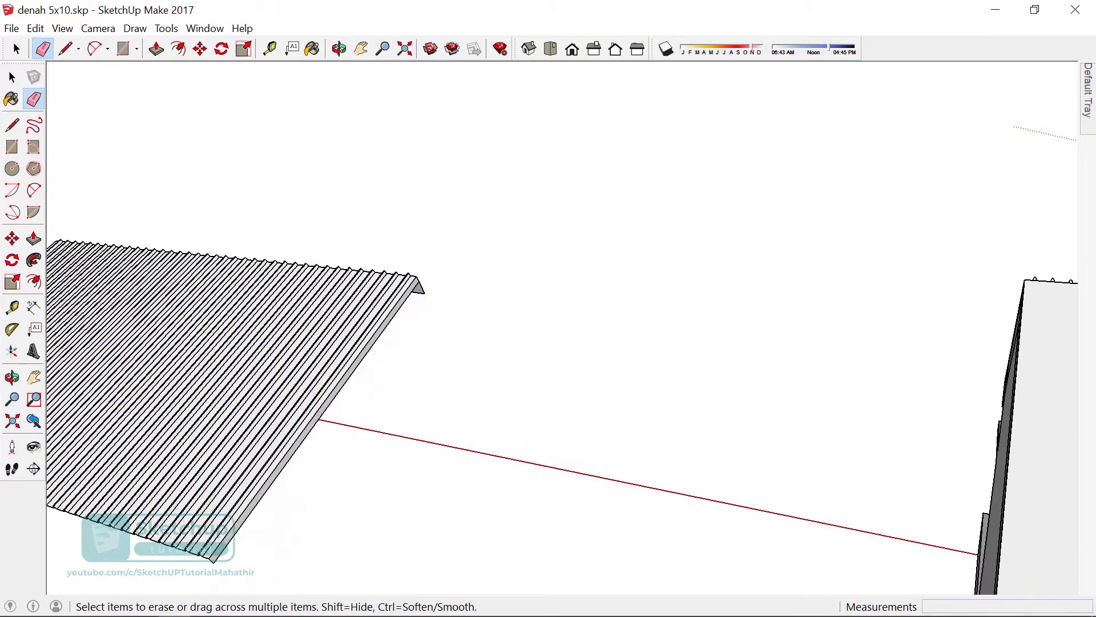
key("space")
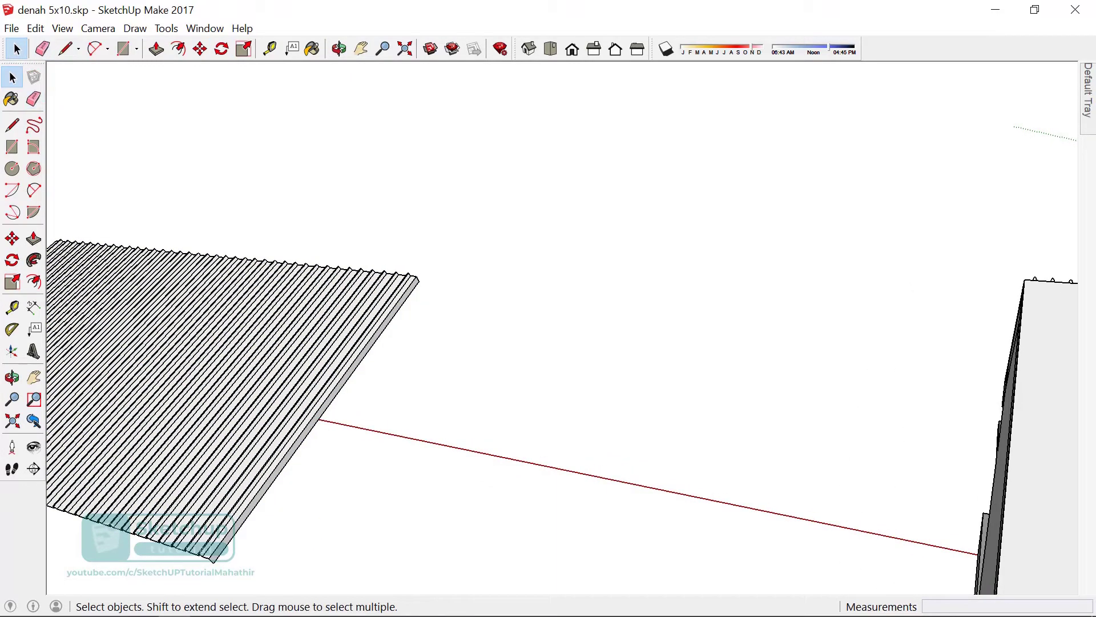
scroll(514, 343, "up", 3)
middle_click_drag(514, 342, 542, 297)
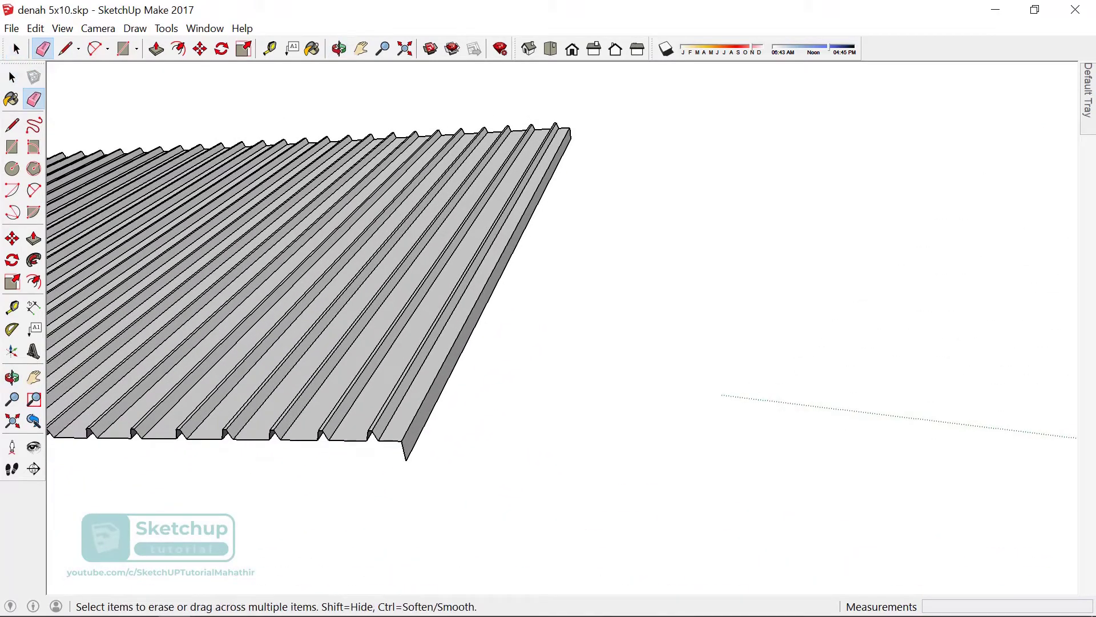
left_click_drag(568, 137, 485, 305)
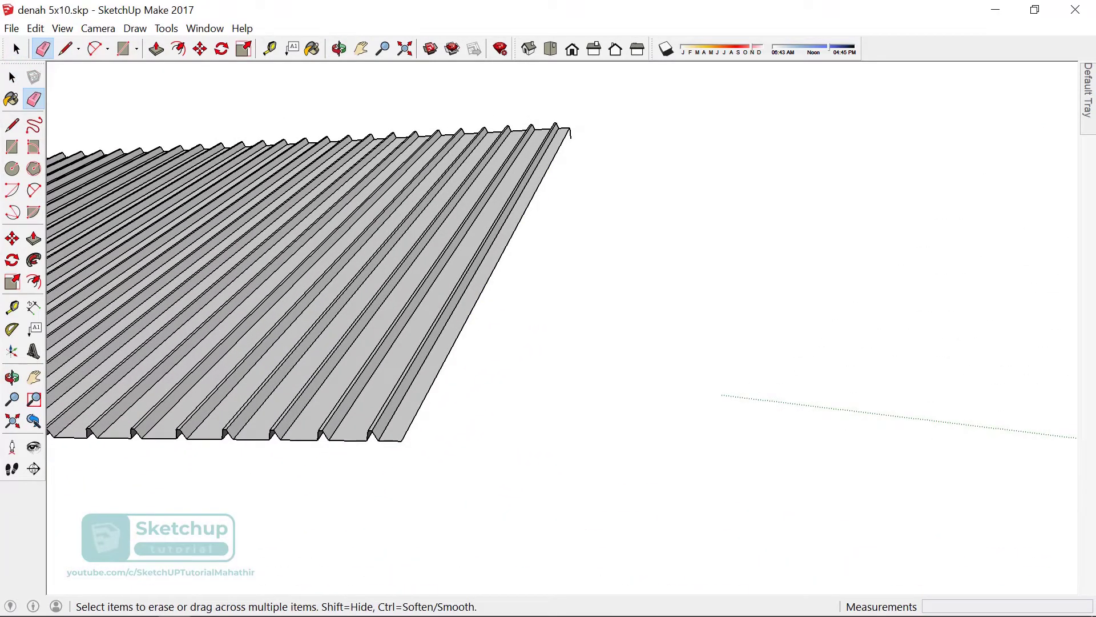
key("space")
- Triple-click the corrugated sheet and make it a group
triple_click(449, 198)
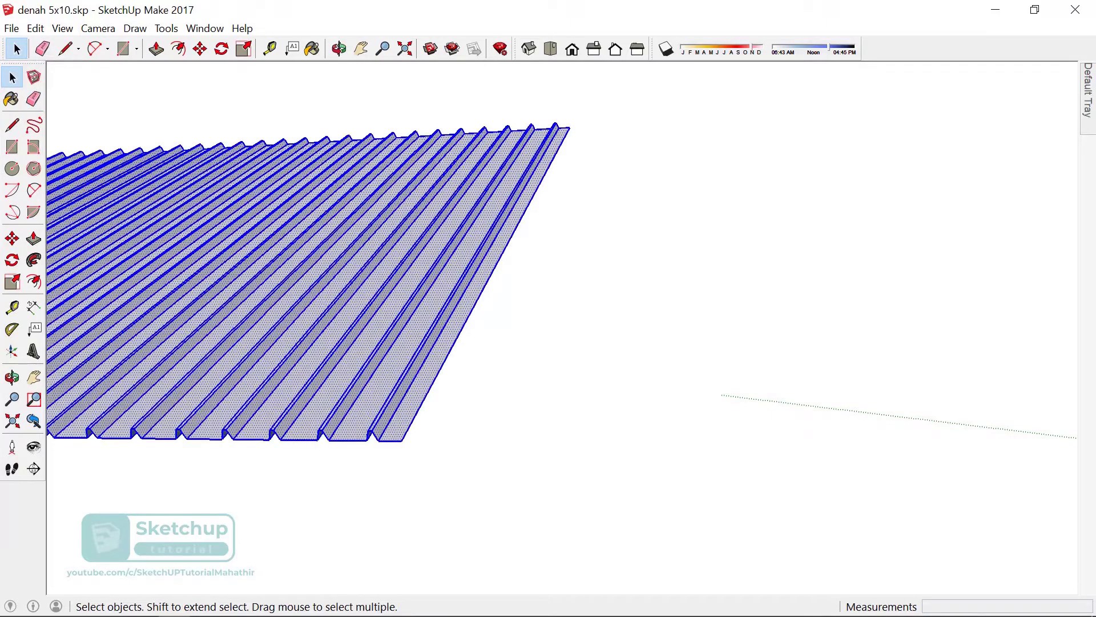
right_click(449, 198)
left_click(502, 337)
scroll(548, 308, "down", 5)
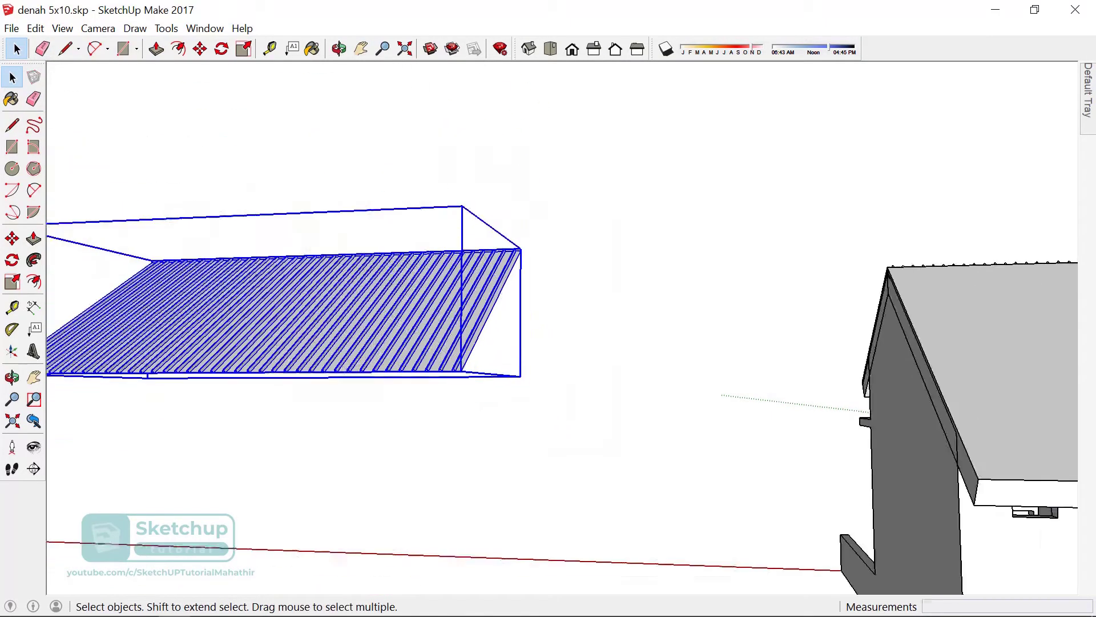
middle_click_drag(548, 308, 491, 274)
scroll(491, 274, "up", 4)
scroll(495, 318, "up", 5)
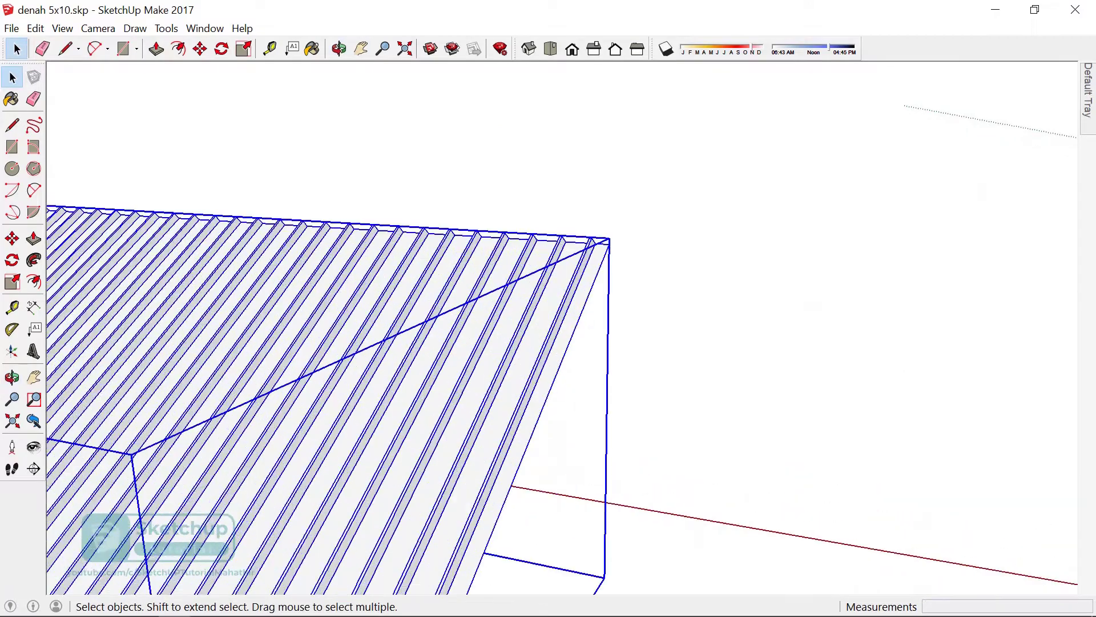
- Move the sheet group from its corner to the gable's ridge endpoint on the opposite slope
key("m")
left_click(610, 244)
scroll(571, 274, "down", 3)
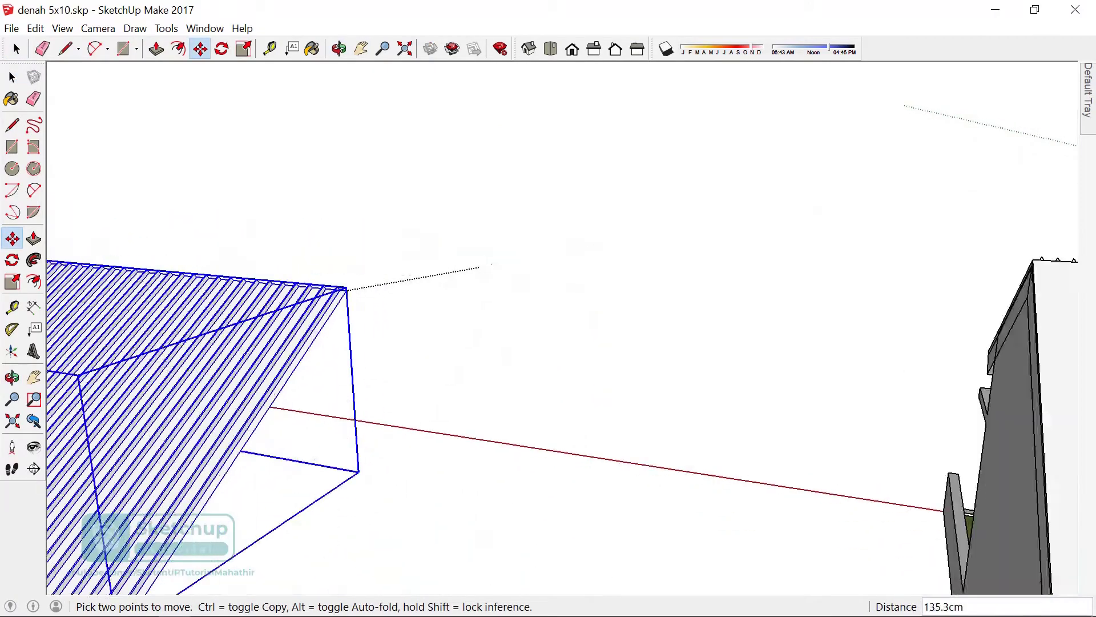
scroll(571, 285, "down", 3)
scroll(633, 301, "up", 3)
scroll(708, 285, "up", 3)
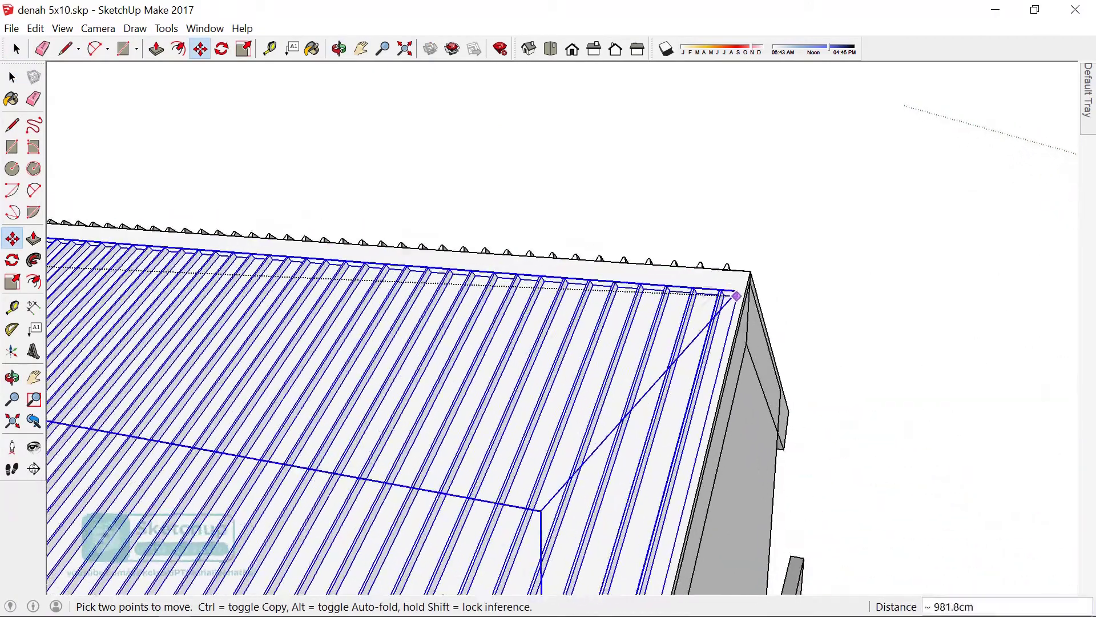
scroll(743, 268, "up", 1)
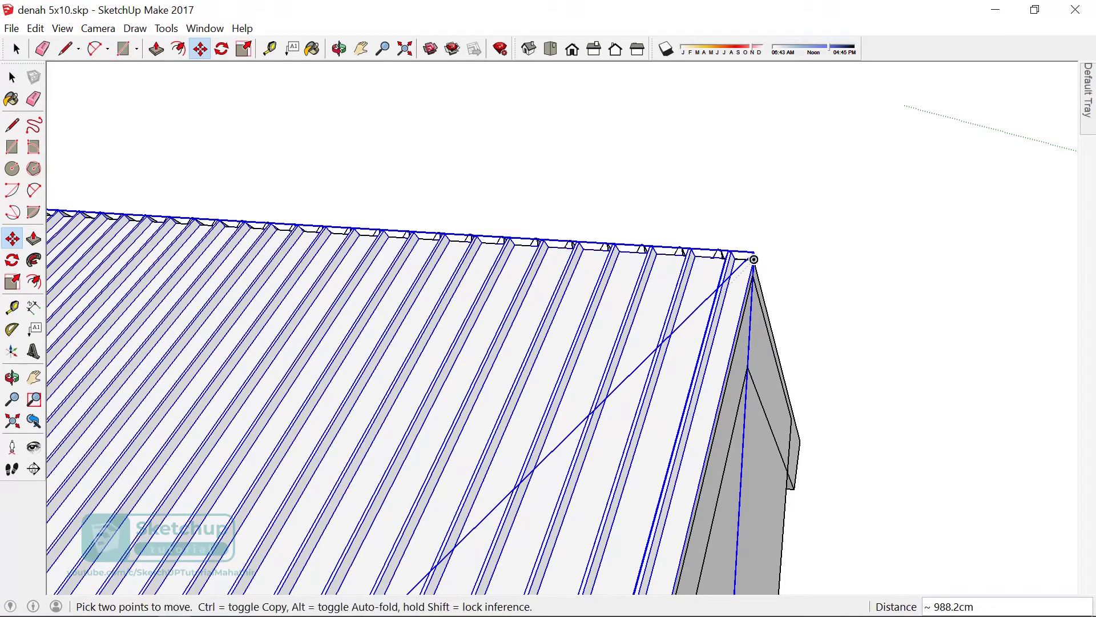
scroll(743, 274, "down", 4)
scroll(629, 460, "down", 2)
scroll(676, 396, "up", 5)
mouse_move(675, 396)
middle_mouse_down()
mouse_move(656, 371)
mouse_move(400, 383)
middle_mouse_up()
scroll(396, 382, "down", 3)
scroll(612, 357, "down", 2)
scroll(603, 353, "up", 6)
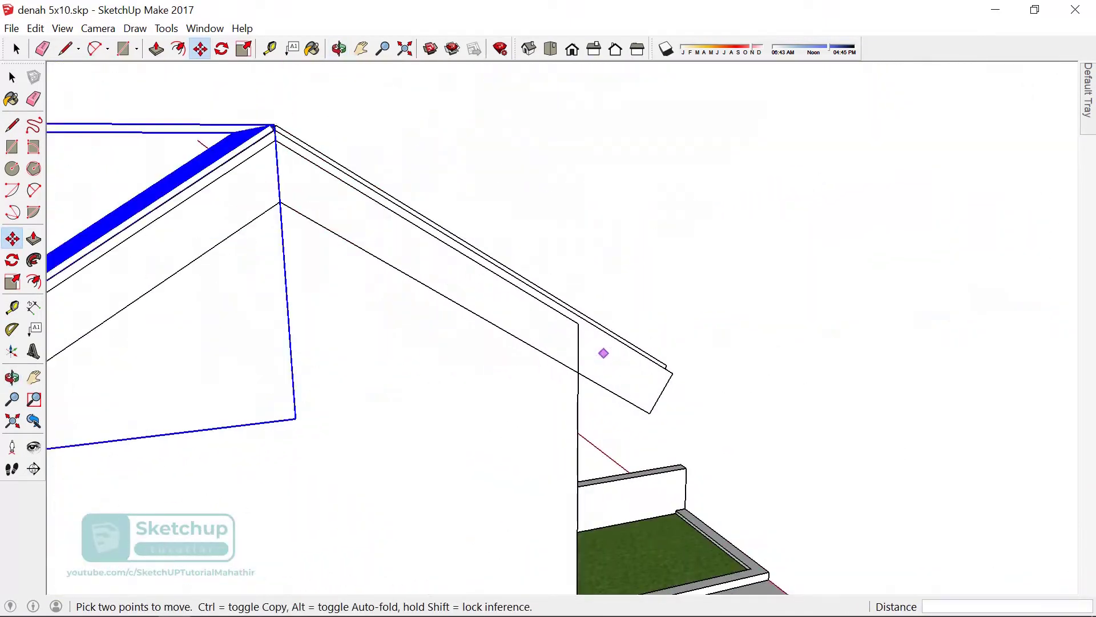
mouse_move(604, 354)
middle_mouse_down()
mouse_move(526, 324)
mouse_move(571, 296)
mouse_move(412, 328)
middle_mouse_up()
scroll(527, 325, "up", 3)
key("space")
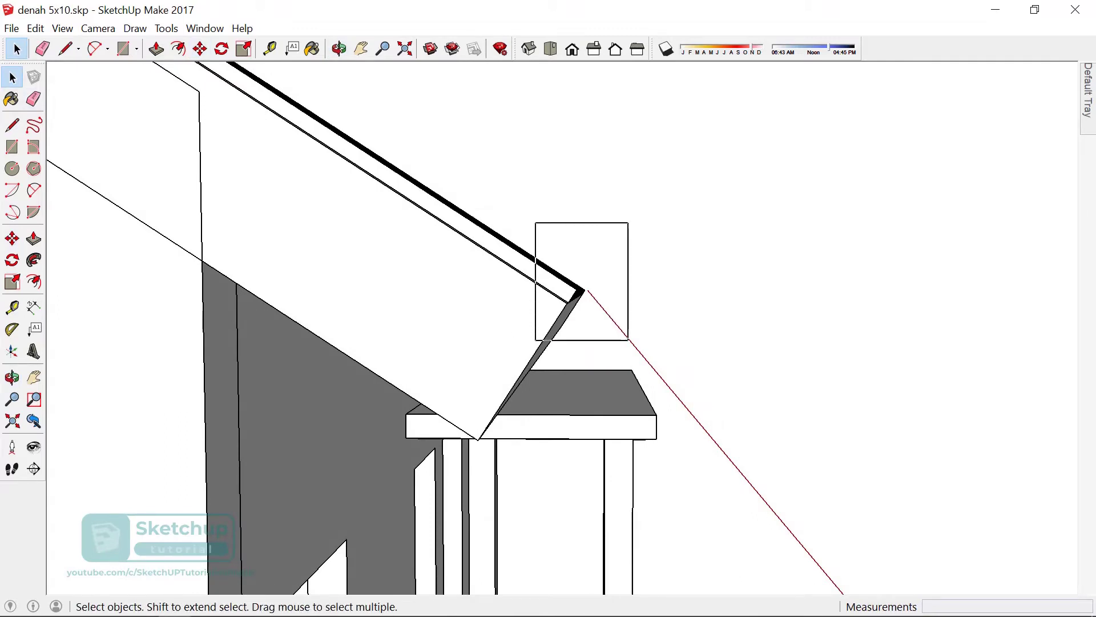
- Shift the corrugated sheet 10 cm and zoom out to view the whole house
middle_click_drag(577, 297, 433, 340)
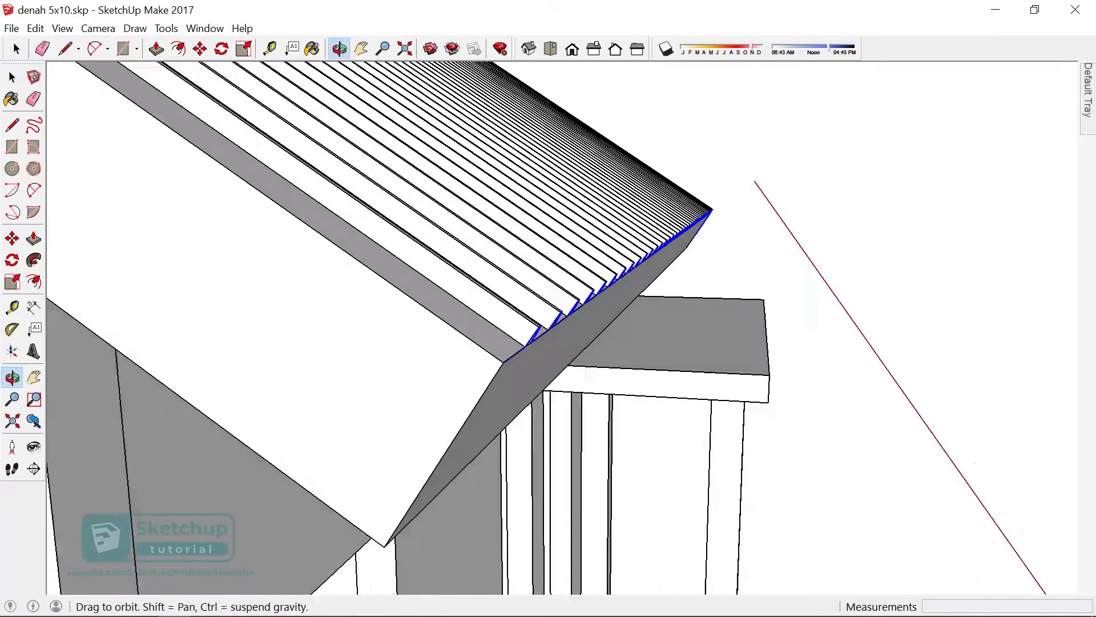
key("m")
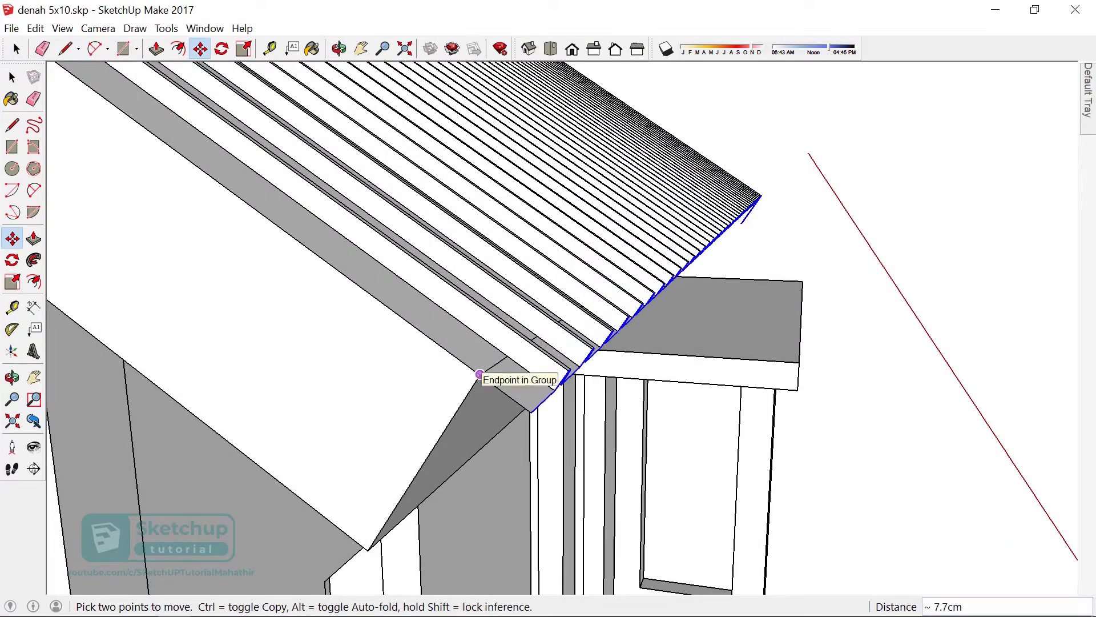
type("0")
key("Return")
middle_click_drag(480, 375, 571, 343)
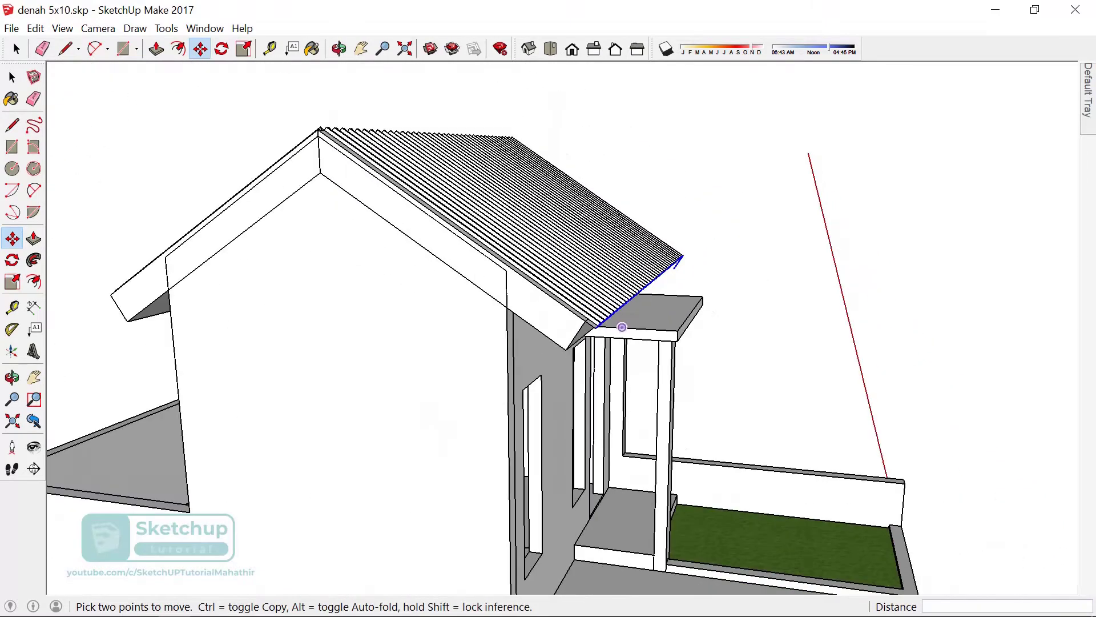
scroll(737, 280, "up", 2)
scroll(739, 277, "up", 3)
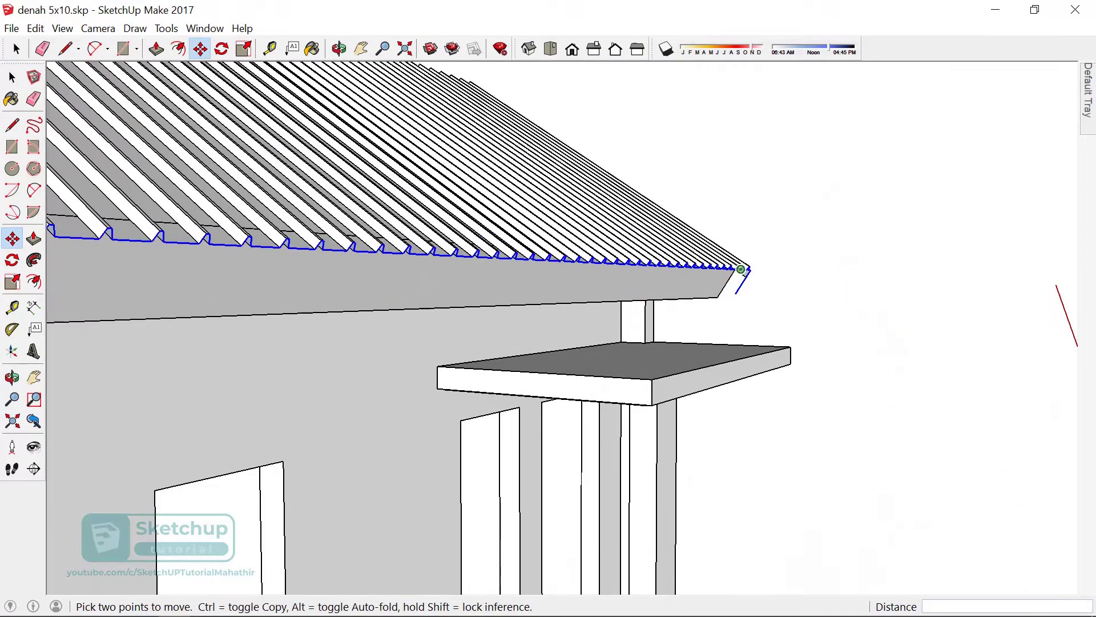
scroll(745, 280, "up", 3)
scroll(750, 284, "up", 2)
- Orbit and zoom over the roof to a low view of the gable wall
key("e")
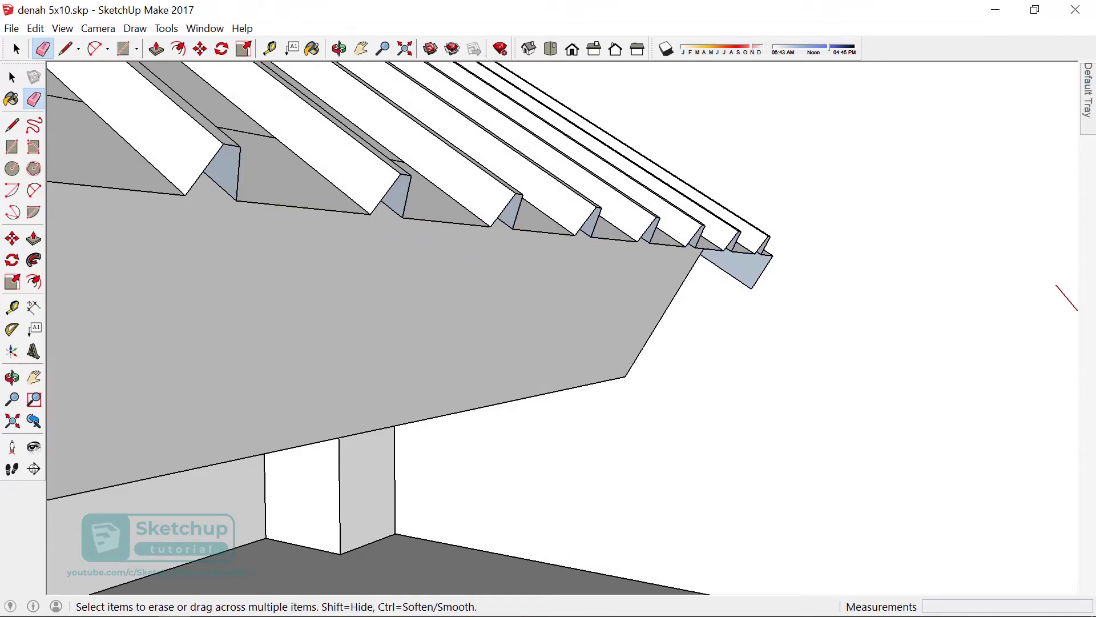
mouse_move(742, 280)
middle_mouse_down()
mouse_move(571, 343)
mouse_move(571, 320)
middle_mouse_up()
scroll(548, 331, "down", 3)
scroll(742, 114, "up", 4)
scroll(742, 114, "up", 2)
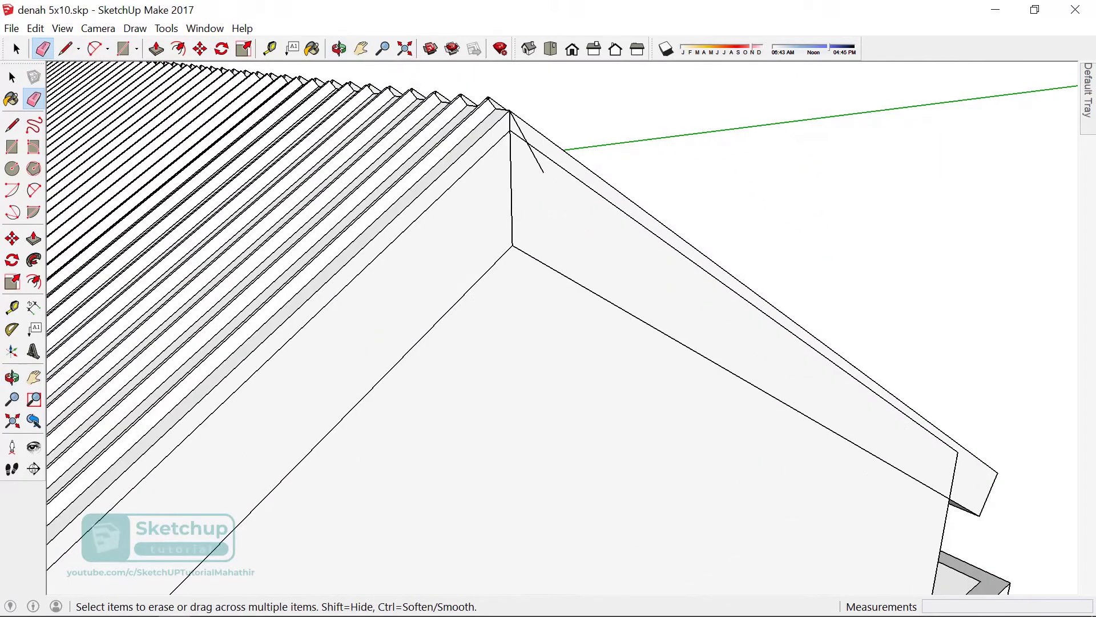
scroll(548, 331, "down", 3)
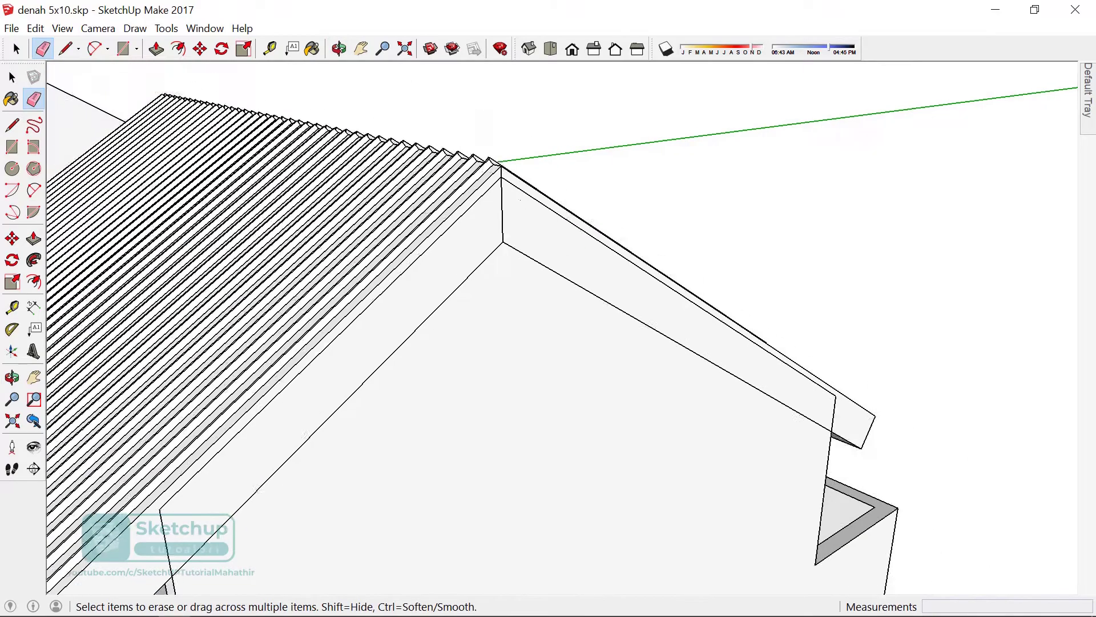
middle_click_drag(548, 331, 571, 286)
scroll(548, 331, "up", 3)
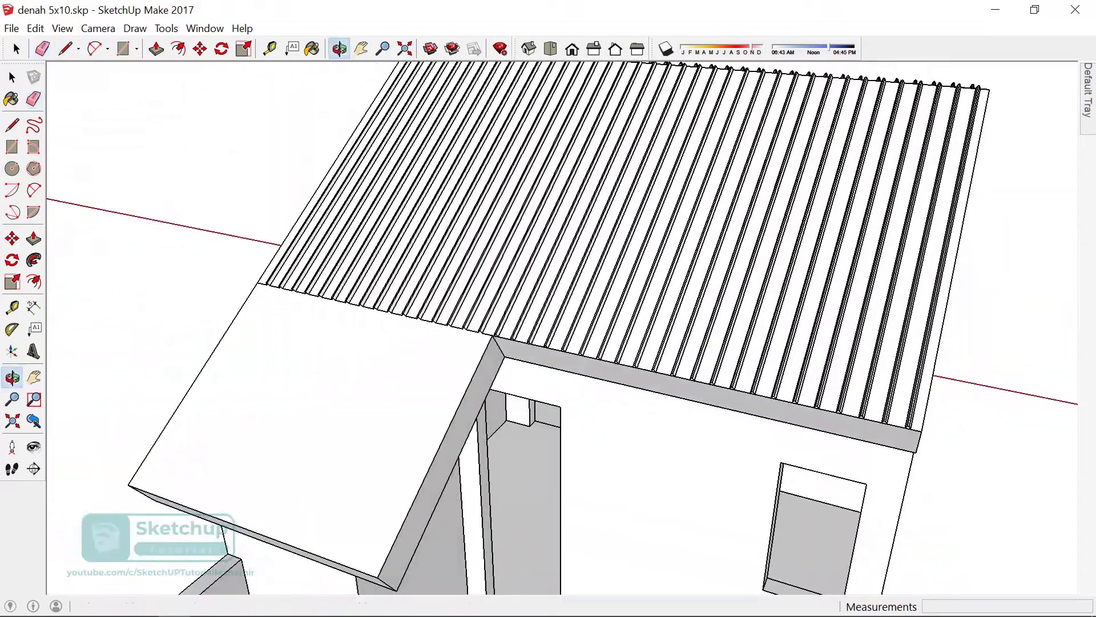
middle_click_drag(548, 331, 571, 257)
middle_click_drag(548, 331, 577, 303)
key("space")
- Inside the roof group, copy the strip's end face into 50 copies 10 cm apart
scroll(548, 332, "up", 2)
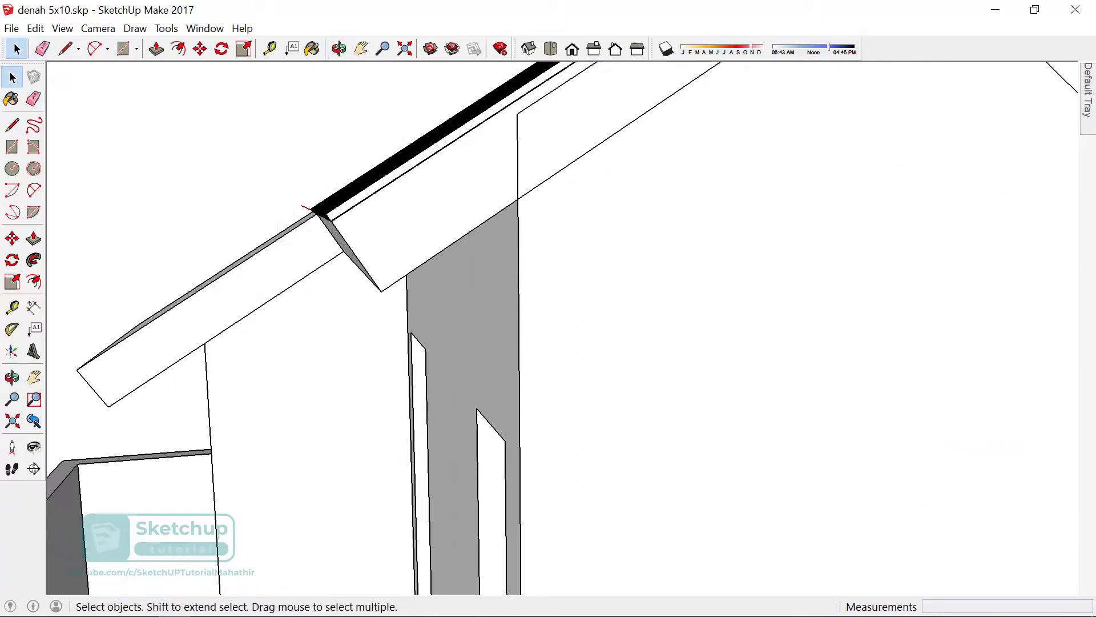
double_click(434, 137)
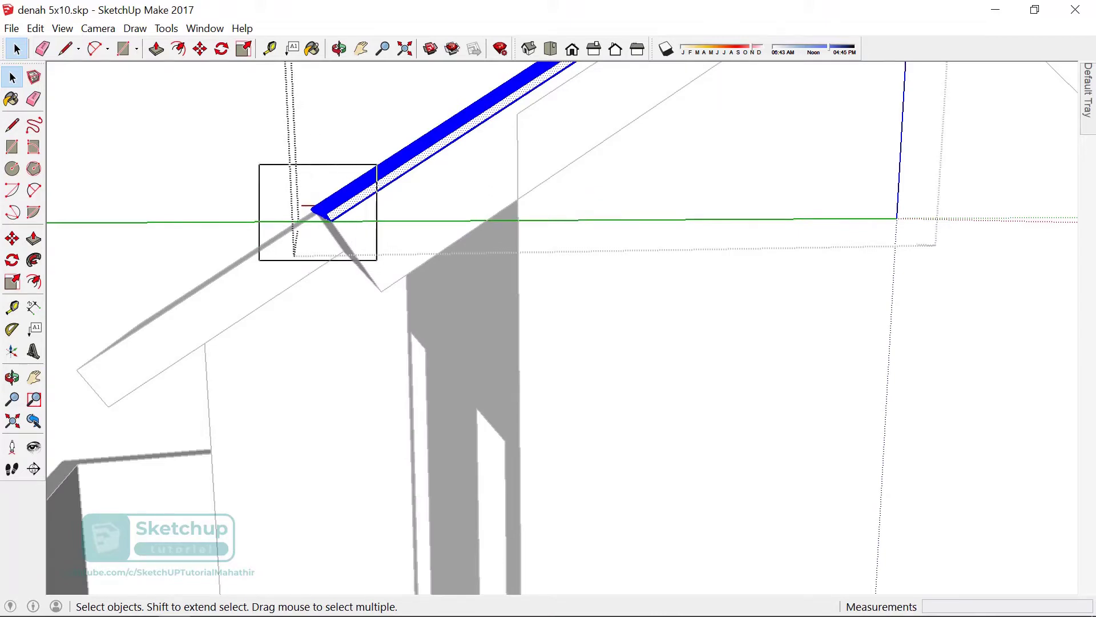
left_click_drag(259, 165, 377, 261)
key("m")
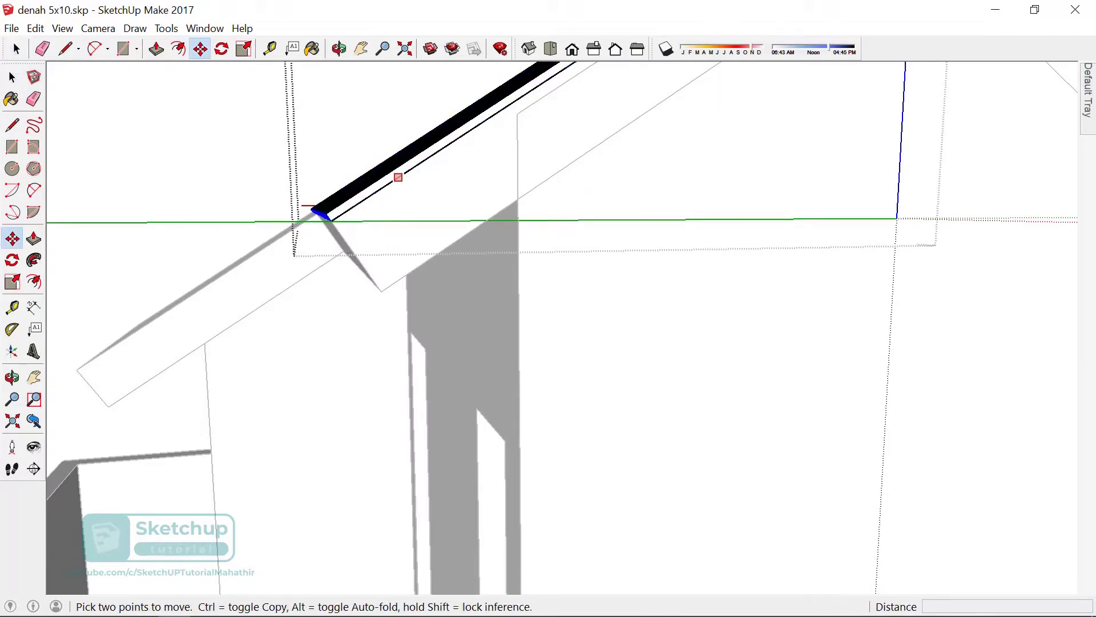
left_click(399, 177)
type("10")
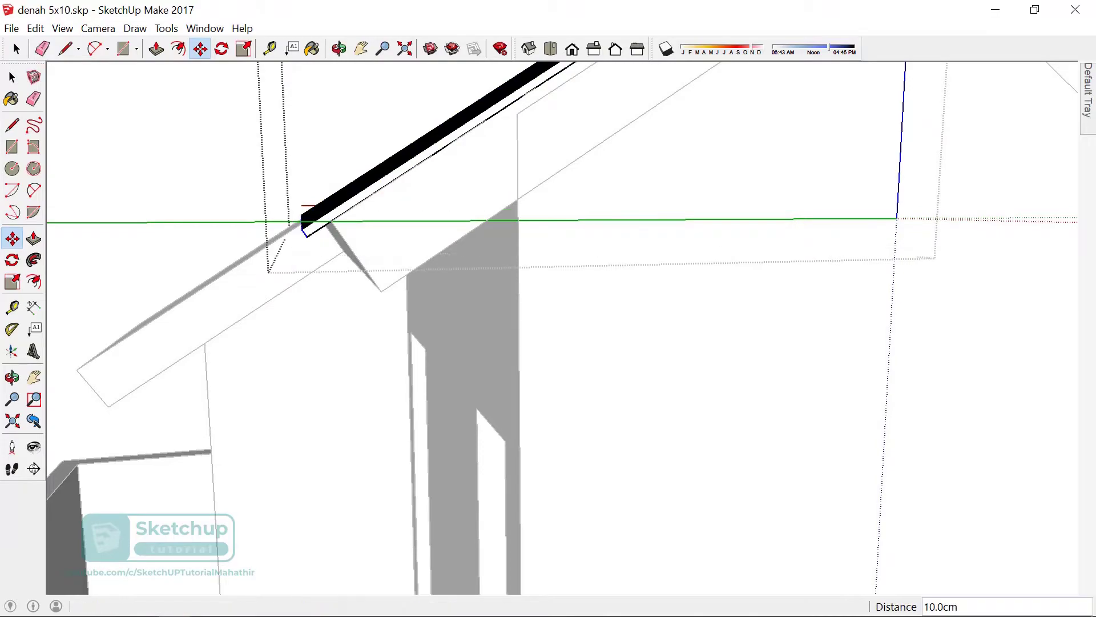
type("x50")
key("Return")
- Place a guide line 8 cm in from the sheet's eave edge
middle_click_drag(374, 192, 657, 324)
scroll(533, 277, "up", 2)
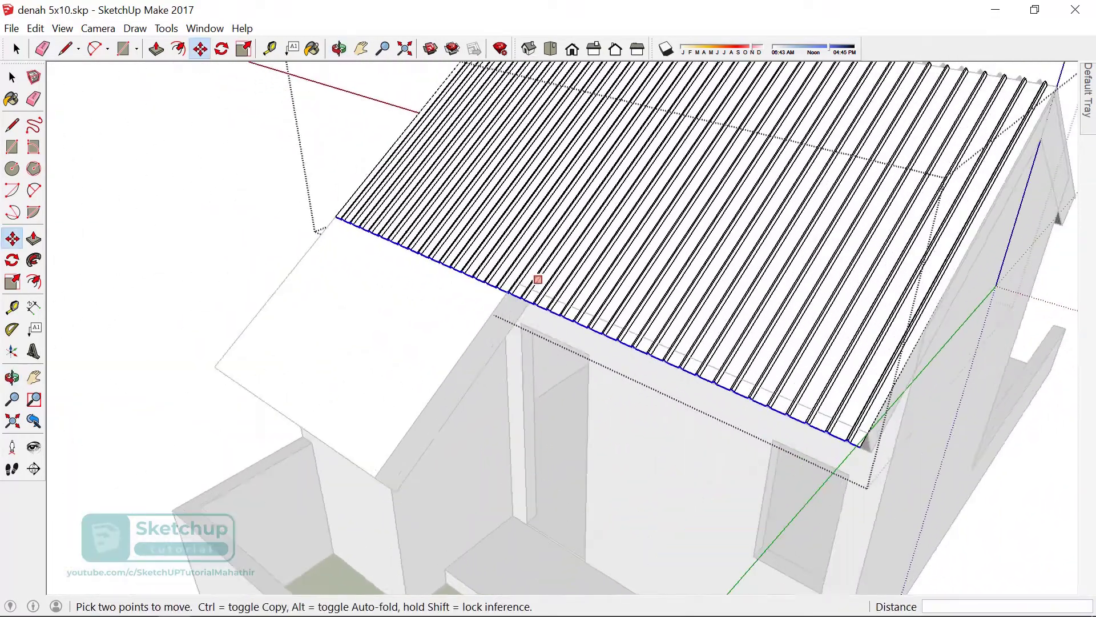
scroll(548, 298, "up", 2)
scroll(534, 304, "up", 2)
middle_click_drag(561, 300, 632, 280)
scroll(631, 280, "down", 3)
scroll(610, 285, "up", 2)
scroll(577, 314, "up", 2)
key("t")
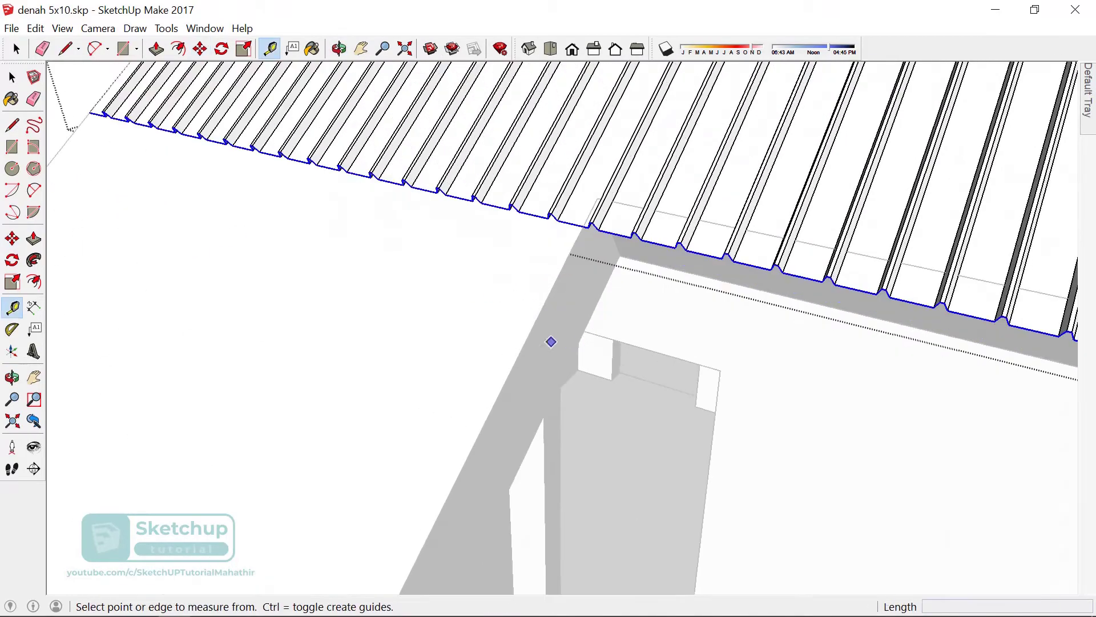
left_click(526, 339)
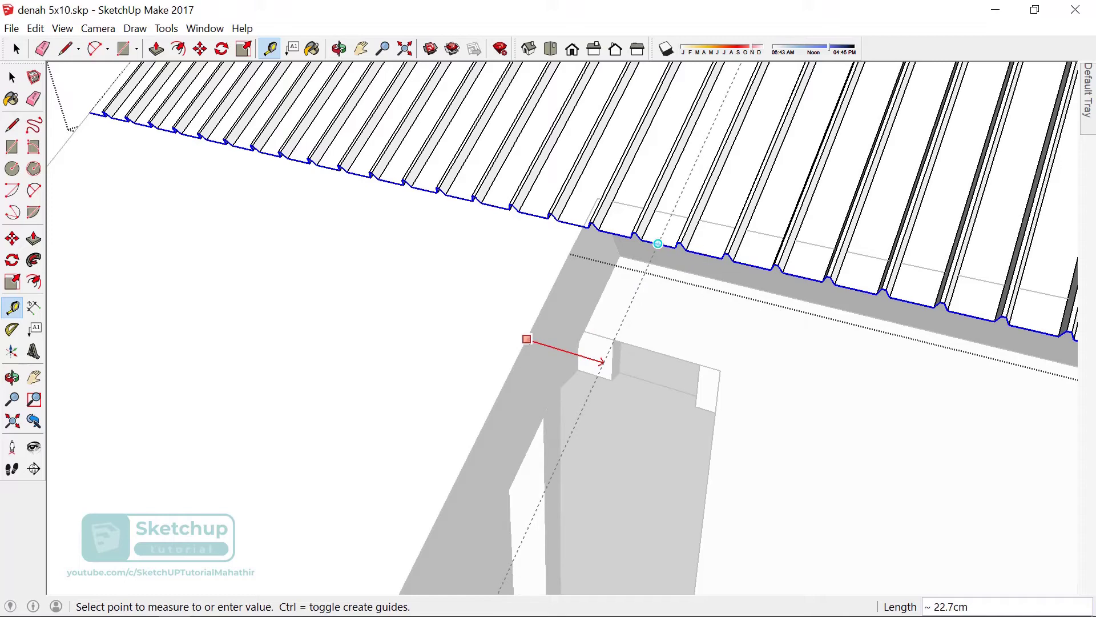
type("8")
key("Return")
- Box-select the sheet geometry along the eave
scroll(658, 244, "down", 2)
scroll(658, 244, "down", 1)
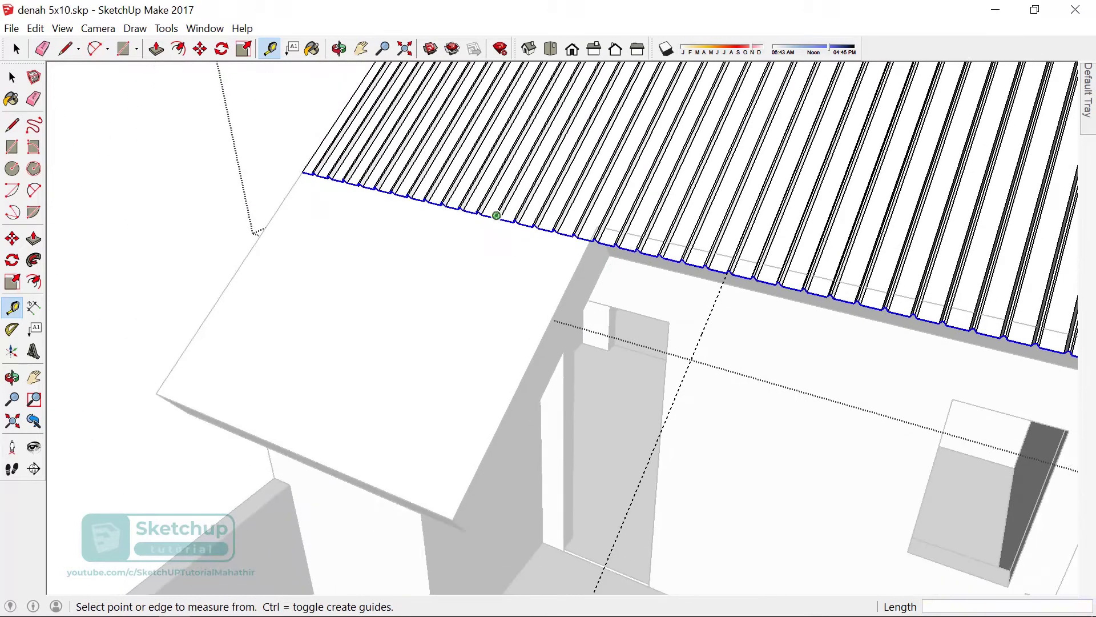
key("space")
left_click_drag(257, 132, 726, 281)
scroll(714, 291, "up", 5)
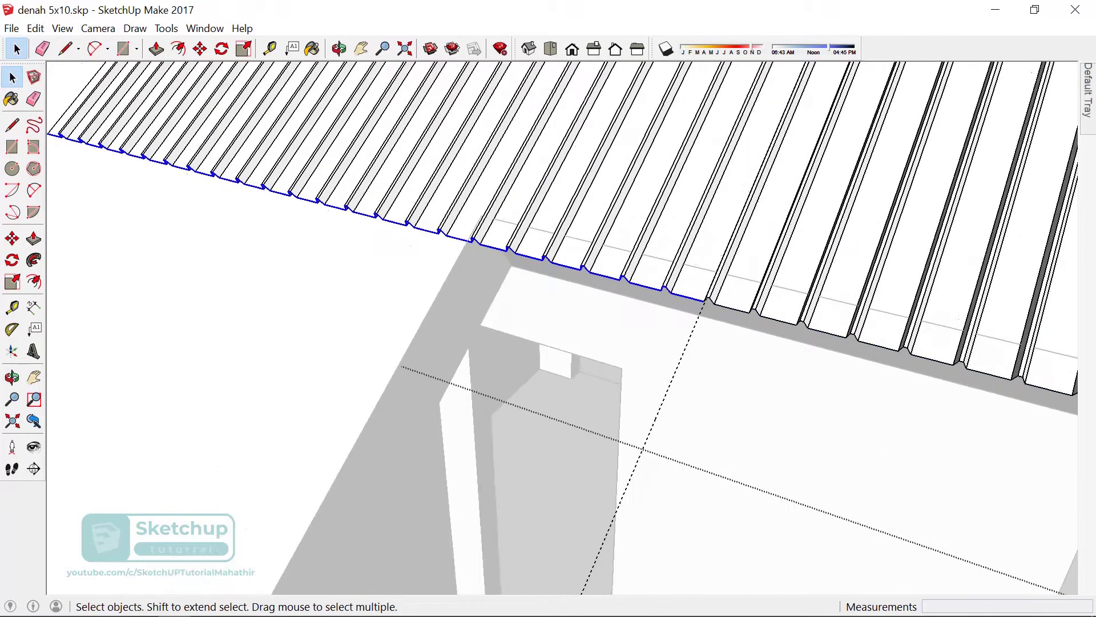
scroll(696, 311, "up", 1)
scroll(696, 311, "up", 1)
scroll(708, 309, "down", 2)
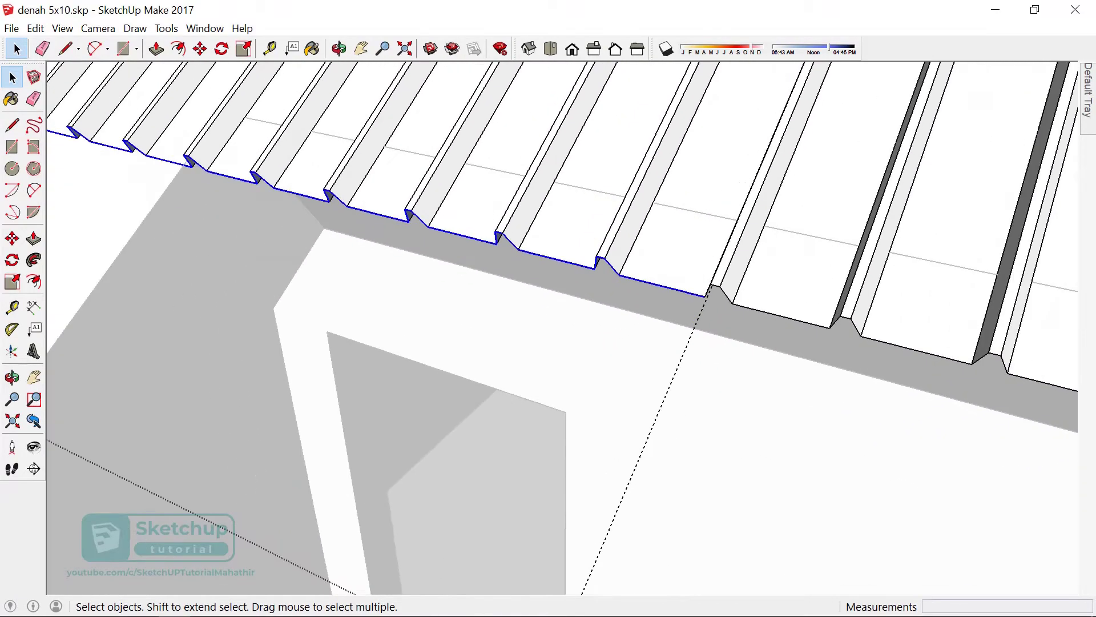
scroll(760, 200, "down", 3)
scroll(671, 222, "down", 3)
scroll(670, 223, "up", 2)
- Move the copied sheets 80 cm down the roof slope from the roof corner
key("m")
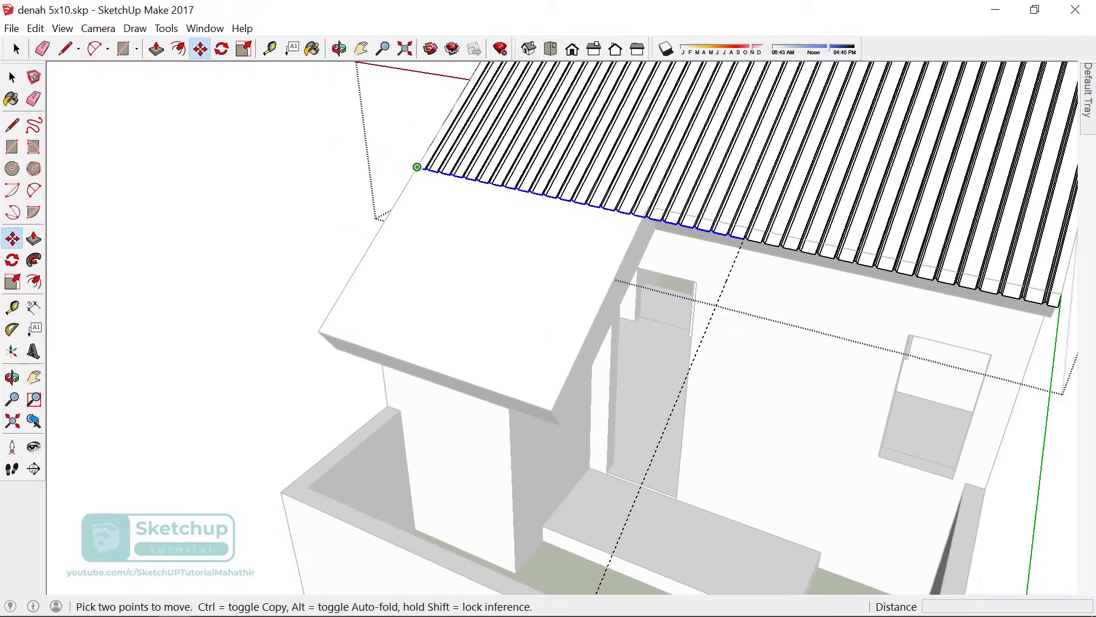
left_click(417, 167)
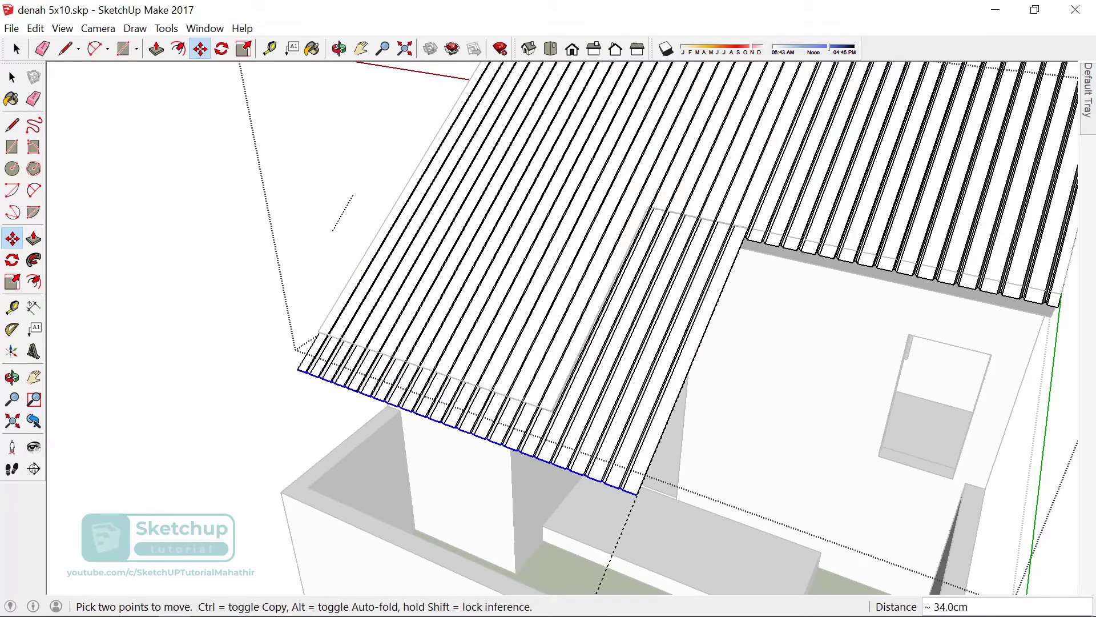
type("80")
key("Return")
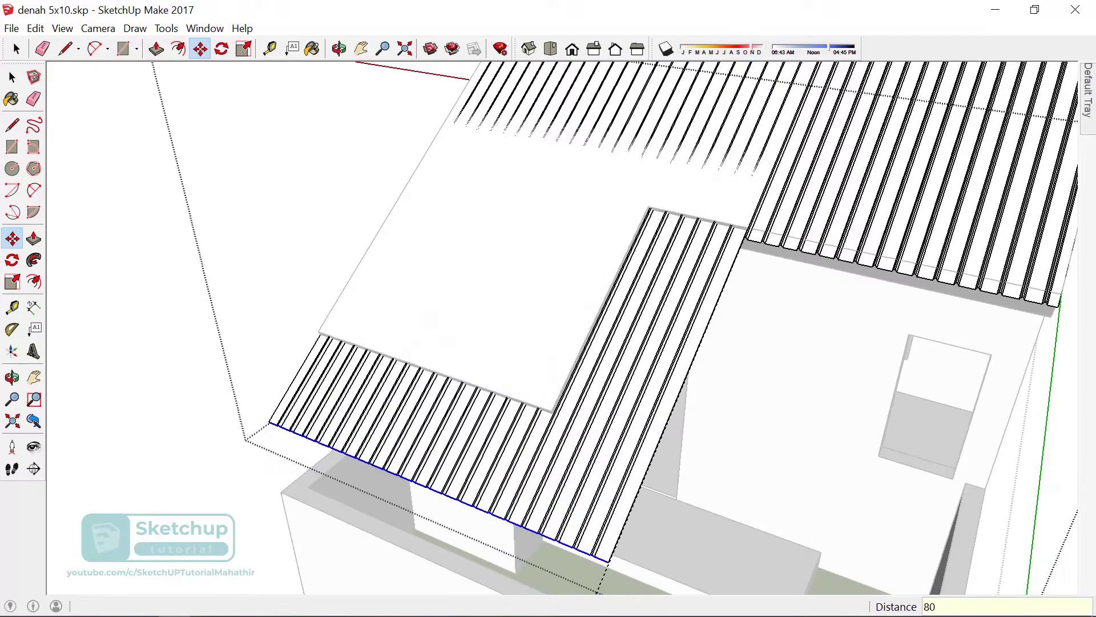
scroll(702, 251, "up", 4)
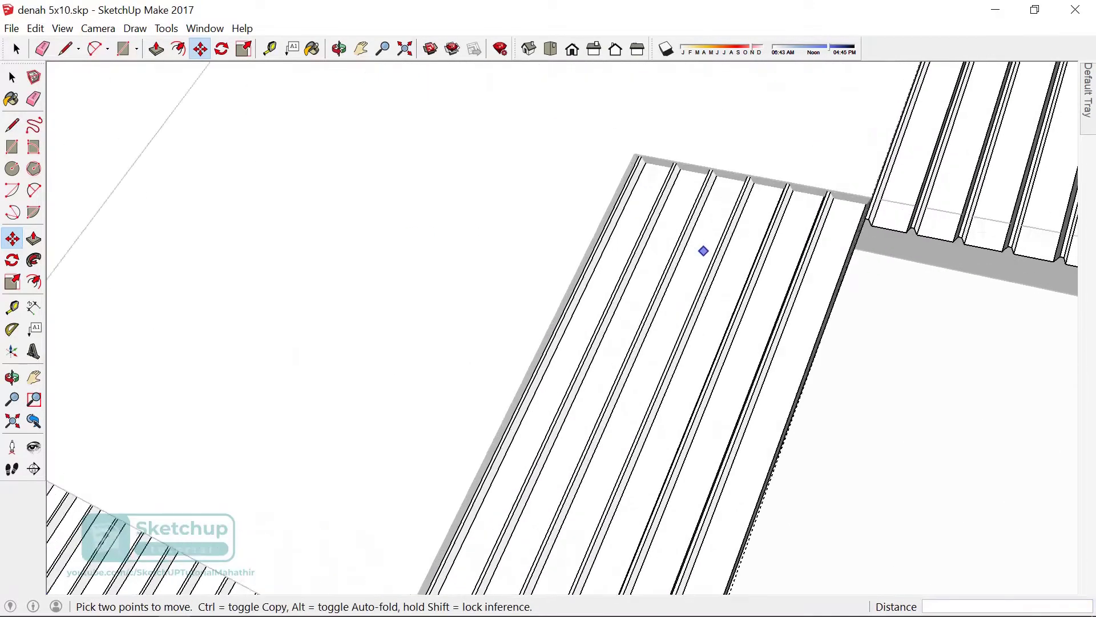
scroll(702, 254, "up", 1)
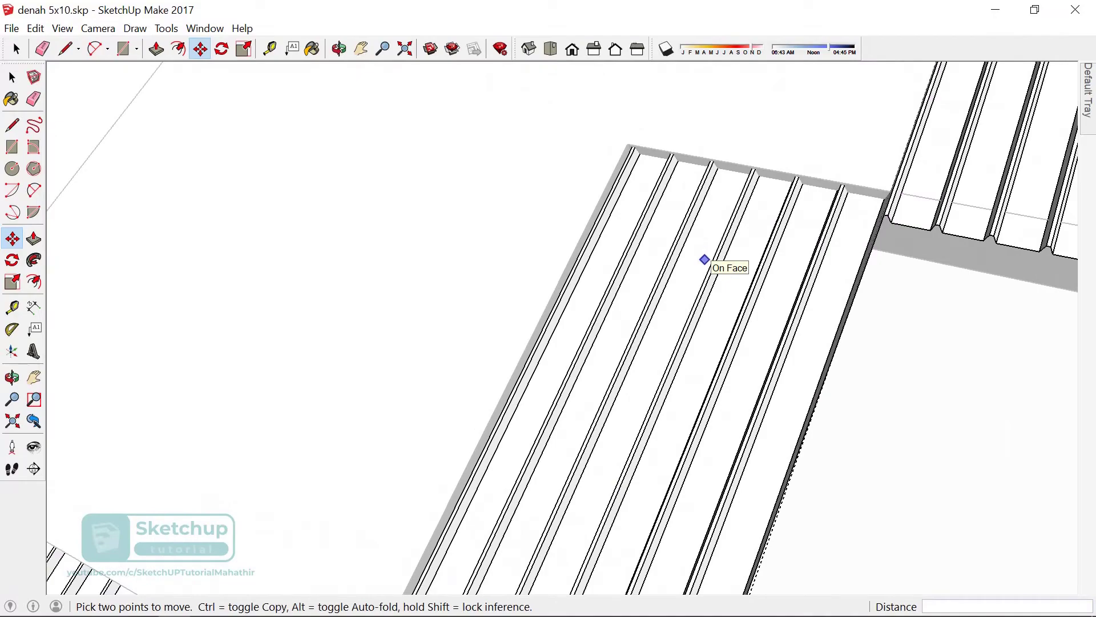
scroll(743, 242, "down", 3)
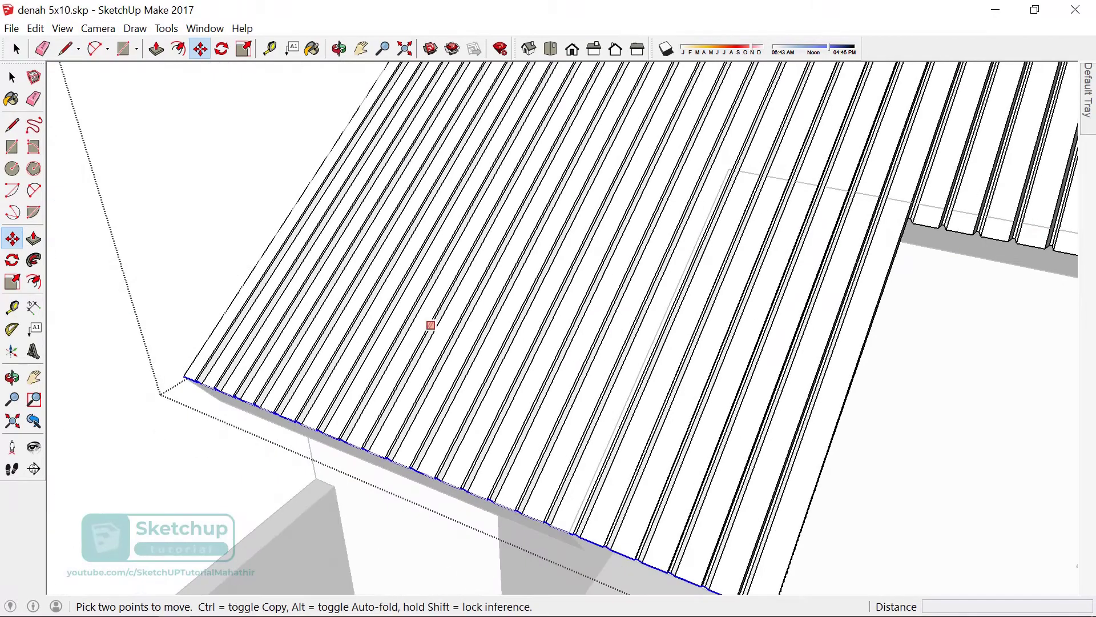
- Nudge the sheet set sideways to align it with the eave
middle_click_drag(466, 311, 870, 283)
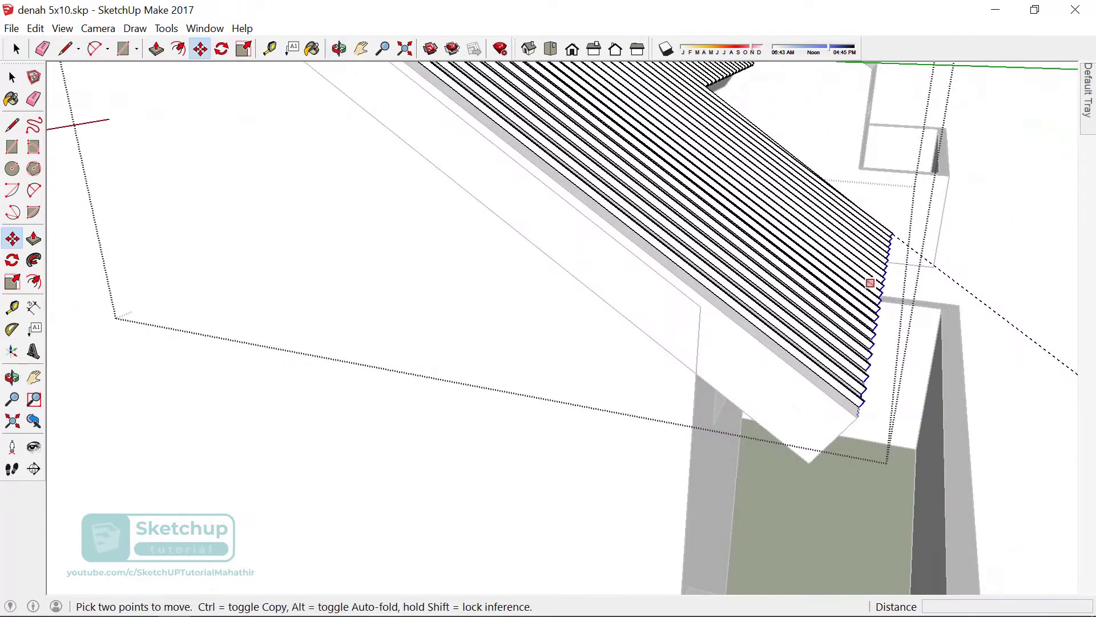
left_click(655, 258)
type("80")
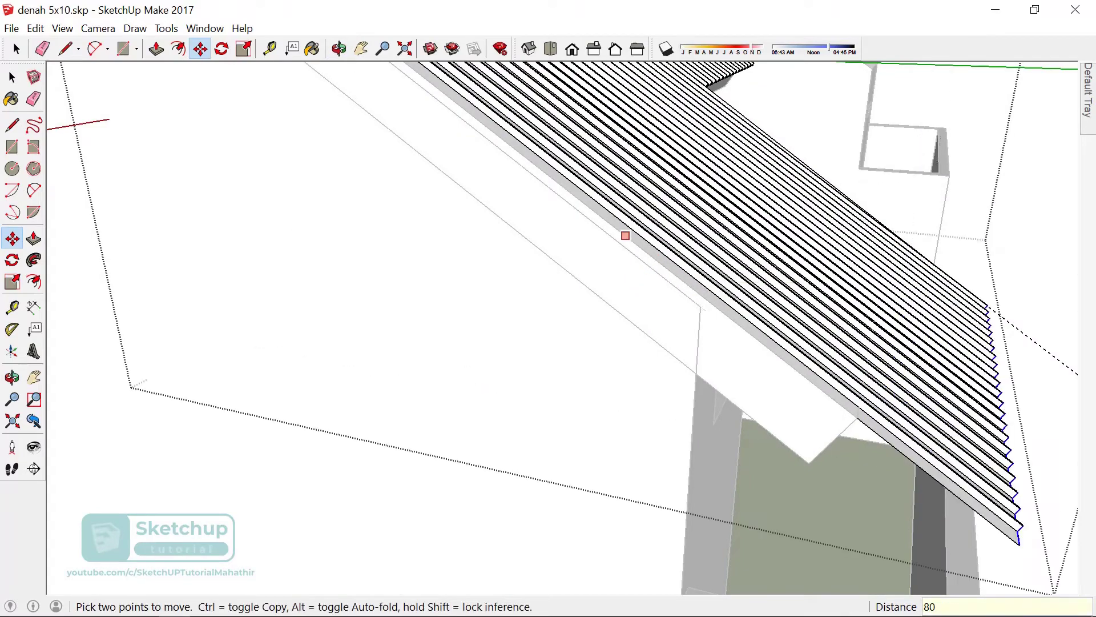
left_click(624, 237)
scroll(624, 237, "down", 2)
scroll(675, 283, "up", 2)
scroll(687, 293, "up", 2)
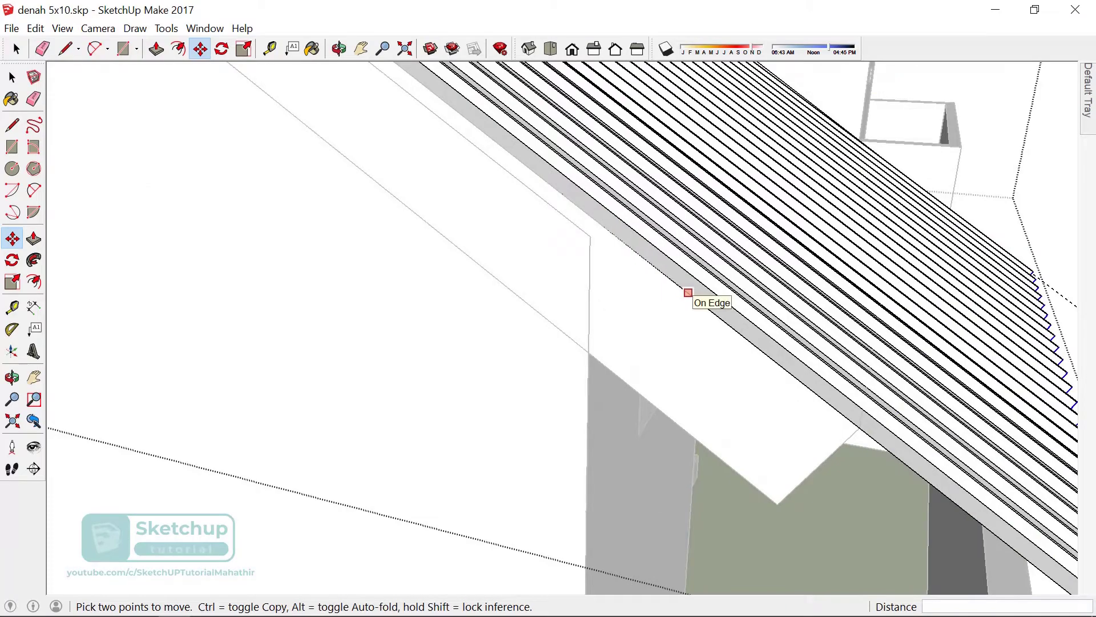
left_click(688, 291)
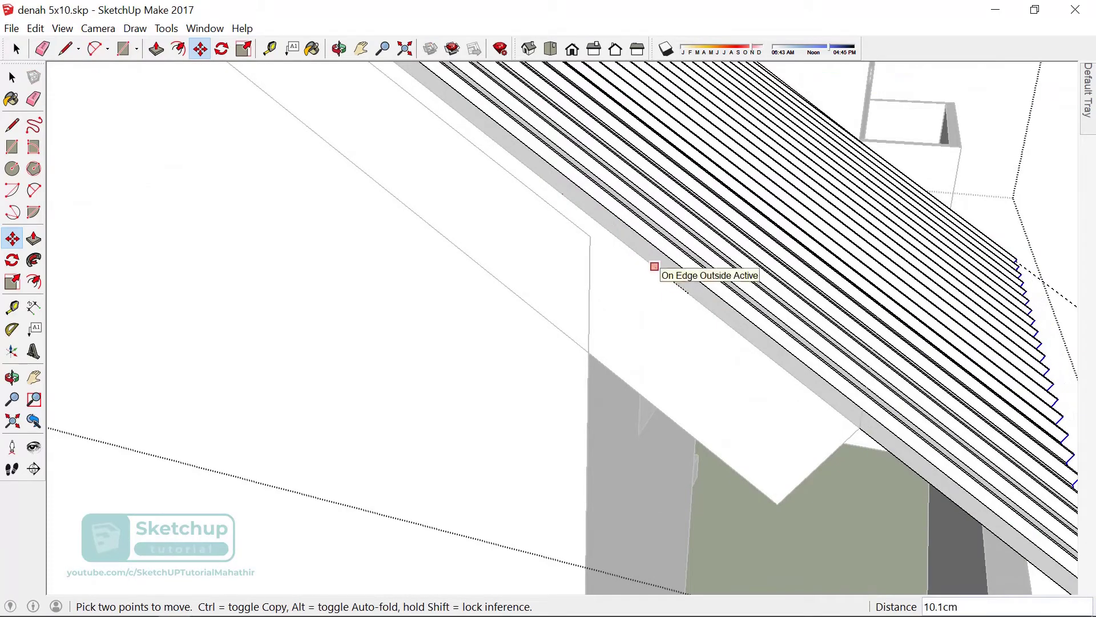
key("Return")
scroll(654, 266, "down", 3)
middle_click_drag(655, 266, 571, 286)
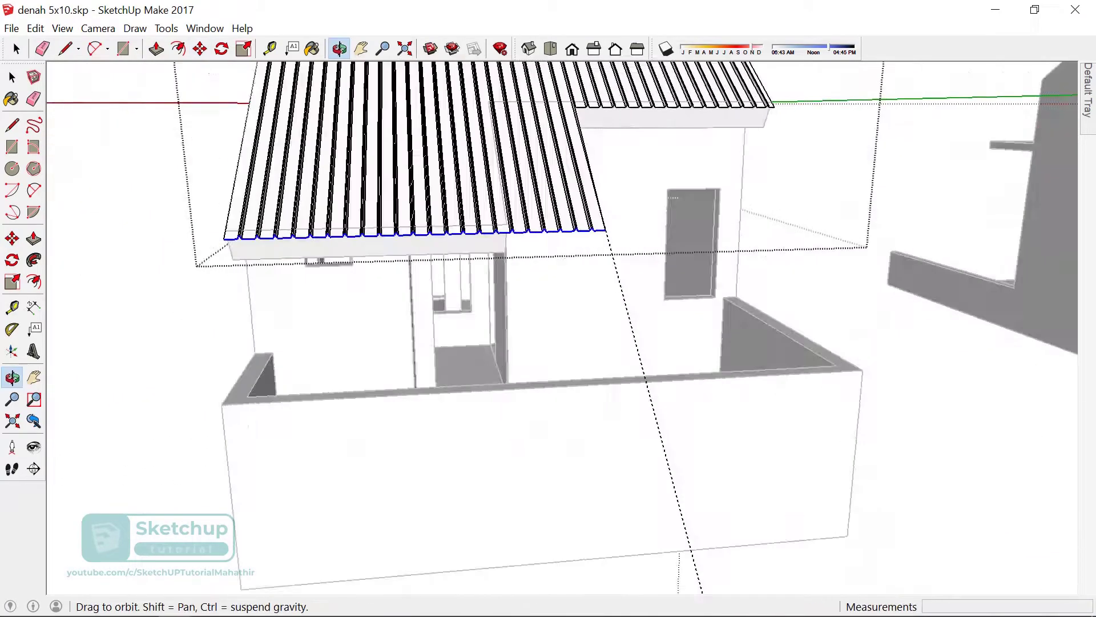
key("m")
middle_click_drag(699, 288, 628, 297)
key("e")
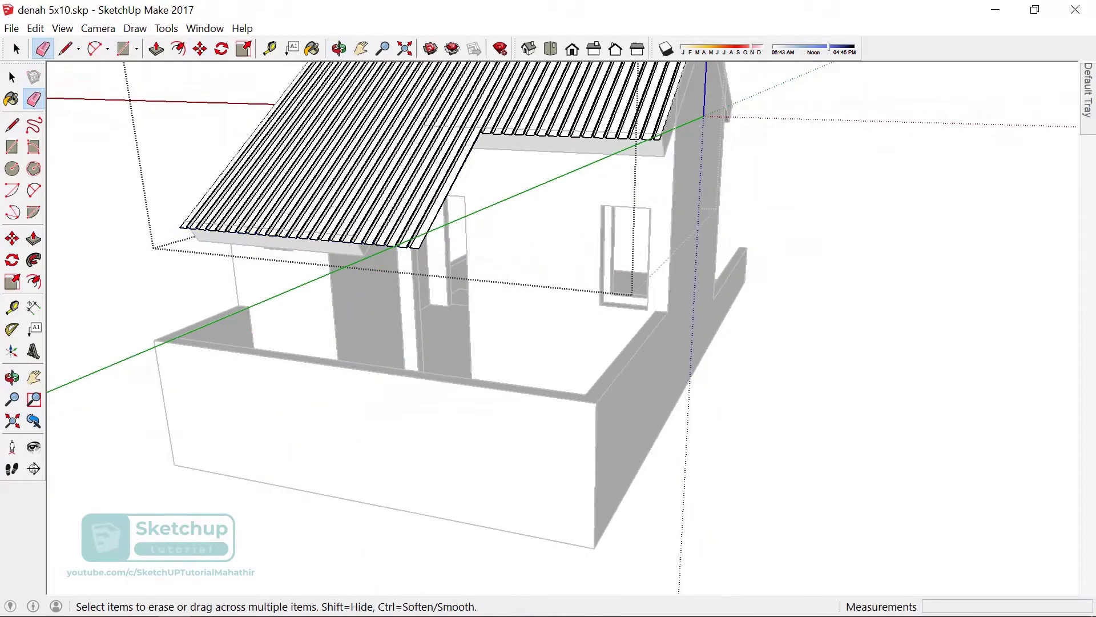
mouse_move(548, 309)
middle_mouse_down()
mouse_move(514, 308)
mouse_move(548, 320)
middle_mouse_up()
key("space")
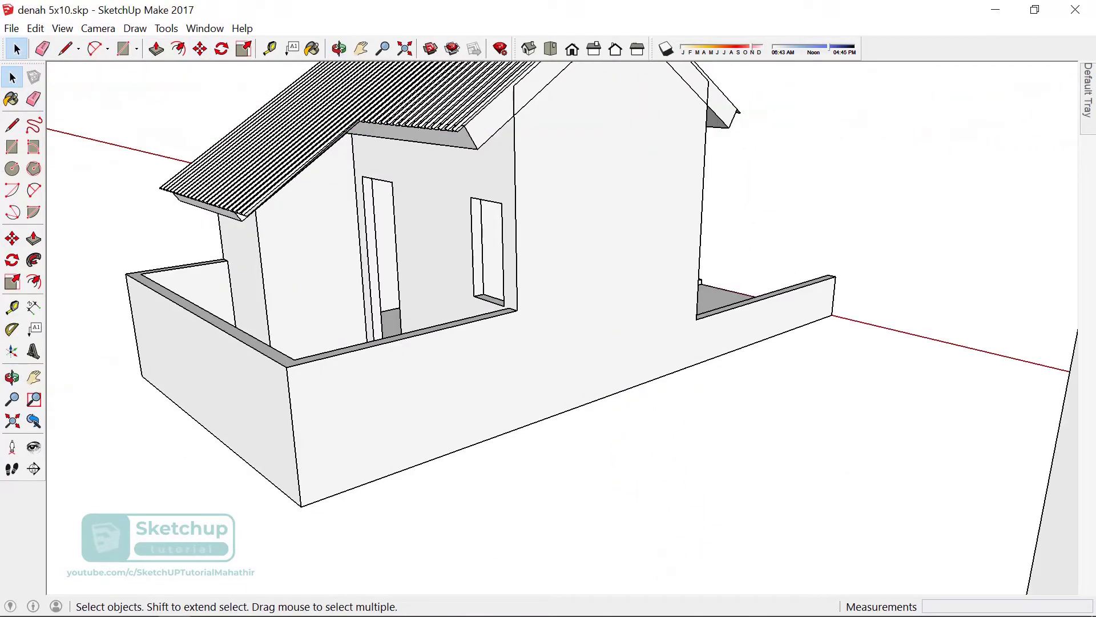
scroll(548, 320, "up", 5)
scroll(548, 320, "down", 5)
left_click_drag(548, 319, 434, 309)
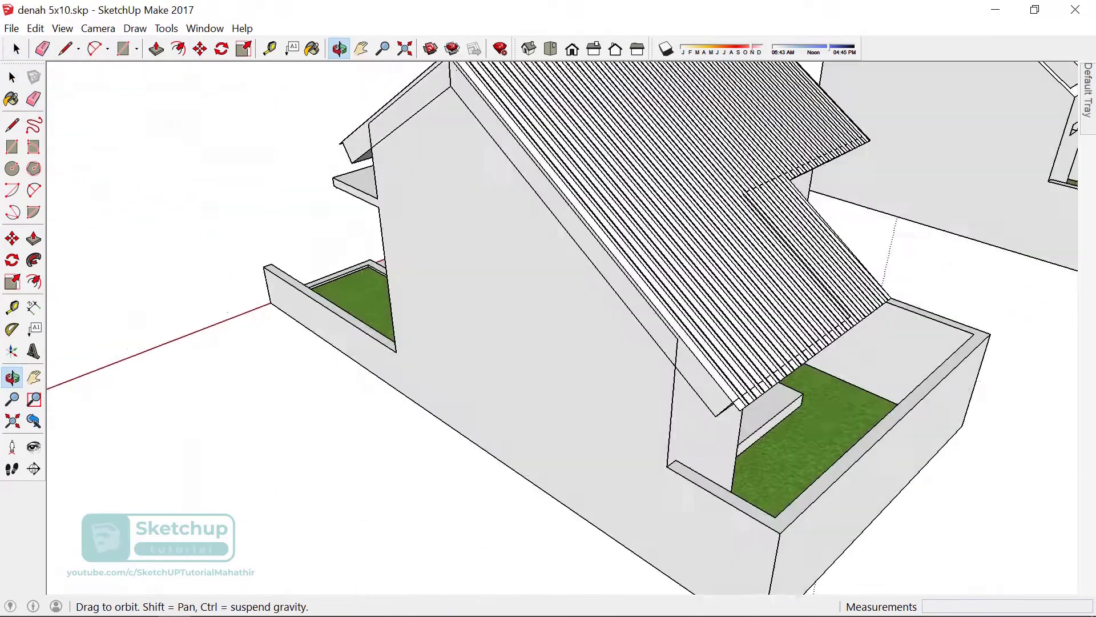
scroll(548, 320, "up", 4)
middle_click_drag(548, 308, 514, 320)
key("space")
scroll(548, 308, "up", 3)
scroll(549, 308, "up", 3)
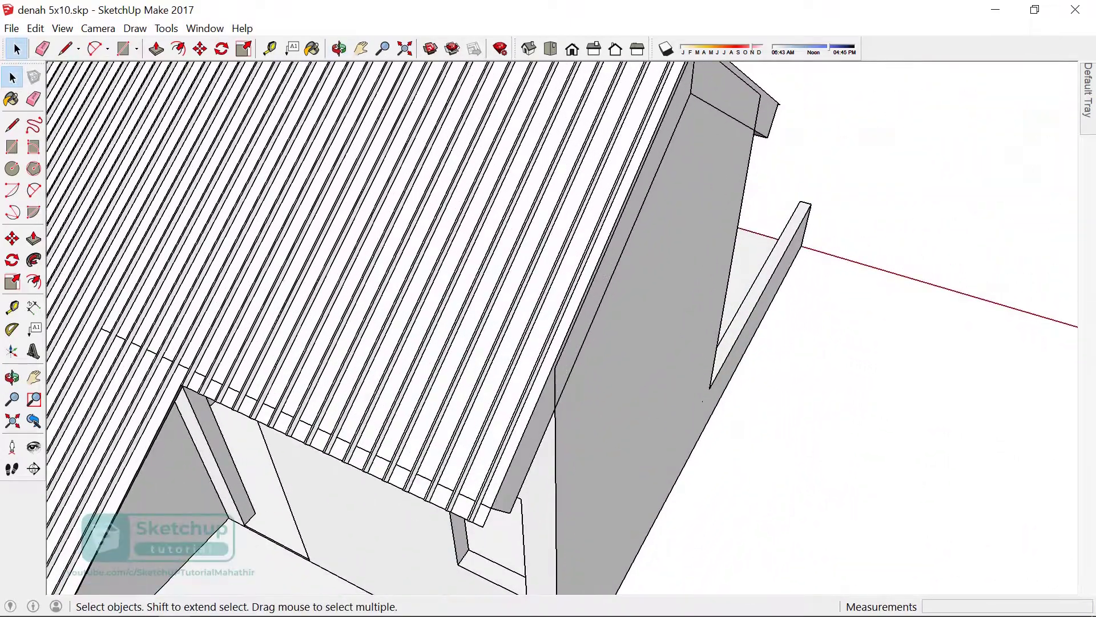
left_click(366, 240)
double_click(366, 240)
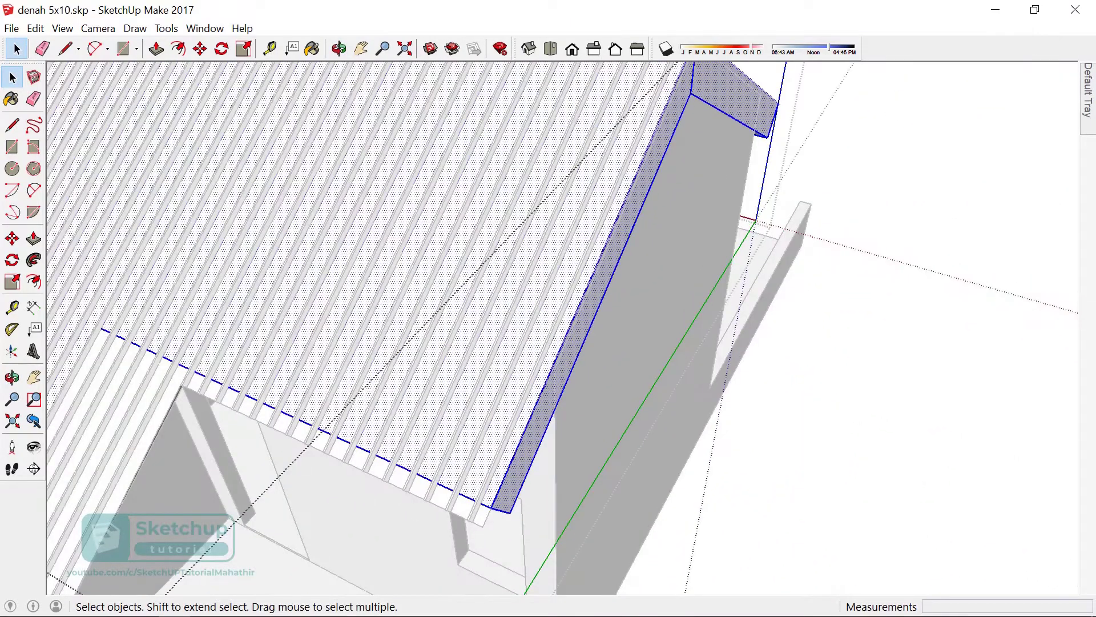
key("Escape")
scroll(548, 308, "down", 3)
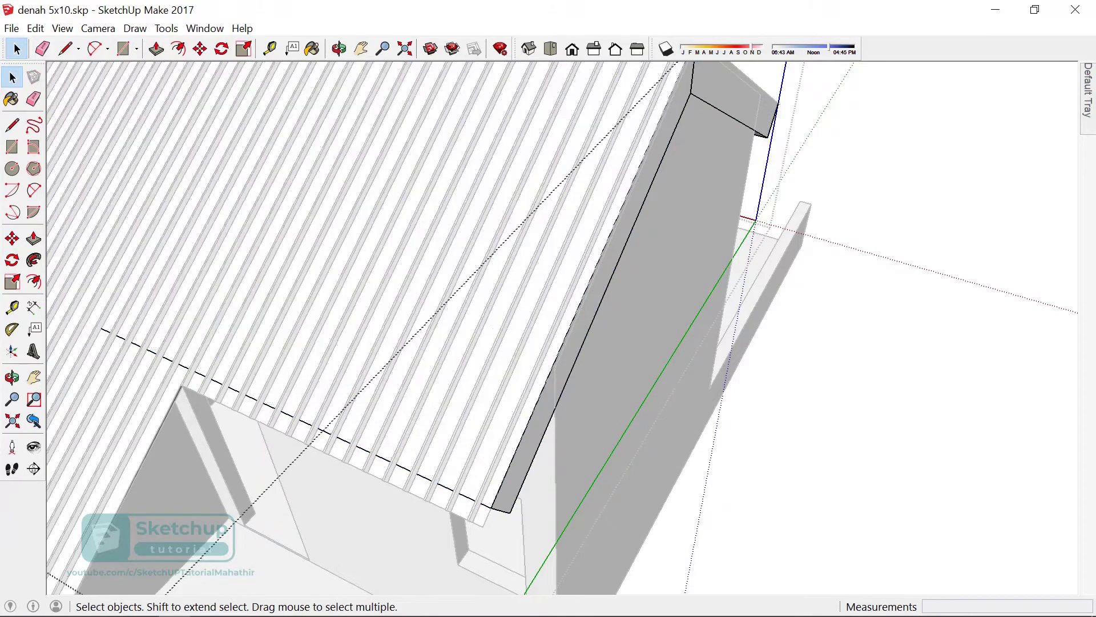
scroll(549, 308, "down", 3)
middle_click_drag(548, 309, 548, 400)
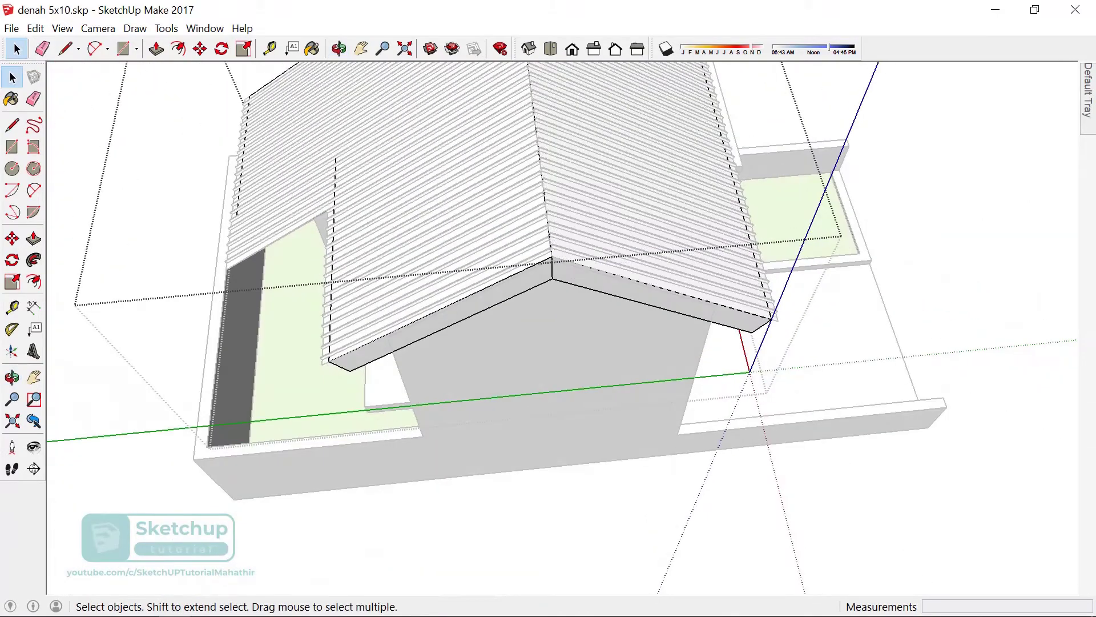
key("Escape")
mouse_move(548, 308)
middle_mouse_down()
mouse_move(606, 365)
mouse_move(662, 400)
middle_mouse_up()
mouse_move(548, 308)
middle_mouse_down()
mouse_move(571, 365)
mouse_move(571, 434)
middle_mouse_up()
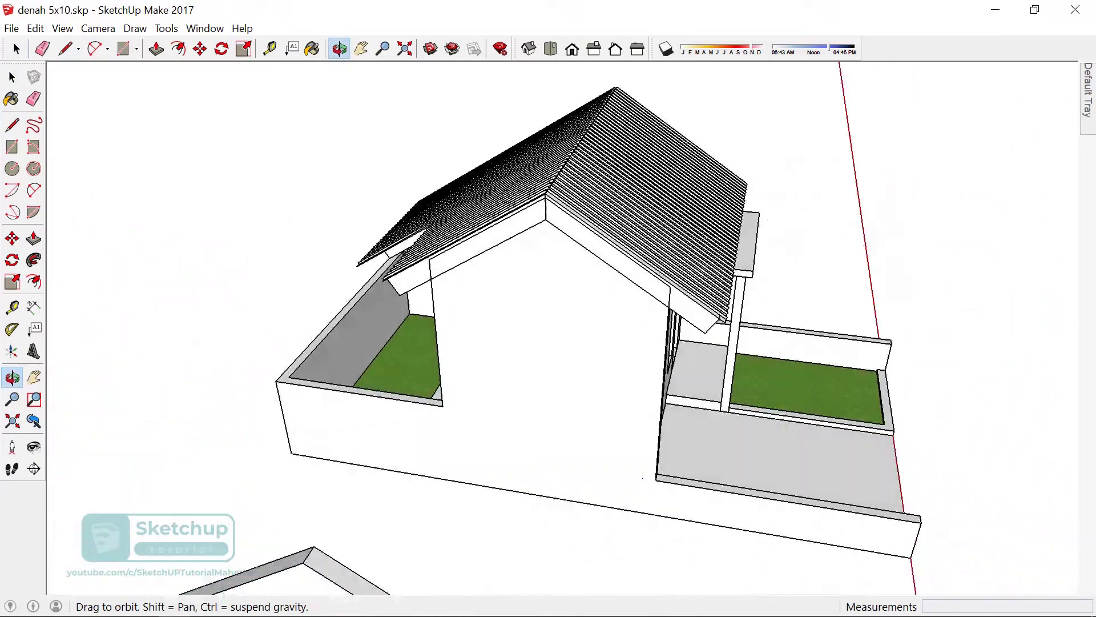
scroll(628, 285, "up", 5)
middle_click_drag(571, 285, 595, 296)
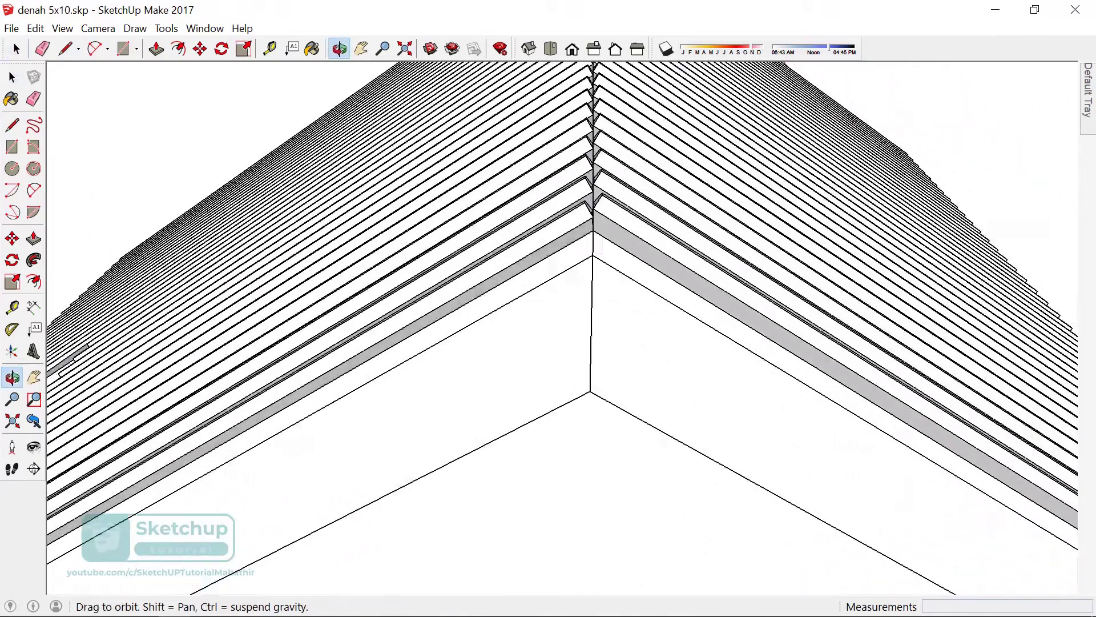
- Place guidelines 20 cm left and right of the gable's ridge edge
scroll(596, 296, "up", 2)
key("t")
left_click(596, 286)
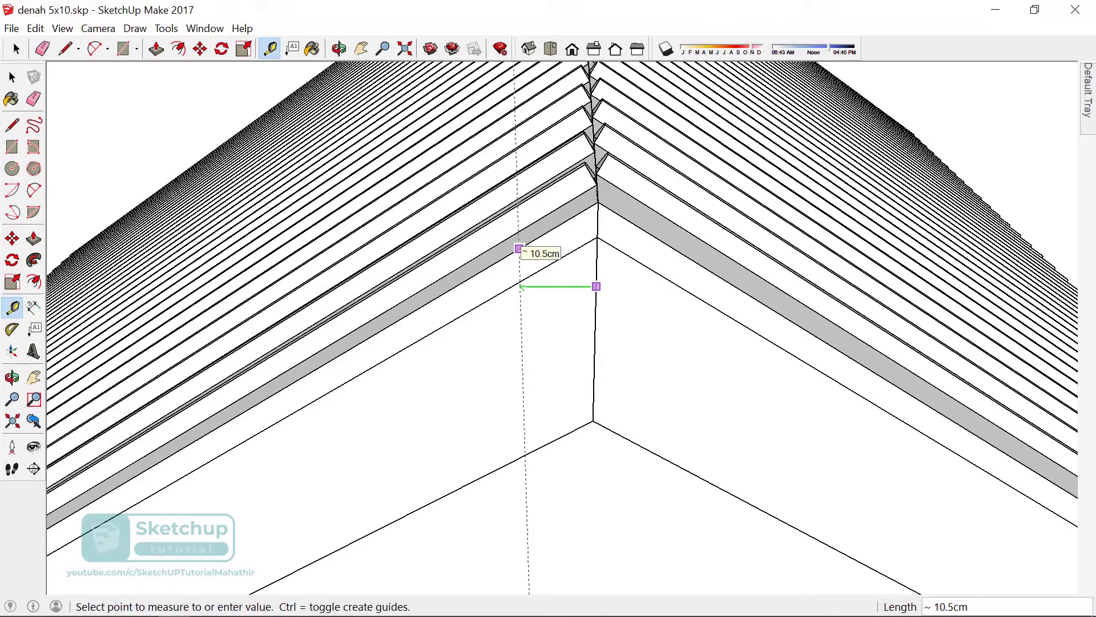
type("20")
key("Return")
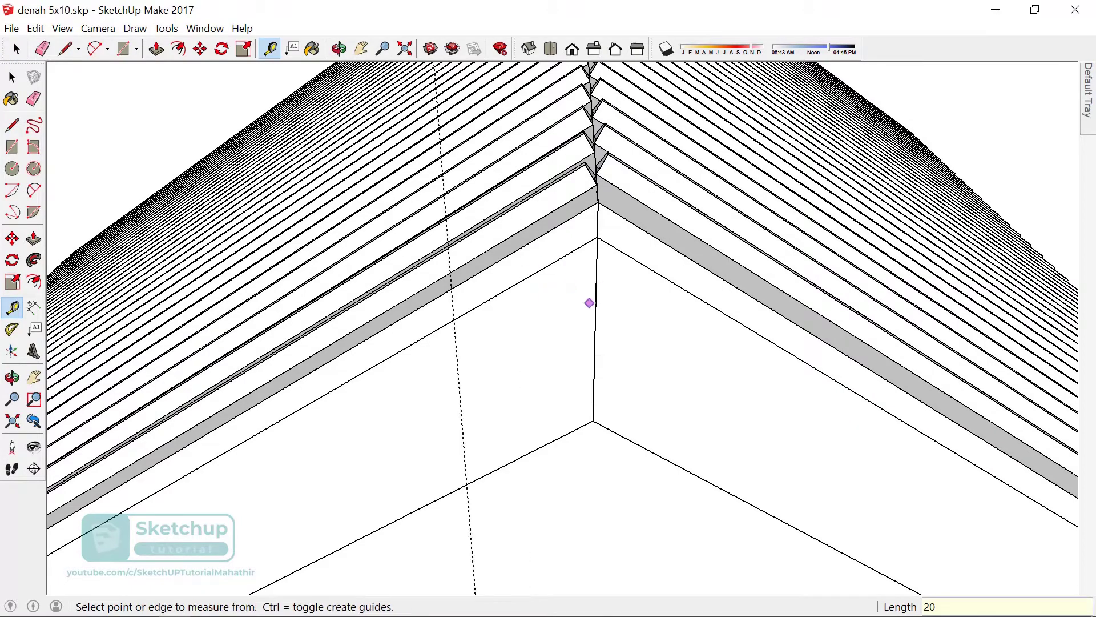
left_click(595, 319)
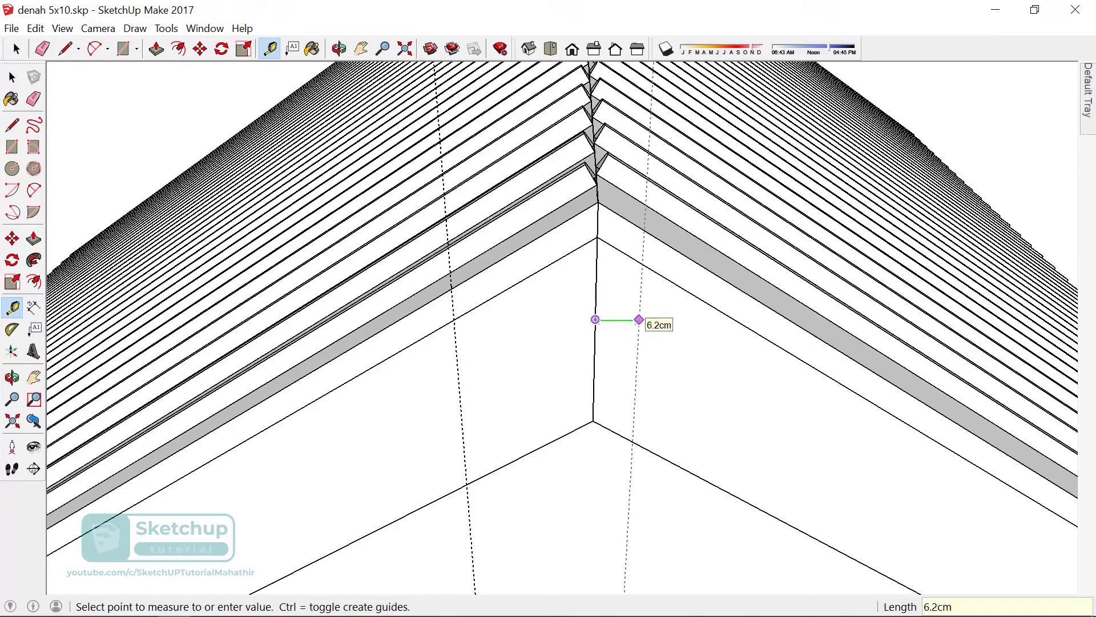
type("20")
key("Return")
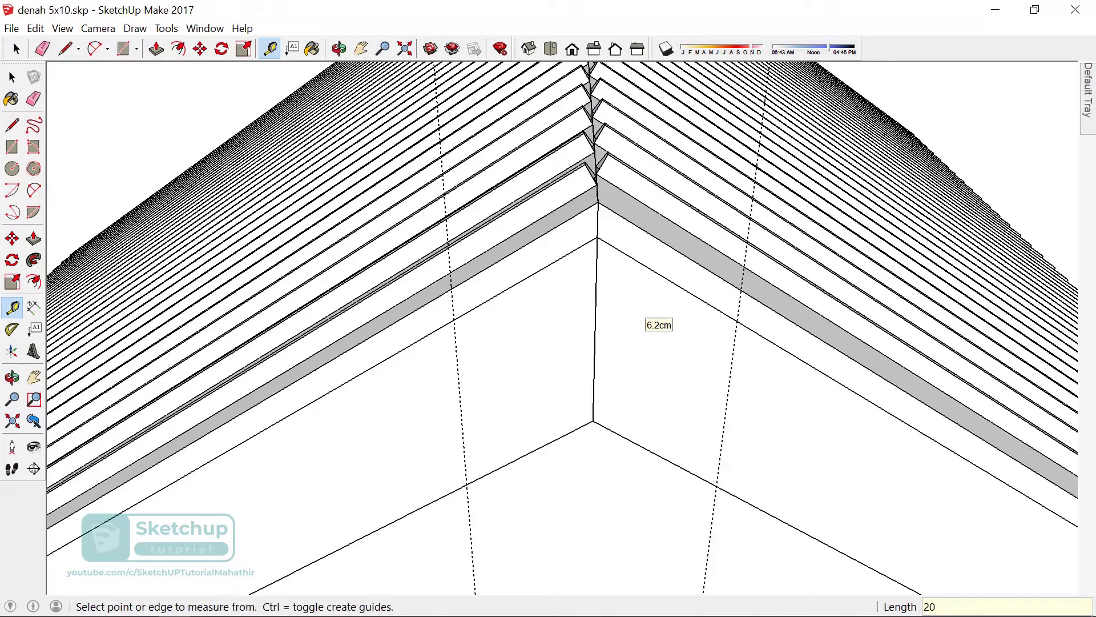
- Draw a line from where the left guideline meets the roof edge
mouse_move(645, 319)
middle_mouse_down()
mouse_move(645, 286)
mouse_move(580, 330)
middle_mouse_up()
key("l")
left_click(452, 258)
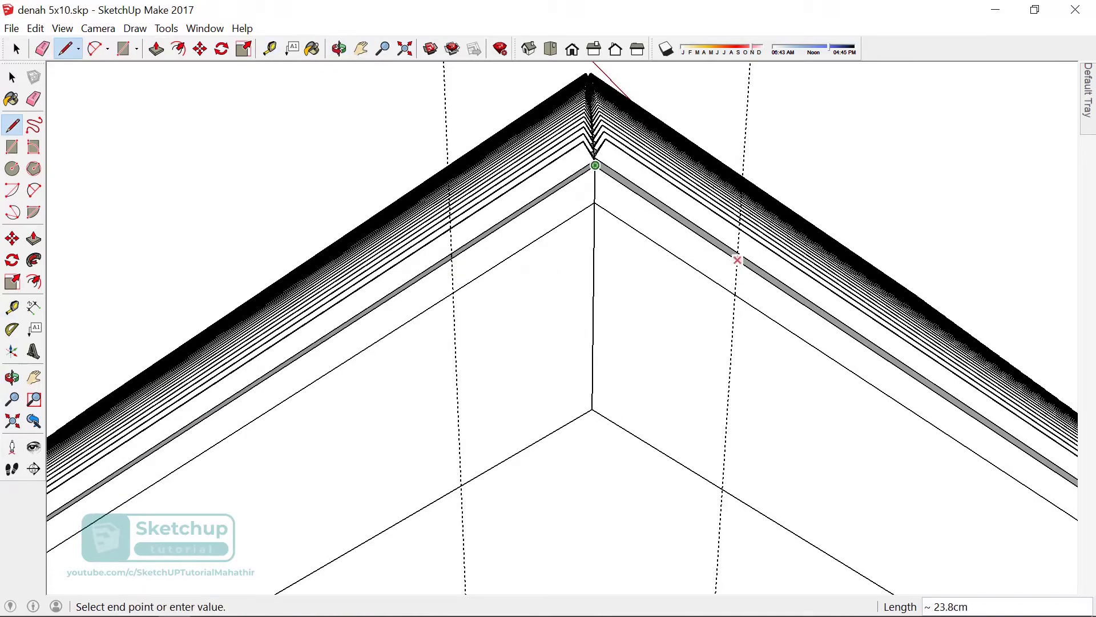
key("Escape")
left_click(595, 202)
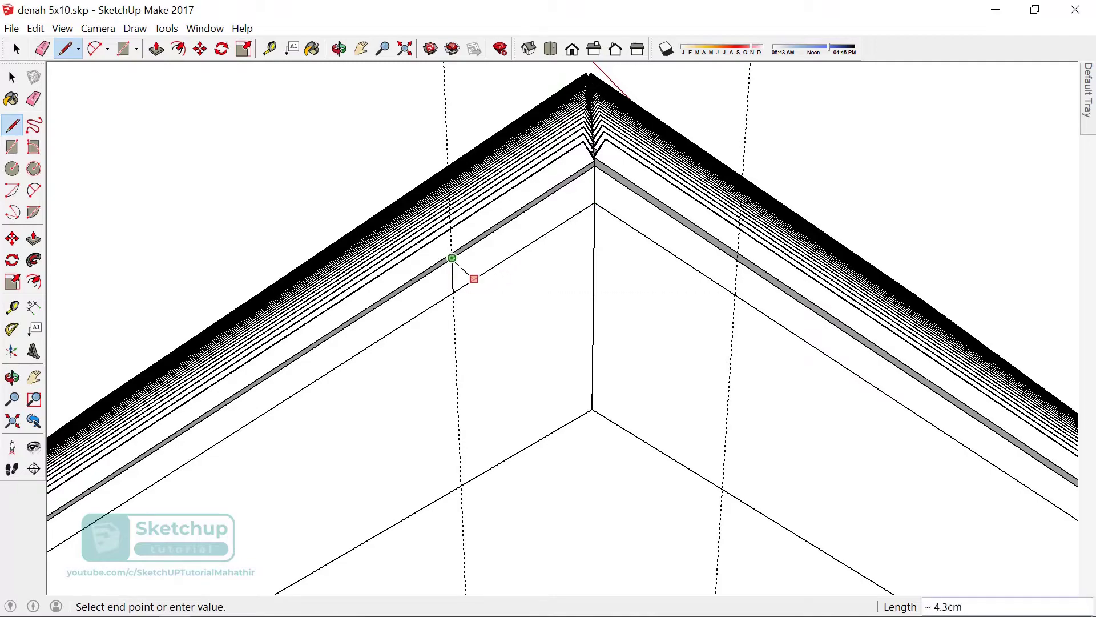
middle_click_drag(472, 276, 435, 352)
- Select all connected corrugated sheet faces on the roof
key("p")
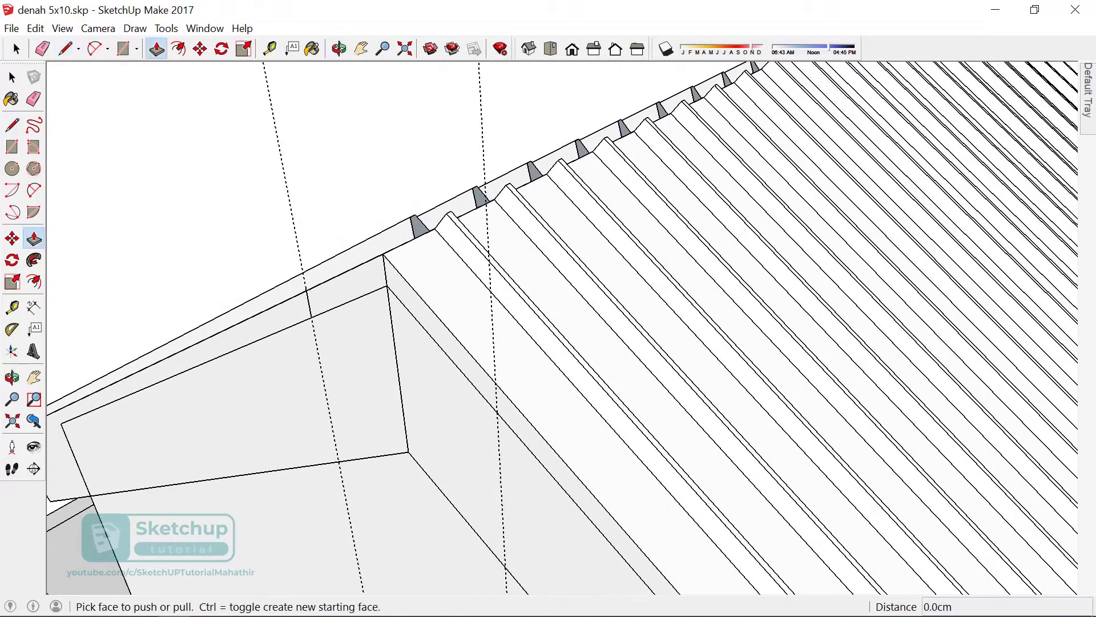
key("space")
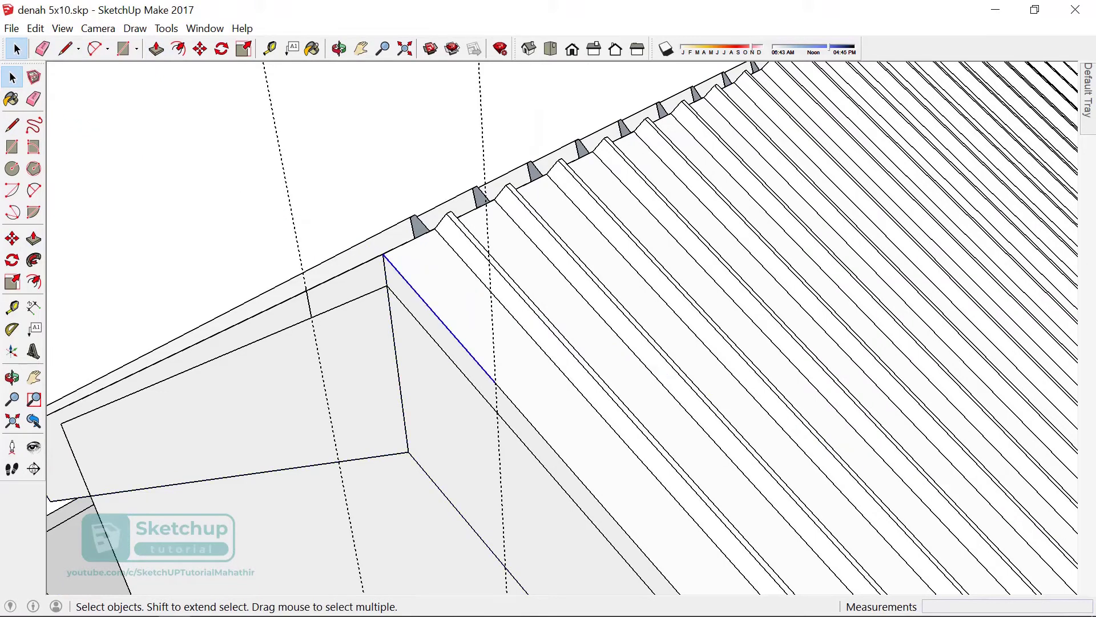
left_click(543, 429)
triple_click(543, 429)
middle_click_drag(548, 319, 537, 342)
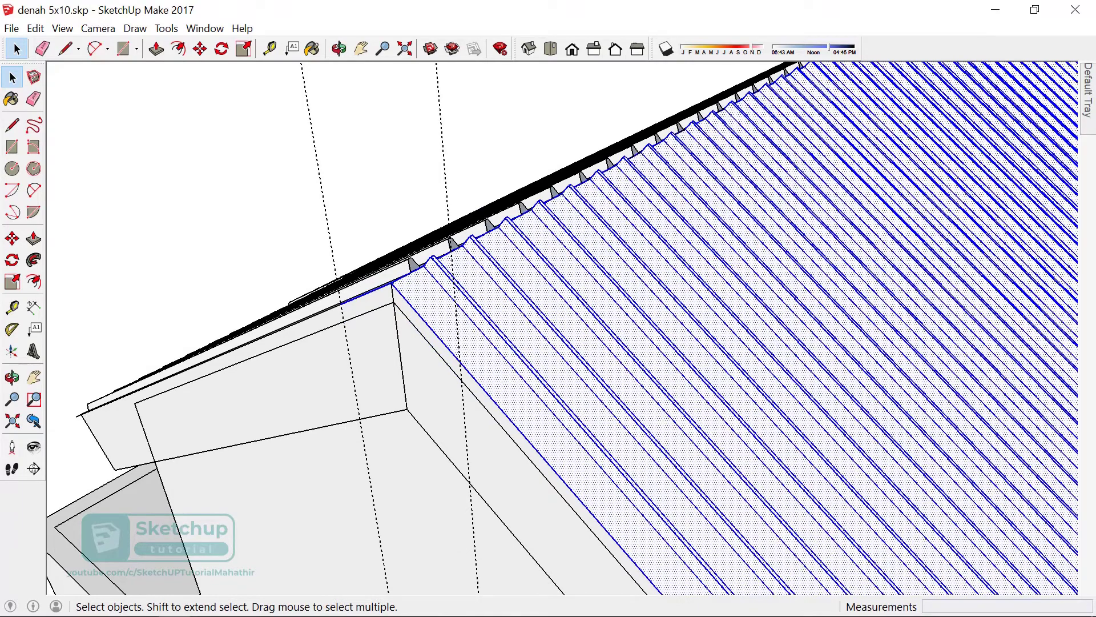
- Group the corrugated roof sheets into a single group
right_click(575, 312)
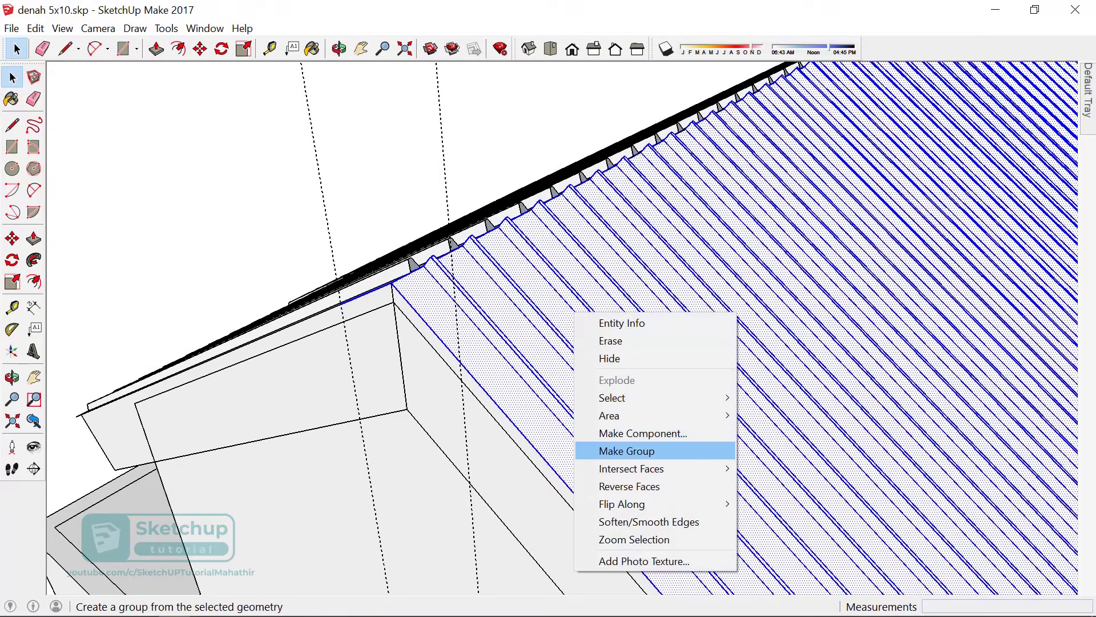
left_click(627, 451)
scroll(377, 246, "up", 3)
- Draw a closed outline at the wall-top corner just beneath the roof edge
key("l")
left_click(376, 244)
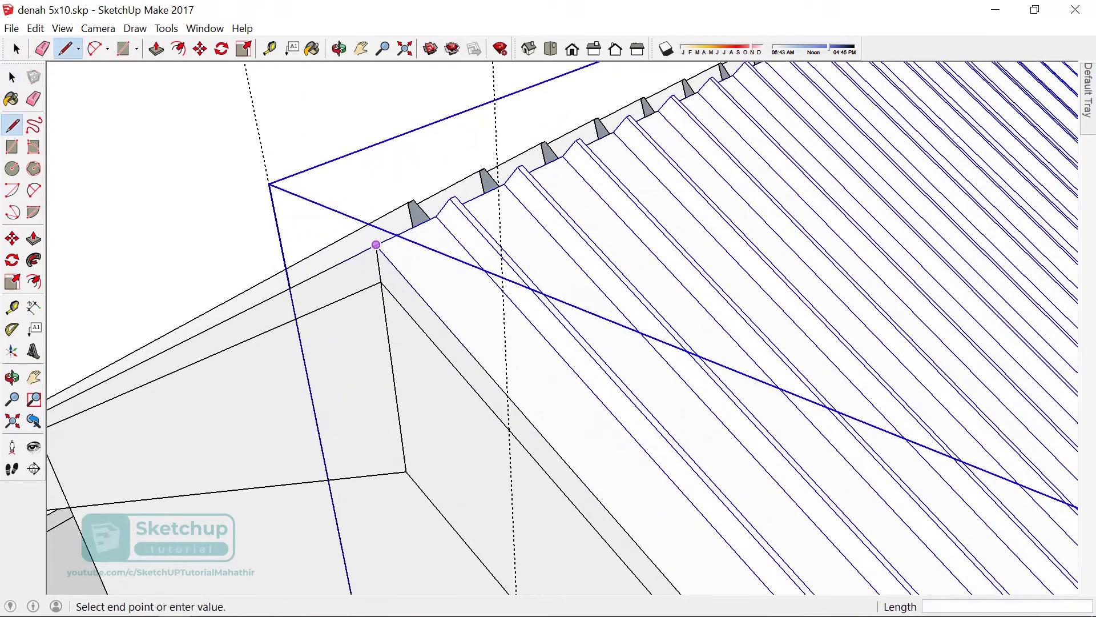
left_click(508, 395)
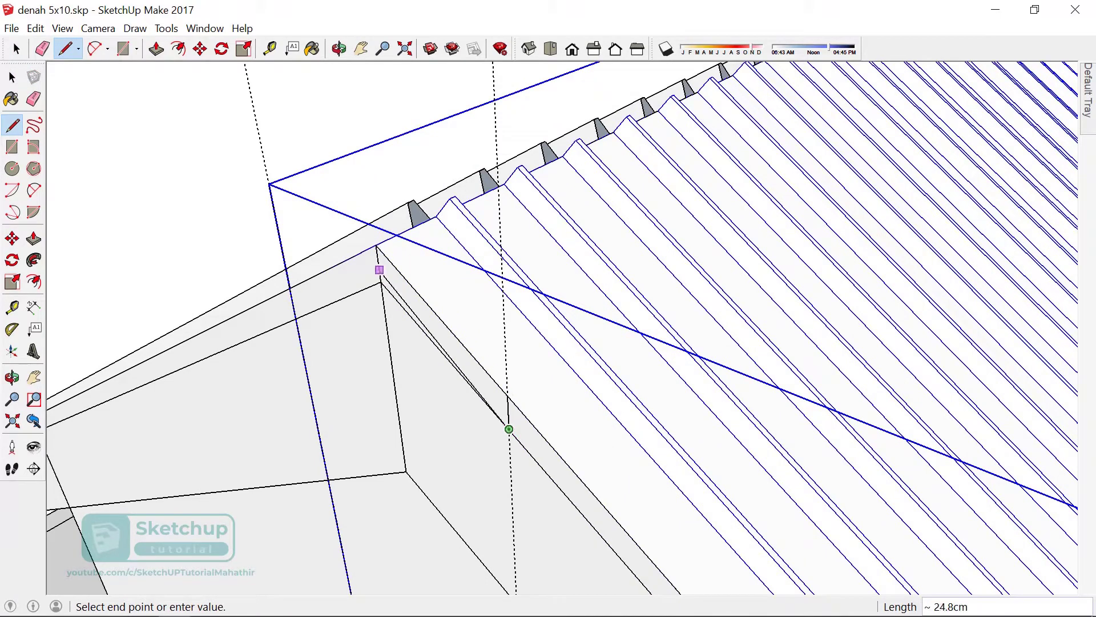
left_click(296, 318)
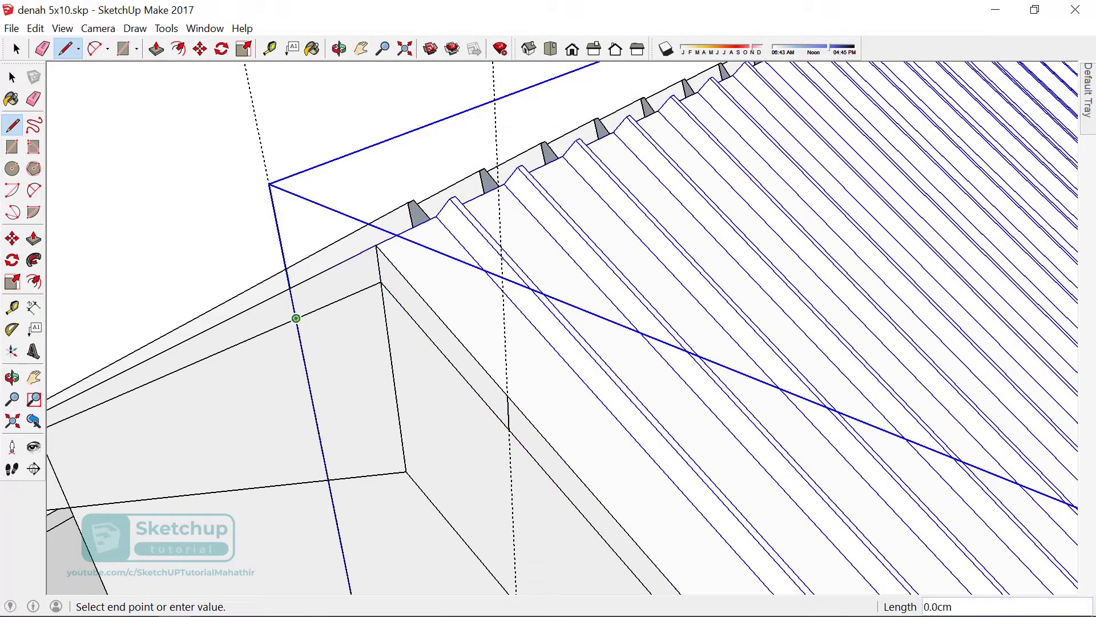
left_click(375, 245)
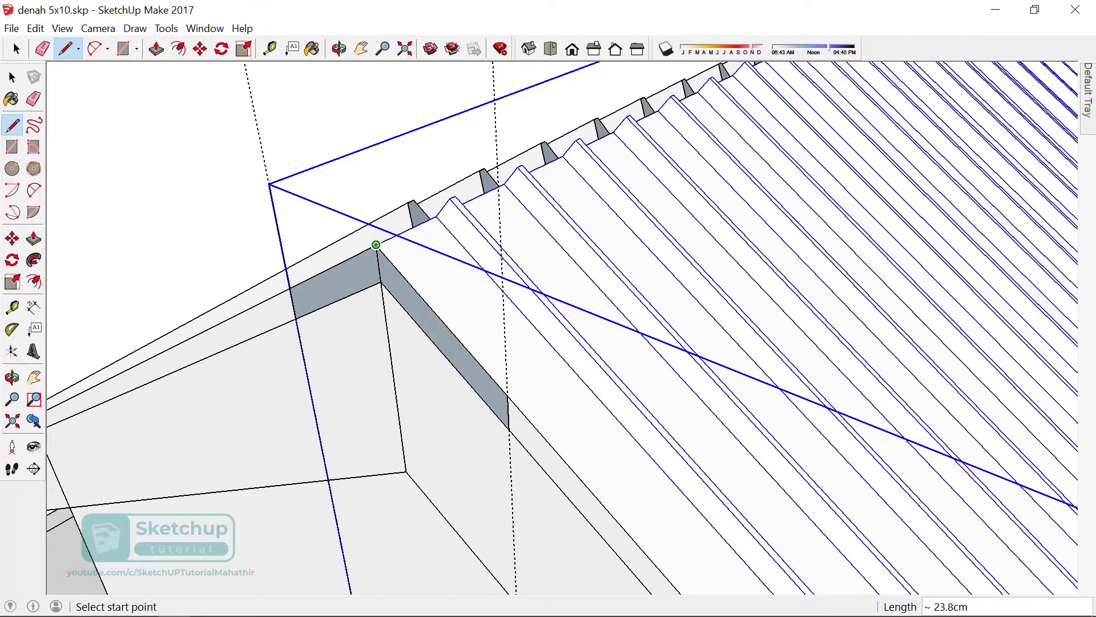
- Push/Pull the new corner face 20 cm, then its side face 35 cm
key("p")
left_click(365, 272)
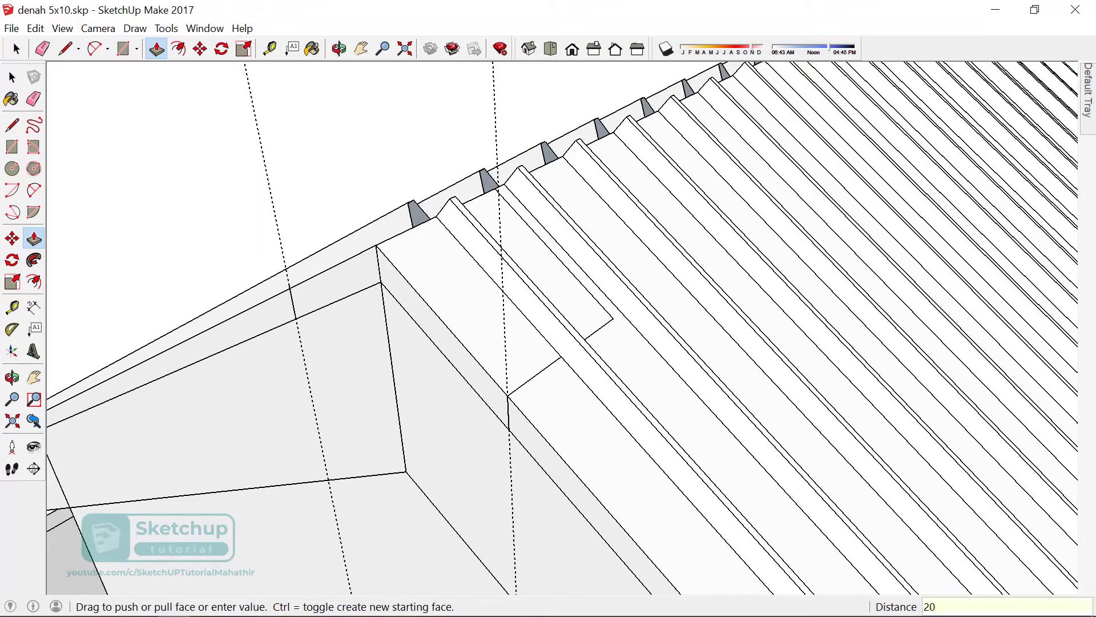
key("Return")
scroll(445, 343, "up", 1)
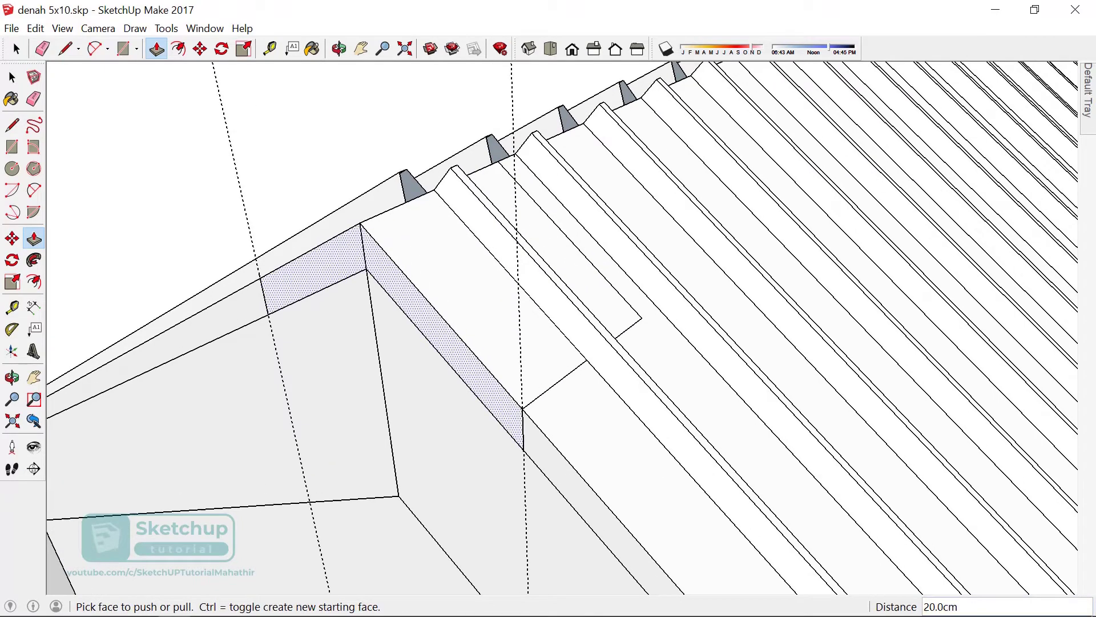
left_click(446, 344)
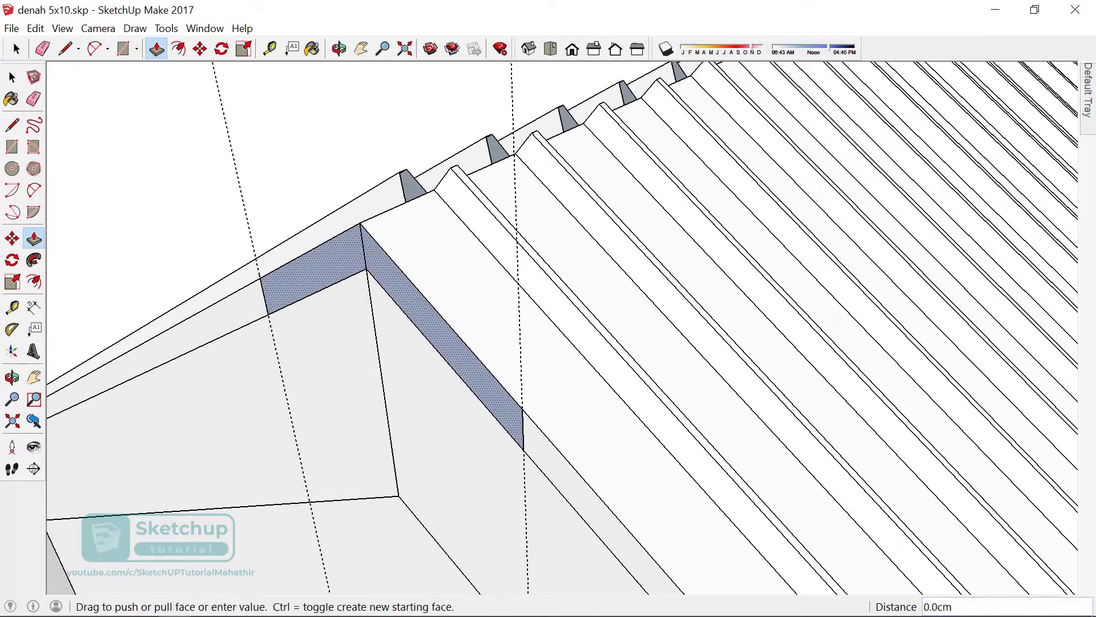
scroll(550, 186, "down", 1)
scroll(550, 187, "down", 1)
type("35")
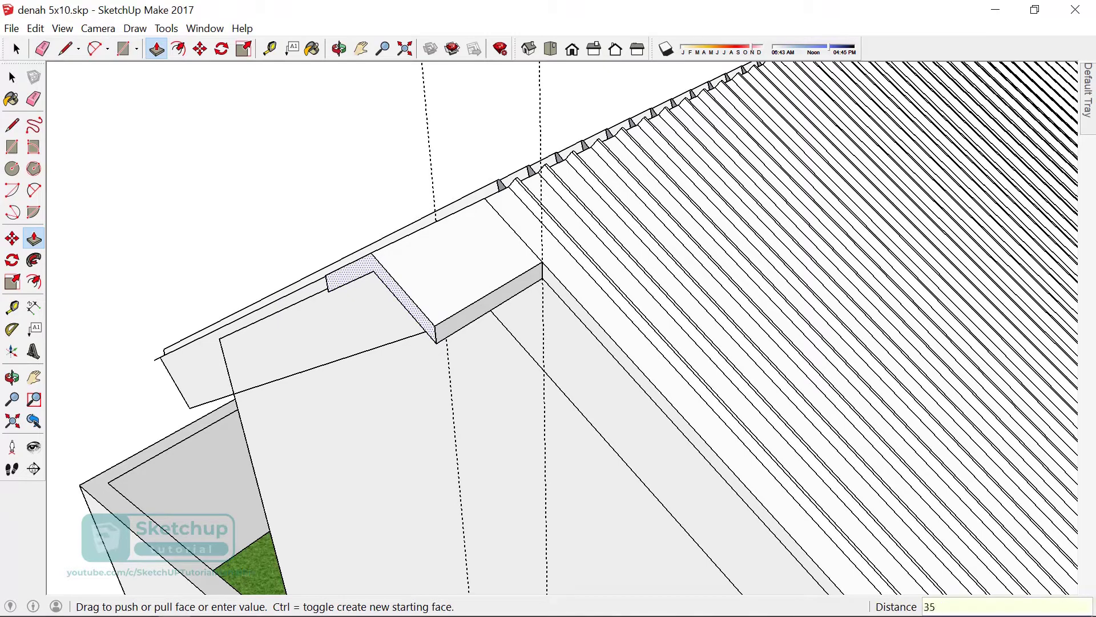
key("Return")
- Extrude the dotted side face 5 cm and two front strips 3 cm each
scroll(360, 332, "up", 1)
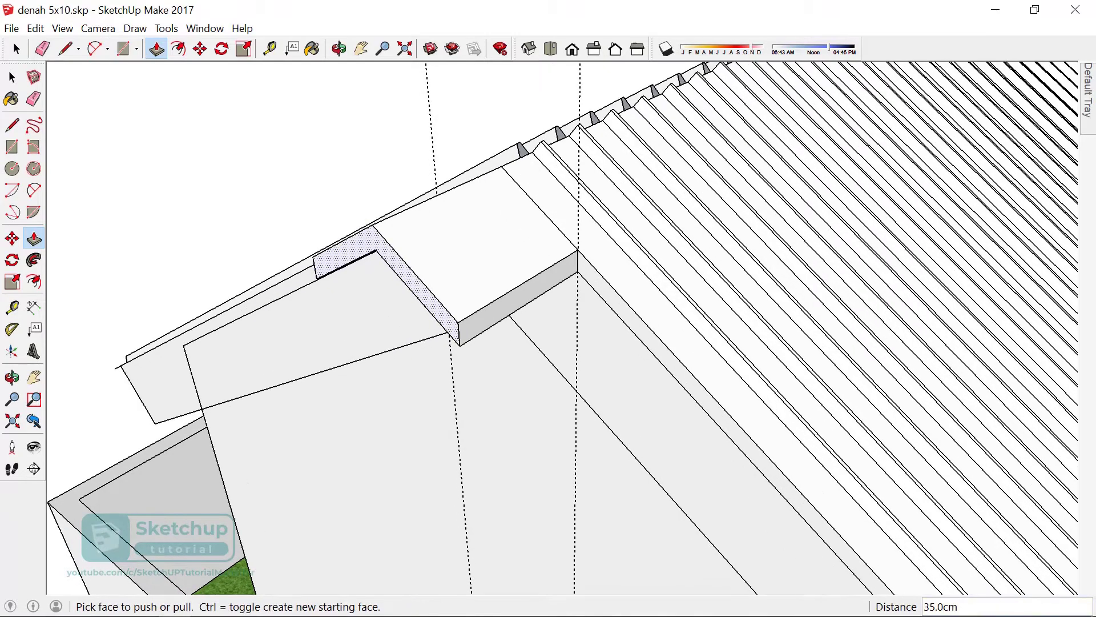
left_click(417, 288)
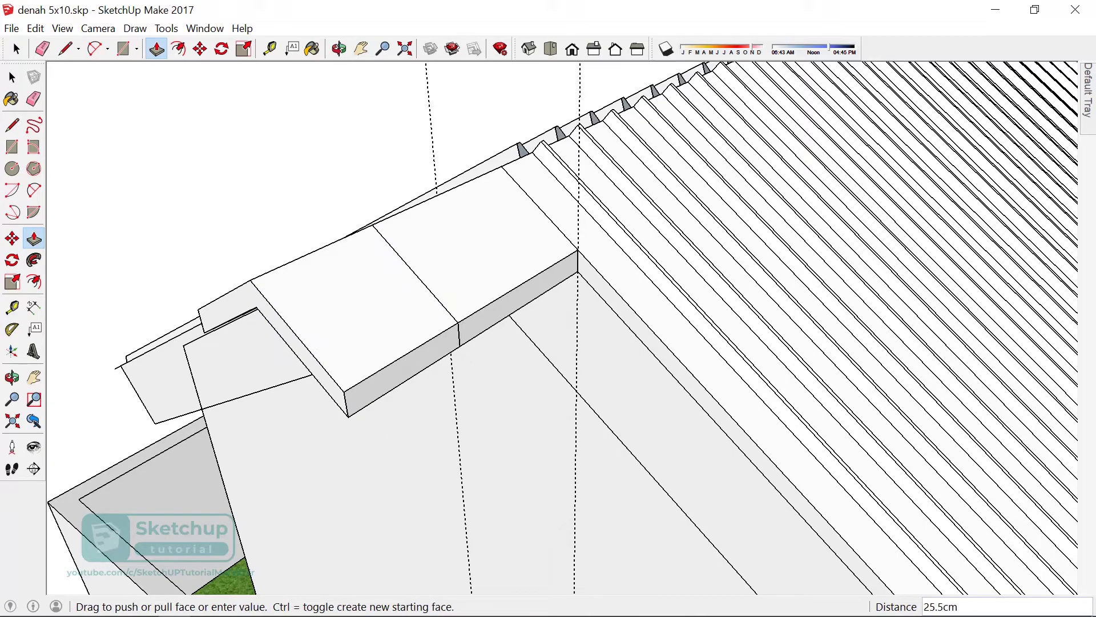
key("Return")
middle_click_drag(514, 286, 571, 320)
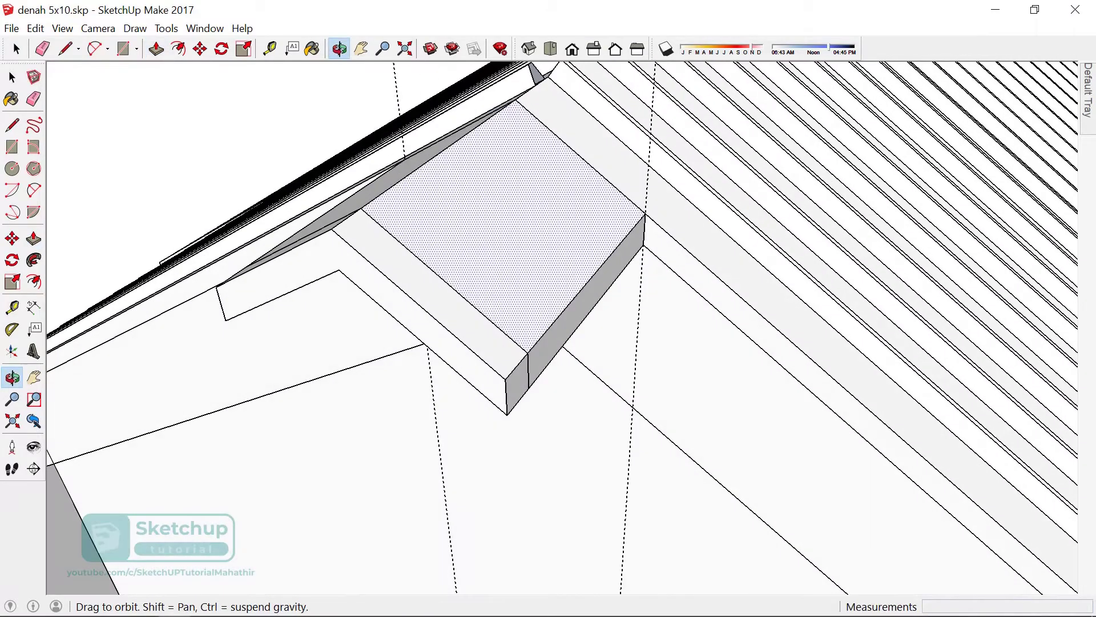
mouse_move(514, 286)
middle_mouse_down()
mouse_move(548, 308)
mouse_move(514, 286)
middle_mouse_up()
left_click(434, 286)
type("3")
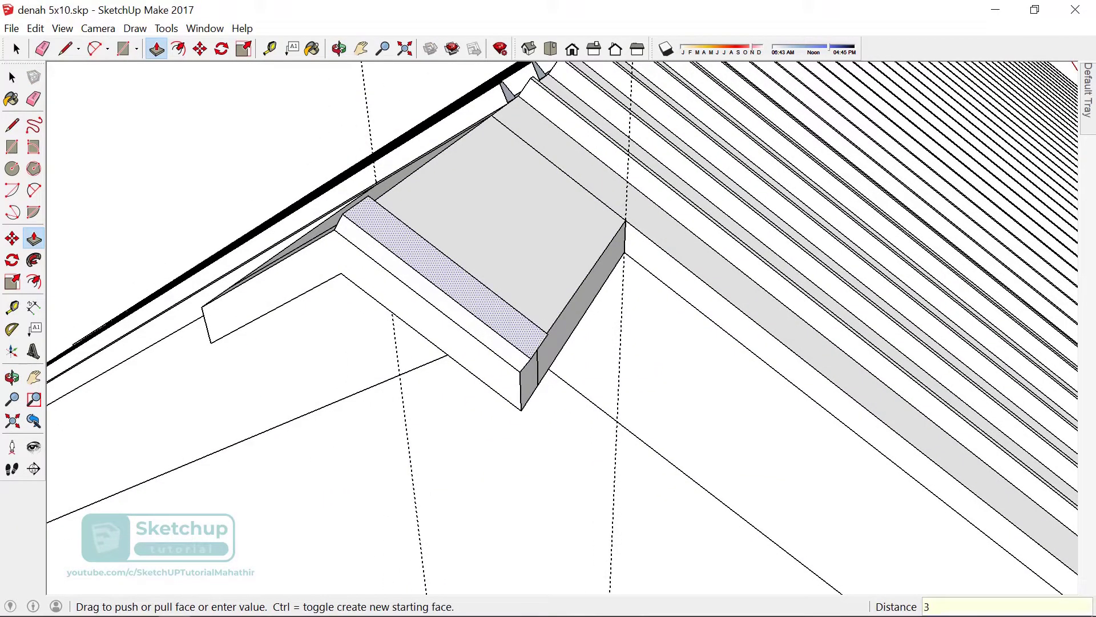
key("Return")
middle_click_drag(548, 308, 514, 342)
left_click(280, 371)
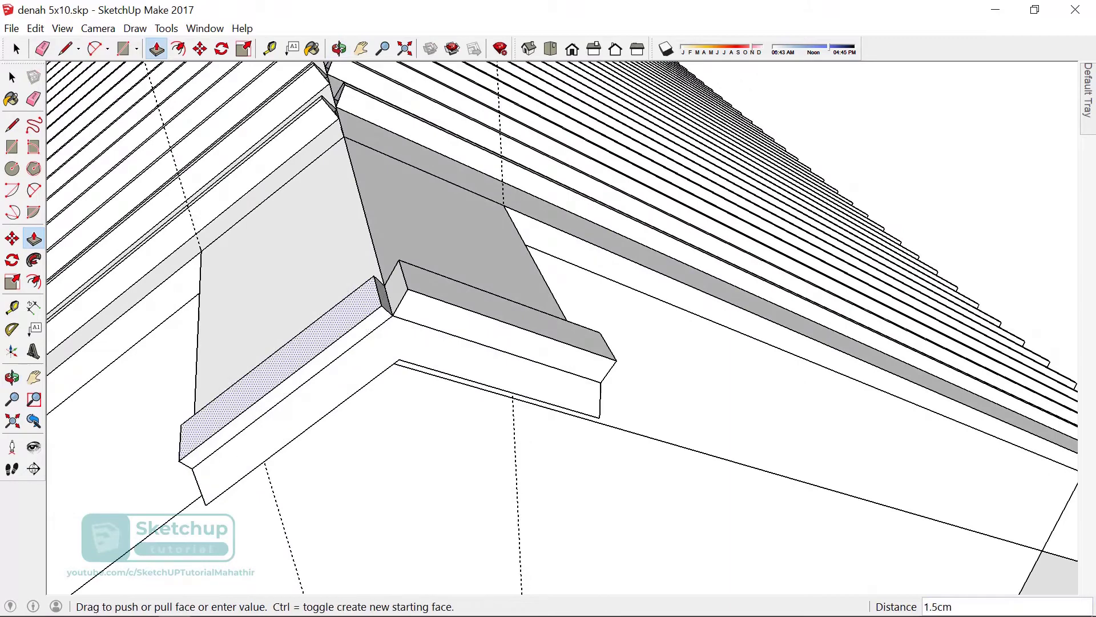
type("3")
key("Return")
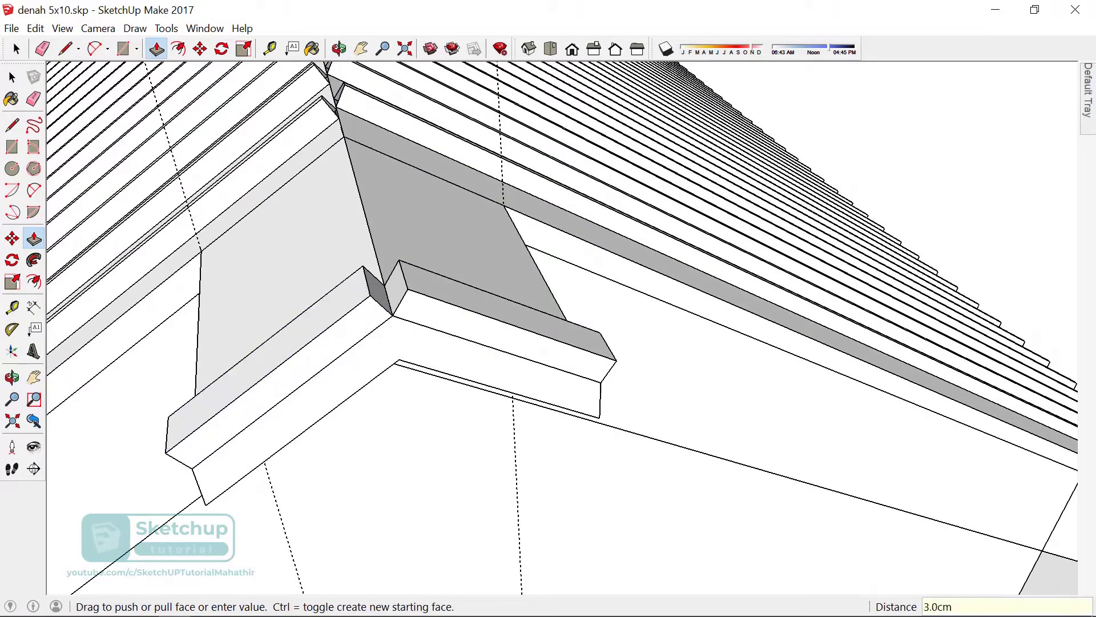
scroll(372, 280, "up", 2)
- Draw lines across the gap at the block's corner to form a new face
scroll(373, 279, "up", 1)
key("l")
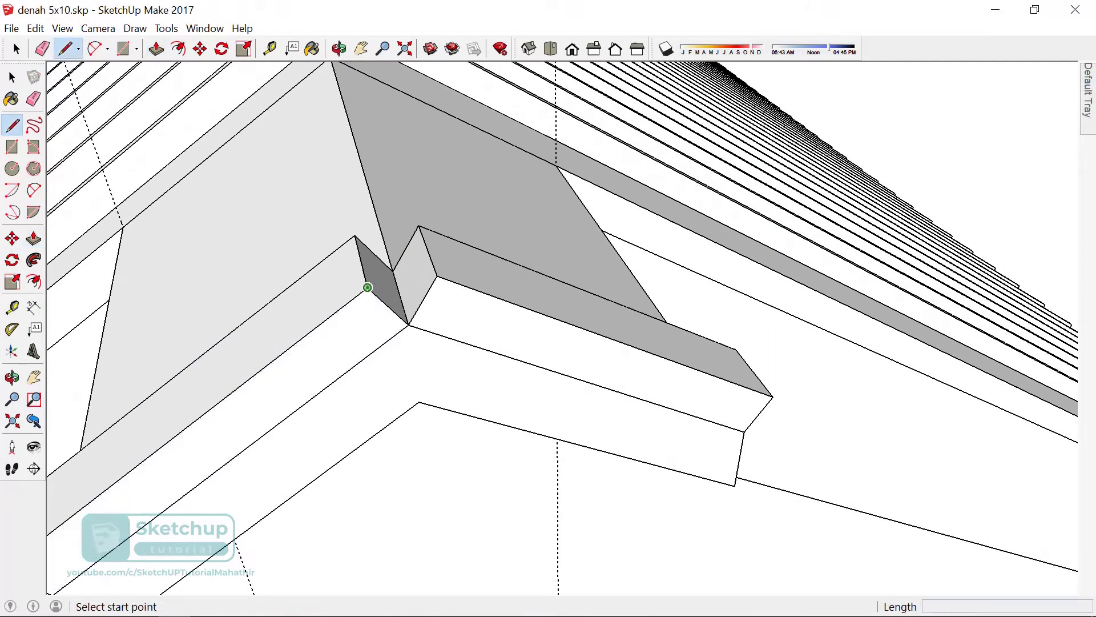
left_click(367, 287)
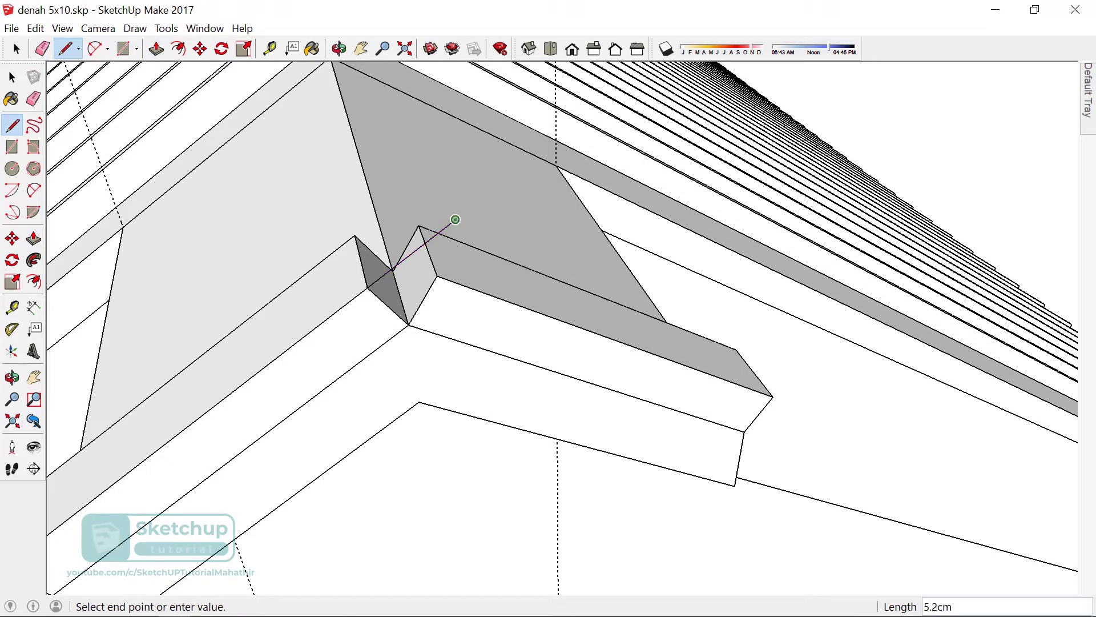
left_click(455, 220)
key("Escape")
left_click(307, 230)
middle_click_drag(284, 211, 400, 297)
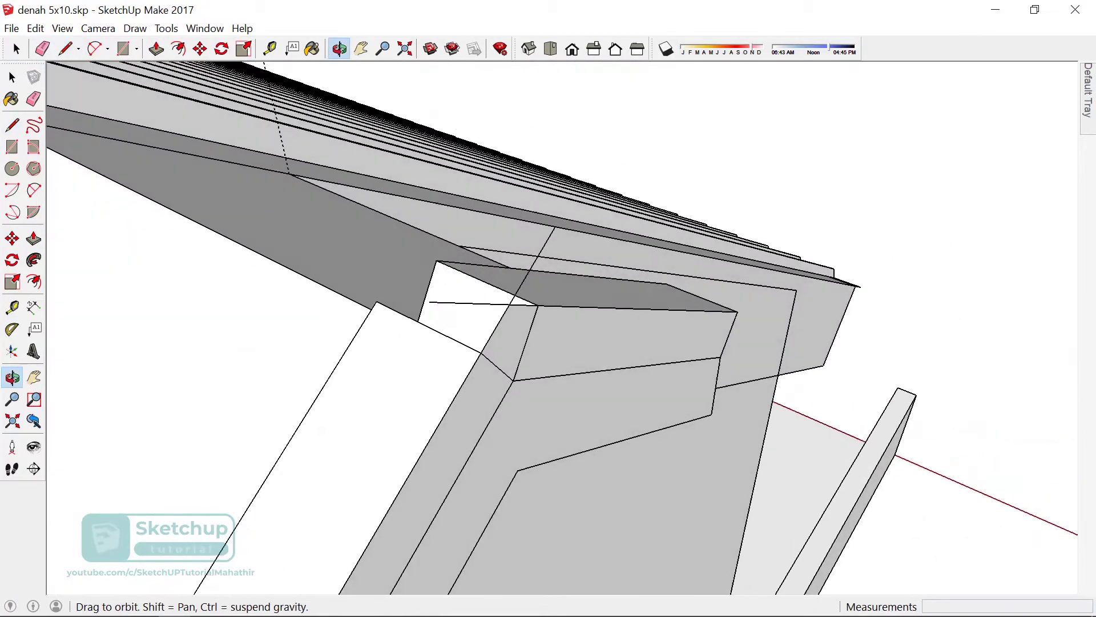
- Push/Pull the corner face to close the gap and erase the stray joint edges
key("p")
left_click(501, 337)
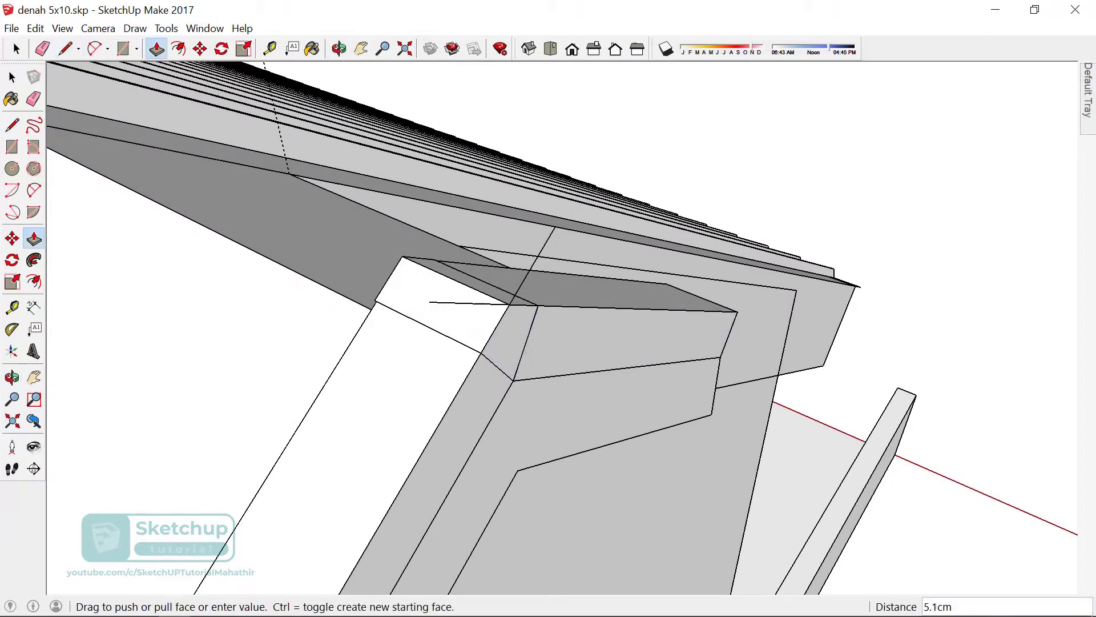
left_click(369, 313)
key("e")
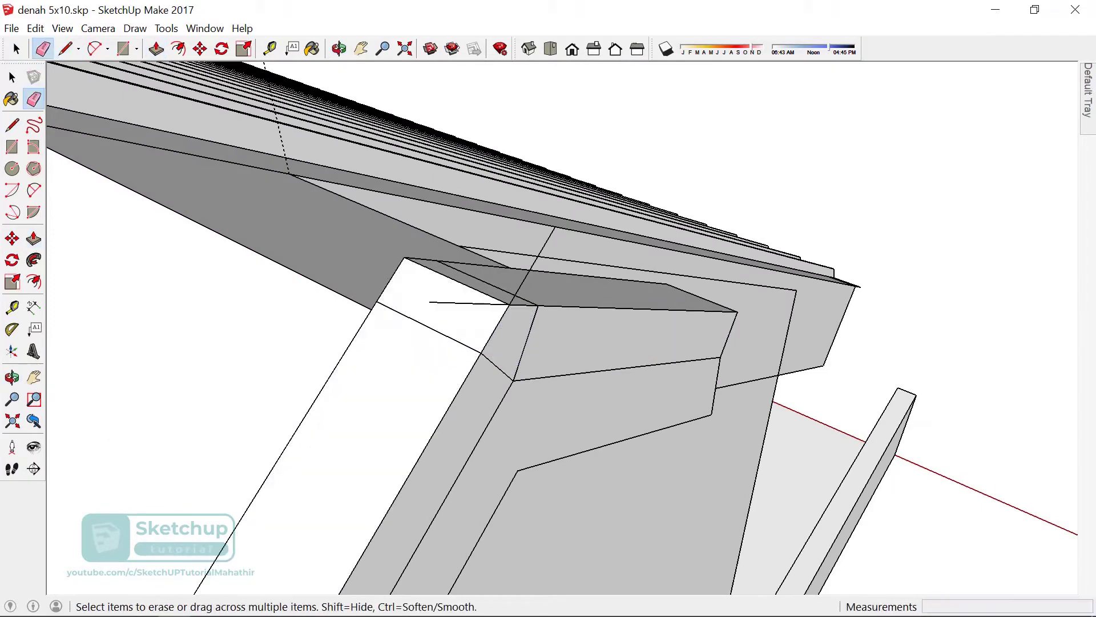
left_click_drag(525, 343, 497, 365)
left_click_drag(468, 303, 428, 328)
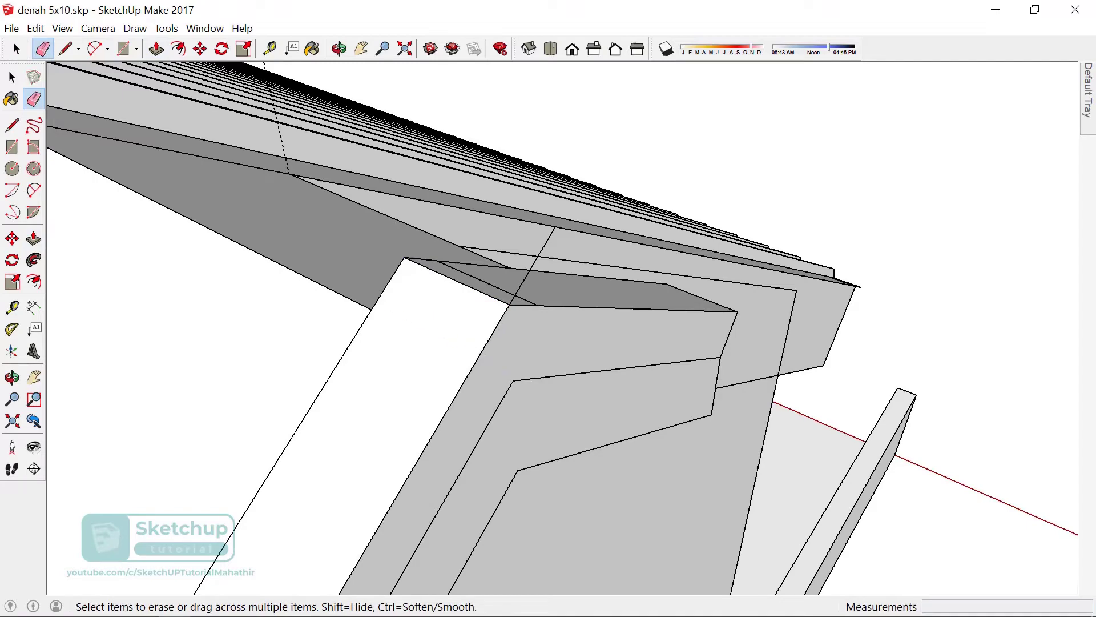
middle_click_drag(548, 343, 434, 320)
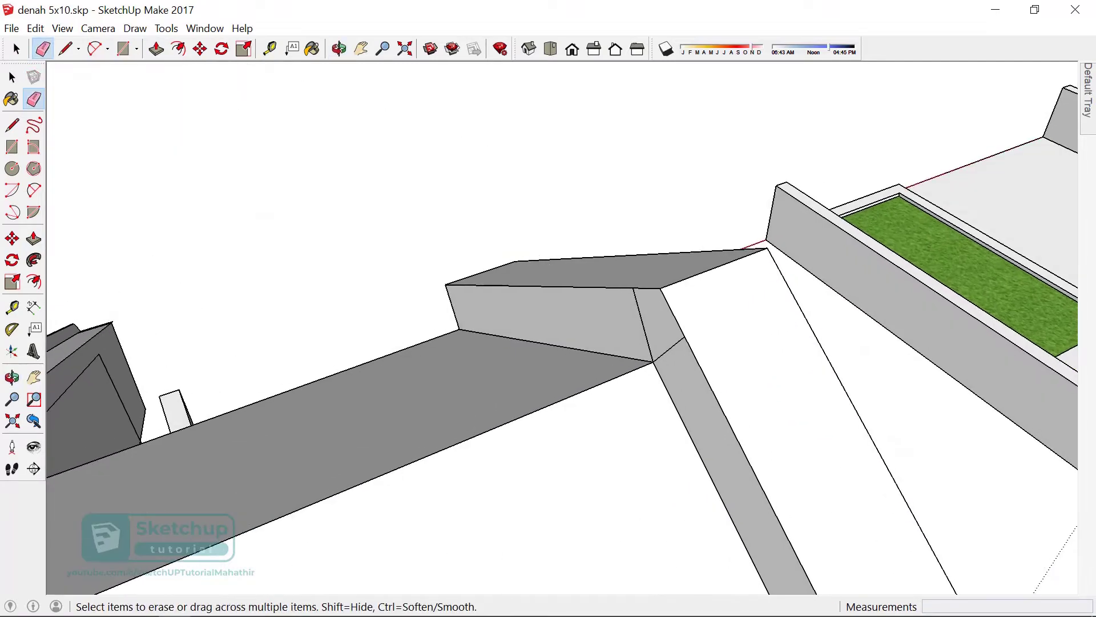
middle_click_drag(548, 331, 514, 297)
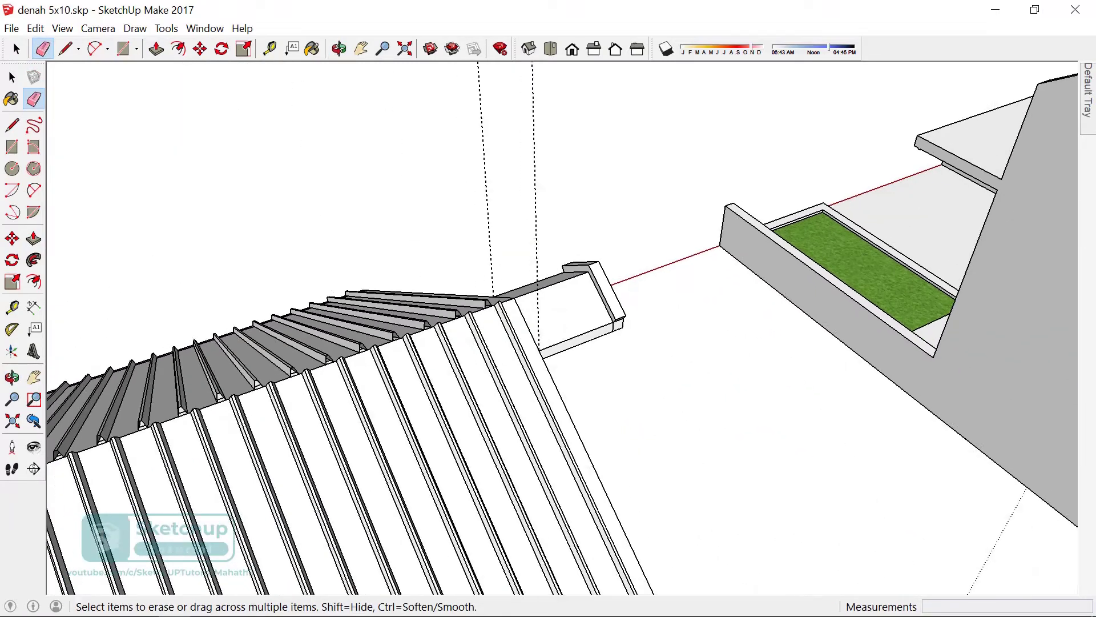
mouse_move(548, 331)
middle_mouse_down()
mouse_move(513, 308)
mouse_move(525, 320)
middle_mouse_up()
- Erase the short splitting edge and place two guides 3 cm from the block's edges
scroll(548, 331, "up", 2)
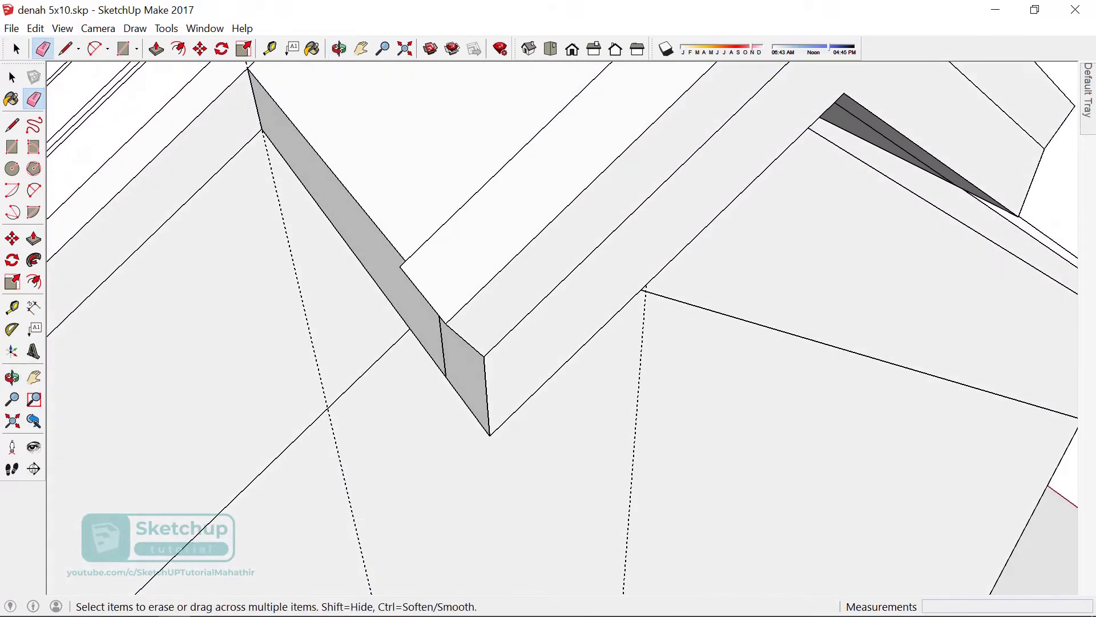
left_click(443, 345)
key("t")
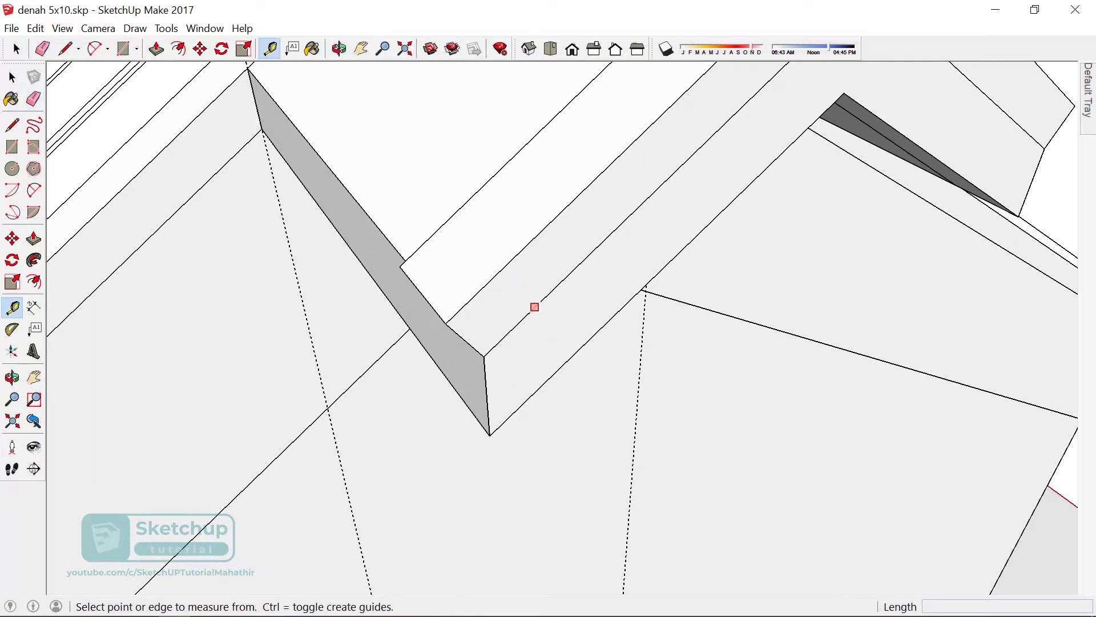
left_click(534, 307)
type("3.0cm")
key("Return")
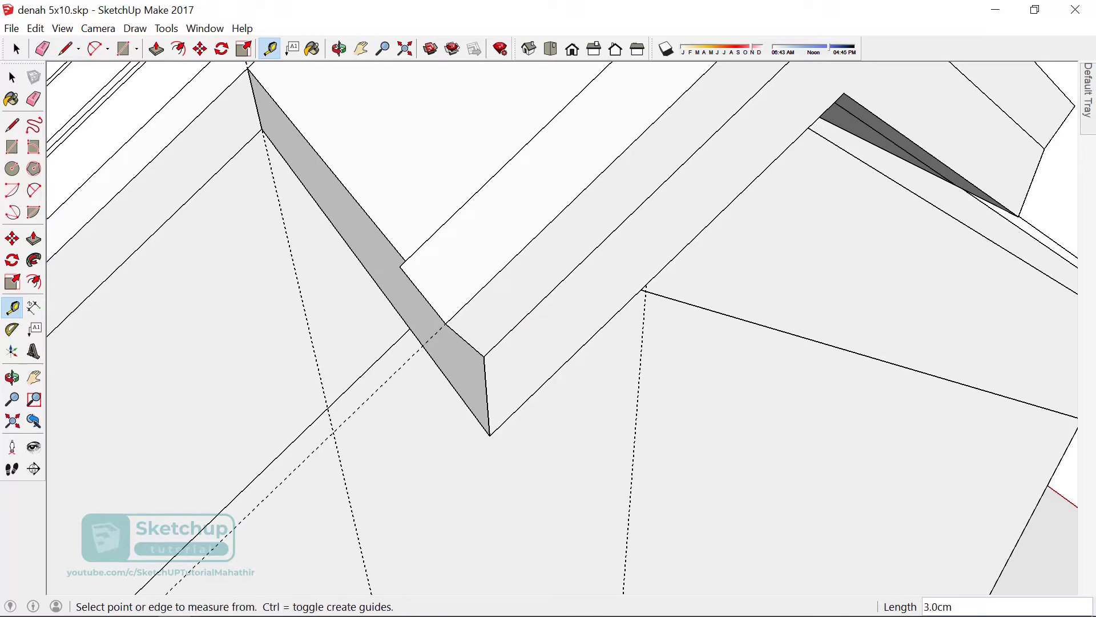
left_click(487, 397)
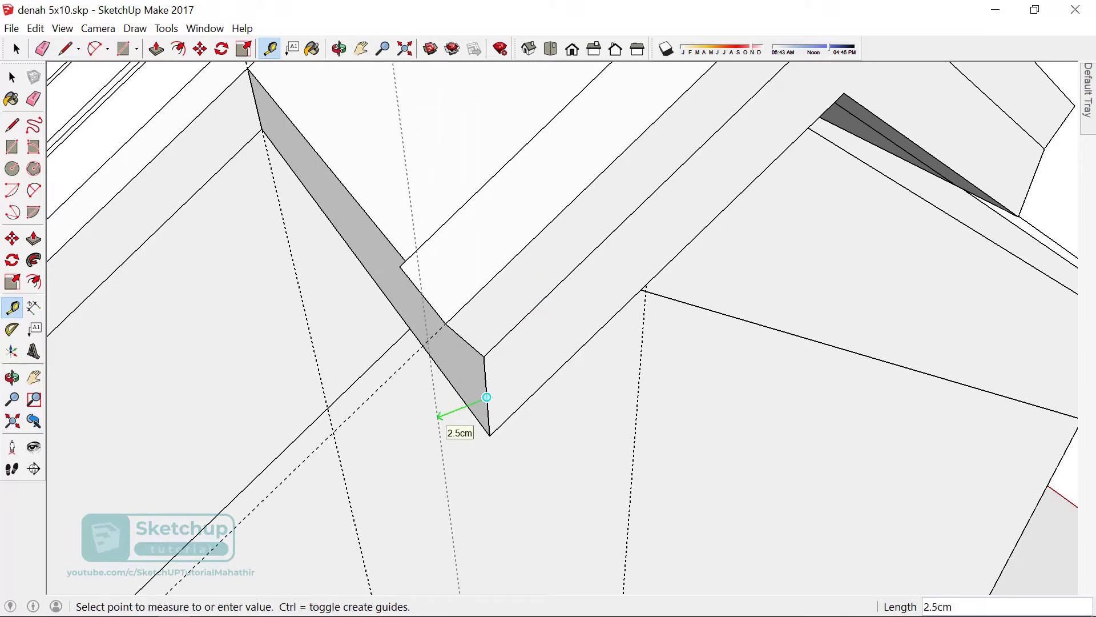
type("3")
key("Return")
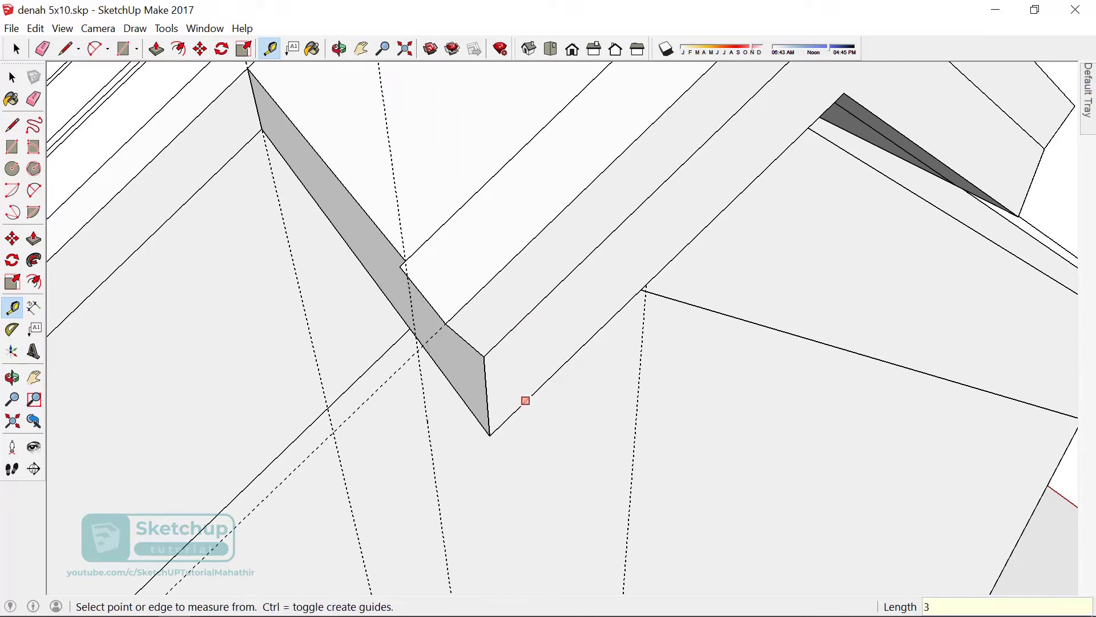
- Split off a small face at the slab end and extrude it 5 cm
key("l")
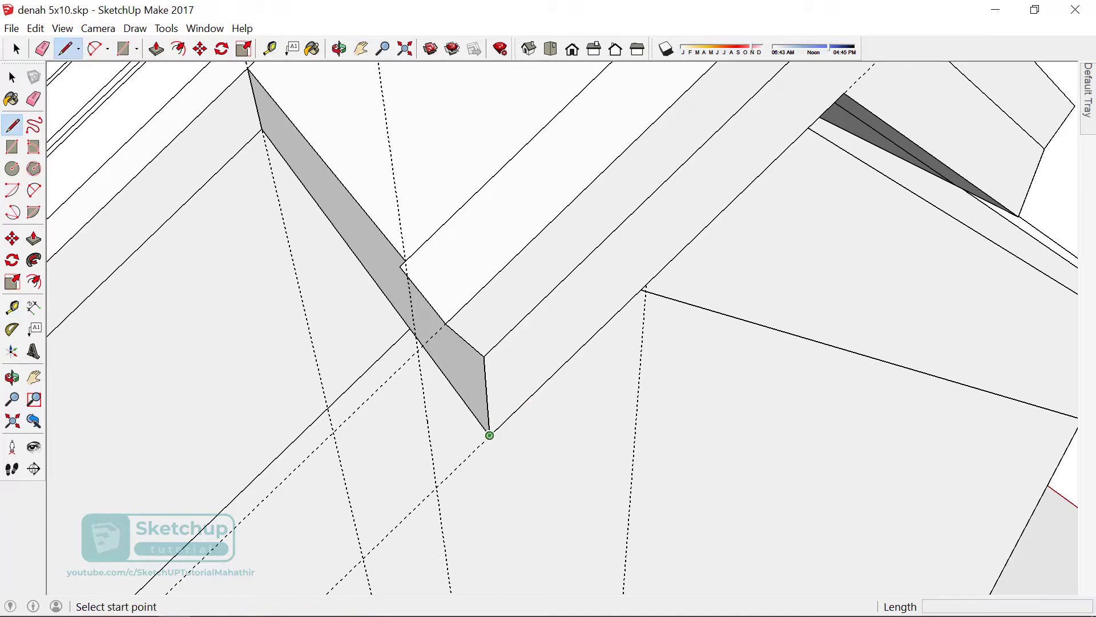
left_click(489, 435)
left_click(436, 486)
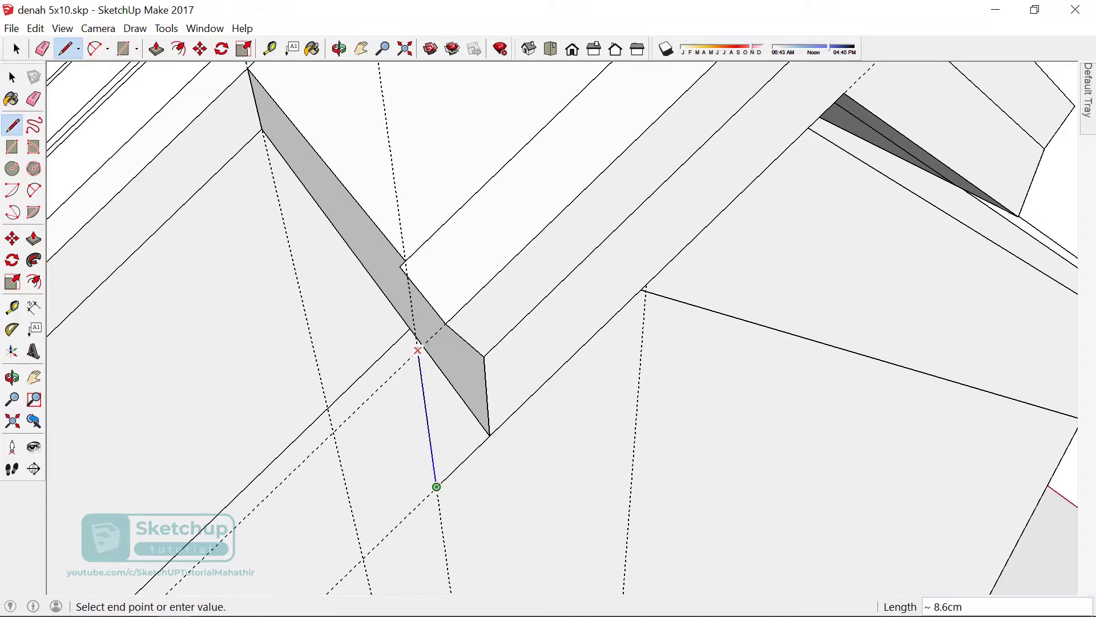
left_click(419, 344)
key("p")
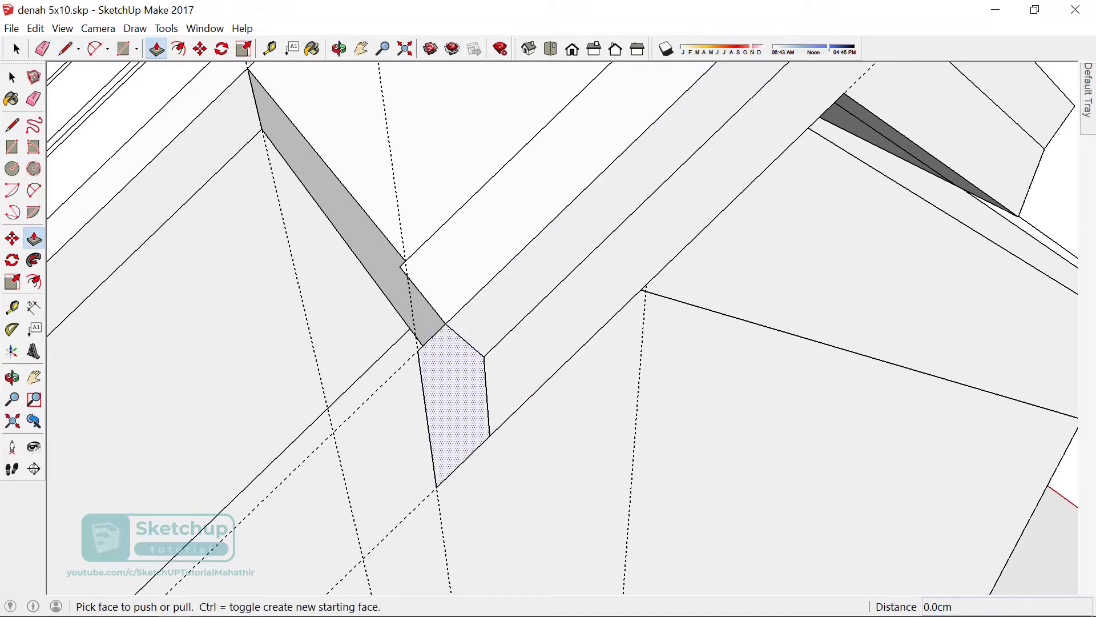
left_click(454, 399)
type("5")
key("Return")
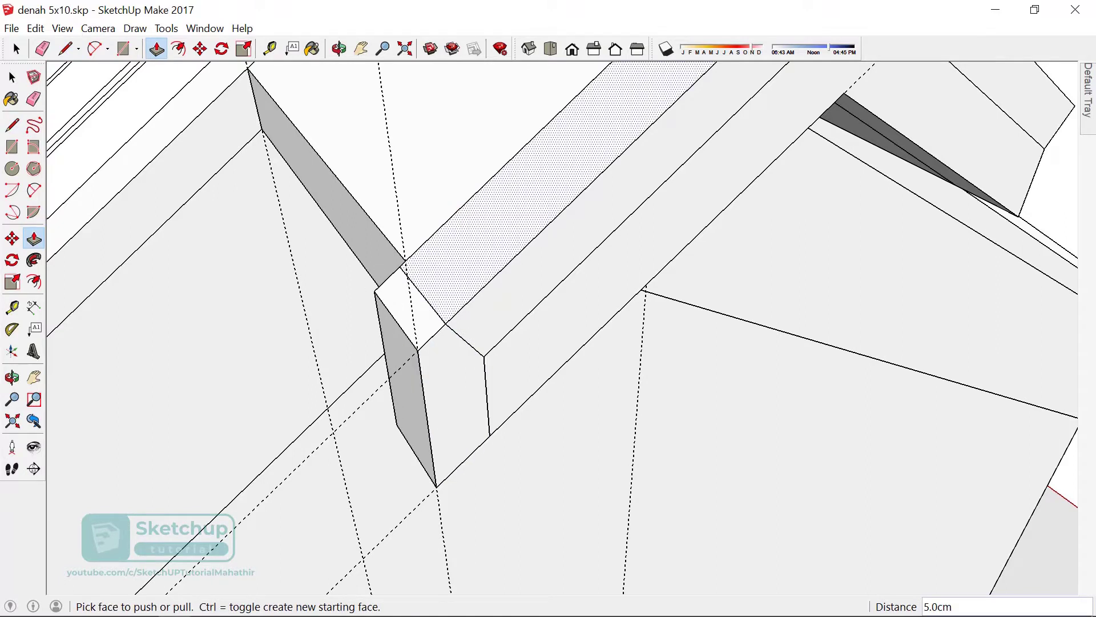
key("e")
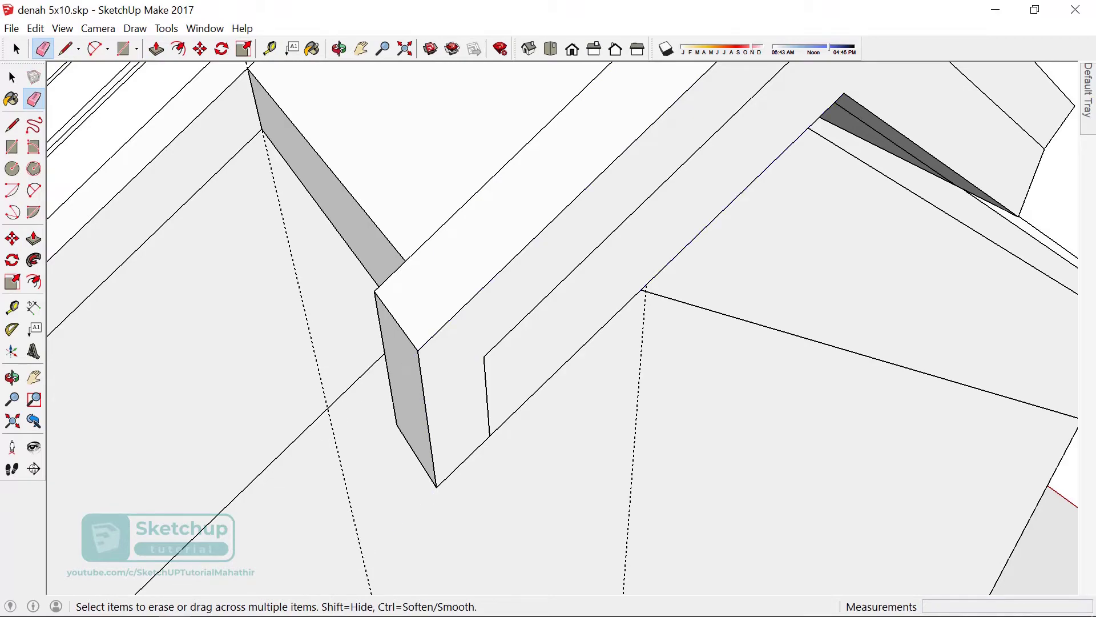
- Place a guide 3 cm from the edge at the other slab corner
scroll(735, 289, "down", 5)
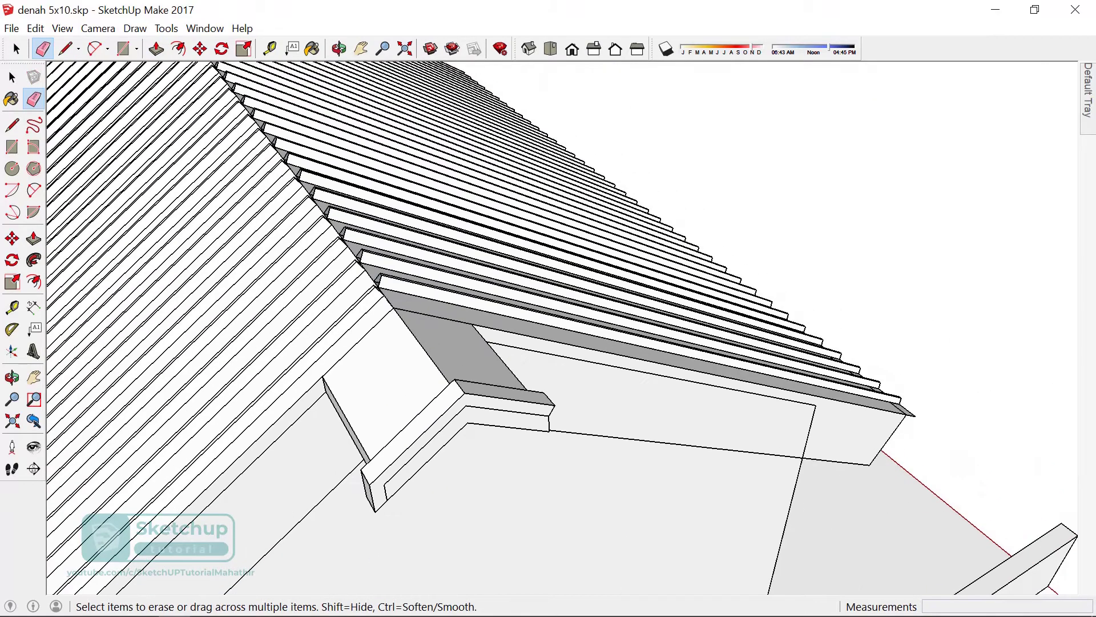
mouse_move(685, 286)
middle_mouse_down()
mouse_move(735, 289)
mouse_move(531, 349)
middle_mouse_up()
scroll(735, 288, "up", 5)
scroll(734, 288, "up", 3)
key("t")
left_click(518, 356)
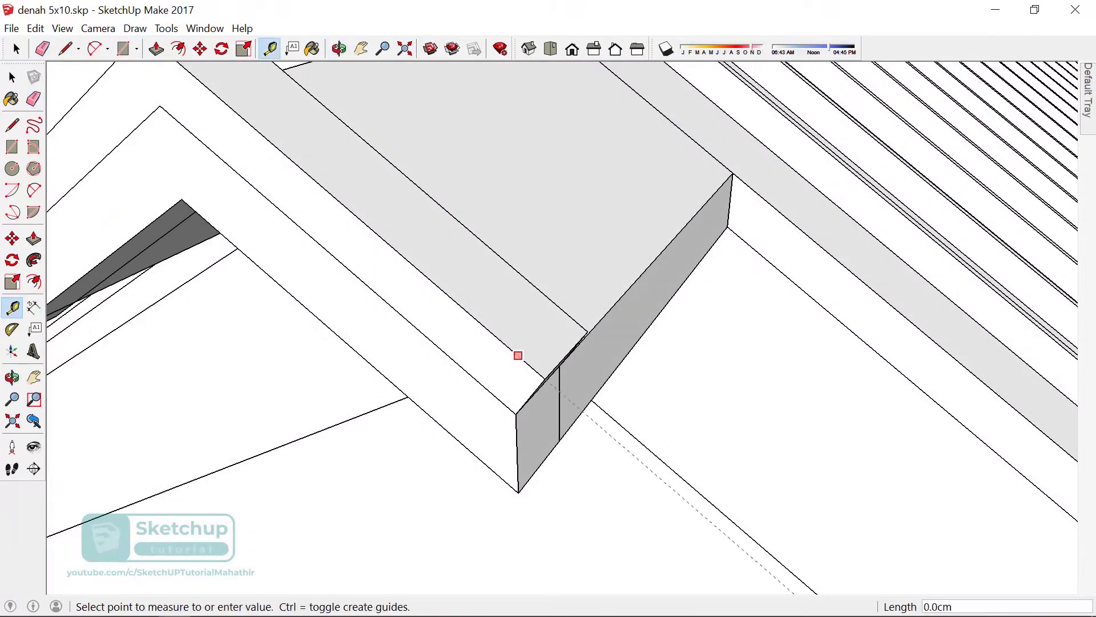
left_click(517, 454)
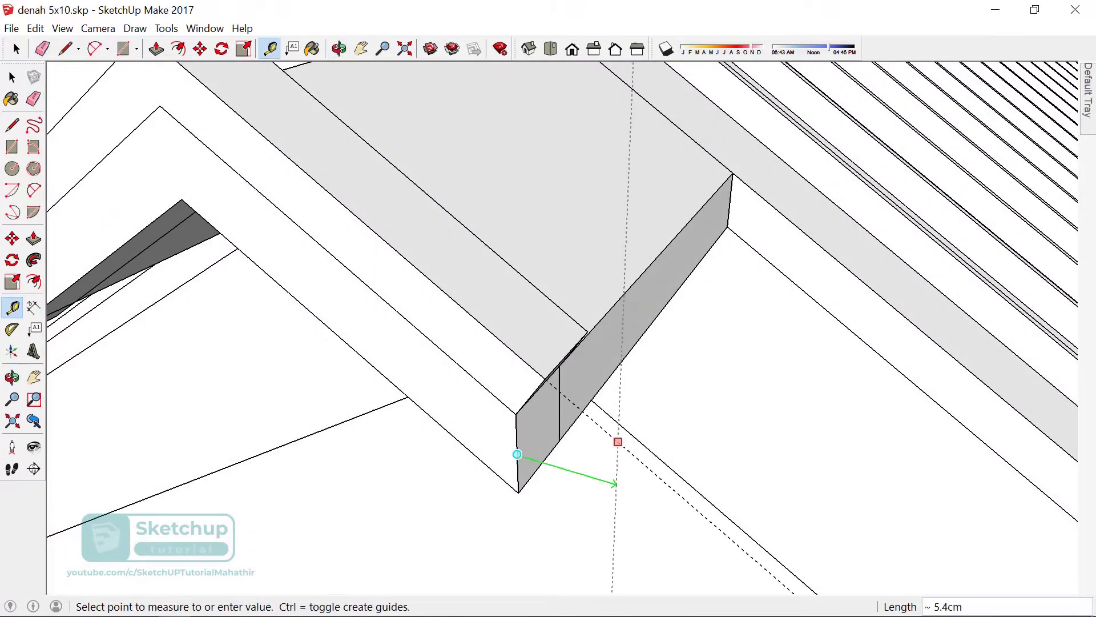
key("Return")
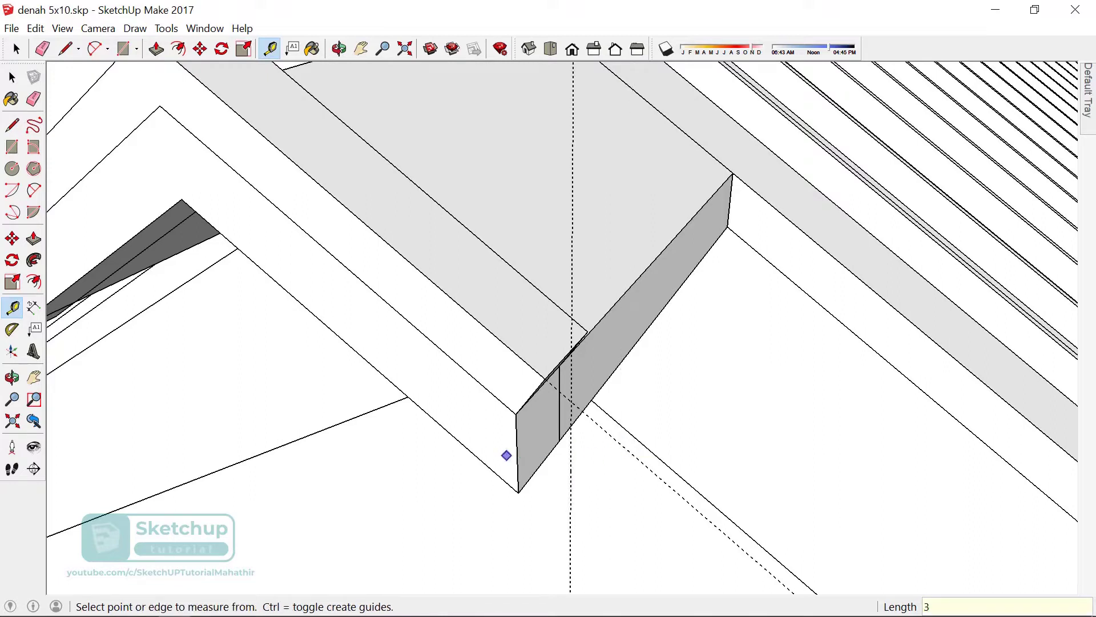
- Split off a face along the guide, pull it out 5 cm, and erase the leftover edge
key("l")
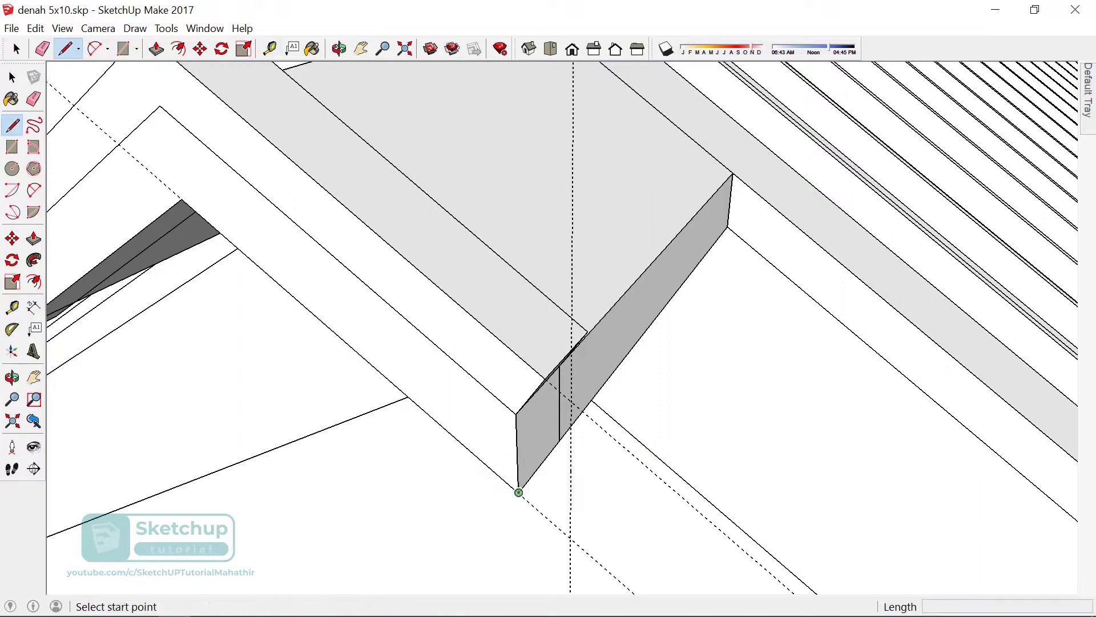
left_click(518, 492)
left_click(570, 537)
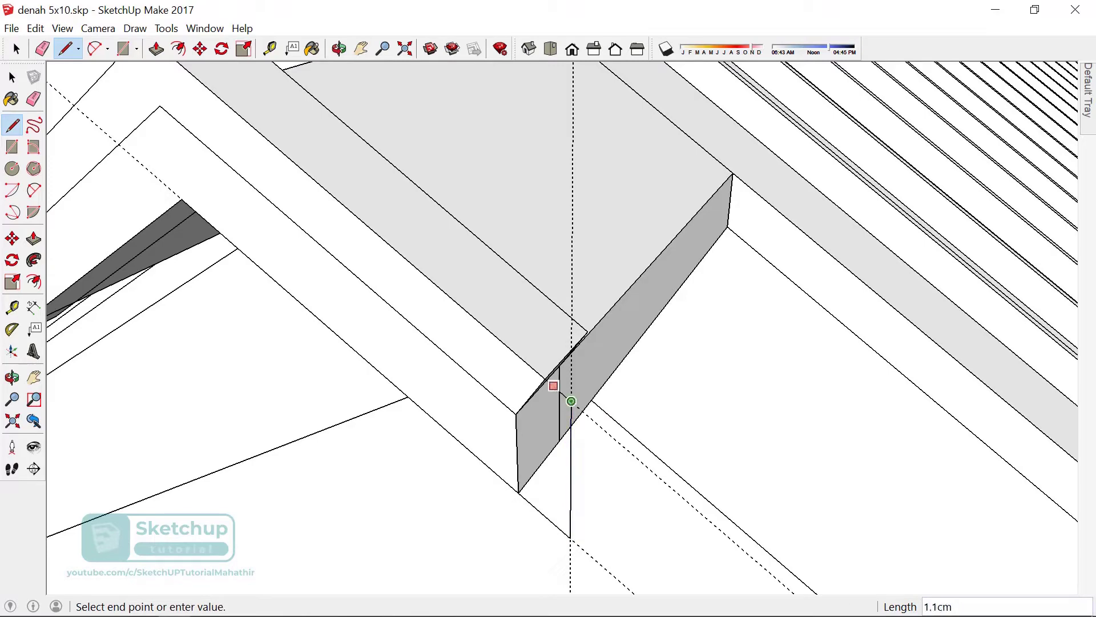
left_click(571, 401)
key("p")
left_click_drag(546, 451, 553, 301)
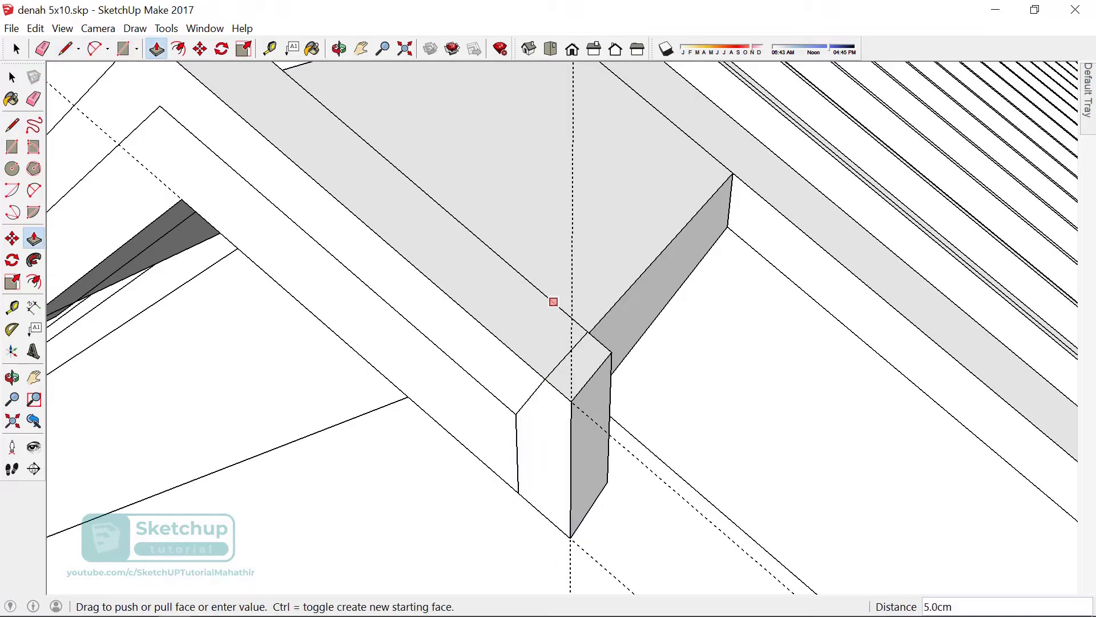
left_click(553, 302)
key("e")
left_click(392, 306)
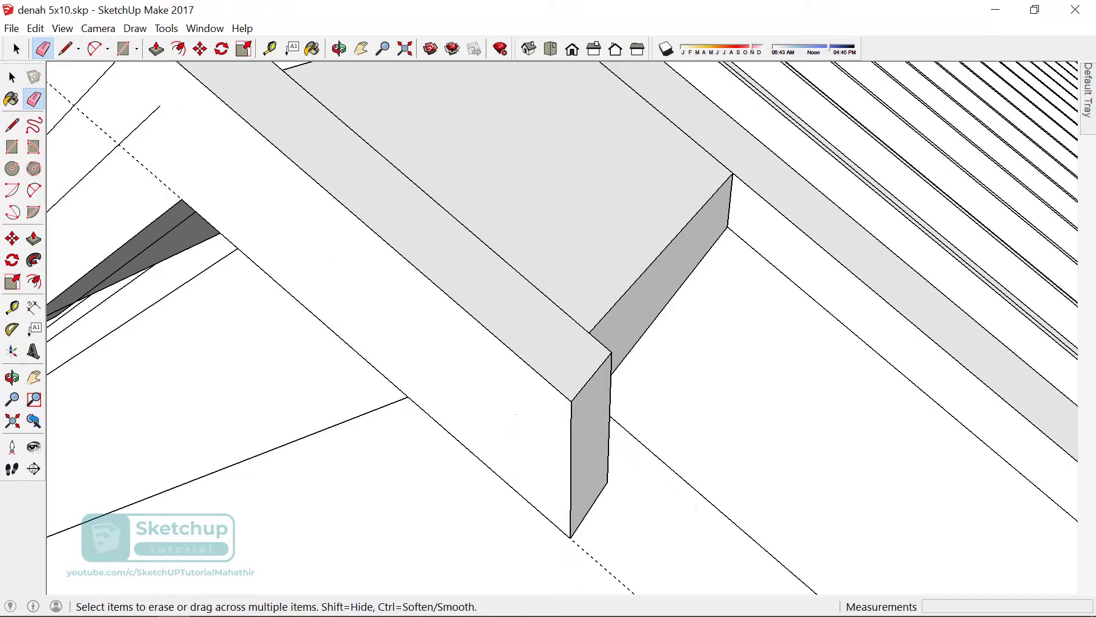
- Select the T-shaped frame piece and bring up its context menu
scroll(548, 329, "down", 5)
middle_click_drag(548, 328, 514, 257)
scroll(514, 257, "up", 5)
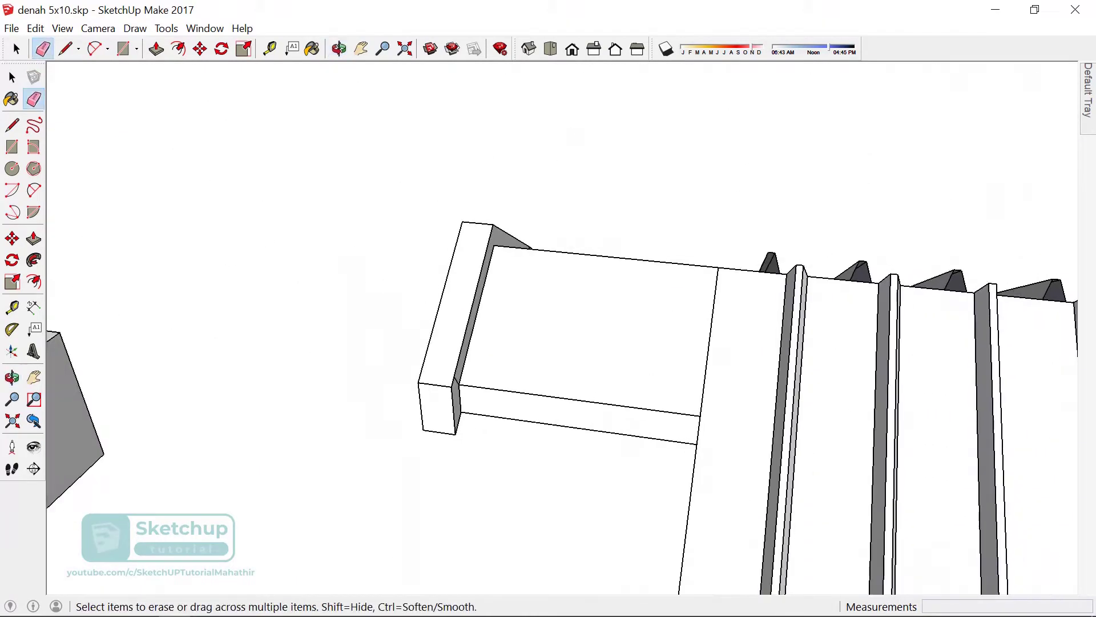
scroll(455, 395, "up", 2)
middle_click_drag(548, 308, 514, 257)
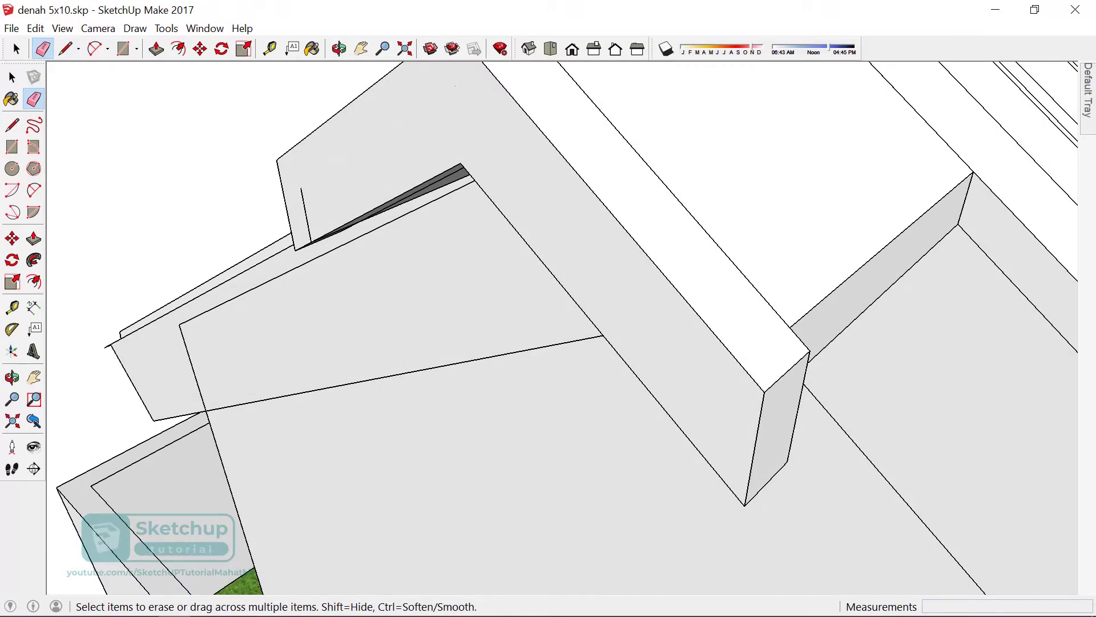
key("z")
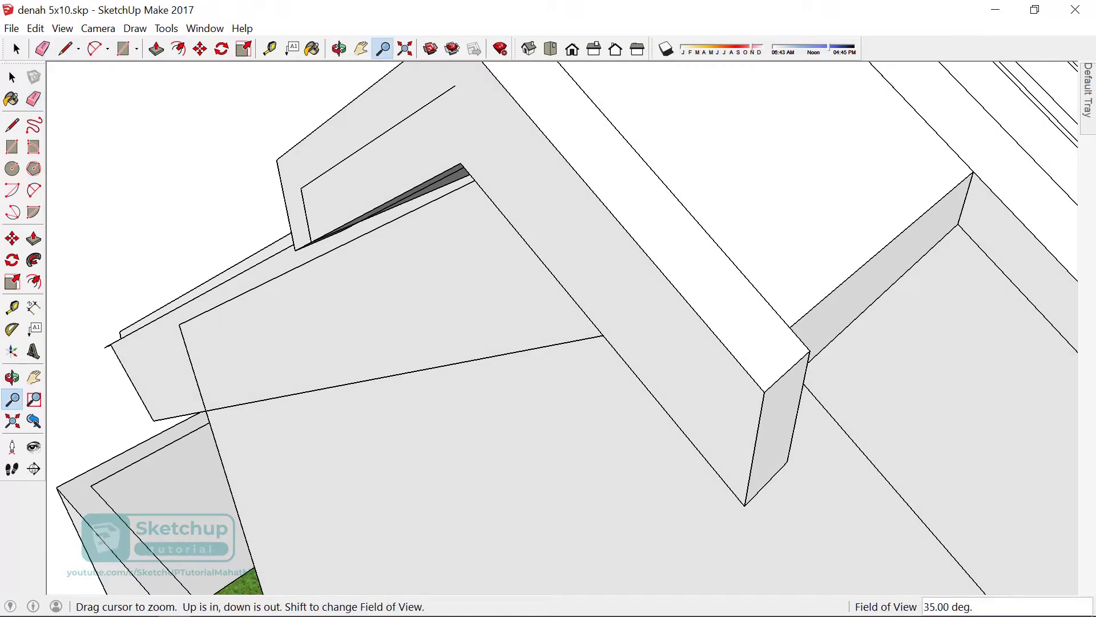
key("space")
scroll(502, 308, "down", 2)
scroll(503, 308, "down", 2)
left_click(502, 297)
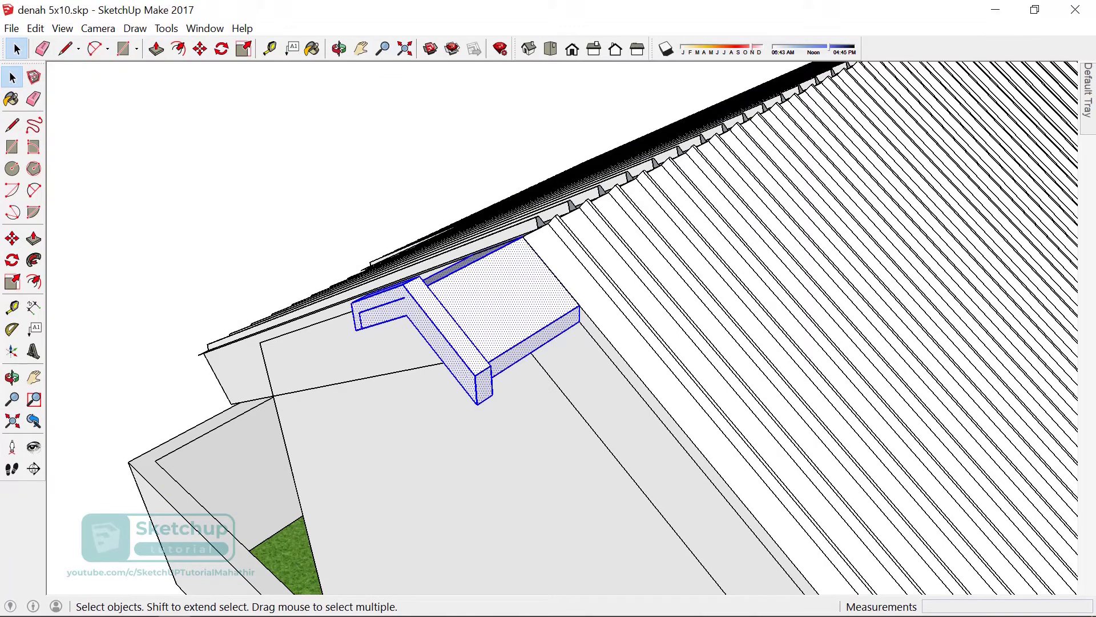
right_click(477, 316)
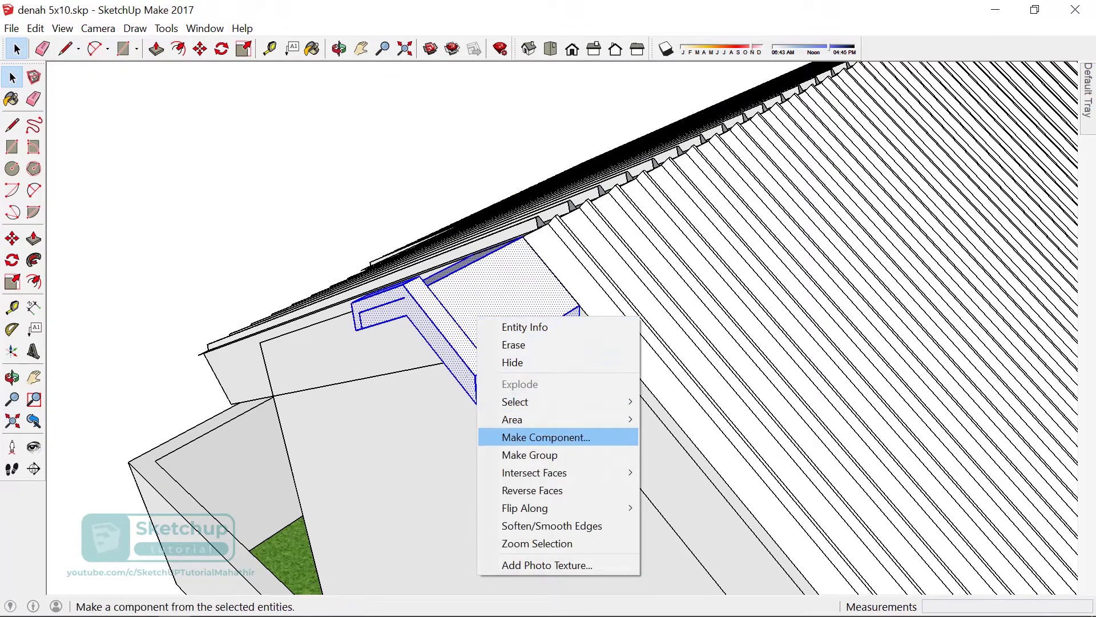
- Make the selected frame piece into a component
left_click(546, 437)
left_click(571, 420)
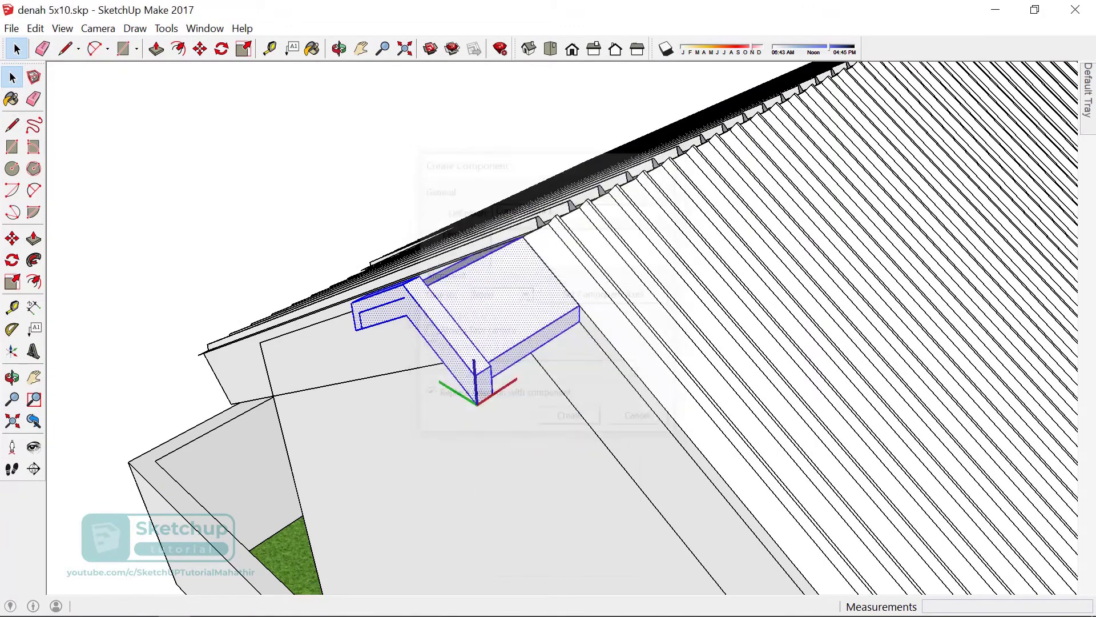
mouse_move(571, 420)
middle_mouse_down()
mouse_move(629, 343)
mouse_move(628, 400)
middle_mouse_up()
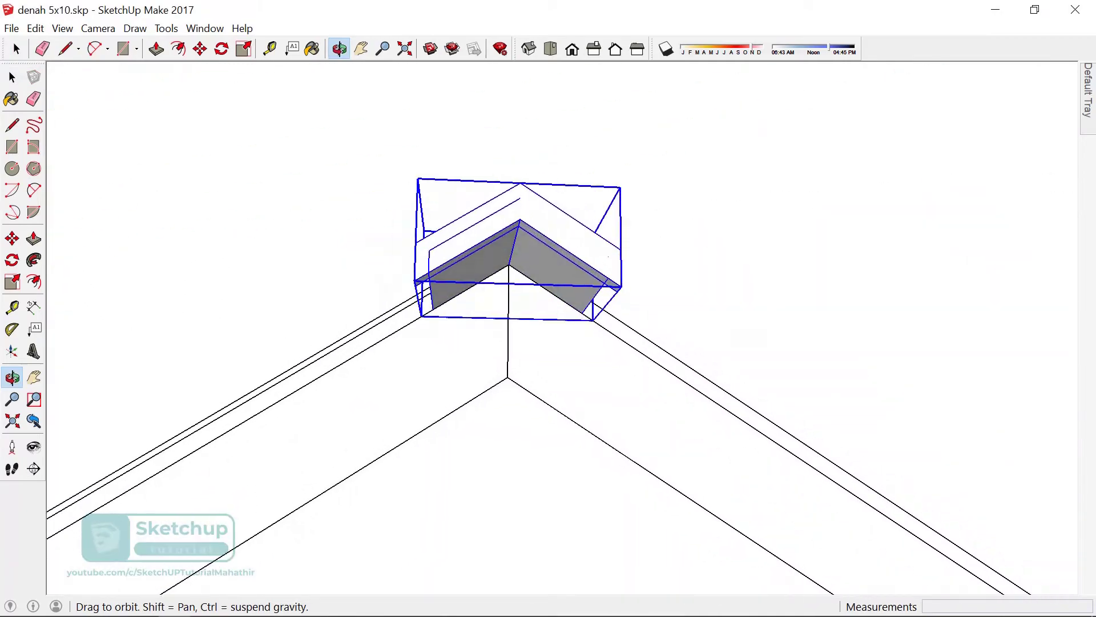
scroll(464, 268, "up", 2)
scroll(464, 268, "up", 2)
- Move the roof piece into its final position on the roof ridge
key("m")
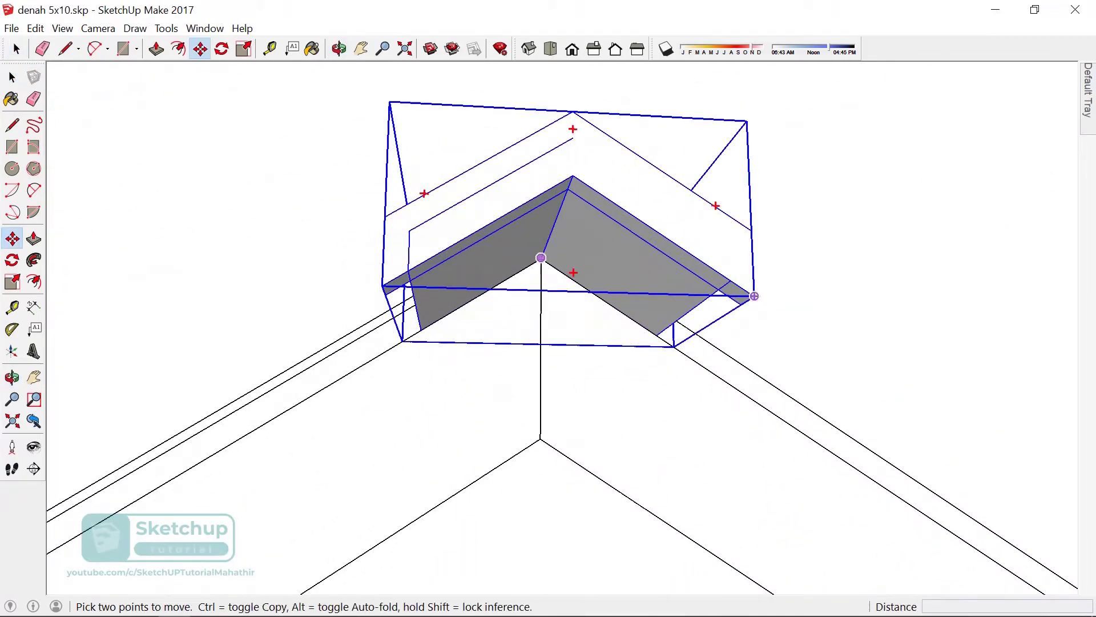
left_click(540, 260)
scroll(540, 260, "up", 5)
scroll(695, 489, "down", 5)
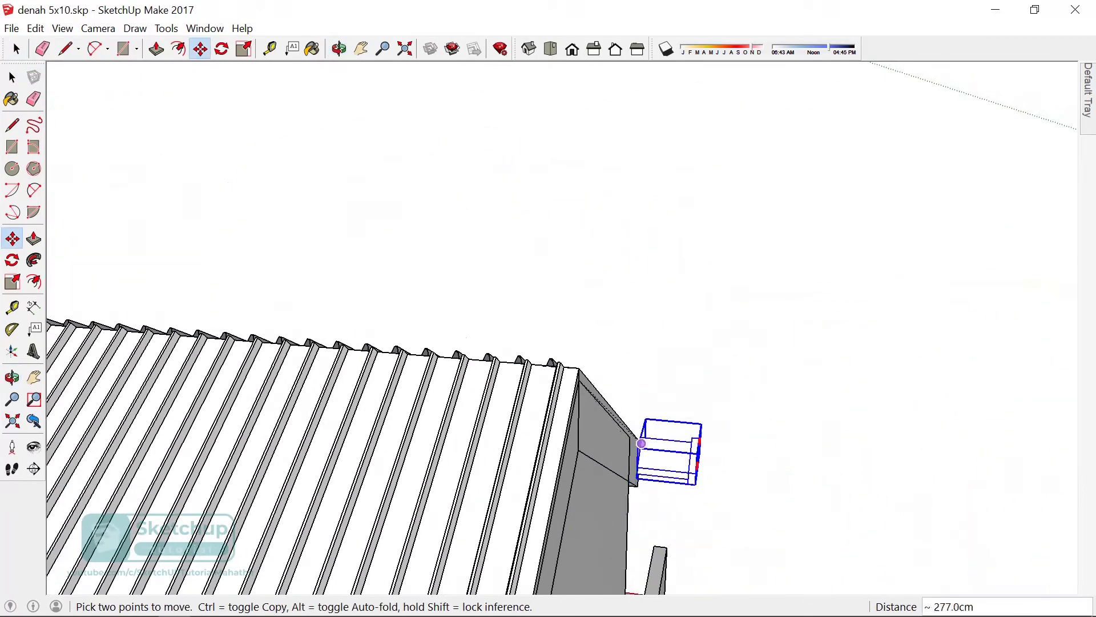
scroll(674, 453, "down", 2)
scroll(693, 461, "down", 2)
scroll(367, 428, "up", 2)
scroll(514, 403, "up", 3)
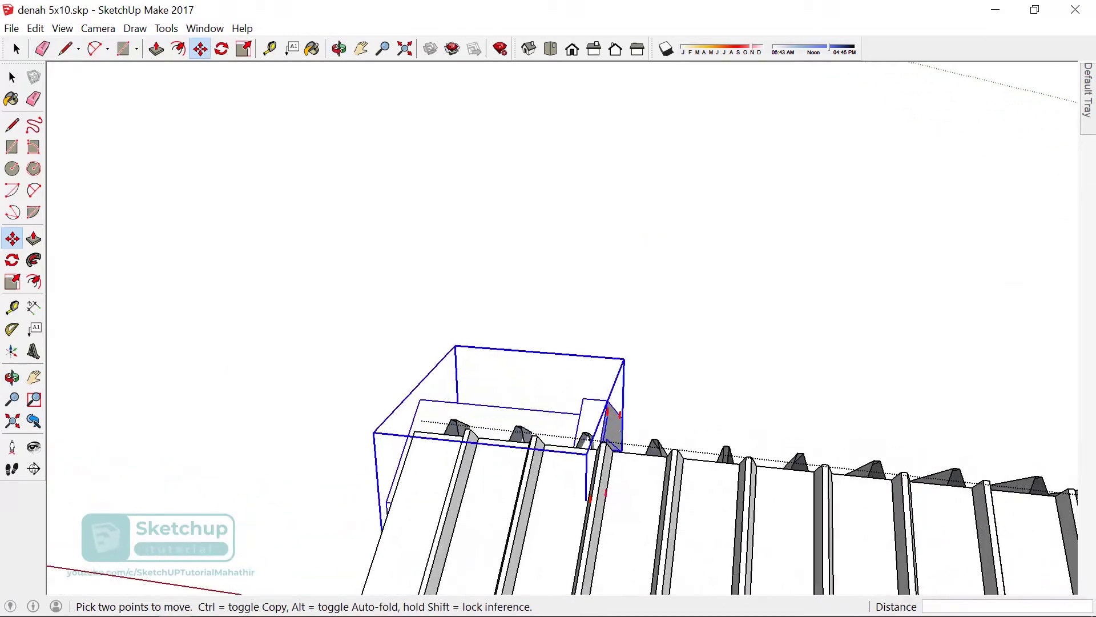
scroll(514, 402, "up", 3)
middle_click_drag(514, 403, 564, 448)
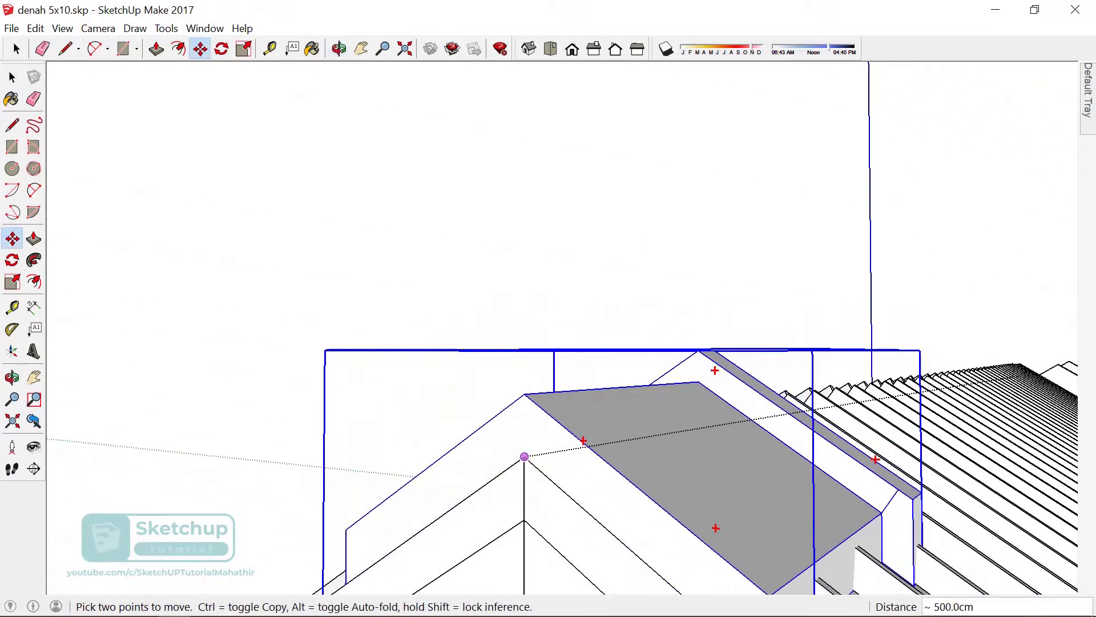
left_click(524, 457)
left_click(524, 493)
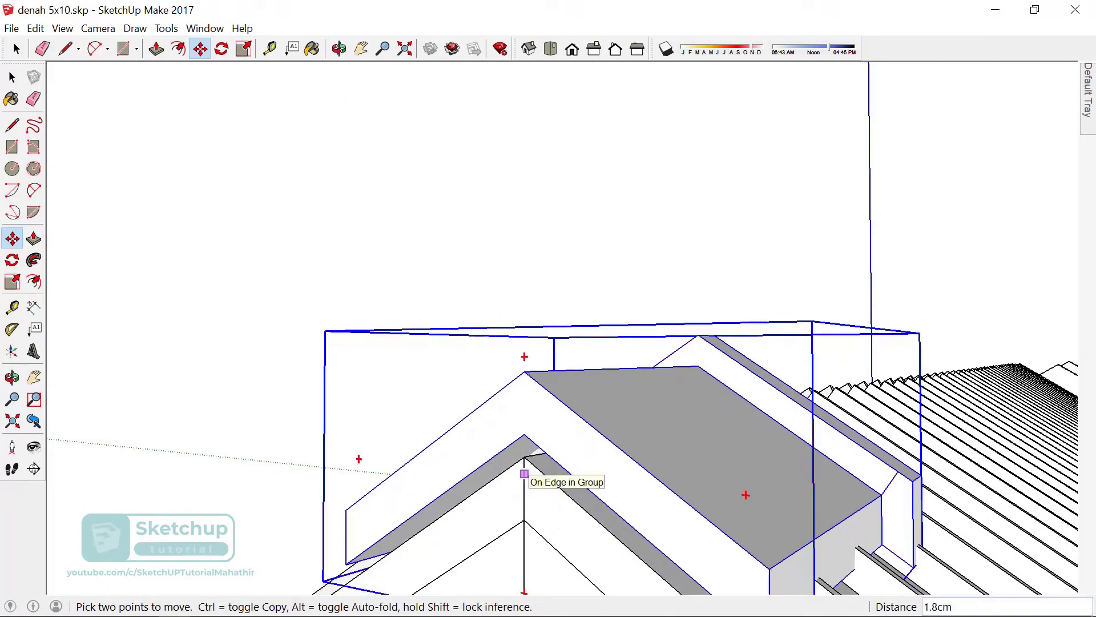
left_click(525, 473)
key("space")
scroll(524, 474, "down", 2)
middle_click_drag(525, 473, 524, 400)
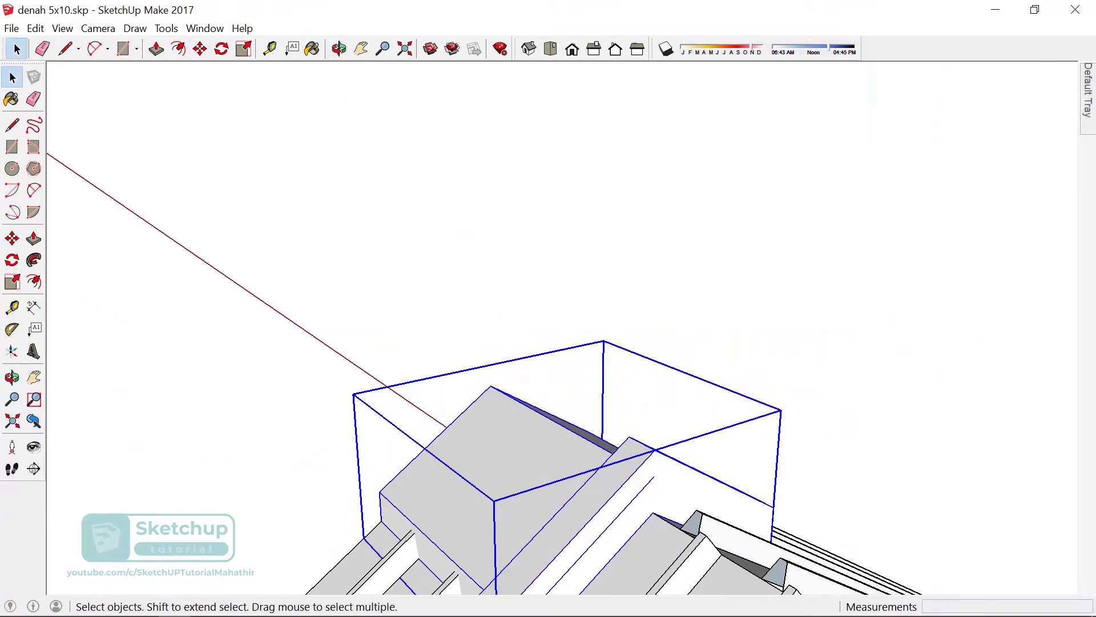
- Copy the piece to the next point along the ridge and array it 20 times
key("m")
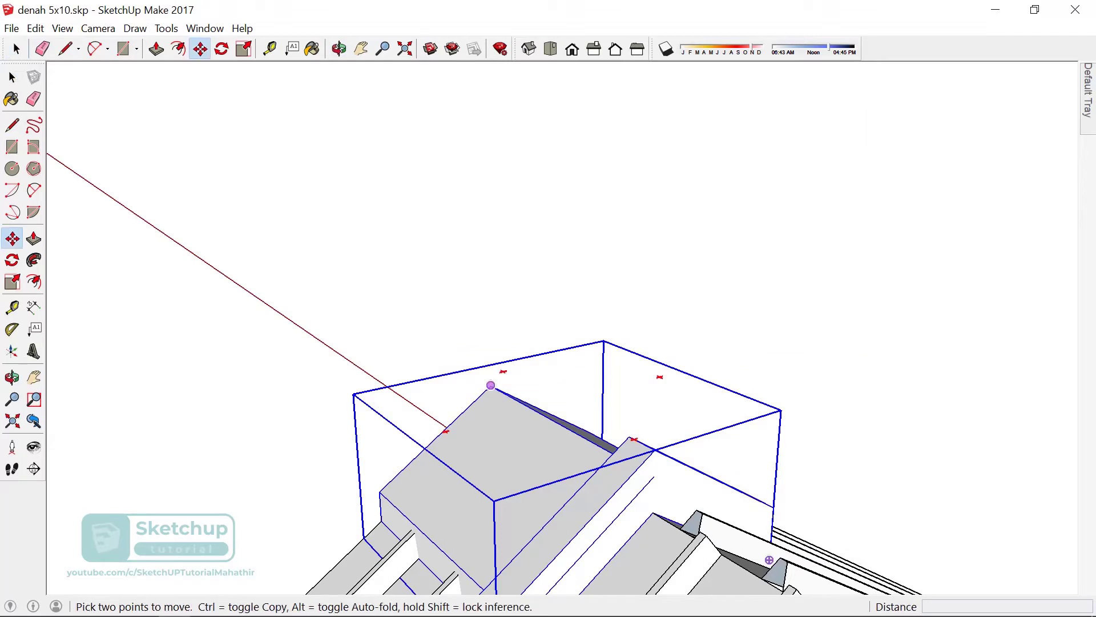
left_click(490, 385)
key("ctrl")
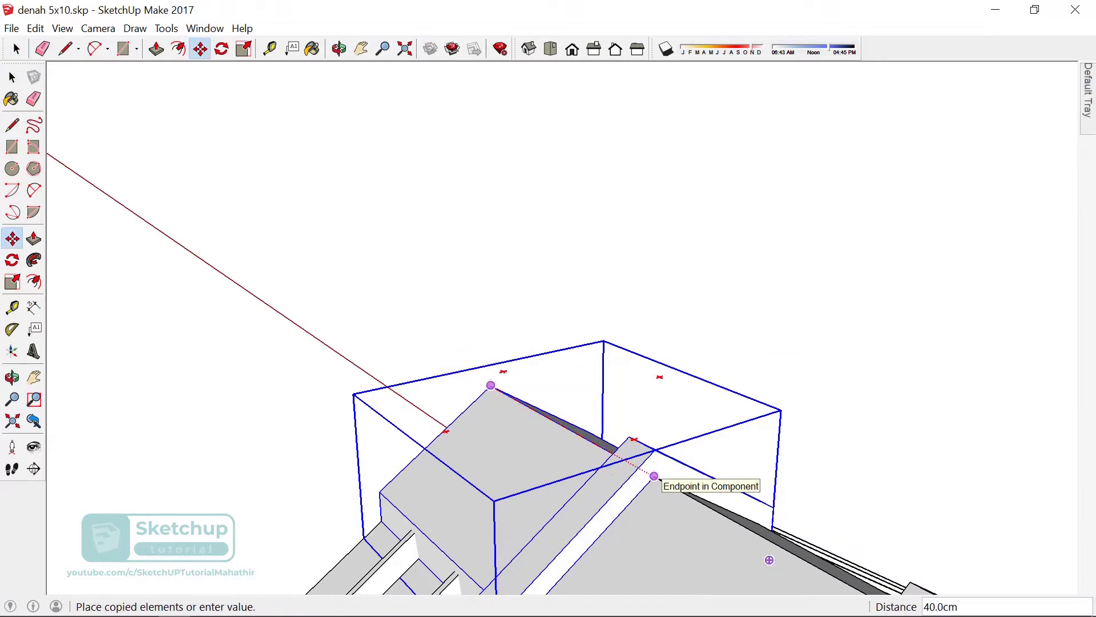
left_click(654, 476)
type("20")
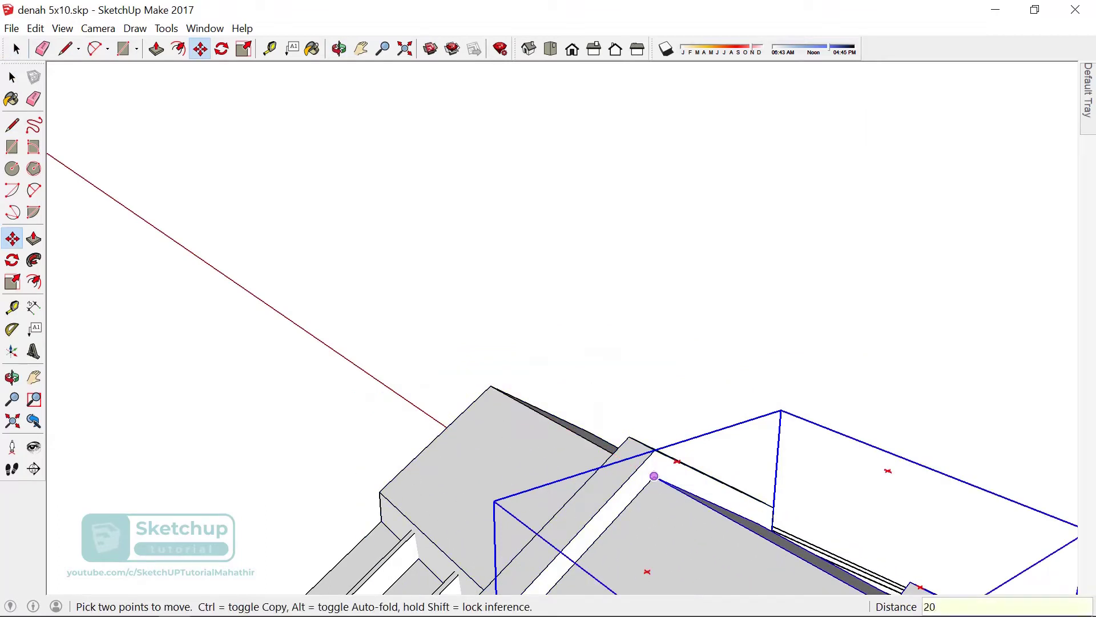
key("Return")
scroll(571, 451, "down", 2)
scroll(563, 442, "down", 3)
scroll(559, 438, "down", 3)
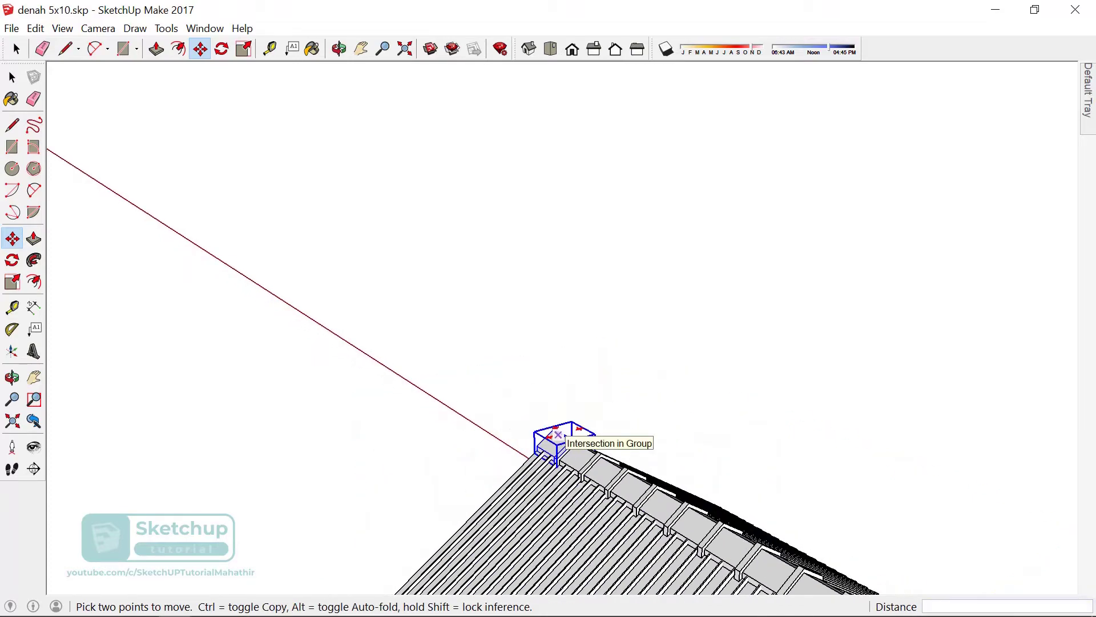
scroll(558, 438, "down", 2)
scroll(559, 438, "up", 3)
scroll(617, 523, "up", 3)
- Delete the ridge cap pieces overhanging past the roof end
middle_click_drag(631, 540, 571, 457)
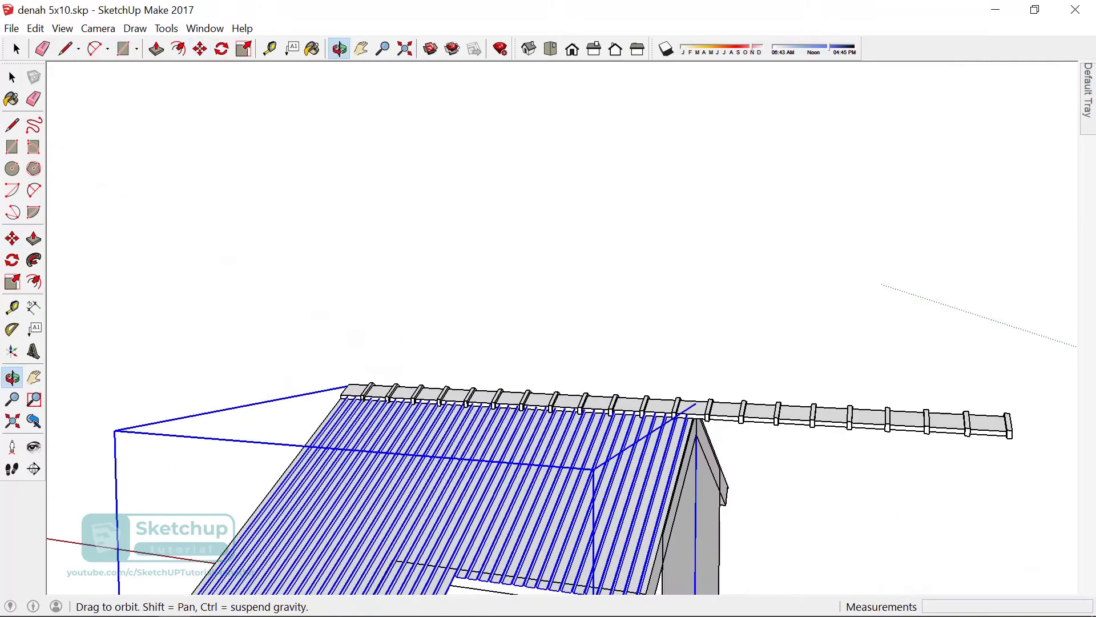
key("space")
left_click_drag(1031, 388, 729, 462)
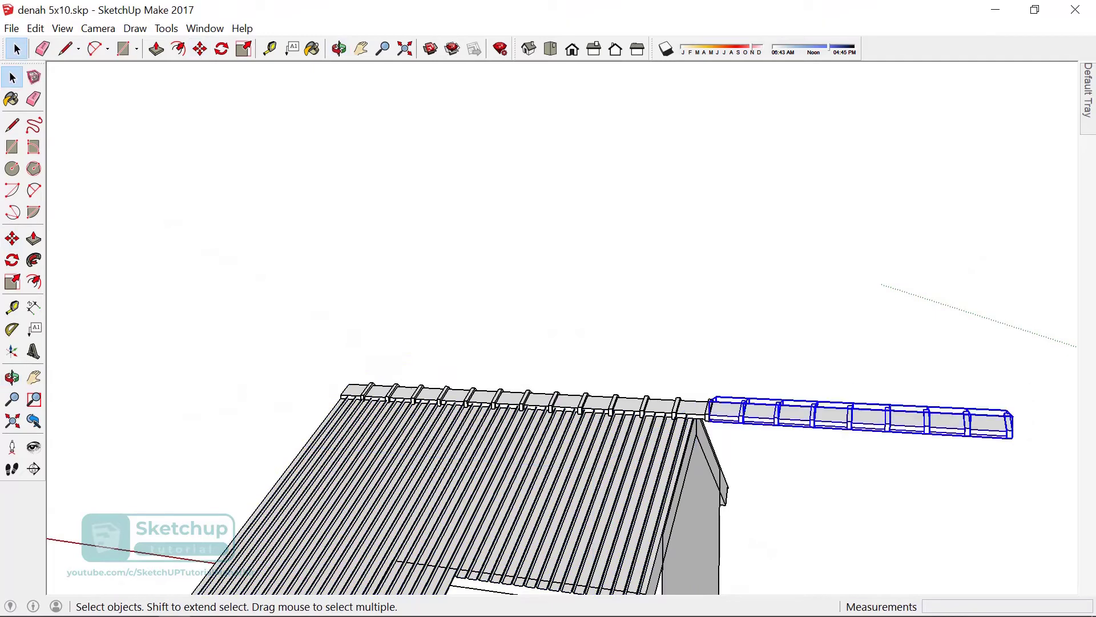
key("Delete")
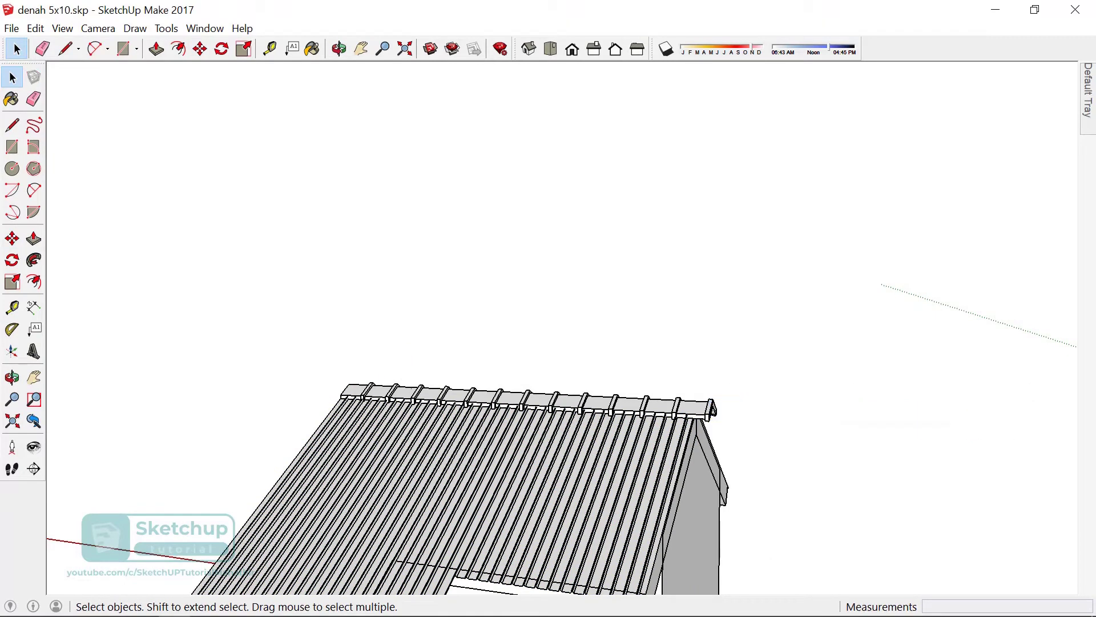
scroll(697, 421, "up", 3)
scroll(696, 421, "up", 2)
- Explode the last ridge cap and move it 20cm back along the ridge
left_click(703, 416)
right_click(705, 415)
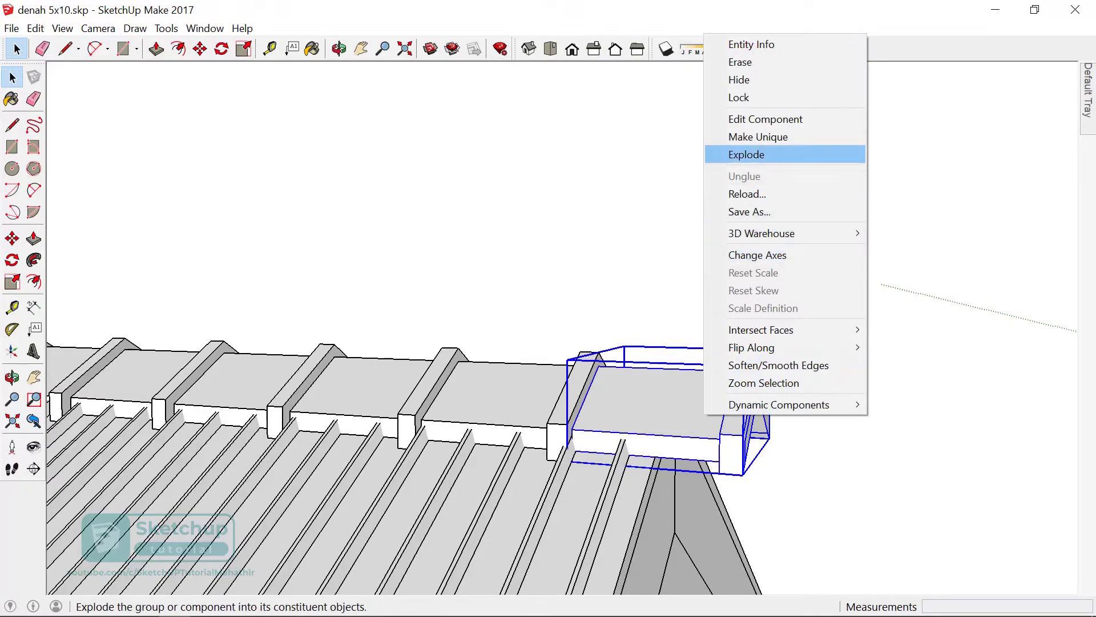
left_click(748, 154)
middle_click_drag(742, 285, 714, 246)
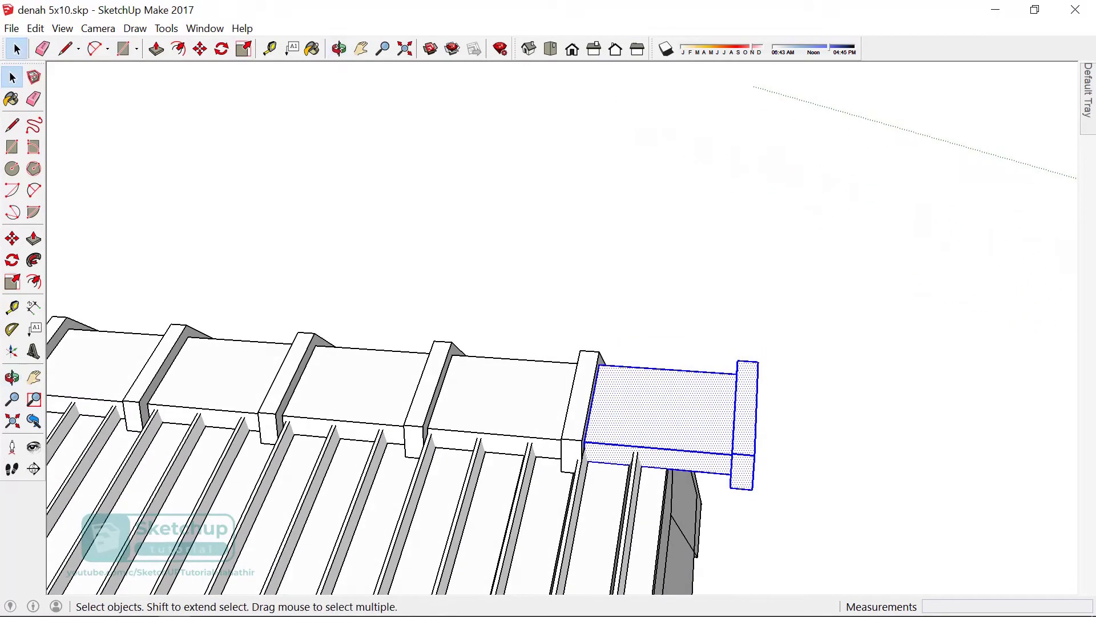
middle_click_drag(548, 400, 514, 297)
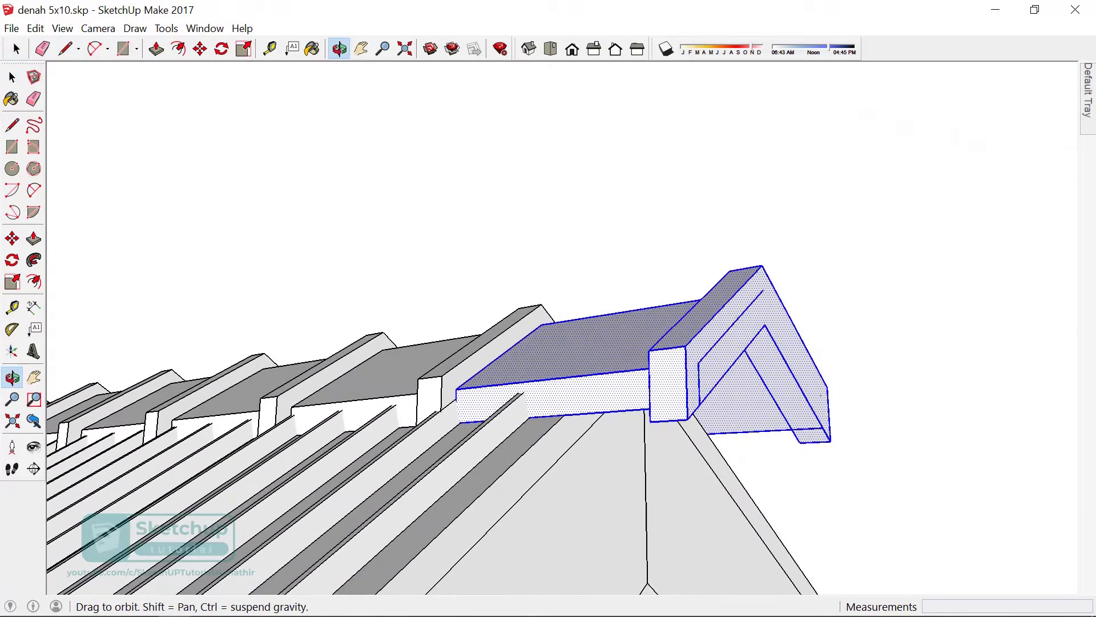
key("m")
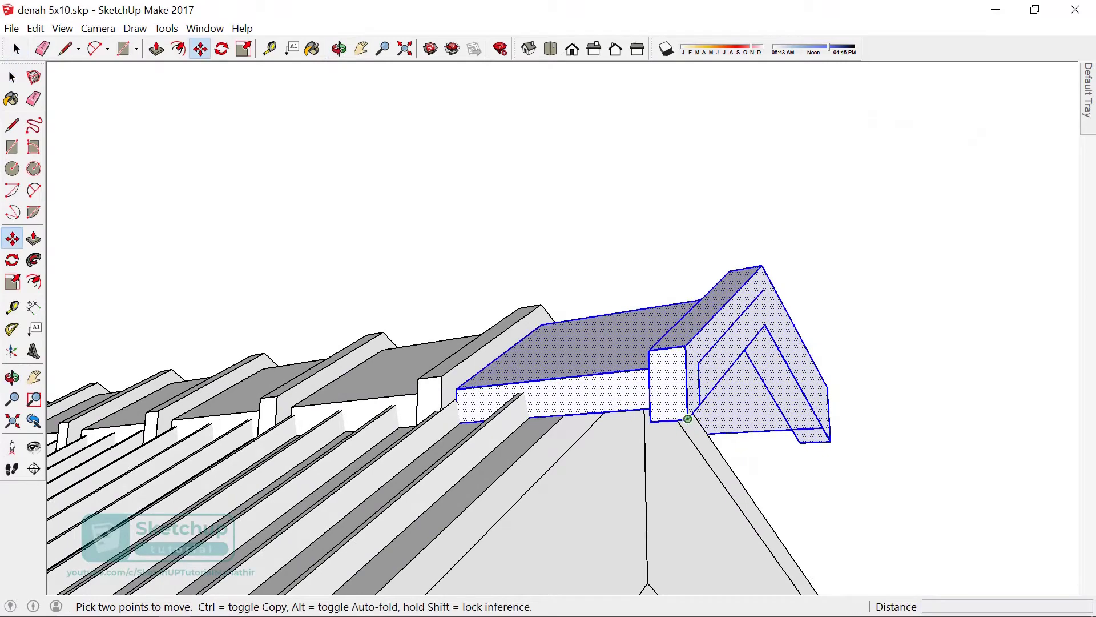
left_click(687, 421)
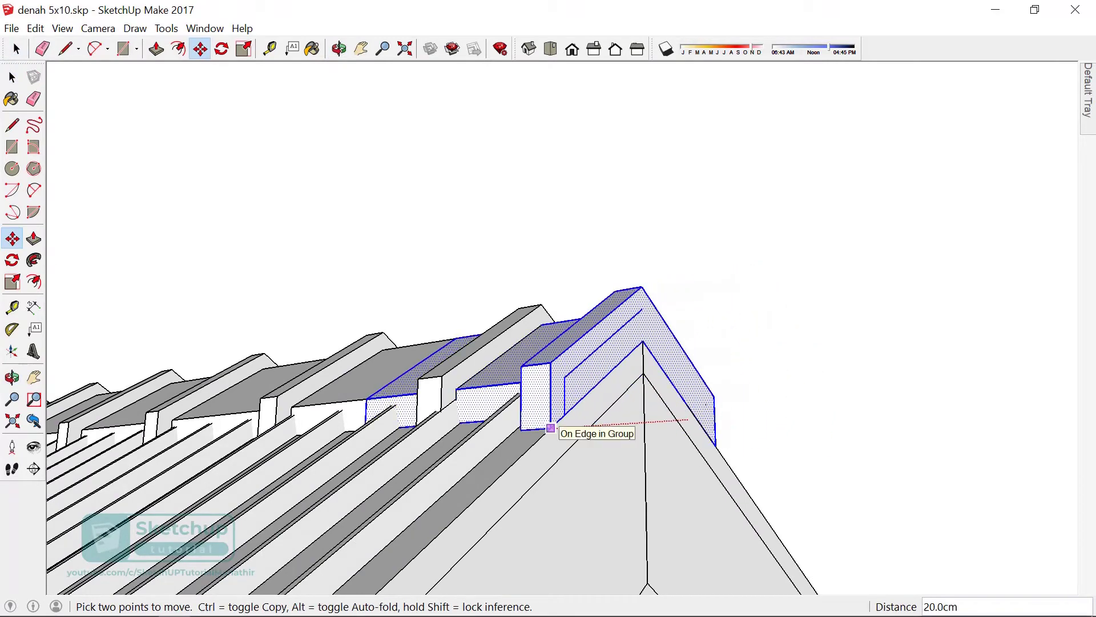
- Push the overhanging slab face back 20cm with Push/Pull
middle_click_drag(550, 428, 434, 366)
key("p")
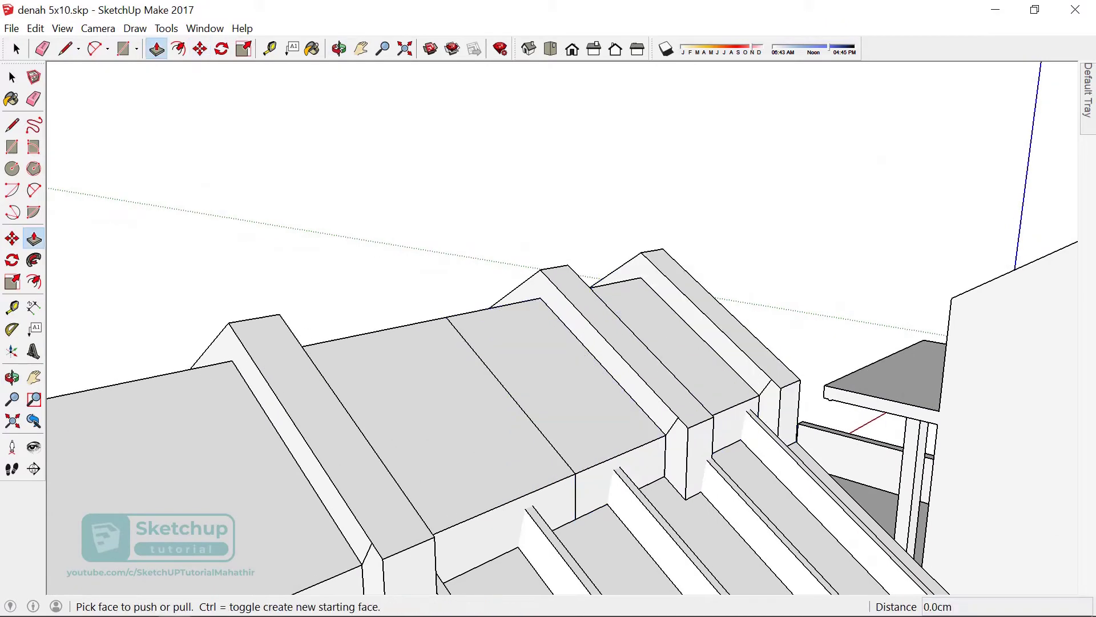
left_click(616, 411)
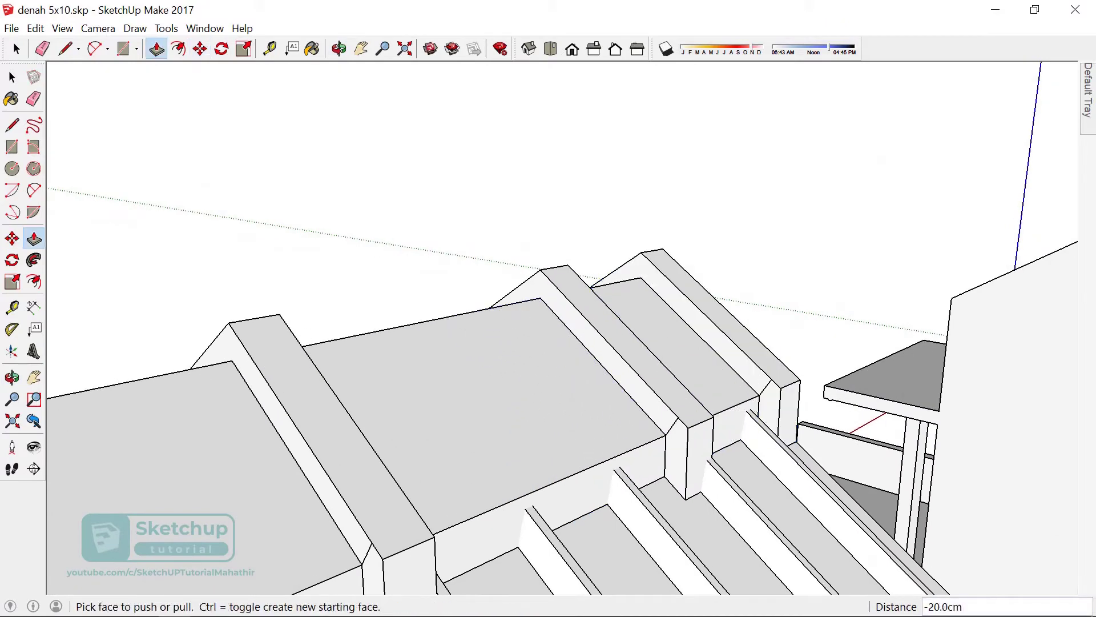
key("space")
- Group all the connected ridge slab geometry into one group
scroll(857, 394, "up", 3)
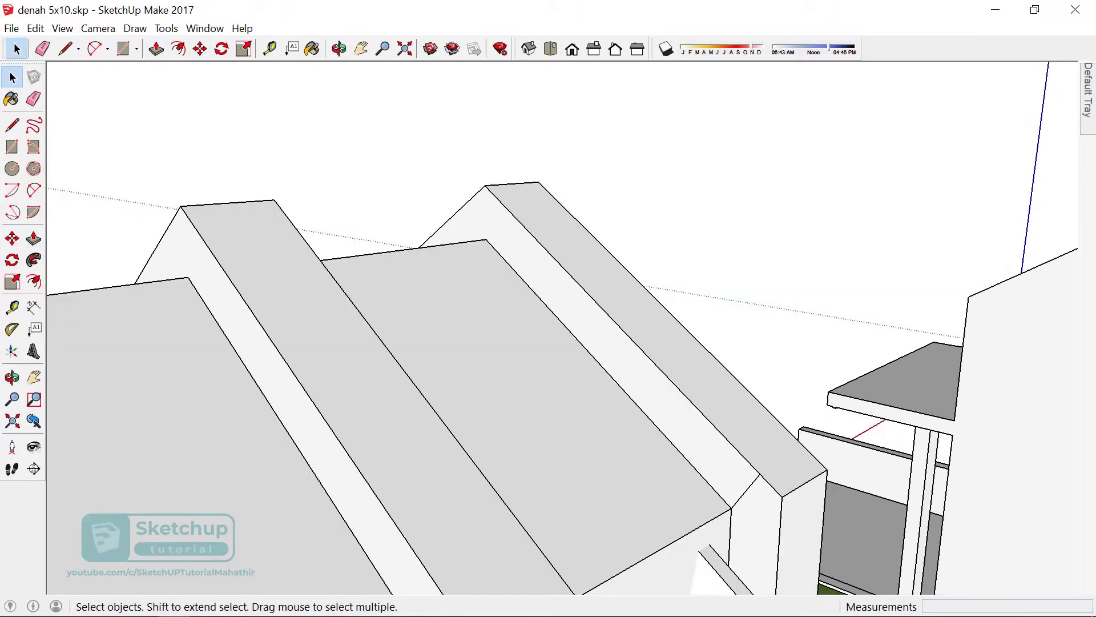
triple_click(629, 297)
right_click(747, 183)
left_click(782, 318)
scroll(782, 318, "down", 3)
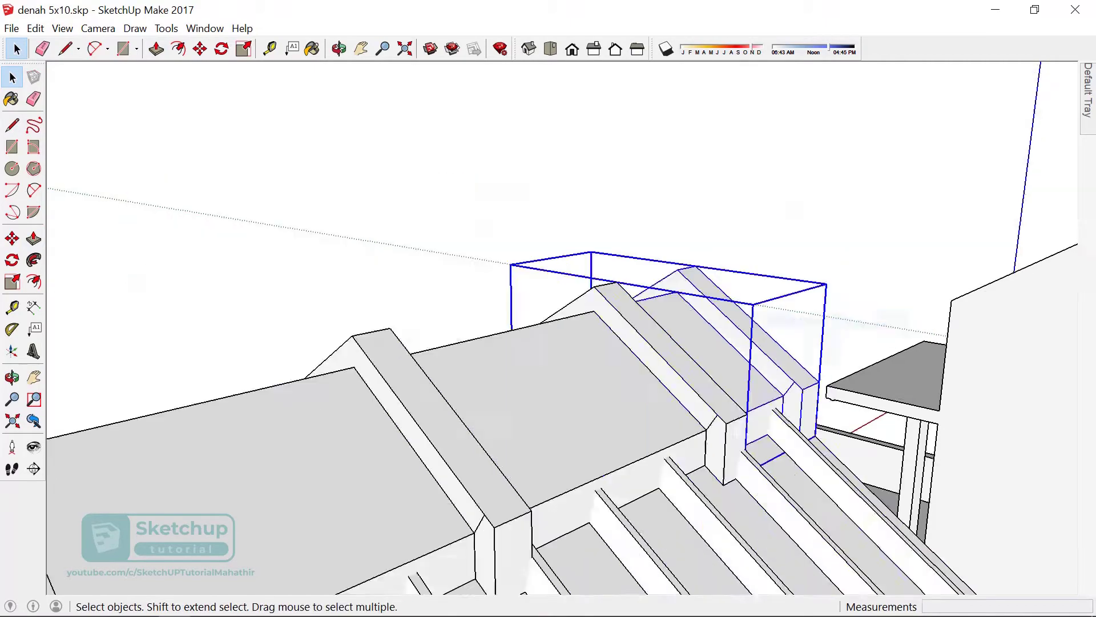
scroll(742, 342, "down", 5)
middle_click_drag(742, 343, 514, 354)
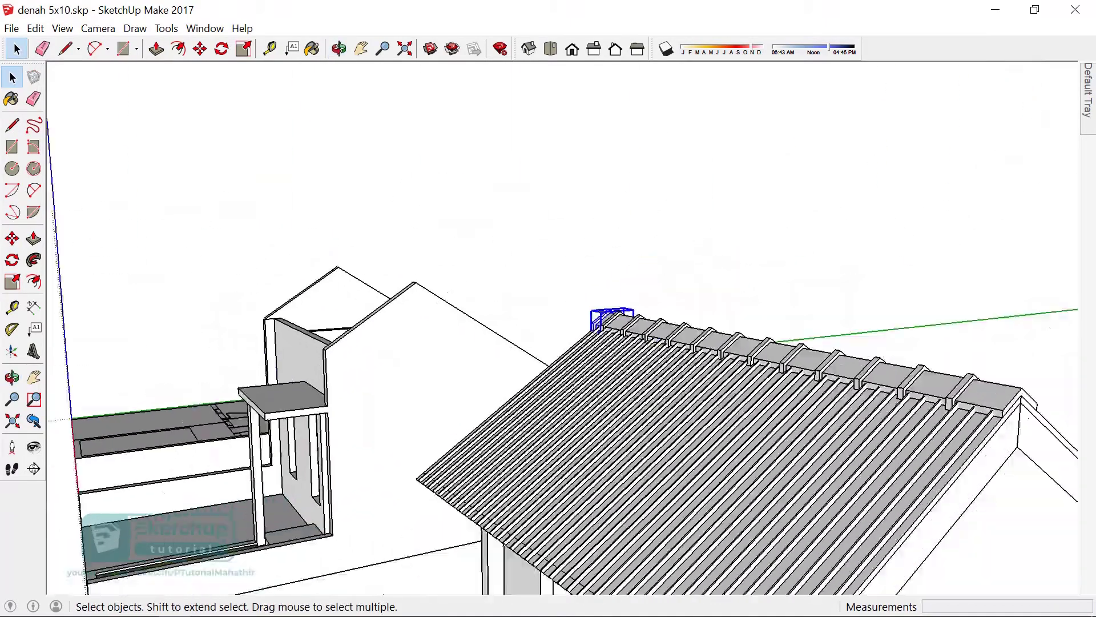
scroll(514, 331, "down", 3)
middle_click_drag(548, 342, 434, 320)
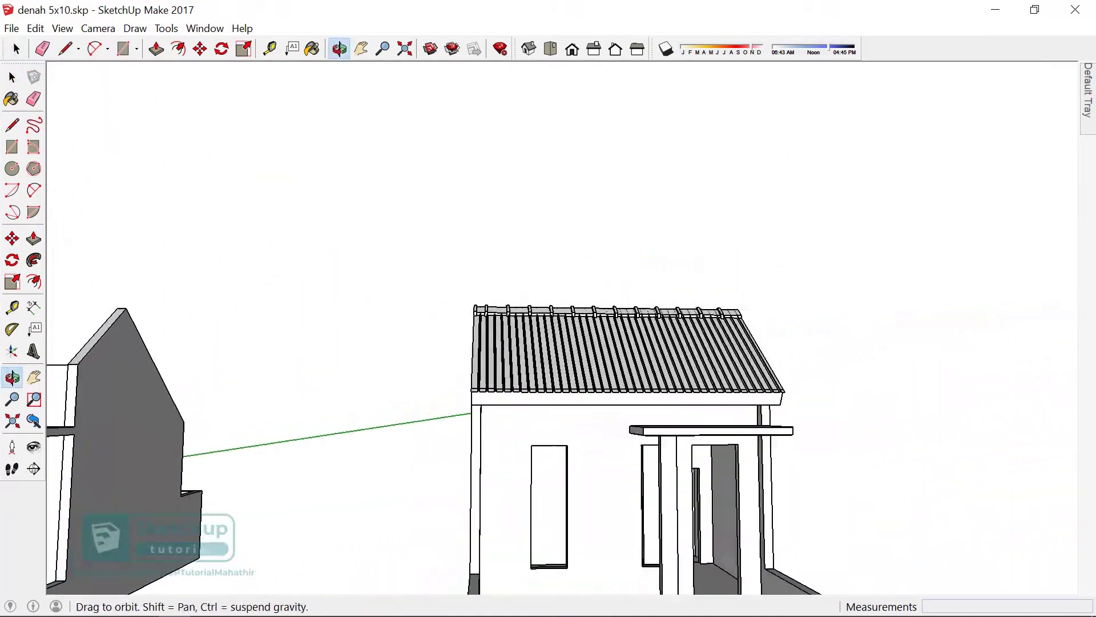
scroll(548, 342, "up", 3)
scroll(548, 343, "up", 1)
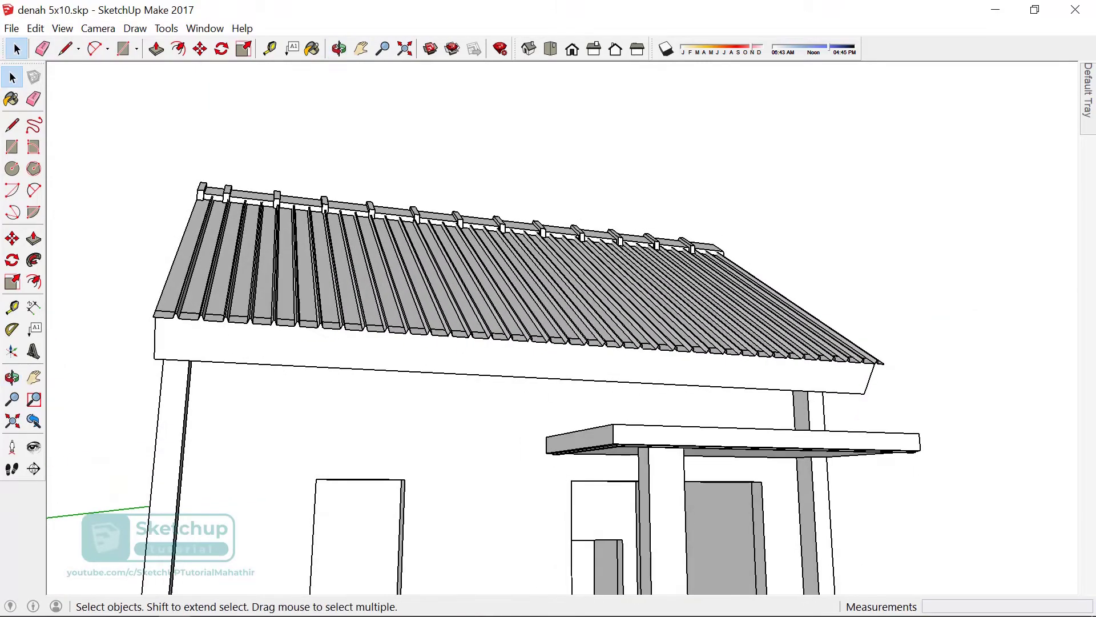
scroll(549, 343, "down", 4)
scroll(549, 343, "down", 2)
mouse_move(548, 343)
middle_mouse_down()
mouse_move(400, 331)
mouse_move(514, 343)
mouse_move(343, 343)
middle_mouse_up()
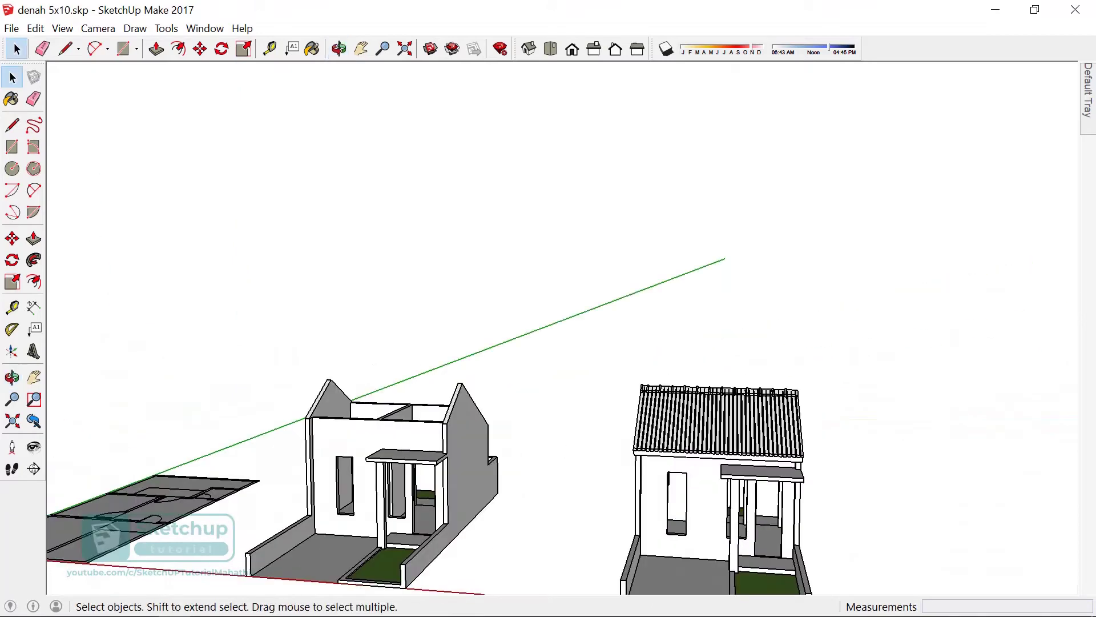
scroll(743, 429, "down", 2)
scroll(229, 503, "up", 1)
scroll(724, 259, "down", 1)
scroll(724, 258, "down", 1)
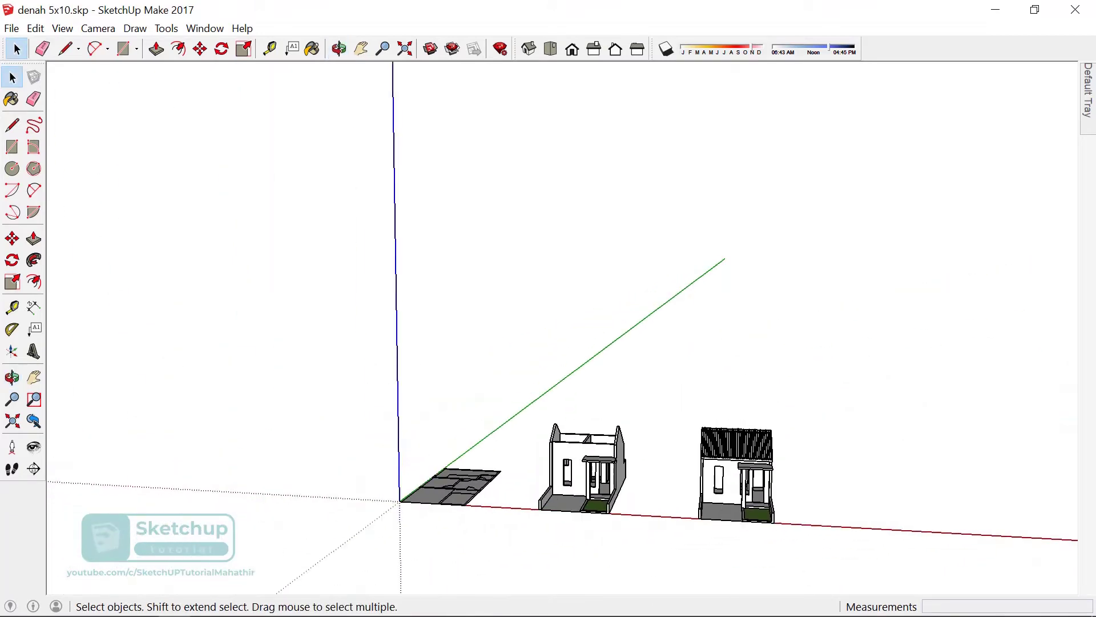
scroll(491, 483, "up", 3)
scroll(491, 482, "up", 3)
middle_click_drag(491, 482, 457, 445)
scroll(451, 571, "up", 3)
scroll(548, 525, "down", 2)
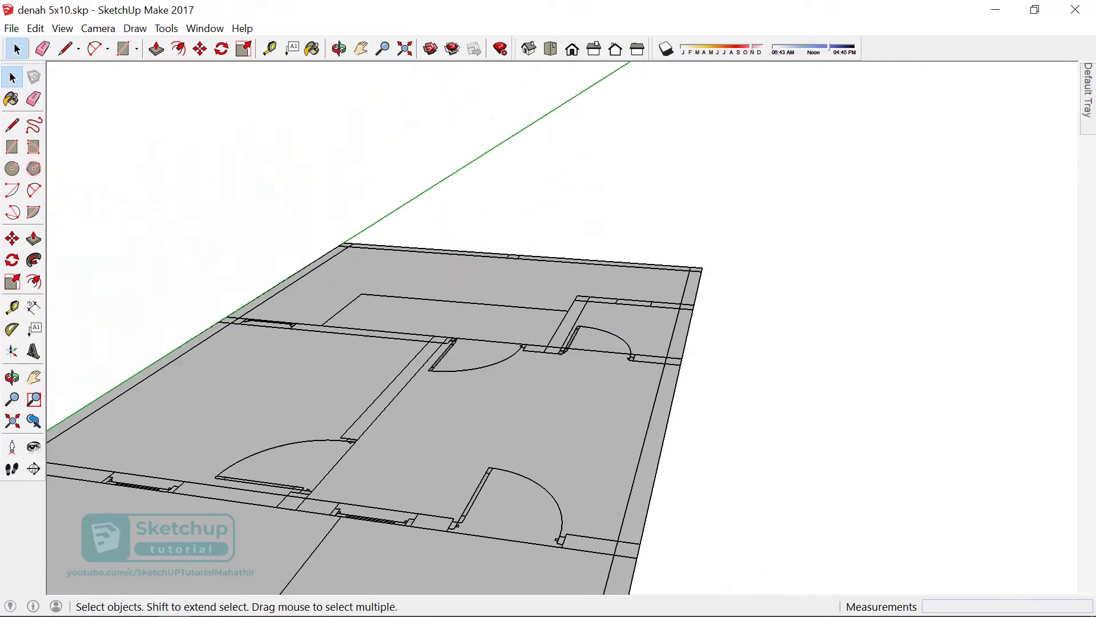
scroll(548, 526, "down", 2)
scroll(548, 526, "down", 1)
scroll(548, 525, "up", 2)
scroll(628, 343, "up", 2)
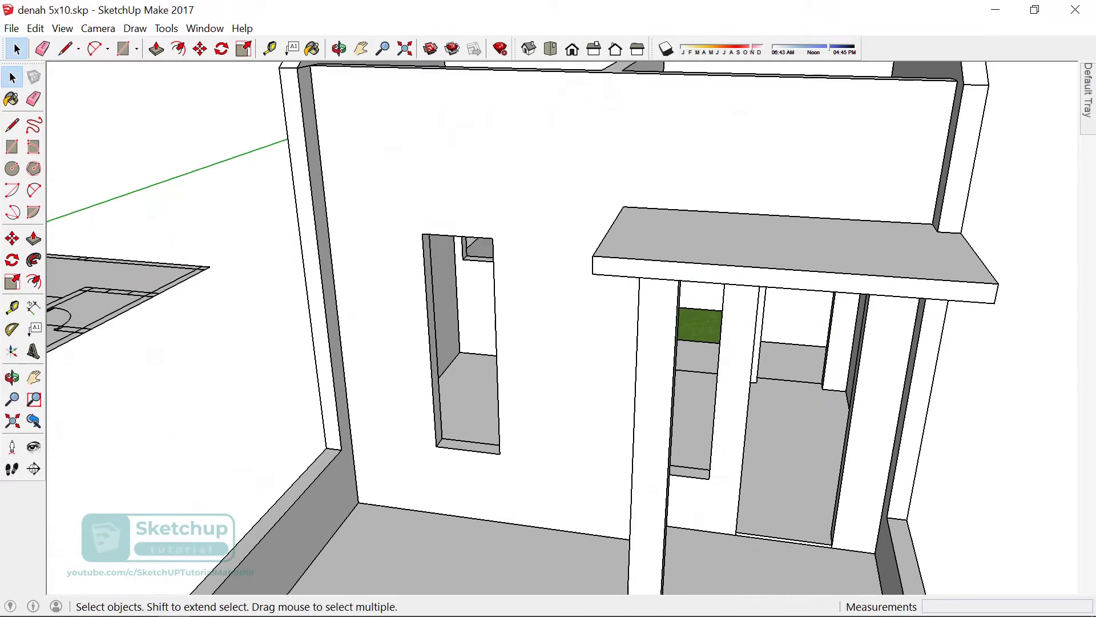
scroll(629, 343, "down", 2)
middle_click_drag(628, 343, 628, 297)
scroll(657, 343, "up", 3)
scroll(545, 519, "up", 3)
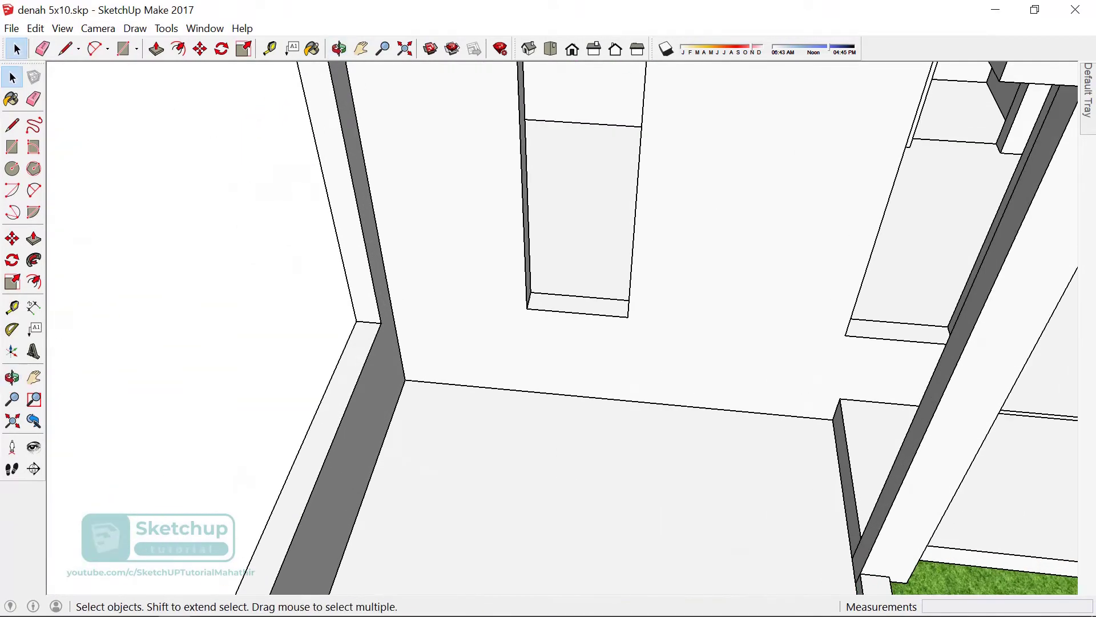
scroll(545, 520, "up", 2)
scroll(546, 519, "down", 1)
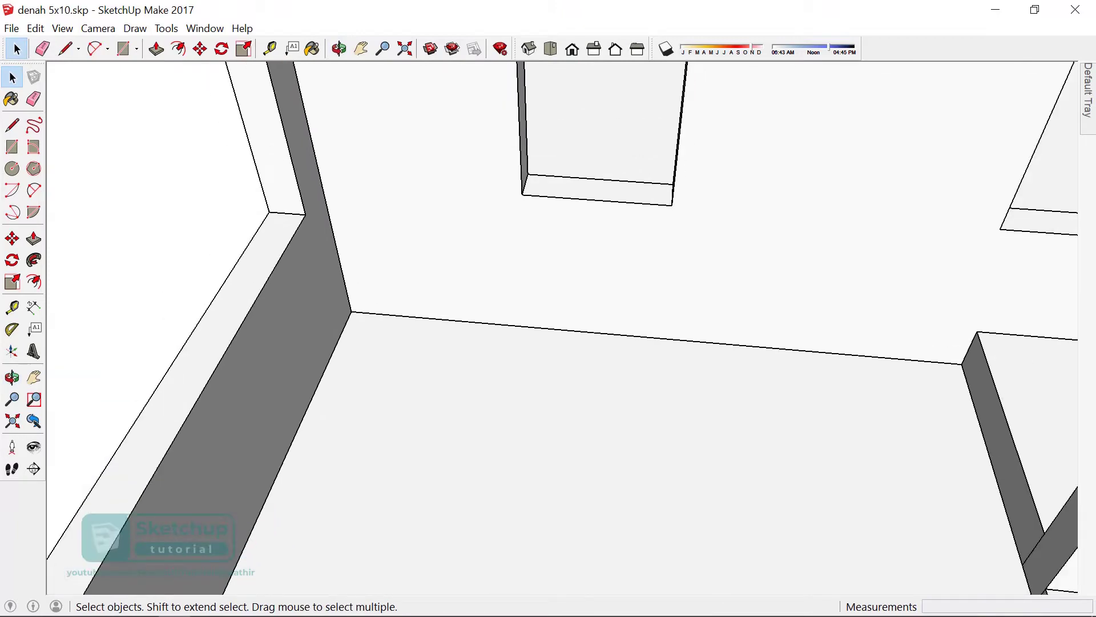
key("t")
middle_click_drag(325, 368, 543, 215)
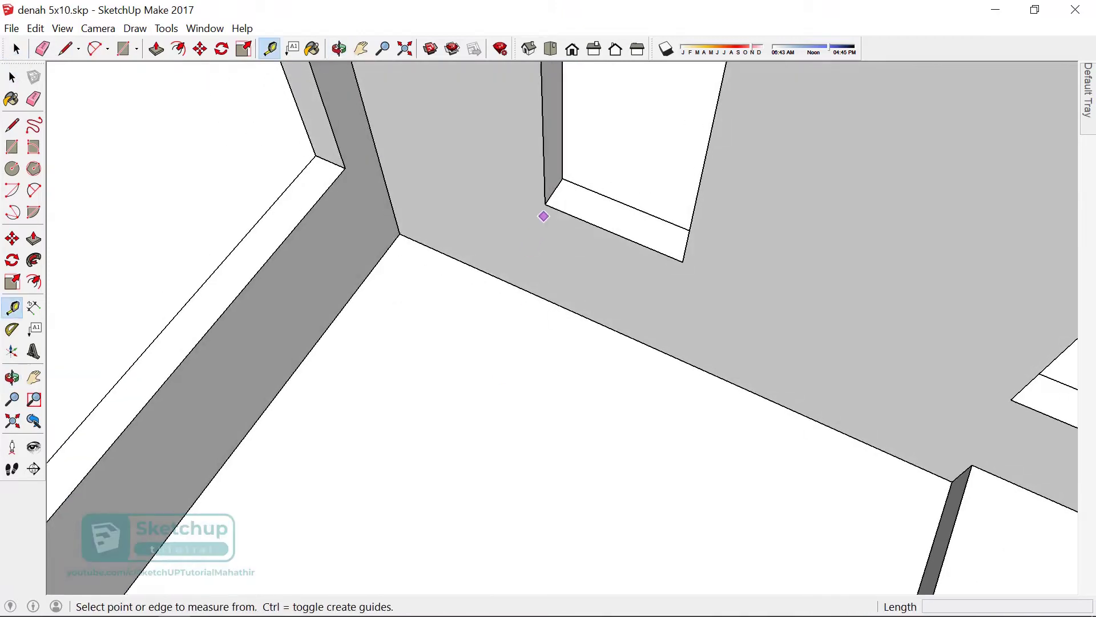
- Draw a small rectangle in the opening corner and pull it up into a 200cm post
scroll(563, 193, "up", 2)
left_click(530, 186)
type("8")
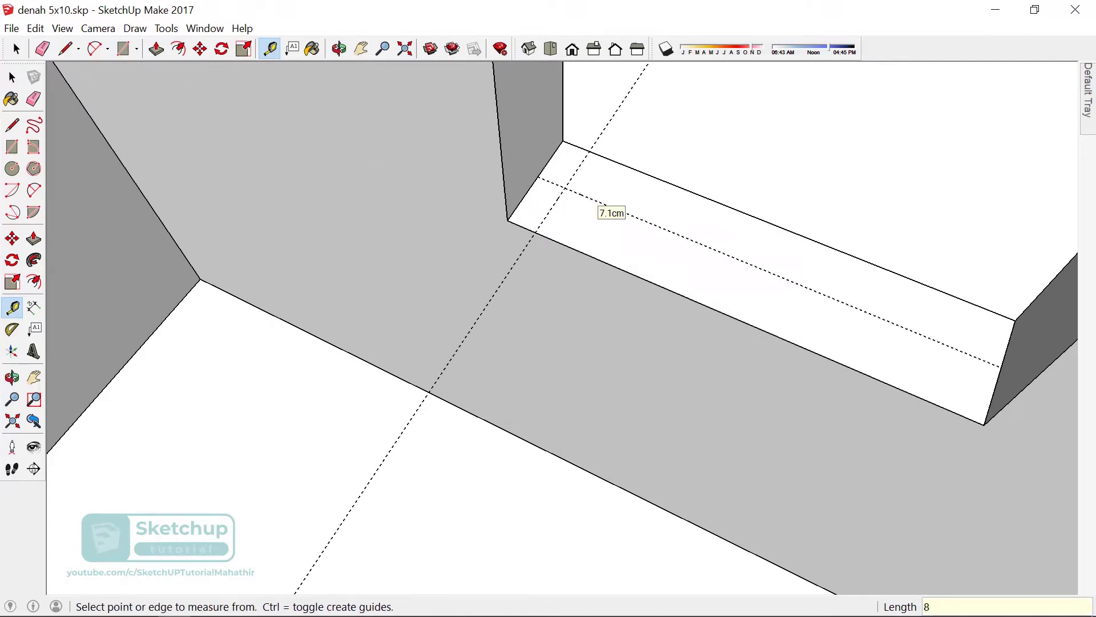
scroll(564, 214, "up", 1)
key("r")
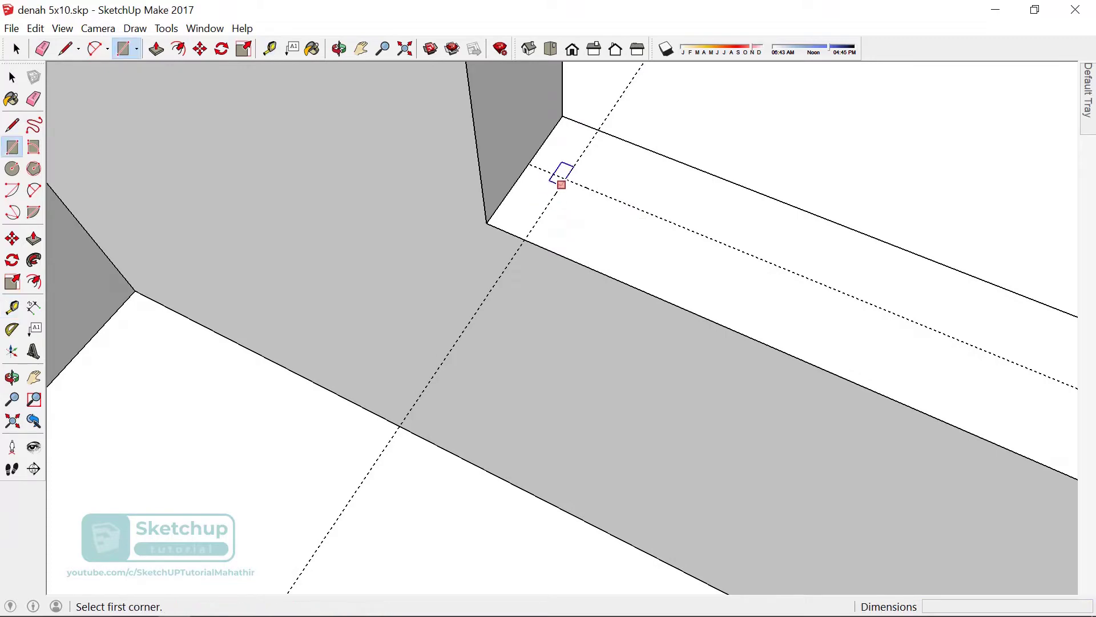
left_click(566, 179)
left_click(486, 223)
scroll(559, 257, "down", 2)
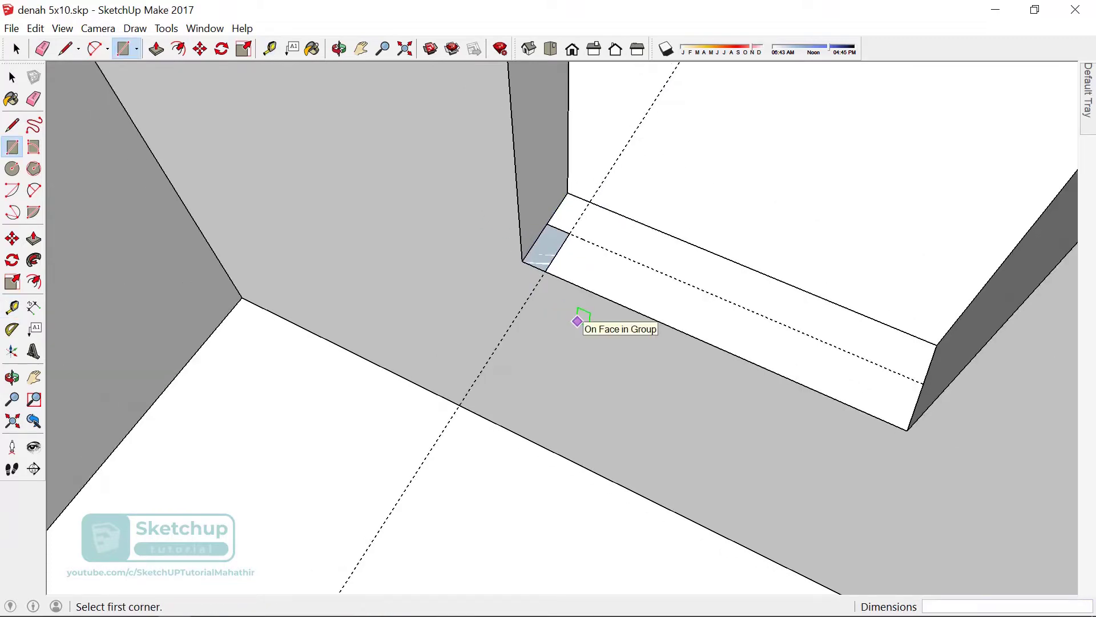
key("p")
left_click(546, 246)
middle_click_drag(548, 217, 570, 286)
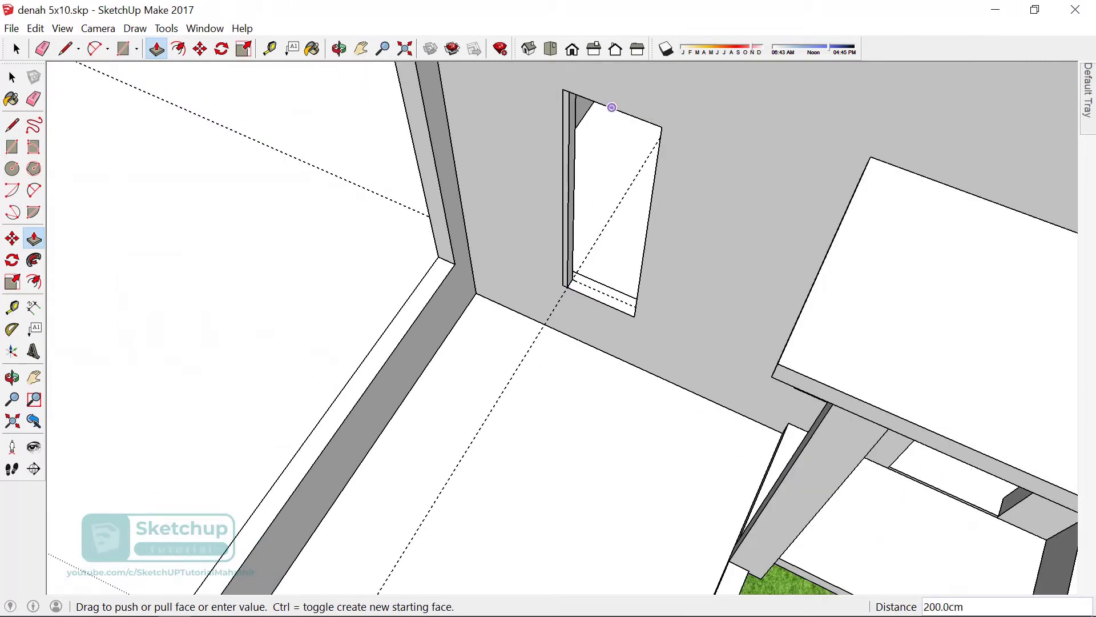
left_click(611, 107)
- Place a guide from the opening's edge to locate the jamb base
scroll(582, 275, "up", 3)
scroll(582, 275, "up", 2)
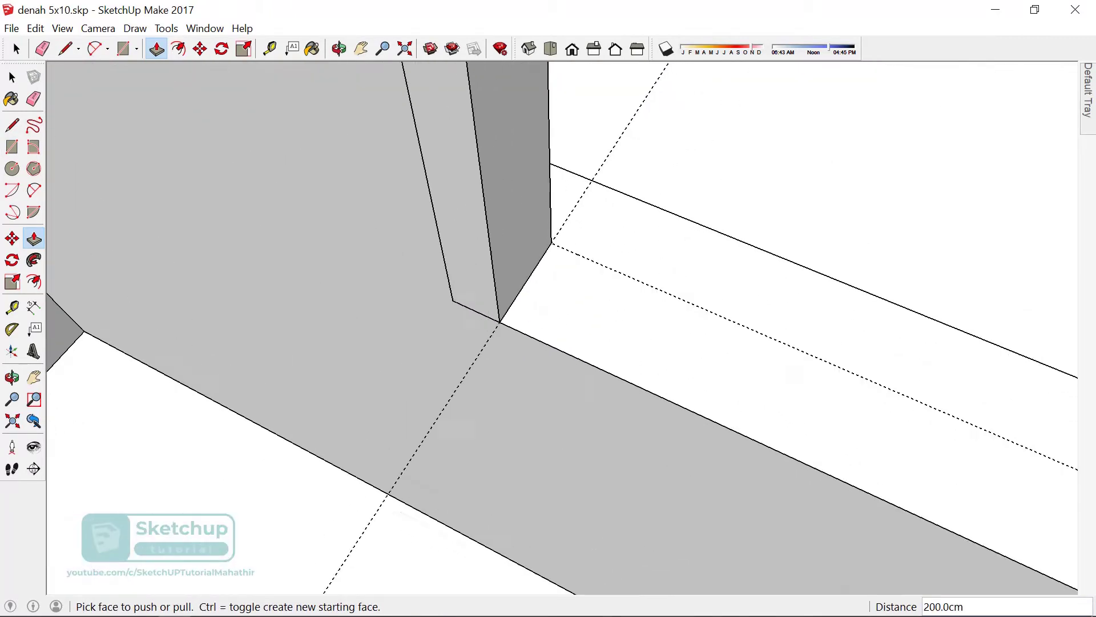
key("t")
left_click(520, 338)
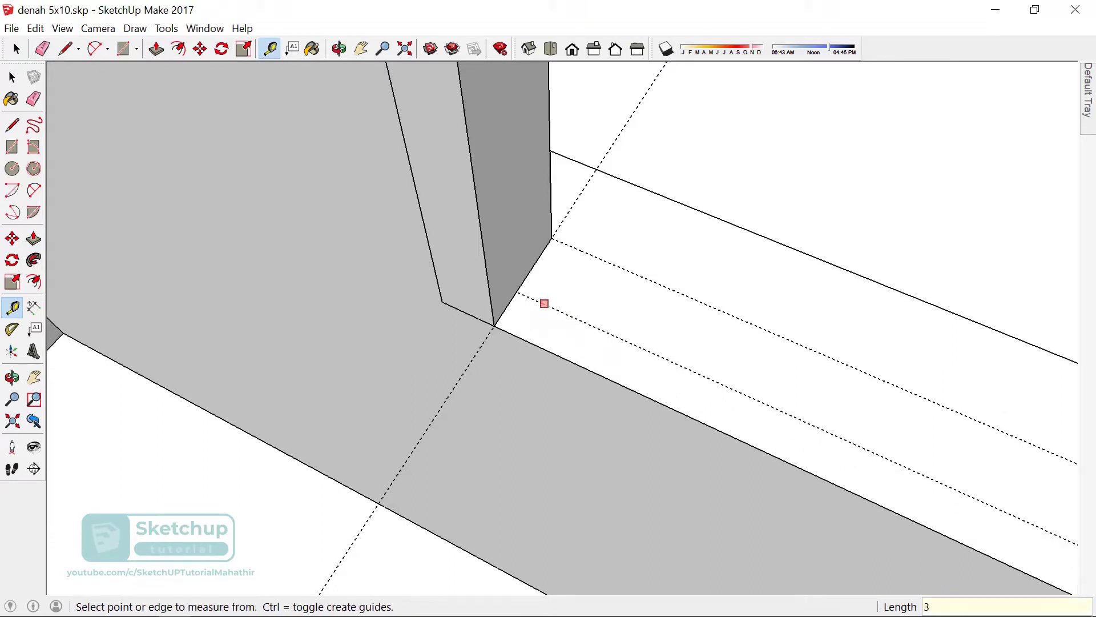
scroll(552, 294, "up", 2)
type("2")
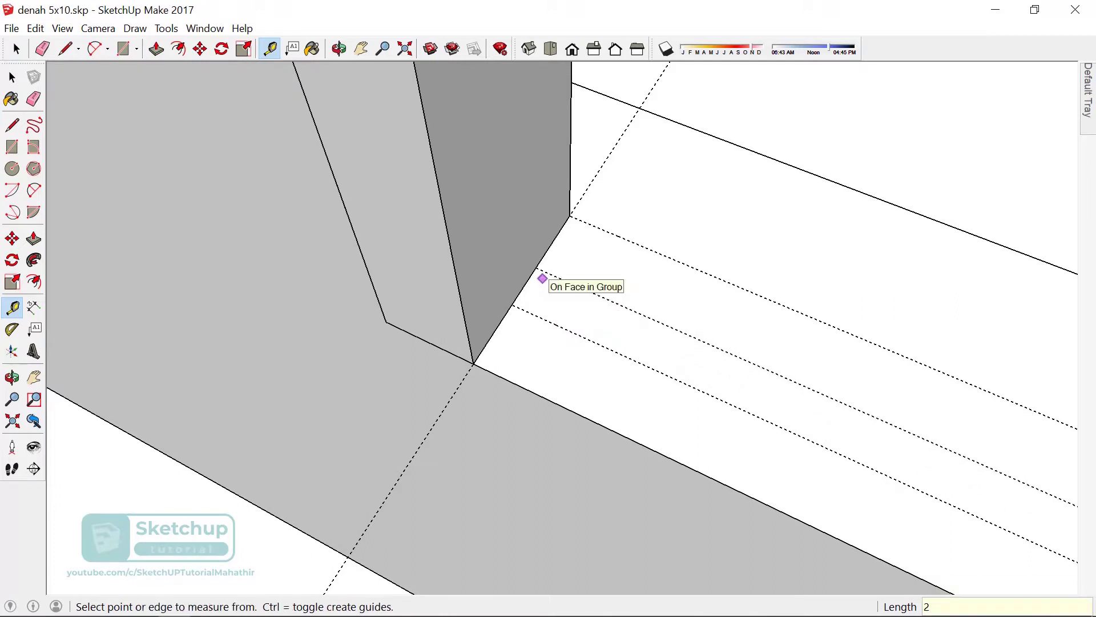
- Draw a 2 by 2 square at the jamb base and raise it 34.6cm
key("r")
left_click(535, 267)
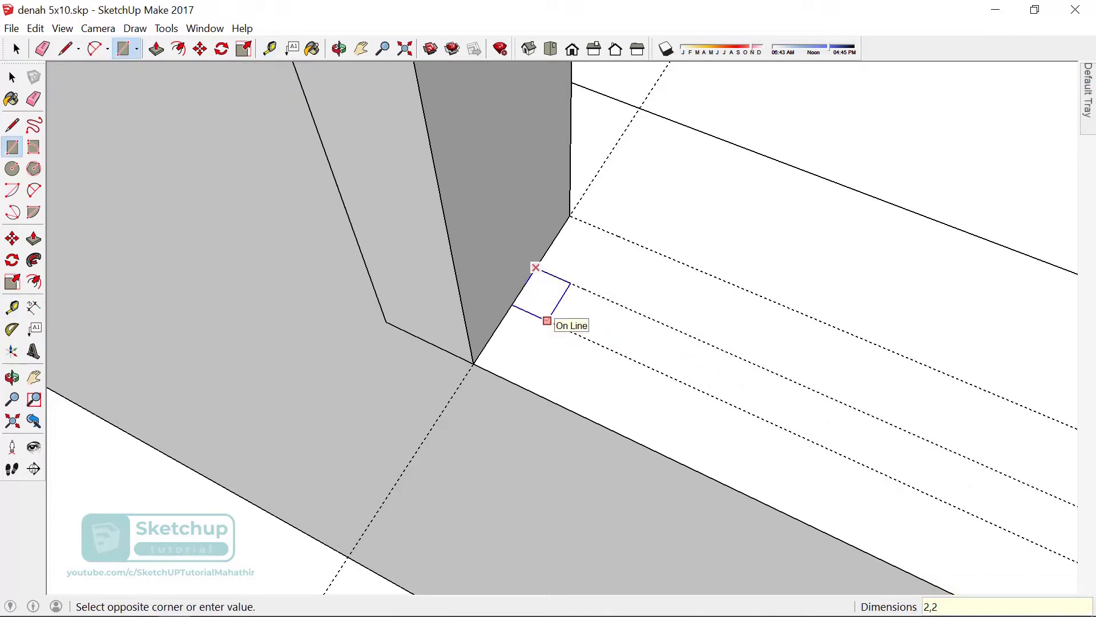
key("p")
left_click(554, 297)
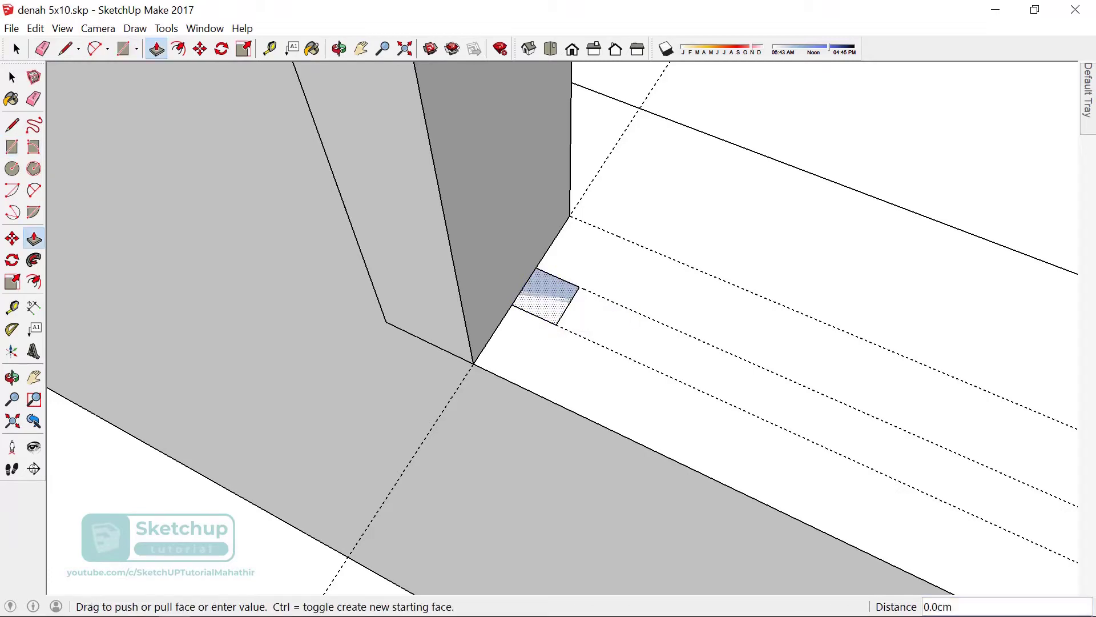
mouse_move(554, 297)
middle_mouse_down()
mouse_move(571, 320)
mouse_move(569, 206)
middle_mouse_up()
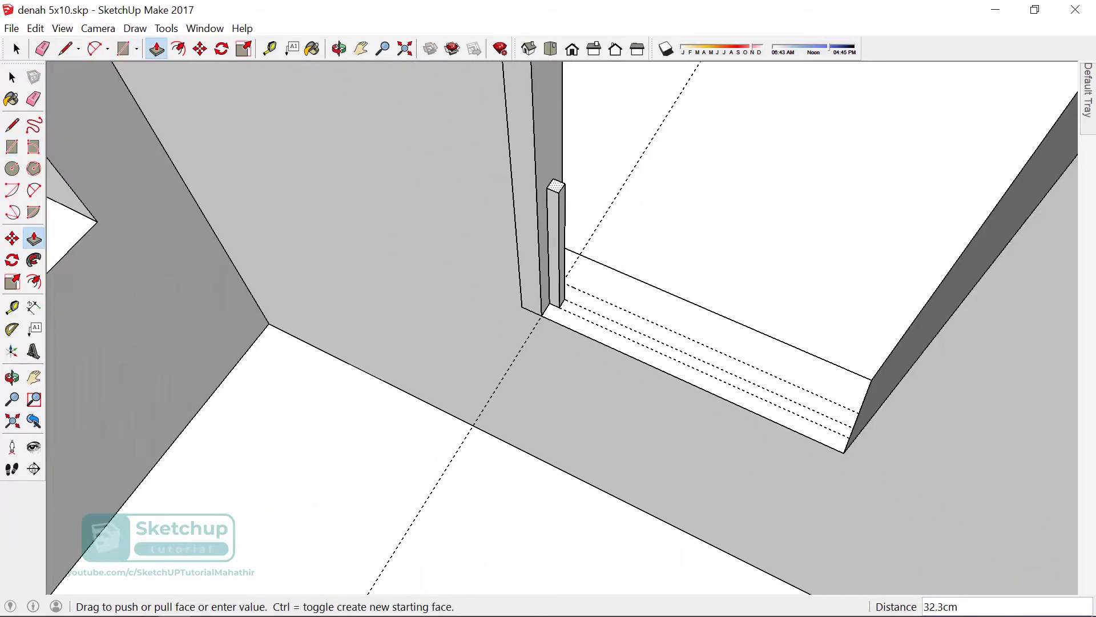
left_click(555, 188)
scroll(557, 205, "up", 2)
scroll(563, 228, "up", 2)
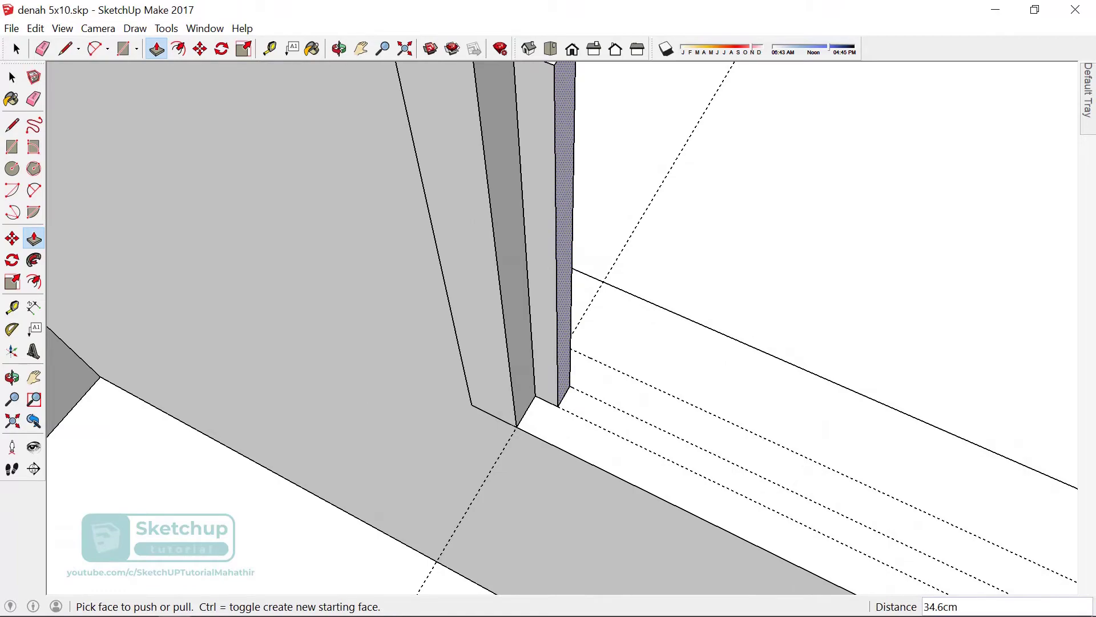
- Adjust the post faces, pushing one down 6.3cm into a ledge, and erase the stray edge
middle_click_drag(563, 228, 628, 257)
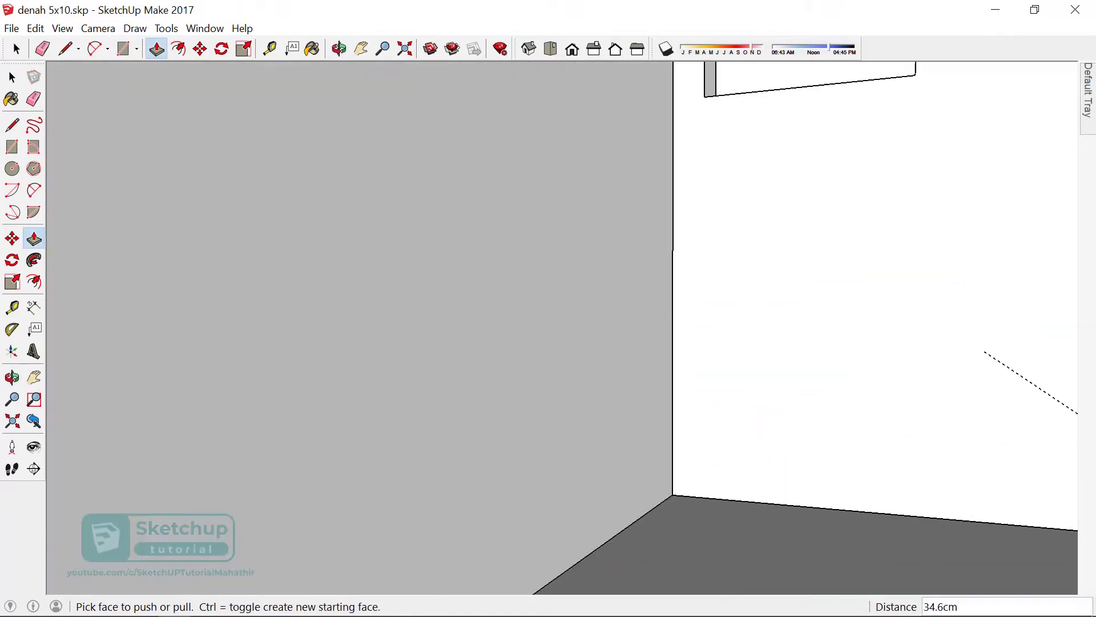
scroll(563, 329, "down", 2)
scroll(562, 329, "down", 2)
scroll(563, 329, "down", 2)
scroll(563, 329, "down", 1)
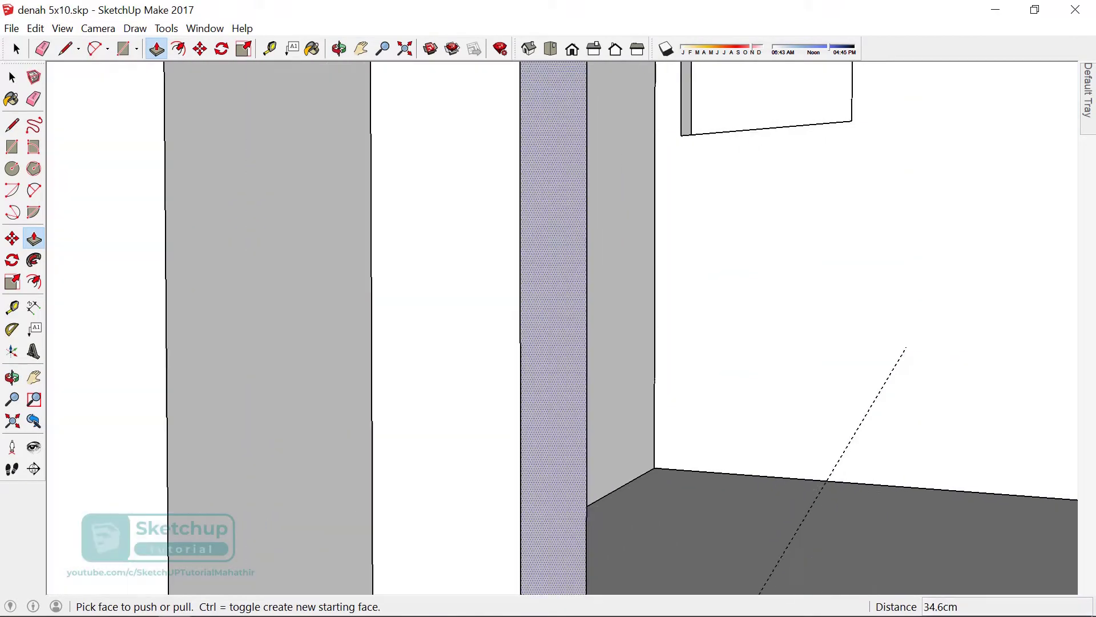
scroll(563, 329, "down", 3)
middle_click_drag(562, 328, 563, 257)
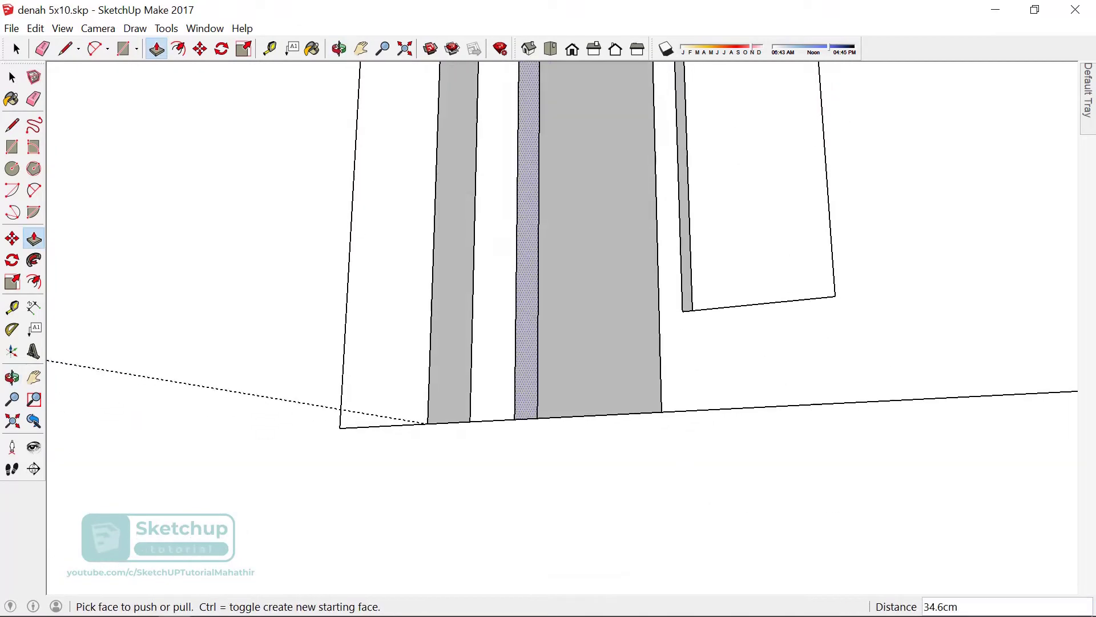
left_click(456, 394)
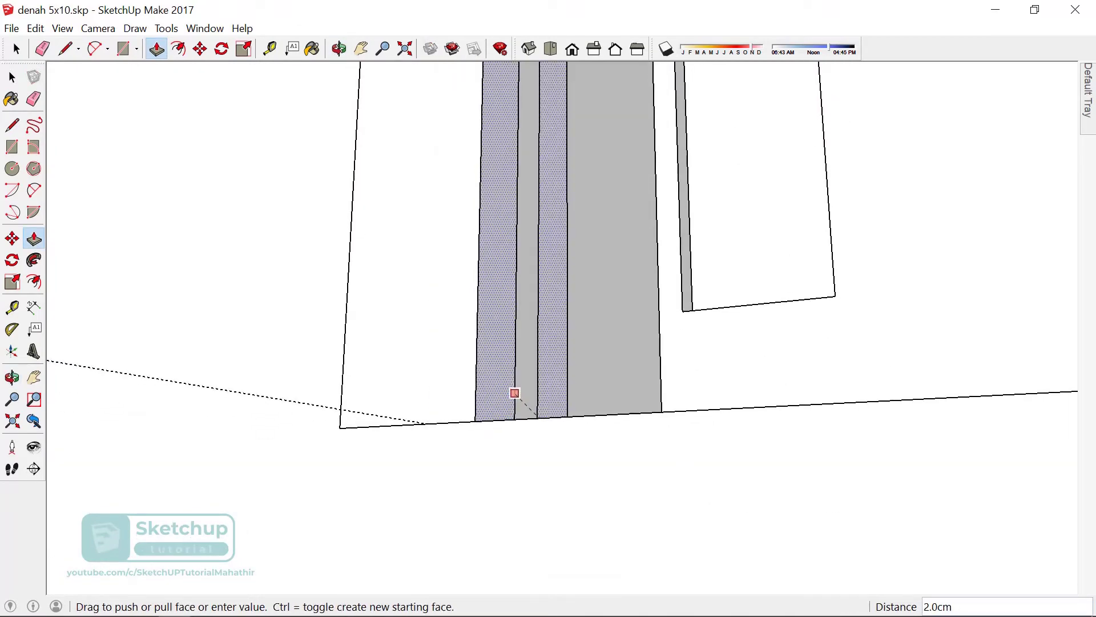
left_click(514, 393)
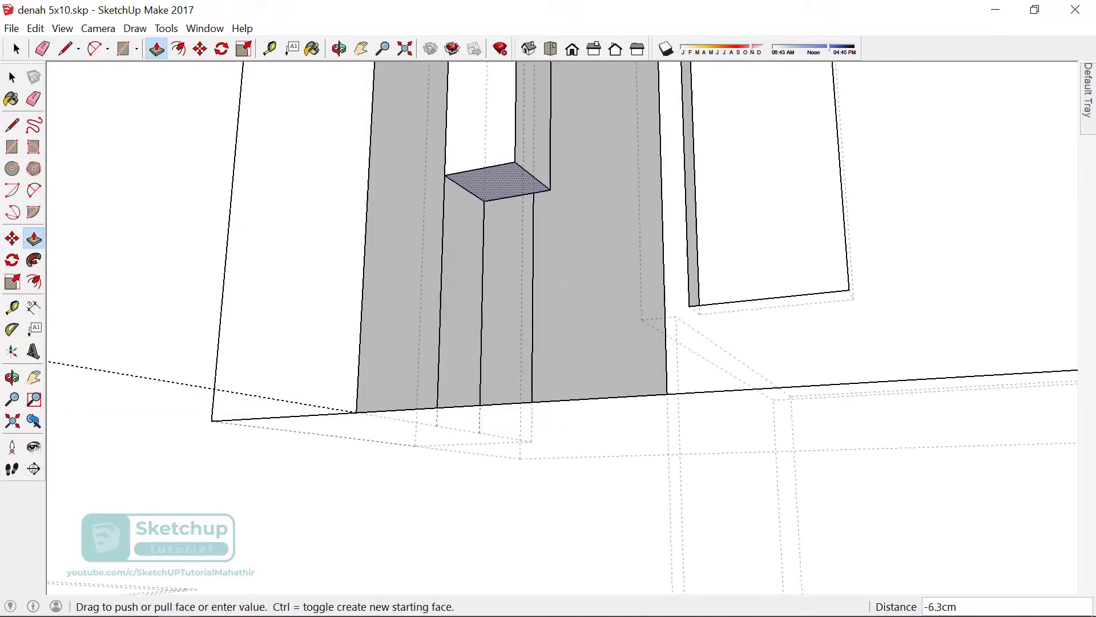
left_click(496, 183)
key("e")
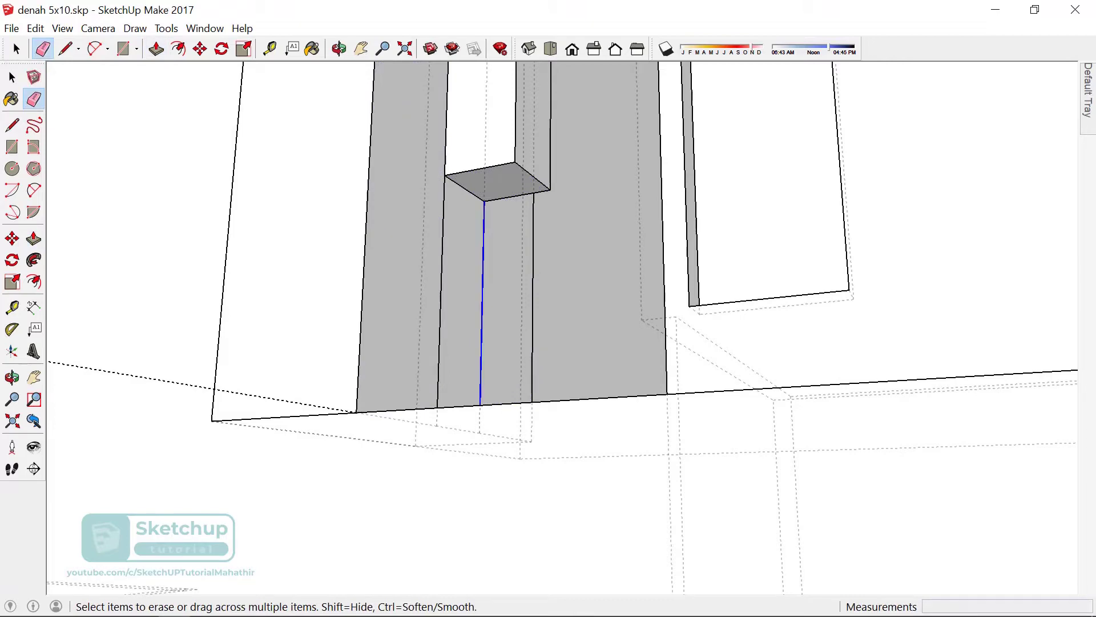
mouse_move(548, 308)
middle_mouse_down()
mouse_move(514, 297)
mouse_move(594, 251)
mouse_move(571, 285)
middle_mouse_up()
key("space")
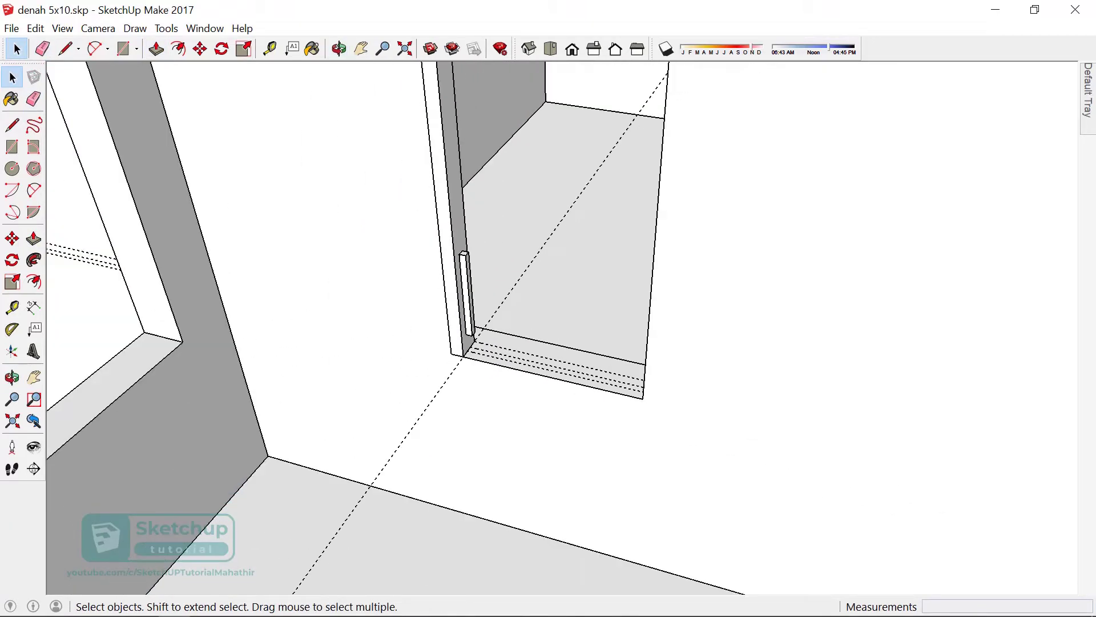
- Copy the jamb post 32.7cm to the right
scroll(513, 285, "up", 3)
left_click(394, 228)
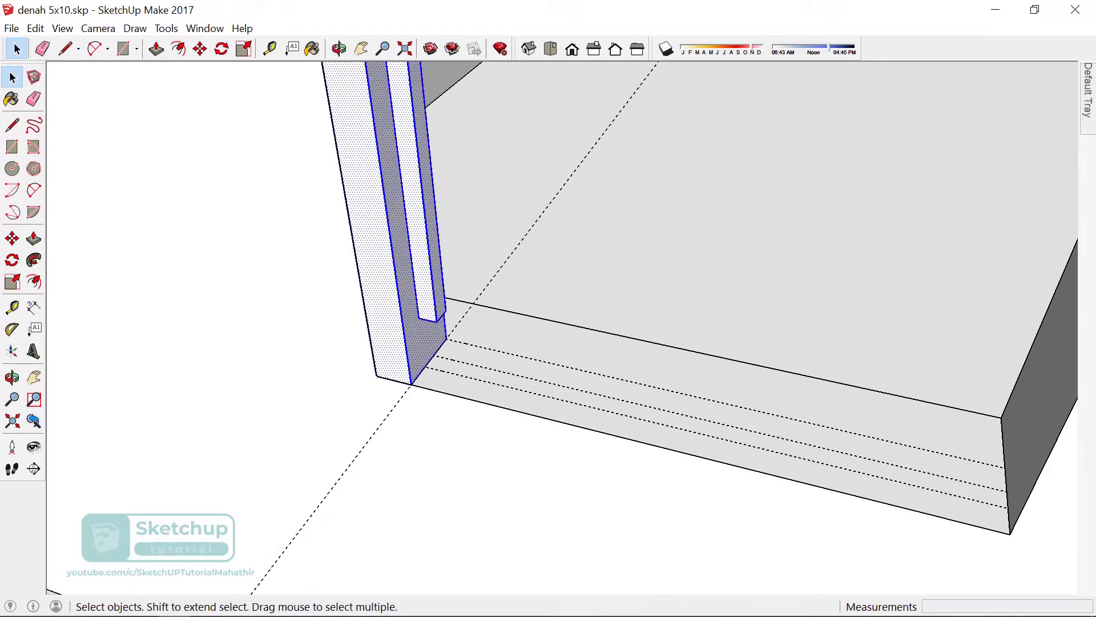
key("m")
key("ctrl")
left_click(463, 397)
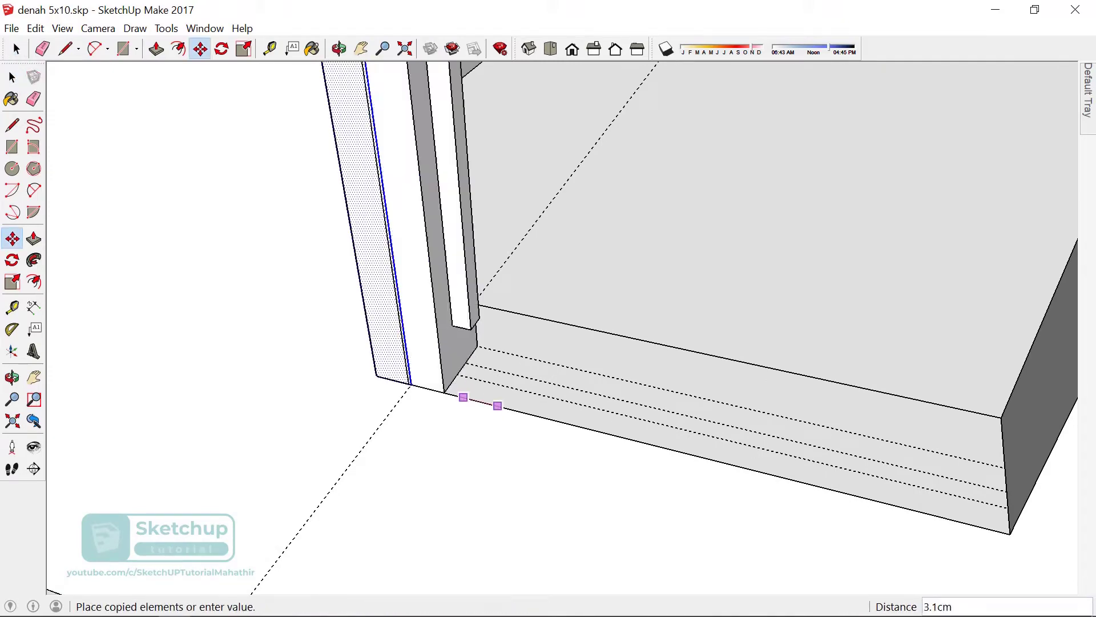
left_click(786, 476)
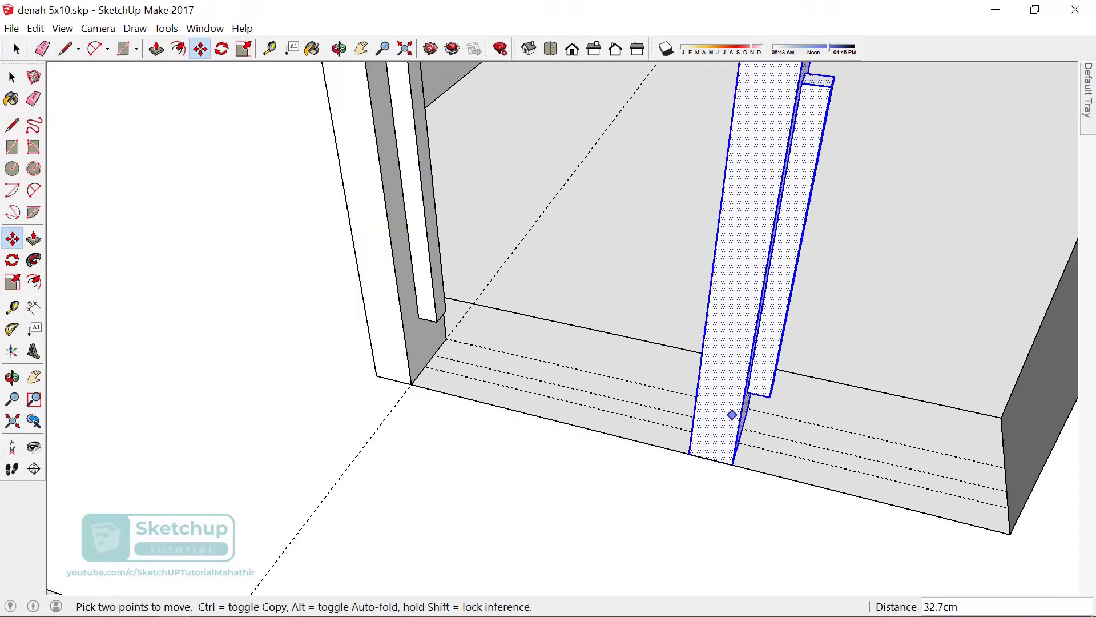
- Flip the copied post along the red axis and place it against the right jamb
right_click(732, 415)
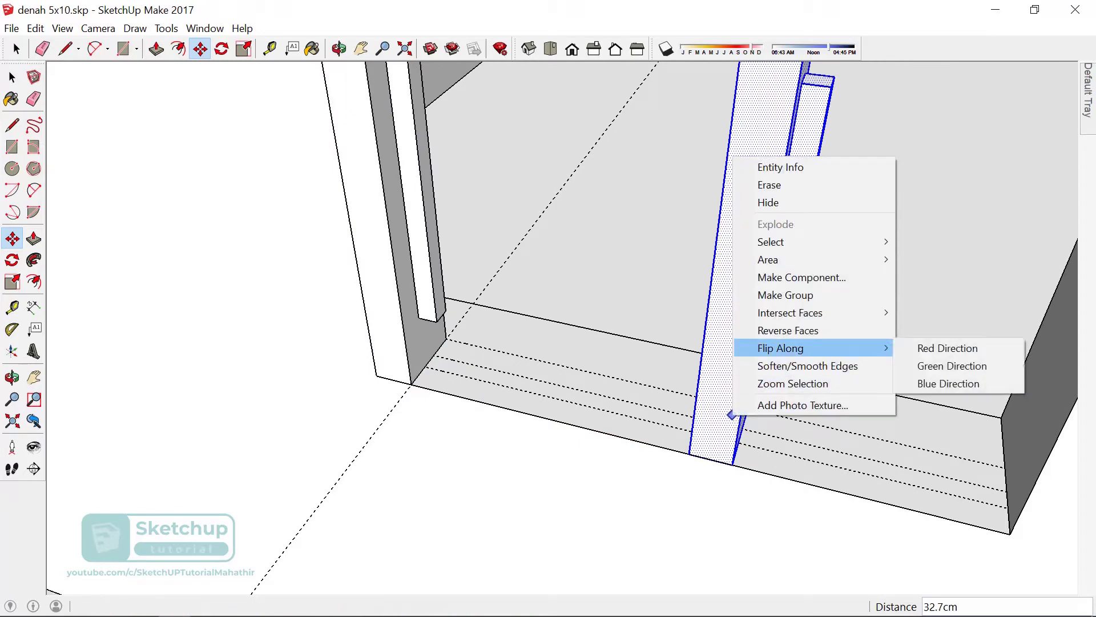
left_click(947, 350)
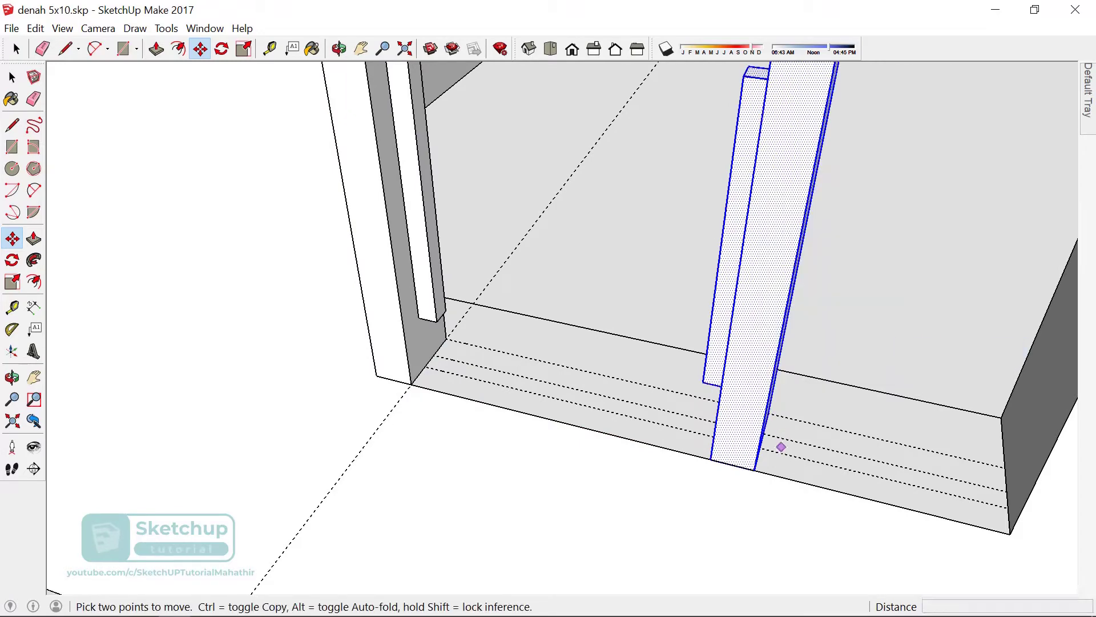
left_click(755, 469)
left_click(1010, 529)
scroll(673, 462, "down", 1)
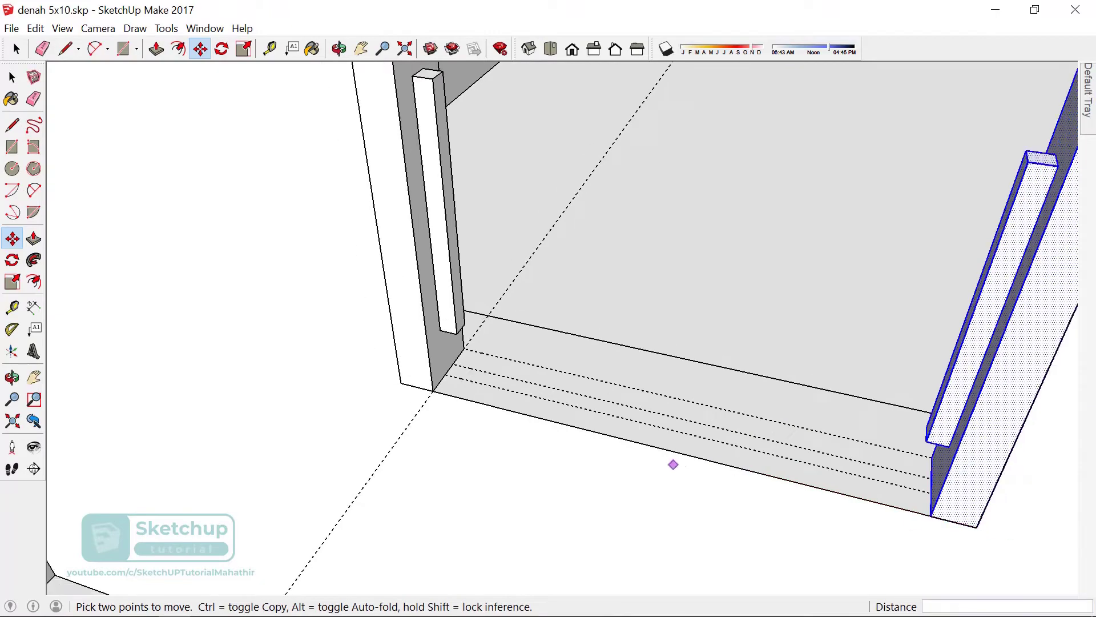
scroll(673, 467, "down", 3)
mouse_move(672, 467)
middle_mouse_down()
mouse_move(600, 477)
mouse_move(575, 461)
middle_mouse_up()
- Start a tape-measure guide from the floor edge of the doorway
scroll(575, 460, "up", 2)
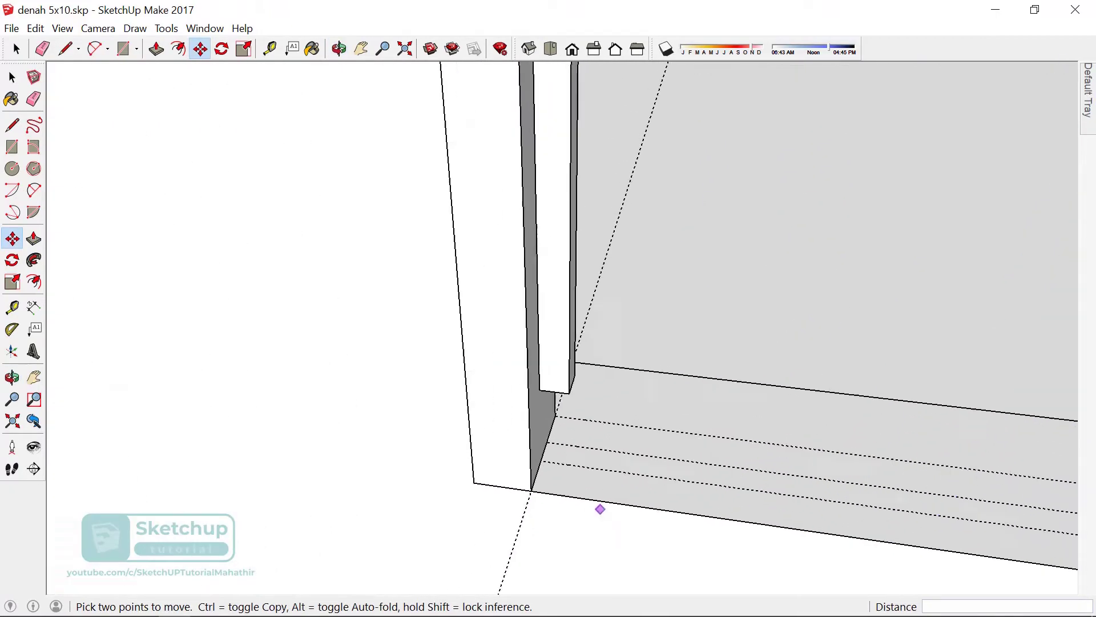
scroll(600, 507, "up", 2)
key("m")
key("t")
left_click(545, 492)
type("4")
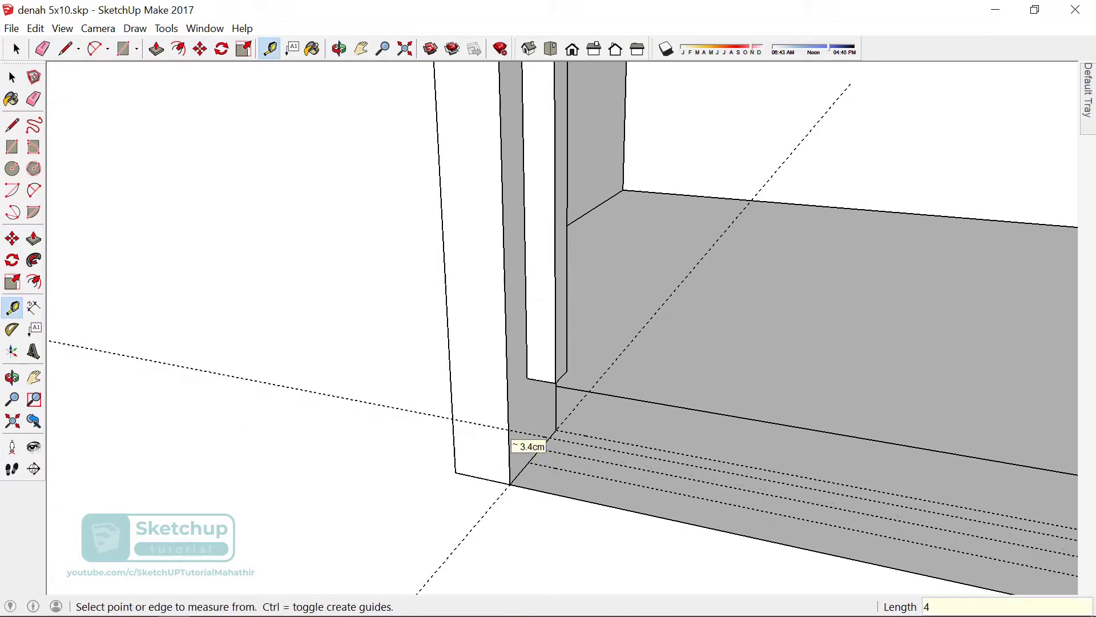
- Place a guide 4 below the doorway's top edge
key("Return")
mouse_move(511, 440)
middle_mouse_down()
mouse_move(519, 522)
mouse_move(556, 478)
mouse_move(541, 189)
mouse_move(560, 113)
middle_mouse_up()
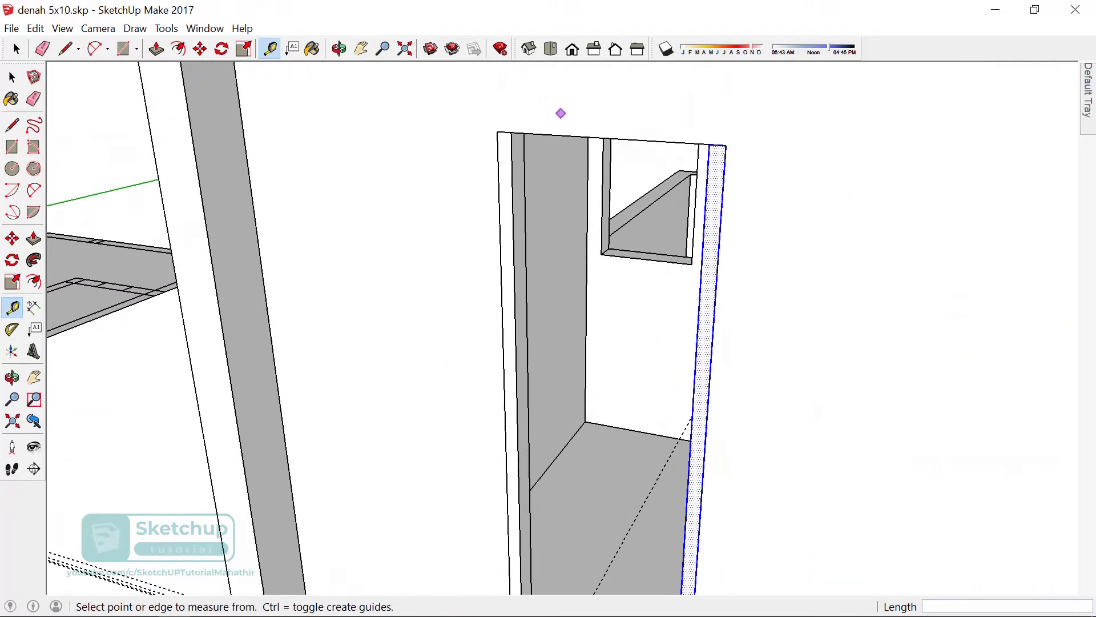
left_click(558, 135)
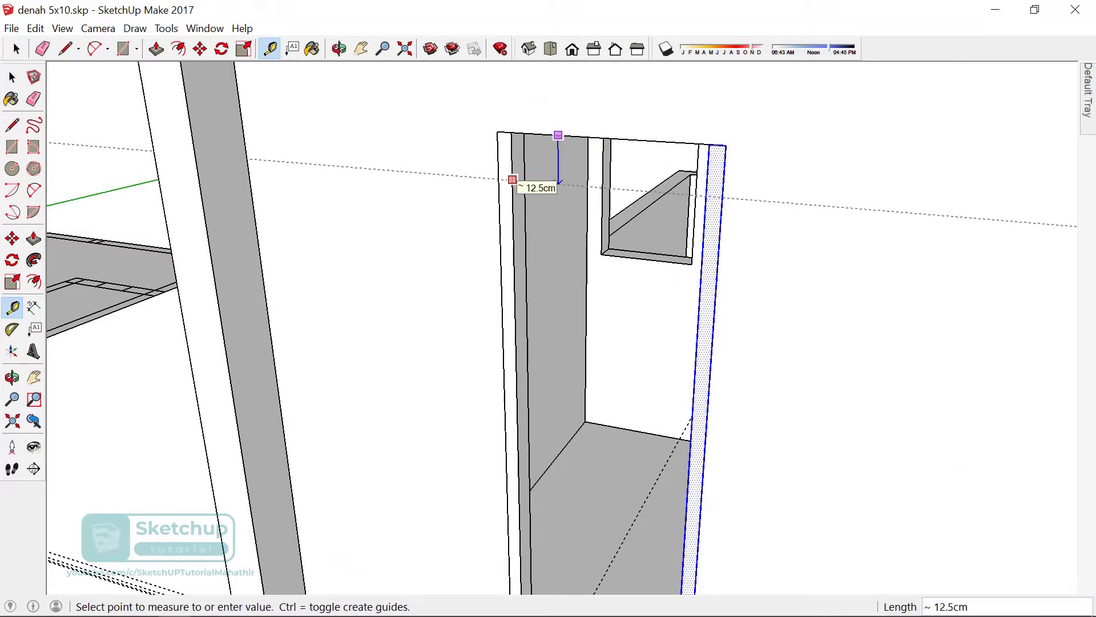
key("Return")
mouse_move(512, 179)
middle_mouse_down()
mouse_move(480, 154)
mouse_move(546, 284)
mouse_move(507, 457)
mouse_move(510, 419)
middle_mouse_up()
scroll(510, 419, "up", 3)
- Raise the first jamb post's top face to 161.4cm tall
key("p")
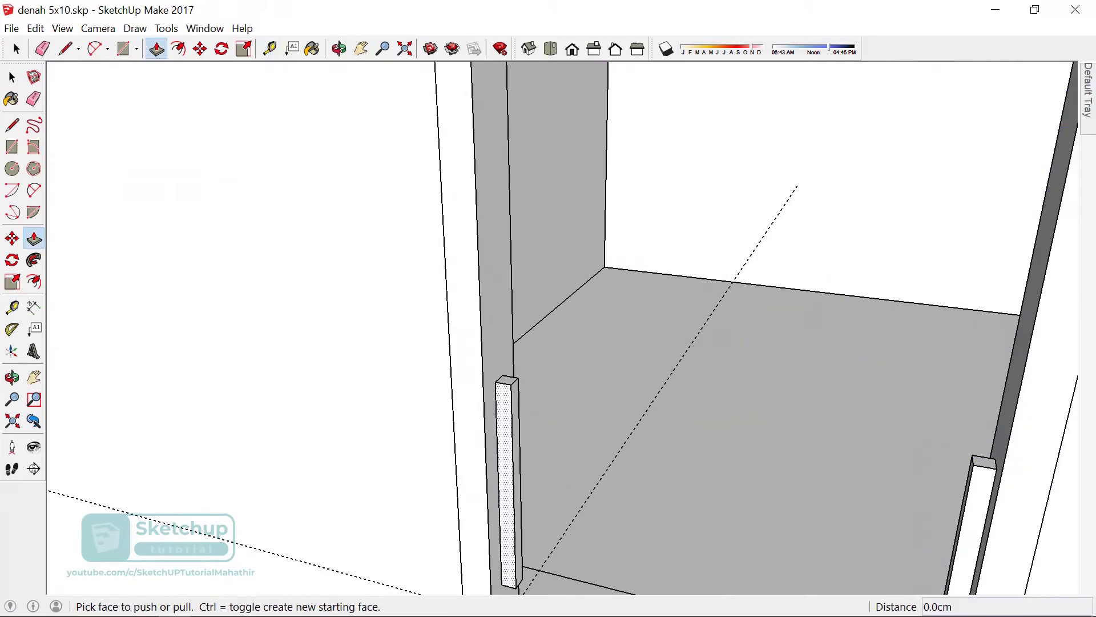
left_click(507, 379)
scroll(507, 380, "down", 3)
scroll(486, 257, "down", 2)
scroll(474, 171, "down", 2)
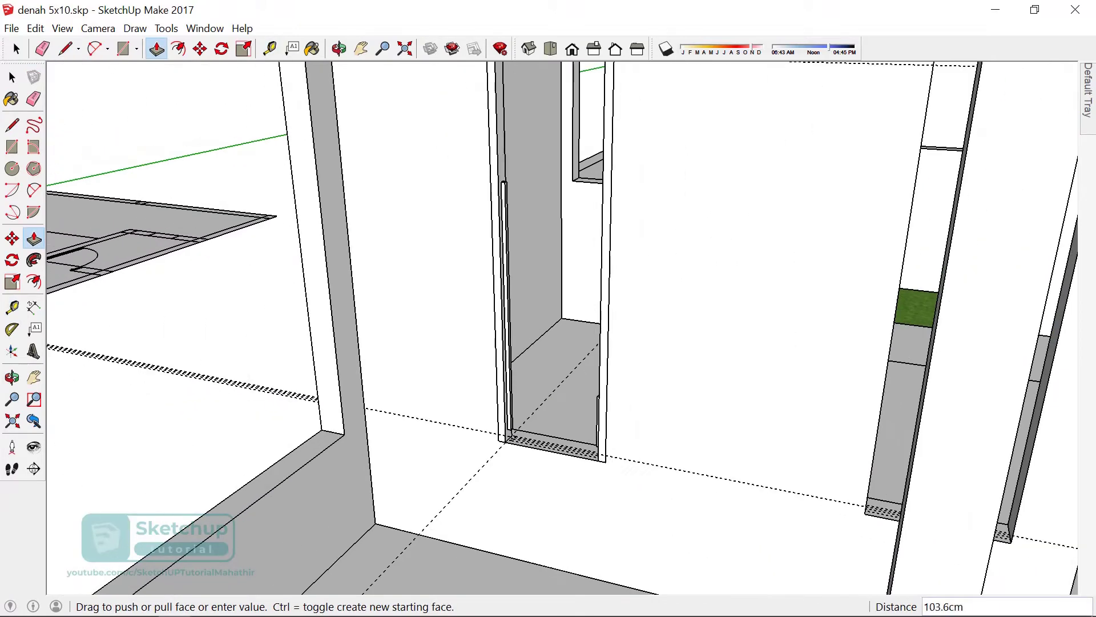
scroll(468, 130, "down", 2)
left_click(454, 129)
scroll(605, 325, "up", 3)
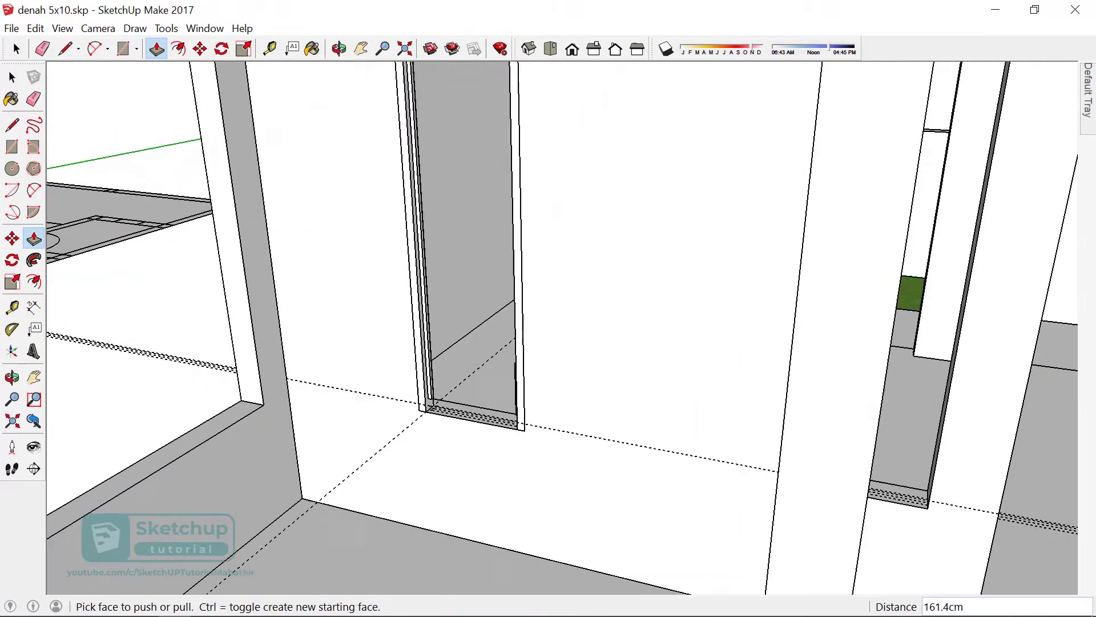
- Raise the second jamb post to the same 161.4cm height
middle_click_drag(605, 325, 548, 389)
scroll(565, 394, "up", 3)
scroll(565, 394, "up", 2)
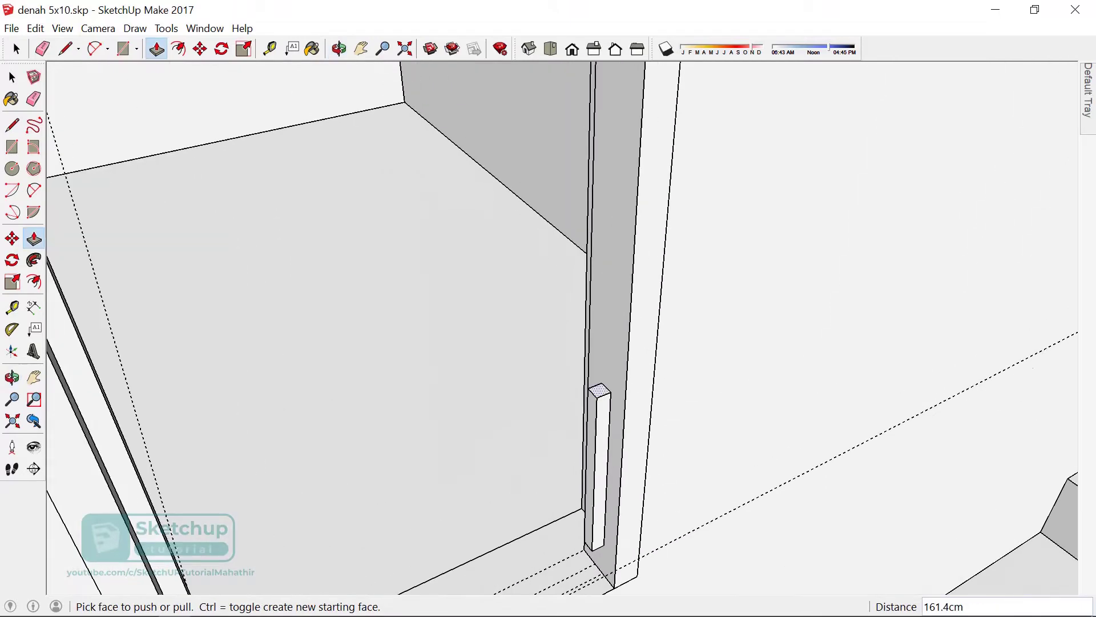
left_click(598, 384)
scroll(602, 350, "down", 1)
scroll(603, 350, "down", 3)
scroll(628, 257, "down", 2)
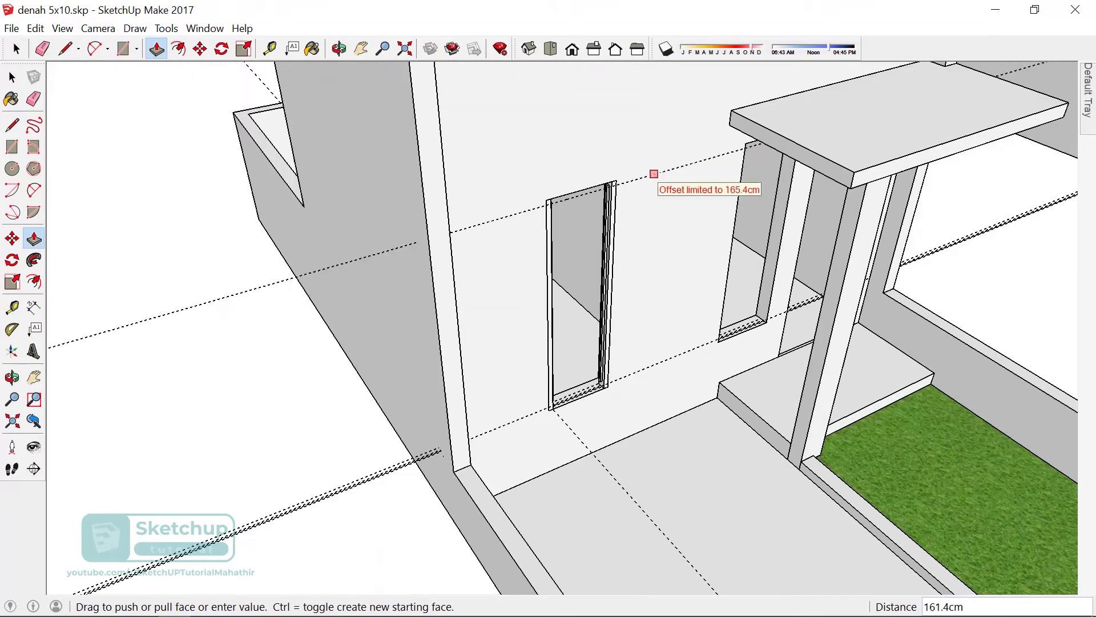
left_click(661, 171)
scroll(577, 400, "up", 3)
scroll(576, 399, "up", 3)
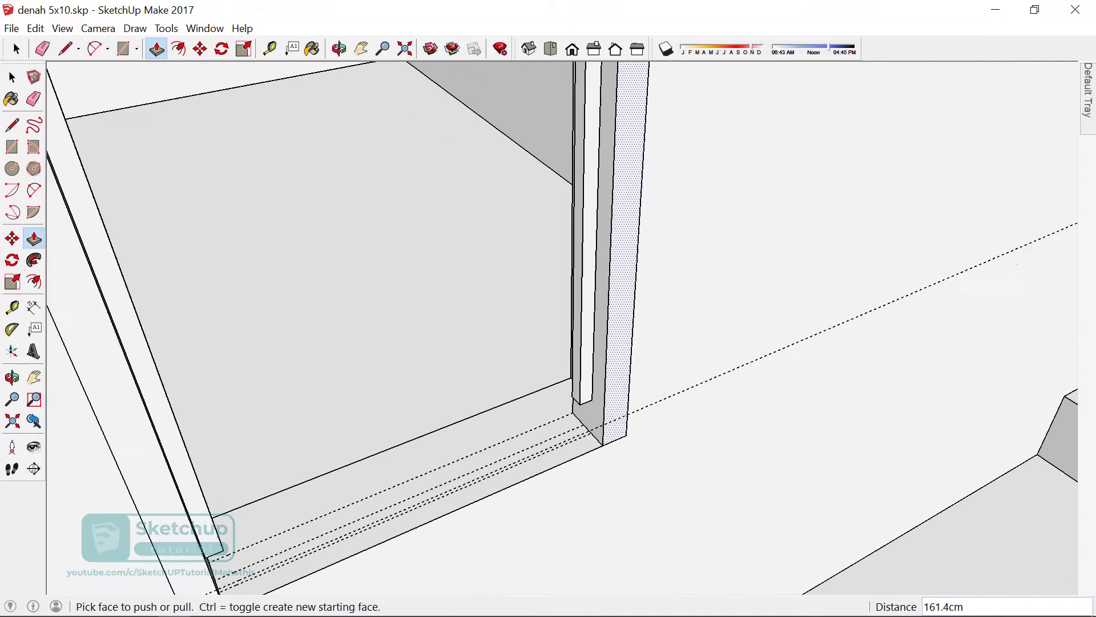
- Push the bottom faces of both jamb slots down 2.3 cm
middle_click_drag(576, 400, 600, 412)
mouse_move(593, 343)
middle_mouse_down()
mouse_move(571, 319)
mouse_move(593, 343)
middle_mouse_up()
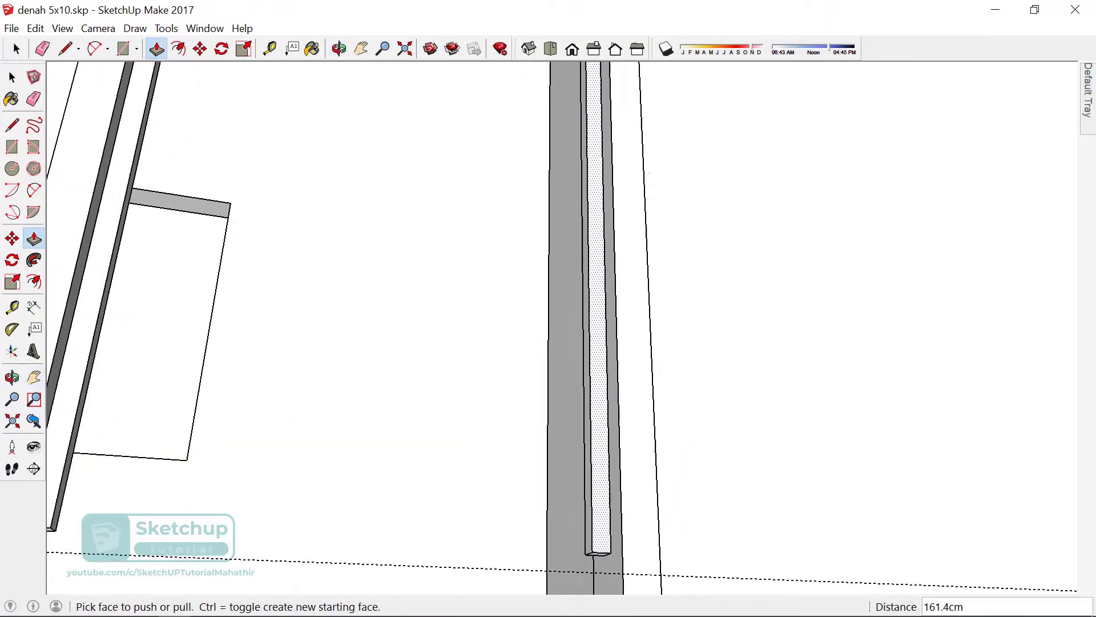
scroll(594, 342, "up", 2)
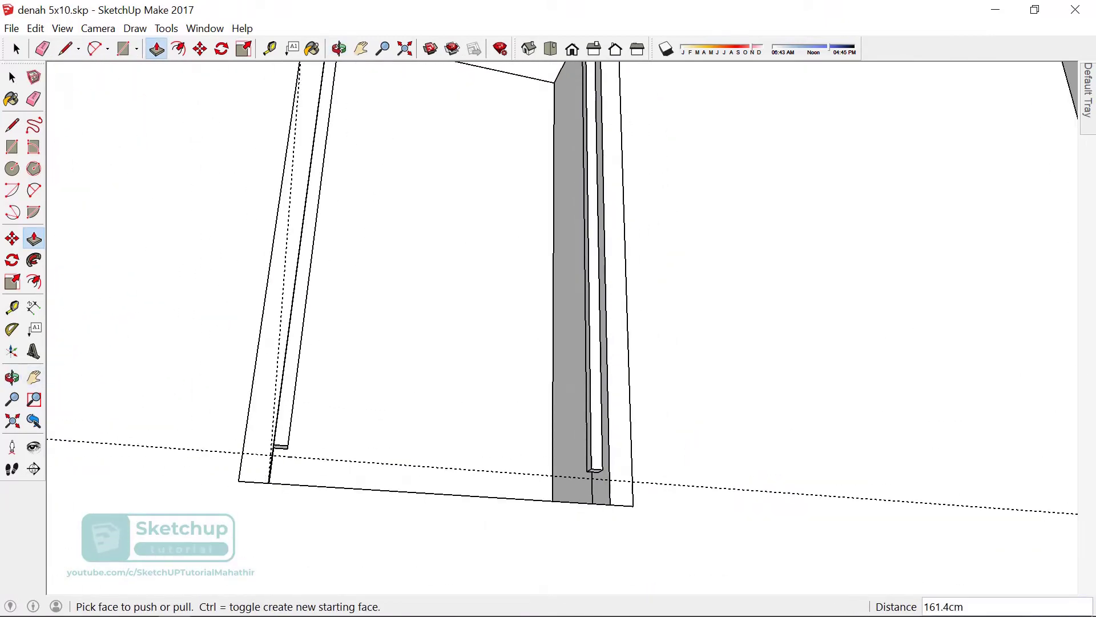
left_click(280, 447)
left_click(342, 466)
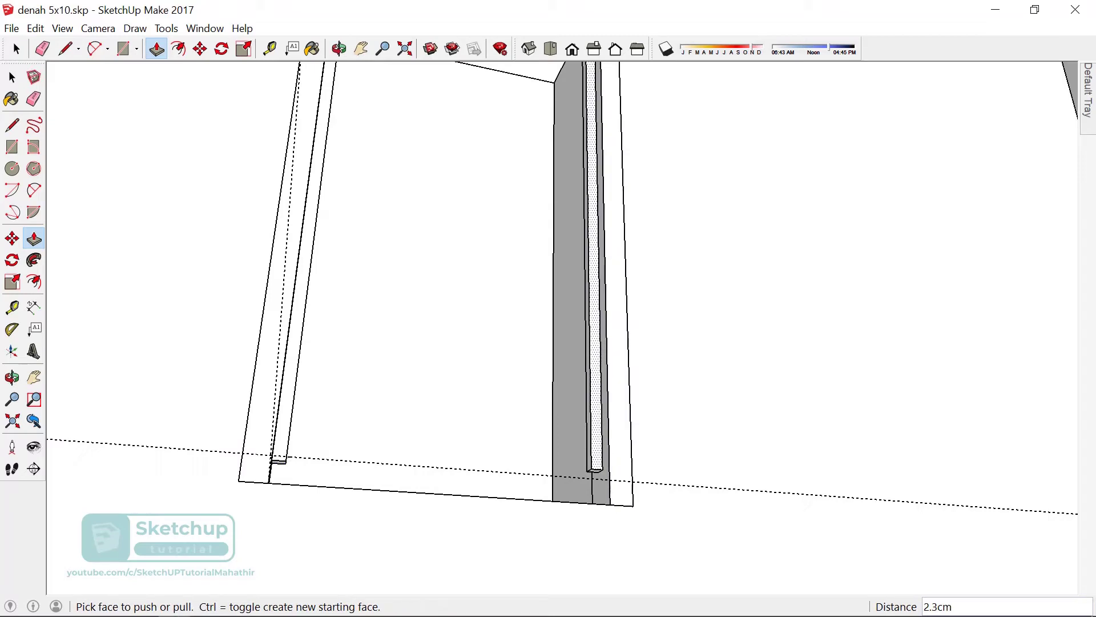
left_click(279, 460)
left_click(657, 483)
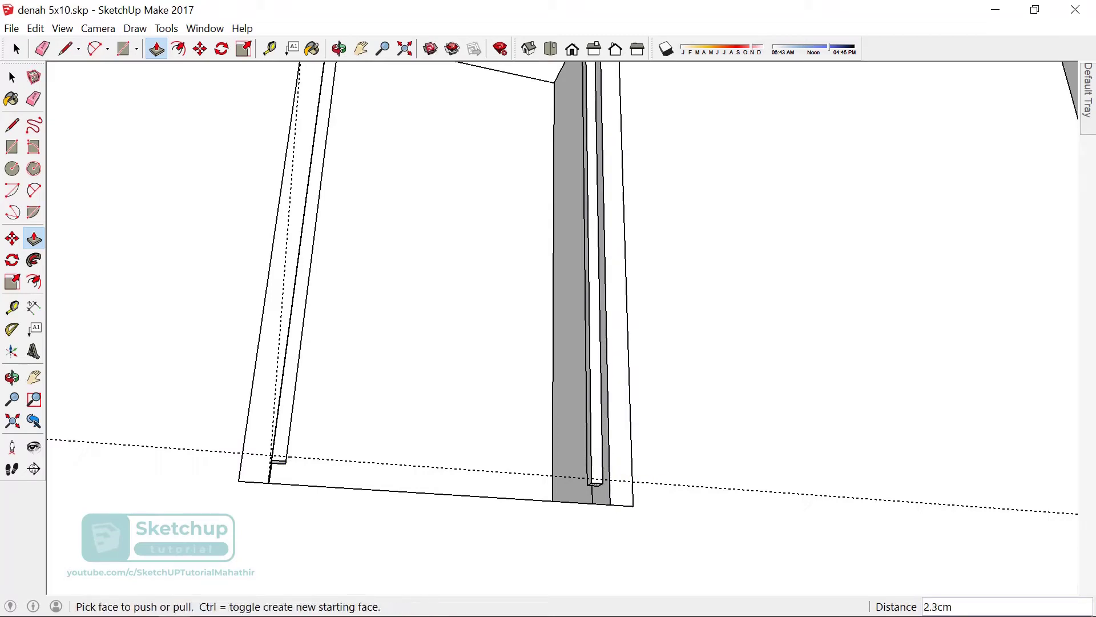
key("space")
- Make the right jamb into a component
right_click(606, 121)
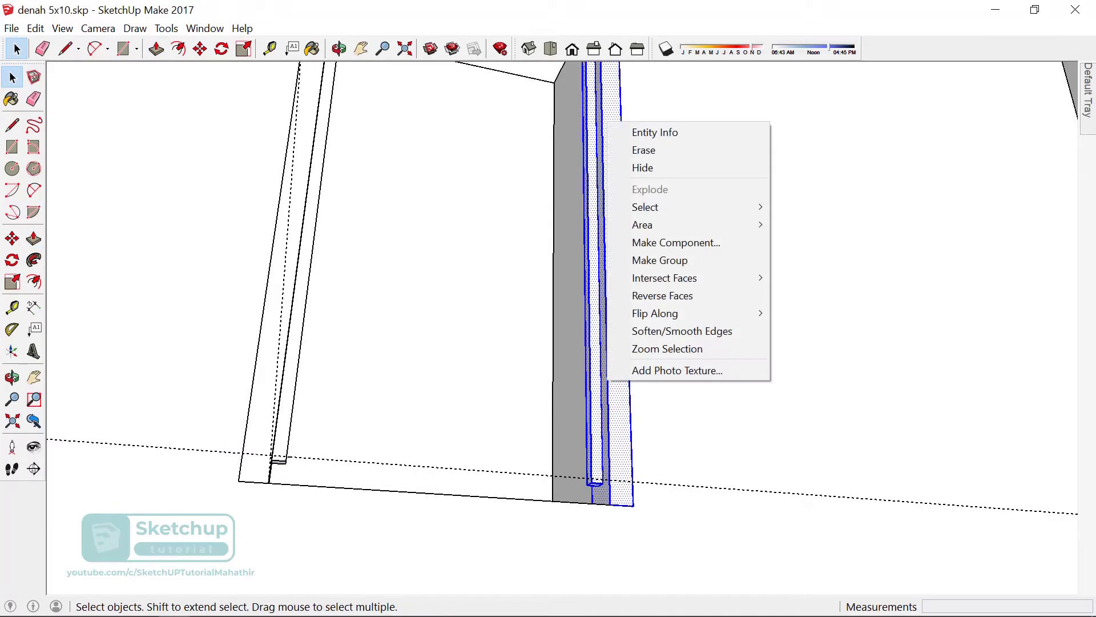
left_click(676, 242)
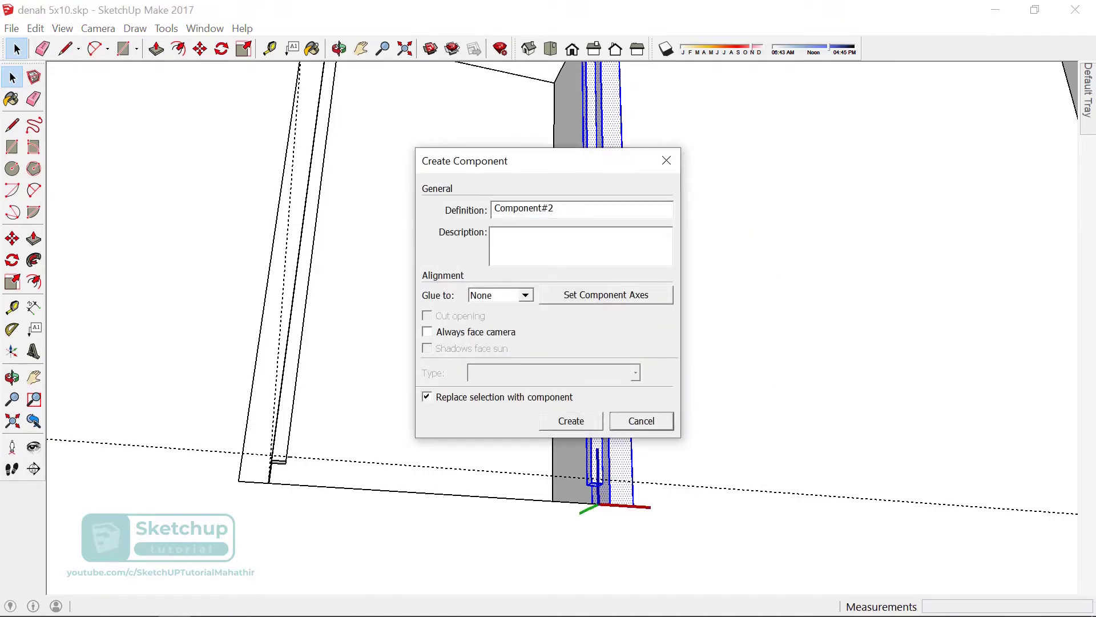
key("Return")
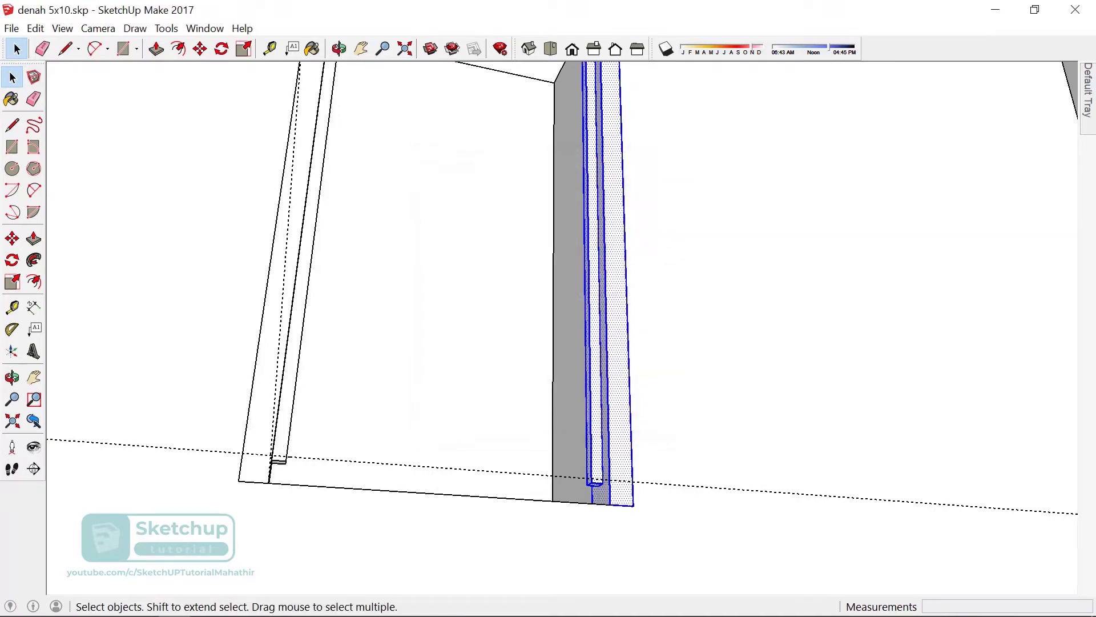
- Add both left jamb strips and make the whole door frame one component
left_click(268, 343, "shift")
left_click(299, 257, "shift")
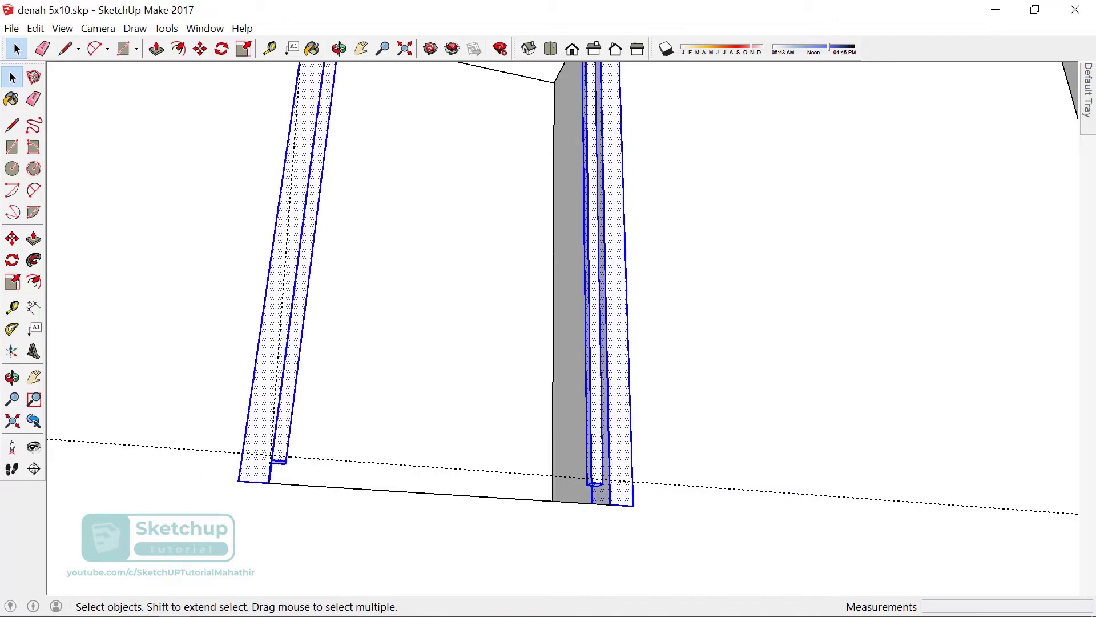
right_click(264, 136)
left_click(343, 255)
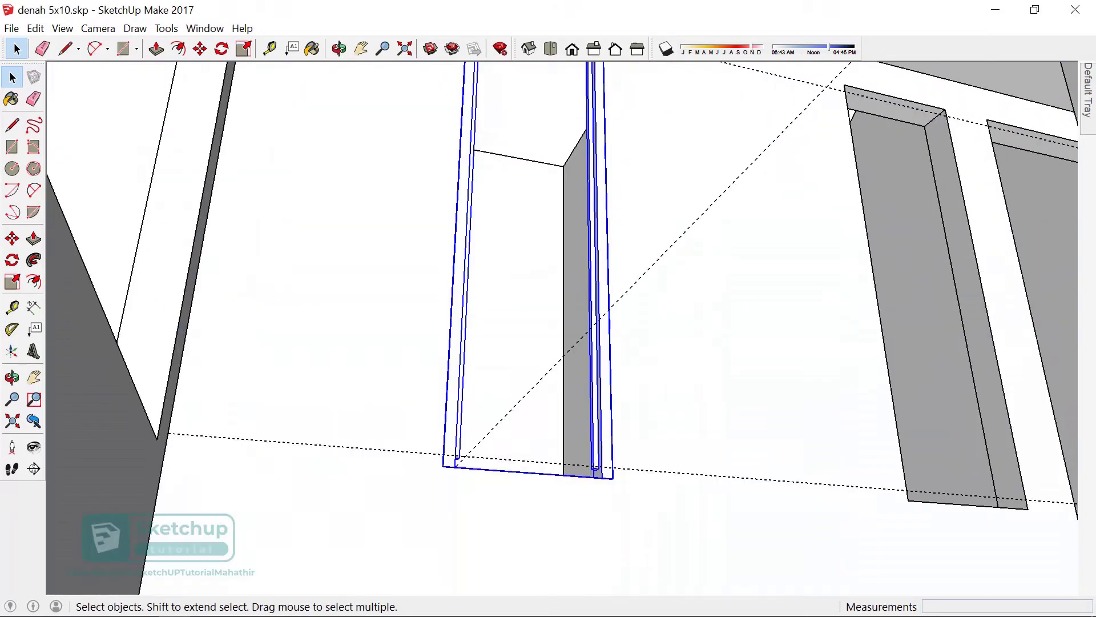
middle_click_drag(548, 326, 571, 342)
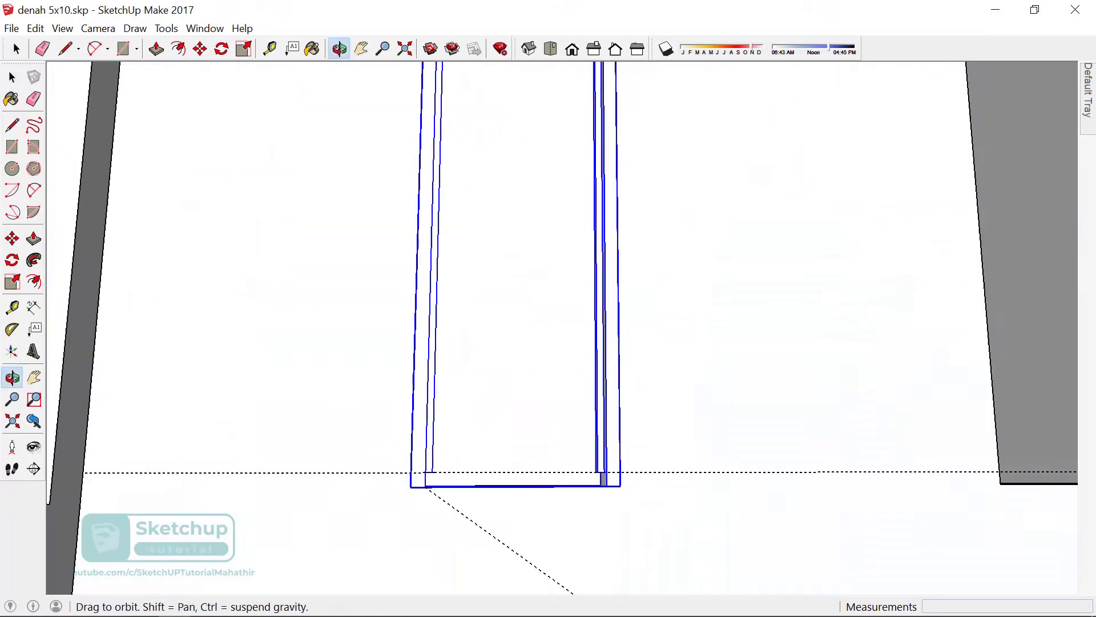
scroll(506, 531, "down", 3)
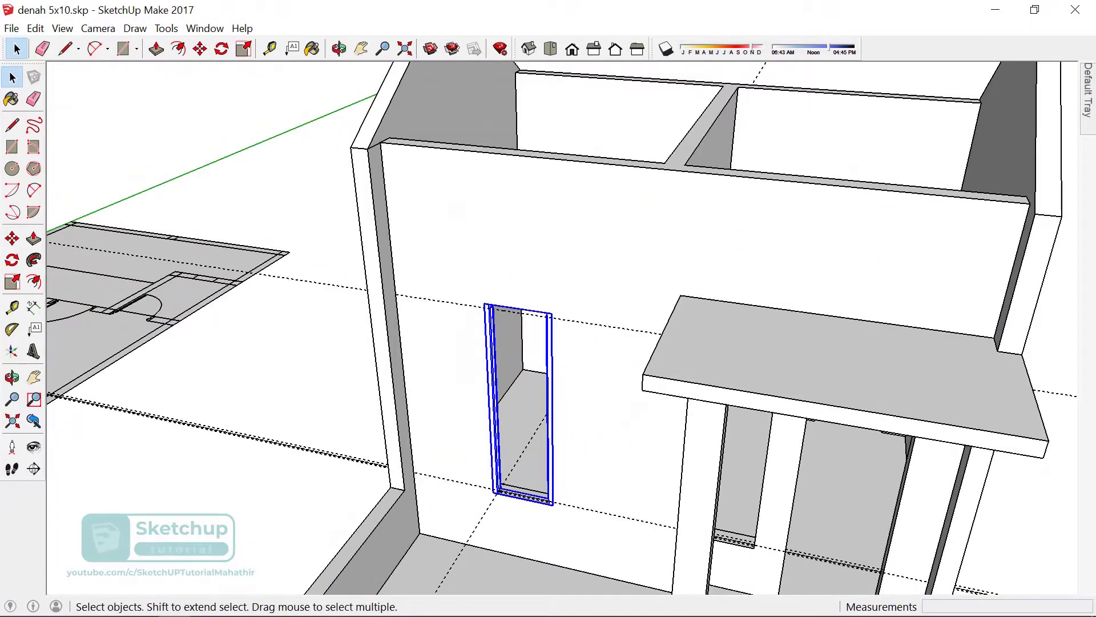
scroll(511, 496, "up", 2)
scroll(511, 496, "up", 2)
scroll(512, 496, "up", 2)
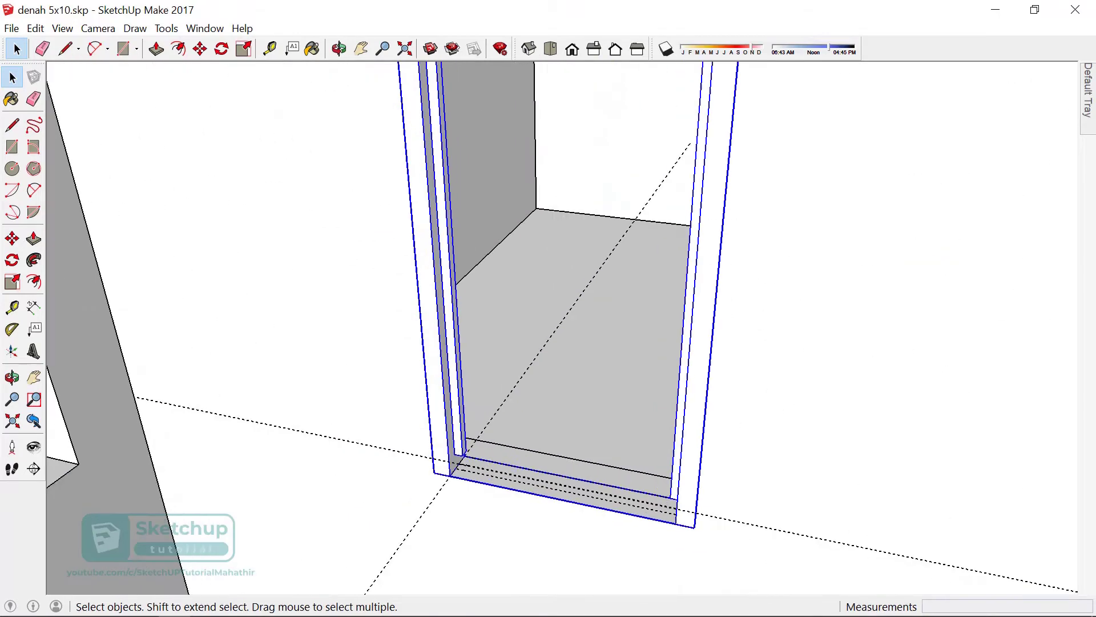
scroll(449, 472, "up", 2)
scroll(449, 473, "up", 2)
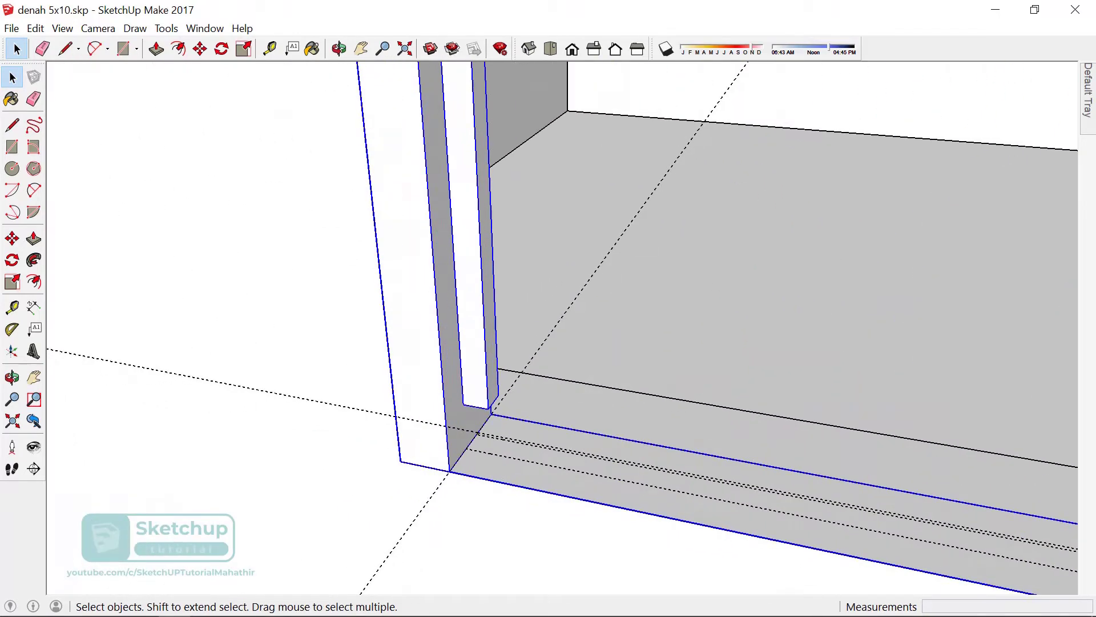
- Form the lower sill from a rectangle at the frame's inner corner, pushed 52 cm, then 3.0 cm
key("t")
middle_click_drag(492, 482, 463, 433)
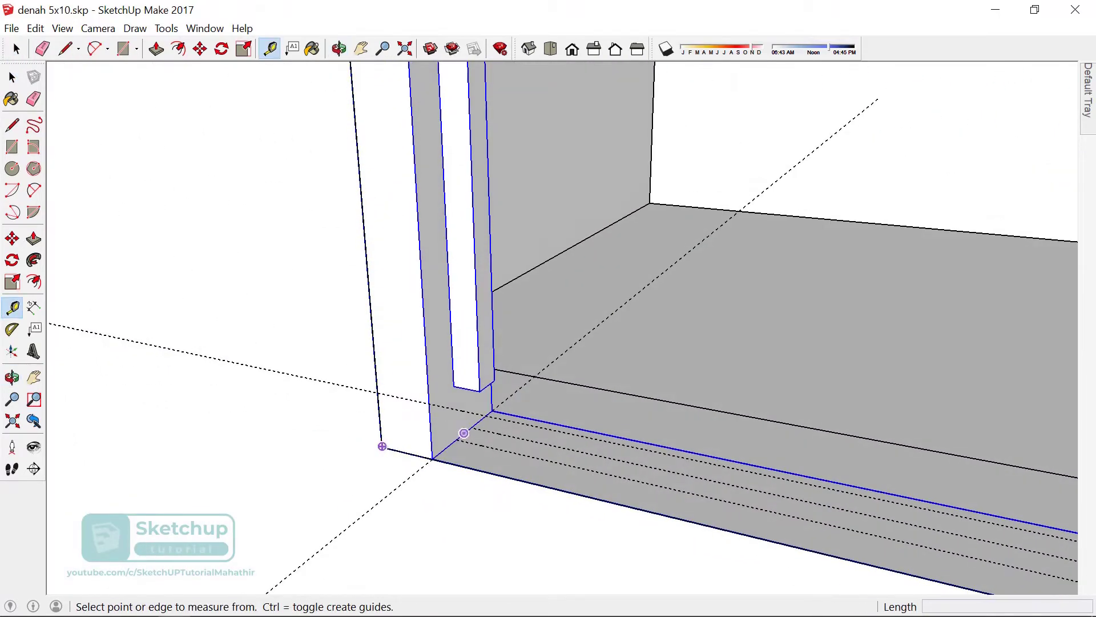
key("r")
left_click(491, 410)
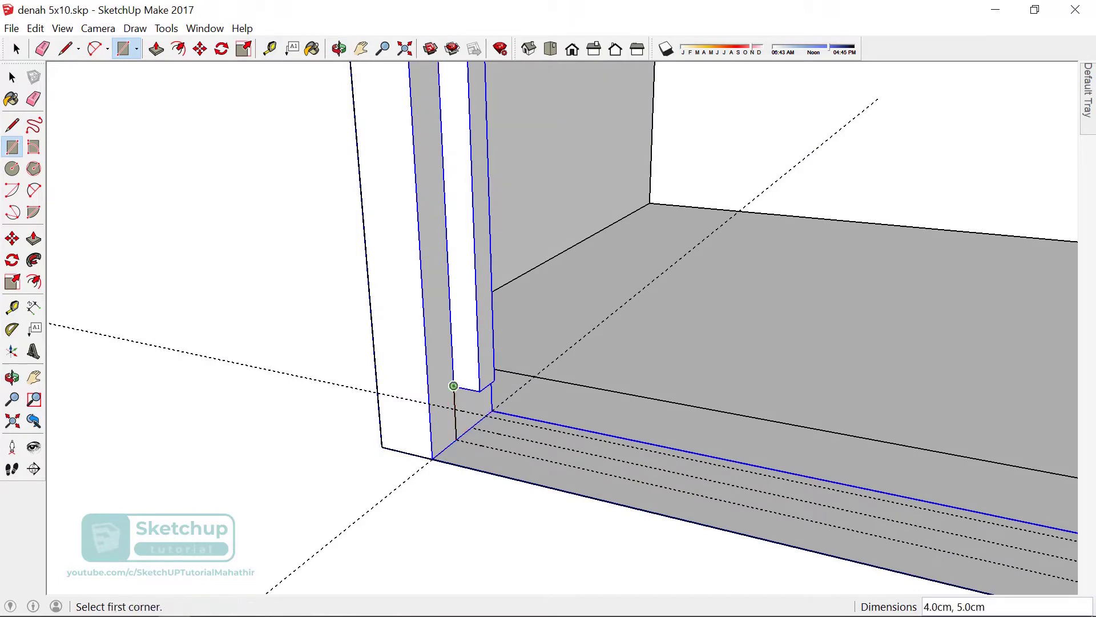
key("p")
left_click(465, 399)
middle_click_drag(465, 400, 606, 434)
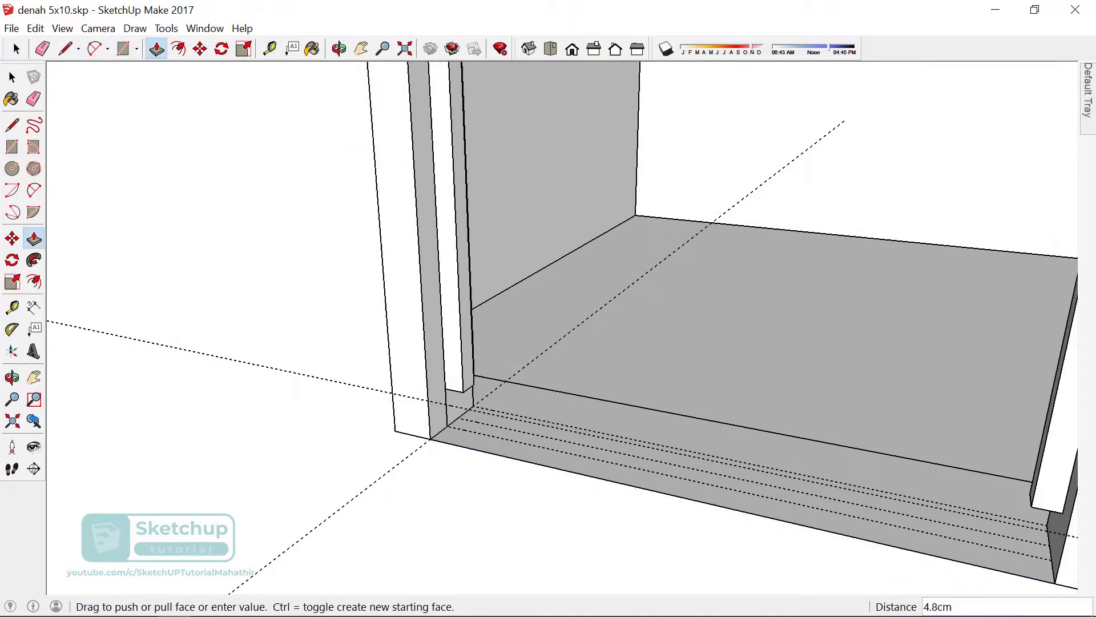
left_click(788, 371)
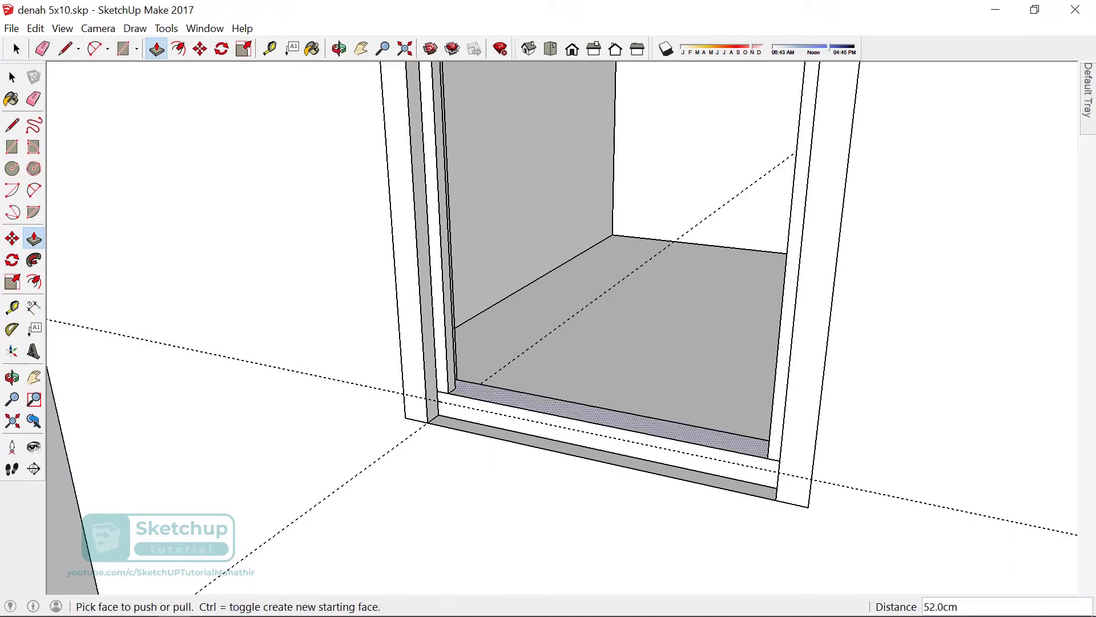
left_click(571, 451)
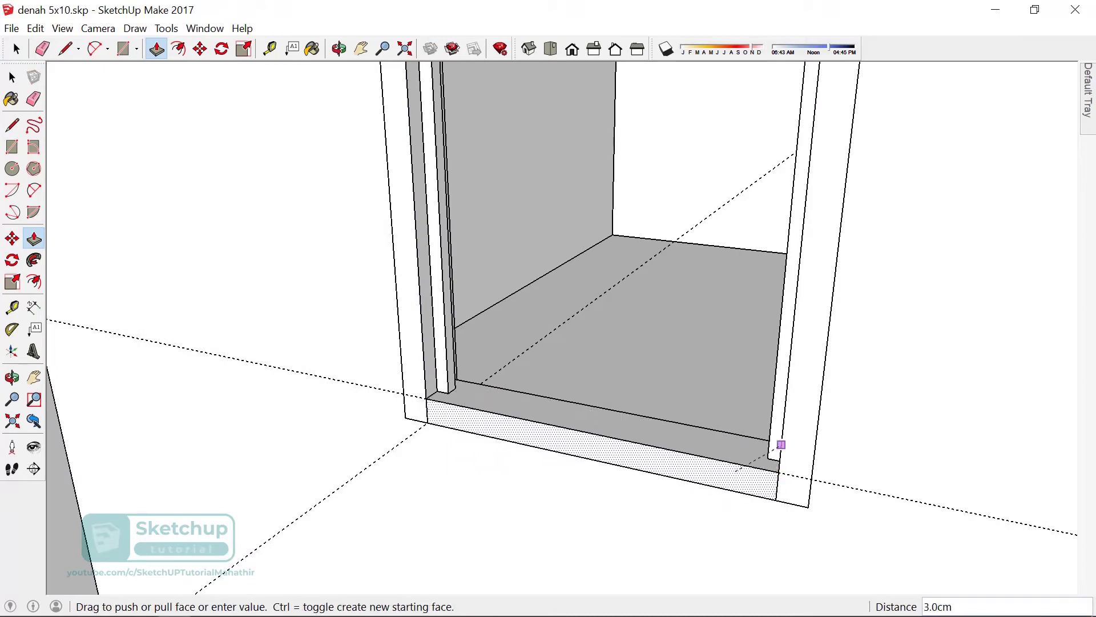
left_click(780, 448)
scroll(514, 274, "up", 2)
scroll(514, 274, "up", 3)
scroll(454, 468, "up", 2)
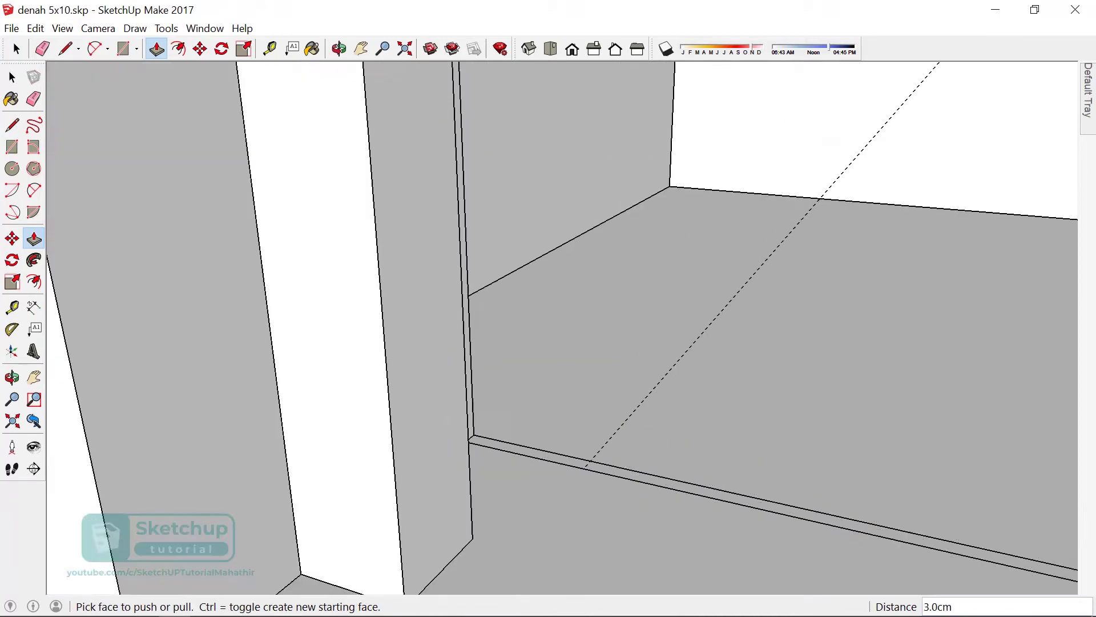
- Add the upper sill step: a rectangle at the jamb's bottom corner extruded 48 cm
key("r")
scroll(457, 445, "up", 2)
scroll(439, 514, "up", 1)
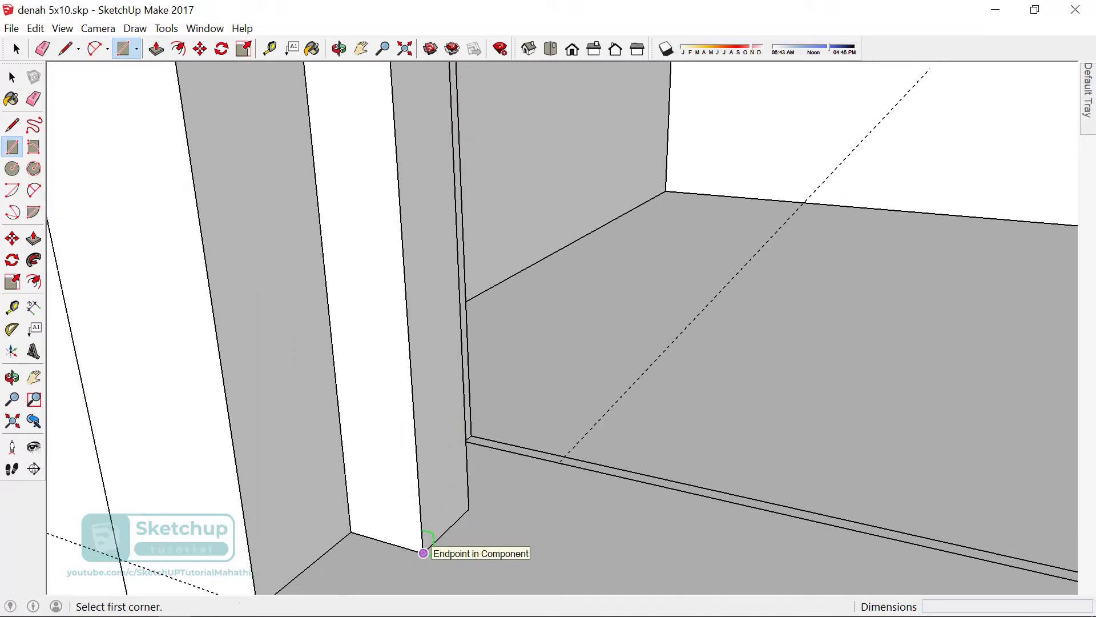
left_click(423, 553)
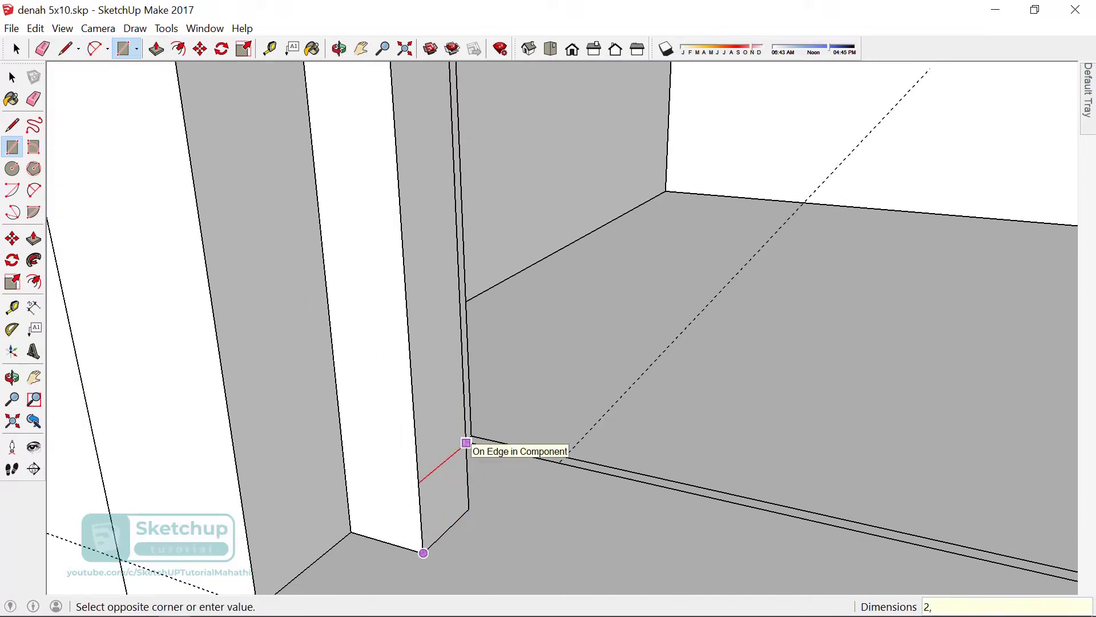
scroll(467, 439, "down", 2)
key("p")
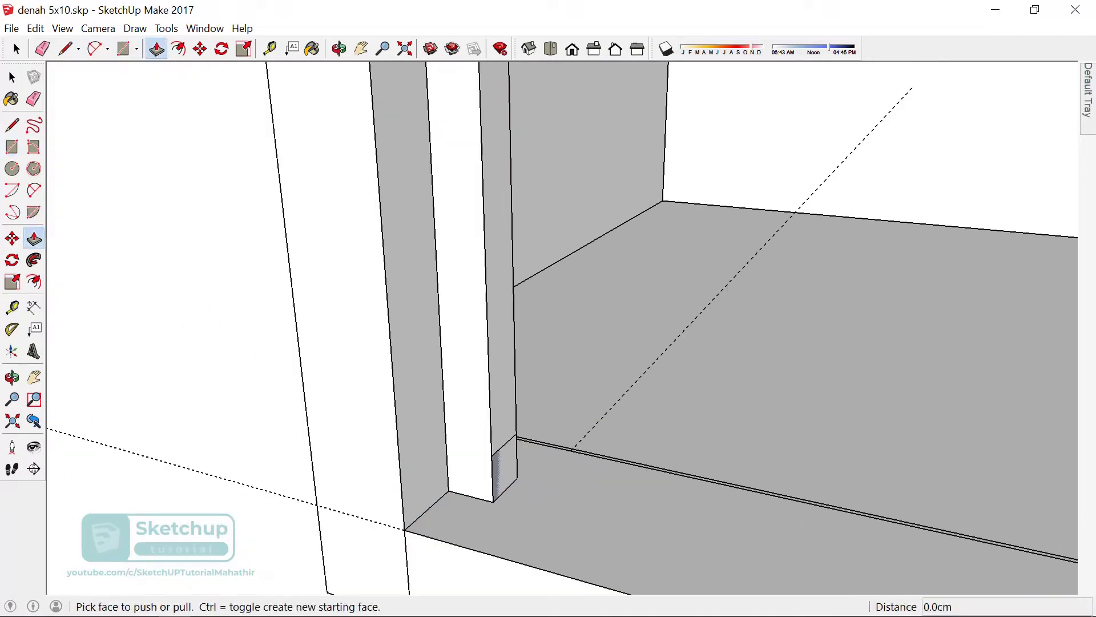
left_click(502, 468)
scroll(497, 468, "down", 1)
scroll(456, 457, "down", 1)
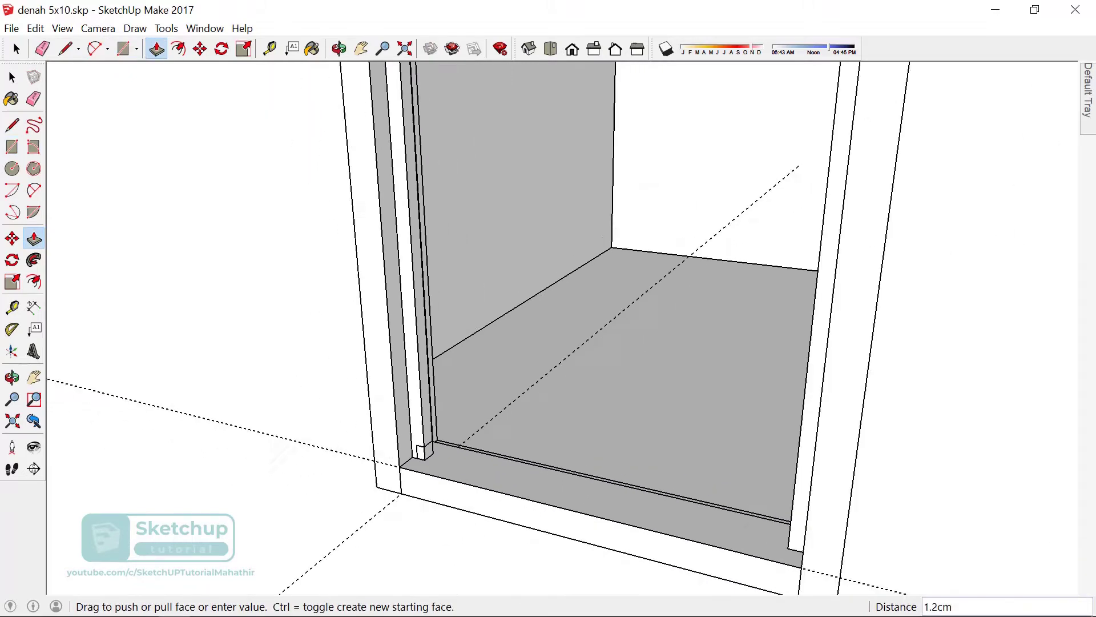
scroll(457, 457, "down", 2)
left_click(691, 394)
middle_click_drag(691, 394, 771, 388)
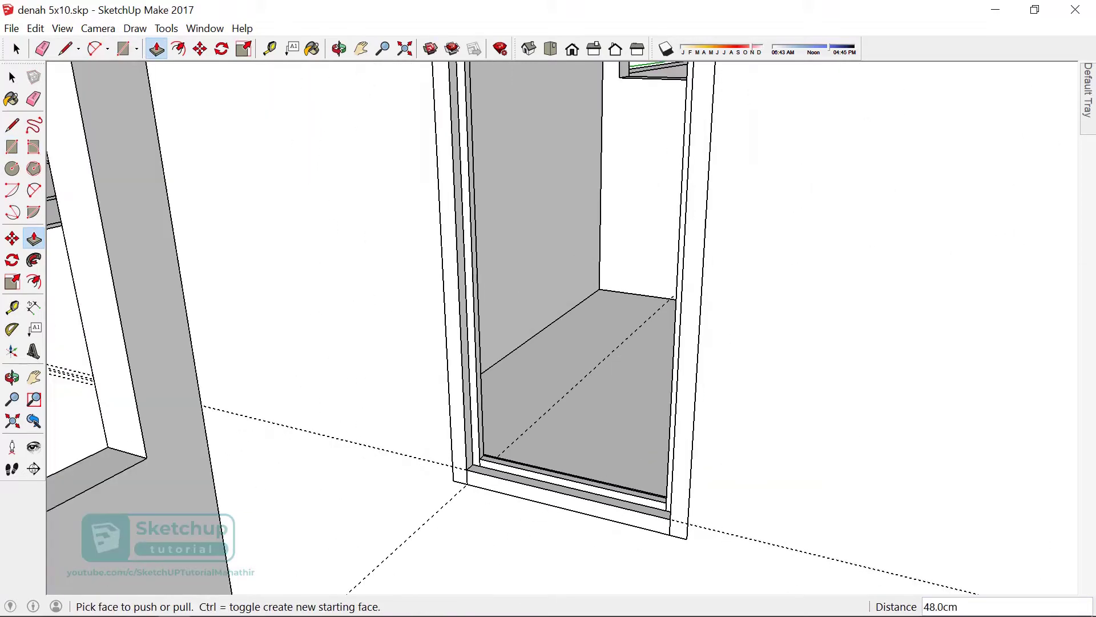
- Select the upper step's front and top faces plus the lower sill's top face
key("e")
scroll(457, 342, "down", 2)
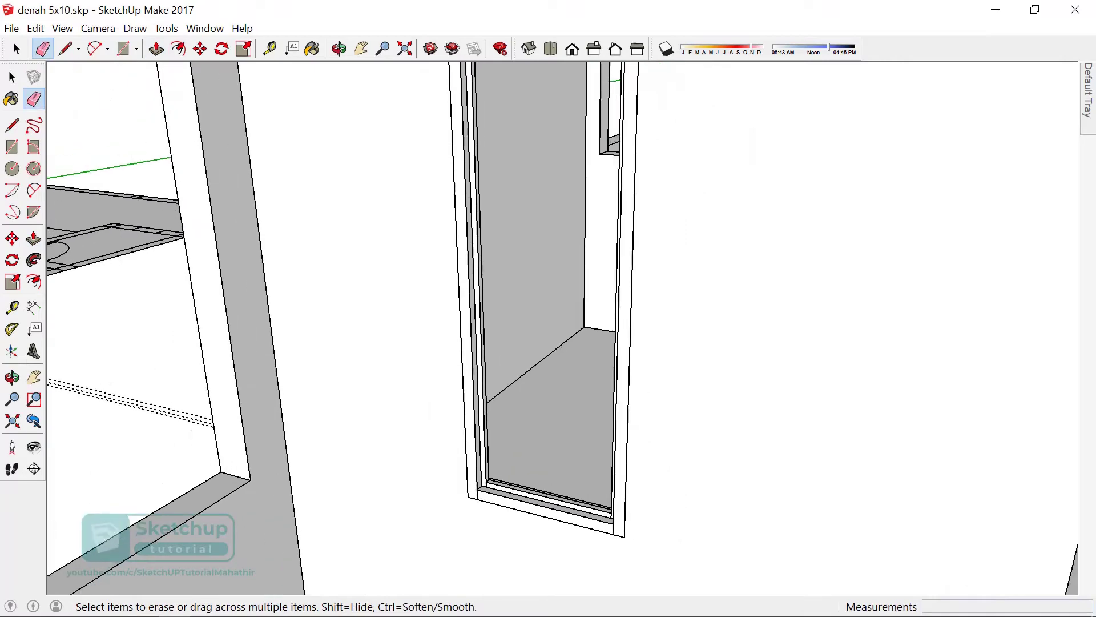
scroll(456, 342, "down", 2)
key("space")
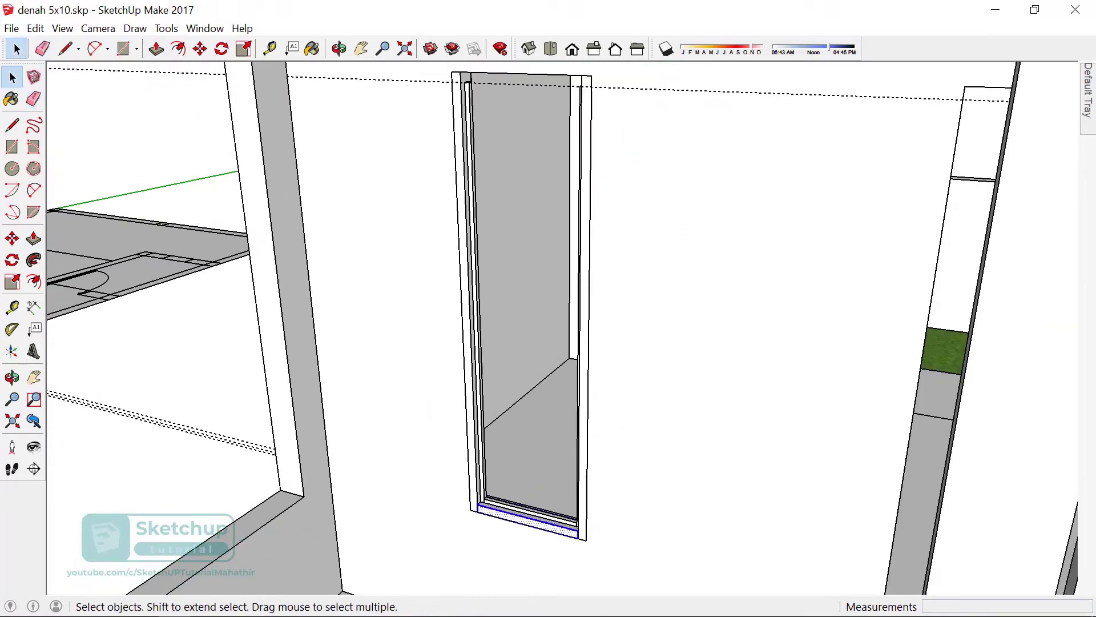
scroll(531, 514, "up", 2)
scroll(531, 514, "up", 2)
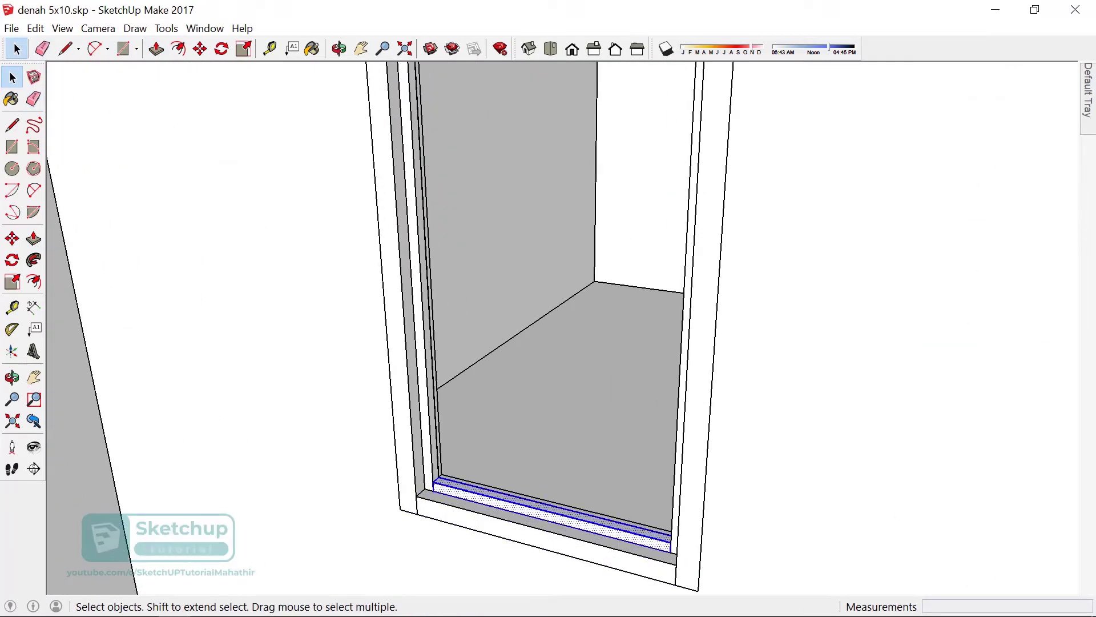
scroll(548, 514, "up", 2)
scroll(548, 514, "up", 3)
mouse_move(548, 514)
middle_mouse_down()
mouse_move(582, 480)
mouse_move(588, 411)
middle_mouse_up()
left_click(685, 474)
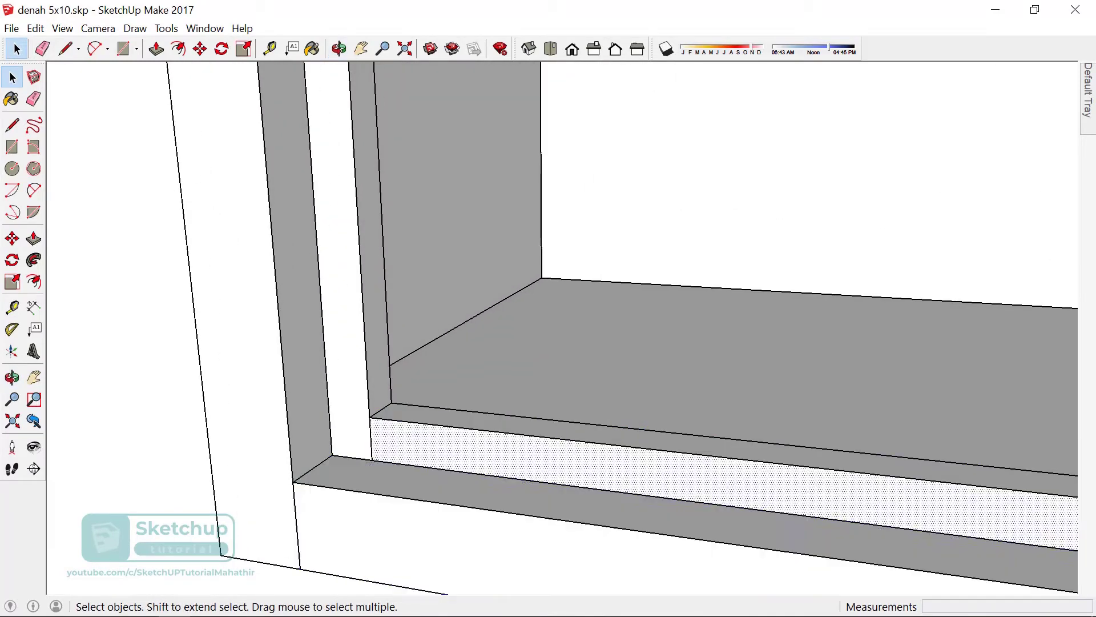
left_click(685, 444, "shift")
left_click(685, 531, "shift")
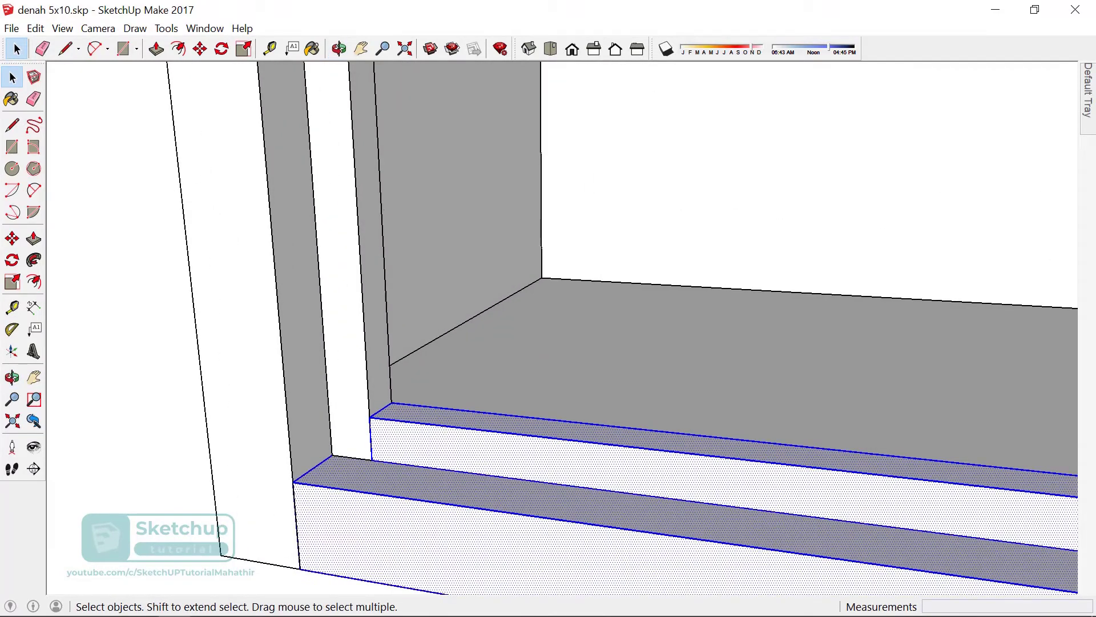
scroll(488, 527, "down", 5)
- Copy the sill 132.2 cm upward and flip the copy upside down
key("m")
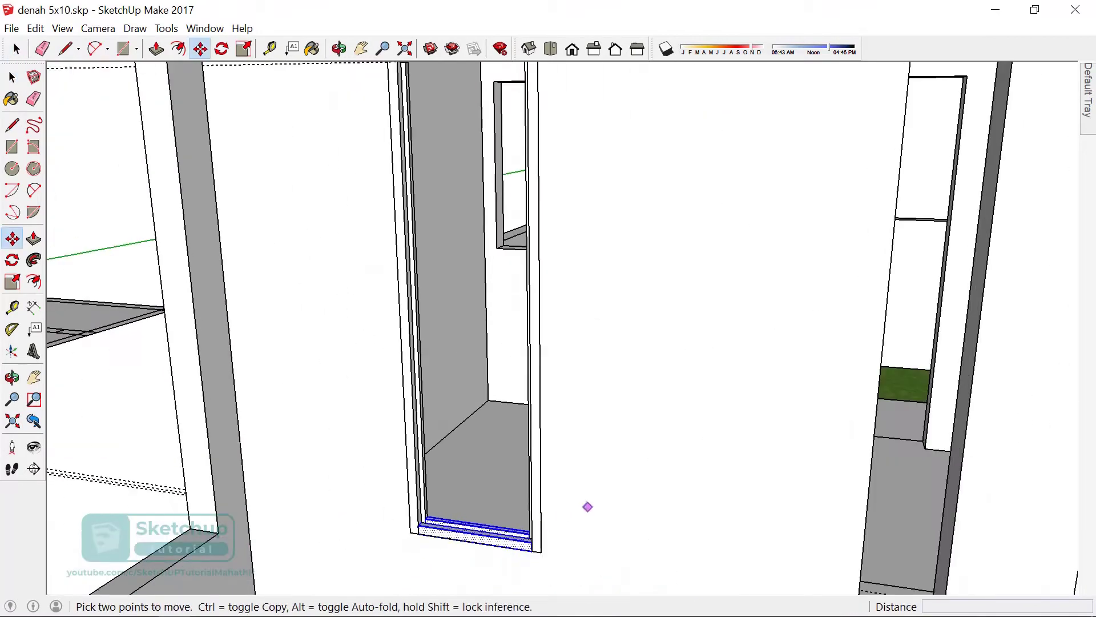
left_click(587, 507)
key("ctrl")
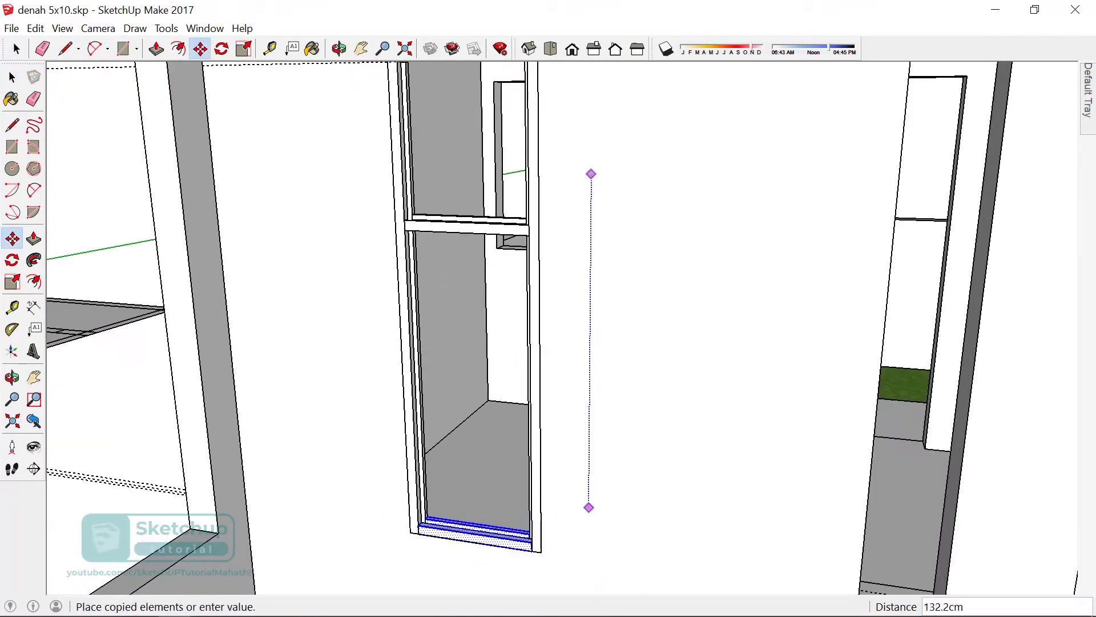
left_click(588, 172)
right_click(503, 223)
mouse_move(552, 413)
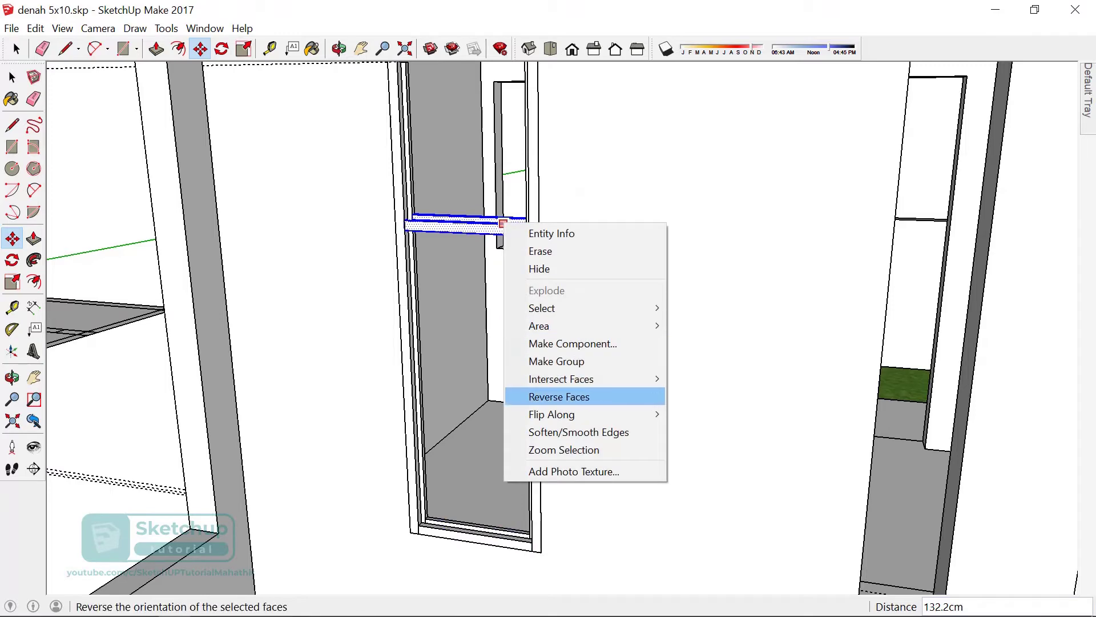
left_click(724, 433)
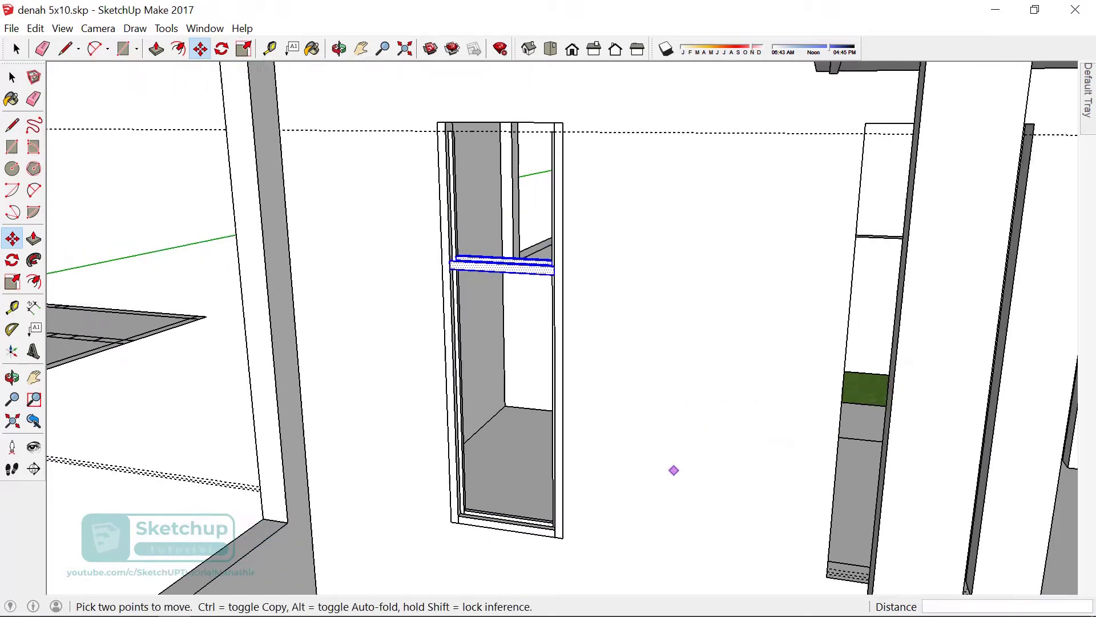
scroll(674, 468, "up", 3)
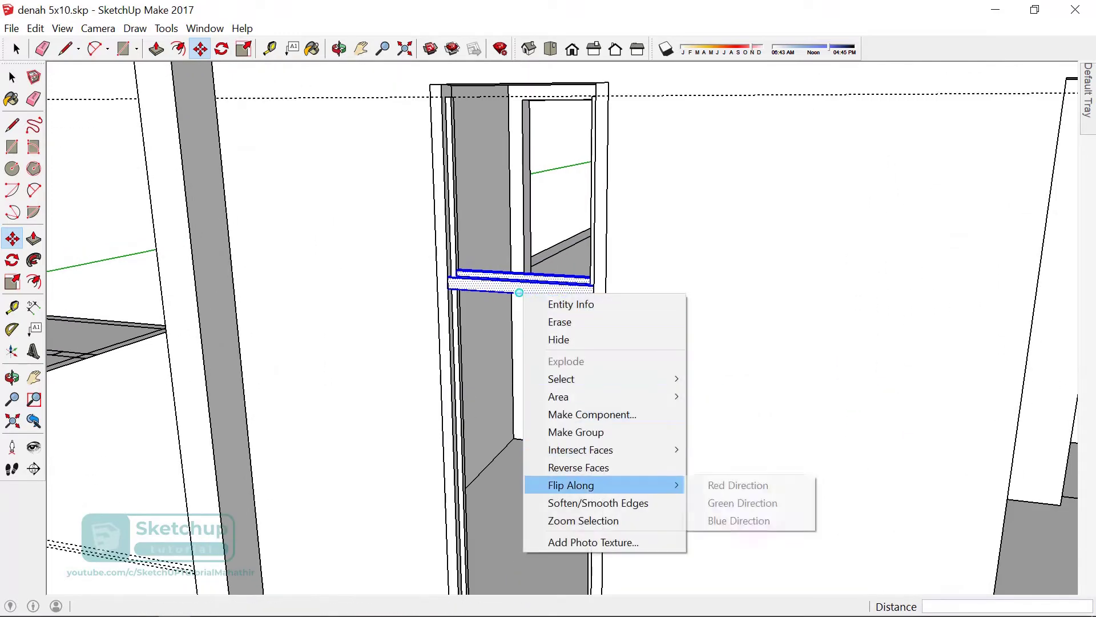
left_click(718, 518)
- Move the flipped sill copy by its corner up to the top of the frame
middle_click_drag(719, 518, 546, 396)
scroll(487, 292, "up", 3)
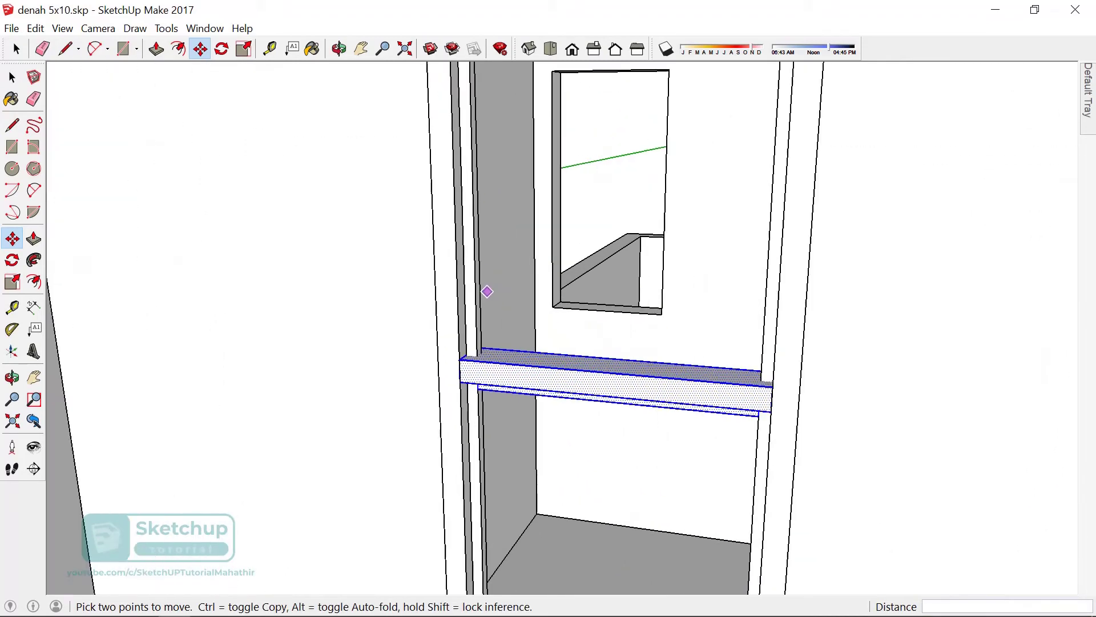
scroll(461, 359, "down", 3)
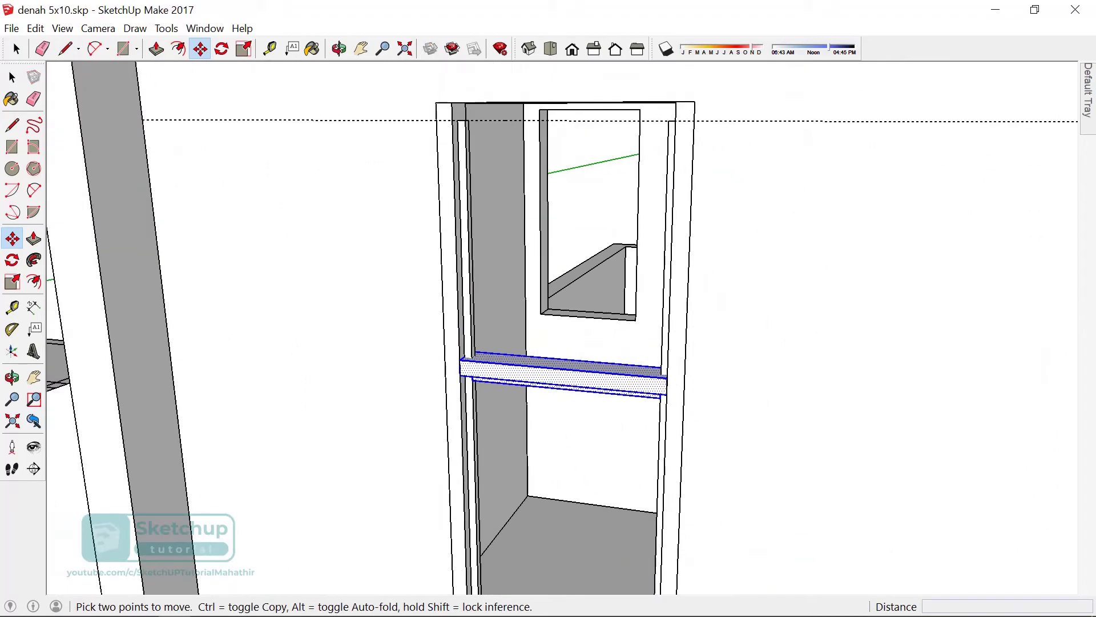
left_click(460, 360)
left_click(452, 102)
- Make the selected head and bottom sill strips into one component with Make Component
scroll(452, 101, "down", 3)
key("space")
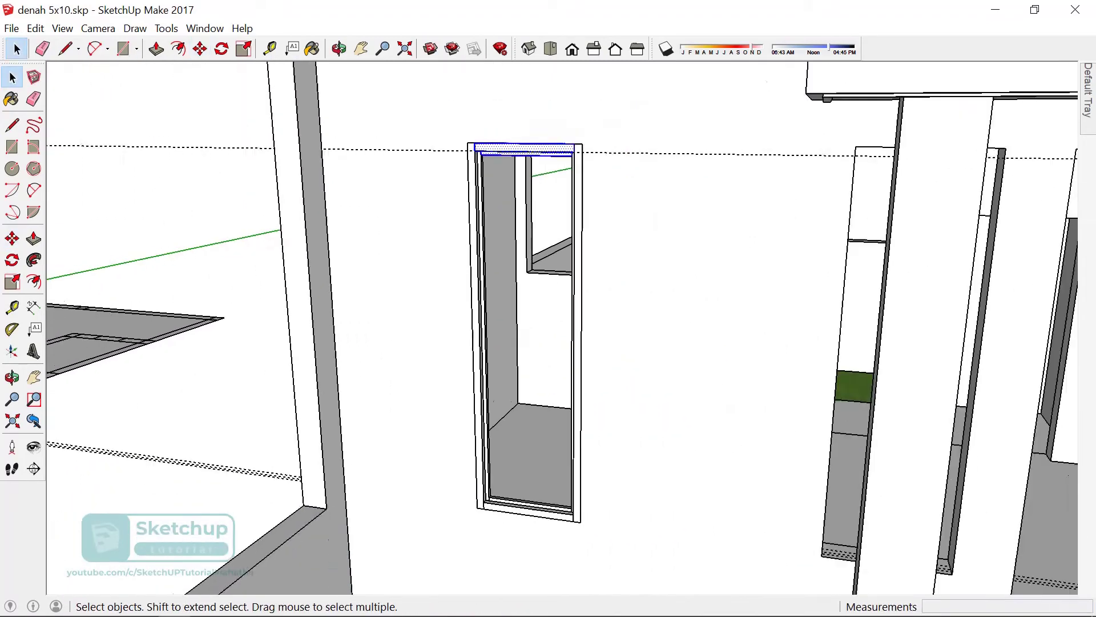
middle_click_drag(548, 343, 628, 319)
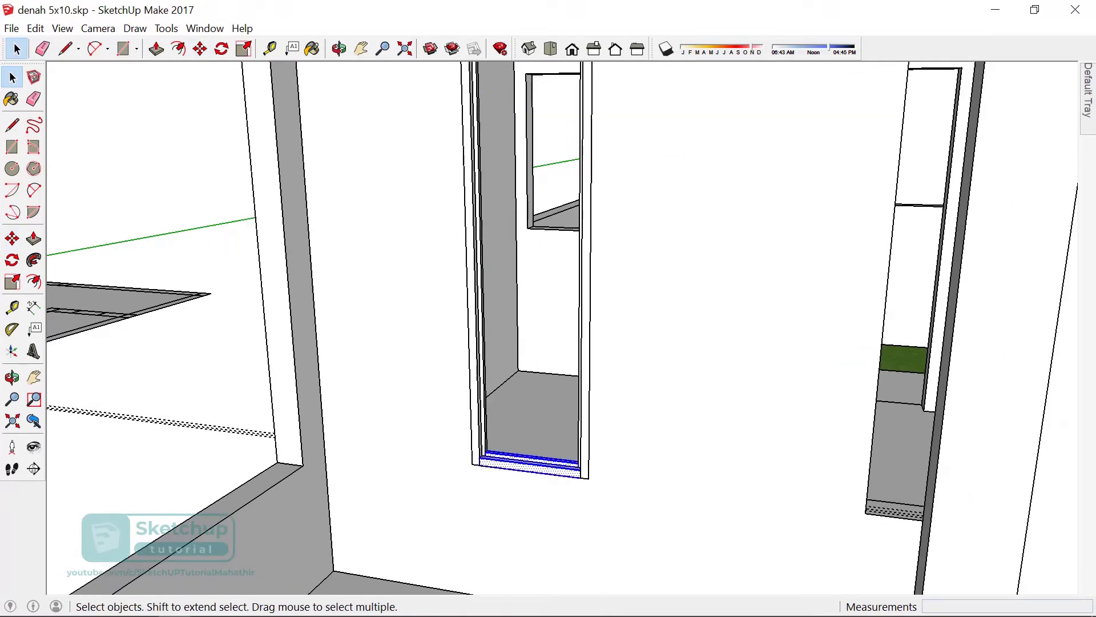
scroll(531, 468, "down", 2)
right_click(536, 206)
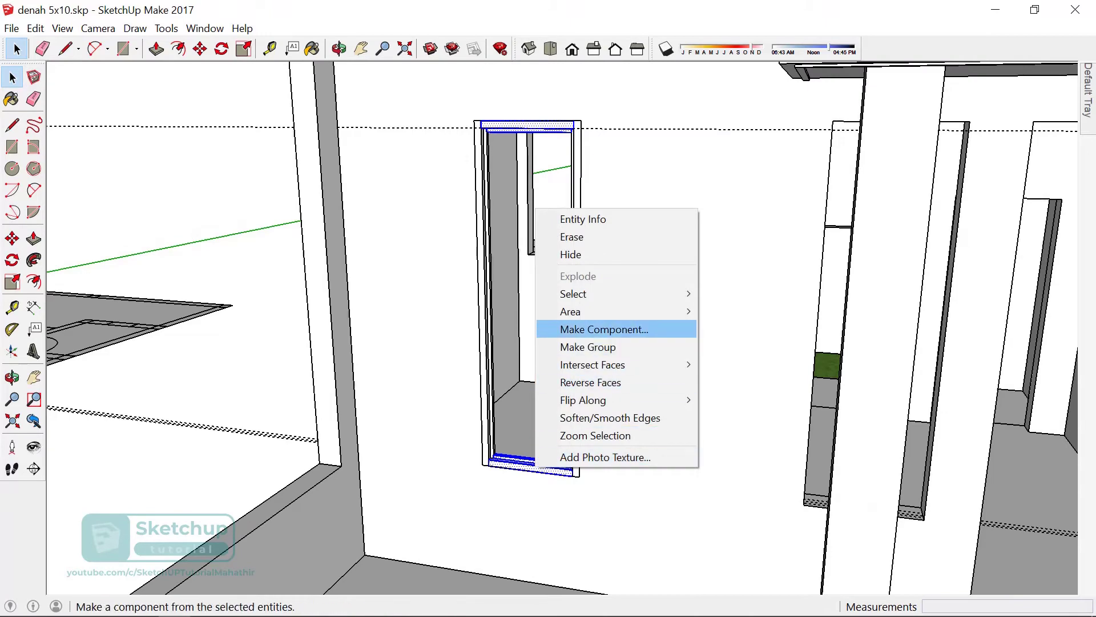
left_click(571, 328)
key("Return")
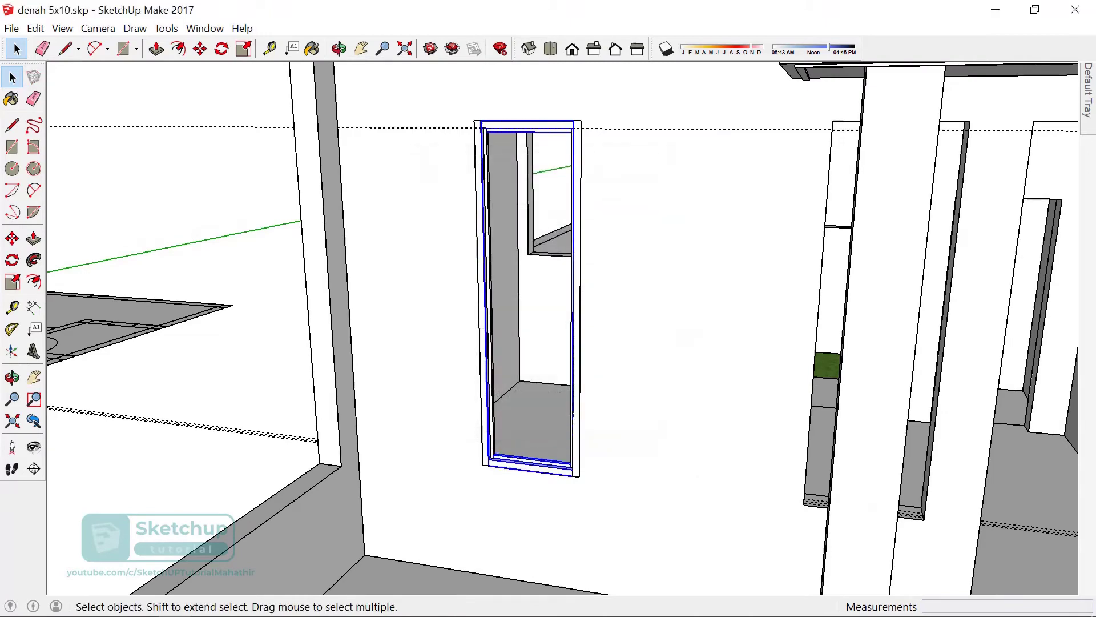
scroll(545, 342, "down", 2)
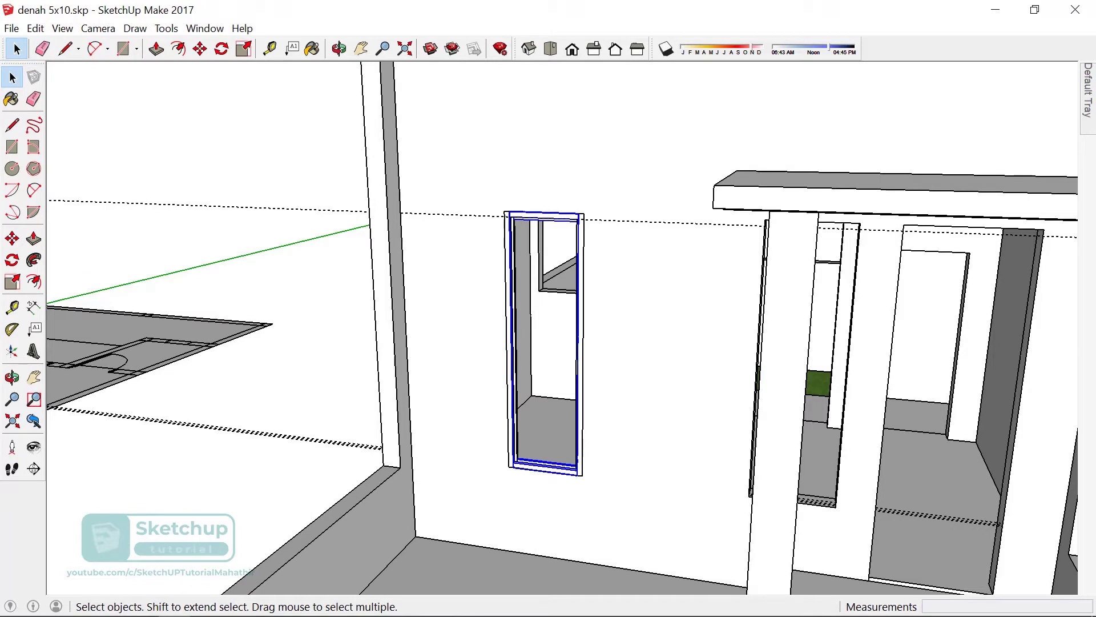
scroll(591, 217, "up", 2)
- Measure the frame's full height and place a guide line 50 cm below its top edge
key("t")
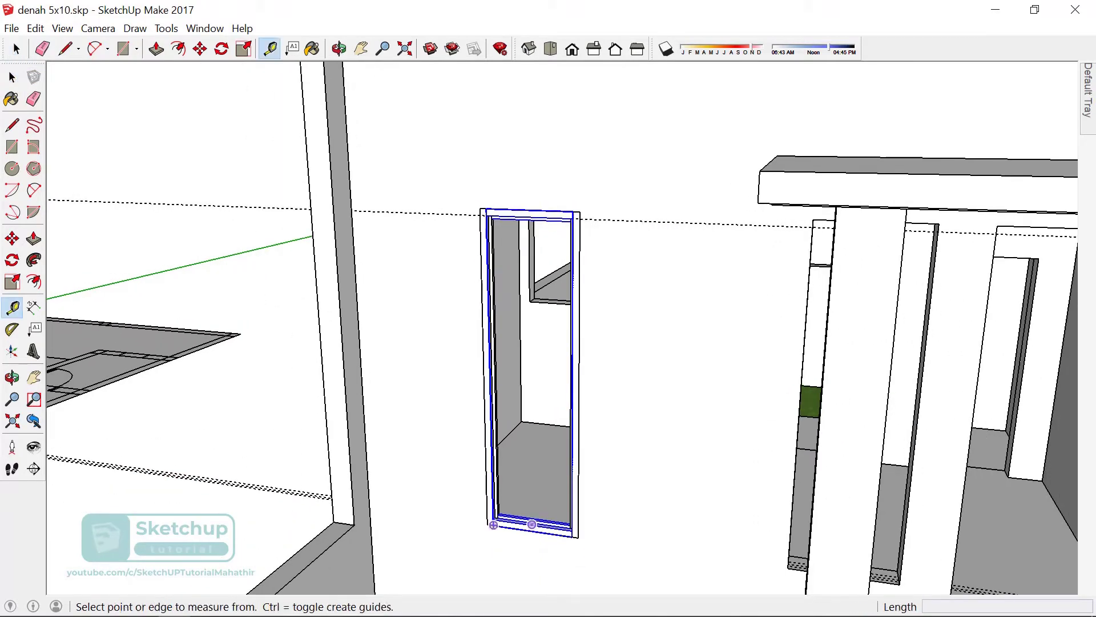
left_click(545, 534)
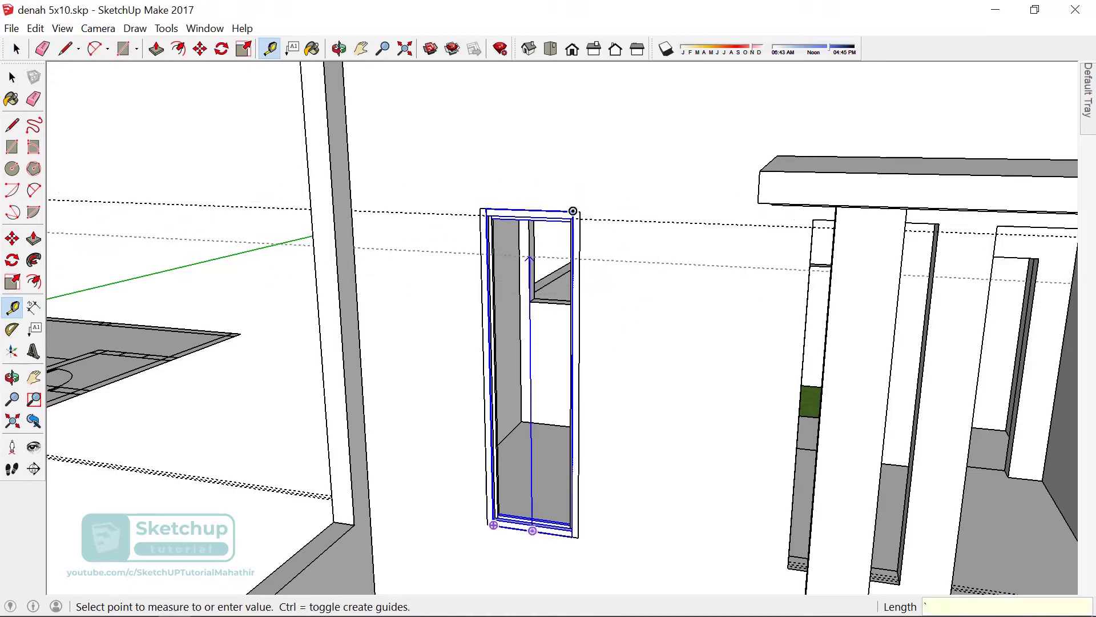
scroll(580, 244, "up", 2)
left_click(654, 216)
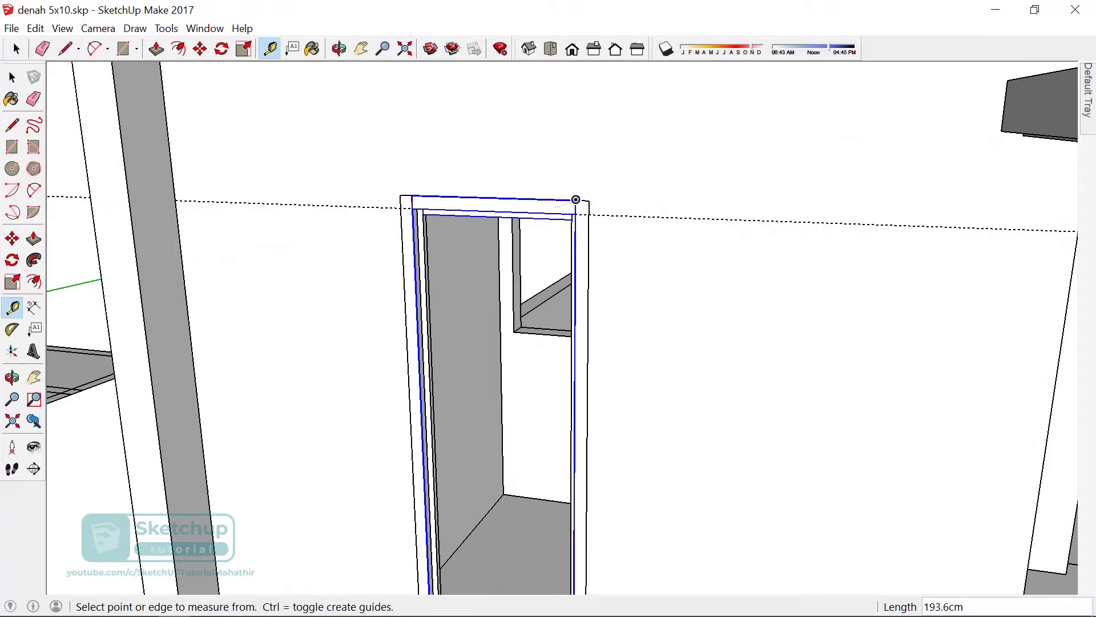
left_click(529, 198)
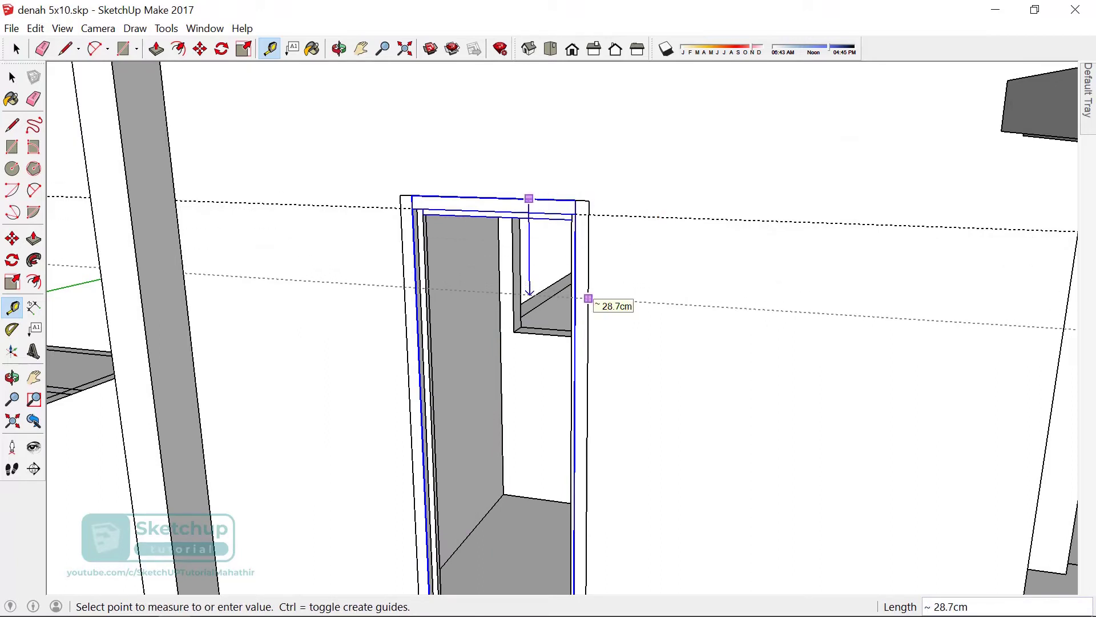
type("50")
key("Return")
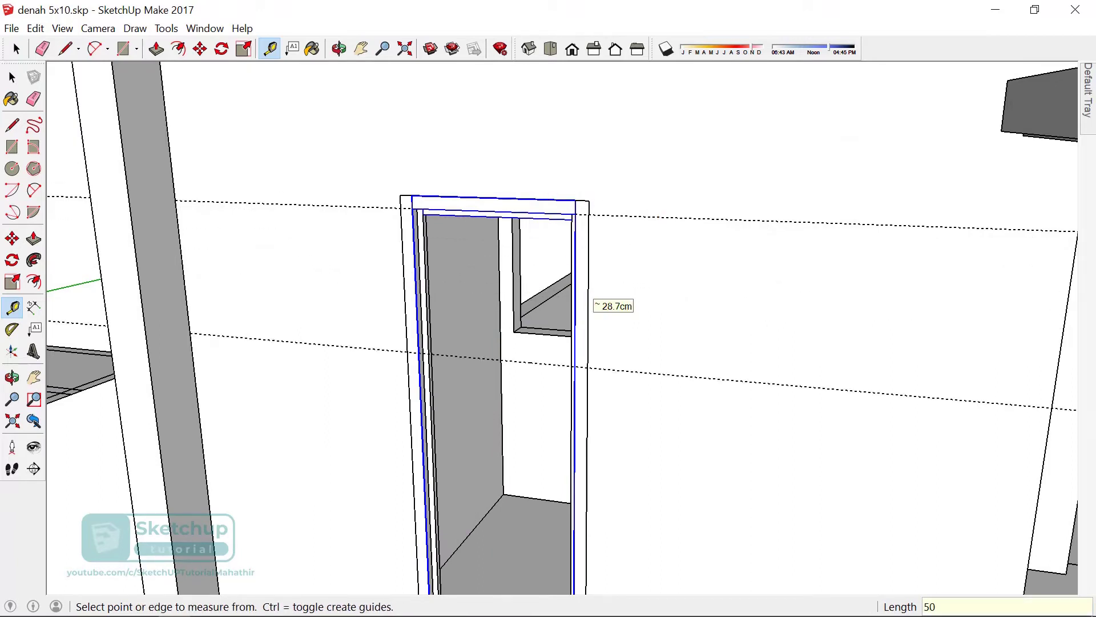
middle_click_drag(596, 299, 604, 274)
key("space")
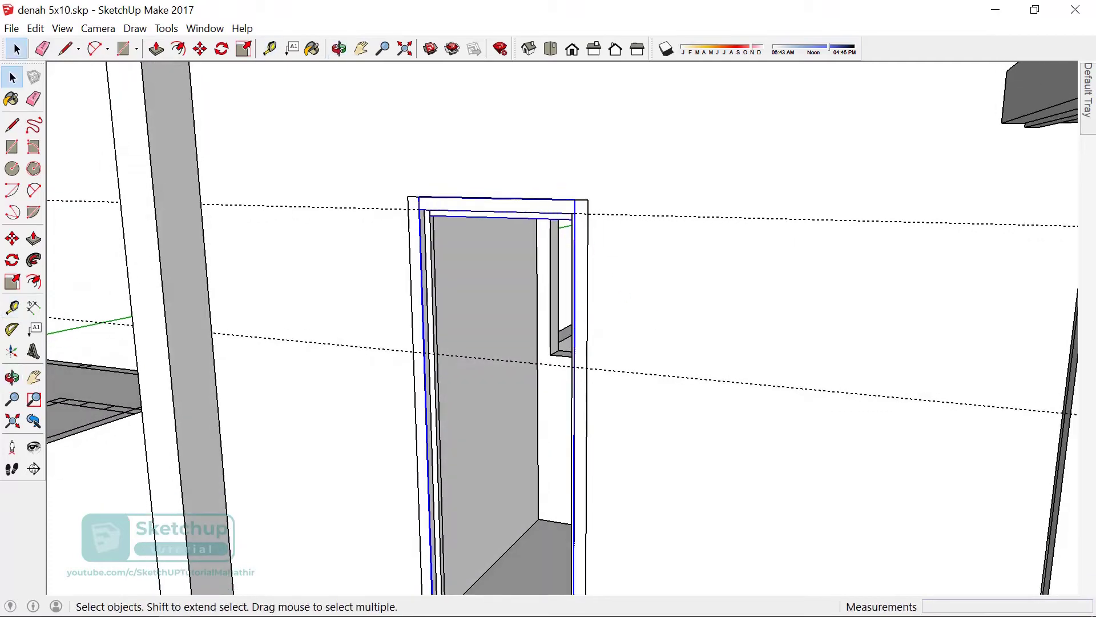
scroll(604, 274, "up", 2)
- Inside the door frame component, copy the top piece about 46 cm lower as a middle beam
double_click(489, 204)
left_click(488, 204)
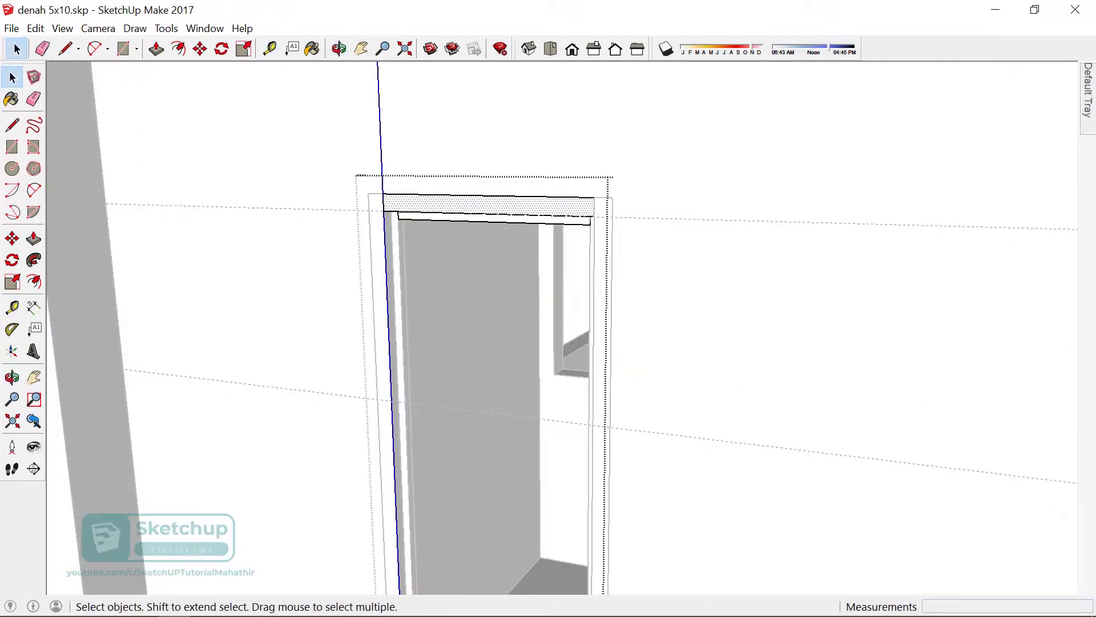
scroll(491, 343, "down", 4)
scroll(491, 343, "up", 4)
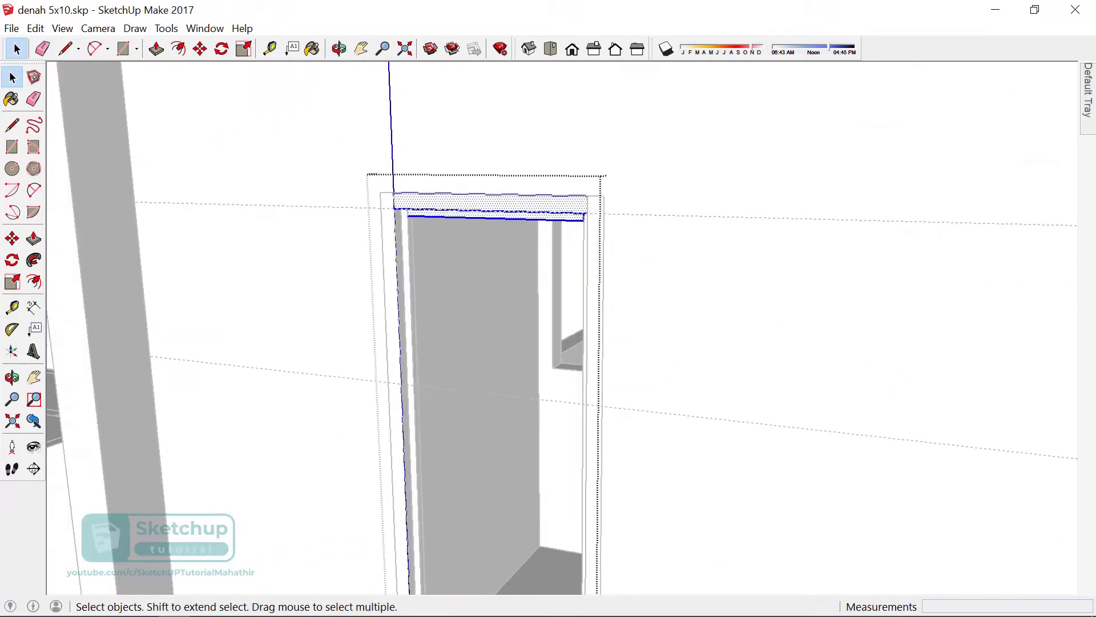
key("m")
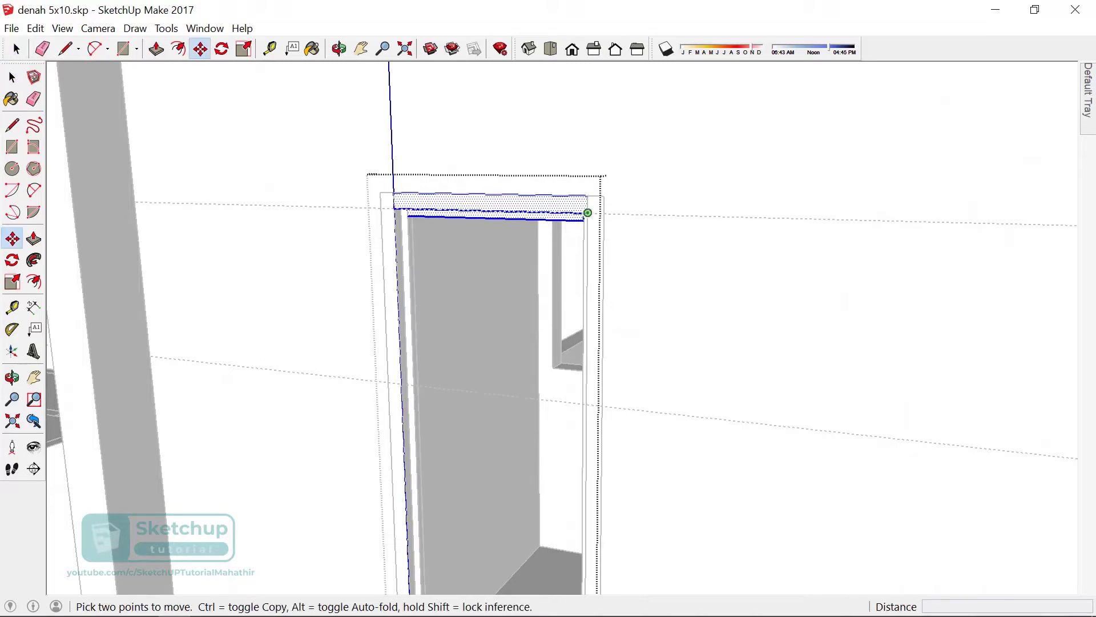
left_click(588, 213)
key("ctrl")
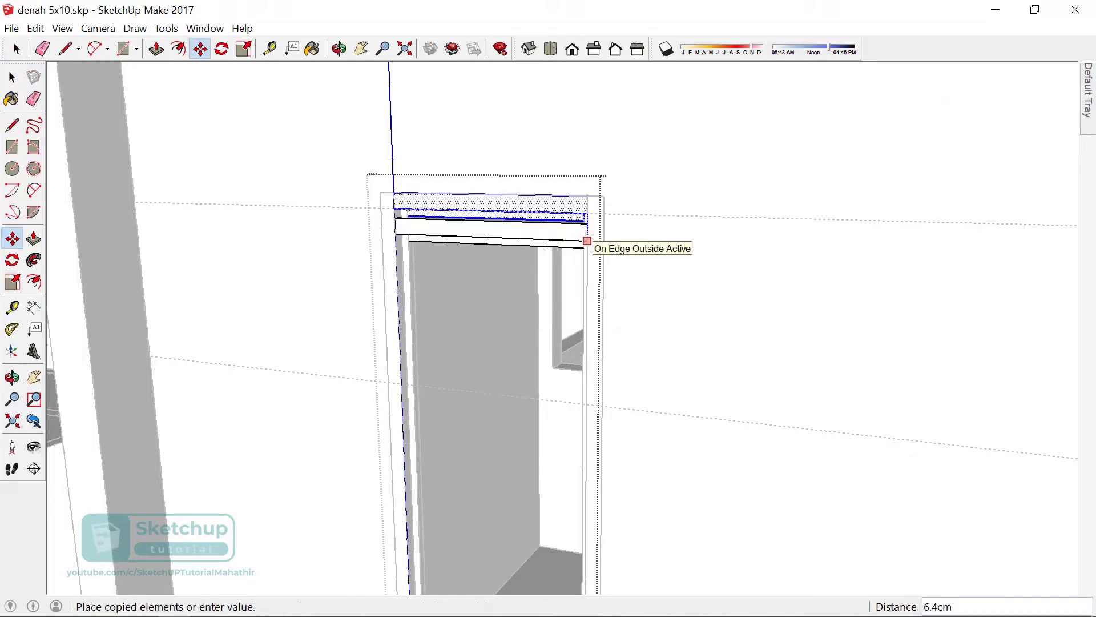
left_click(585, 403)
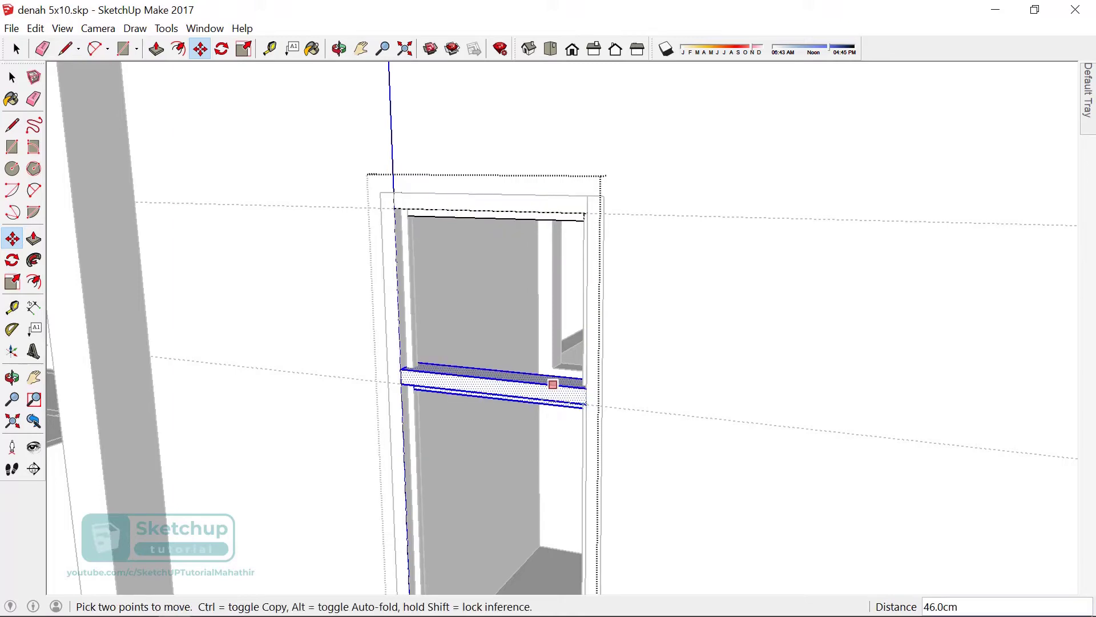
scroll(531, 383, "up", 3)
middle_click_drag(505, 395, 400, 388)
scroll(392, 387, "up", 2)
key("space")
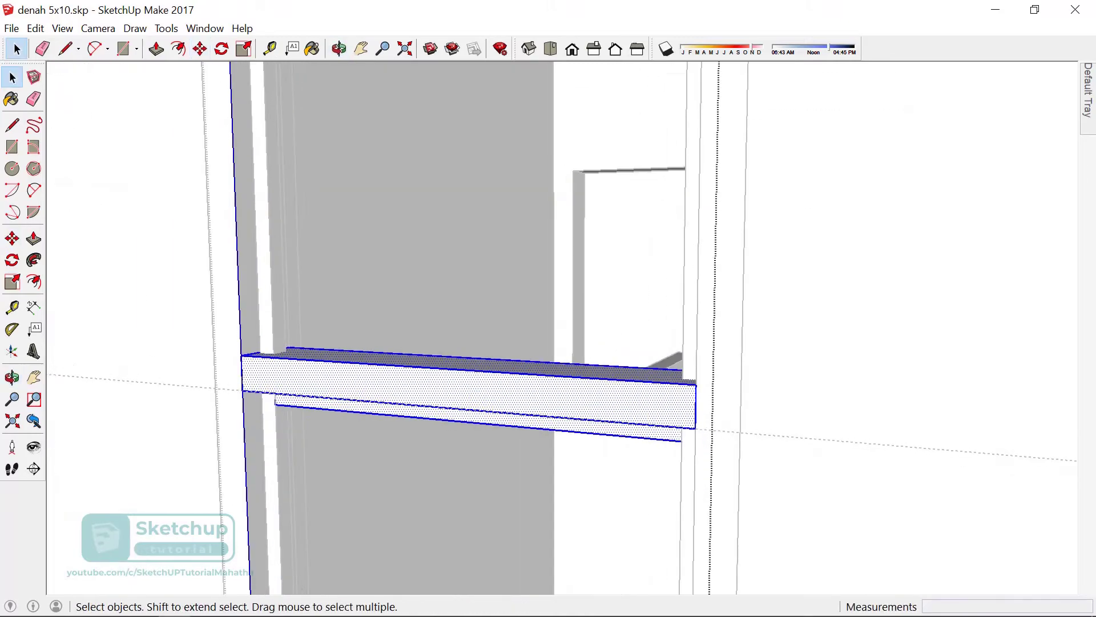
- Inspect the new middle beam and select the frame's top beam
scroll(400, 240, "down", 3)
middle_click_drag(400, 239, 394, 237)
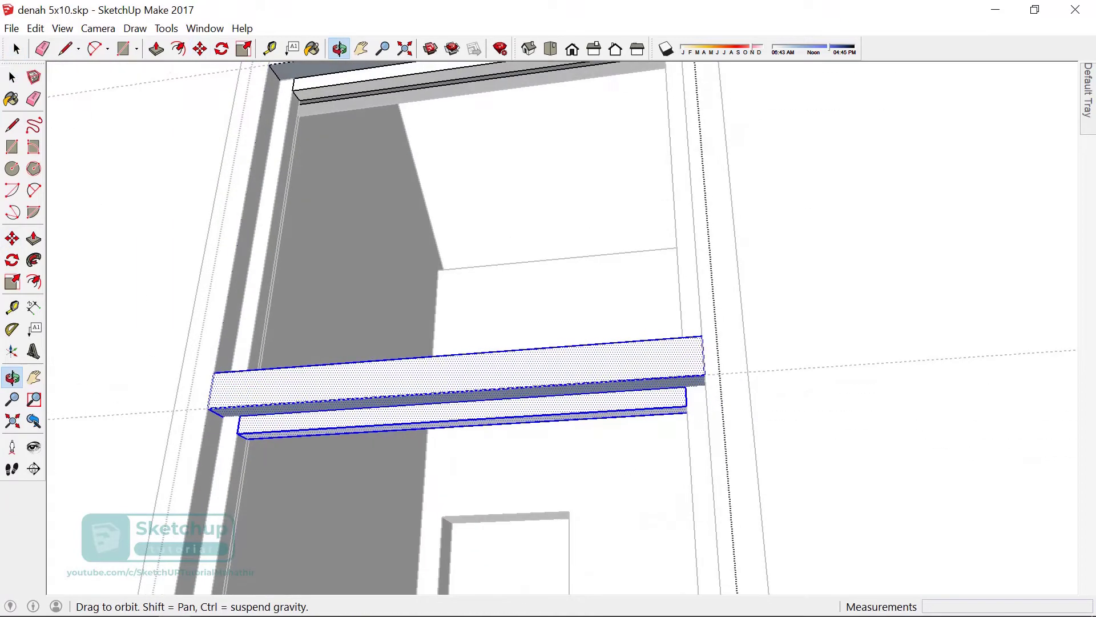
scroll(400, 286, "down", 3)
scroll(400, 286, "up", 3)
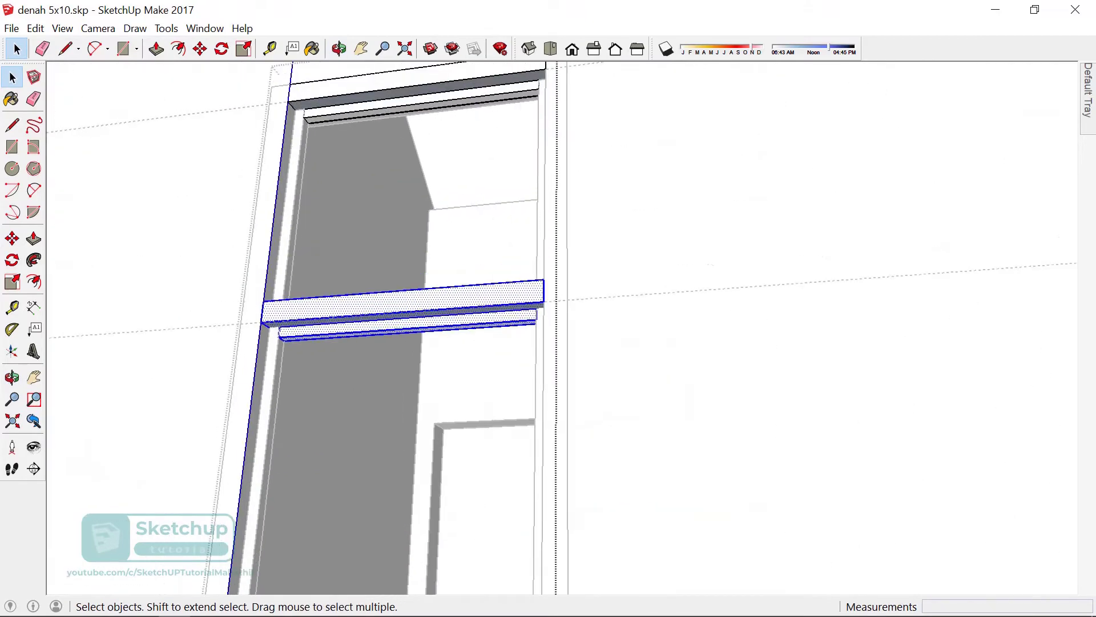
left_click(417, 85)
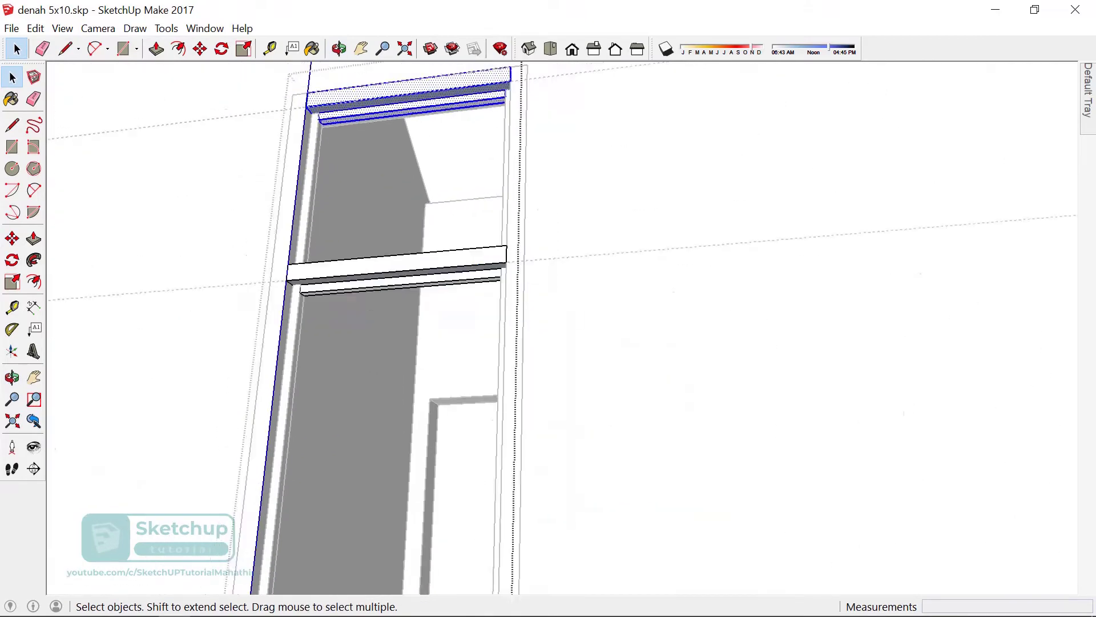
scroll(563, 328, "up", 5)
scroll(548, 329, "down", 5)
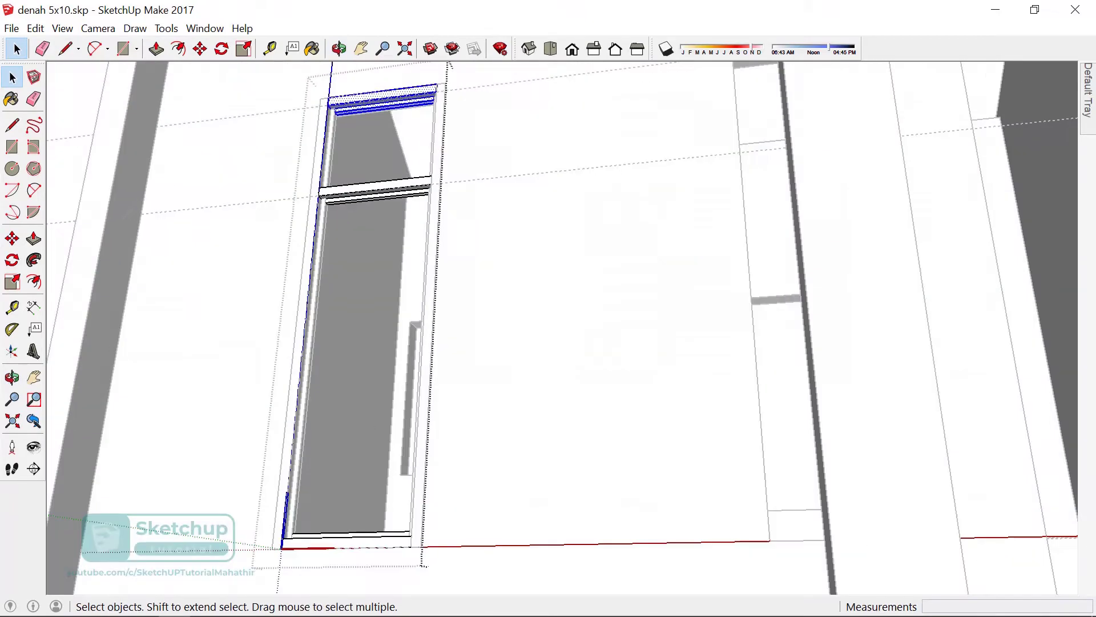
middle_click_drag(548, 328, 514, 320)
scroll(514, 320, "down", 3)
scroll(483, 437, "up", 3)
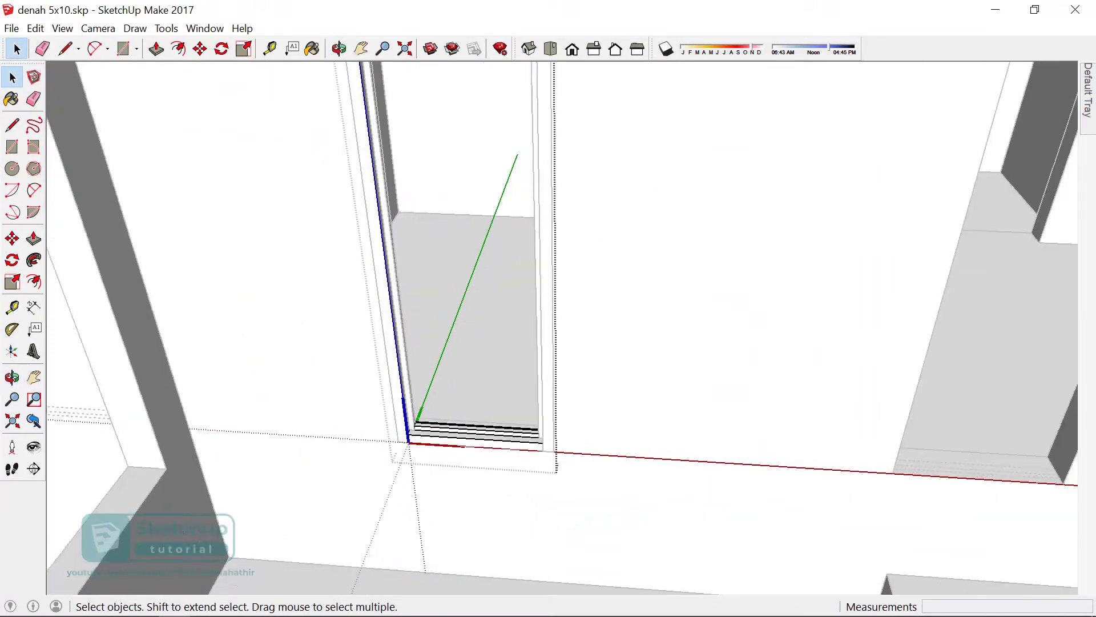
scroll(483, 436, "up", 3)
- Copy the frame's bottom strip 150 cm away to add another horizontal rail
double_click(449, 423)
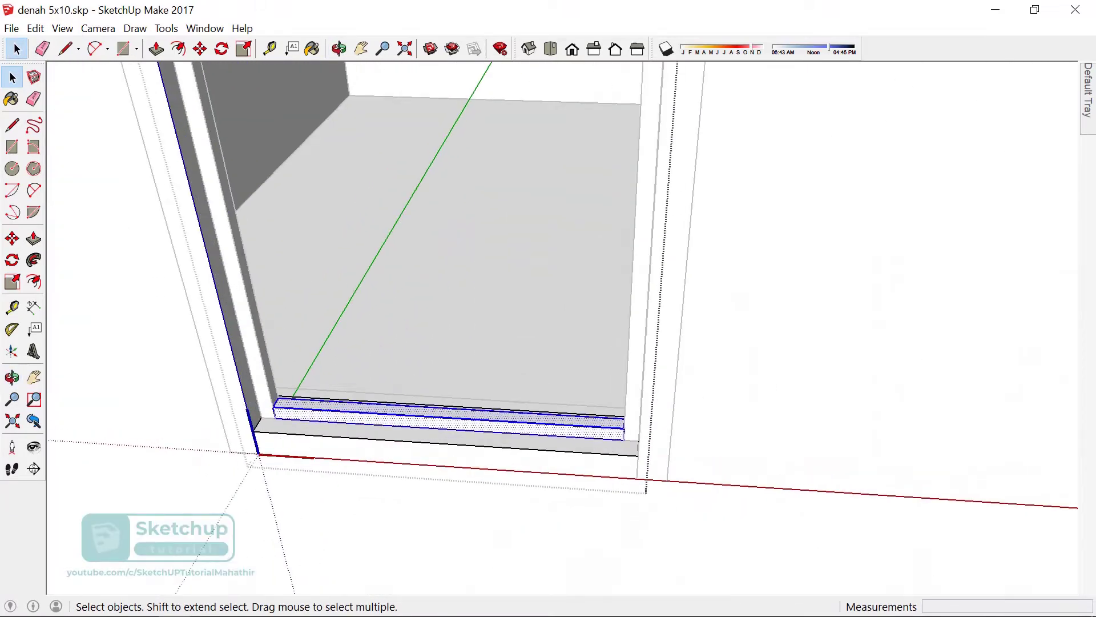
key("m")
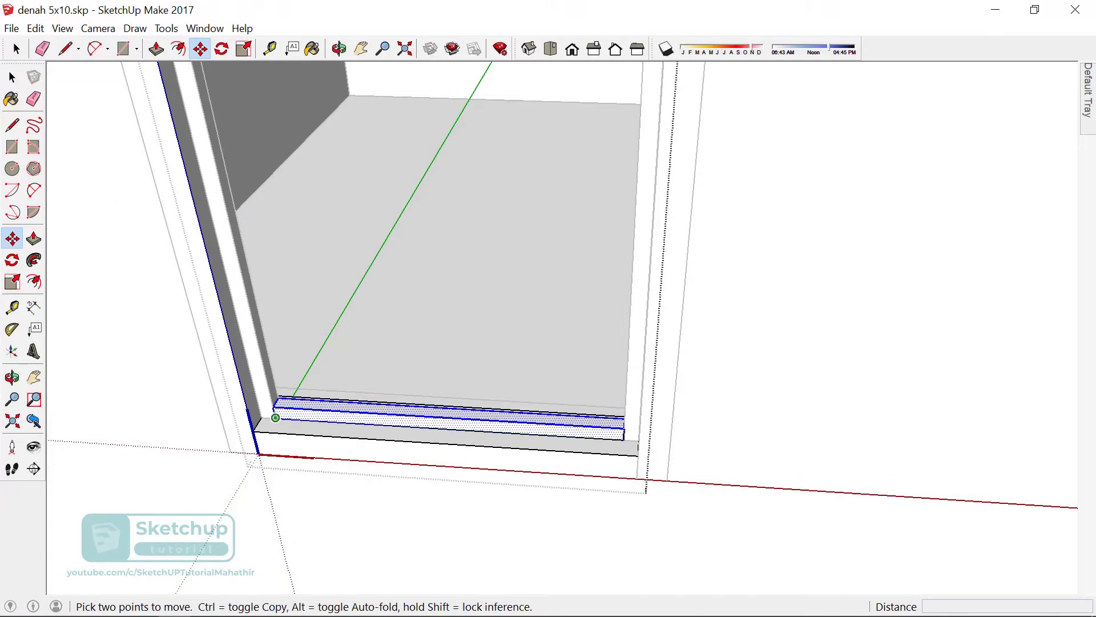
scroll(275, 418, "down", 3)
key("ctrl")
left_click(275, 417)
scroll(220, 135, "up", 3)
scroll(207, 163, "up", 3)
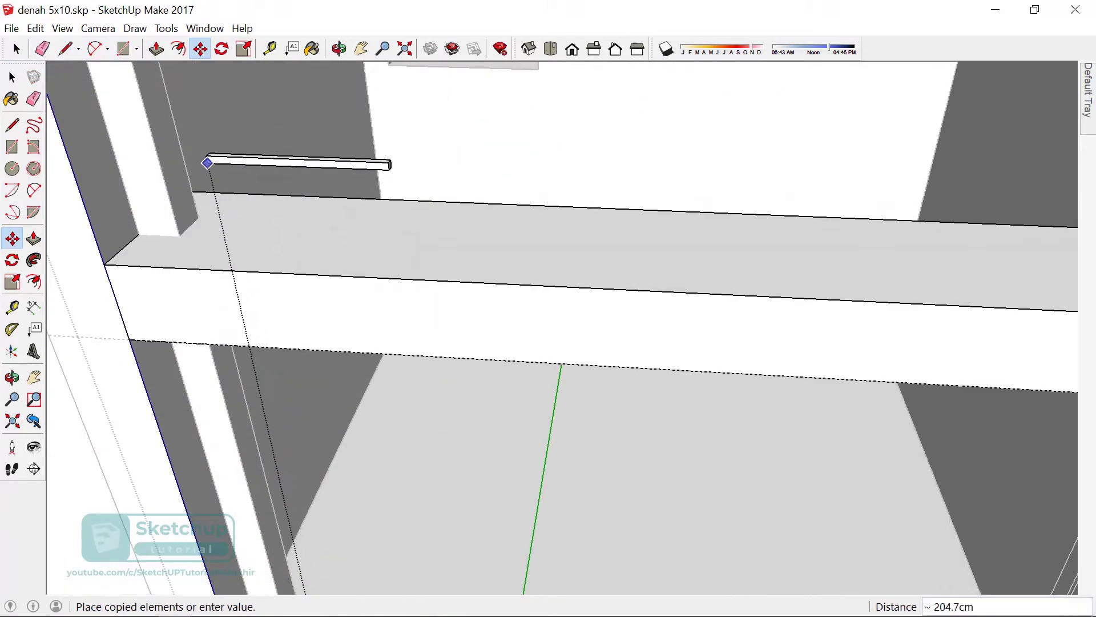
type("150")
key("Return")
scroll(177, 235, "down", 3)
scroll(360, 209, "down", 3)
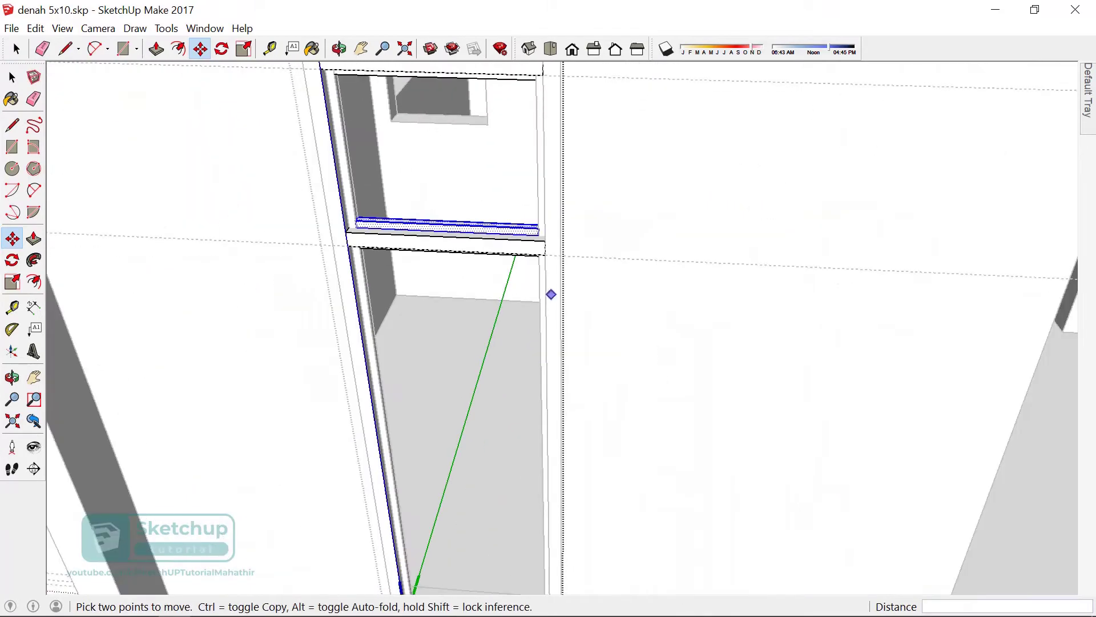
middle_click_drag(551, 294, 514, 274)
key("space")
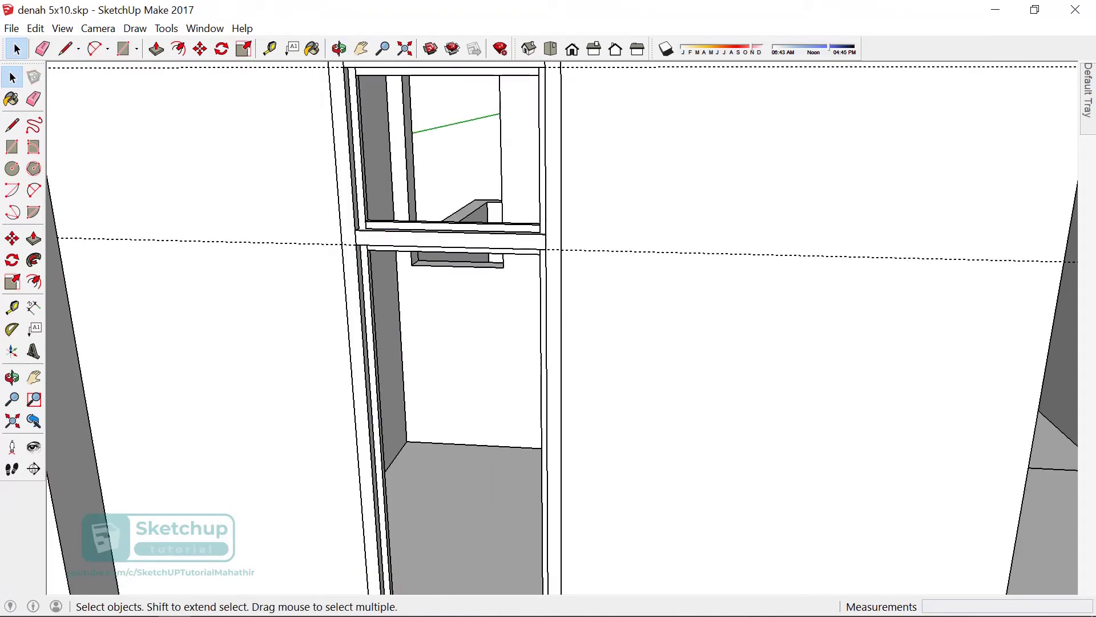
scroll(637, 369, "down", 3)
- Draw a rectangle filling the lower opening below the transom
key("e")
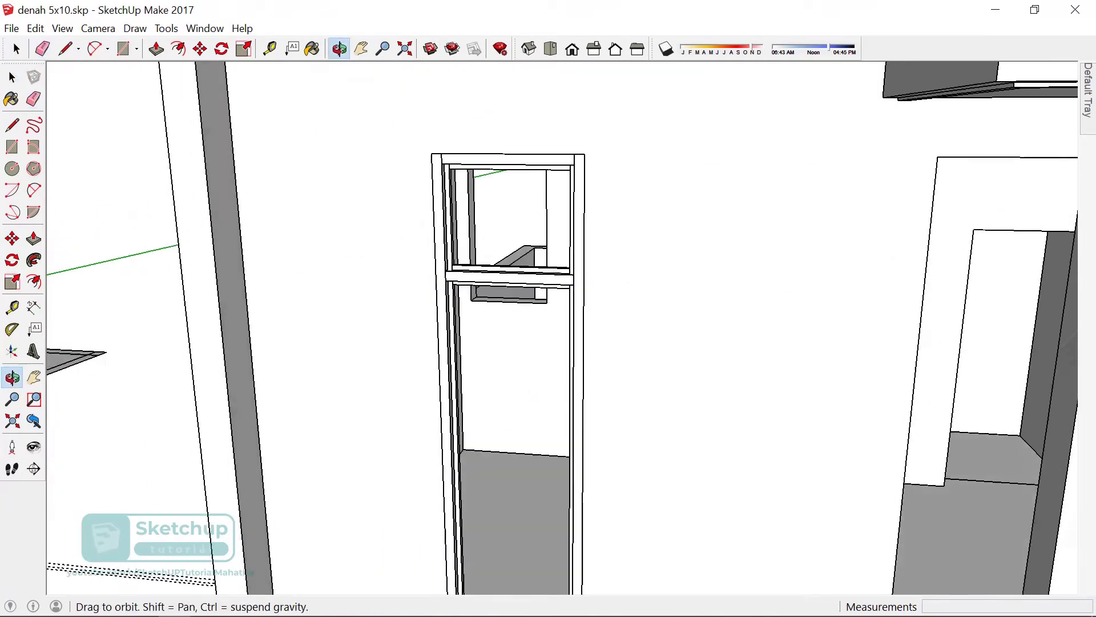
mouse_move(548, 319)
middle_mouse_down()
mouse_move(514, 308)
mouse_move(571, 320)
middle_mouse_up()
scroll(548, 319, "down", 3)
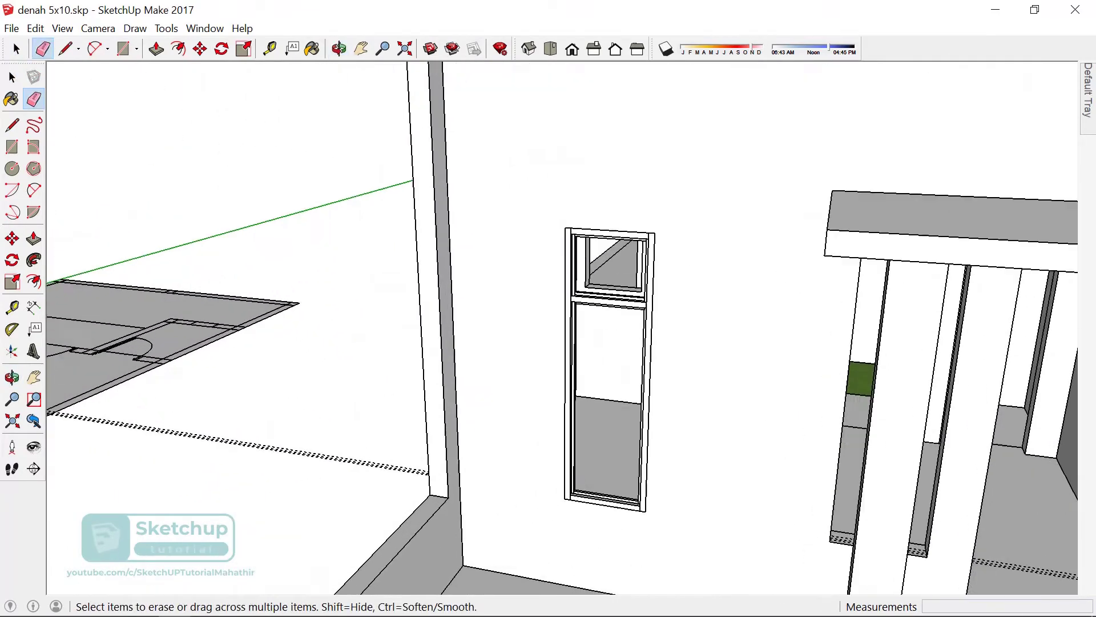
scroll(680, 514, "up", 3)
key("r")
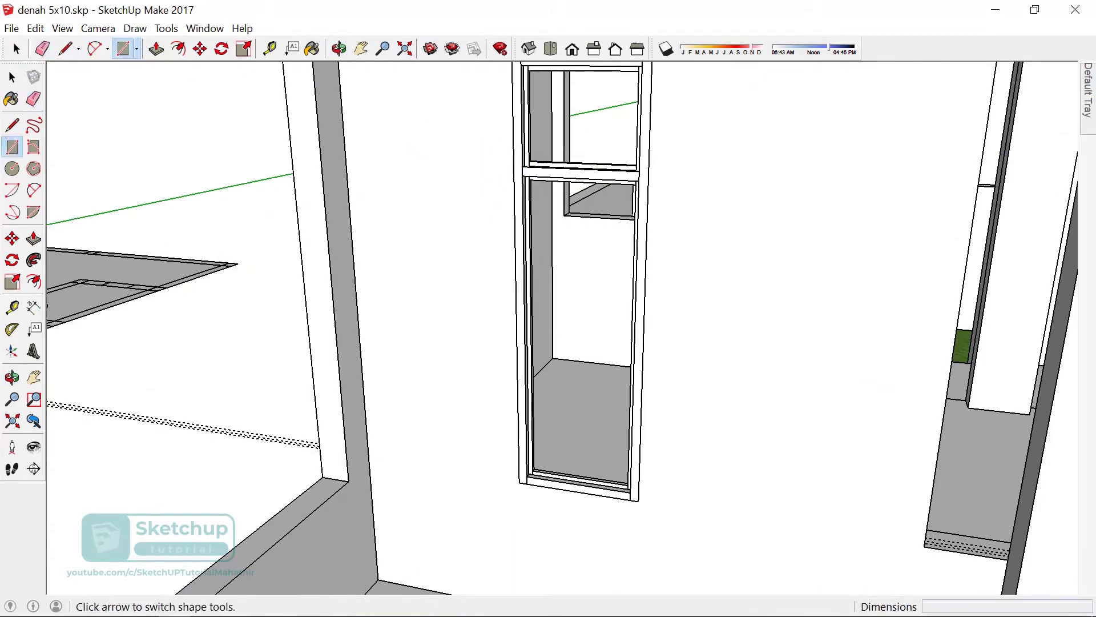
left_click(523, 176)
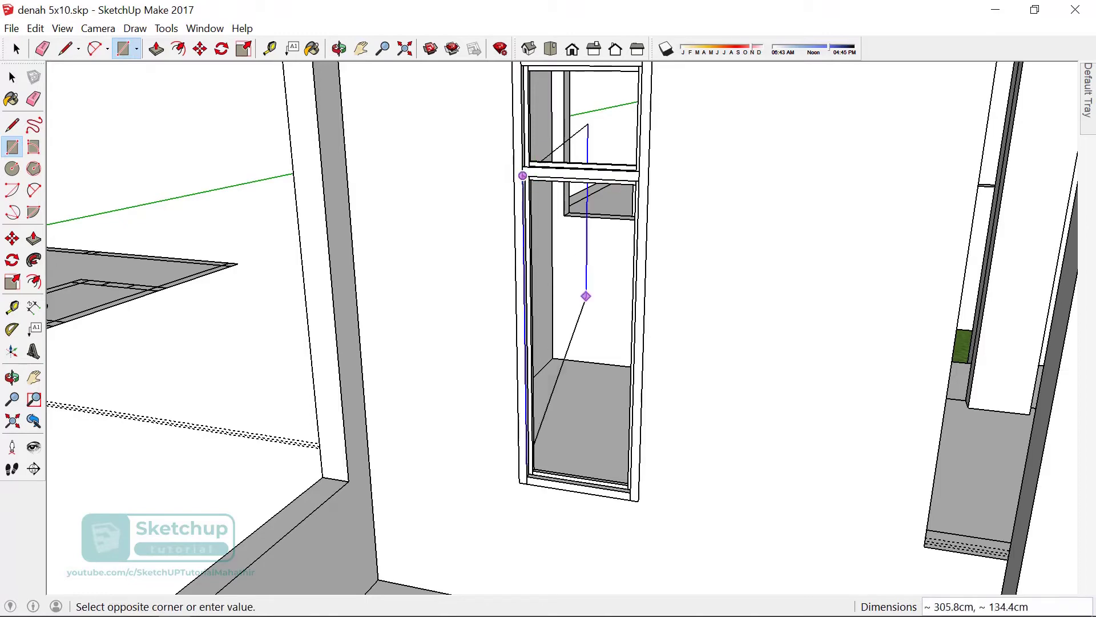
scroll(634, 480, "up", 2)
scroll(623, 503, "up", 1)
left_click(623, 502)
scroll(624, 531, "down", 2)
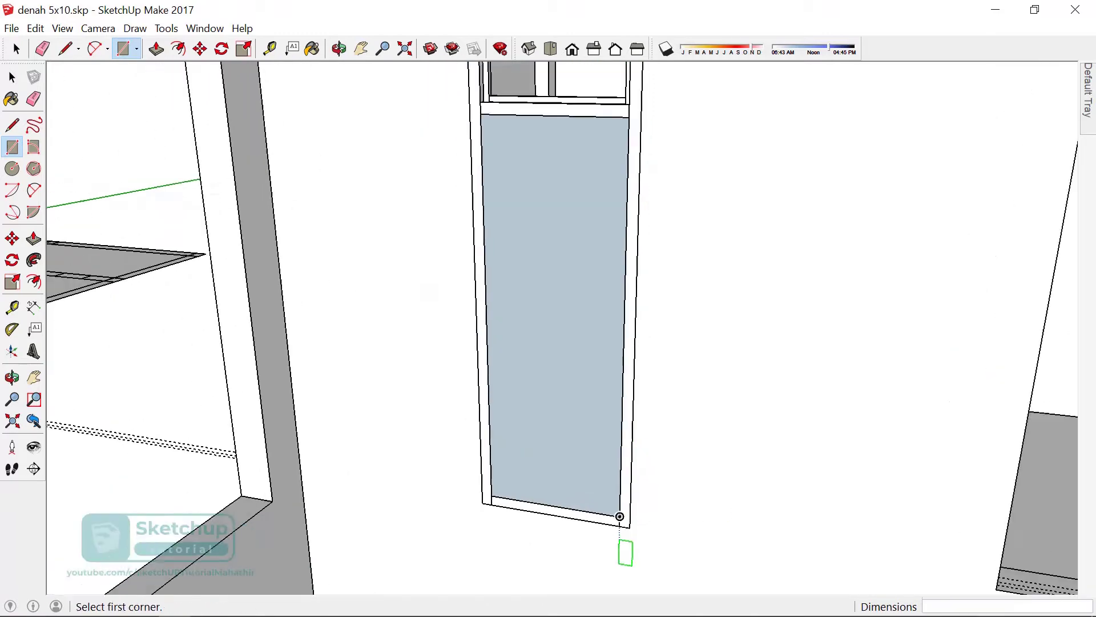
scroll(624, 550, "down", 1)
scroll(576, 320, "up", 3)
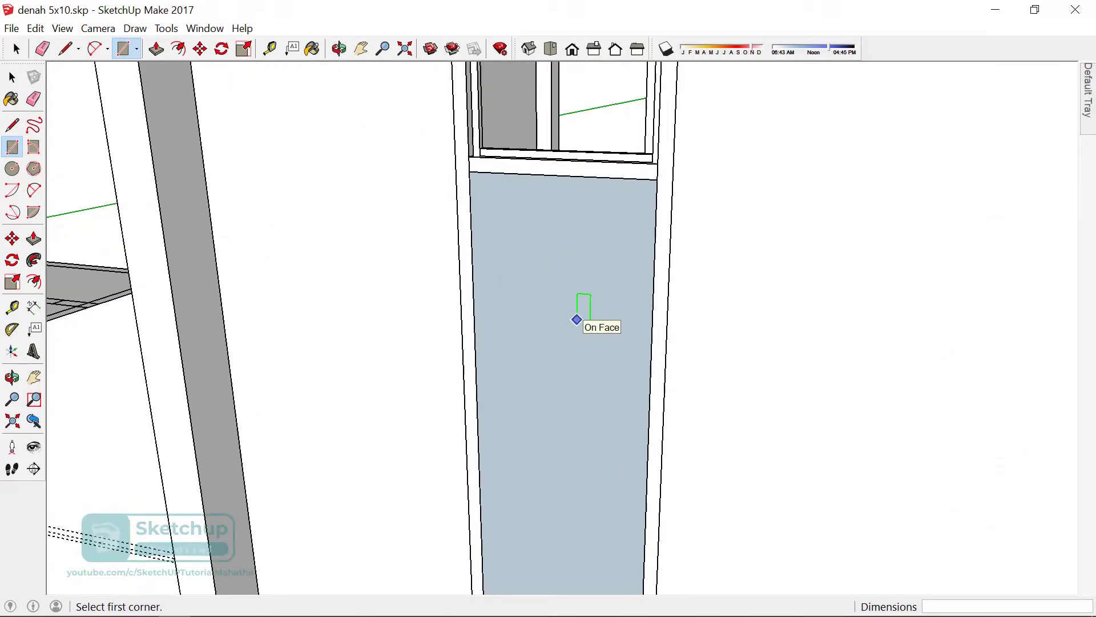
- Offset the rectangle 8 cm inward and delete the inner face
key("f")
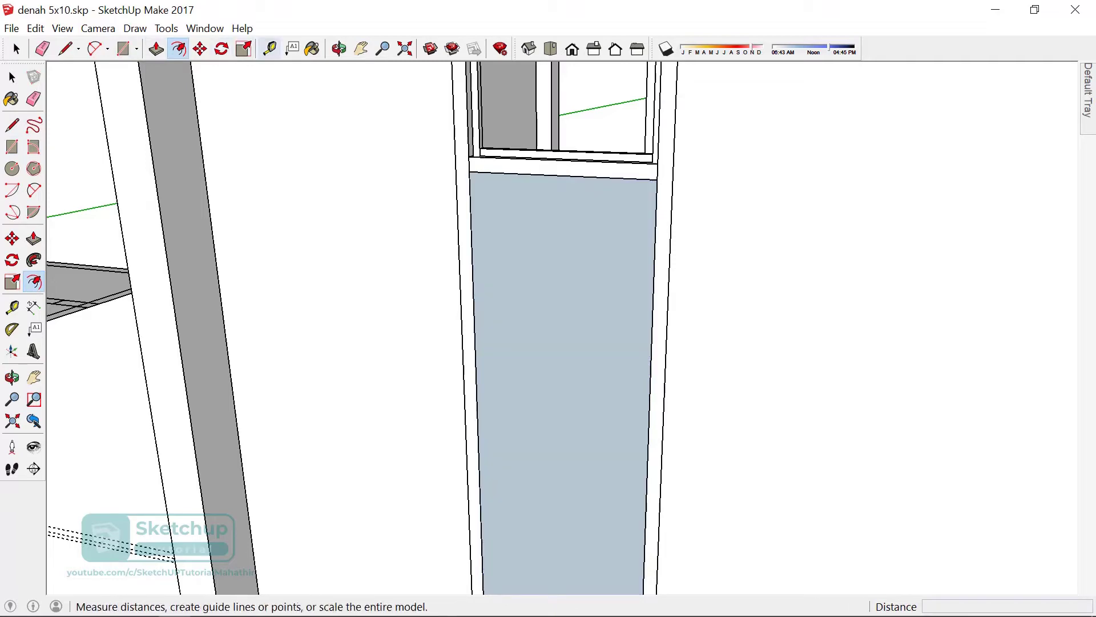
left_click(524, 173)
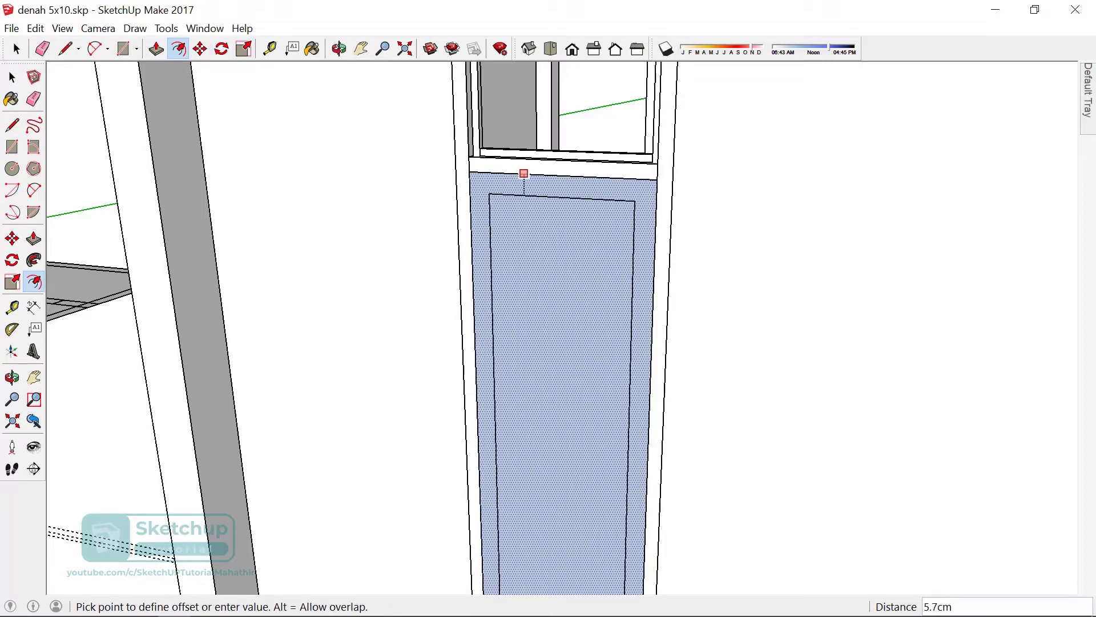
key("Return")
key("space")
scroll(508, 321, "down", 2)
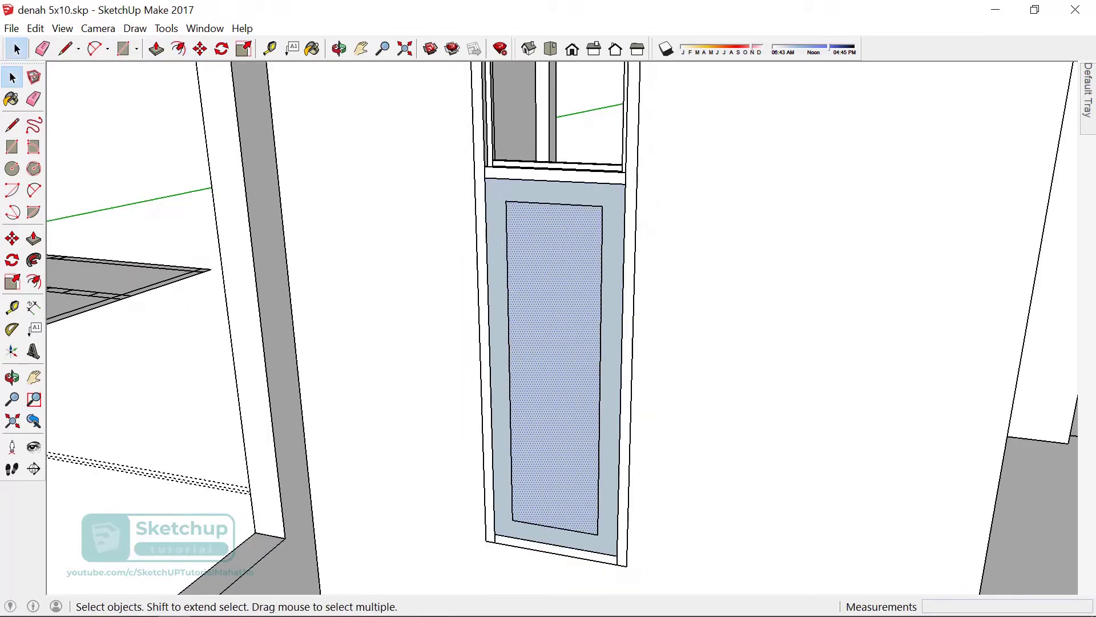
key("Delete")
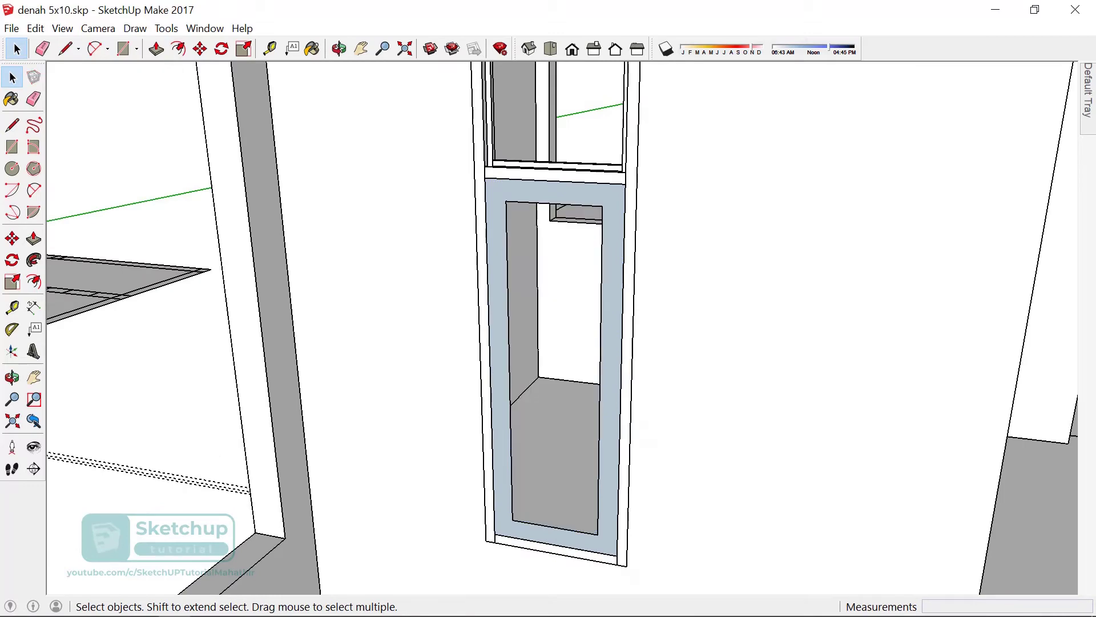
scroll(548, 343, "down", 3)
scroll(606, 371, "up", 3)
scroll(605, 371, "up", 2)
- Push/Pull the door frame border out 3 cm
middle_click_drag(605, 342, 571, 342)
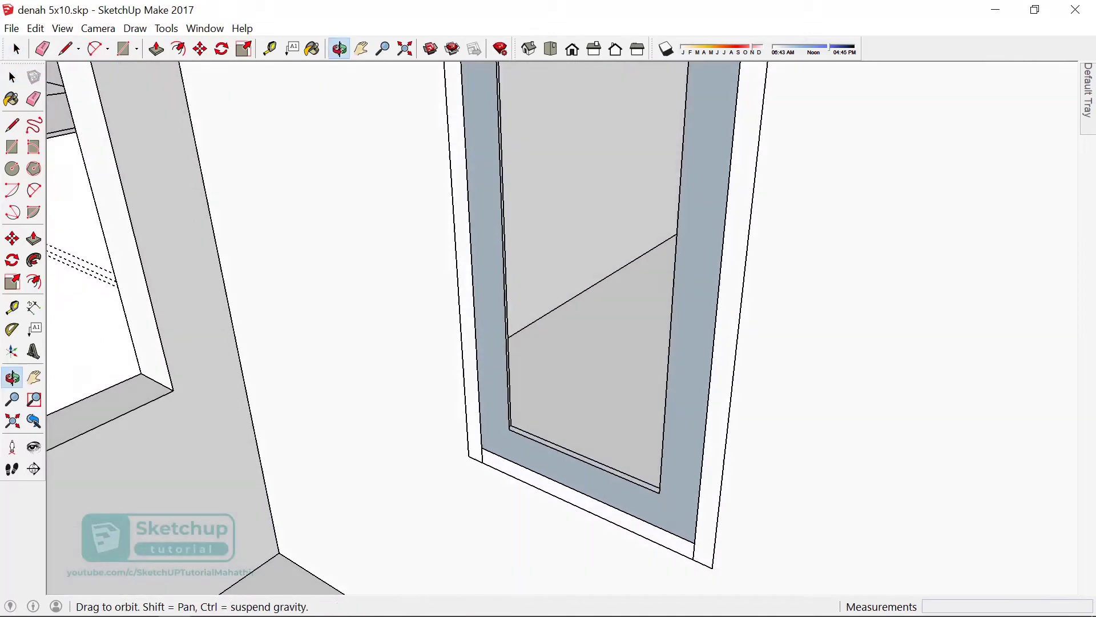
scroll(605, 343, "up", 2)
key("p")
left_click(770, 372)
type("3")
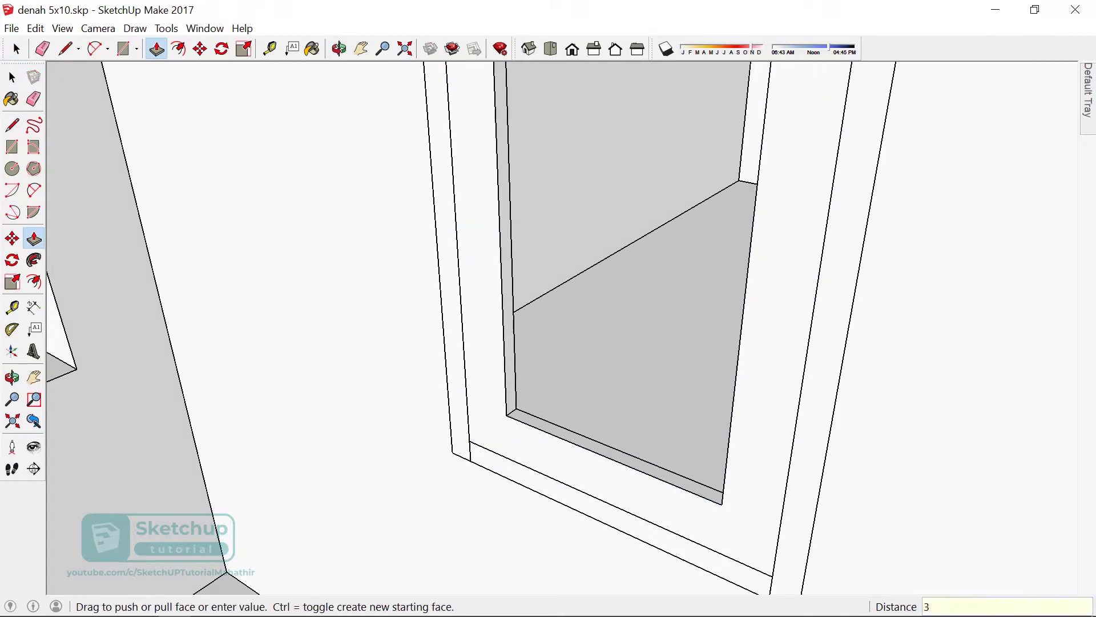
key("Return")
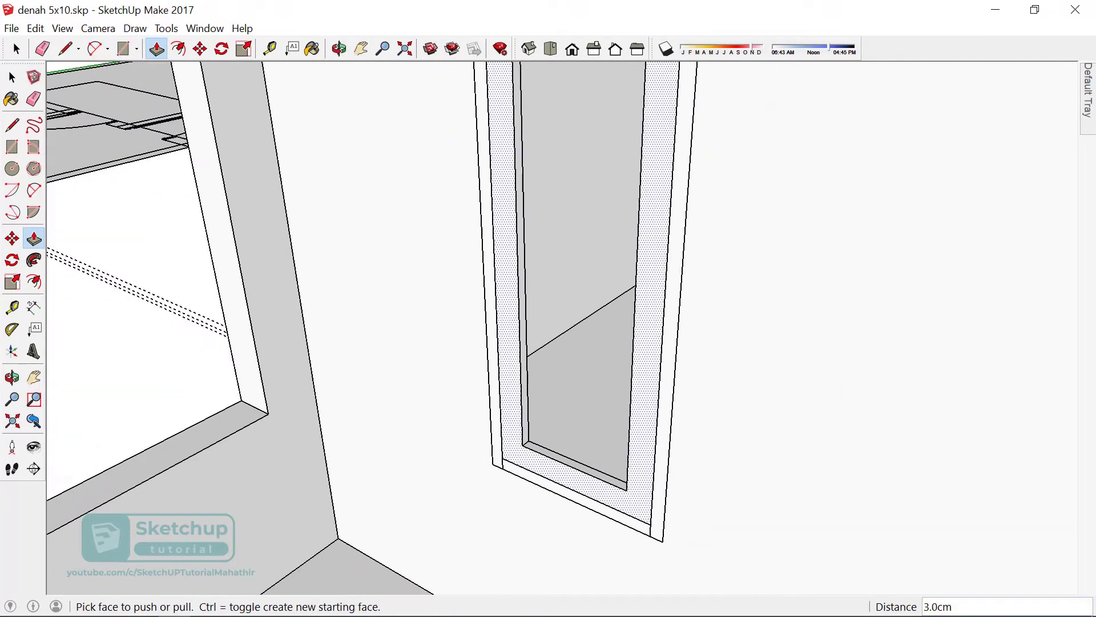
middle_click_drag(571, 342, 548, 366)
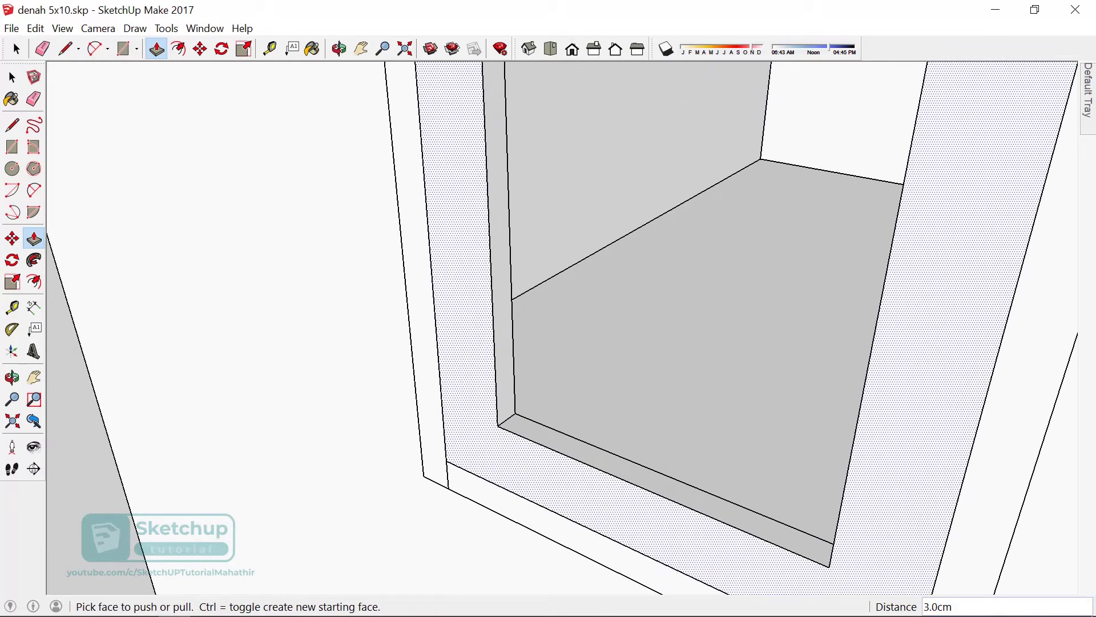
- Draw small 8 × 3 cm rectangles at the door frame's two inner bottom corners
key("r")
left_click(515, 413)
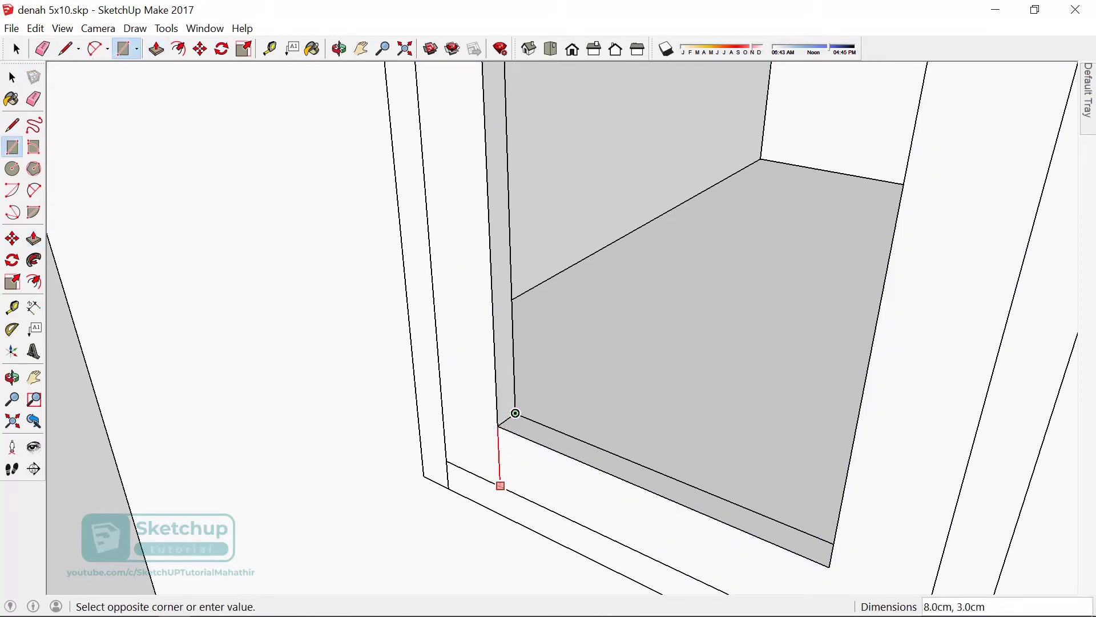
scroll(497, 448, "down", 3)
scroll(541, 482, "down", 2)
scroll(868, 477, "up", 2)
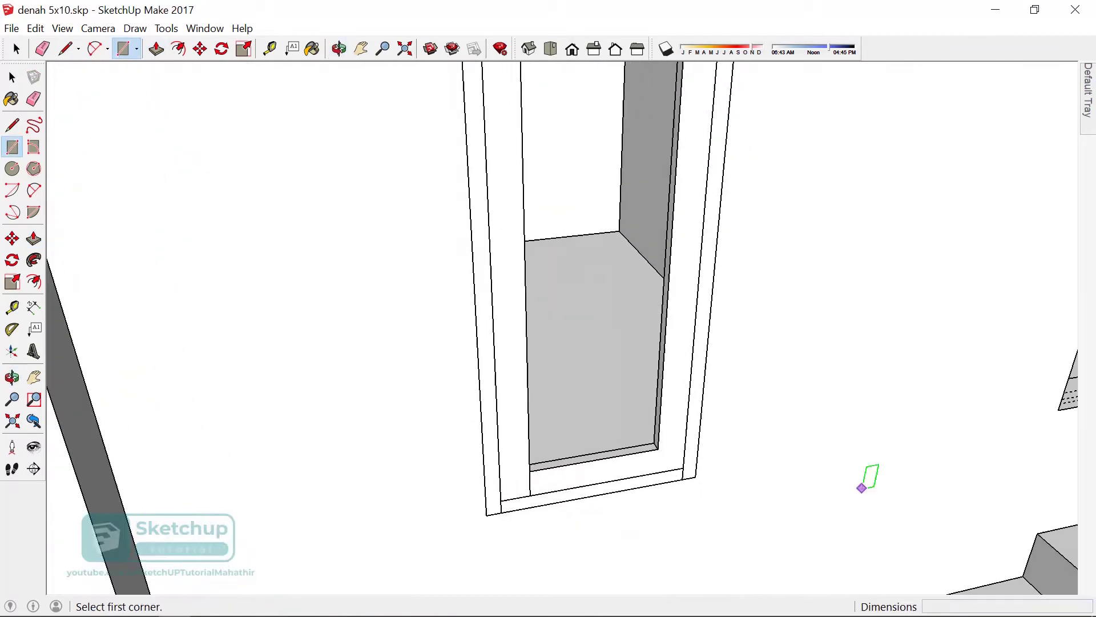
scroll(647, 476, "up", 3)
left_click(661, 417)
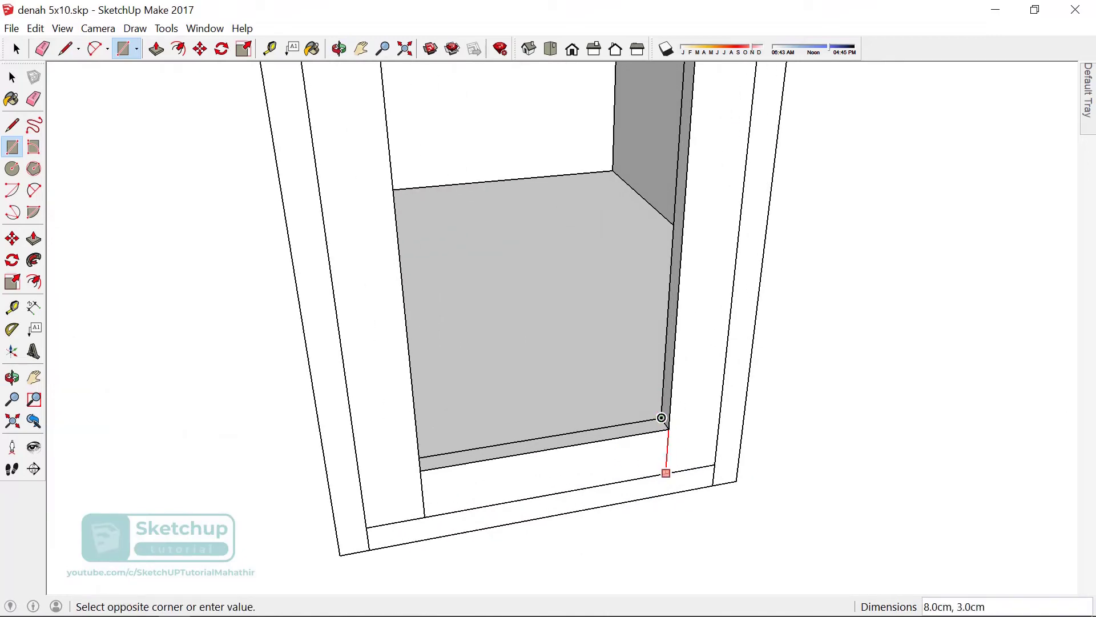
left_click(666, 473)
scroll(604, 570, "down", 3)
scroll(617, 551, "down", 3)
scroll(629, 330, "up", 3)
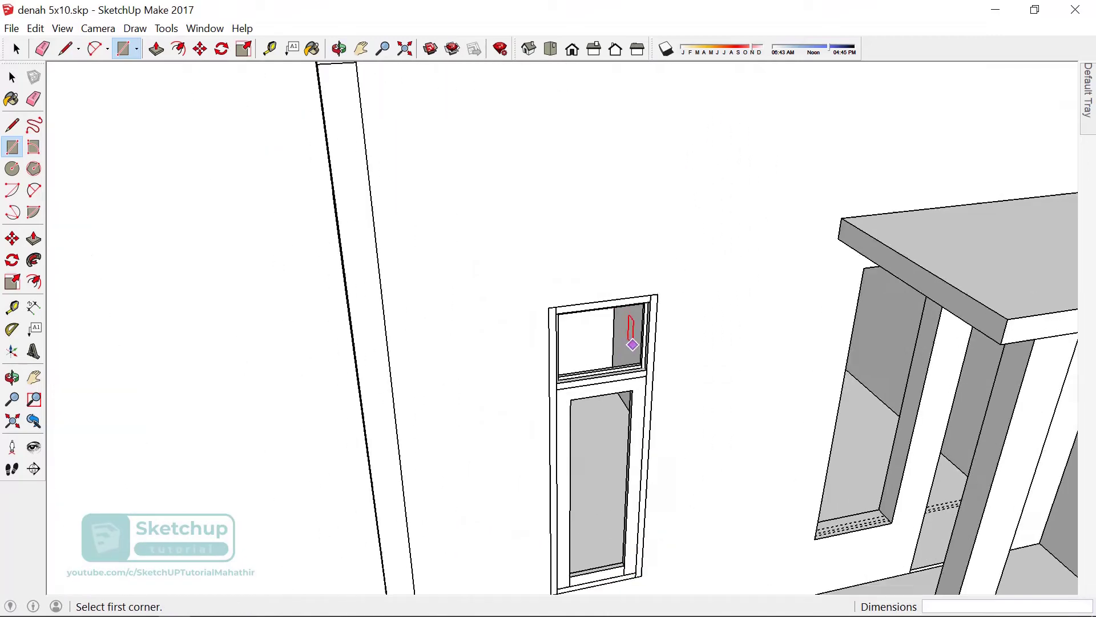
scroll(714, 466, "up", 3)
- Orbit around the door frame and start rectangles at its upper and top-left inner corners
middle_click_drag(707, 478, 714, 240)
scroll(618, 486, "up", 3)
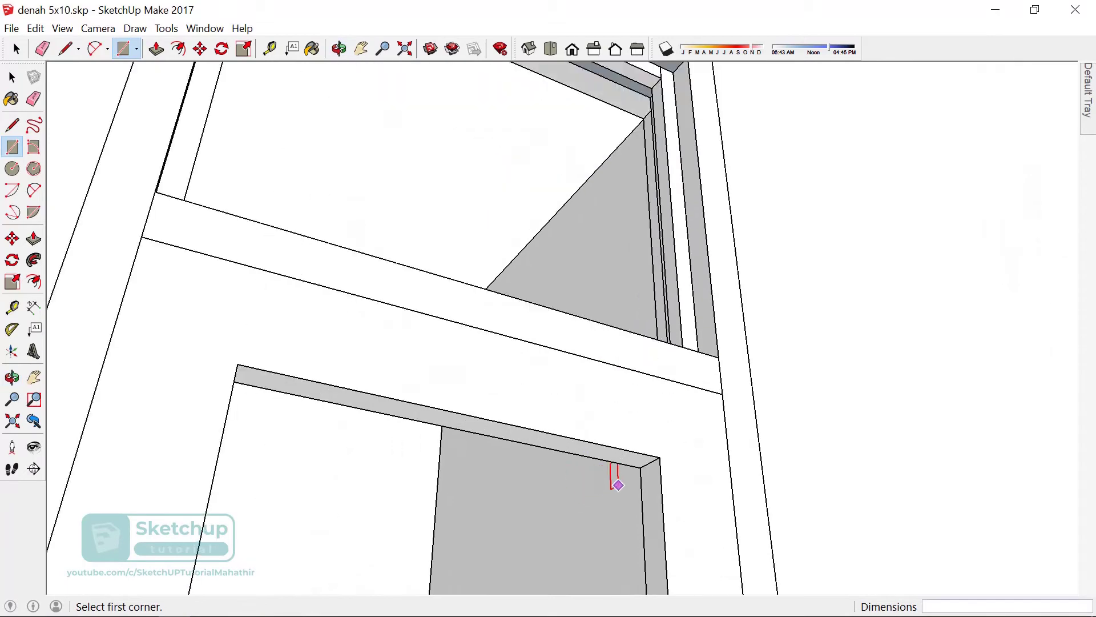
left_click(640, 467)
type("8.0cm, 3.0cm")
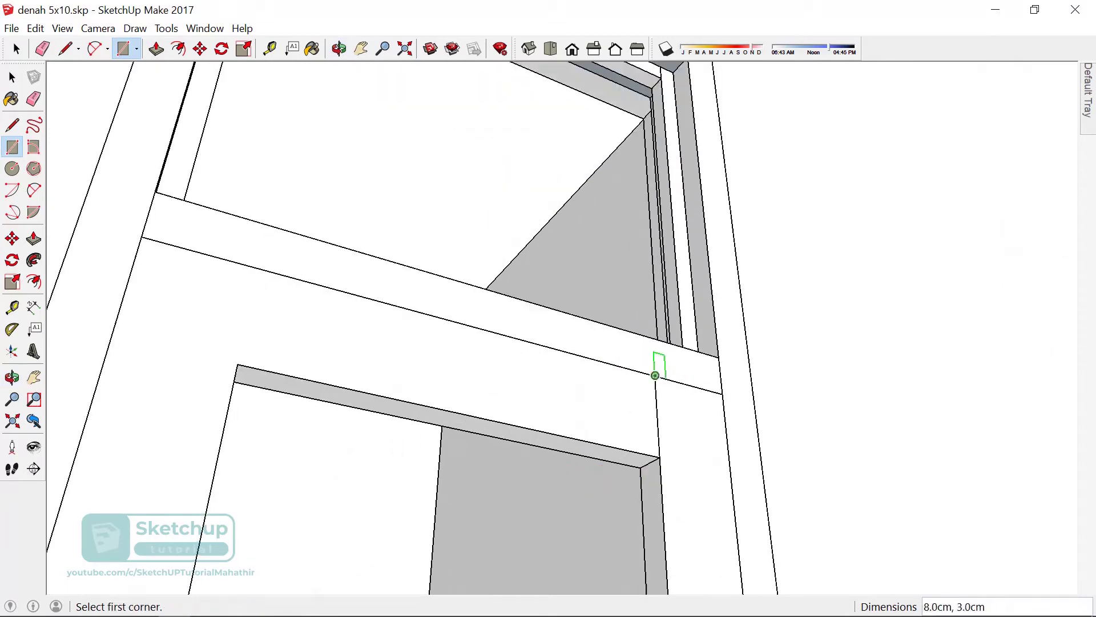
scroll(656, 375, "down", 3)
middle_click_drag(756, 435, 448, 423)
left_click(446, 416)
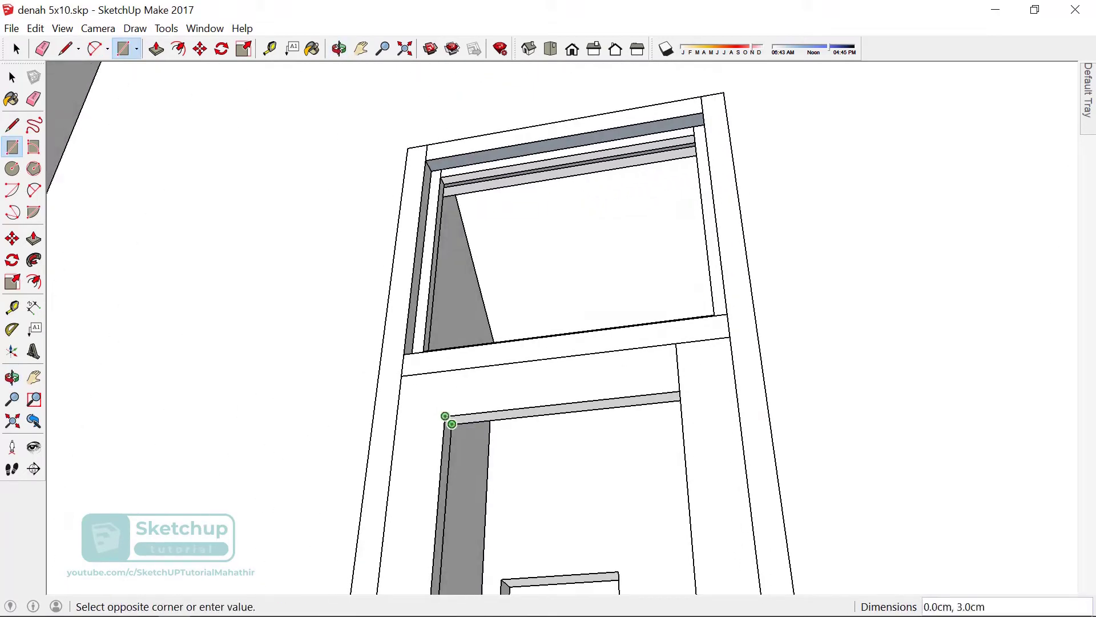
scroll(543, 281, "down", 3)
scroll(543, 280, "up", 5)
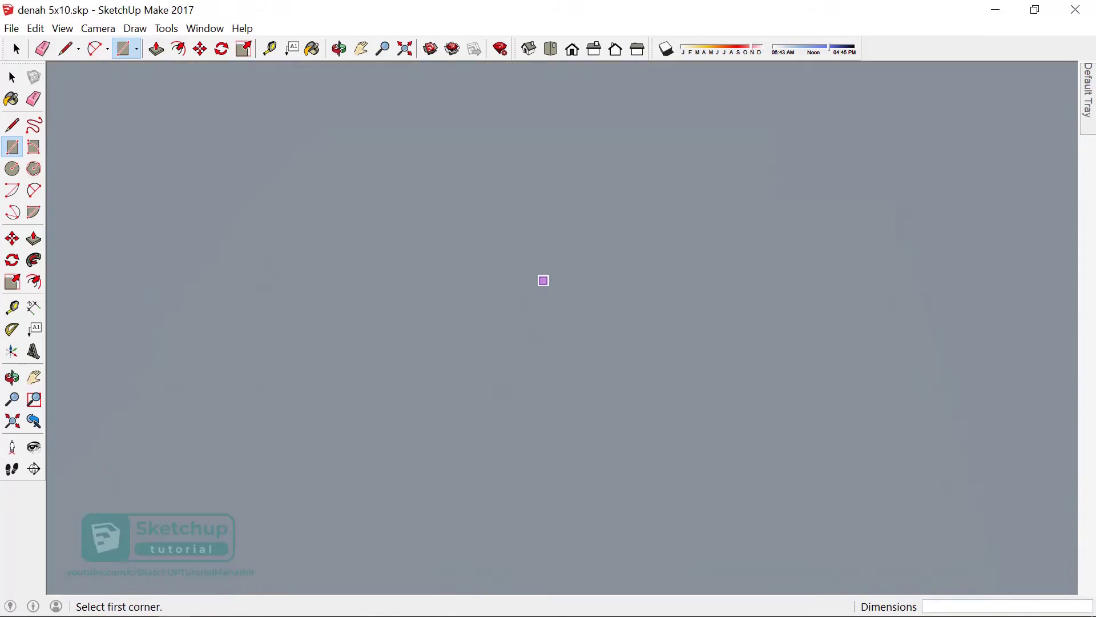
scroll(547, 289, "down", 5)
middle_click_drag(547, 288, 656, 252)
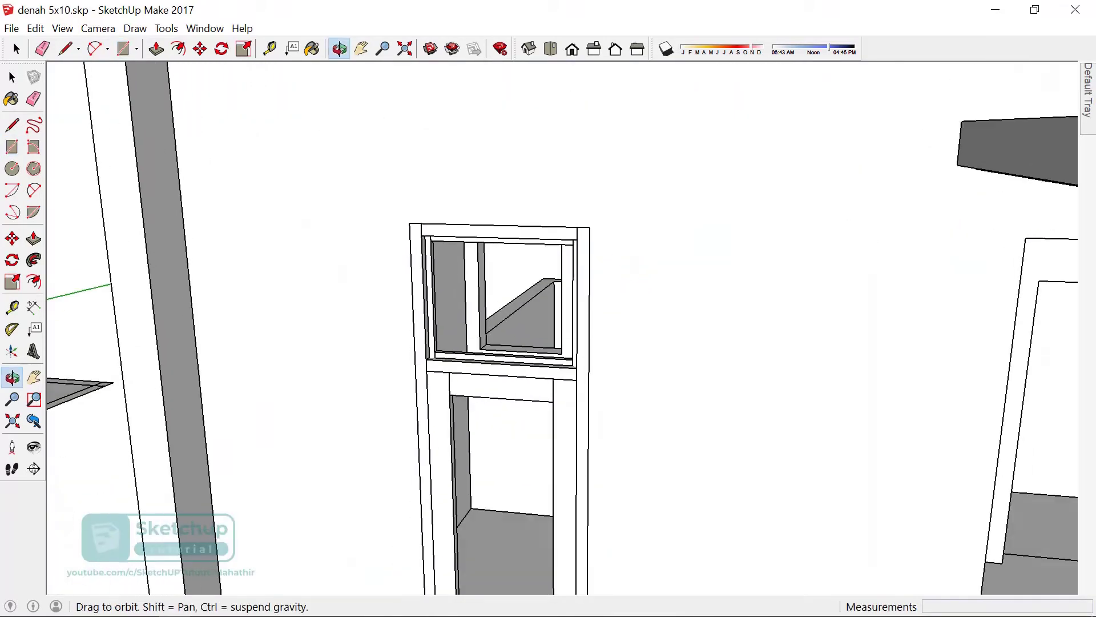
scroll(647, 432, "up", 3)
scroll(615, 448, "up", 4)
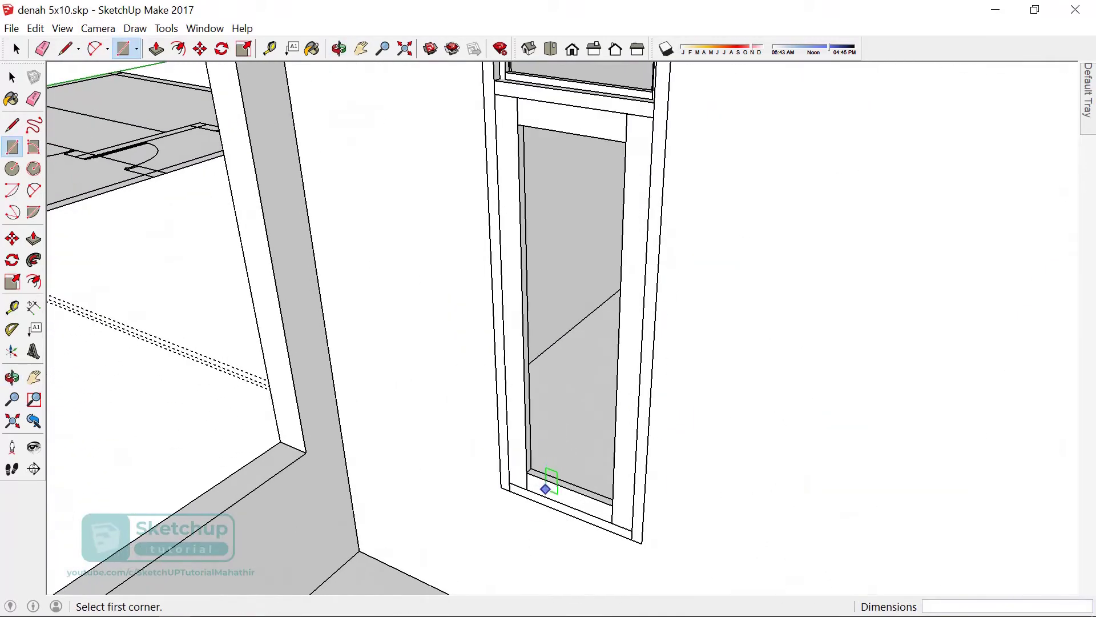
key("space")
- Turn the whole door frame into a component
triple_click(543, 482)
right_click(555, 235)
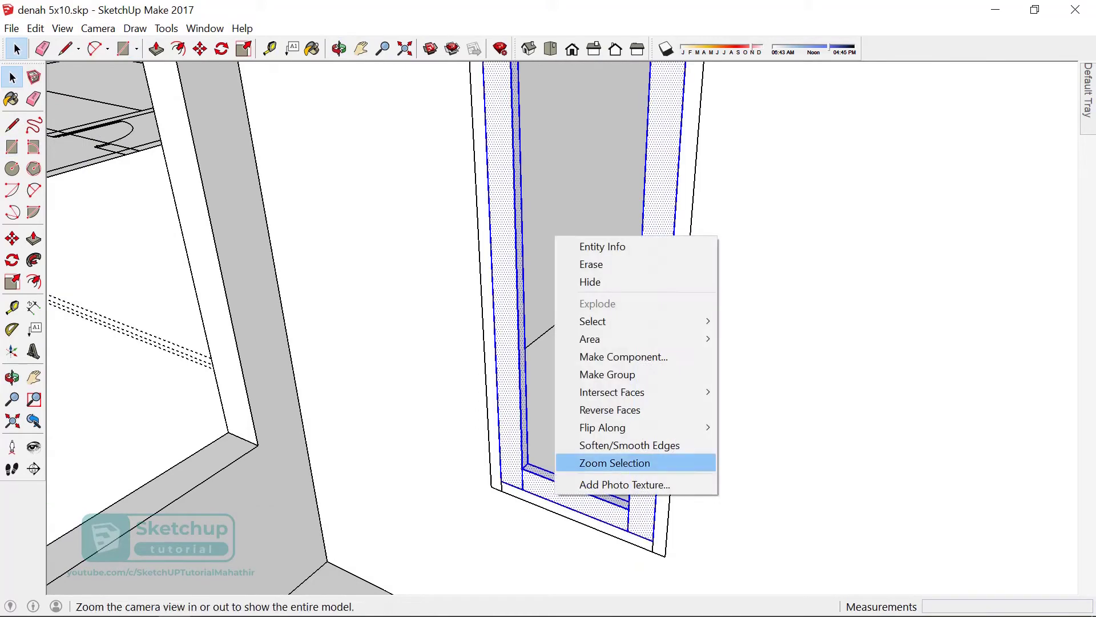
left_click(634, 357)
key("Return")
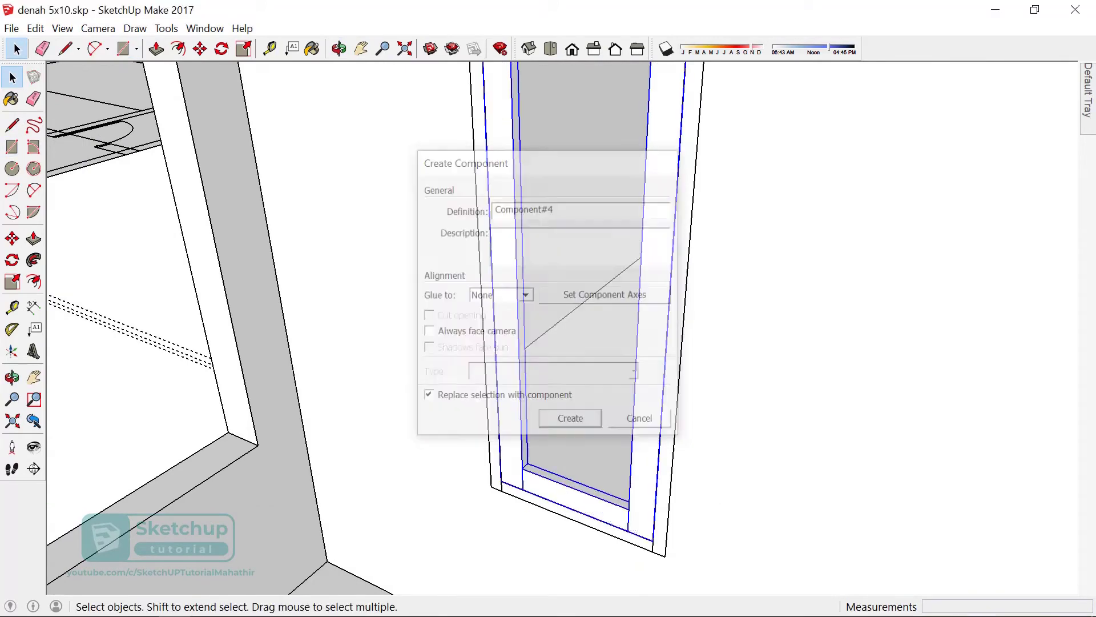
scroll(486, 482, "up", 2)
scroll(486, 483, "up", 2)
- Draw a 36 × 130 cm panel rectangle from the frame's inner corner
key("r")
left_click(486, 483)
scroll(486, 483, "down", 2)
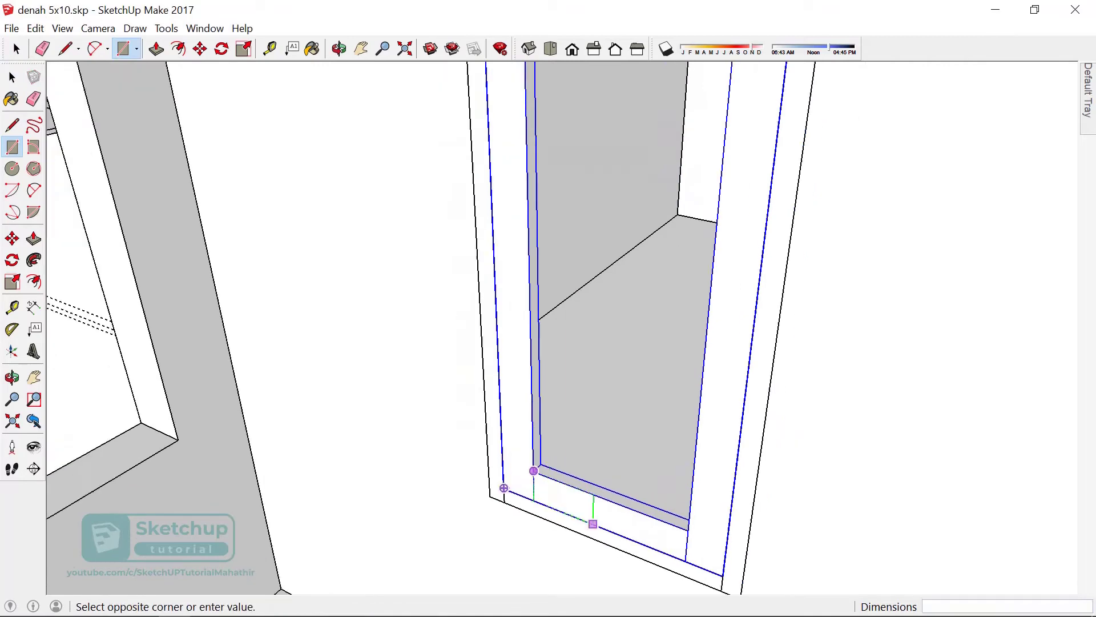
scroll(487, 483, "down", 3)
type("36,130")
key("Return")
key("space")
scroll(660, 416, "up", 2)
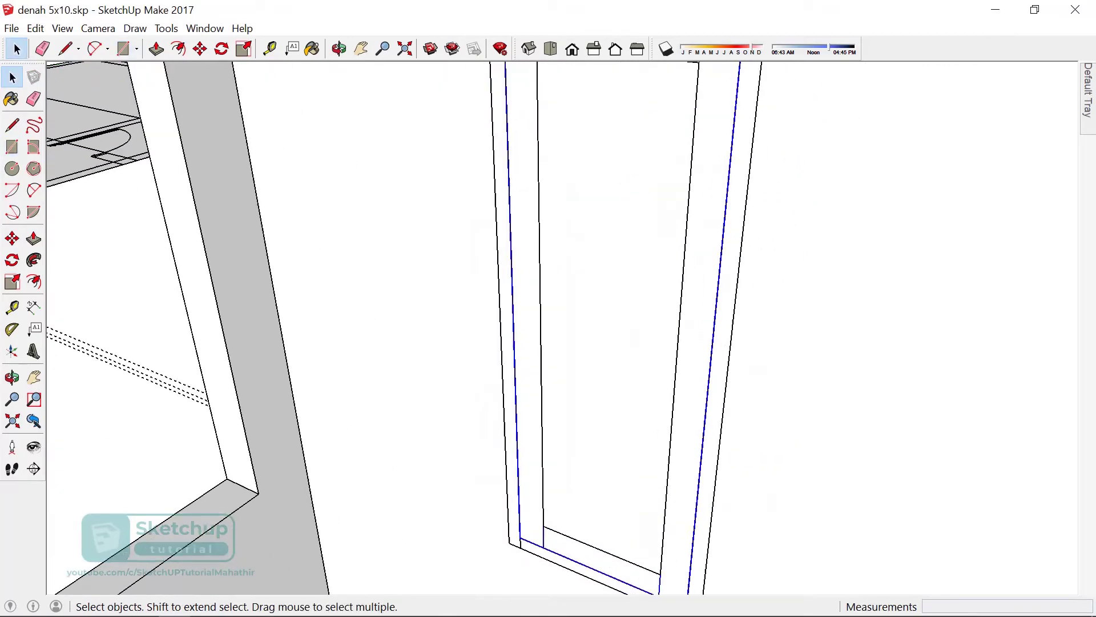
- Make the new 36 × 130 cm panel face its own component
left_click(614, 209)
right_click(615, 209)
left_click(682, 329)
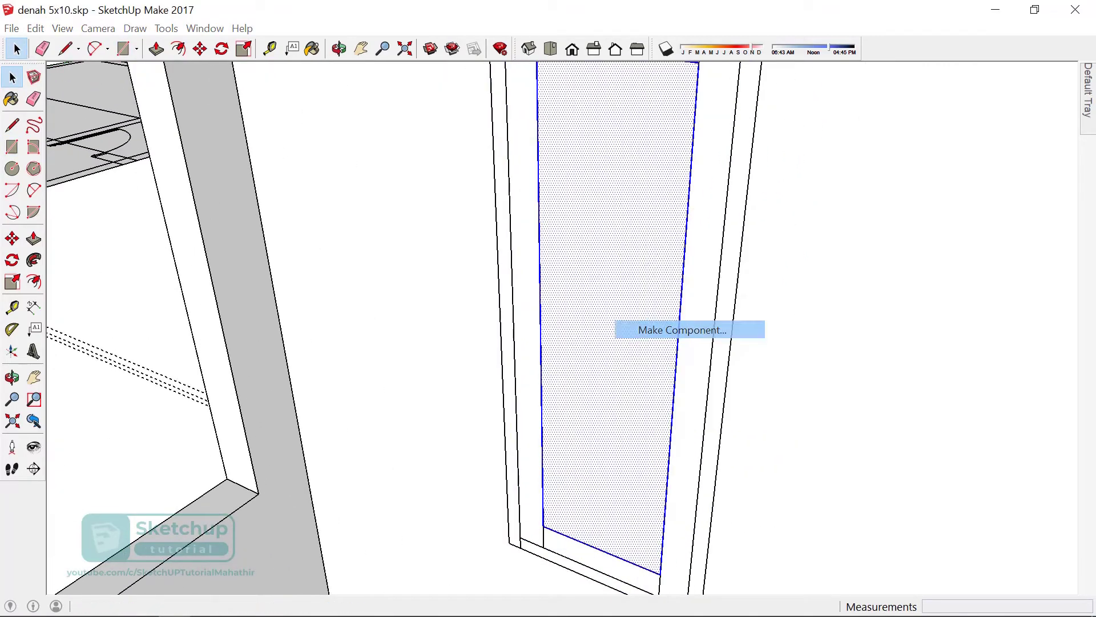
key("Return")
scroll(714, 489, "up", 3)
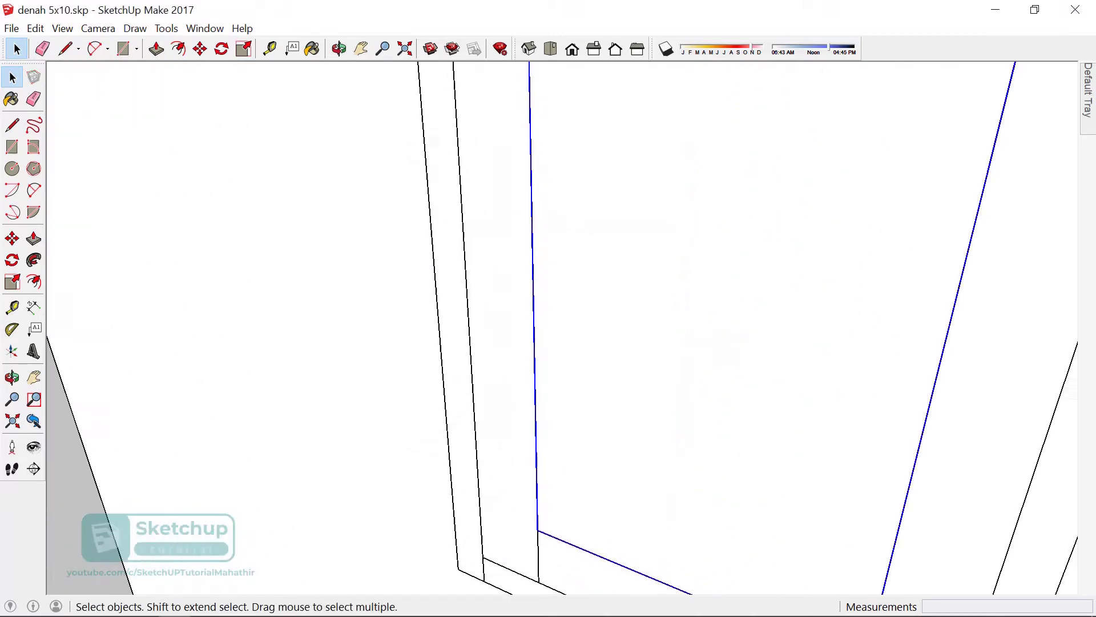
scroll(714, 489, "up", 2)
- Move the panel component into place inside the door opening
key("m")
scroll(536, 530, "down", 1)
left_click(537, 529)
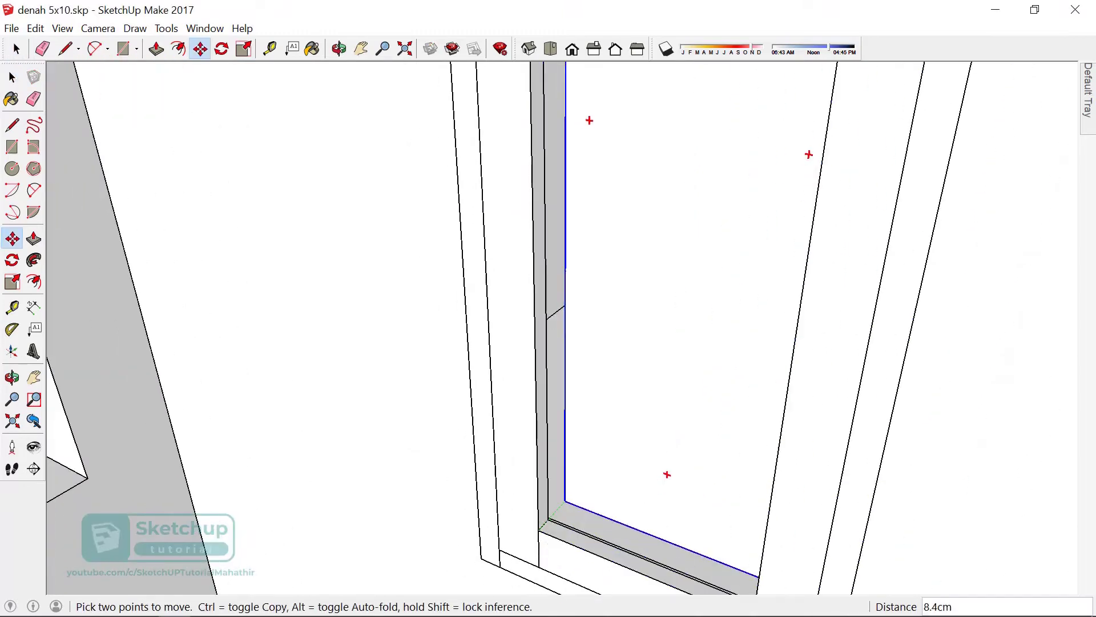
scroll(532, 530, "up", 2)
scroll(523, 529, "up", 1)
scroll(523, 529, "down", 2)
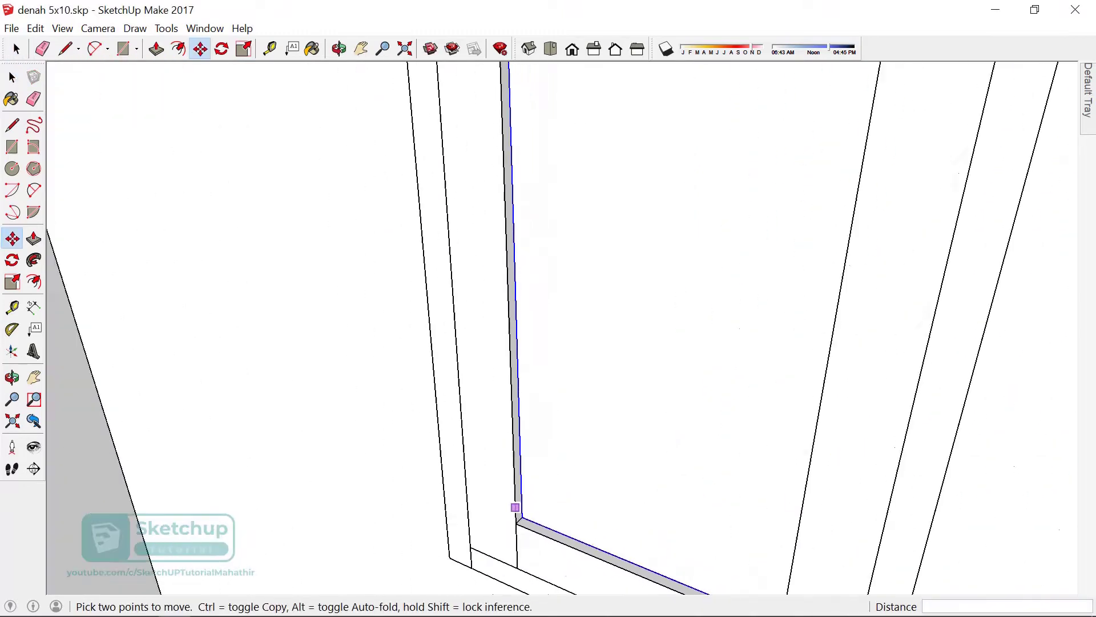
scroll(523, 530, "down", 3)
key("space")
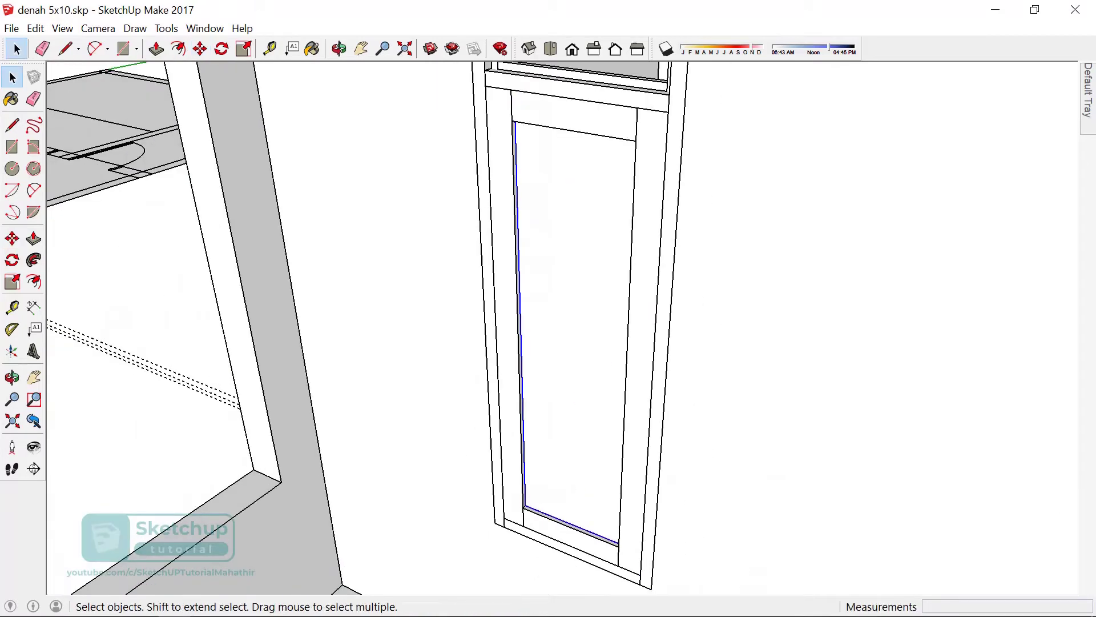
- Make the selected door frame parts into a new component
left_click(635, 141)
right_click(635, 141)
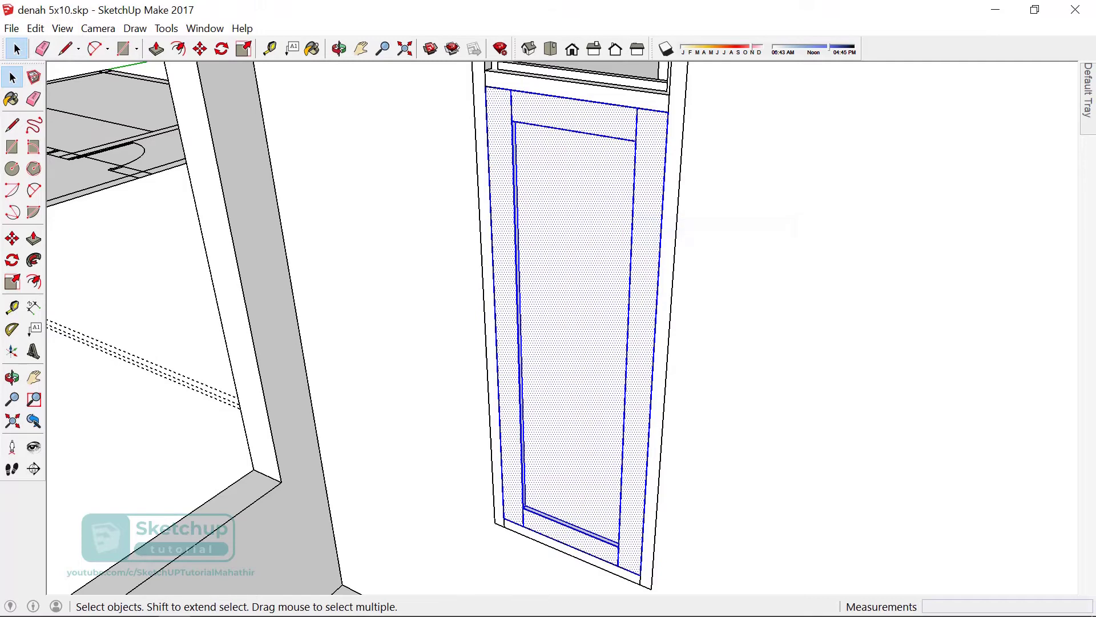
scroll(554, 479, "up", 3)
right_click(600, 192)
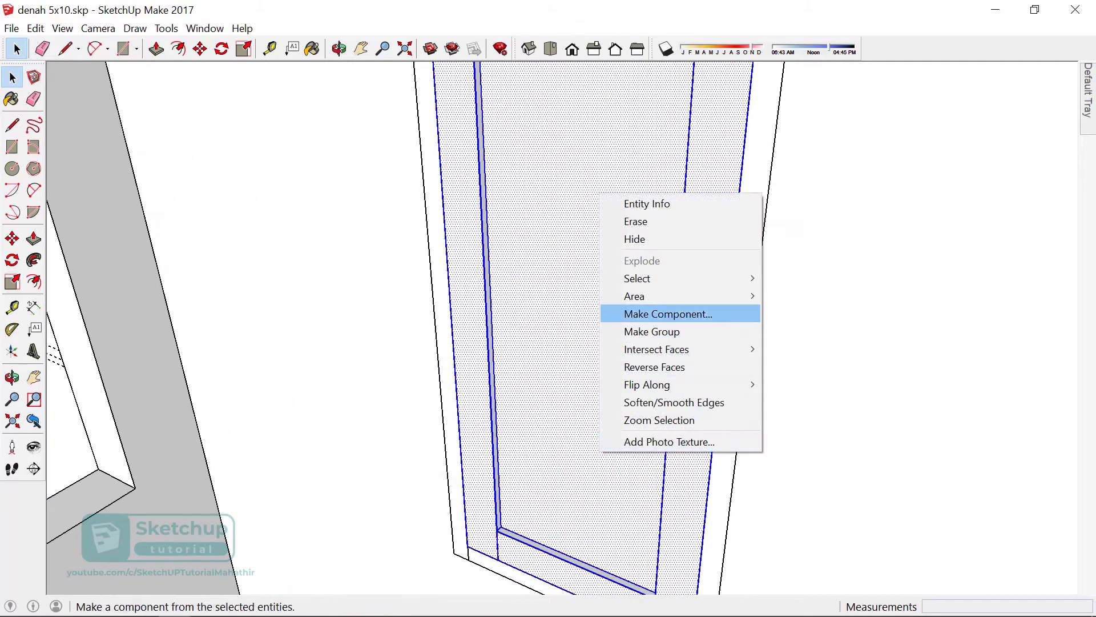
left_click(633, 313)
key("Return")
scroll(571, 331, "down", 3)
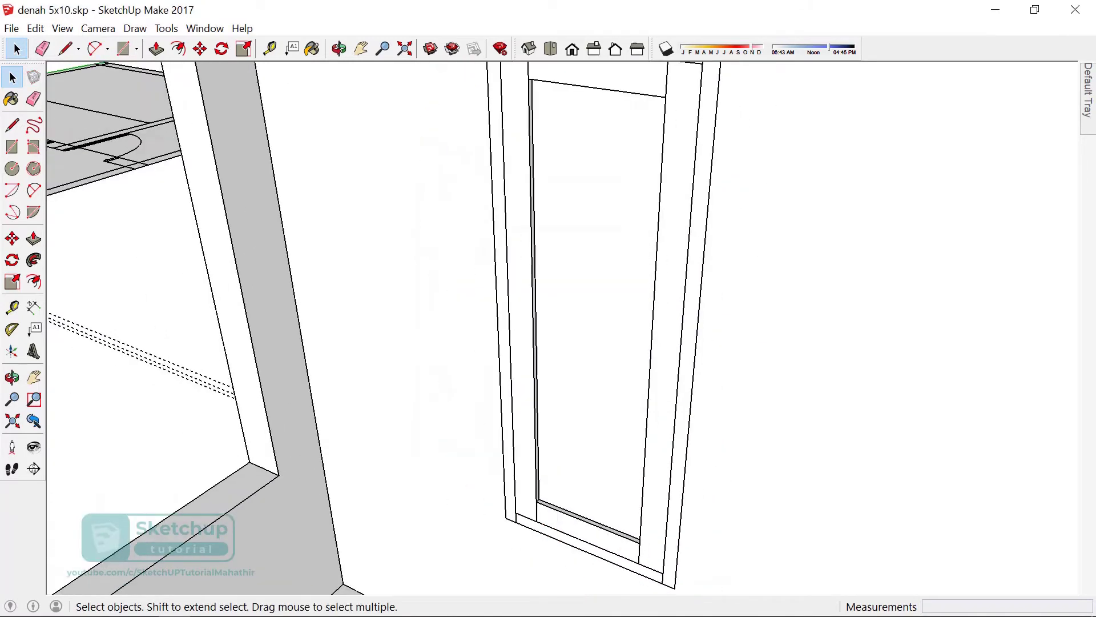
scroll(588, 325, "down", 2)
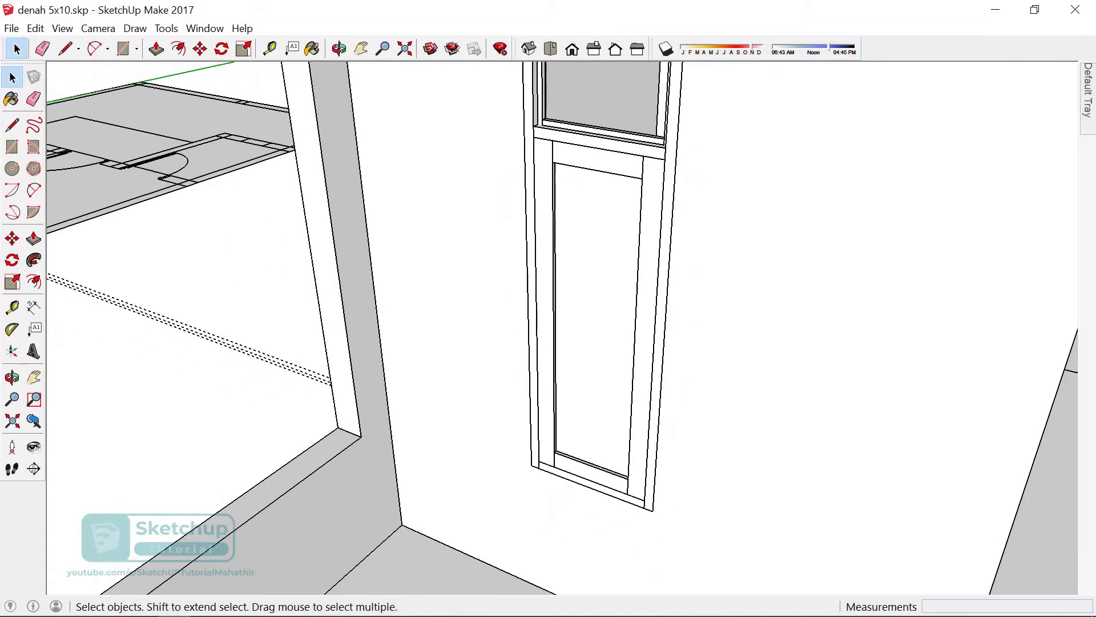
- Combine the connected door frame and inner panel into one door component and open it for editing
left_click(597, 314)
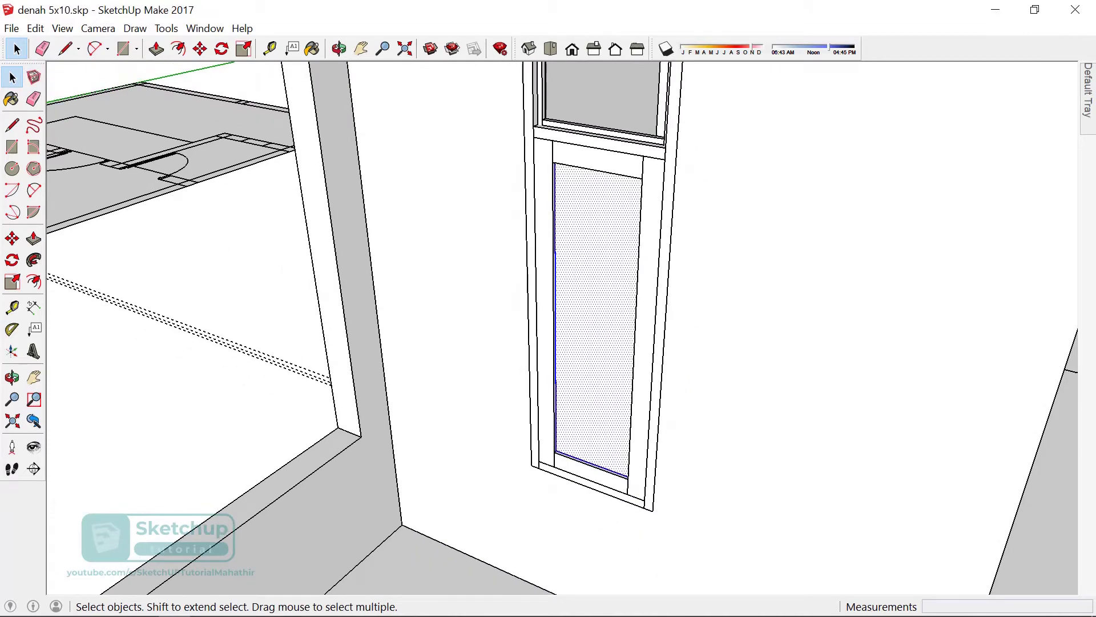
triple_click(596, 314)
right_click(601, 274)
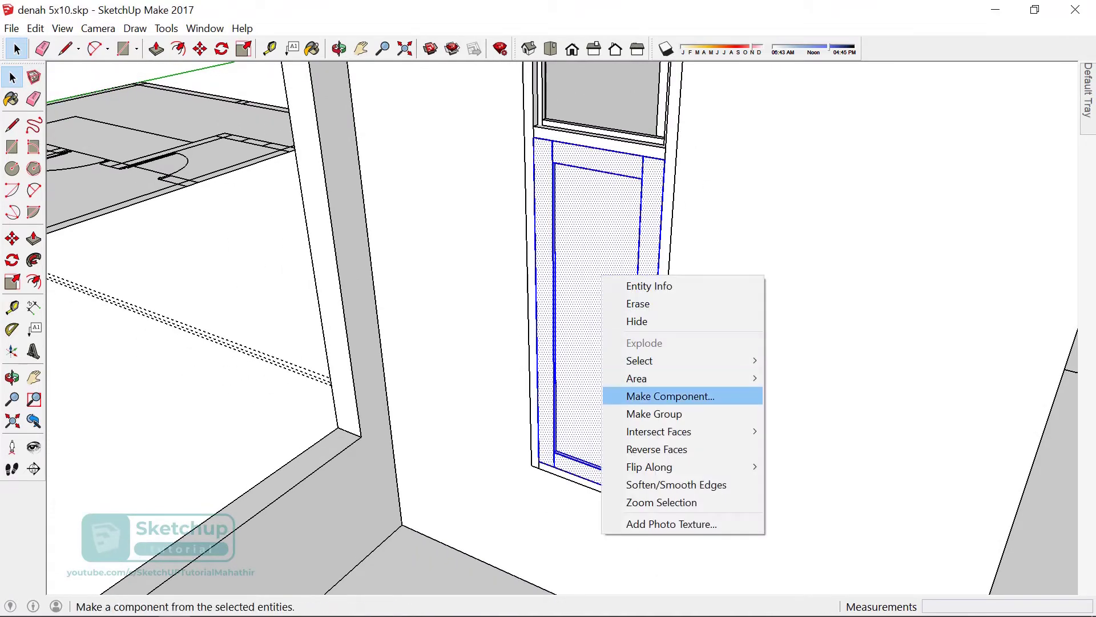
left_click(657, 394)
key("Return")
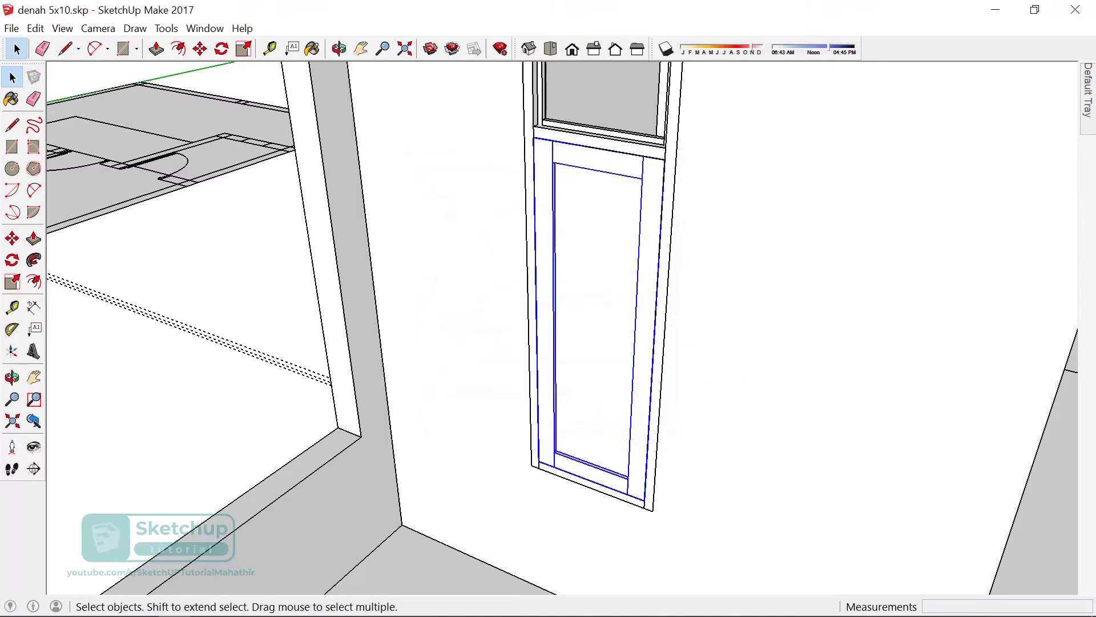
key("Return")
- Paint the door's inner panel Translucent Glass Blue from the Glass and Mirrors library, then orbit out
left_click(597, 314)
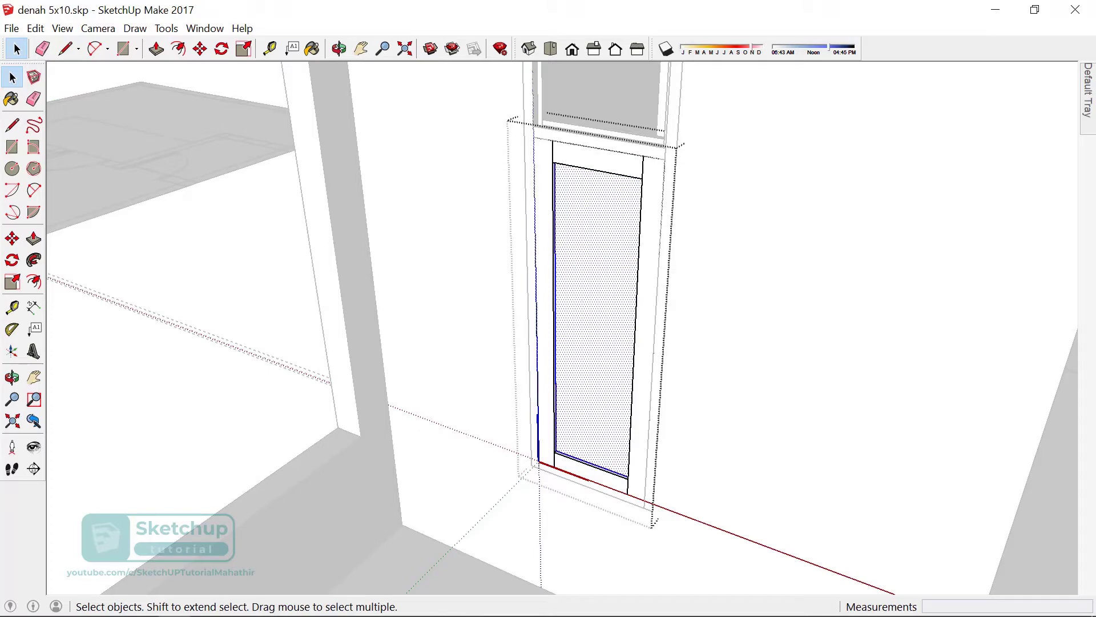
left_click(1034, 203)
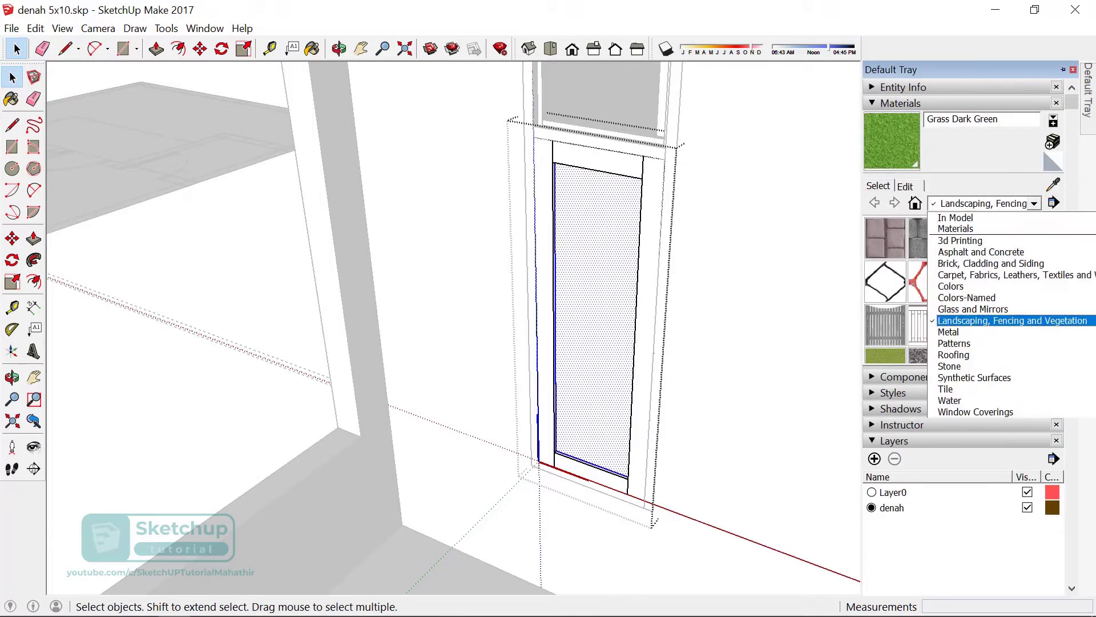
key("Up")
key("Up")
key("Up")
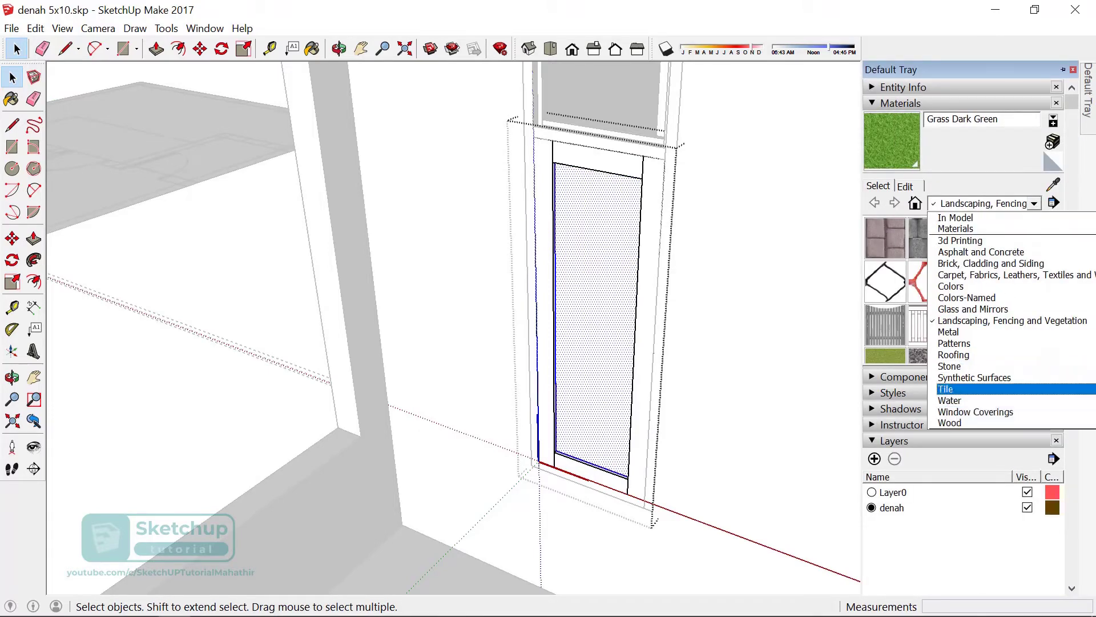
key("Up")
key("Up")
key("Up")
key("Up")
key("Up")
key("Up")
key("Up")
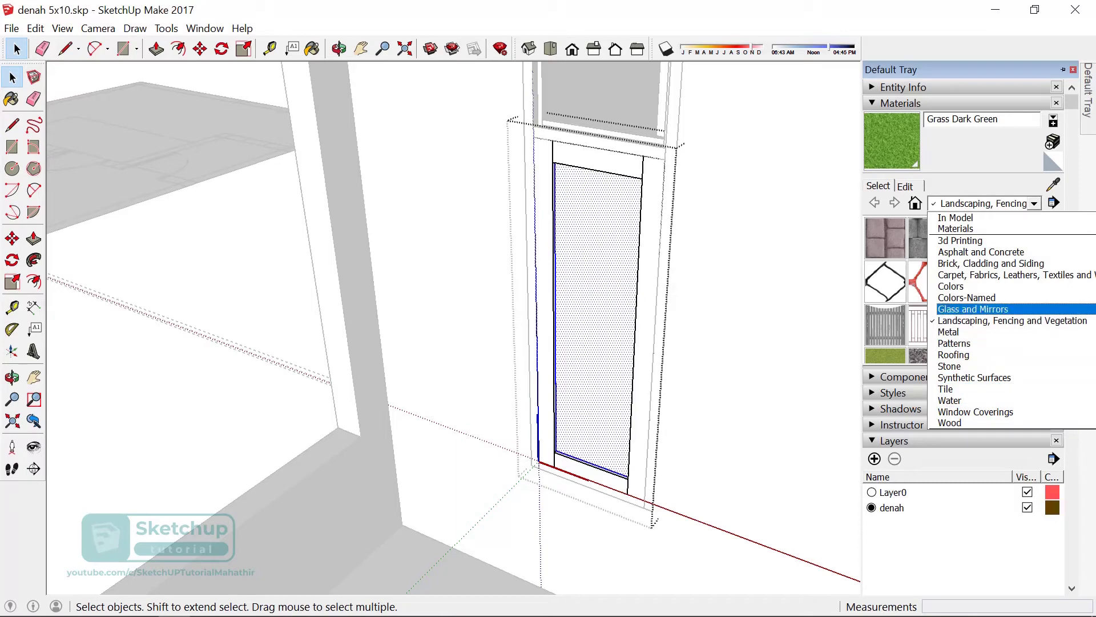
key("Return")
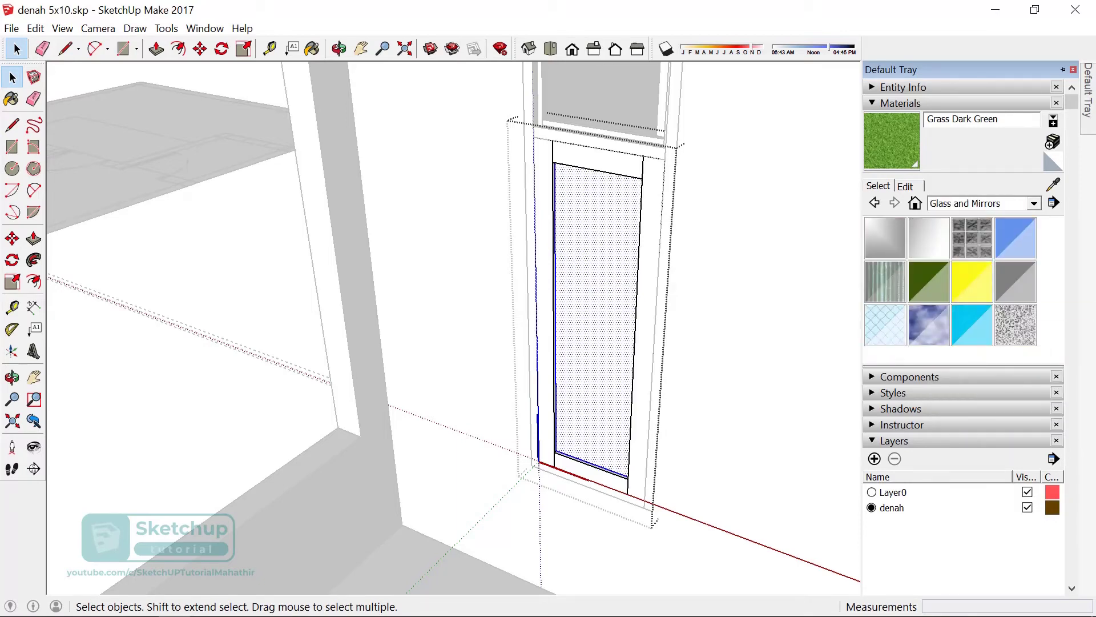
left_click(1015, 238)
left_click(597, 320)
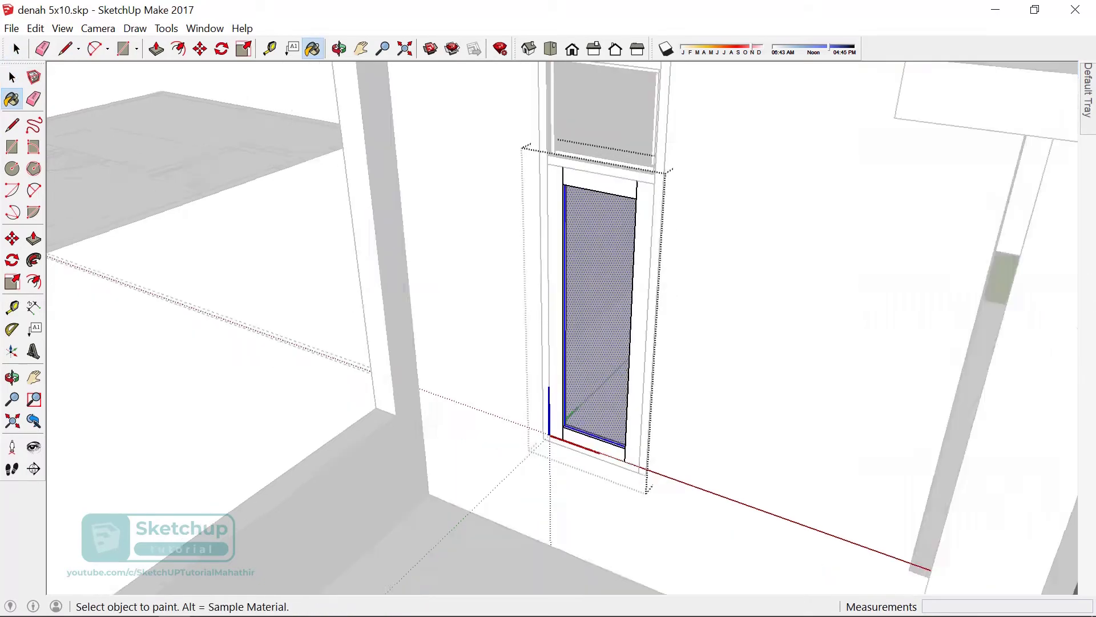
scroll(594, 309, "down", 10)
key("space")
mouse_move(594, 320)
middle_mouse_down()
mouse_move(594, 149)
mouse_move(628, 371)
middle_mouse_up()
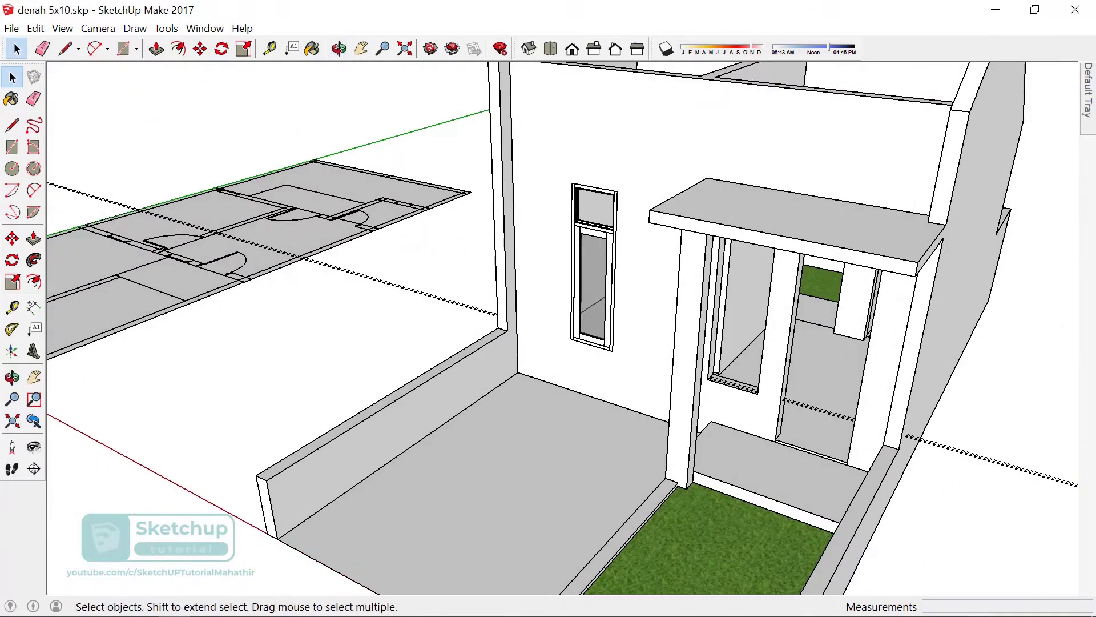
- Draw a 52 × 42 cm face over the transom opening and begin pushing it into a pane
scroll(588, 200, "up", 2)
scroll(588, 200, "up", 5)
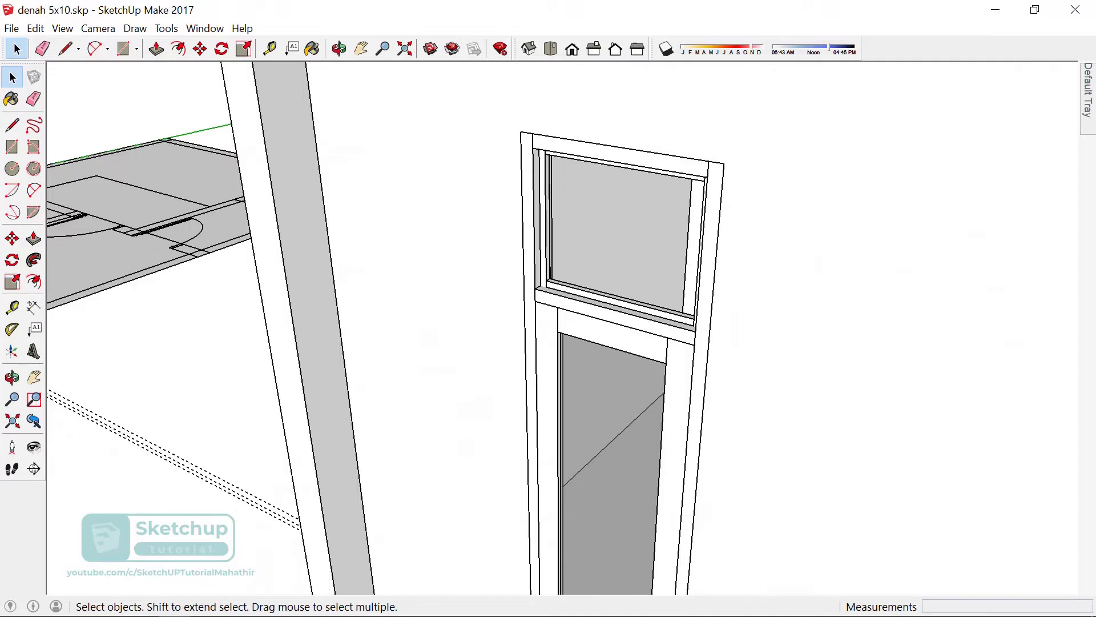
key("r")
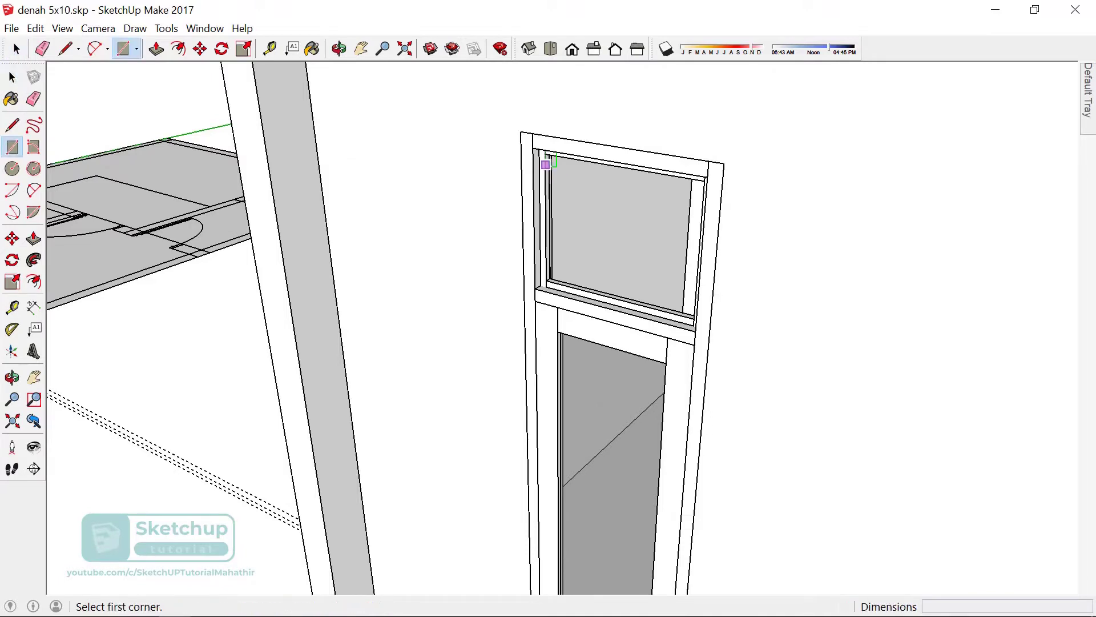
left_click(532, 147)
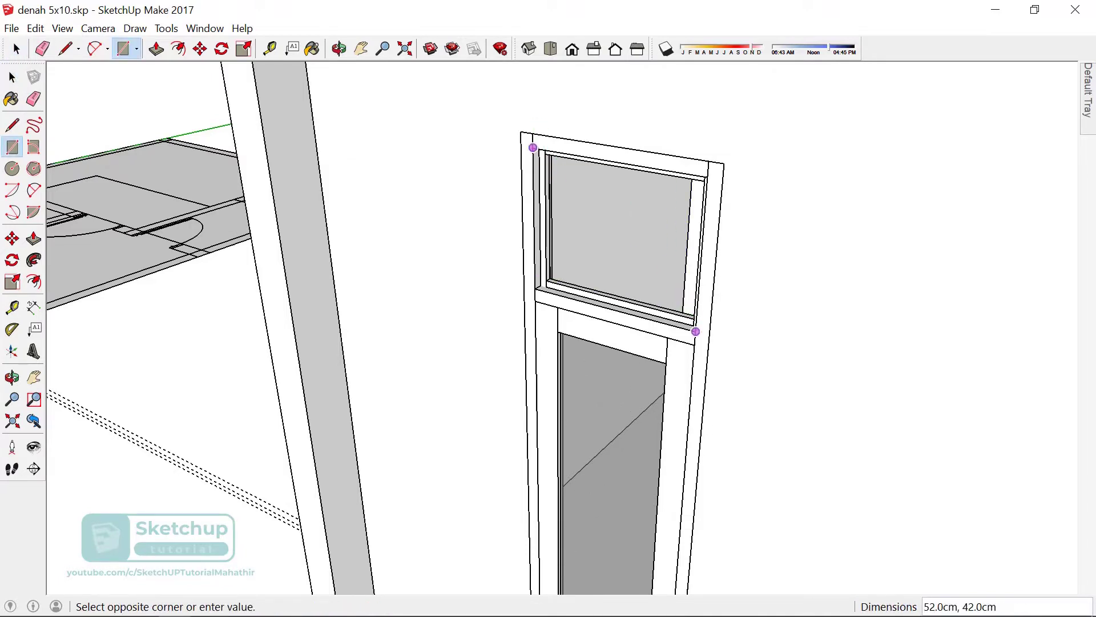
left_click(694, 326)
scroll(605, 279, "up", 3)
key("p")
left_click(606, 279)
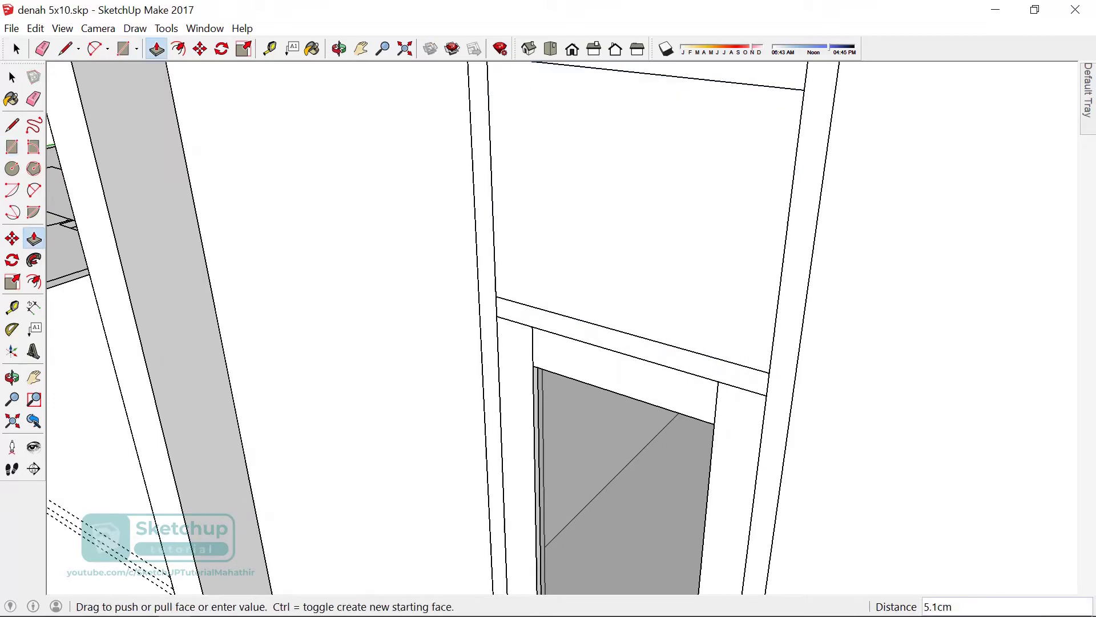
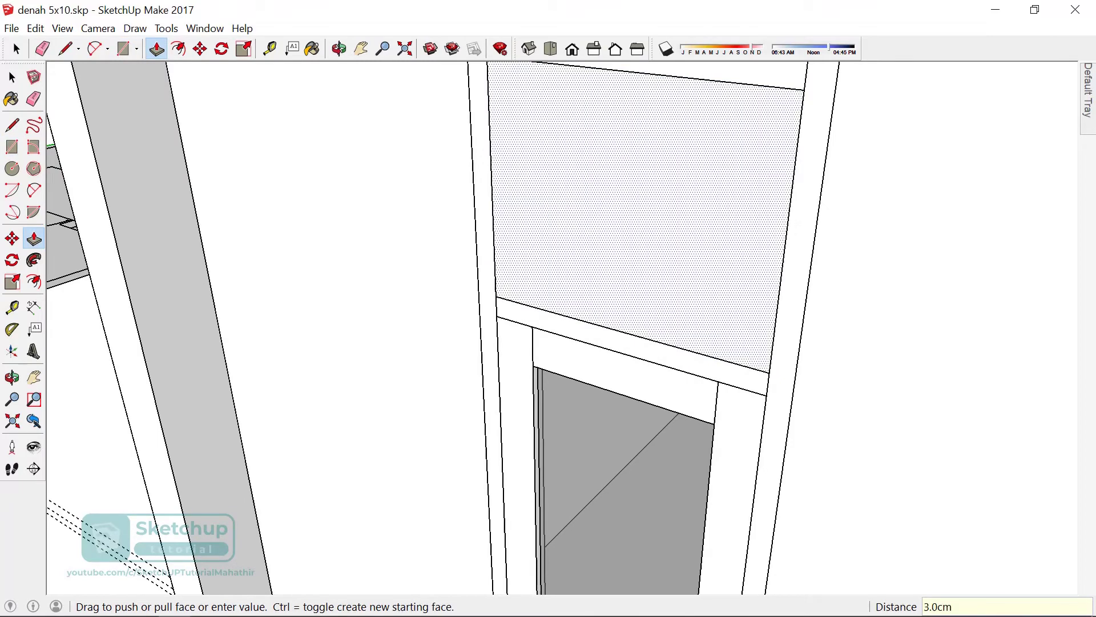
- Offset the transom panel face inward and delete the inner face
key("f")
left_click(492, 216)
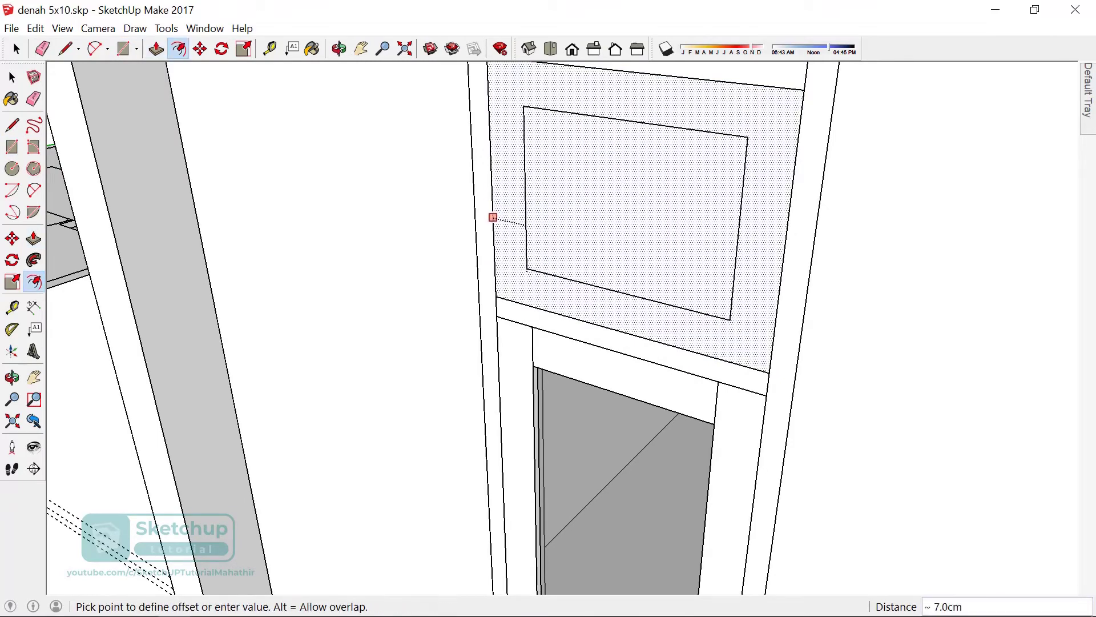
left_click(533, 326)
key("space")
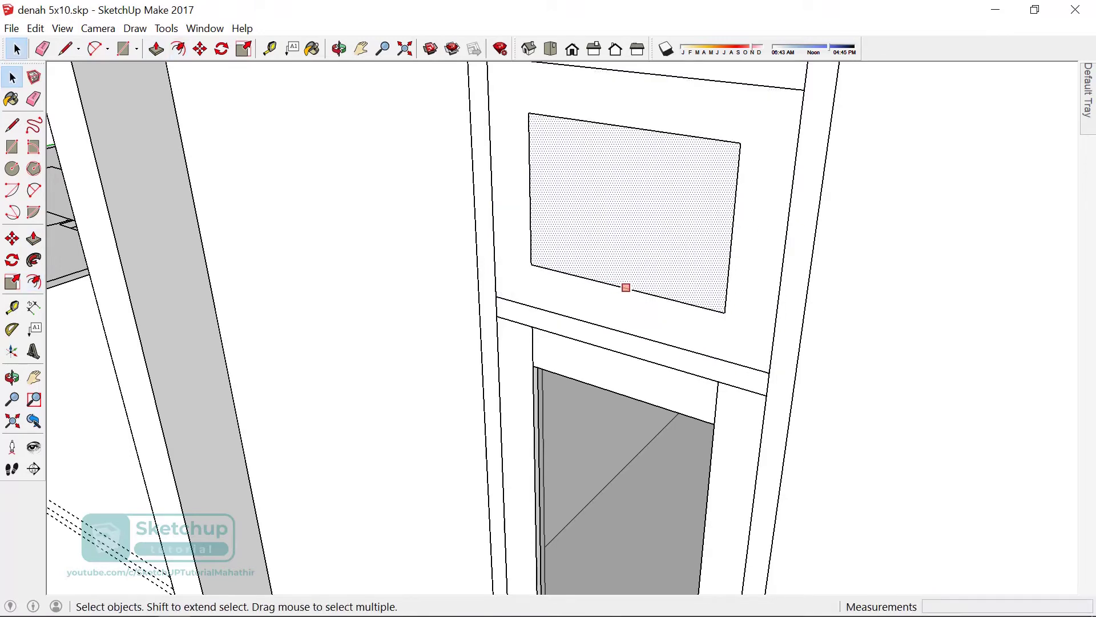
key("Delete")
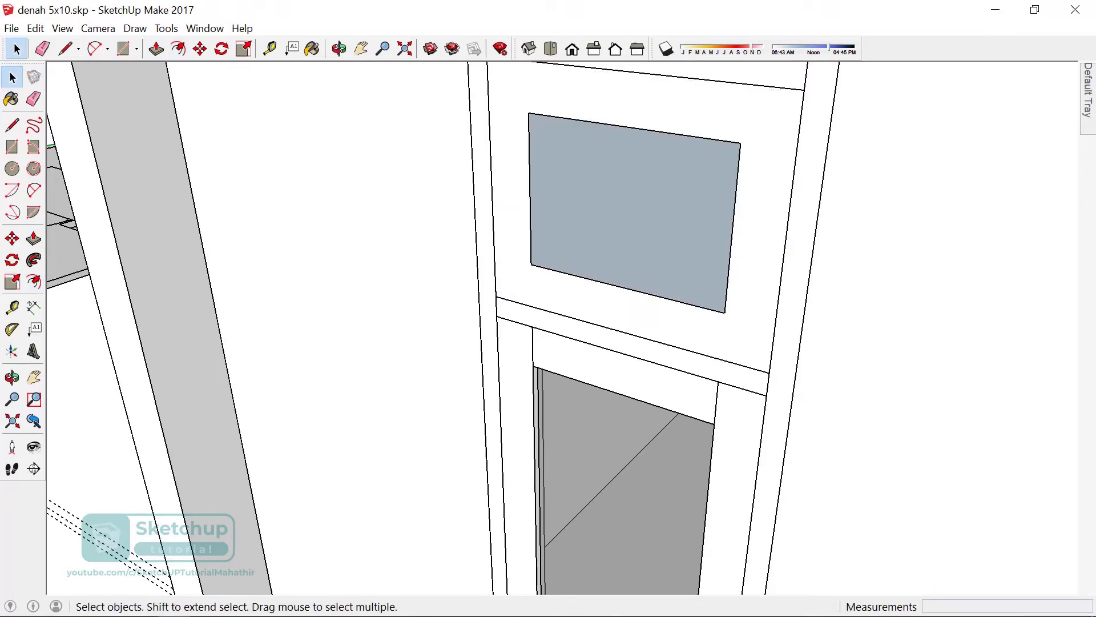
- Delete the back face behind the opening, then undo to restore it
middle_click_drag(628, 228, 571, 240)
left_click(639, 217)
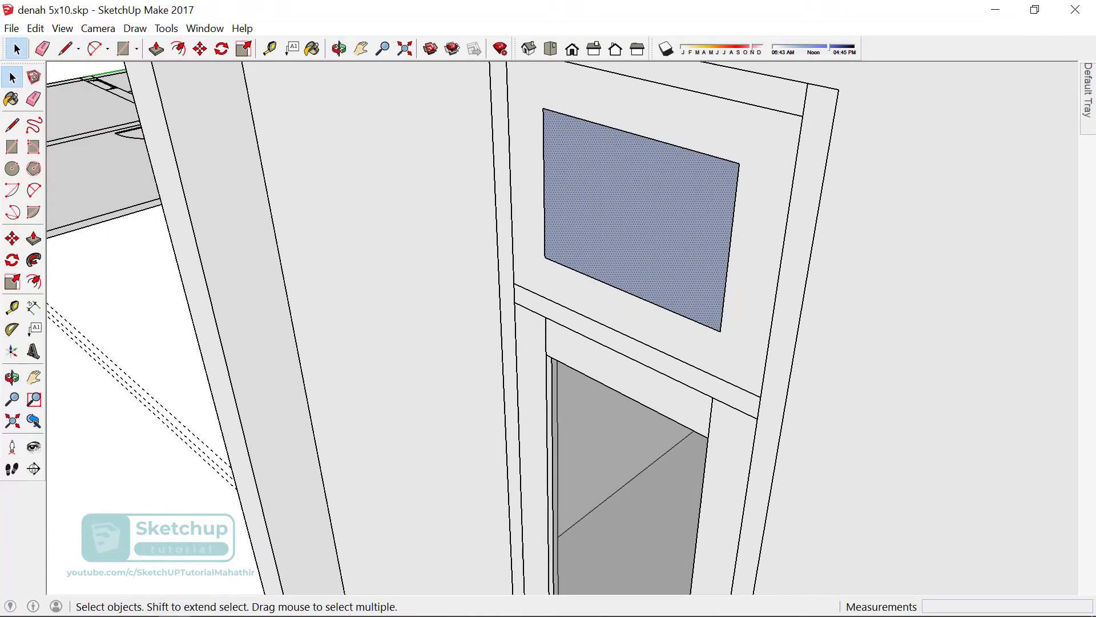
key("Delete")
middle_click_drag(548, 320, 605, 308)
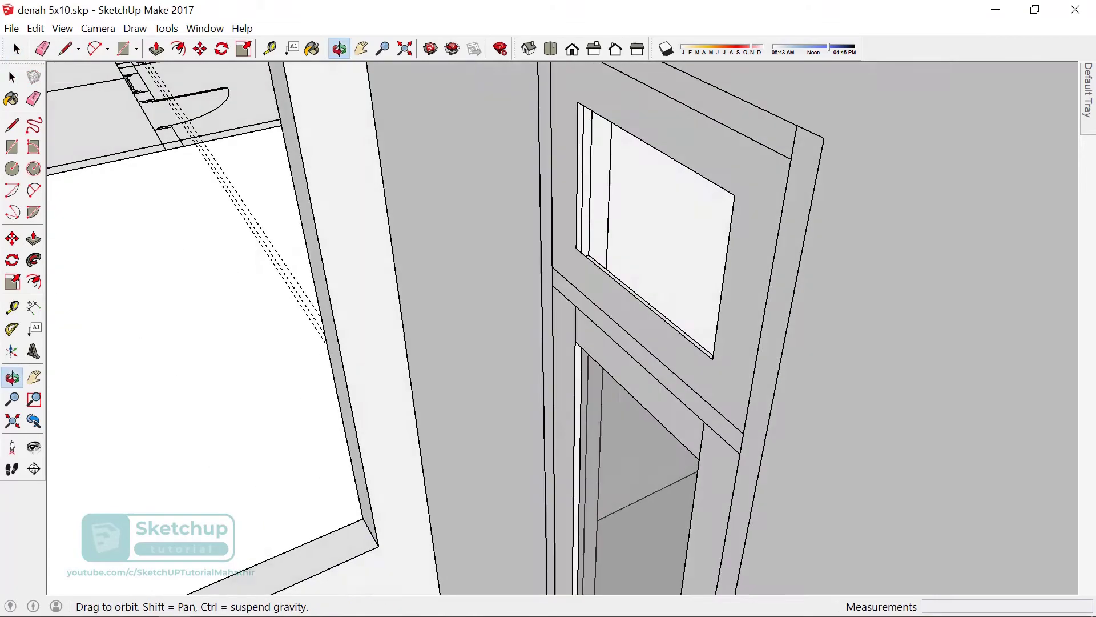
scroll(571, 285, "up", 3)
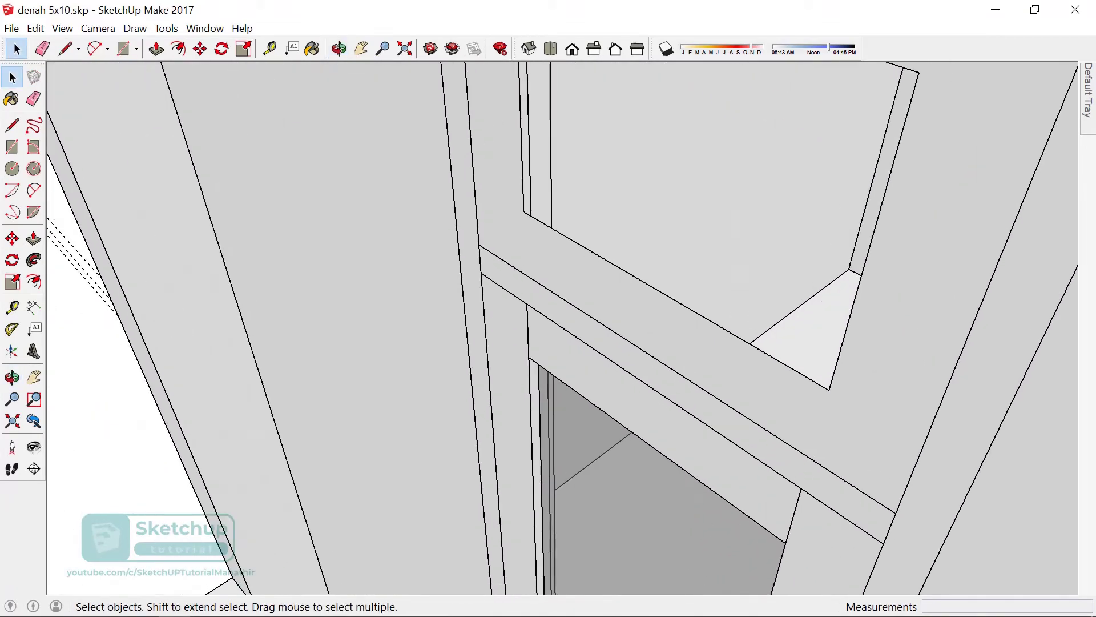
key("ctrl+z")
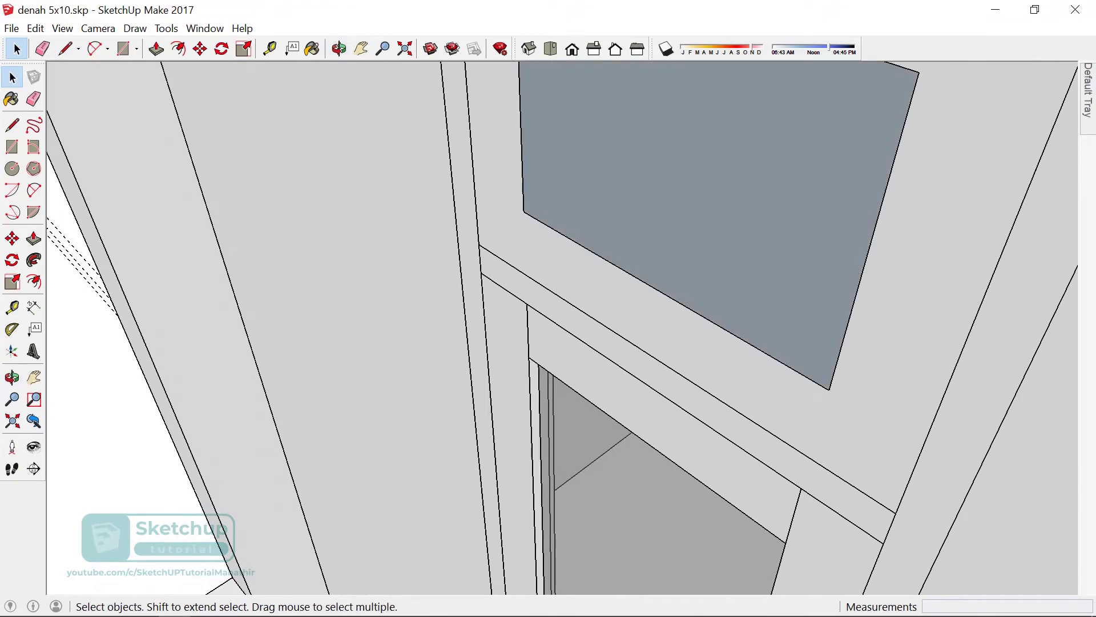
- Push/Pull the remaining opening face through the panel
key("p")
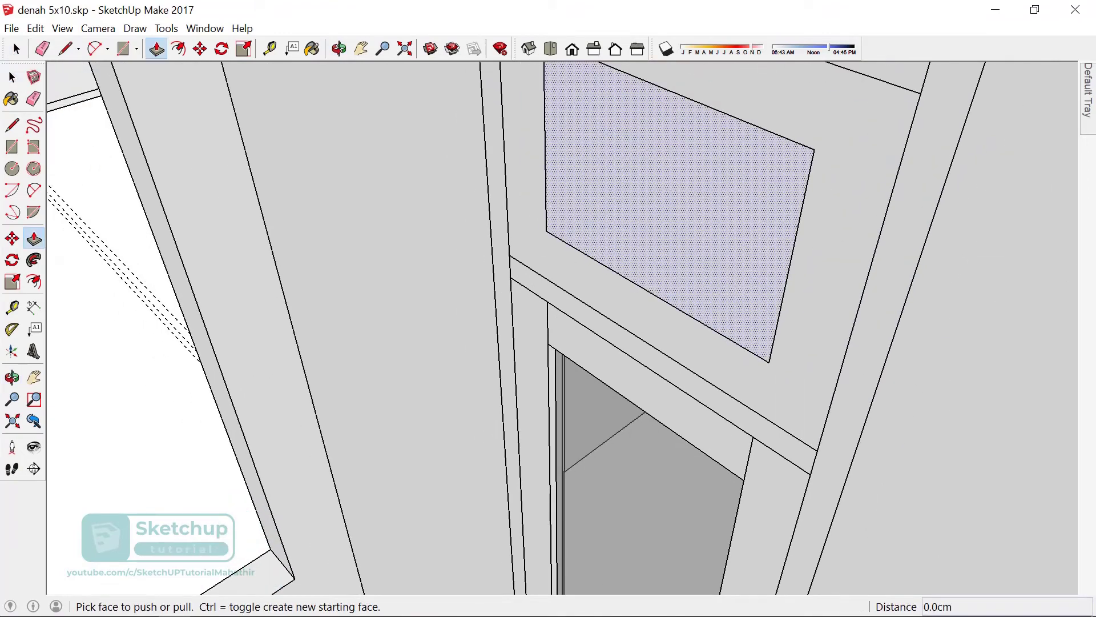
left_click(684, 196)
middle_click_drag(684, 196, 629, 217)
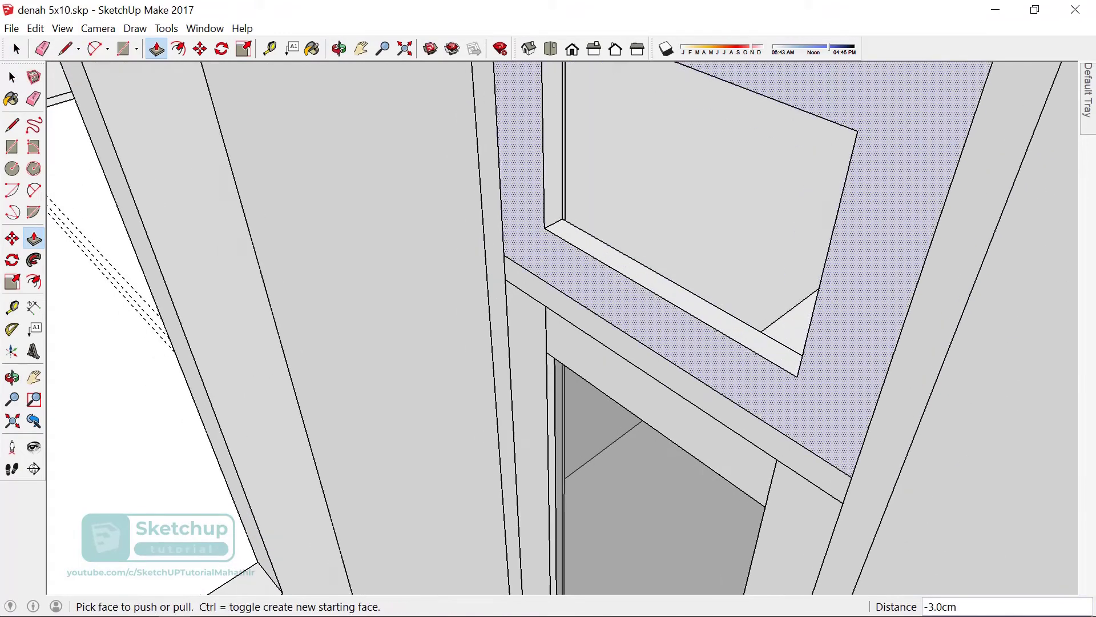
- Draw a thin frame-strip rectangle at the inner corner of the transom opening
key("r")
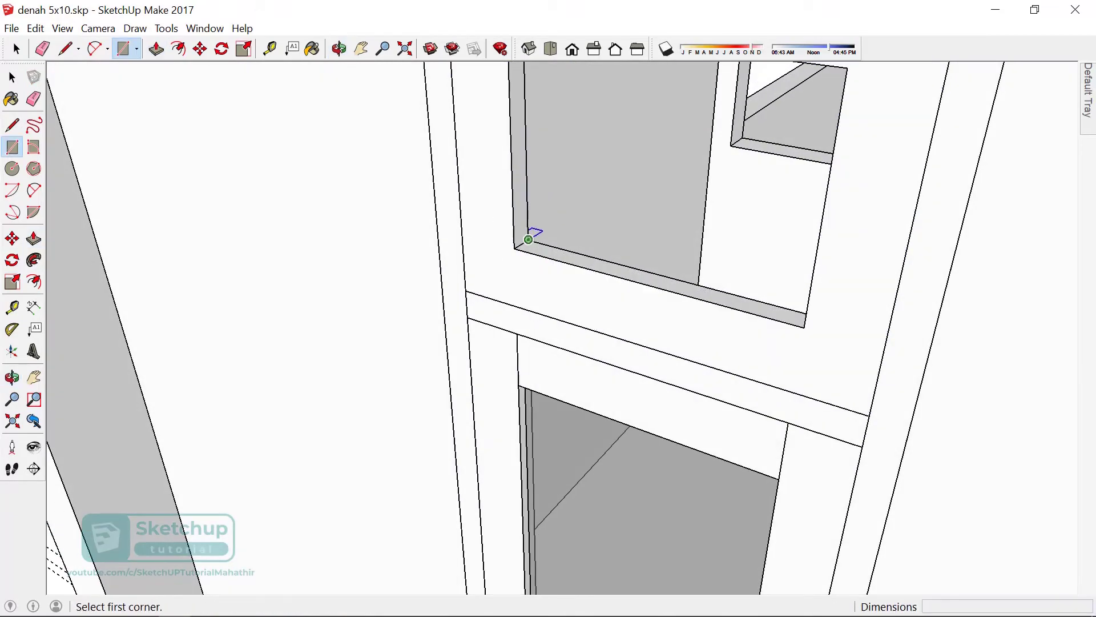
left_click(528, 239)
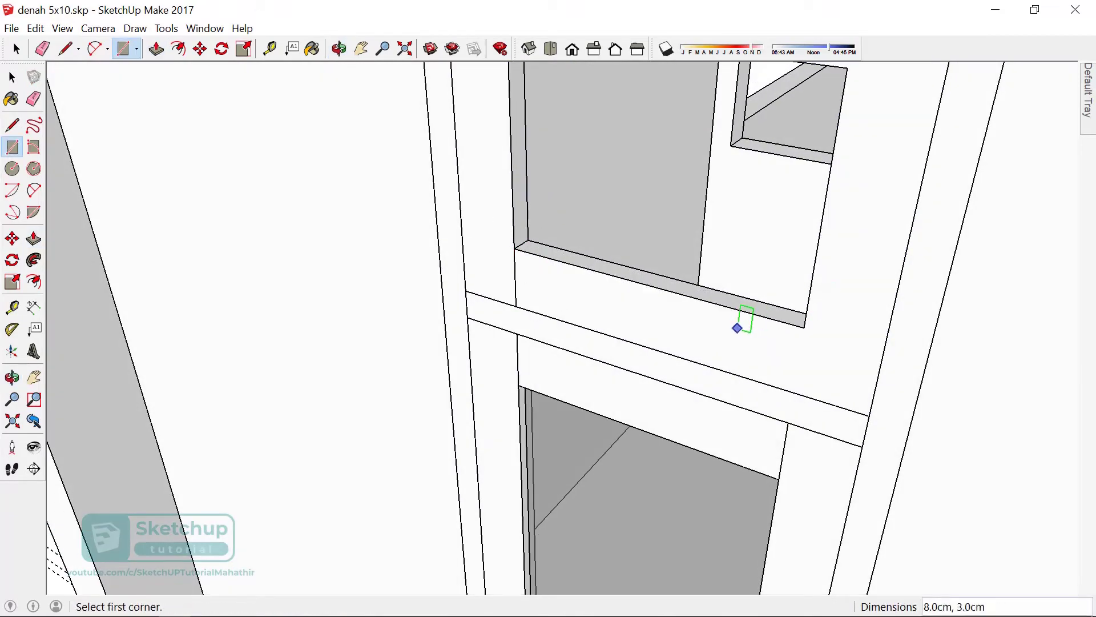
middle_click_drag(737, 327, 849, 268)
left_click(794, 258)
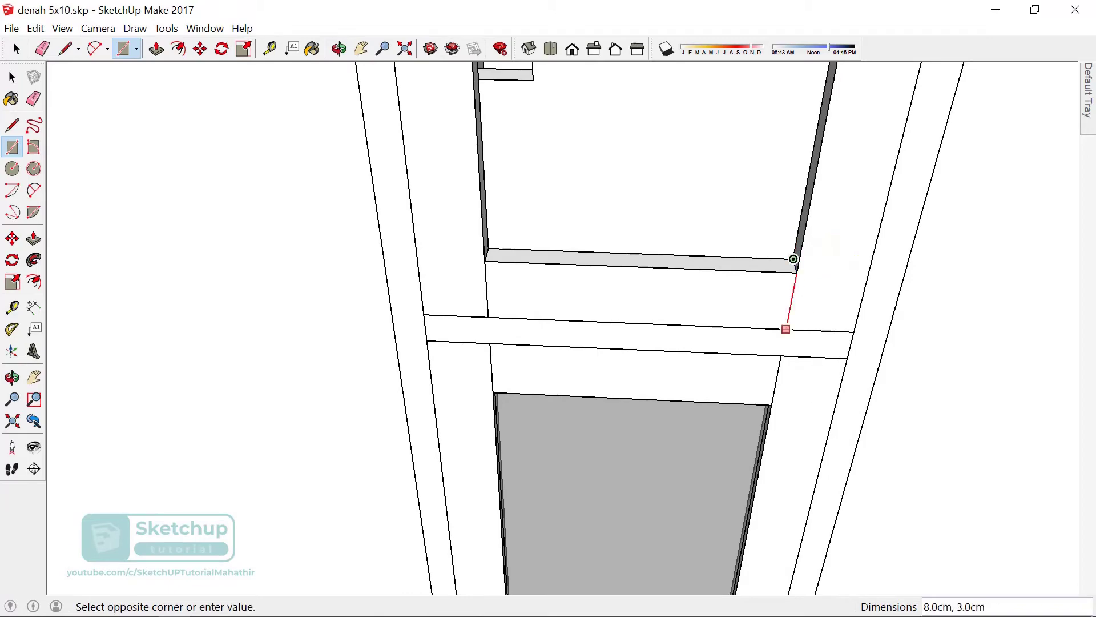
left_click(785, 328)
middle_click_drag(786, 329, 630, 231)
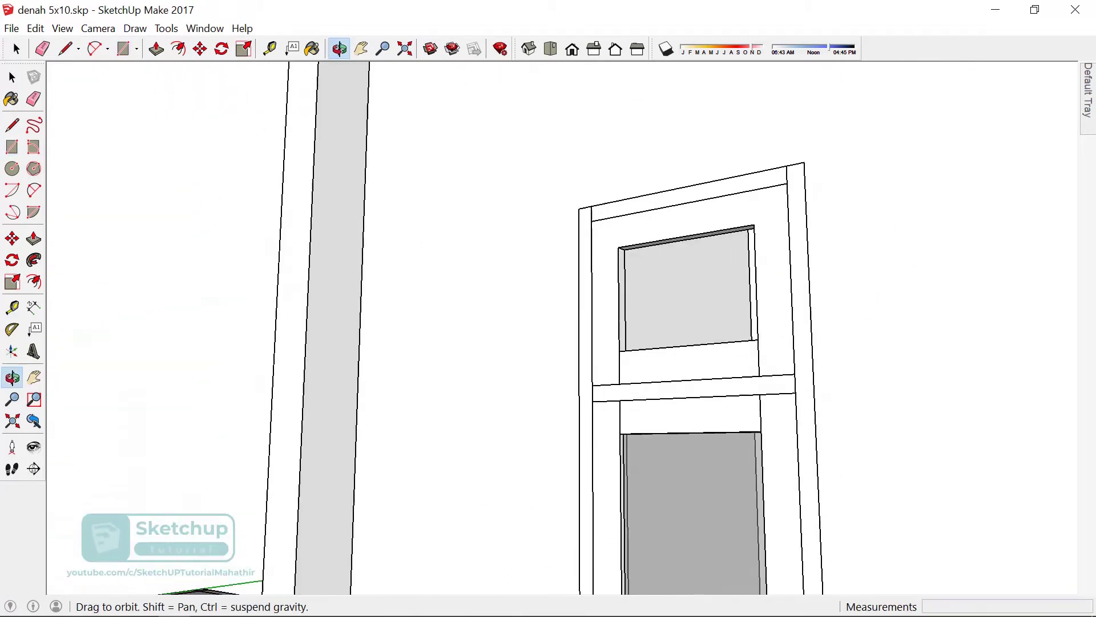
scroll(630, 231, "up", 3)
scroll(631, 232, "up", 2)
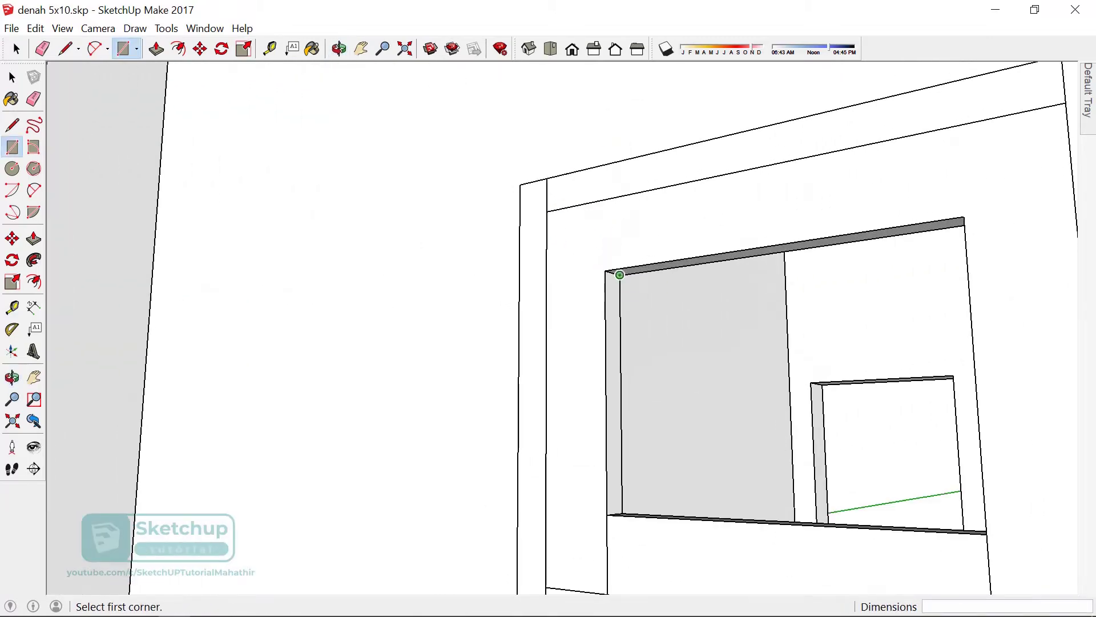
- Add a strip along the opening's side and a rectangle across the opening
left_click(619, 274)
left_click(604, 200)
mouse_move(981, 237)
middle_mouse_down()
mouse_move(869, 227)
mouse_move(887, 264)
middle_mouse_up()
left_click(878, 279)
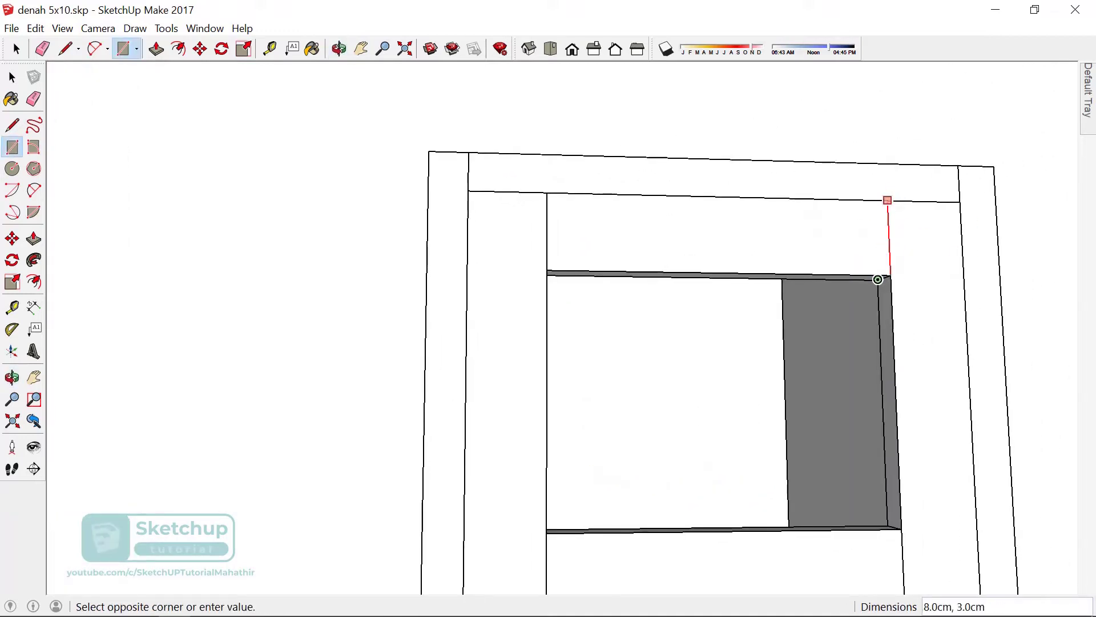
scroll(676, 213, "down", 3)
scroll(668, 221, "down", 3)
middle_click_drag(668, 221, 668, 372)
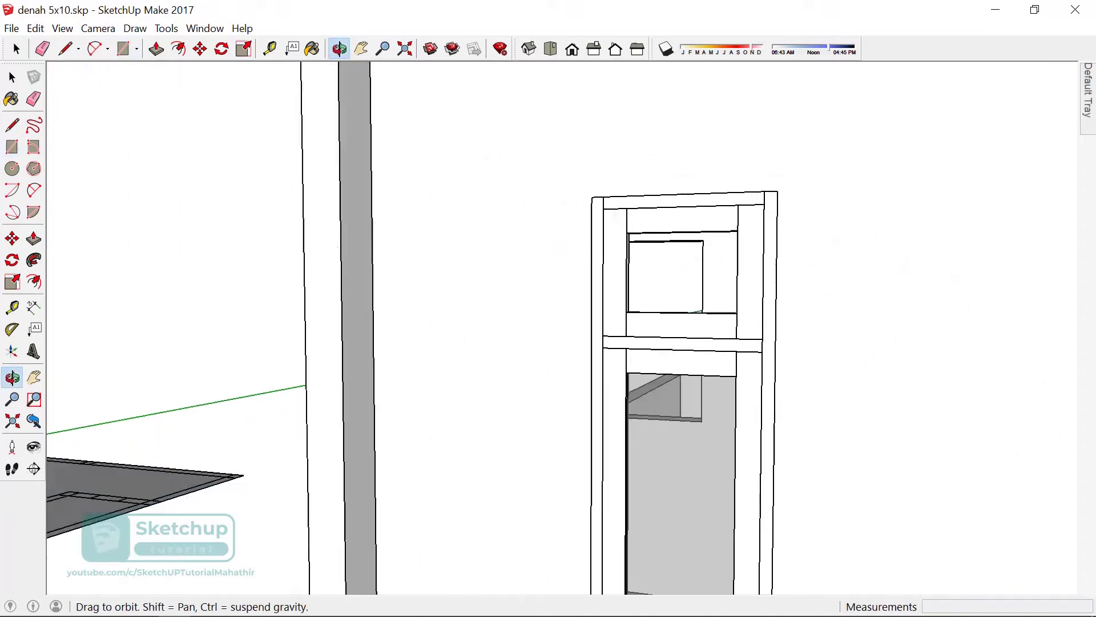
scroll(669, 371, "up", 2)
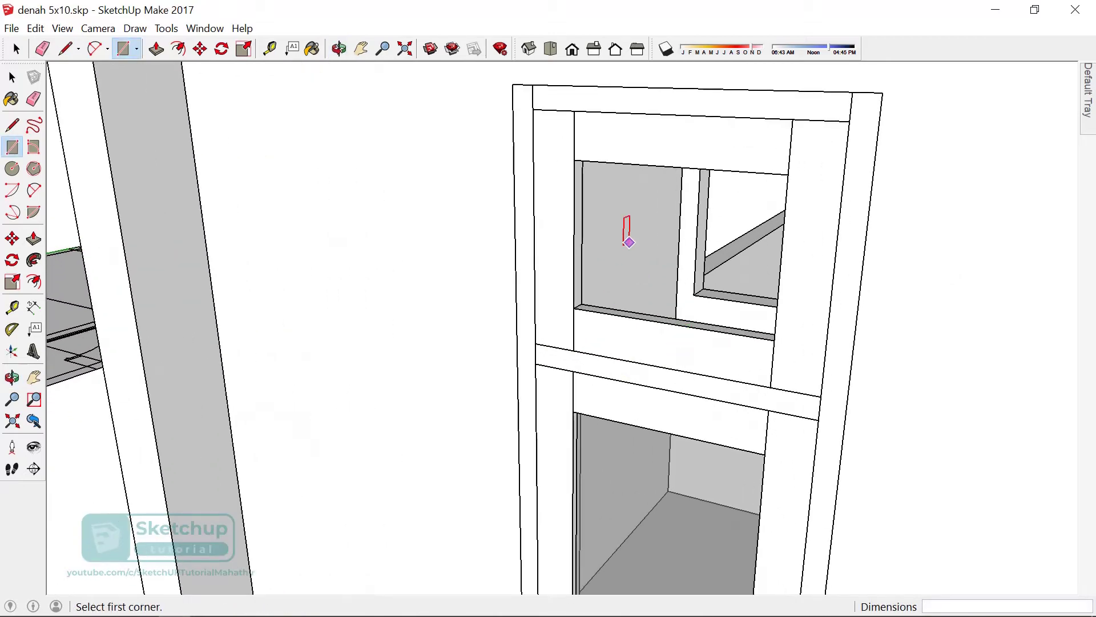
left_click(575, 159)
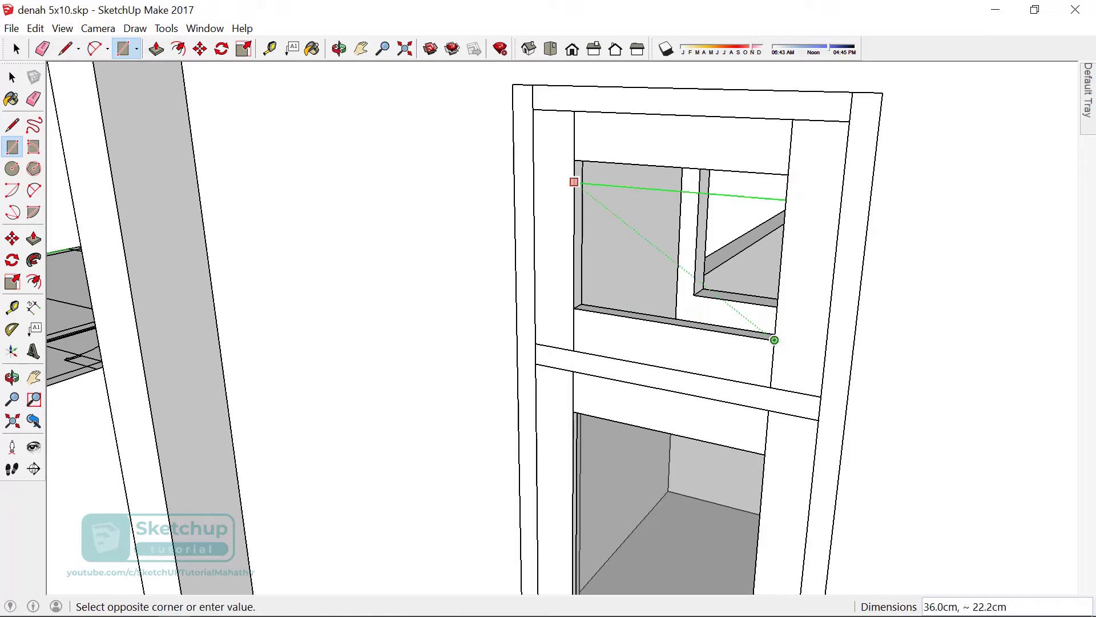
middle_click_drag(736, 319, 702, 365)
- Select the new window frame face with its edges and make it a group
key("space")
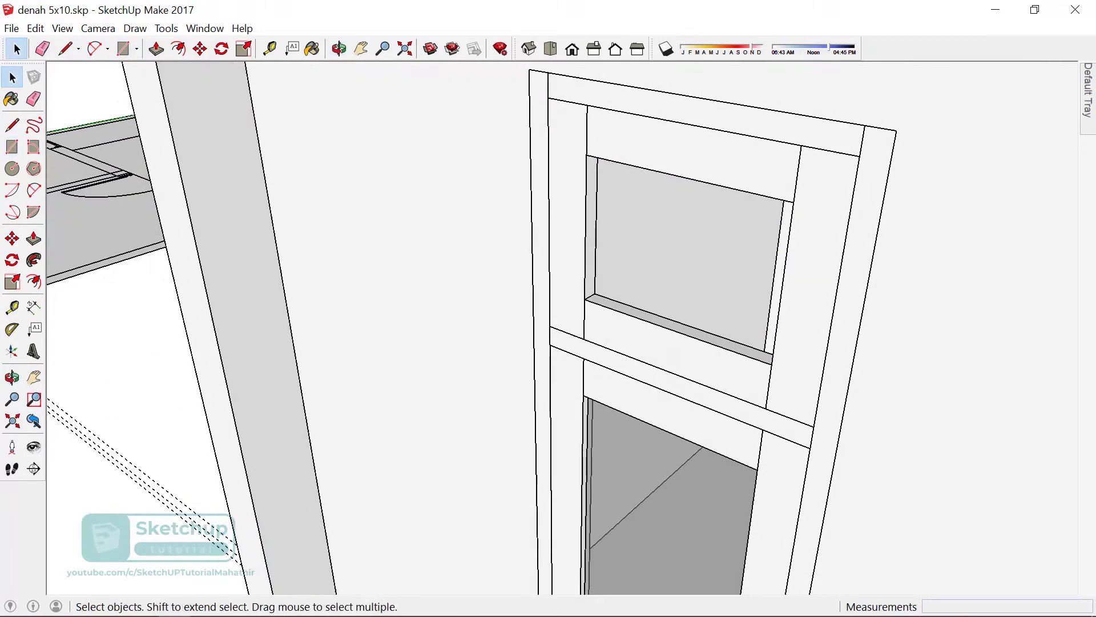
double_click(685, 374)
right_click(674, 346)
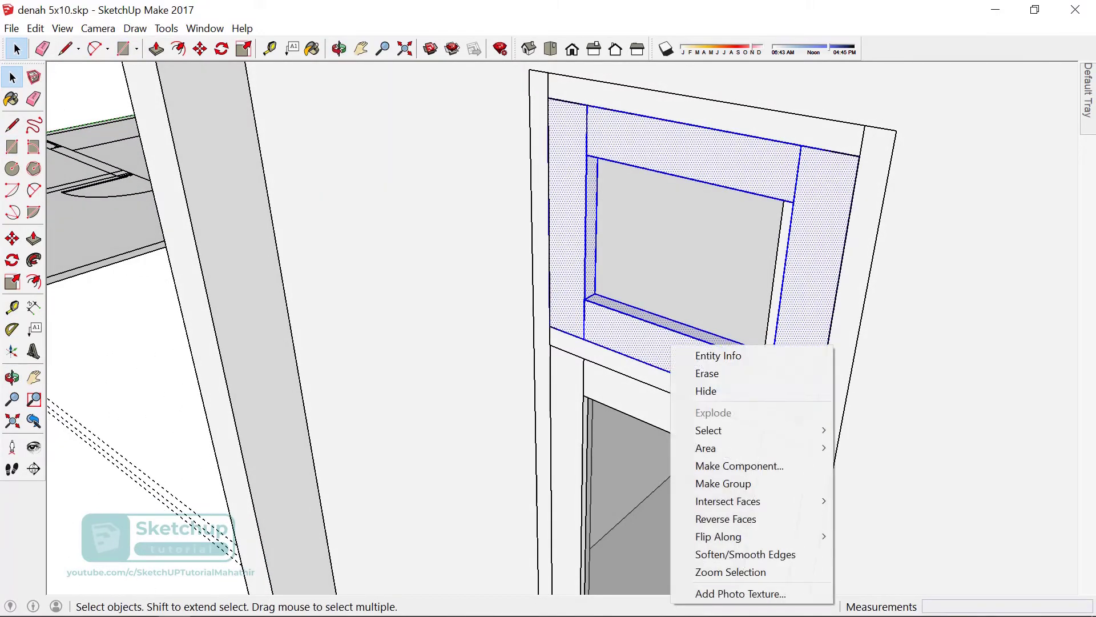
left_click(722, 483)
- Draw a rectangular pane across the opening and paint it Translucent Glass Gray
key("r")
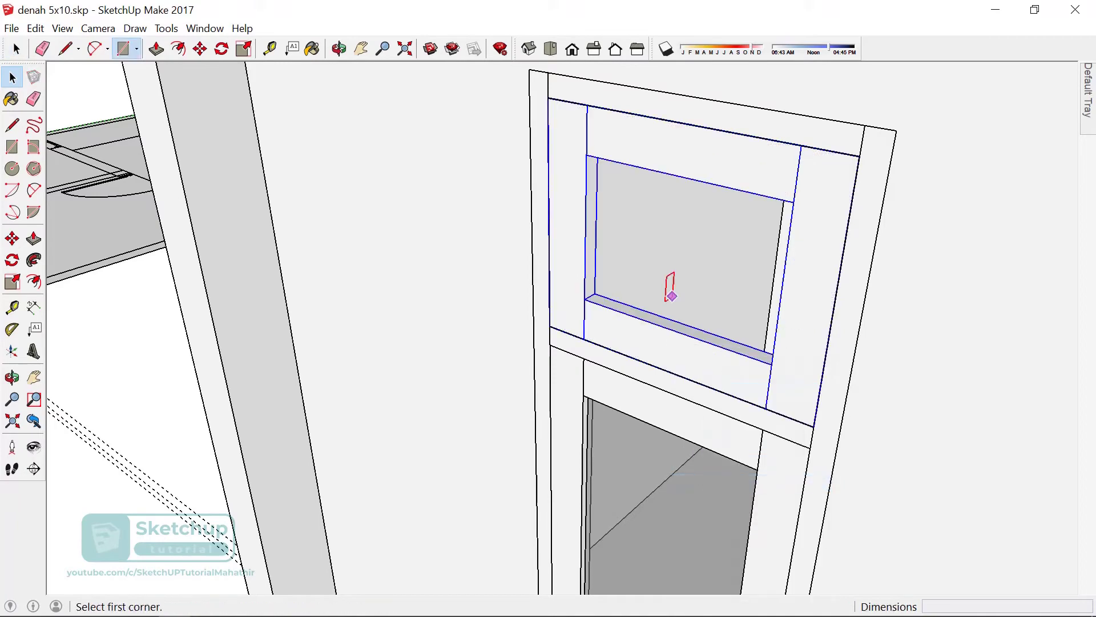
left_click(581, 153)
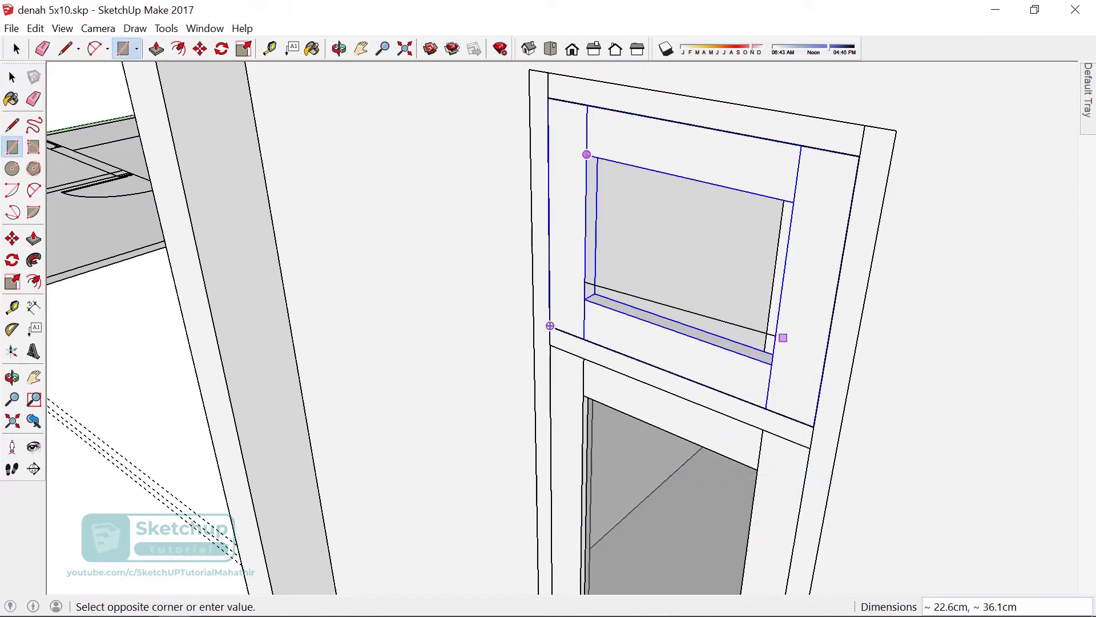
left_click(772, 364)
key("space")
double_click(685, 257)
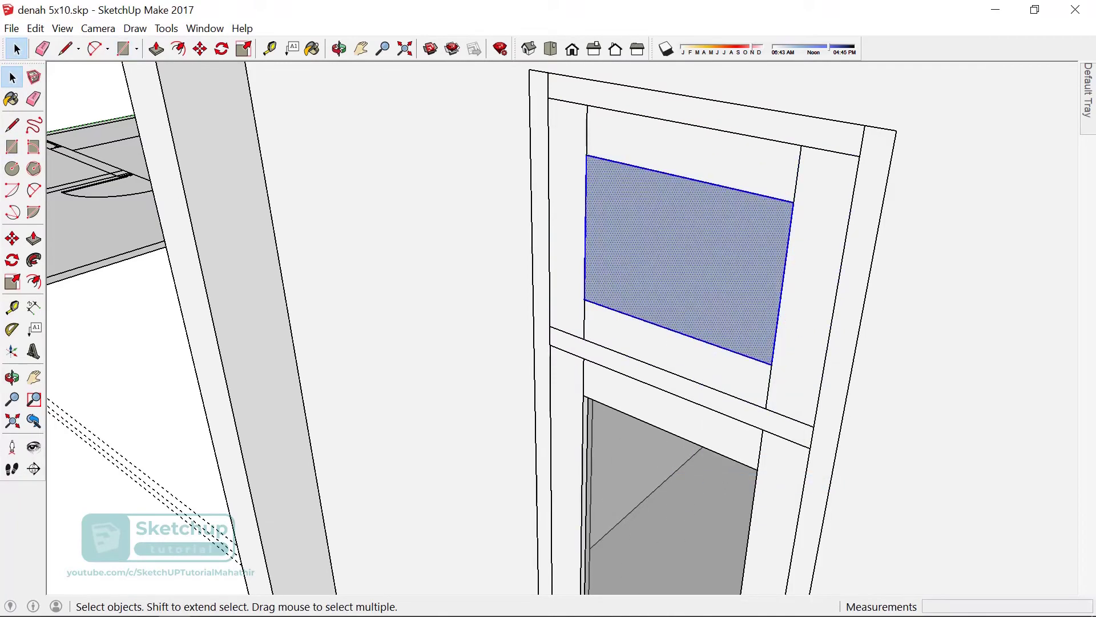
key("b")
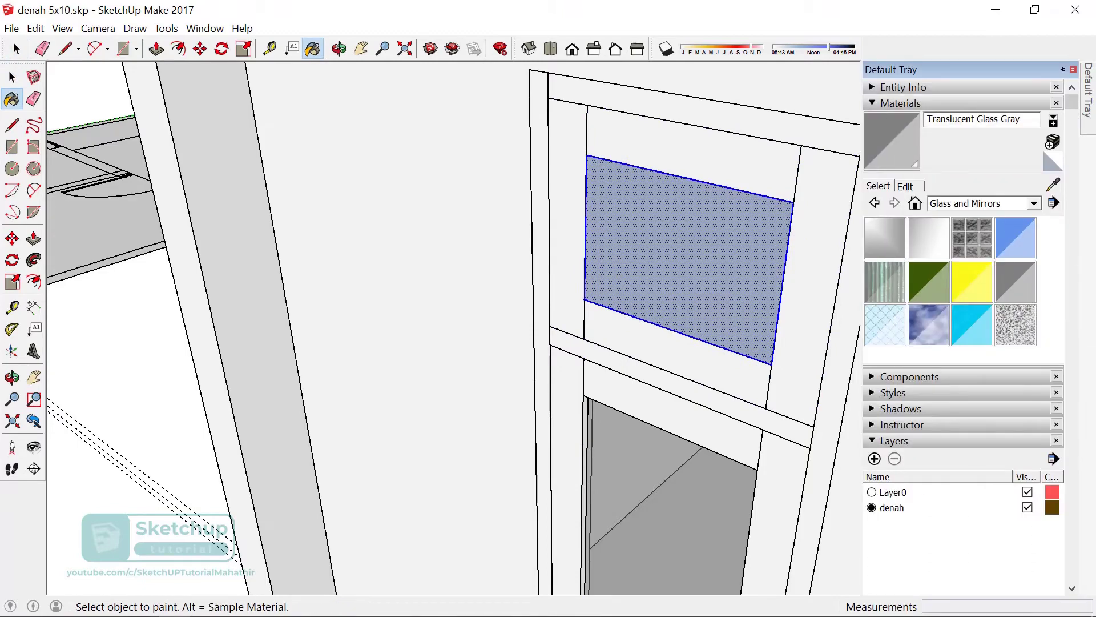
left_click(743, 240)
scroll(812, 195, "up", 2)
- Start moving the glass pane, then explode the window group into loose faces
key("space")
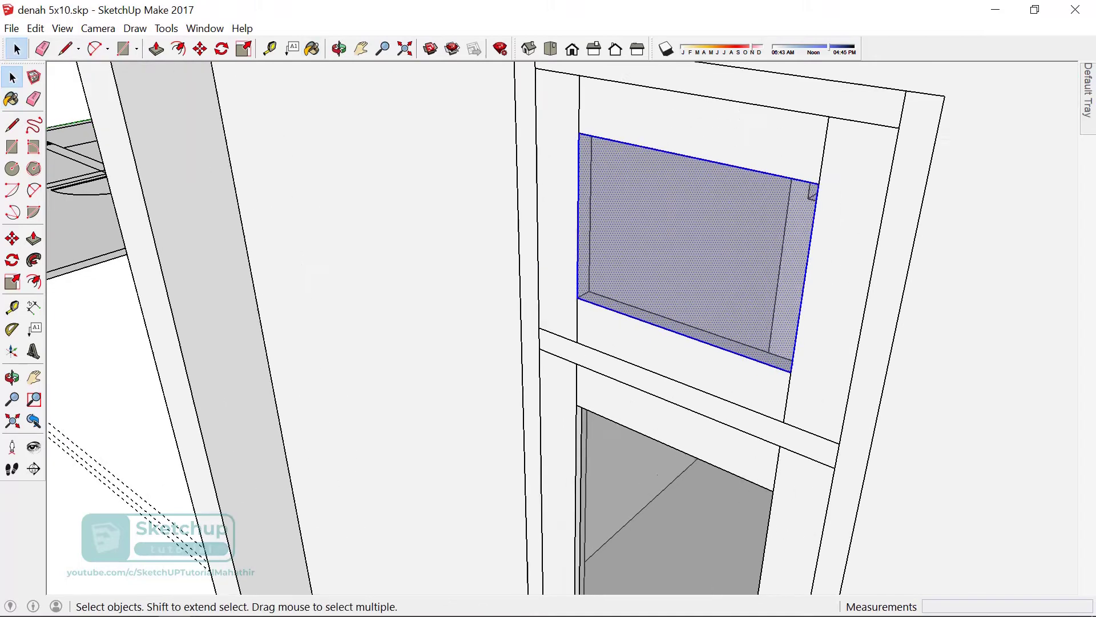
scroll(657, 275, "up", 1)
scroll(573, 394, "up", 2)
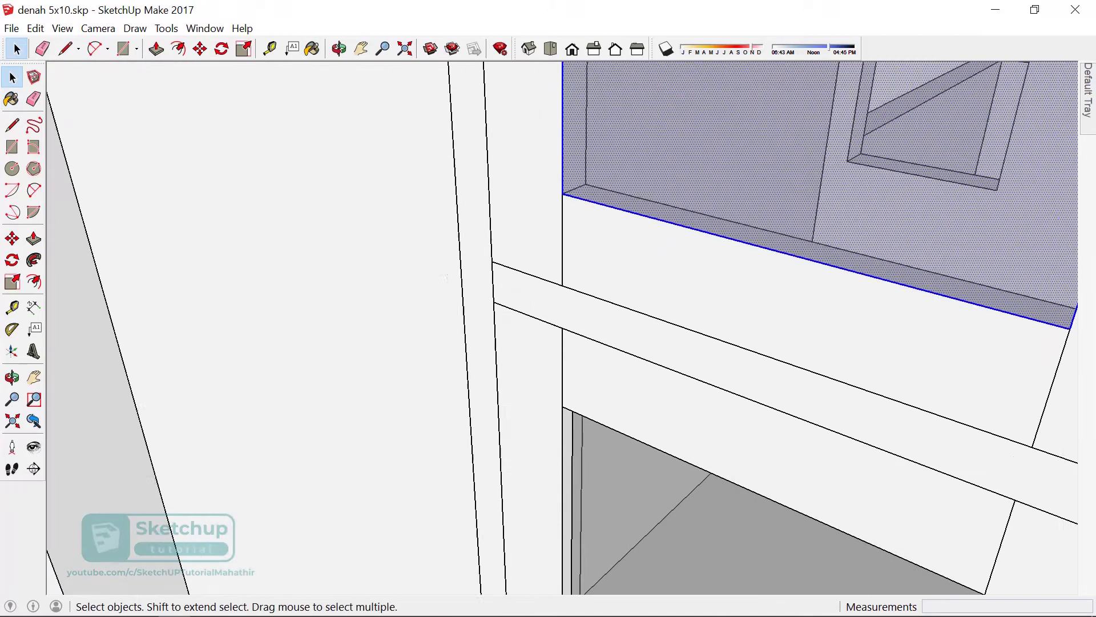
middle_click_drag(573, 394, 578, 401)
key("m")
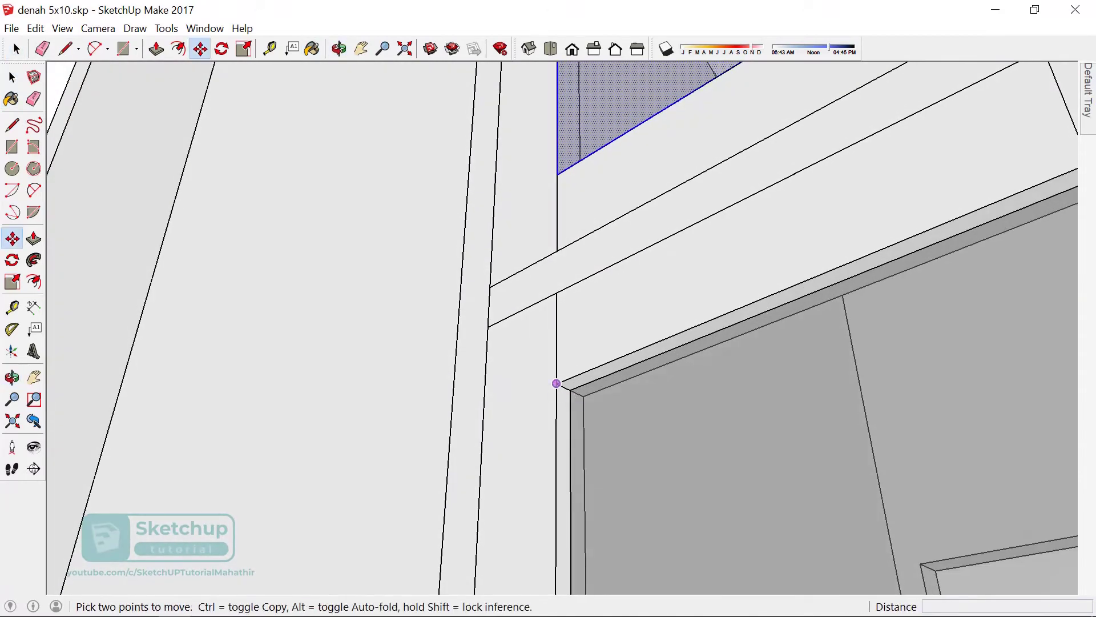
left_click(556, 383)
scroll(570, 389, "down", 3)
middle_click_drag(570, 389, 628, 371)
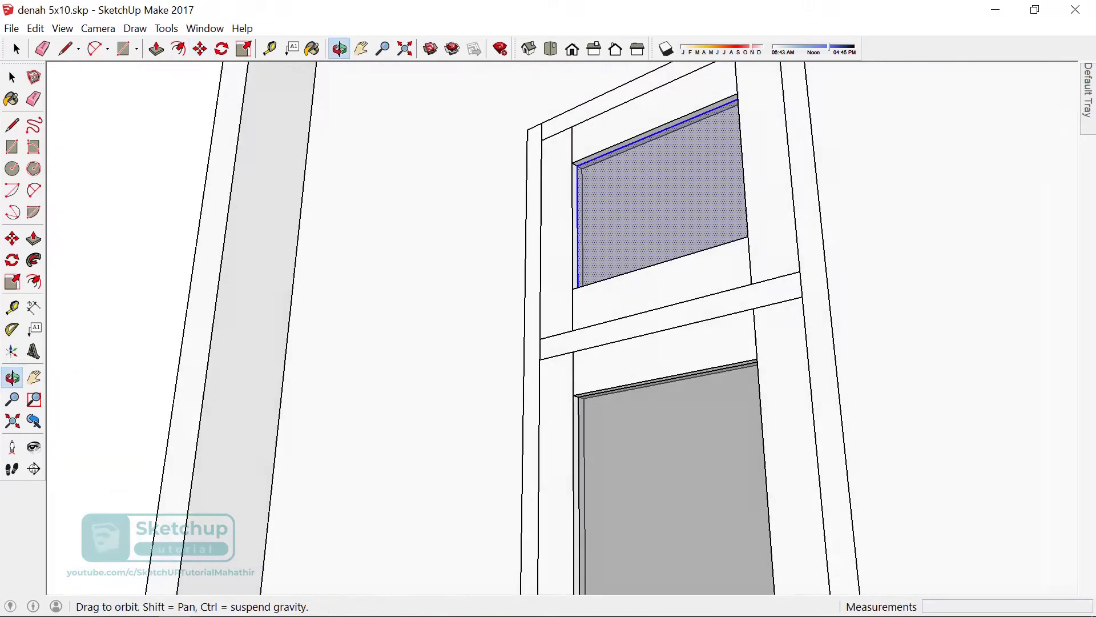
key("space")
right_click(686, 285)
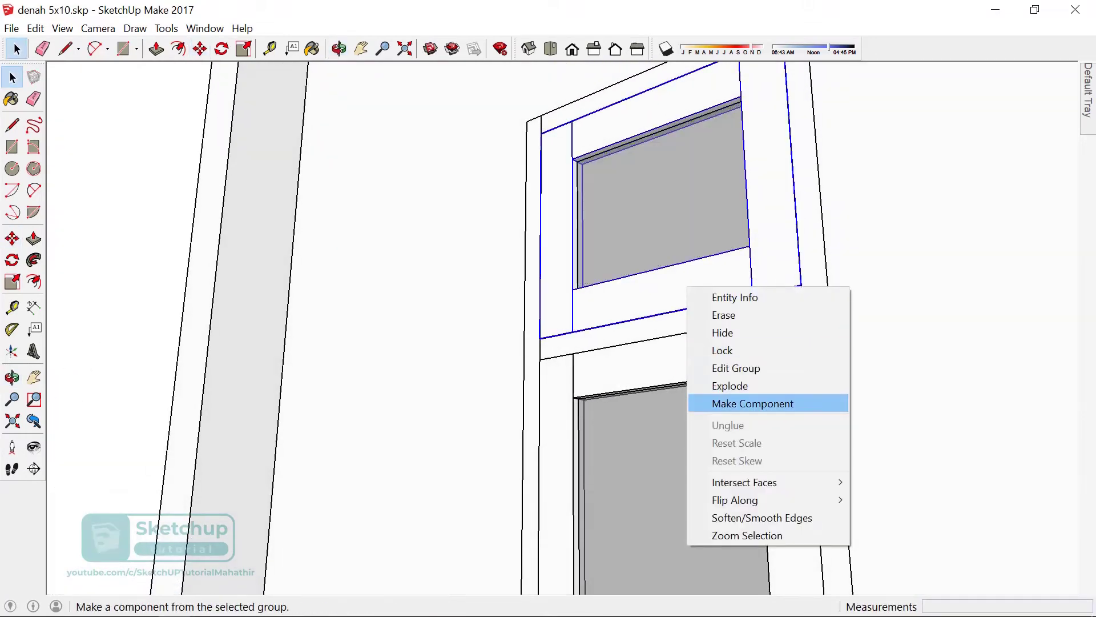
left_click(721, 385)
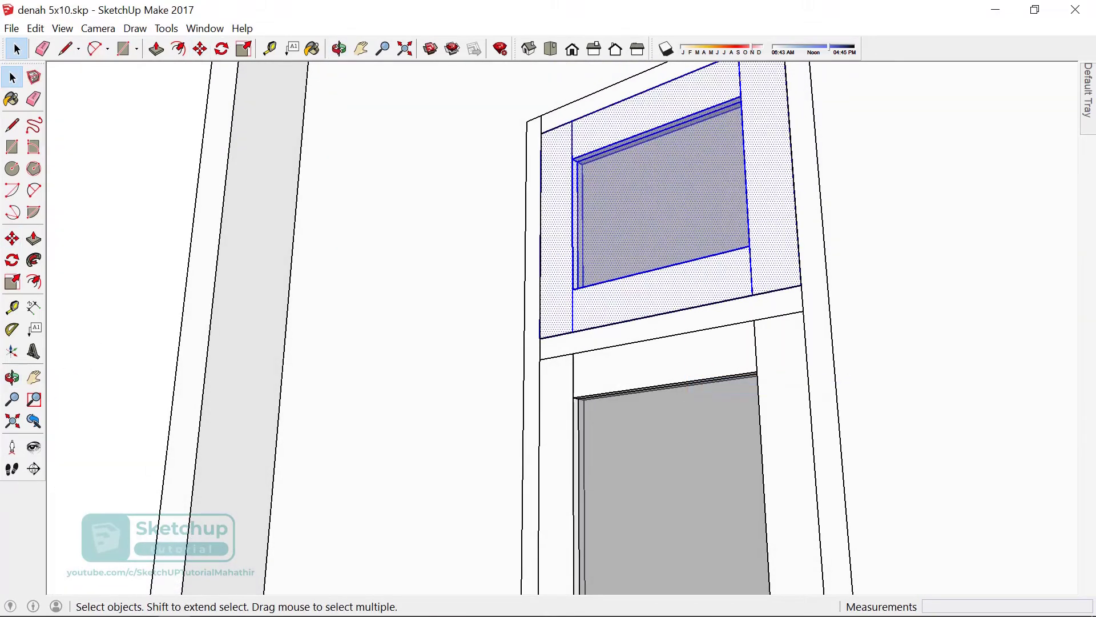
middle_click_drag(549, 342, 514, 320)
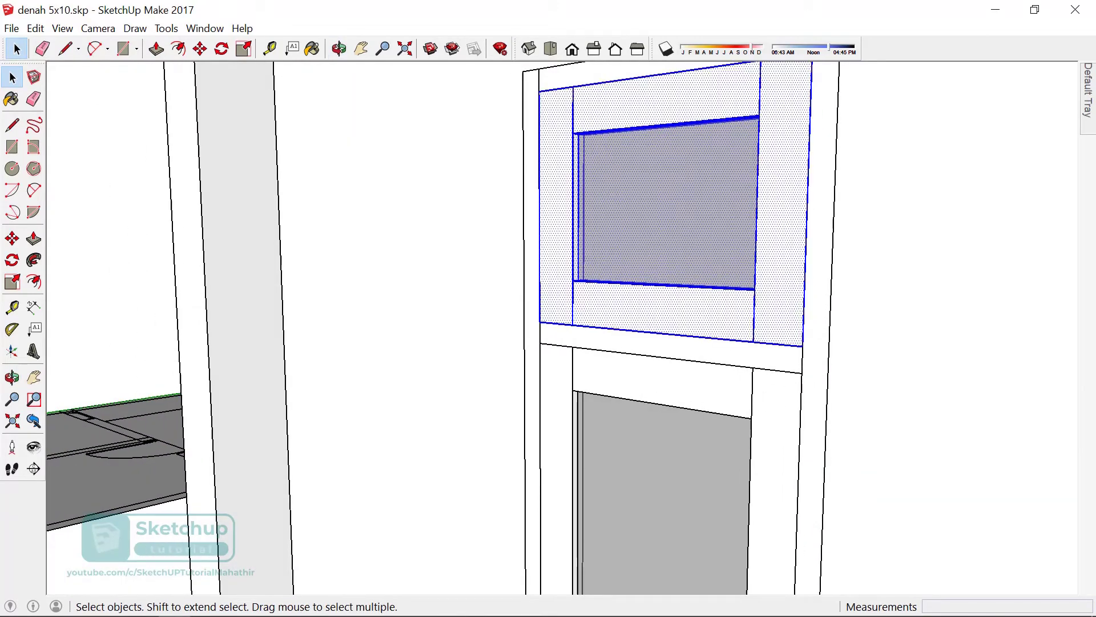
- Make the transom frame a component, accepting the default name Component#8
right_click(643, 247)
left_click(708, 368)
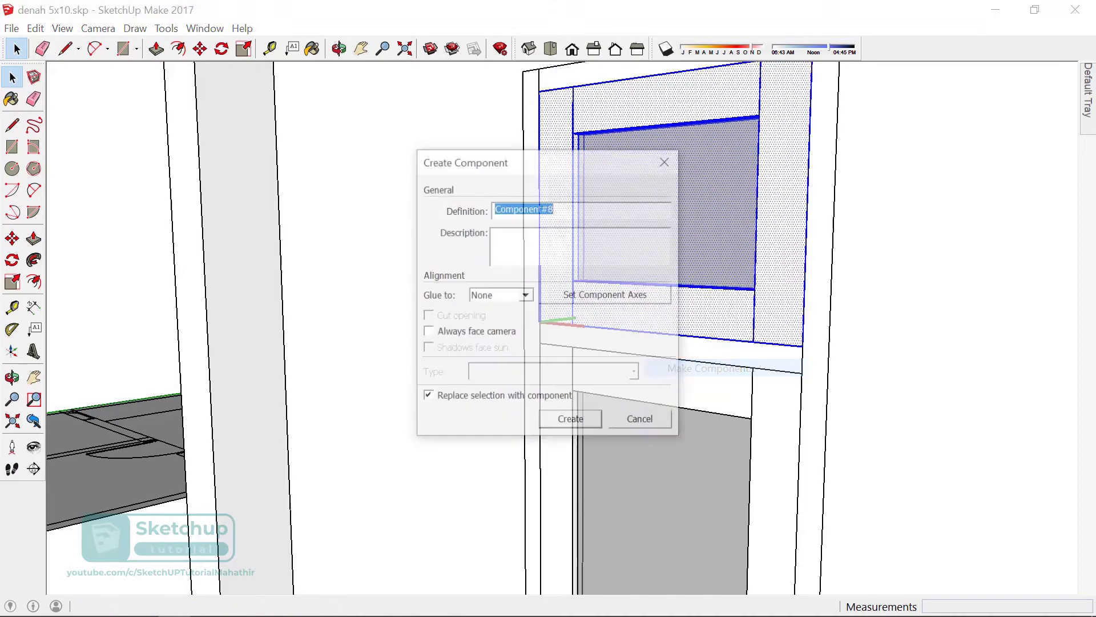
key("Return")
scroll(617, 320, "down", 3)
- Group the transom component and tall window frame into one unit, then view the house front
scroll(617, 320, "down", 5)
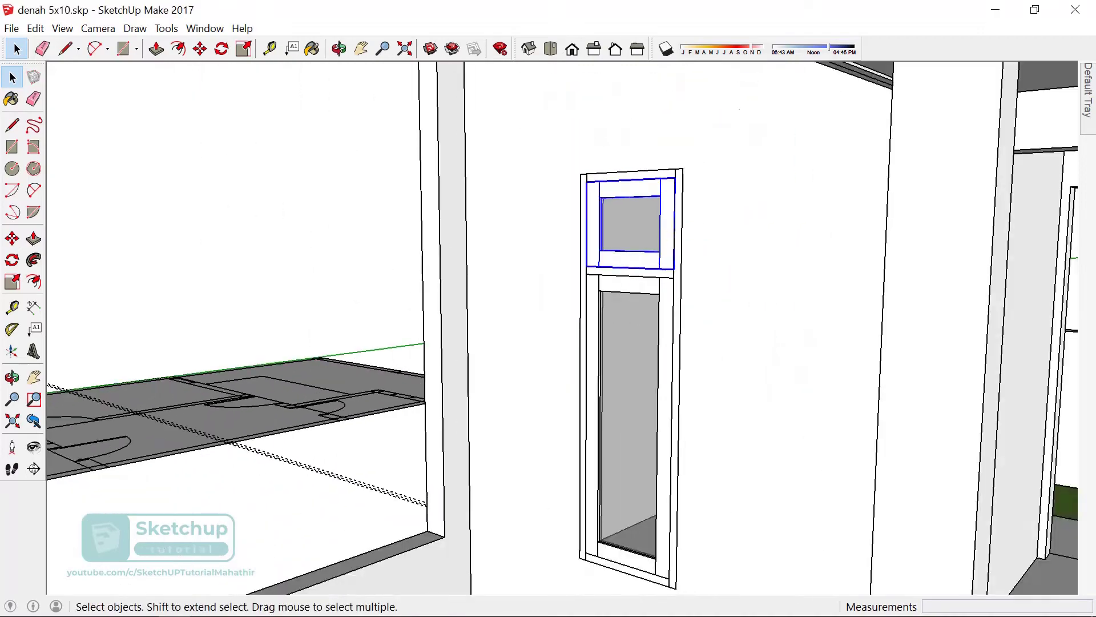
middle_click_drag(616, 320, 606, 240)
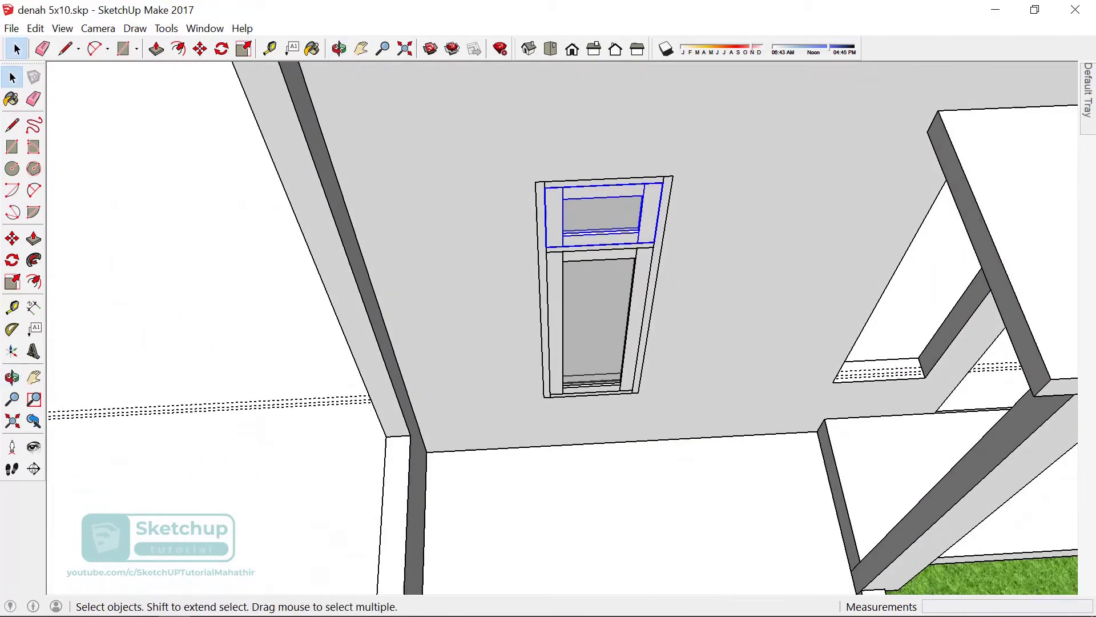
left_click(643, 276)
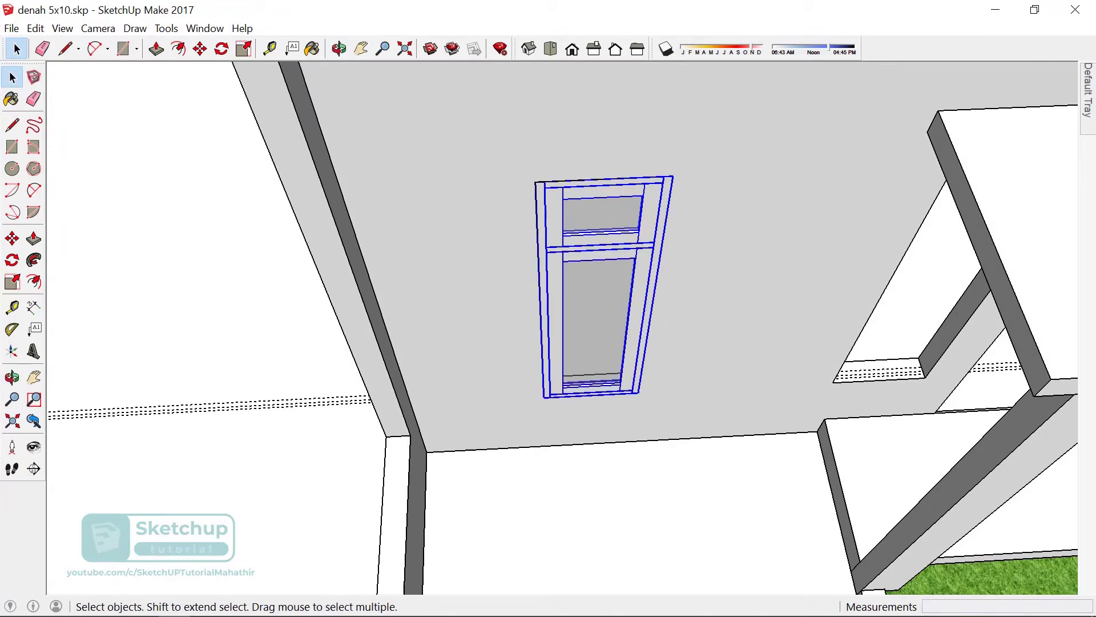
right_click(642, 276)
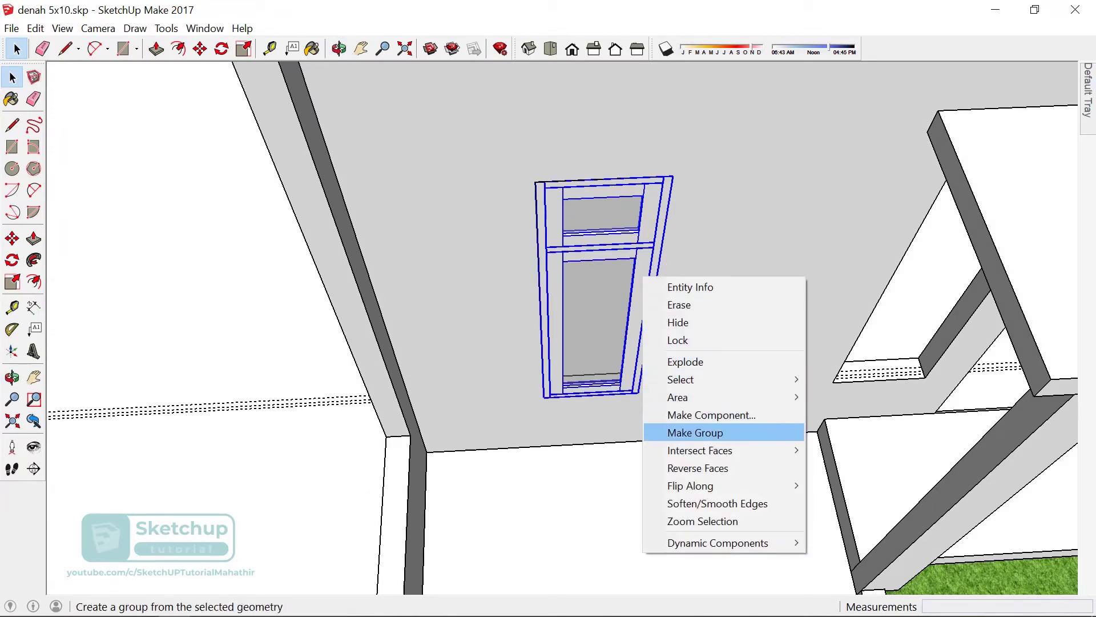
left_click(695, 432)
key("e")
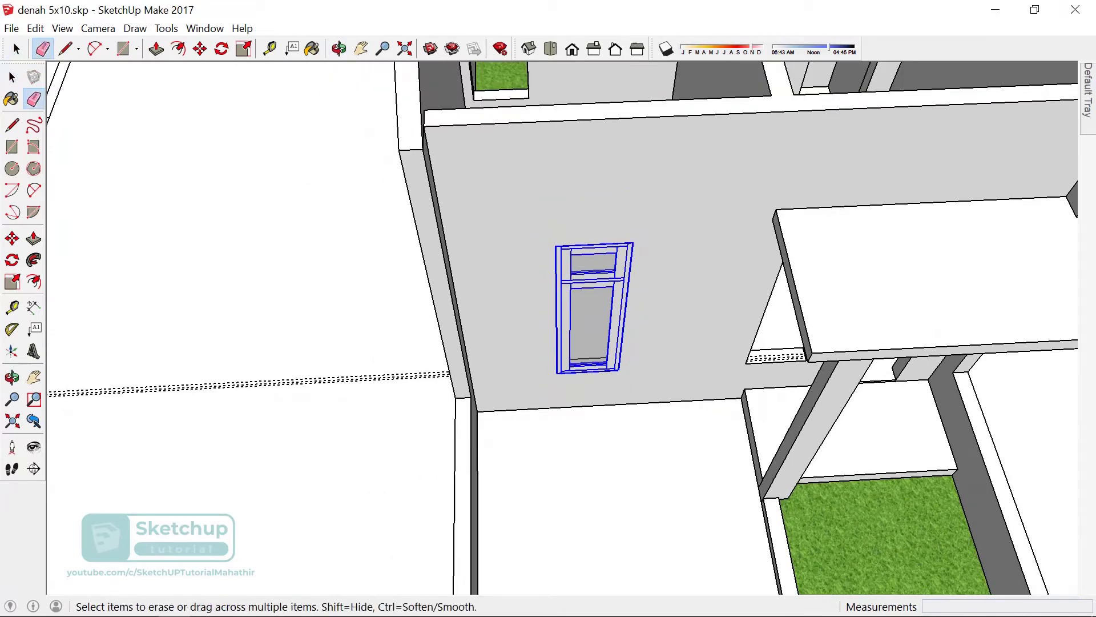
scroll(548, 309, "down", 5)
middle_click_drag(549, 309, 571, 274)
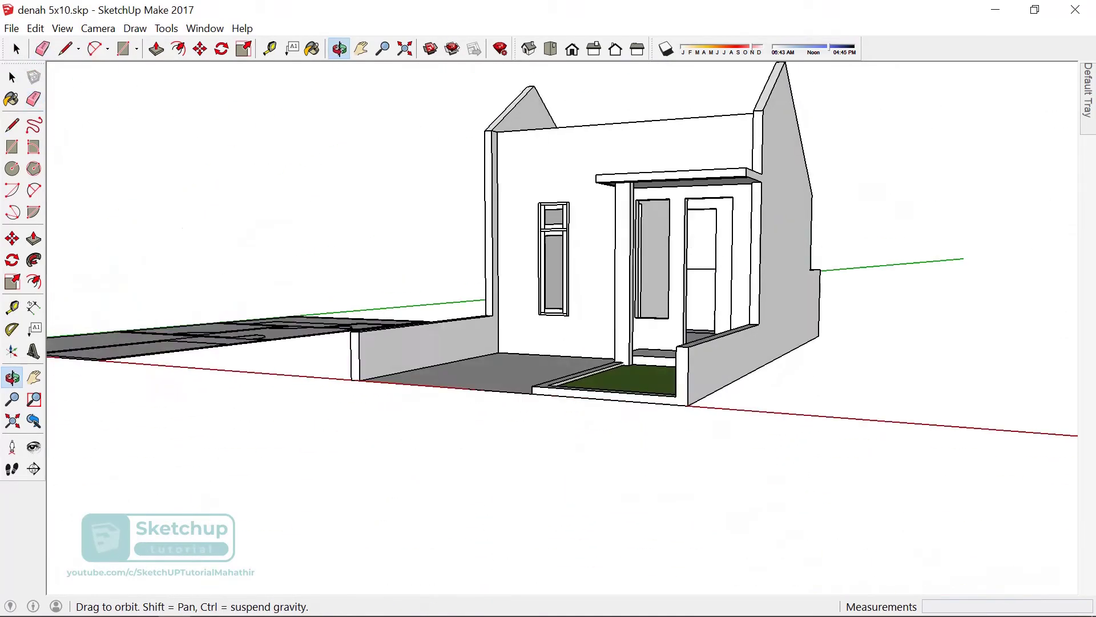
scroll(540, 257, "up", 3)
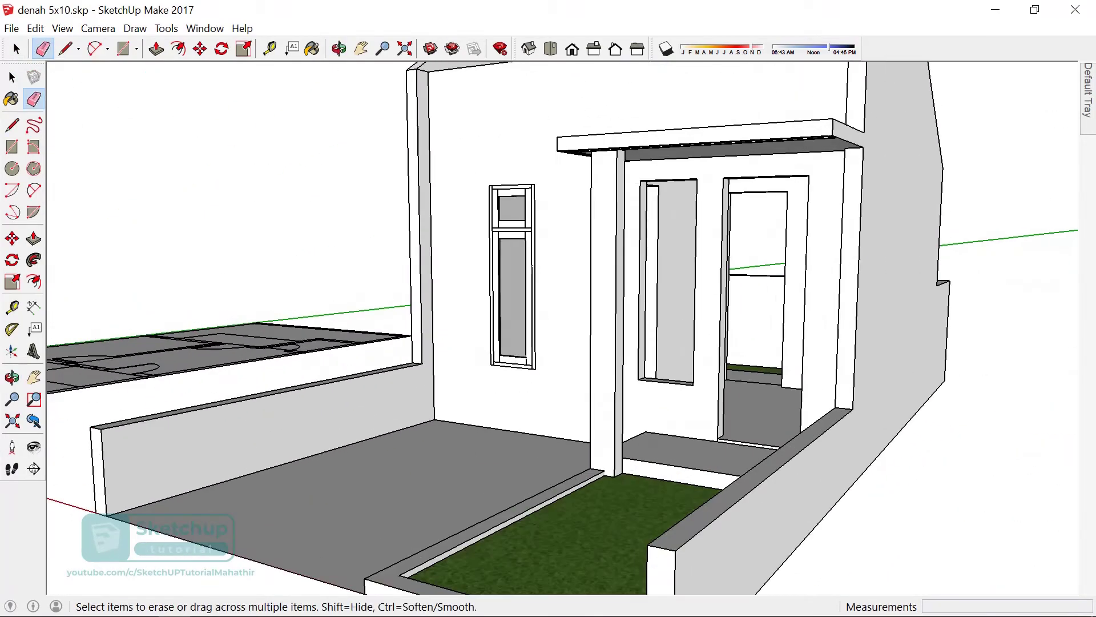
scroll(540, 257, "up", 3)
key("space")
- Copy the front window with Move plus Ctrl and place the copy beside the door
left_click(497, 343)
key("m")
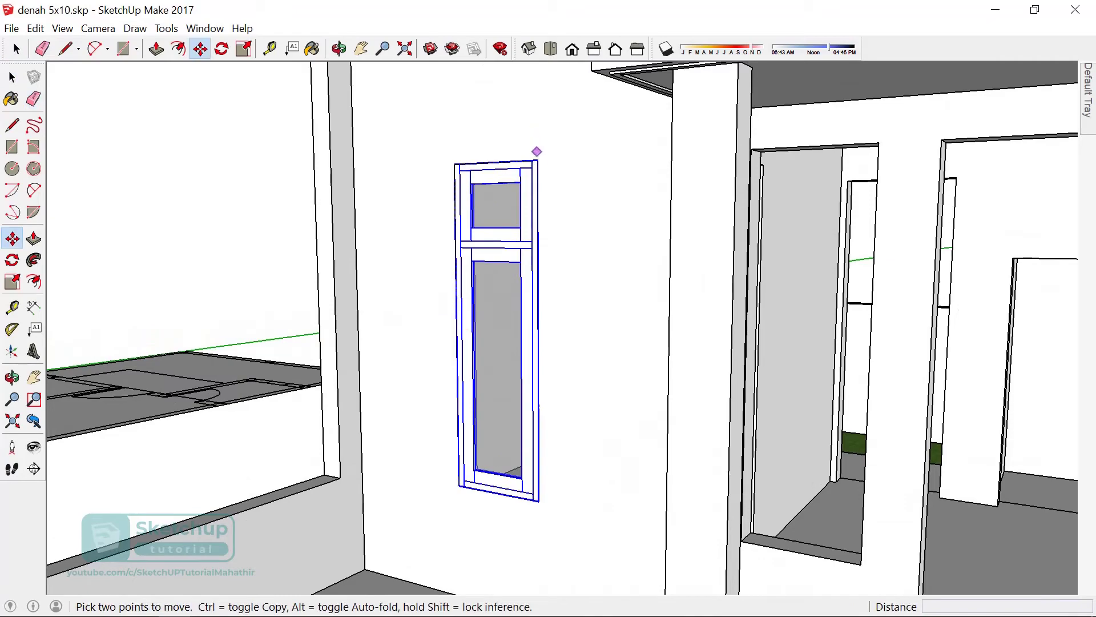
left_click(537, 160)
key("ctrl")
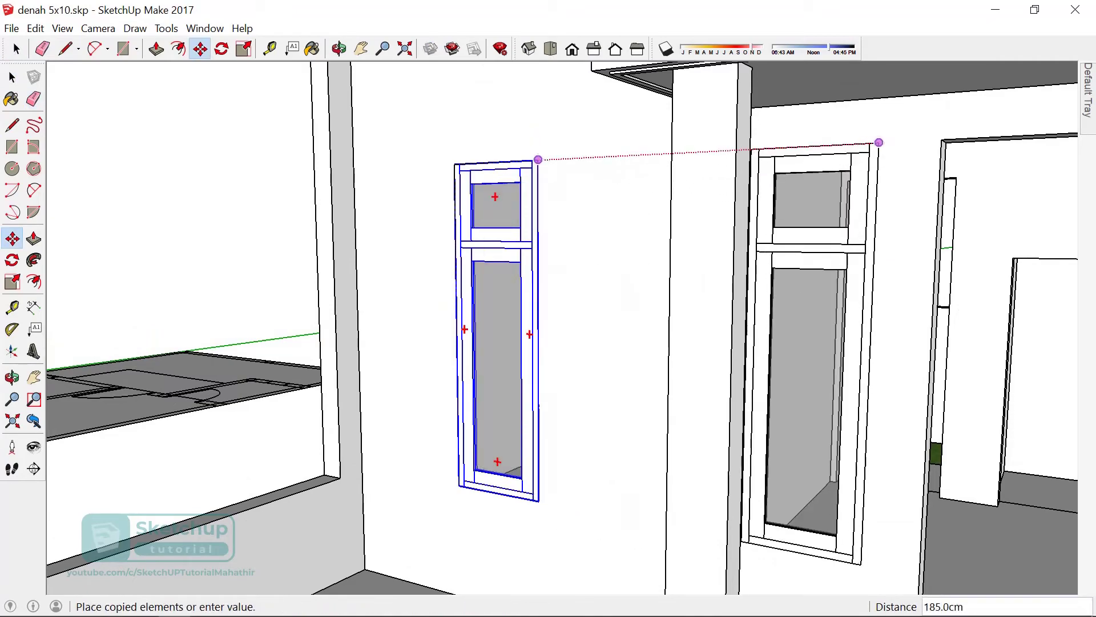
left_click(886, 141)
scroll(886, 142, "down", 5)
scroll(571, 342, "down", 3)
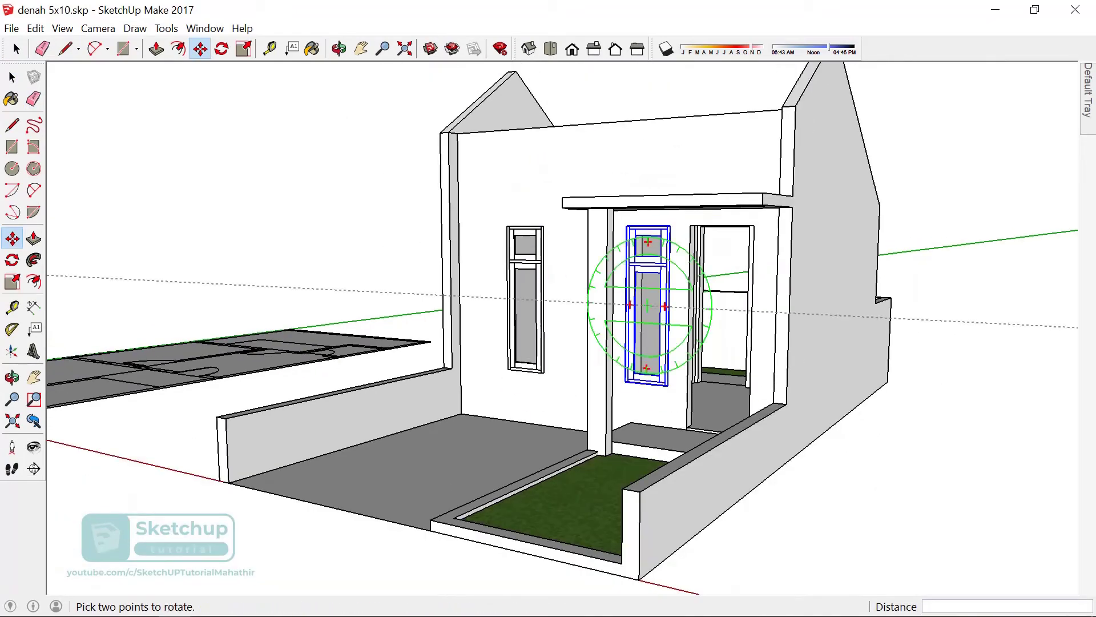
mouse_move(571, 343)
middle_mouse_down()
mouse_move(558, 413)
mouse_move(571, 343)
middle_mouse_up()
scroll(558, 414, "up", 3)
middle_click_drag(365, 240, 394, 232)
- Flip the window copy along the group's blue axis and move it beside the house wall
key("m")
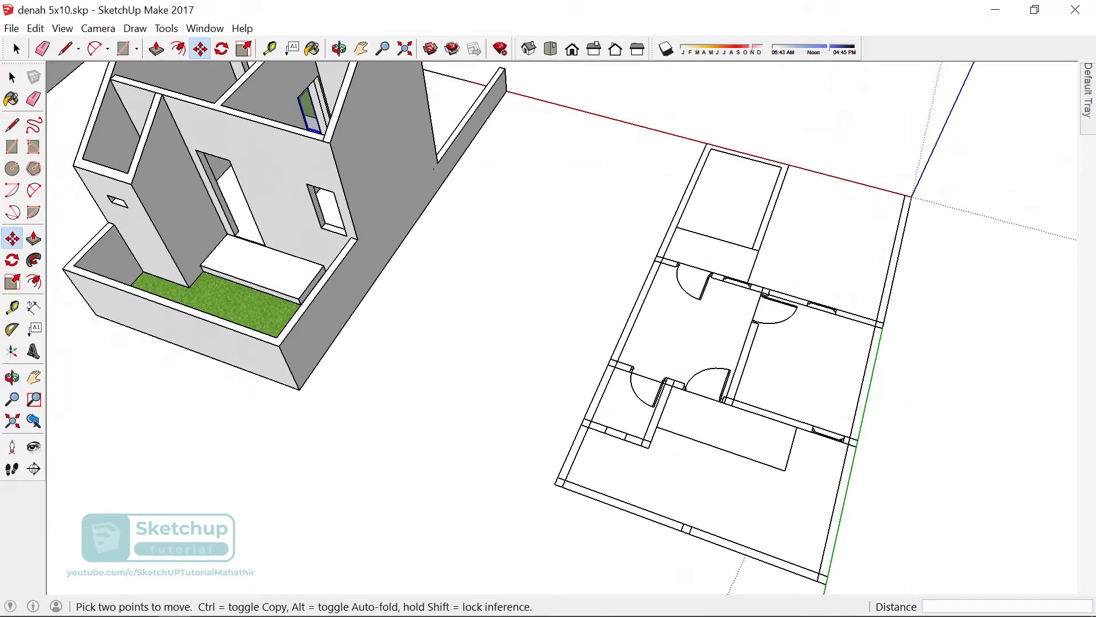
left_click(309, 111)
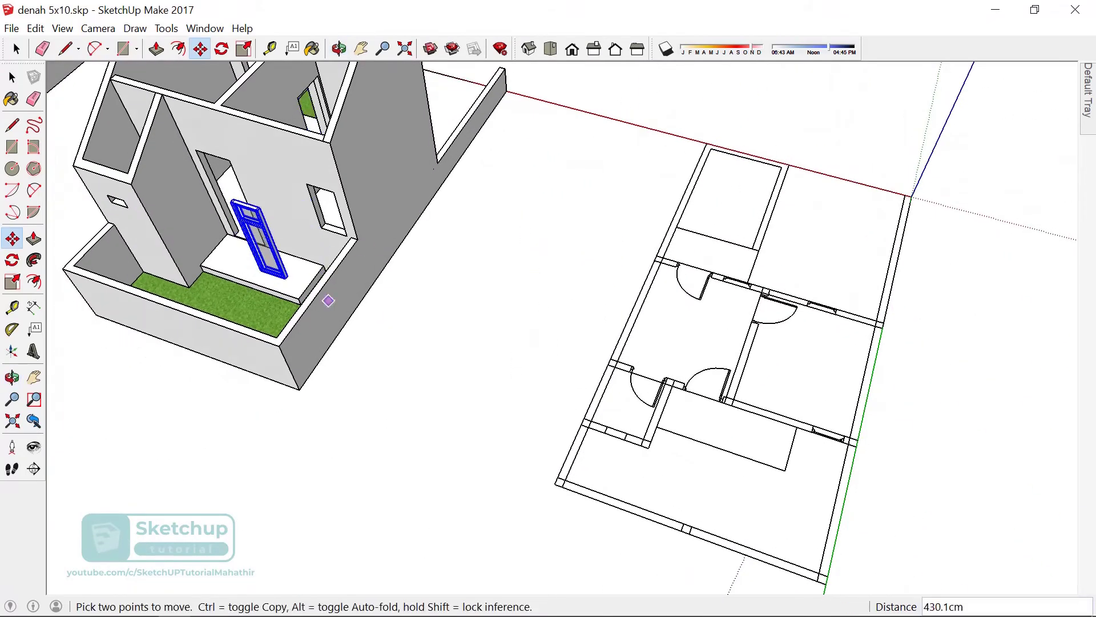
scroll(328, 300, "up", 3)
scroll(278, 238, "up", 2)
right_click(278, 238)
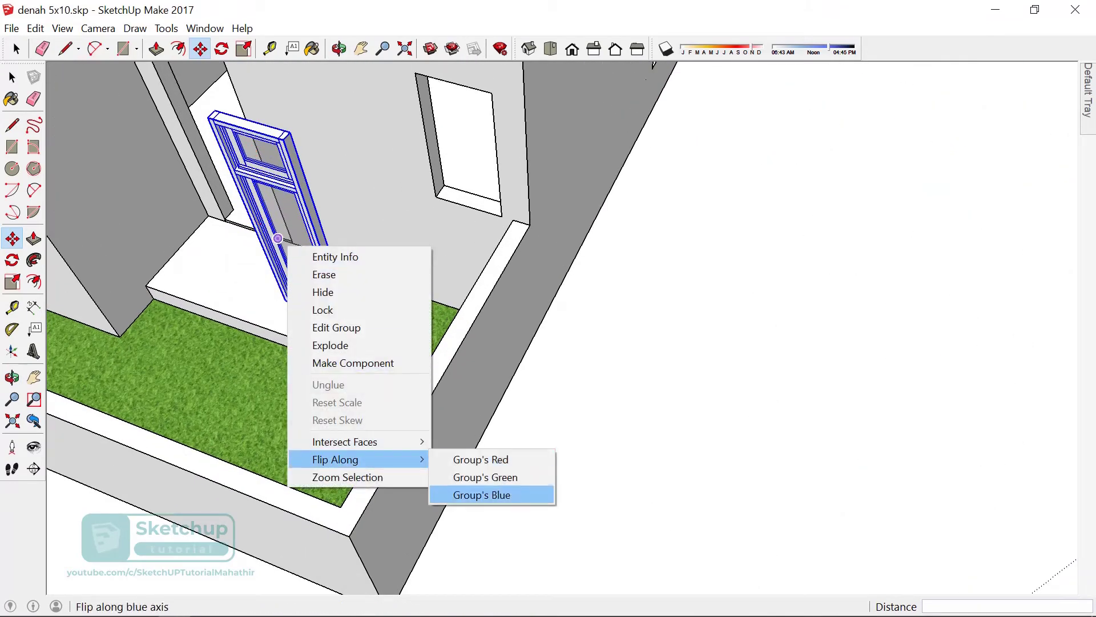
left_click(485, 478)
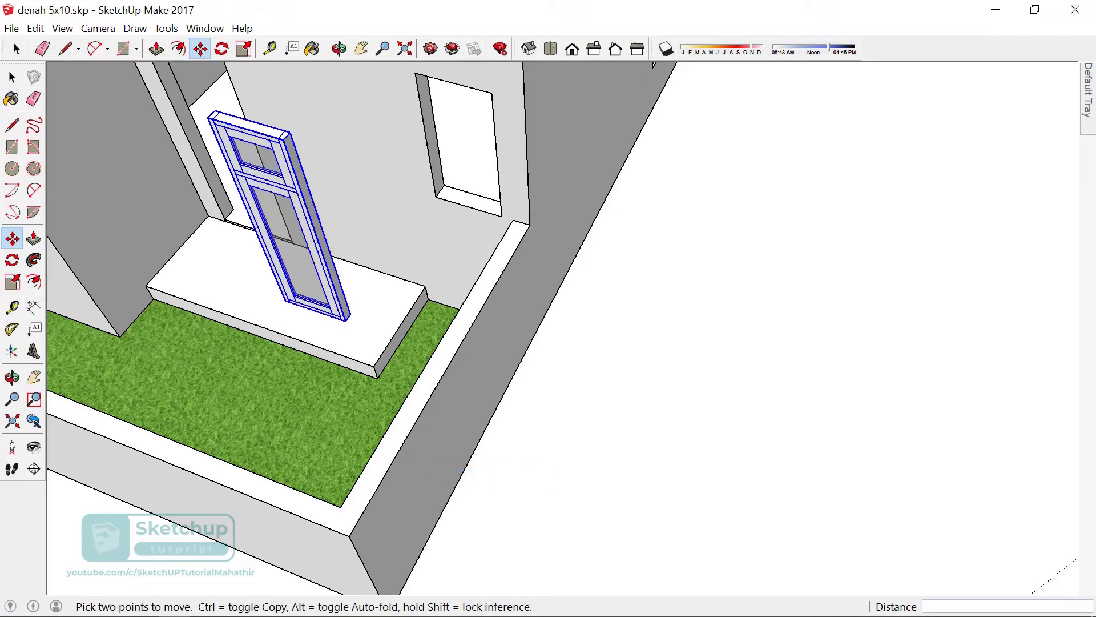
left_click(345, 321)
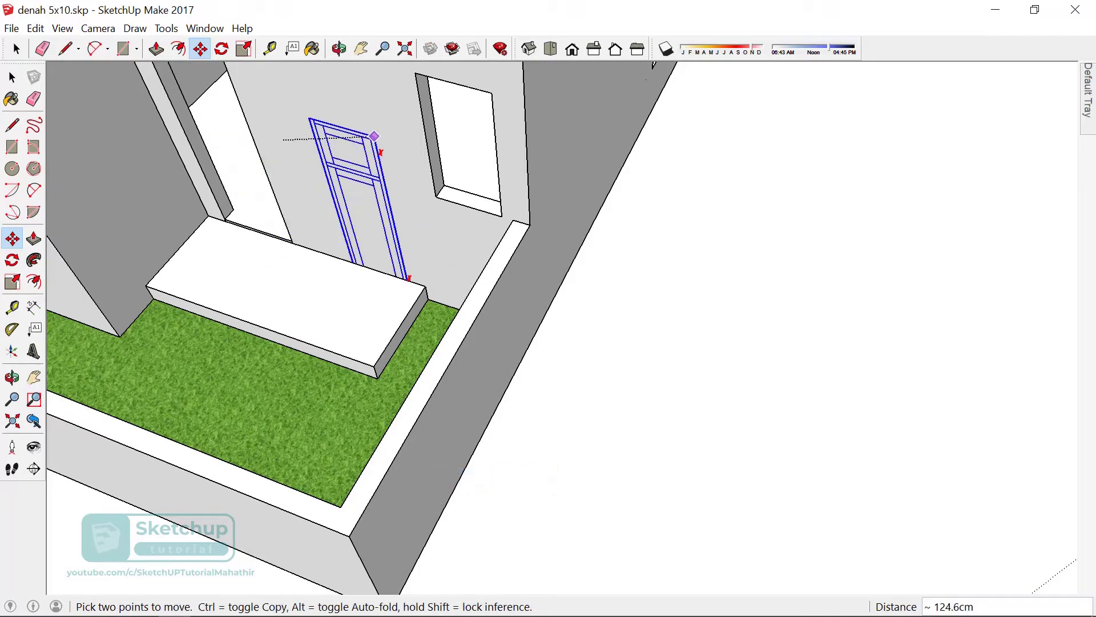
mouse_move(492, 93)
middle_mouse_down()
mouse_move(453, 387)
mouse_move(433, 247)
mouse_move(260, 279)
middle_mouse_up()
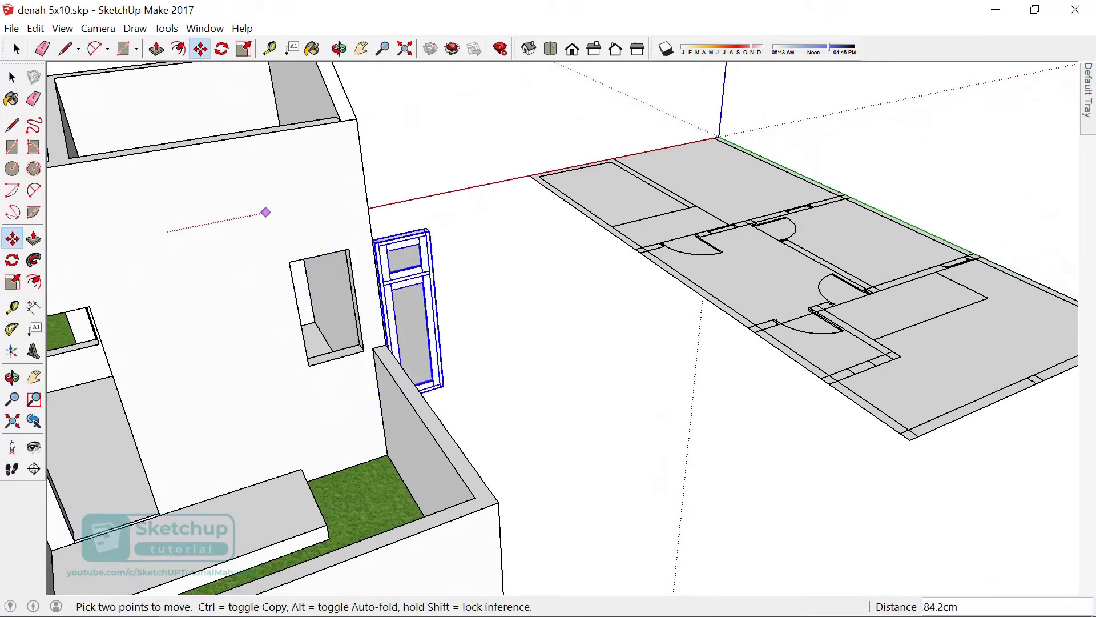
left_click(303, 205)
- Select the moved window frame and bring up its context menu
key("space")
scroll(358, 255, "up", 2)
right_click(449, 312)
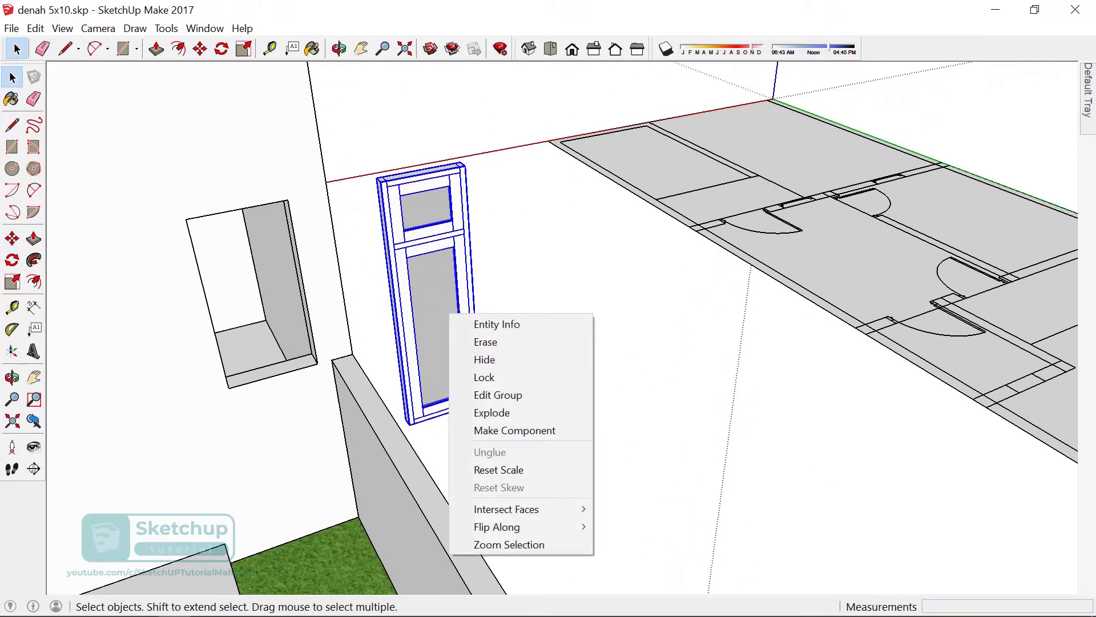
left_click(485, 412)
scroll(411, 402, "up", 2)
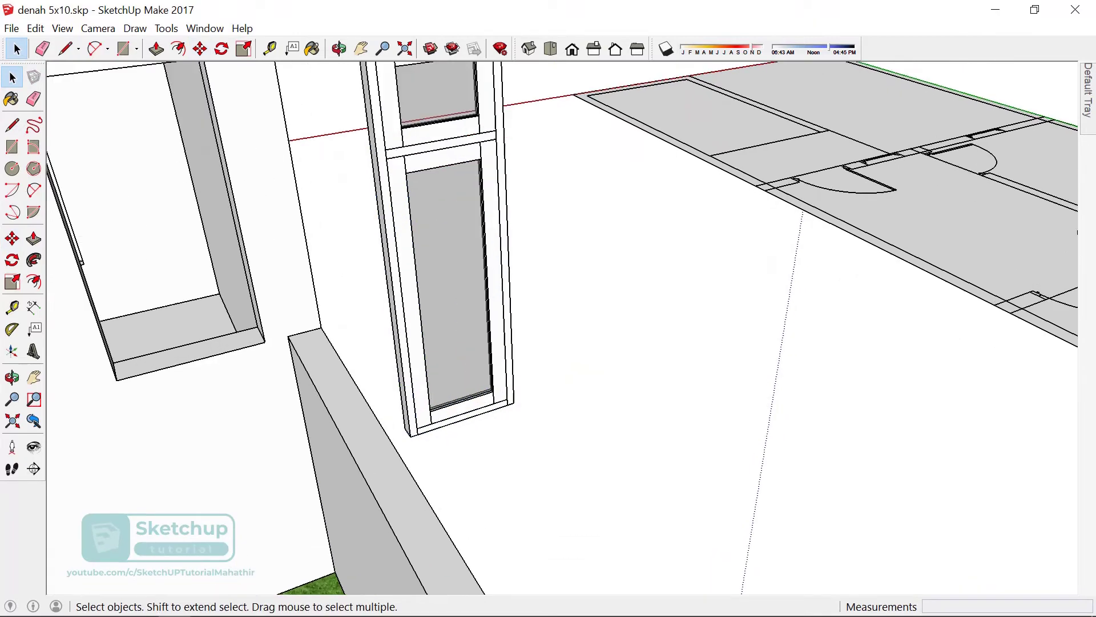
left_click(411, 408)
right_click(405, 410)
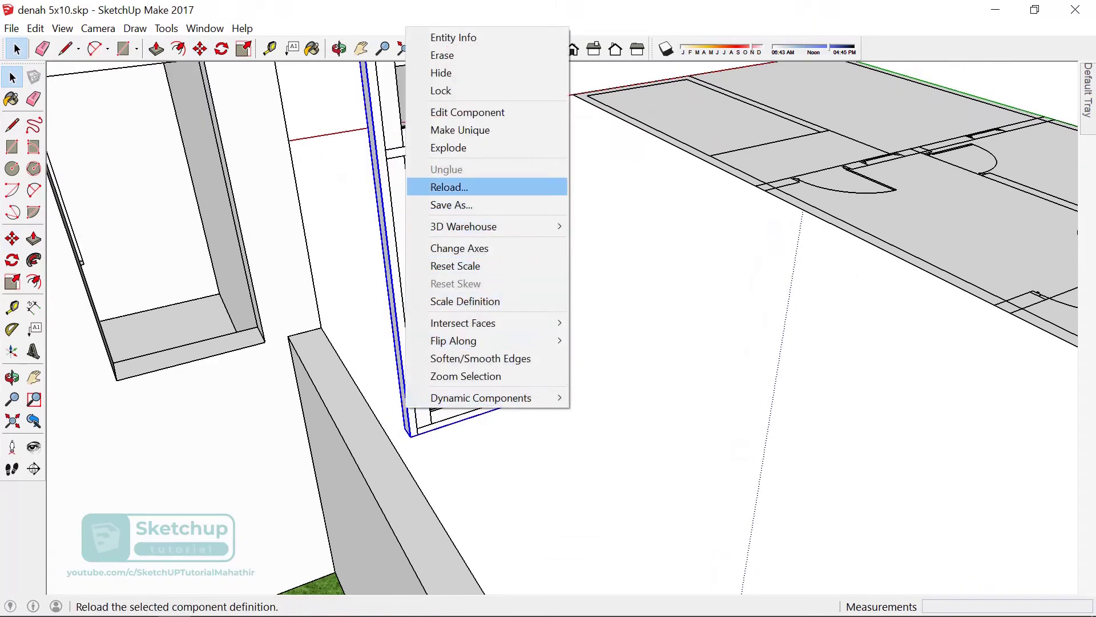
- Explode the window and scale its frame down to half height
left_click(449, 147)
scroll(457, 286, "down", 3)
middle_click_drag(457, 285, 455, 166)
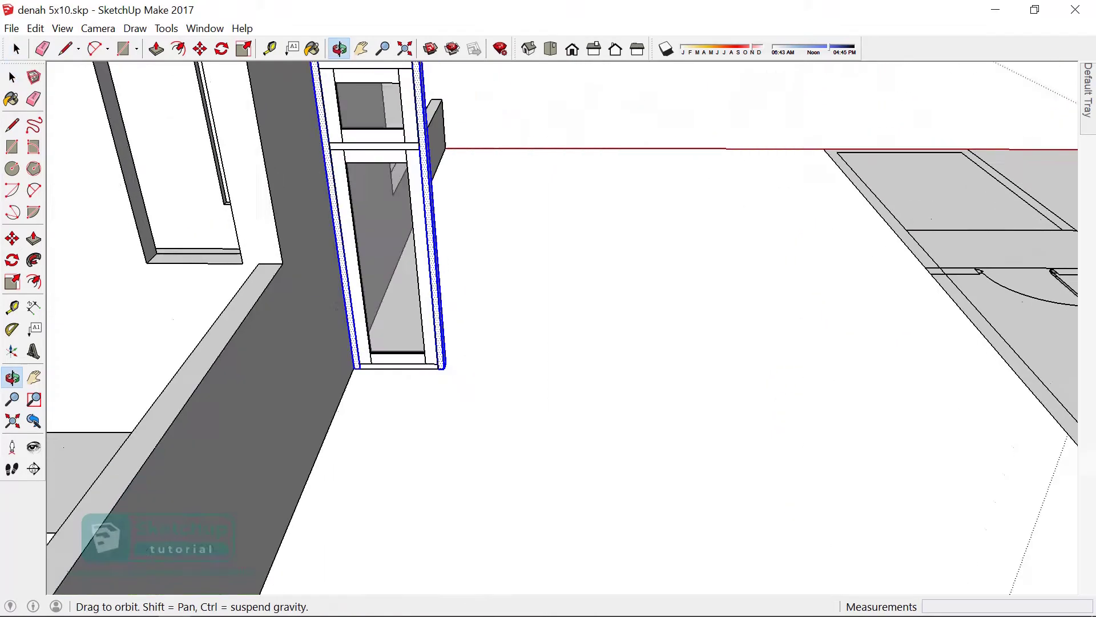
key("s")
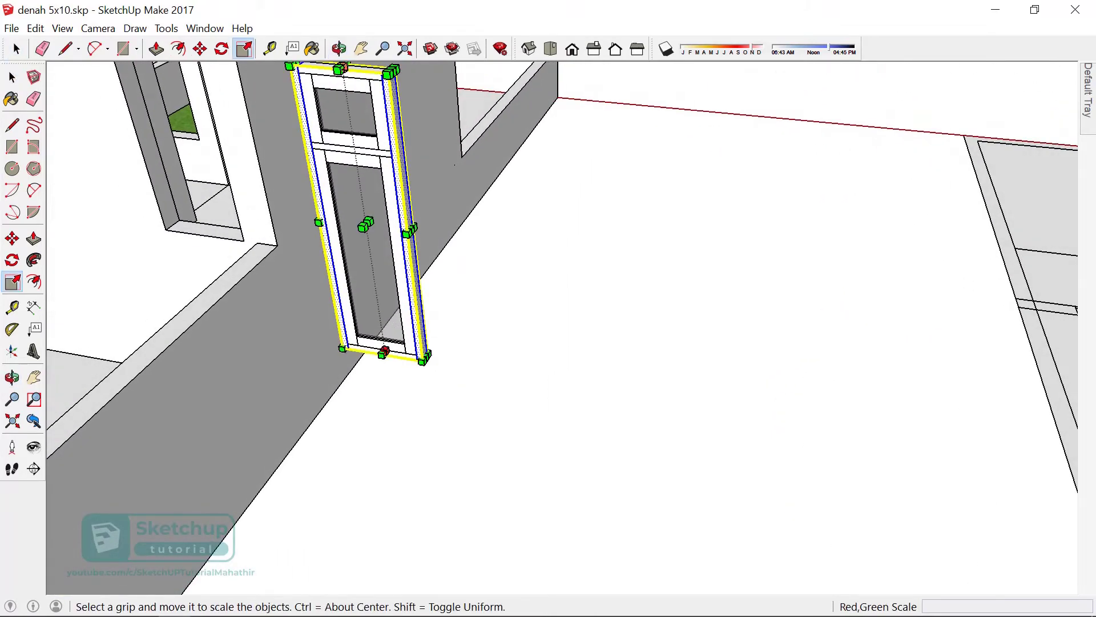
left_click_drag(384, 350, 371, 256)
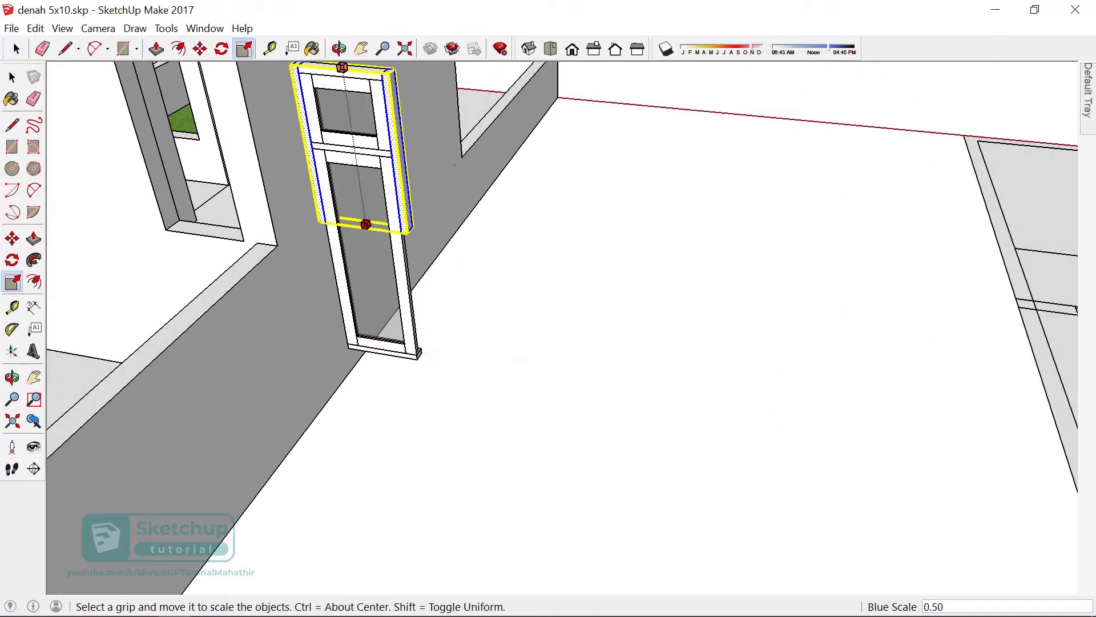
key("space")
- Edit the door component and move its bottom frame piece 77 cm higher
scroll(328, 308, "up", 1)
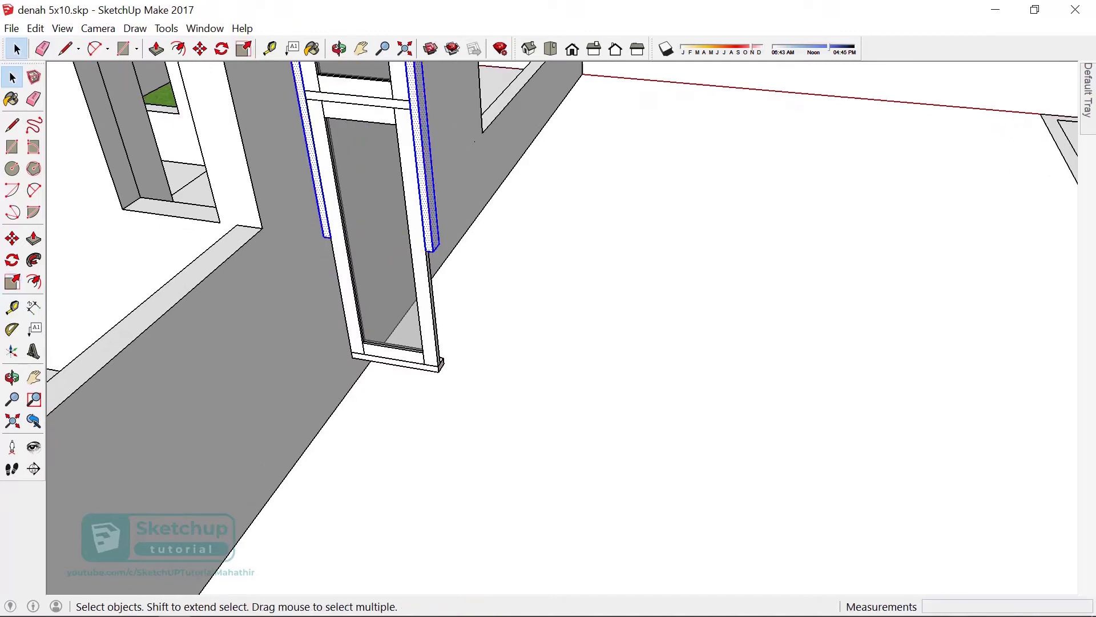
left_click(345, 257)
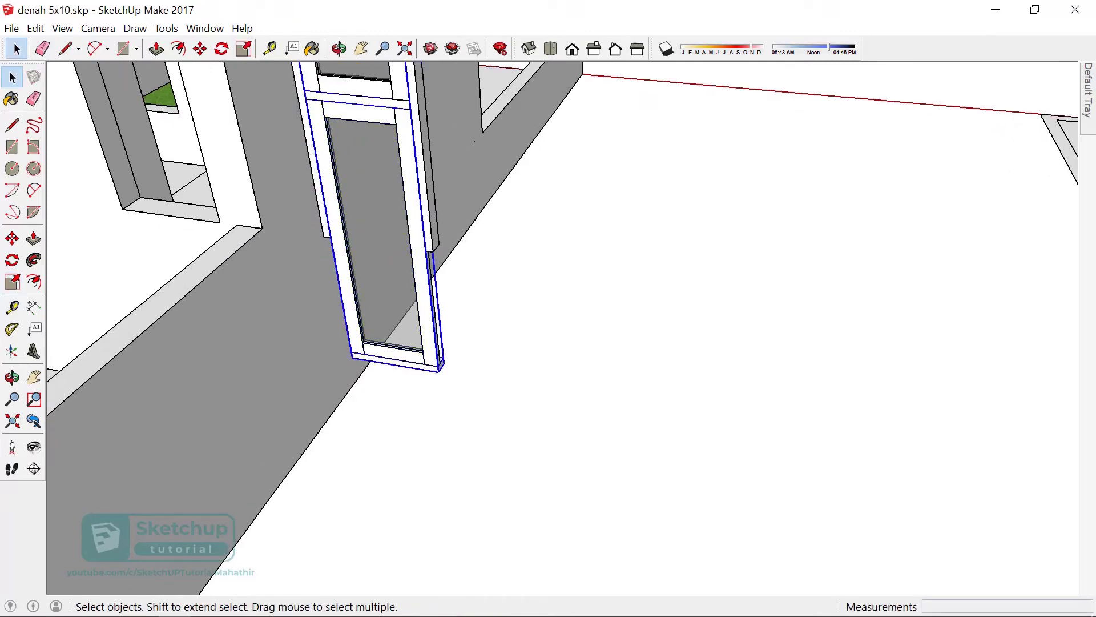
double_click(440, 361)
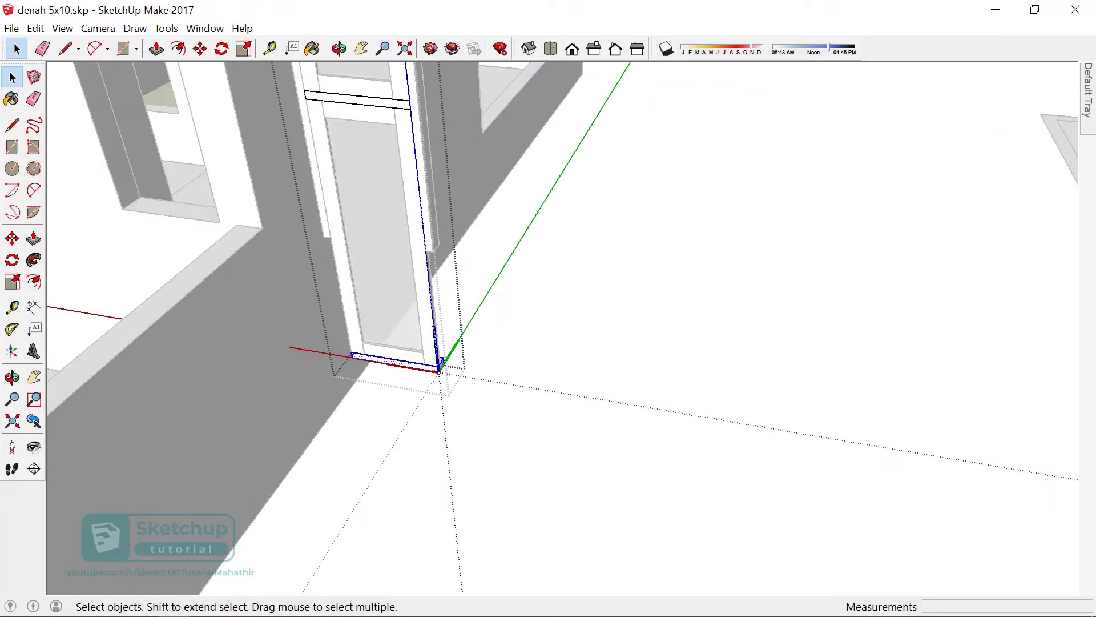
key("m")
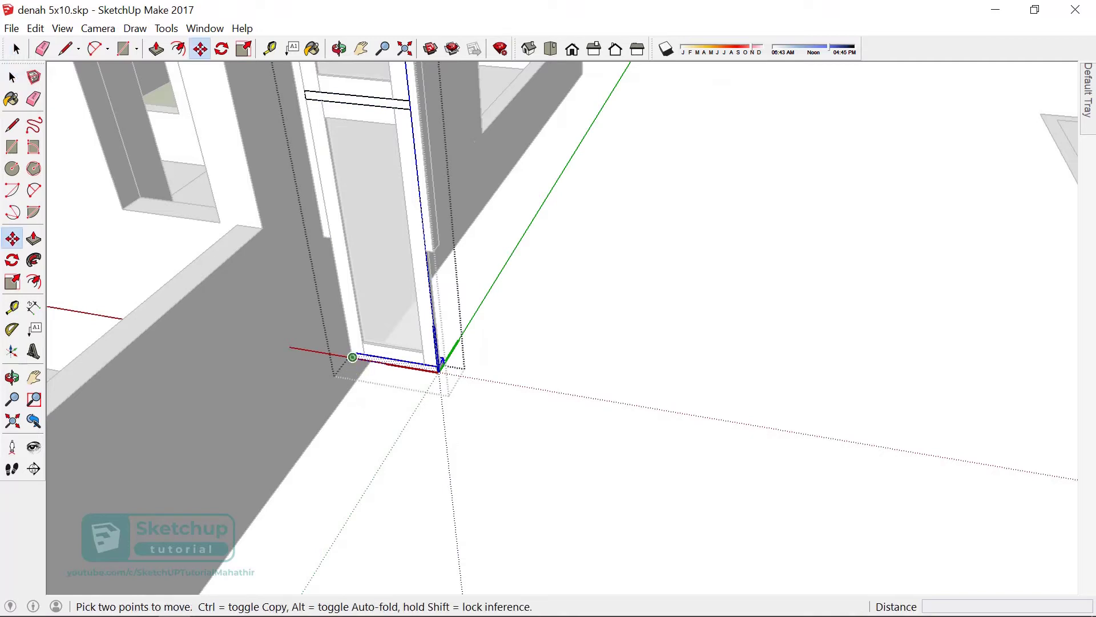
left_click(352, 355)
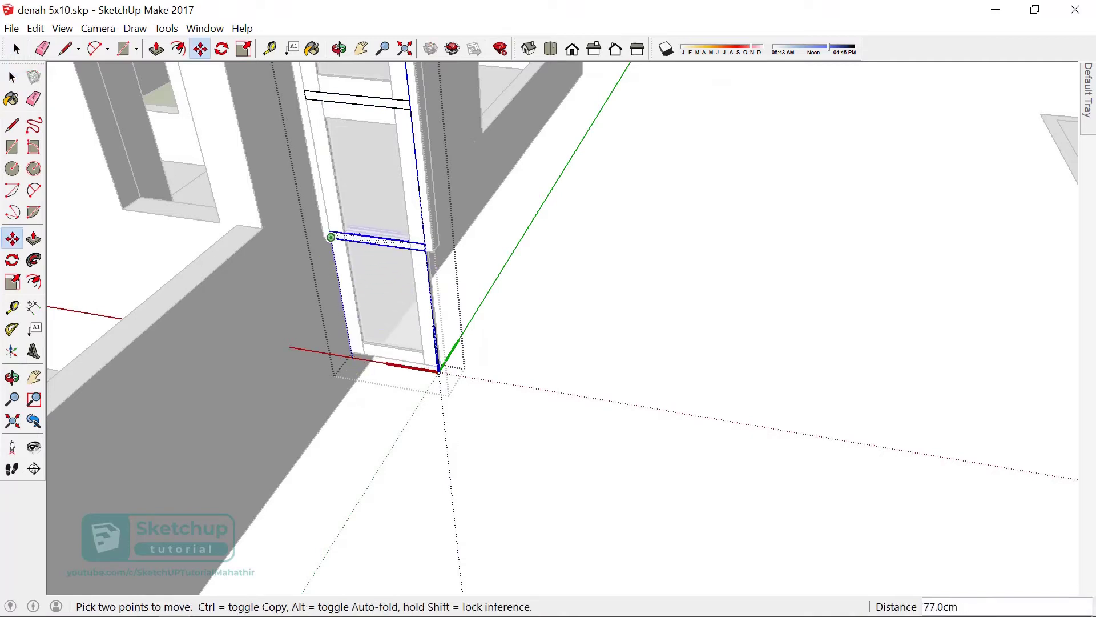
left_click(330, 237)
- Orbit and zoom around the door to inspect it from outside
mouse_move(330, 237)
middle_mouse_down()
mouse_move(461, 359)
mouse_move(468, 388)
mouse_move(653, 333)
mouse_move(520, 305)
mouse_move(571, 256)
mouse_move(813, 299)
middle_mouse_up()
scroll(520, 306, "up", 2)
scroll(520, 306, "up", 3)
scroll(520, 305, "down", 2)
scroll(813, 300, "up", 3)
scroll(708, 328, "down", 3)
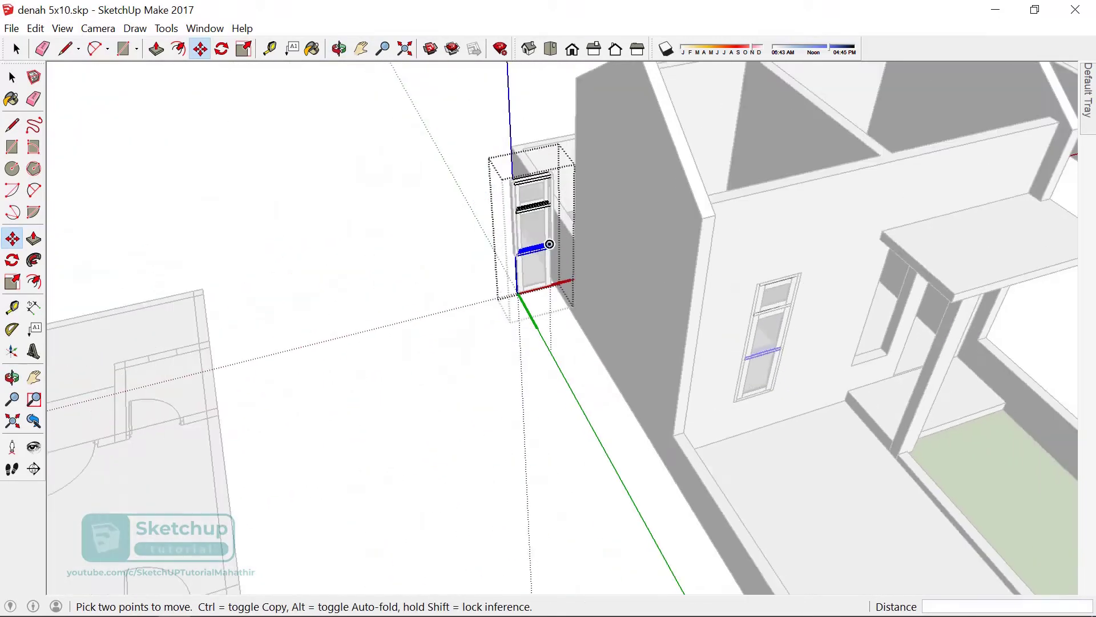
middle_click_drag(708, 328, 514, 342)
scroll(409, 365, "up", 2)
middle_click_drag(409, 365, 514, 400)
key("m")
scroll(479, 376, "up", 2)
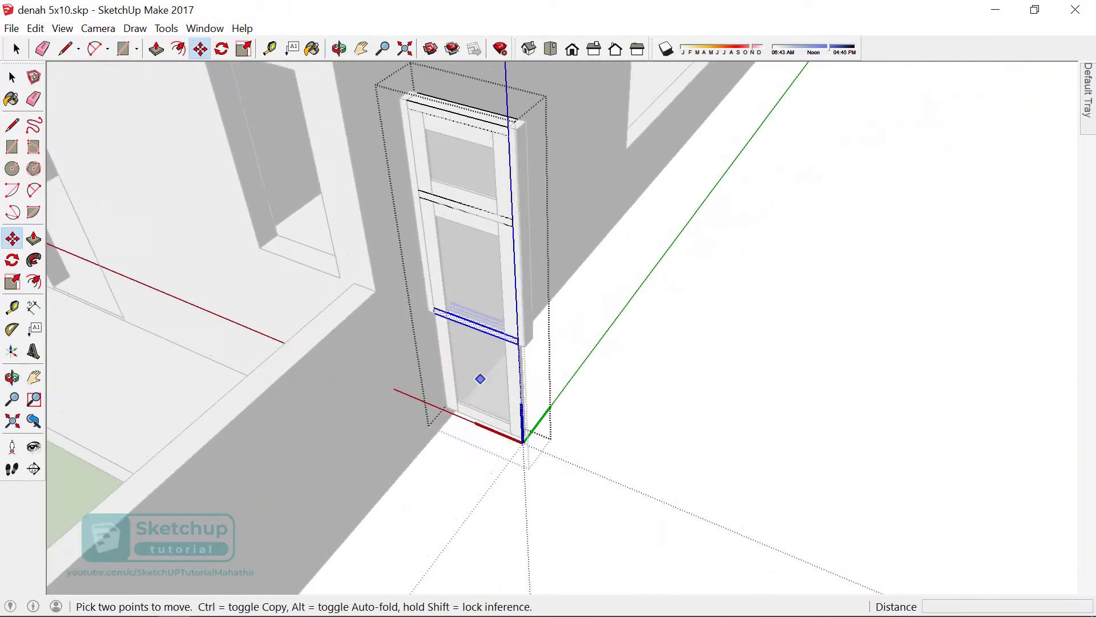
scroll(490, 377, "up", 2)
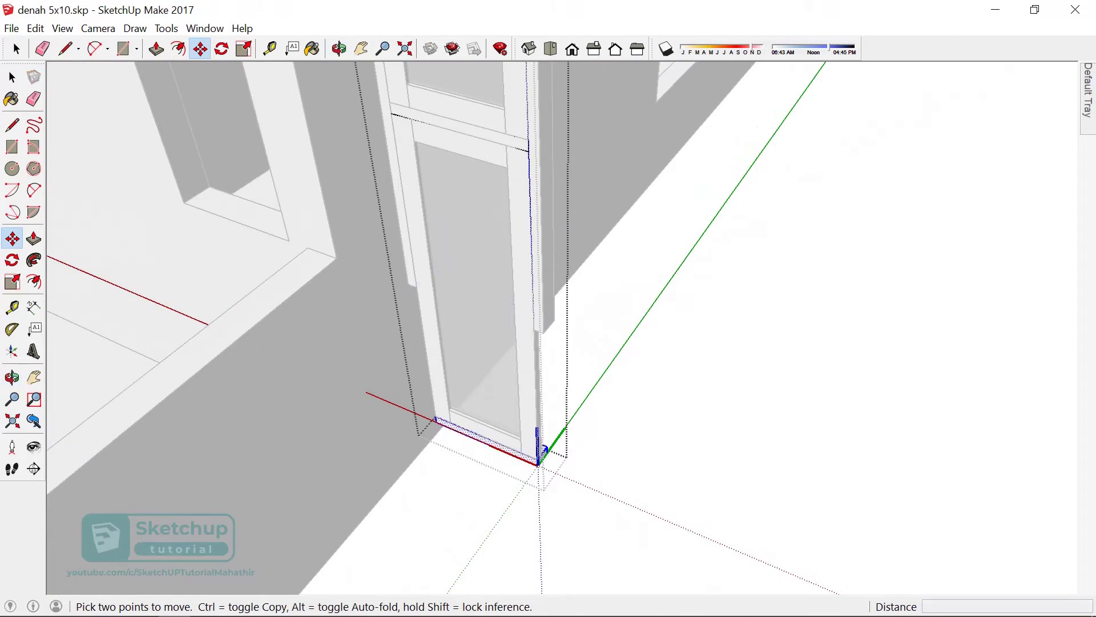
key("space")
- Explode the door component and move its bottom sill up the blue axis to mid-door
left_click(542, 445)
right_click(545, 452)
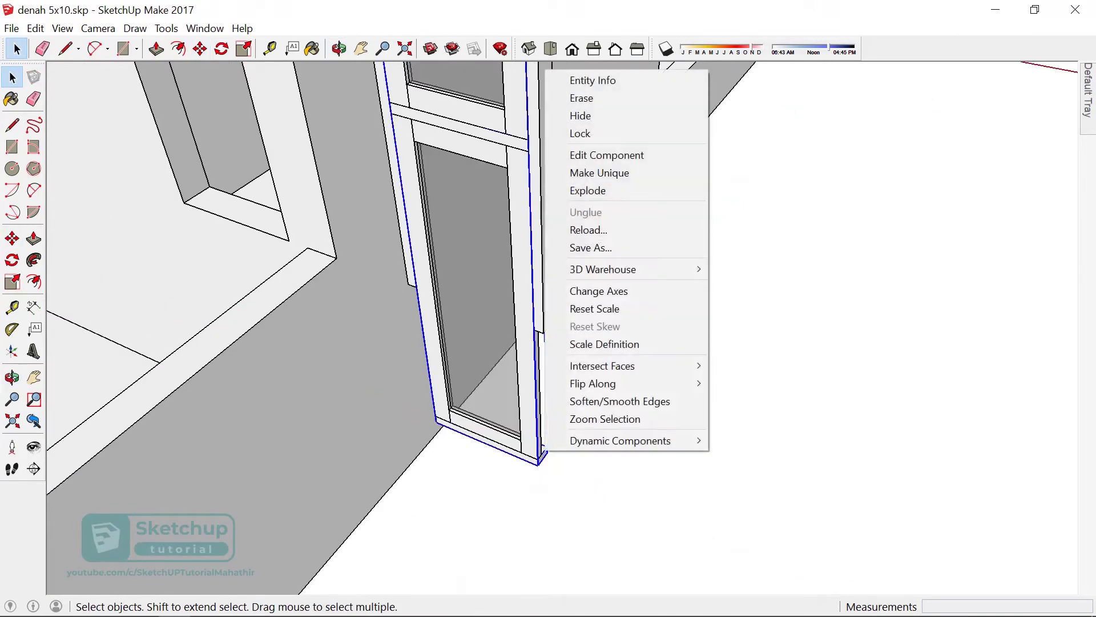
left_click(589, 190)
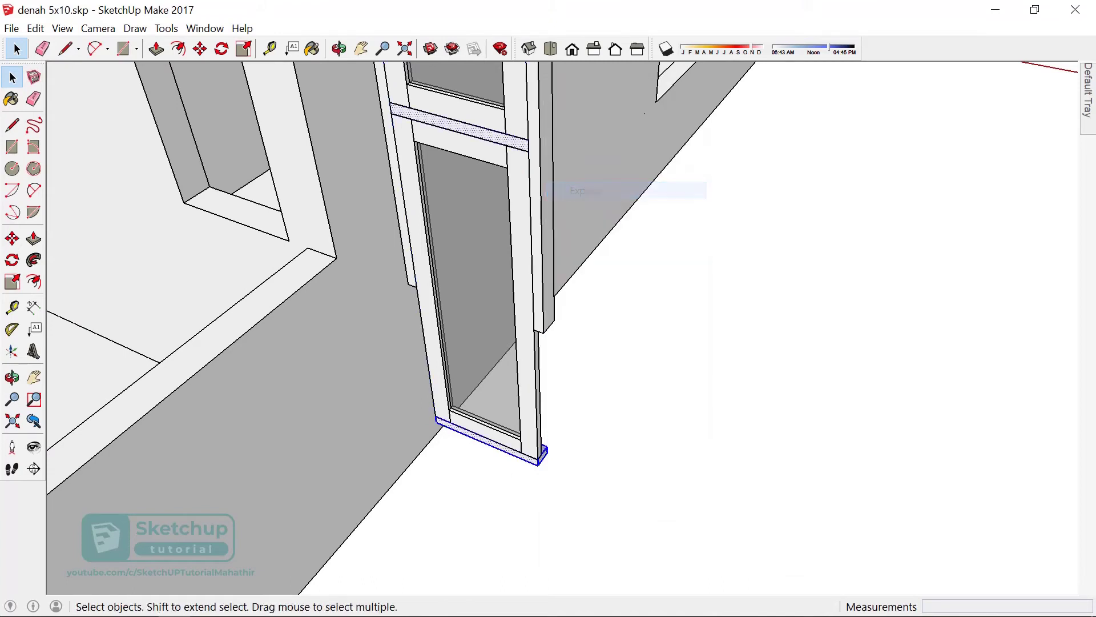
left_click_drag(405, 367, 713, 535)
key("m")
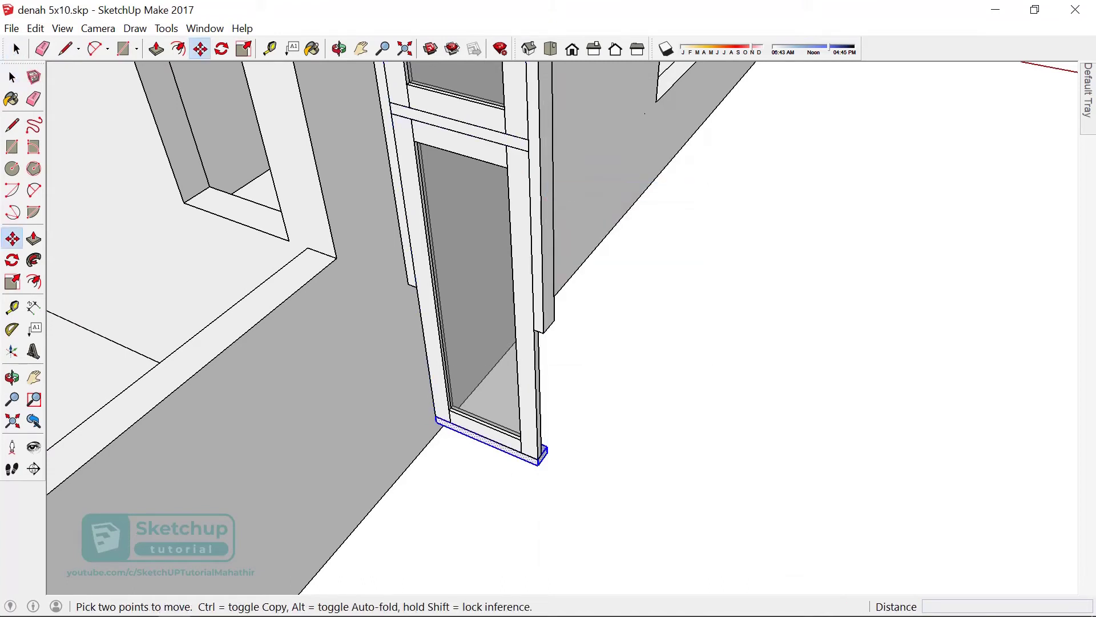
left_click(538, 459)
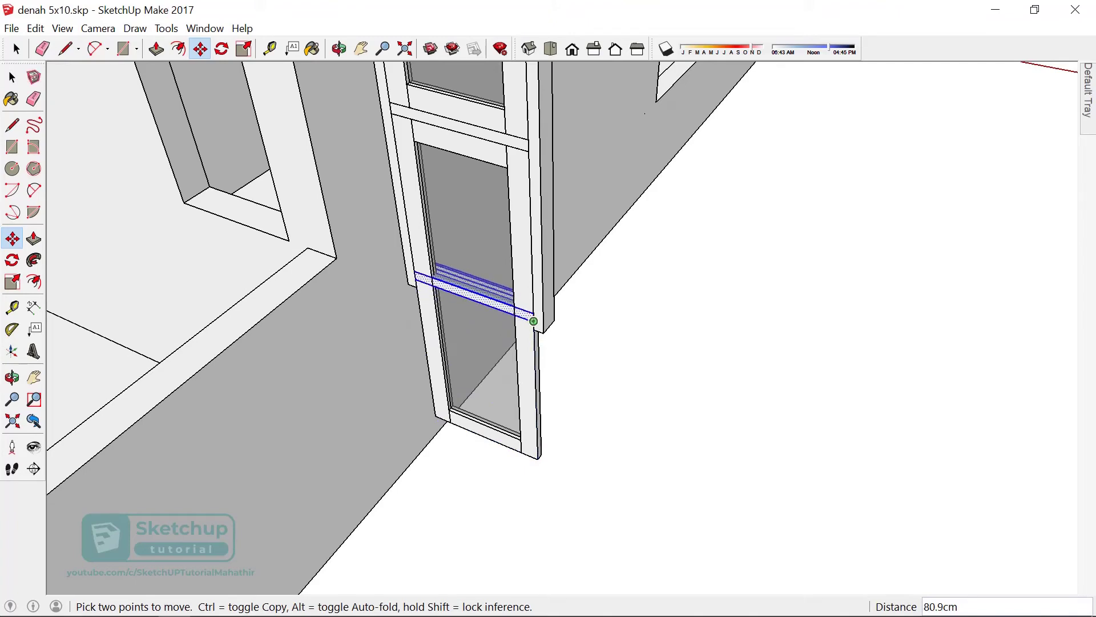
left_click(533, 327)
left_click(506, 319)
key("space")
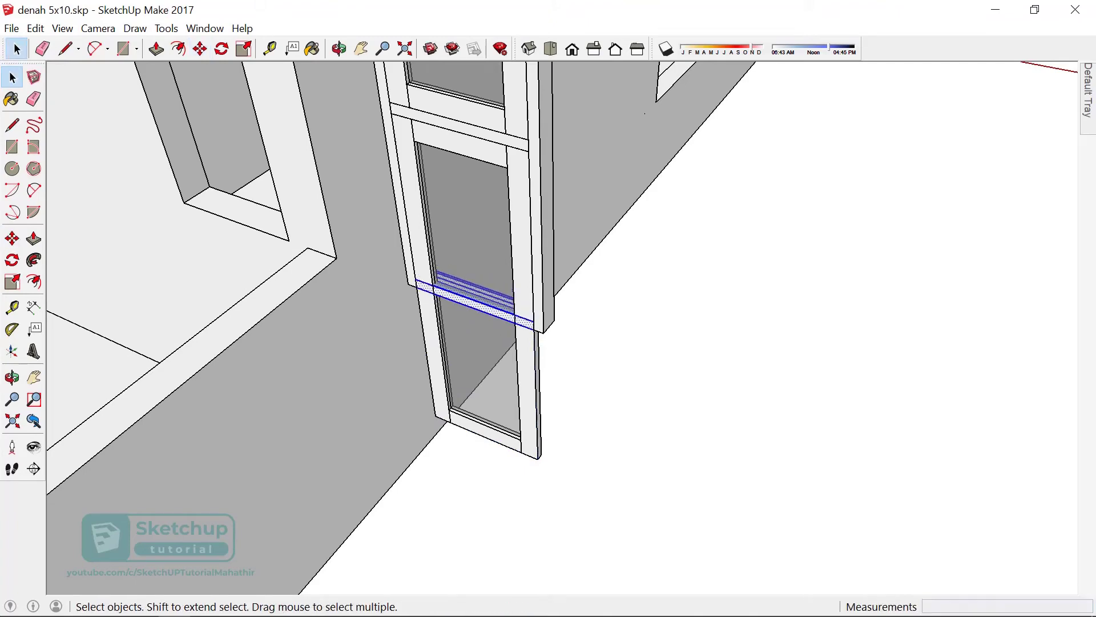
scroll(583, 399, "down", 3)
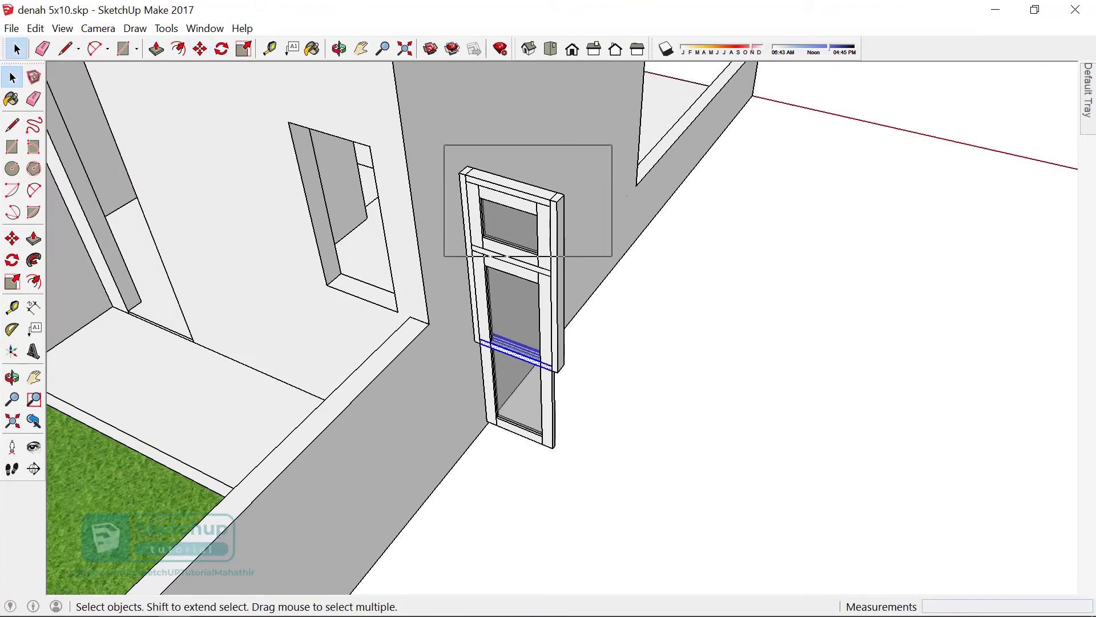
- Make the door's top frame piece and middle transom rail into a component
left_click_drag(559, 225, 612, 258)
left_click_drag(441, 215, 633, 299, "shift")
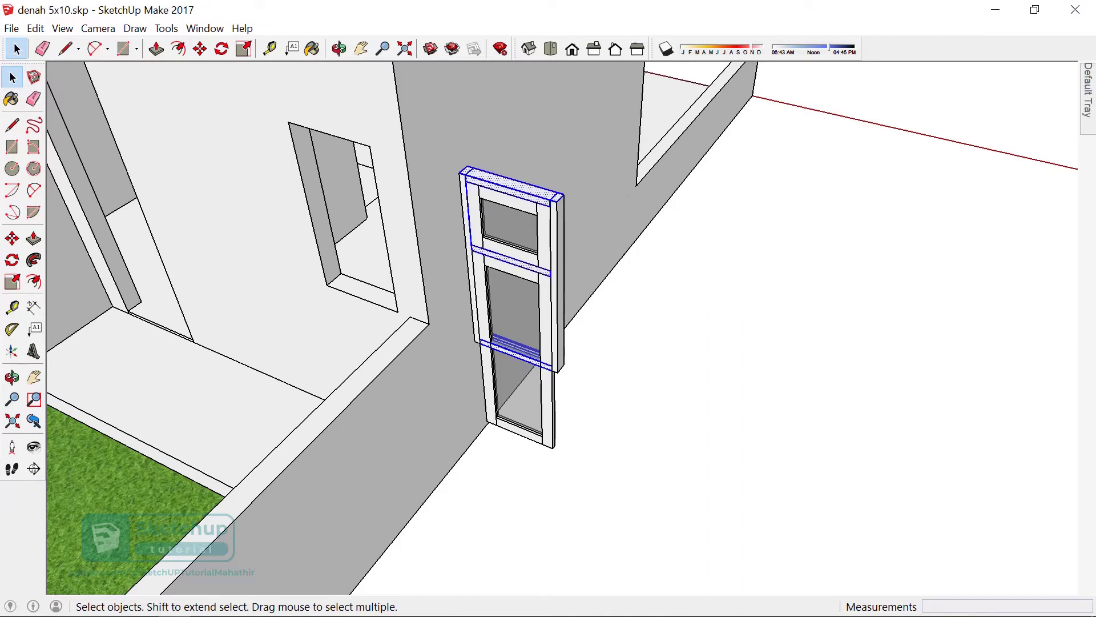
right_click(534, 190)
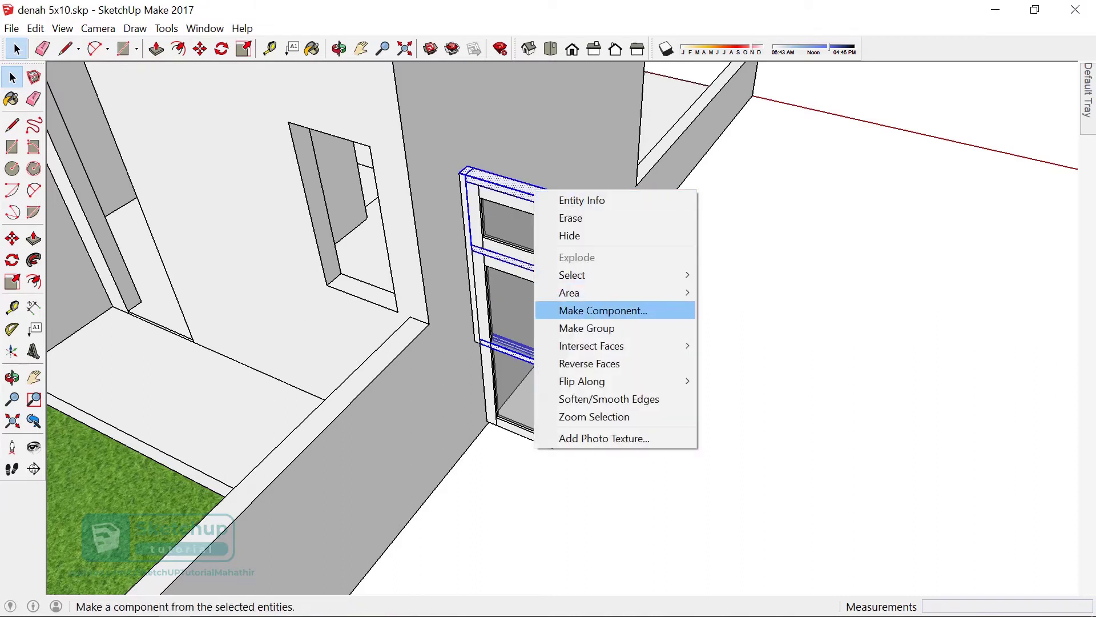
left_click(603, 310)
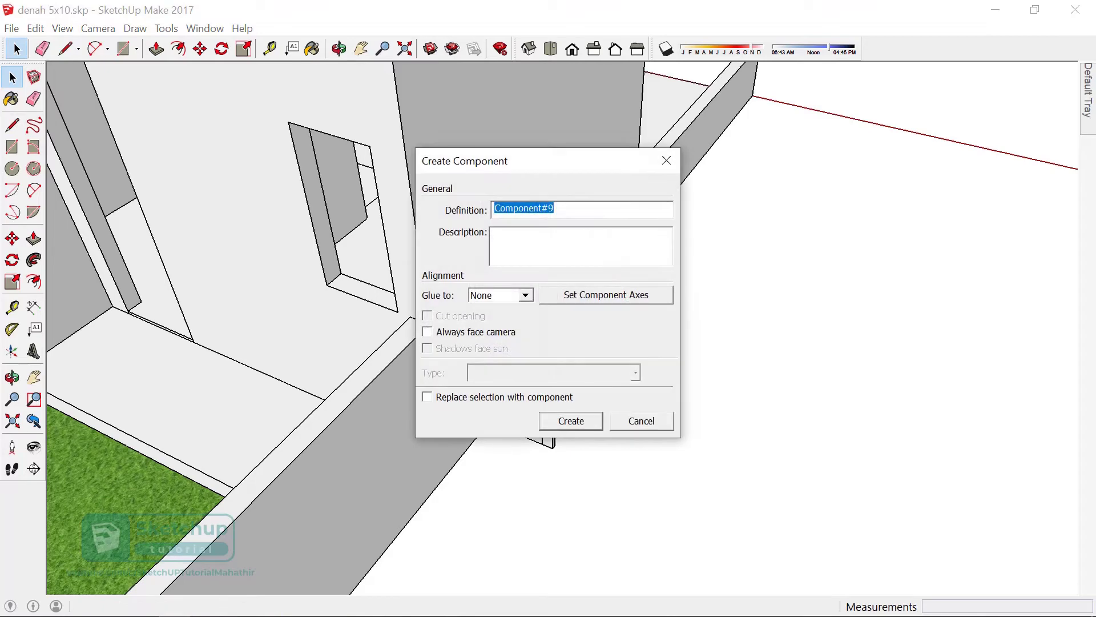
left_click(567, 421)
- Orbit around the door and select the lower door leaf
scroll(484, 264, "up", 2)
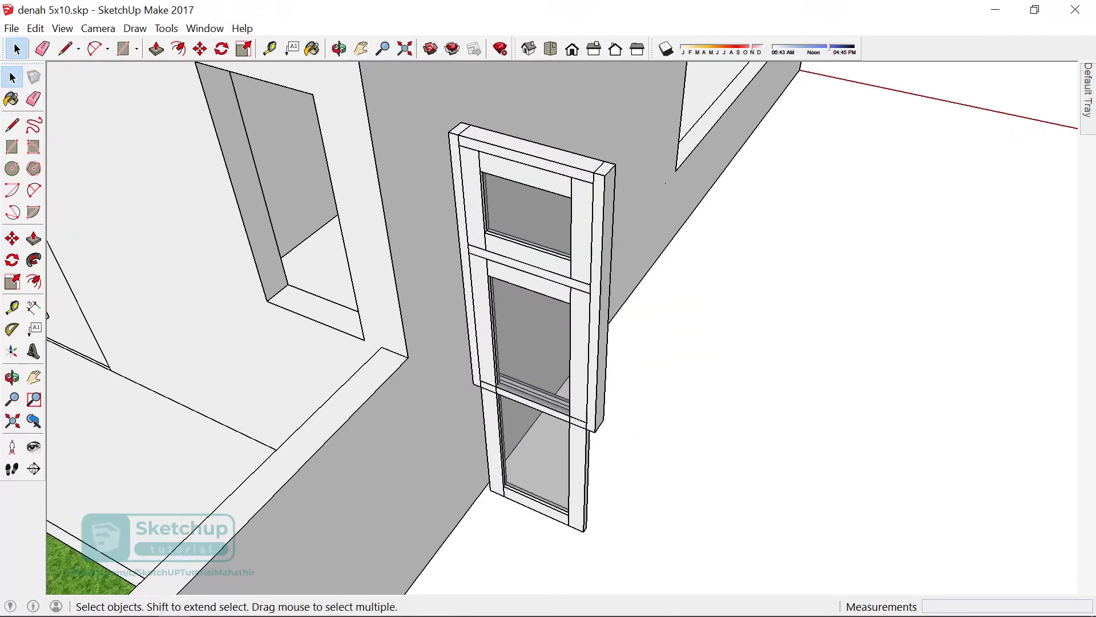
middle_click_drag(399, 343, 514, 354)
left_click(526, 394)
scroll(531, 377, "up", 2)
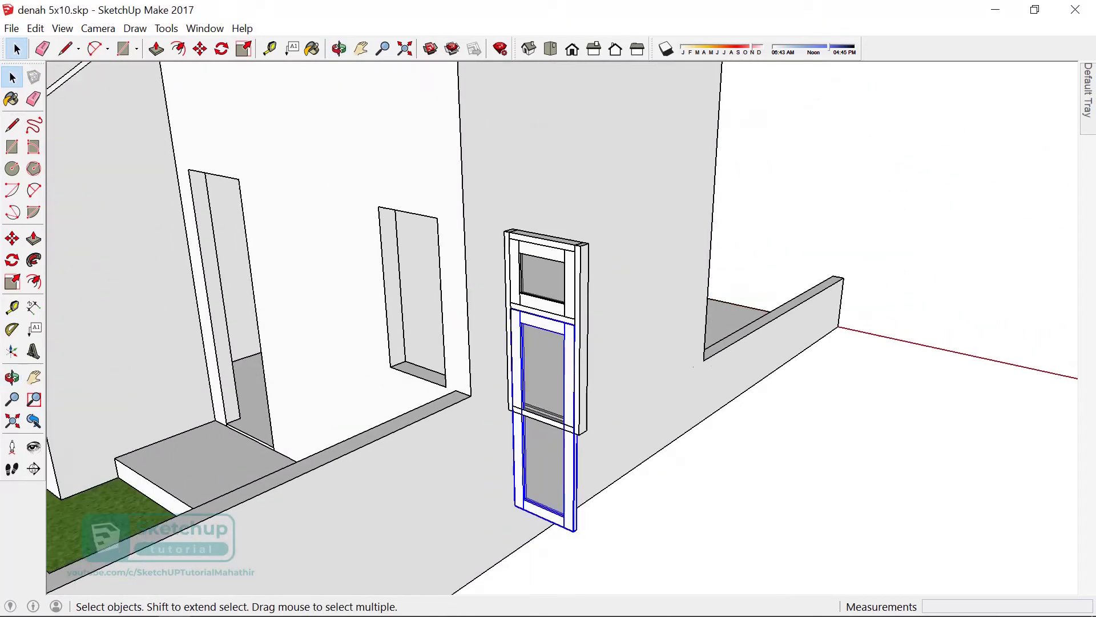
scroll(559, 480, "up", 2)
scroll(571, 343, "down", 2)
scroll(554, 285, "up", 2)
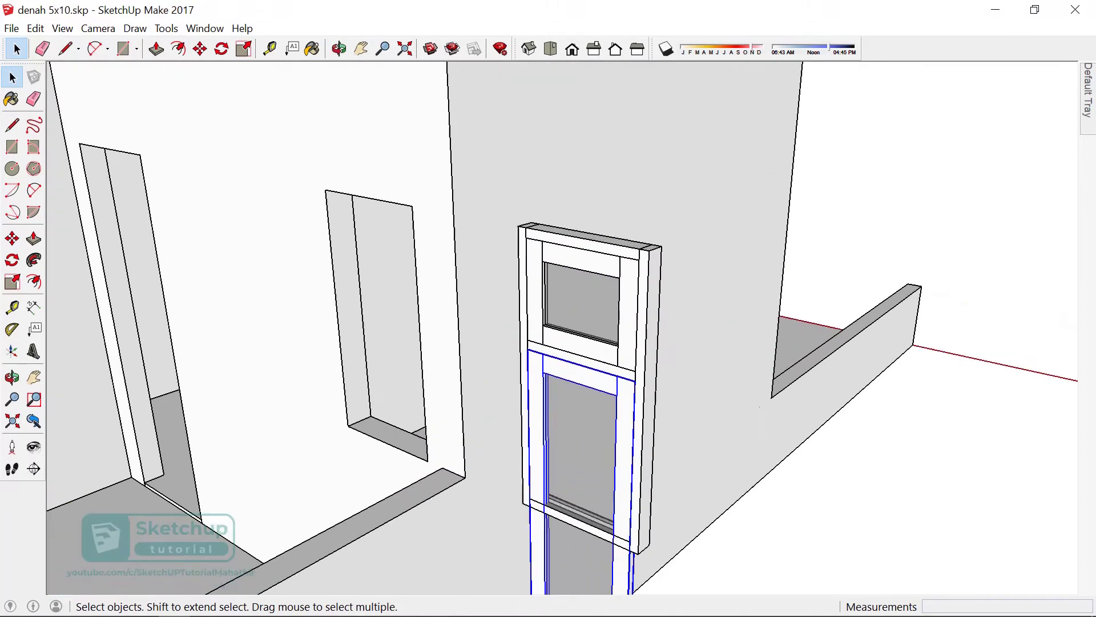
scroll(554, 285, "up", 2)
scroll(554, 285, "up", 2)
- Test-select the transom bar, upper transom window and whole connected door frame
left_click(565, 366)
left_click(563, 246)
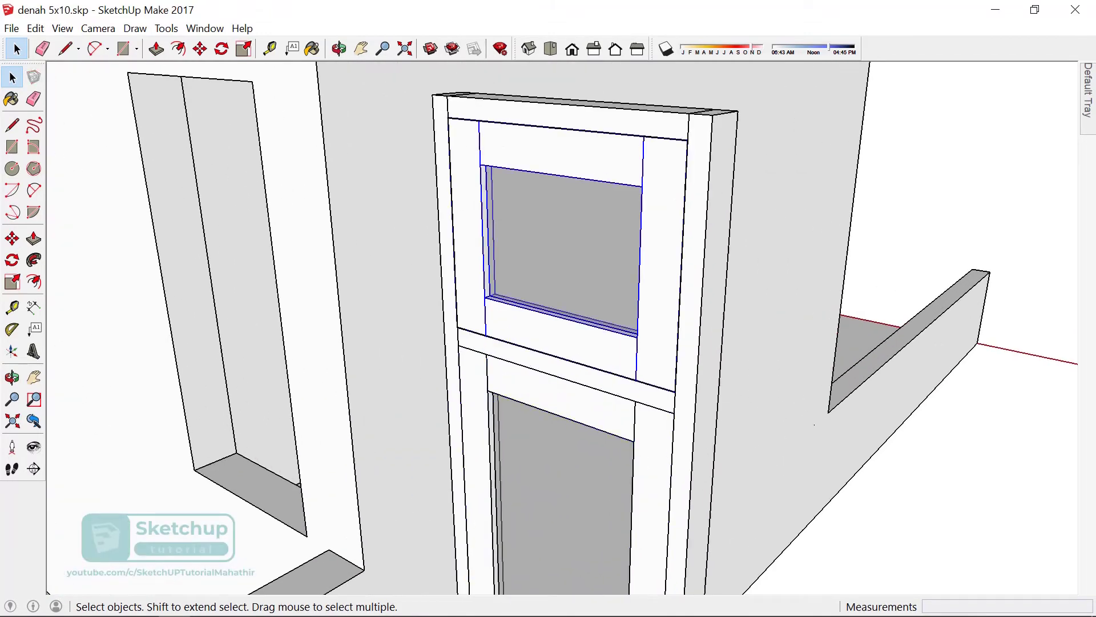
triple_click(566, 366)
scroll(651, 389, "down", 3)
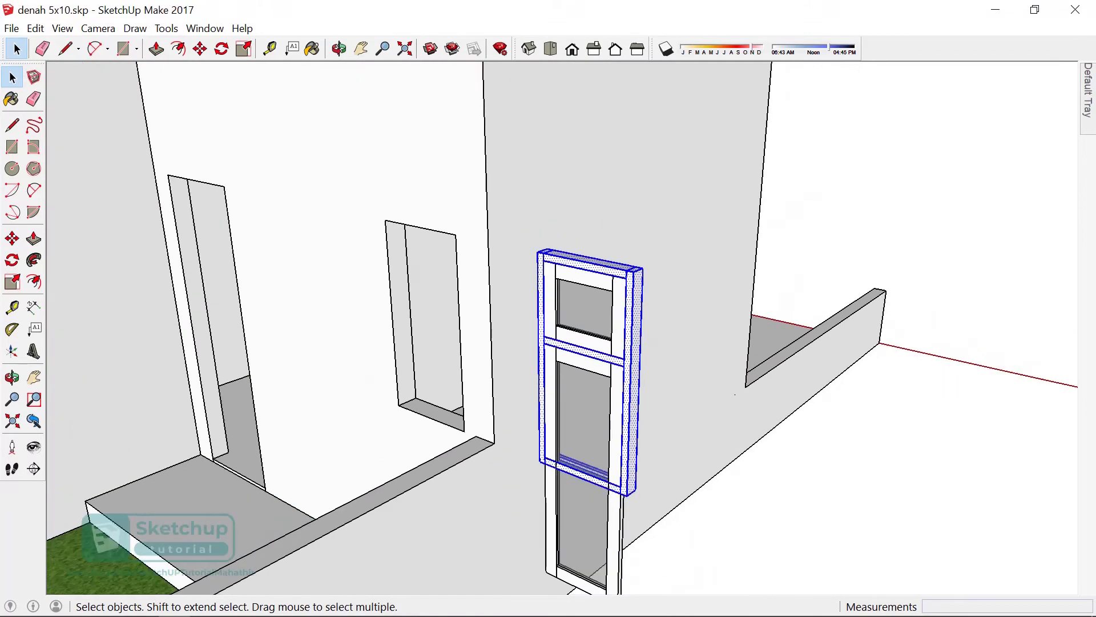
scroll(611, 351, "up", 3)
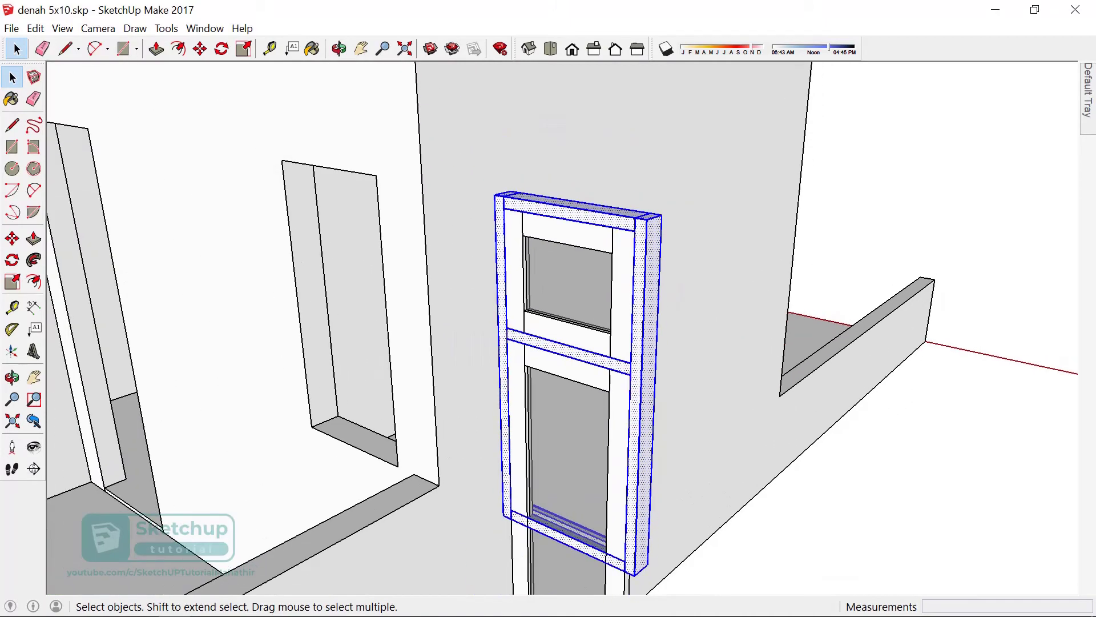
left_click(568, 280)
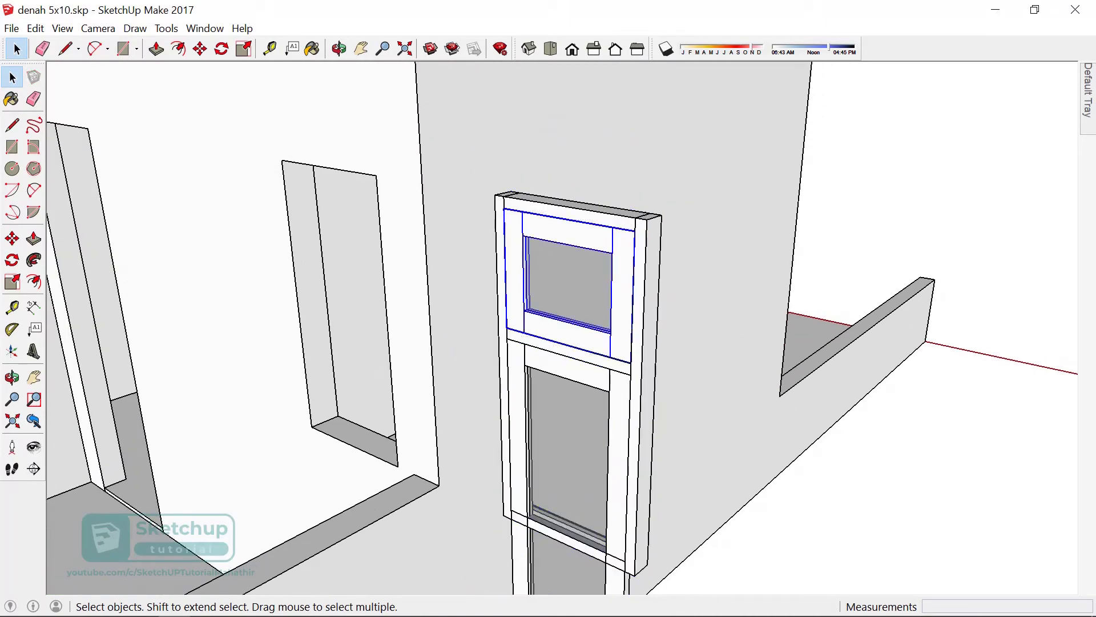
- Make the entire outer door frame a component named Component#10
triple_click(640, 285)
right_click(643, 115)
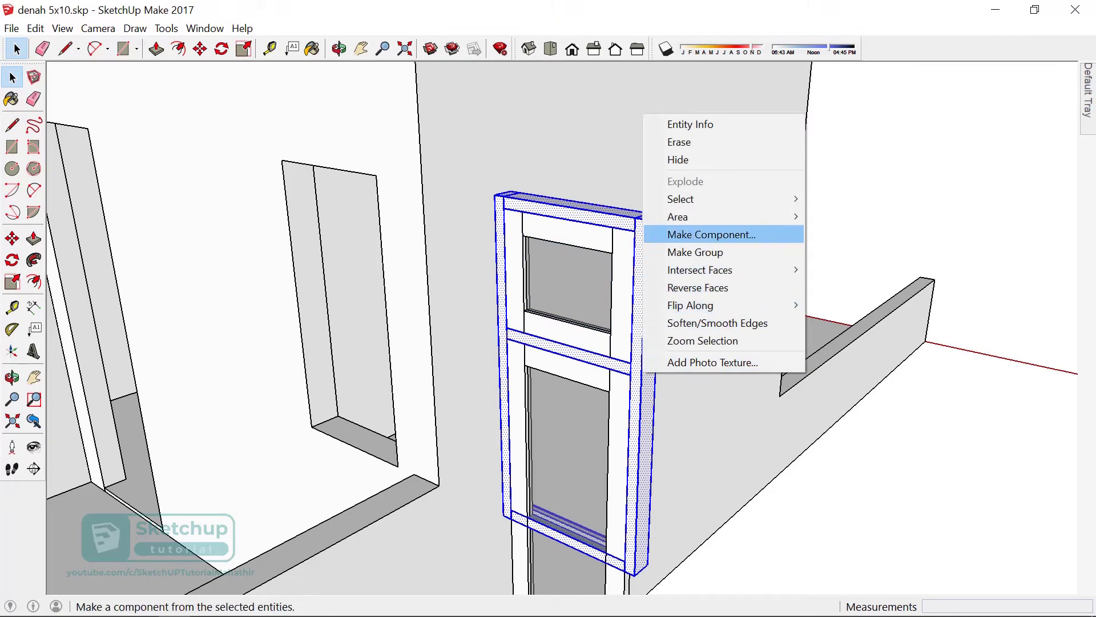
left_click(711, 234)
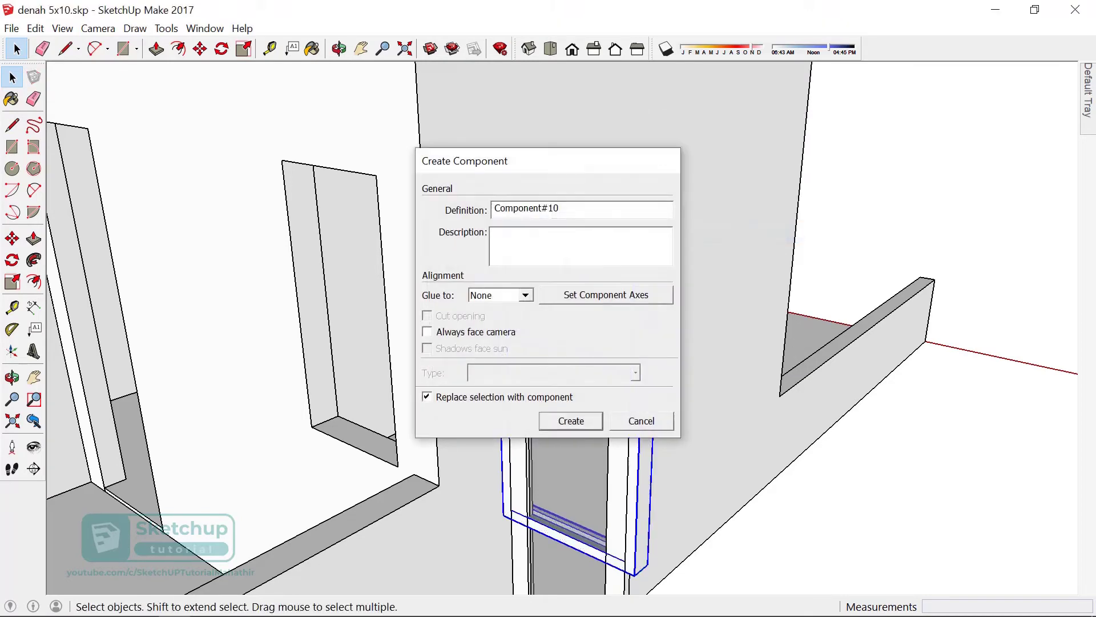
key("Return")
scroll(548, 343, "up", 3)
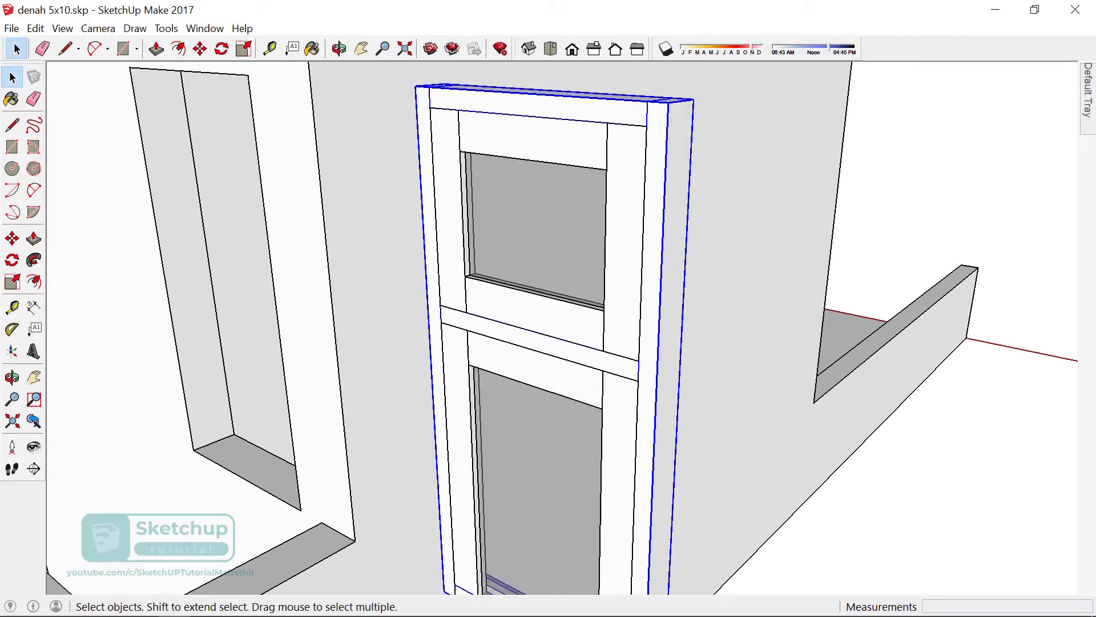
left_click(625, 228)
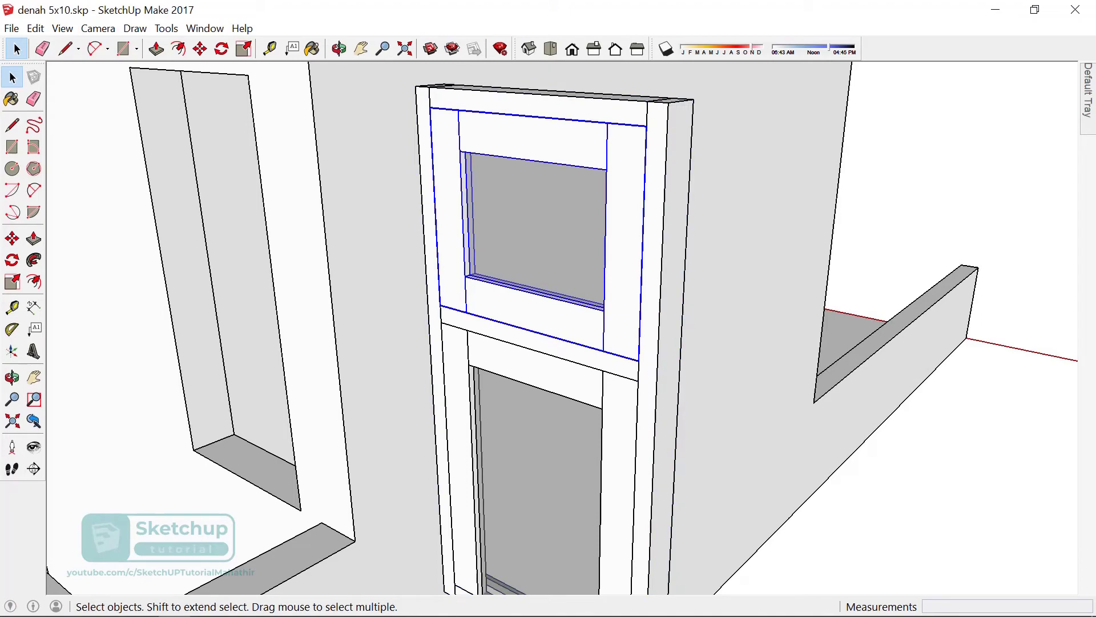
- Measure from the door's top edge midpoint with the Tape Measure tool
key("t")
left_click(528, 115)
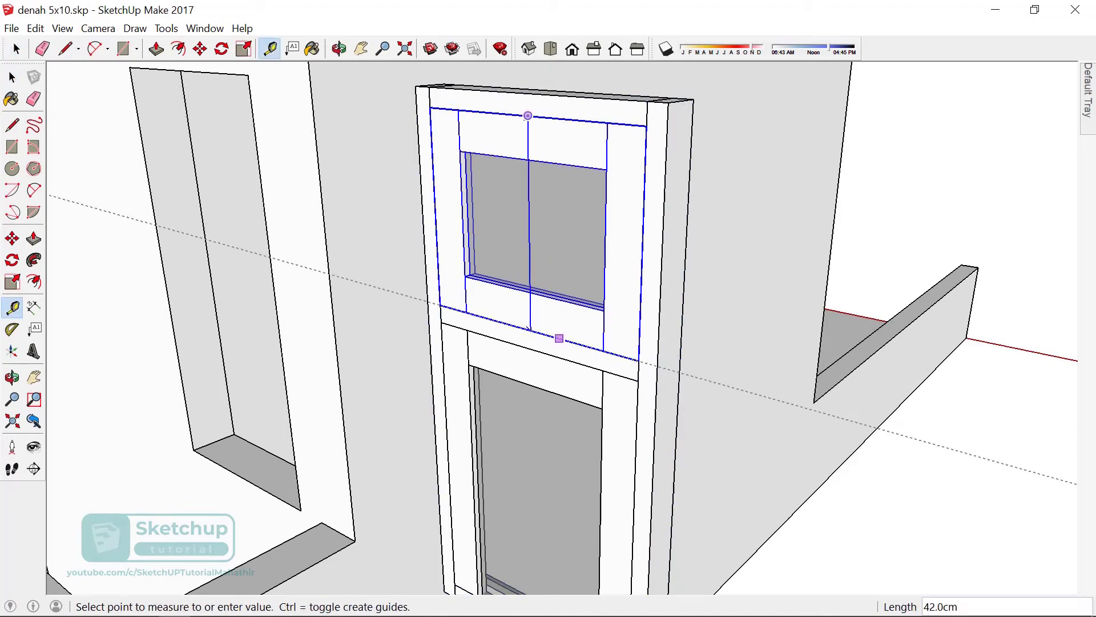
scroll(559, 338, "down", 3)
middle_click_drag(559, 338, 546, 354)
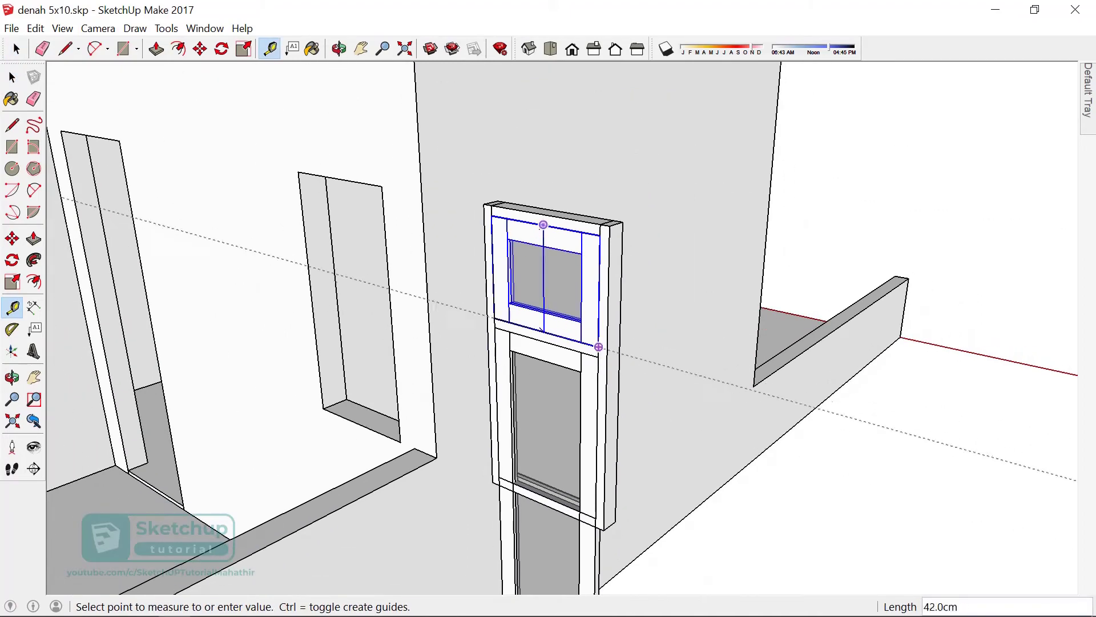
key("space")
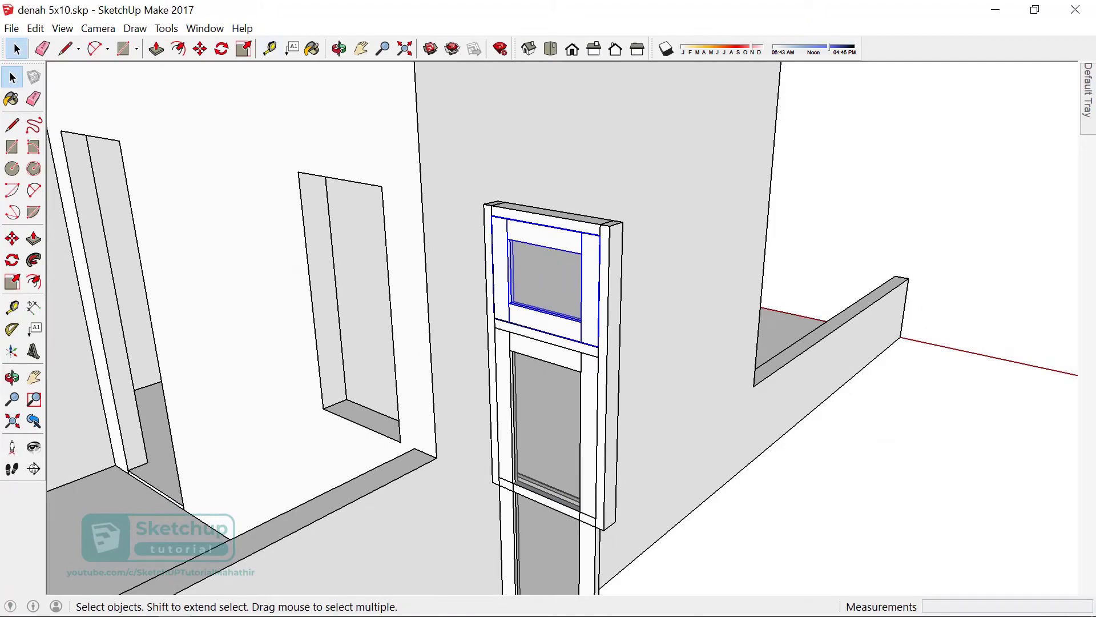
- Open the window component for editing to inspect the sill pieces, then close it
middle_click_drag(548, 274, 531, 268)
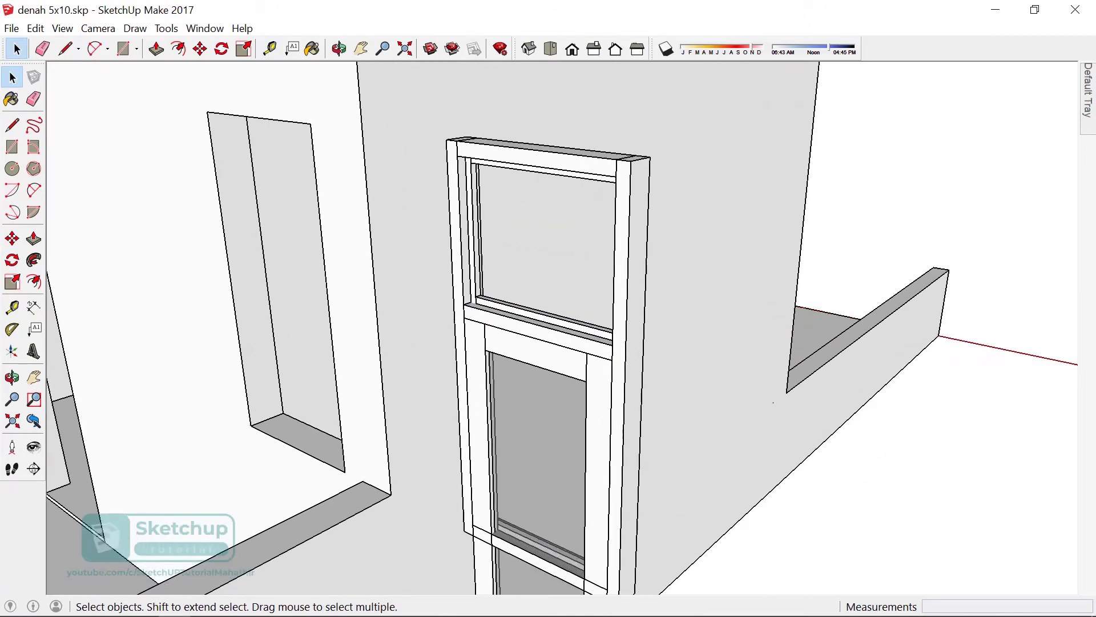
double_click(542, 245)
middle_click_drag(549, 308, 514, 314)
left_click_drag(581, 264, 487, 371)
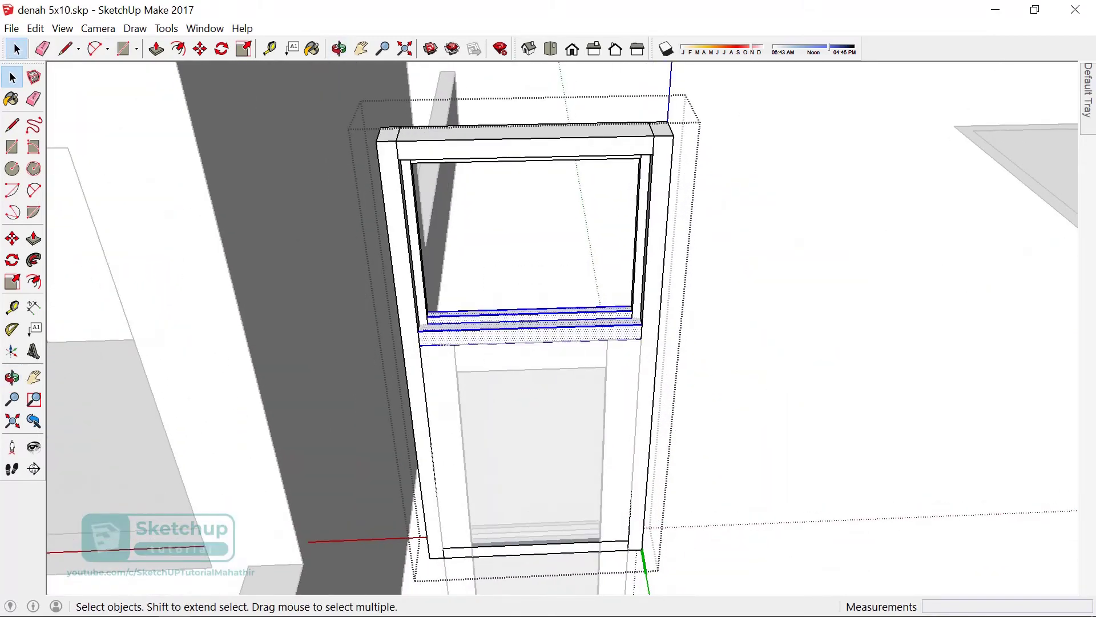
key("Escape")
middle_click_drag(548, 308, 496, 317)
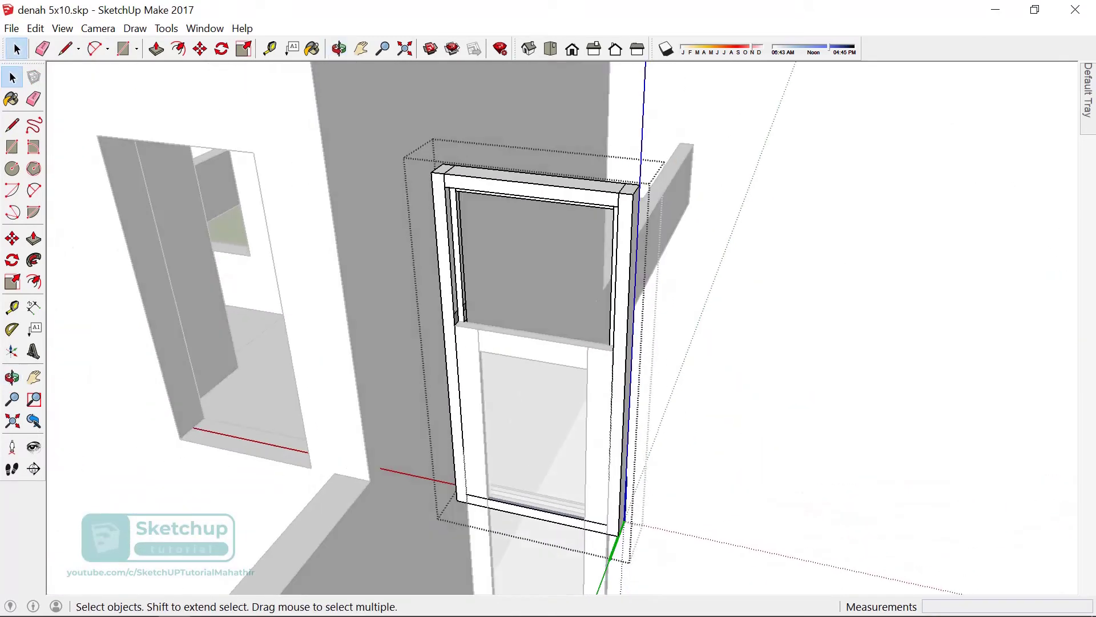
key("Escape")
- Make the lower door frame component copy unique
left_click(466, 411)
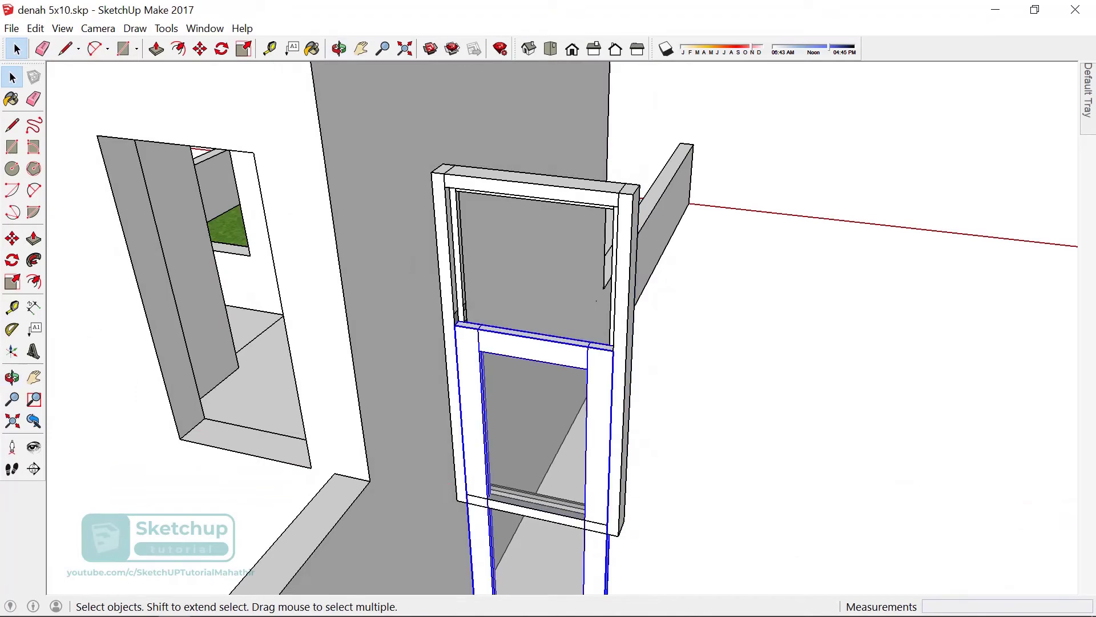
key("m")
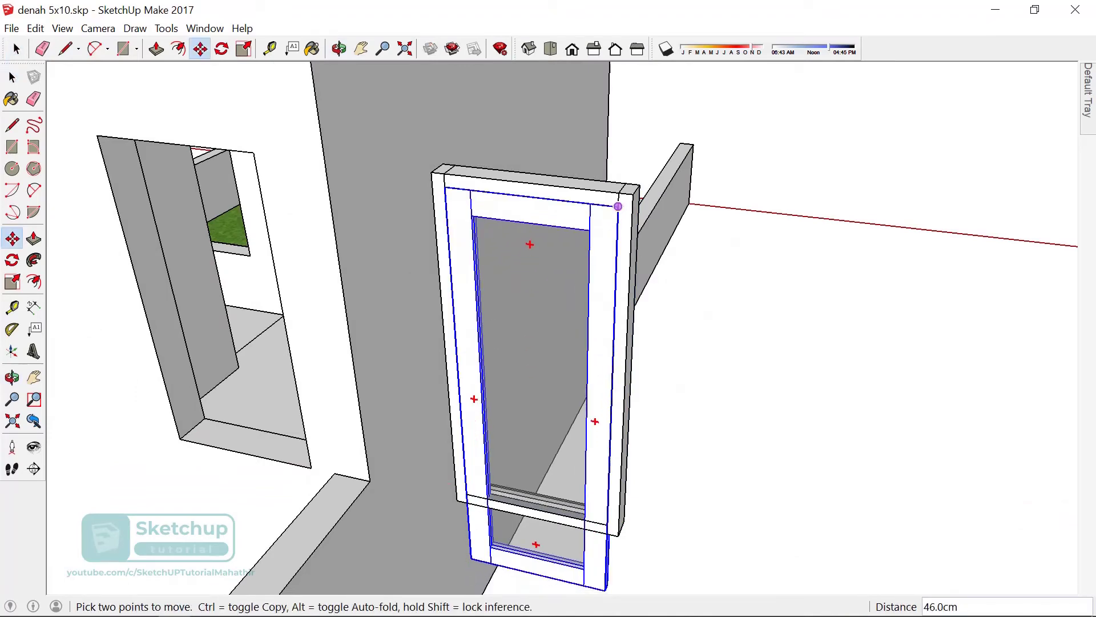
key("Escape")
scroll(605, 490, "up", 3)
right_click(602, 456)
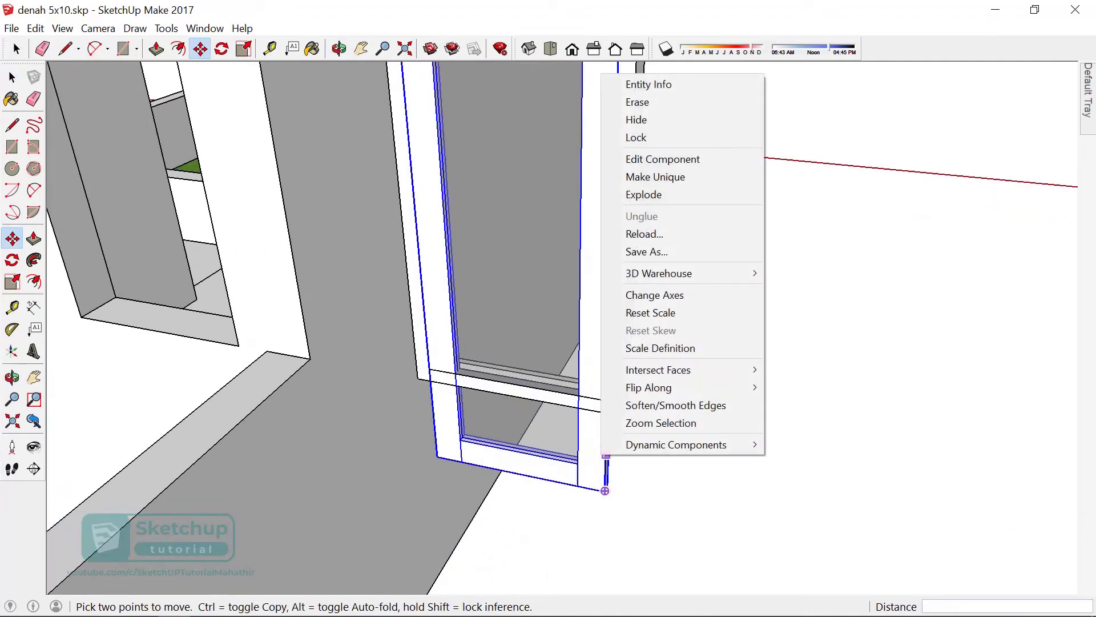
left_click(656, 176)
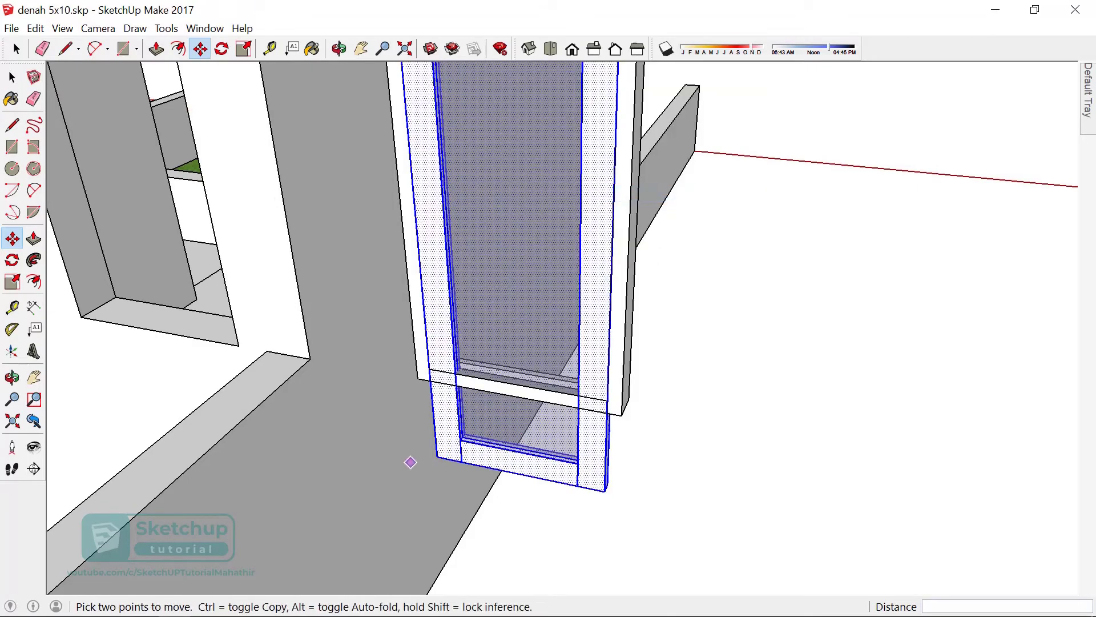
key("space")
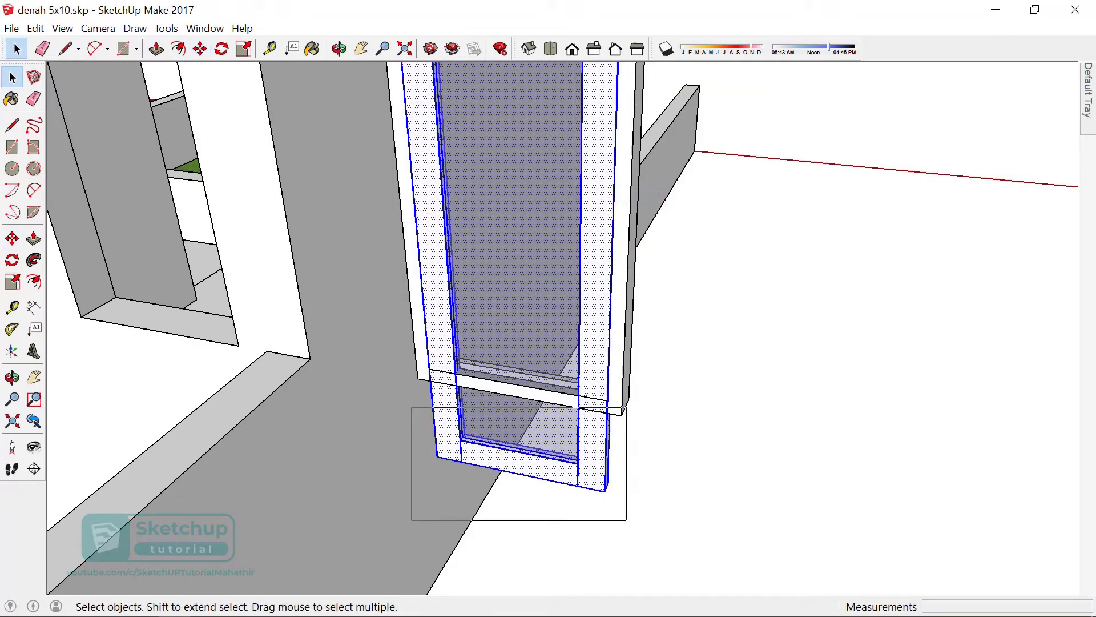
- Move the door frame's bottom piece to a new position
left_click_drag(596, 508, 626, 521)
key("m")
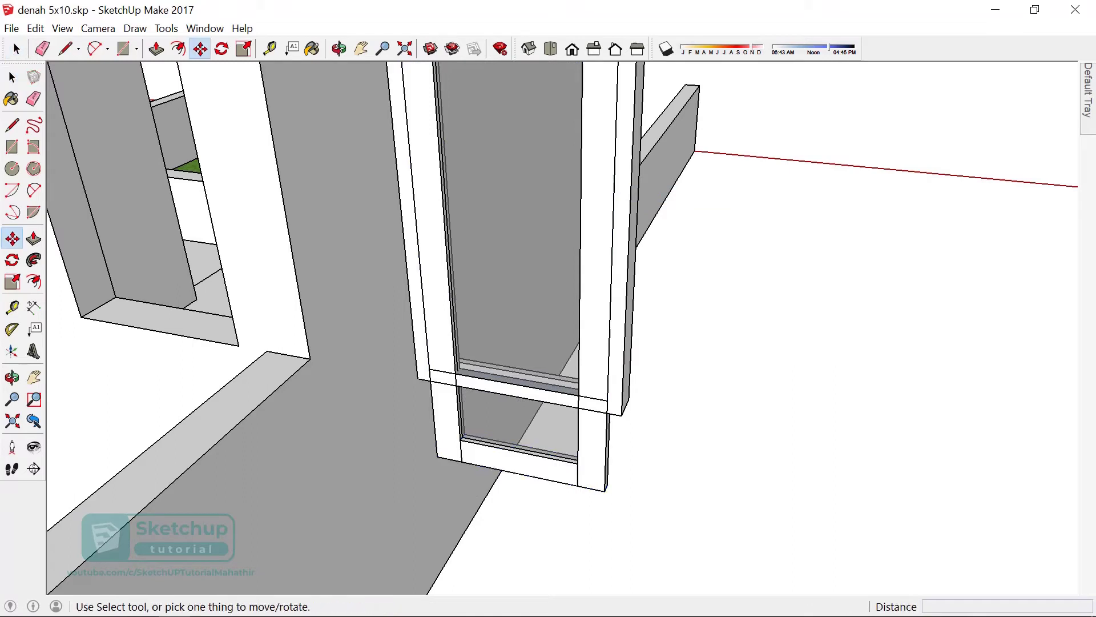
left_click(604, 488)
left_click(604, 489)
key("space")
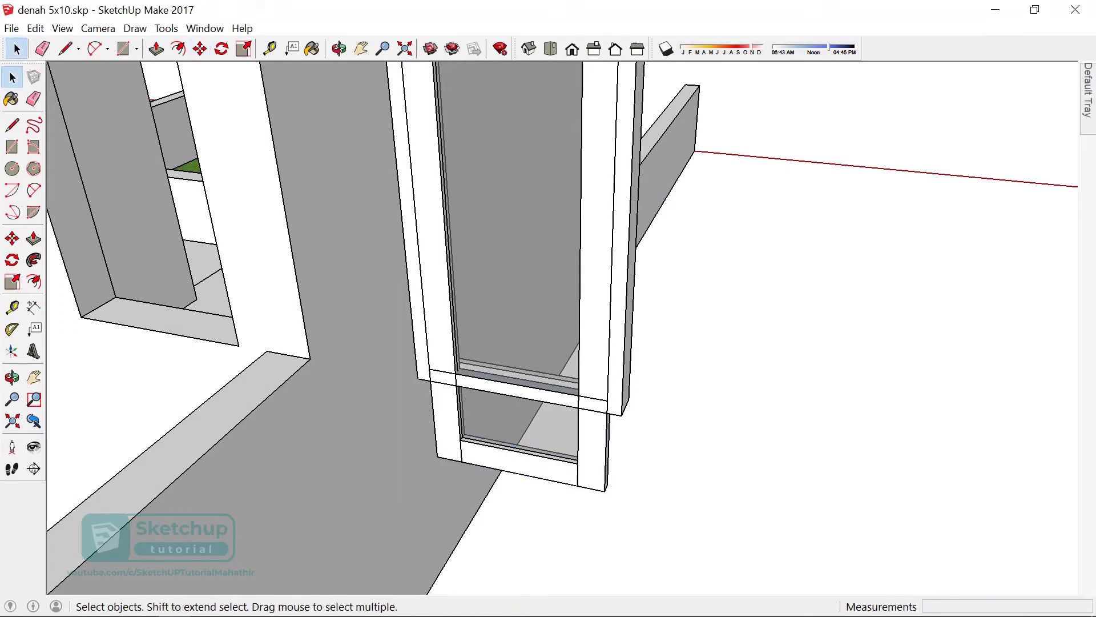
- Raise the door frame's bottom sill about 27 cm inside the frame
left_click_drag(406, 406, 656, 521)
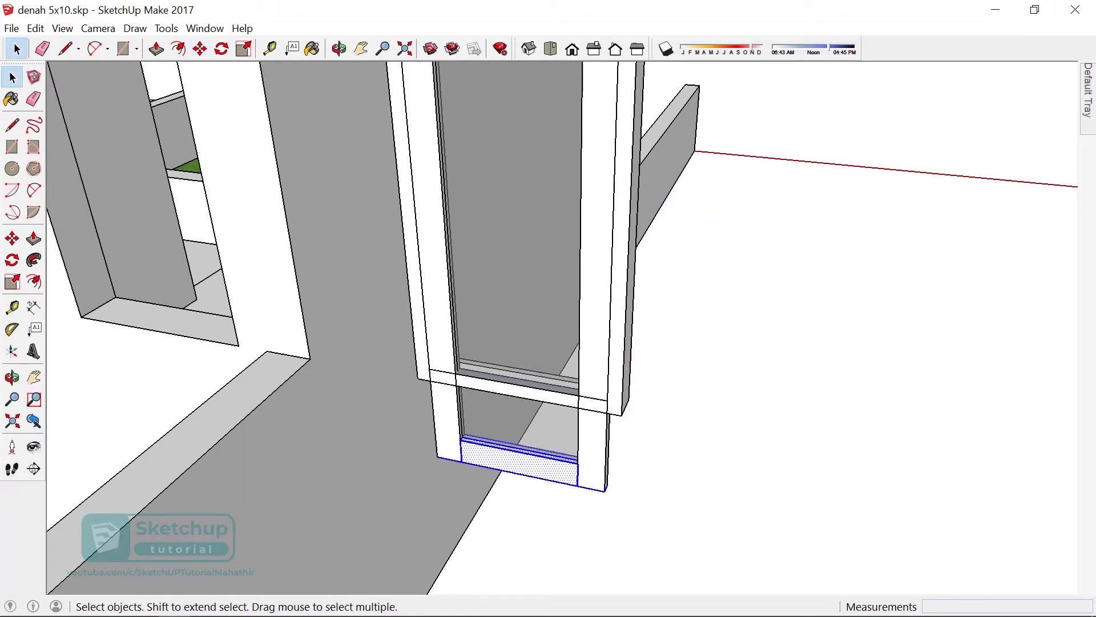
middle_click_drag(548, 320, 662, 308)
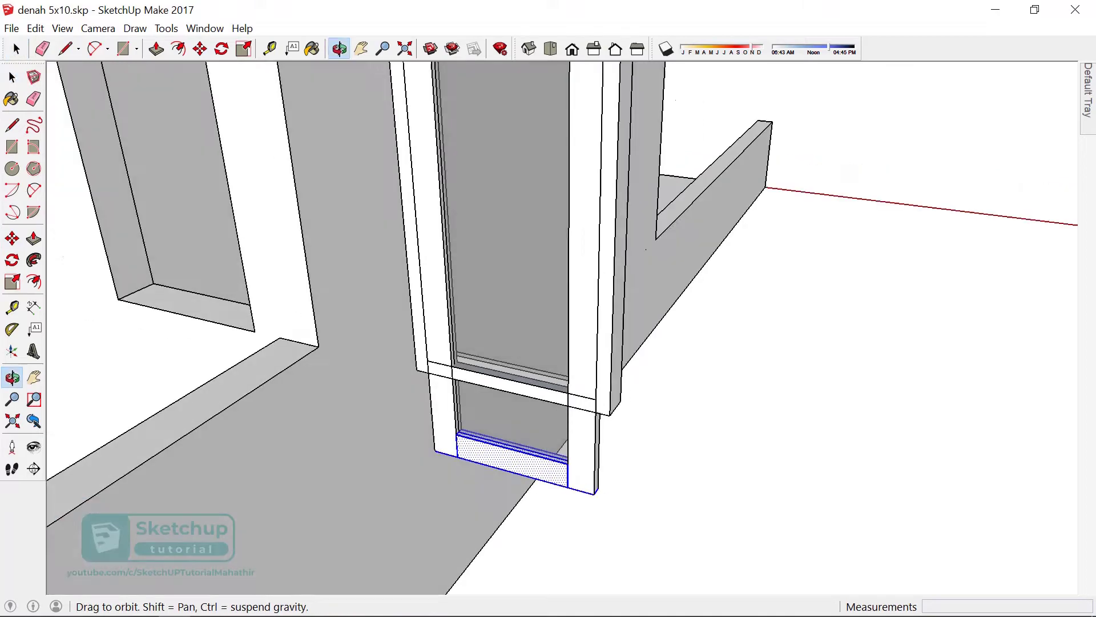
key("m")
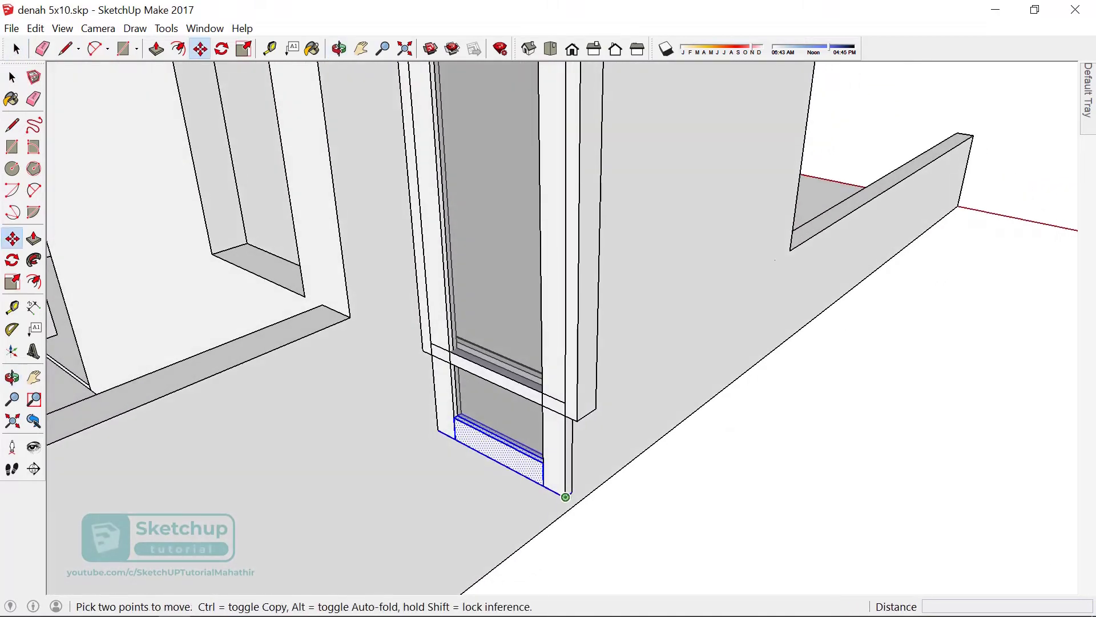
left_click(567, 495)
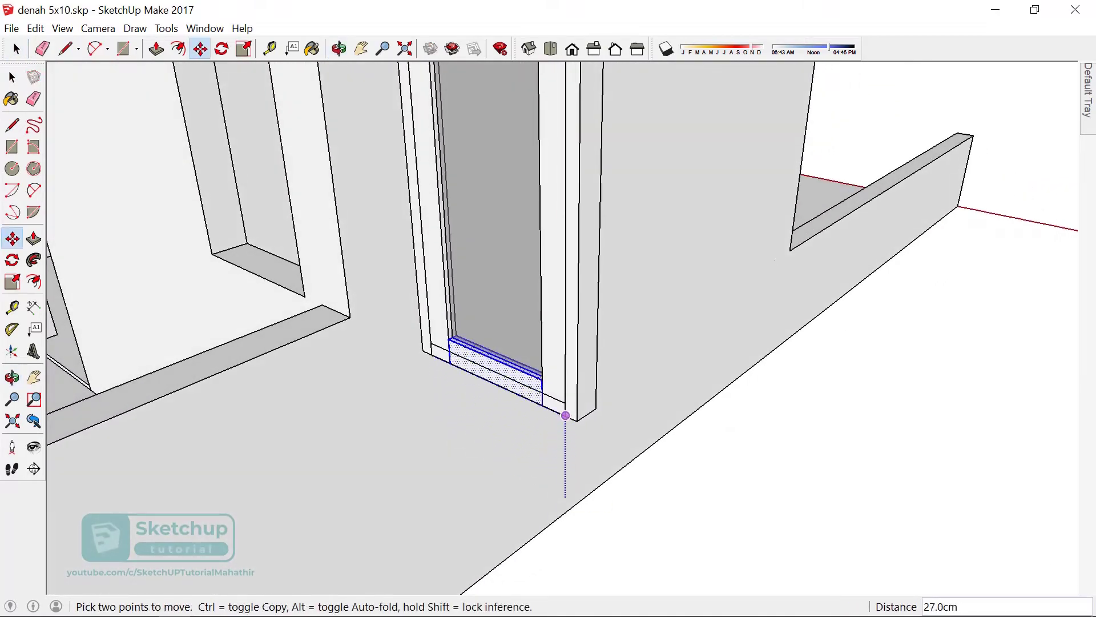
left_click(565, 403)
scroll(592, 475, "down", 4)
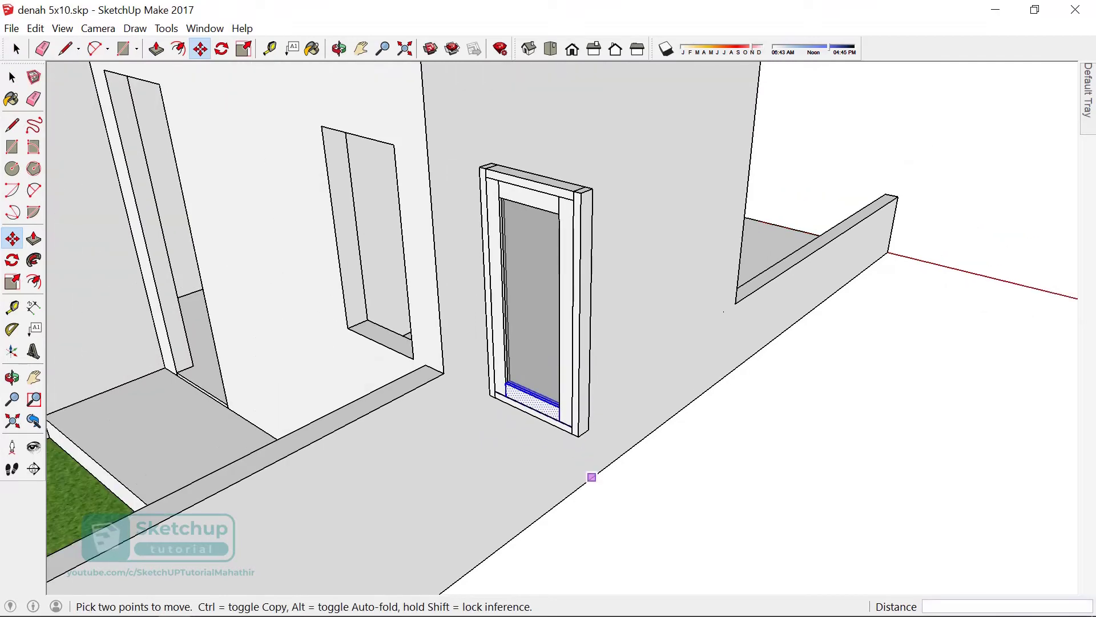
key("space")
- Make the whole door, glass panel and all parts, a single component
left_click(531, 303)
triple_click(531, 303)
right_click(543, 343)
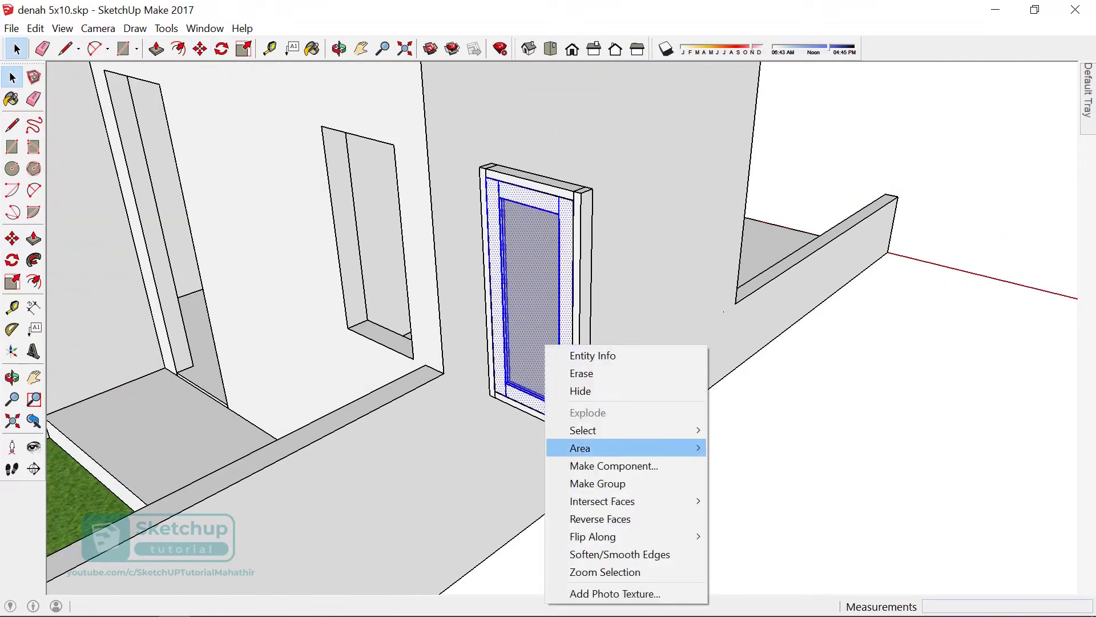
left_click(588, 464)
key("Return")
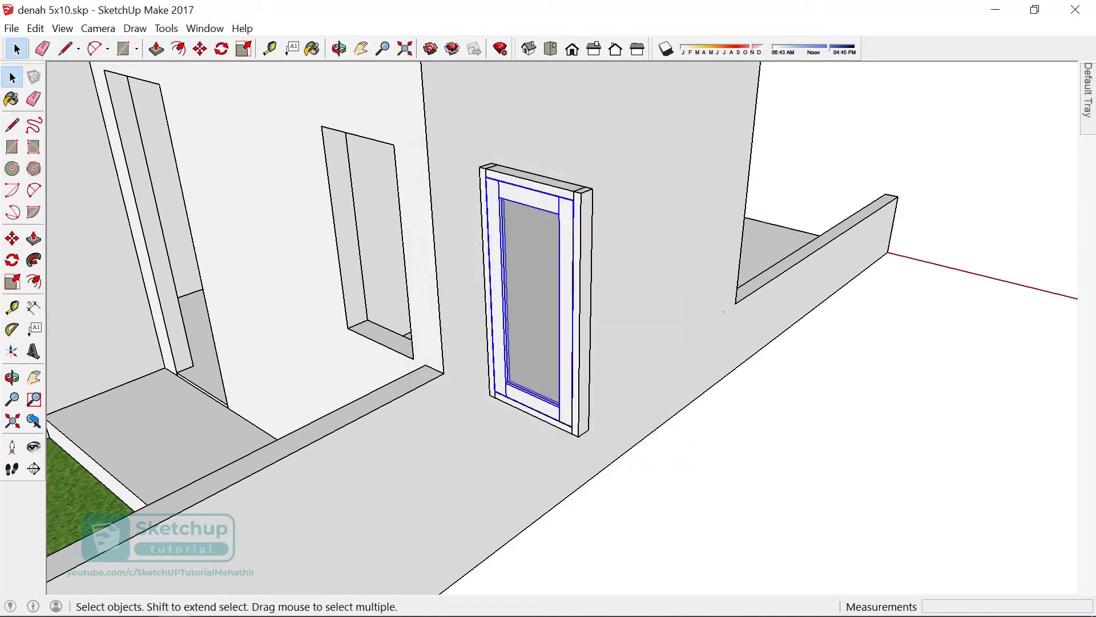
mouse_move(549, 308)
middle_mouse_down()
mouse_move(605, 320)
mouse_move(514, 320)
mouse_move(571, 308)
middle_mouse_up()
- Move the door component from its bottom corner to the wall corner
scroll(548, 308, "down", 5)
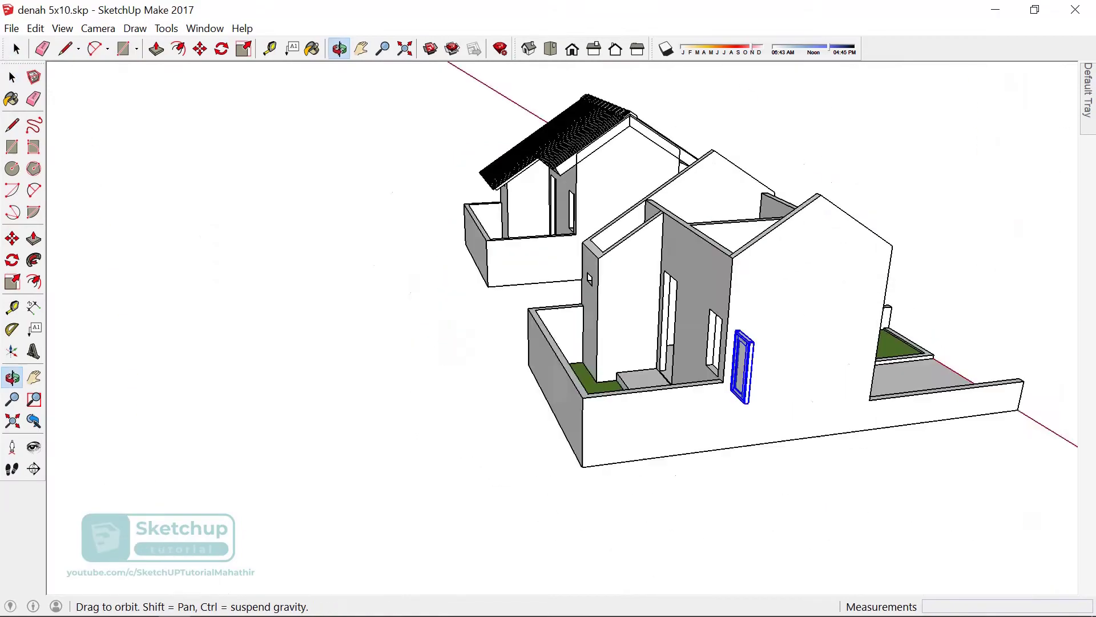
scroll(743, 371, "up", 3)
scroll(743, 371, "up", 3)
scroll(743, 372, "up", 3)
key("m")
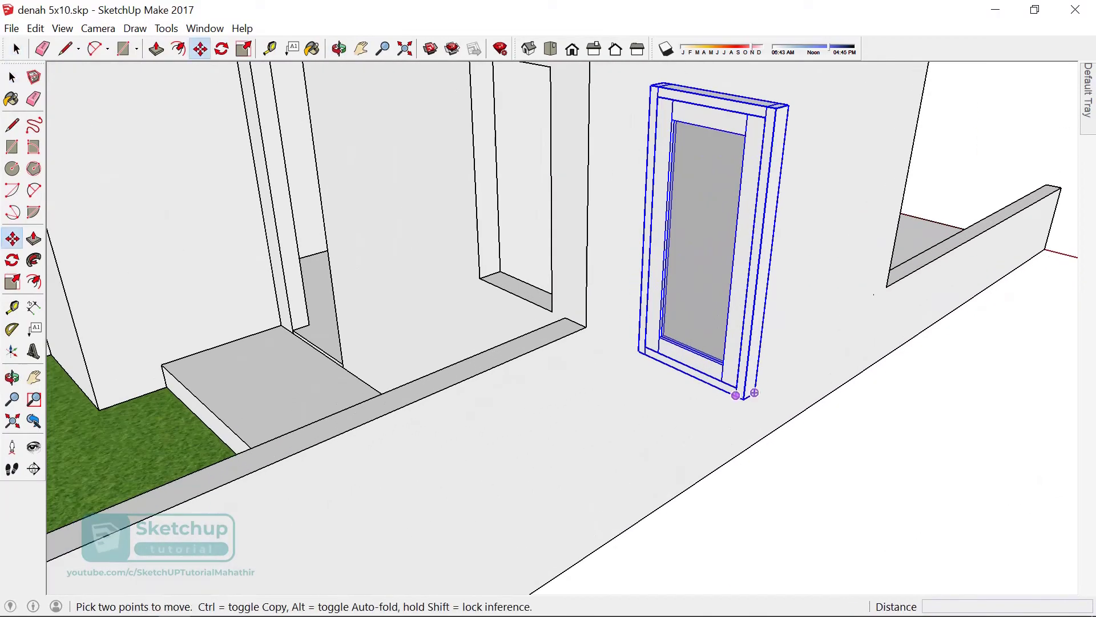
left_click(743, 398)
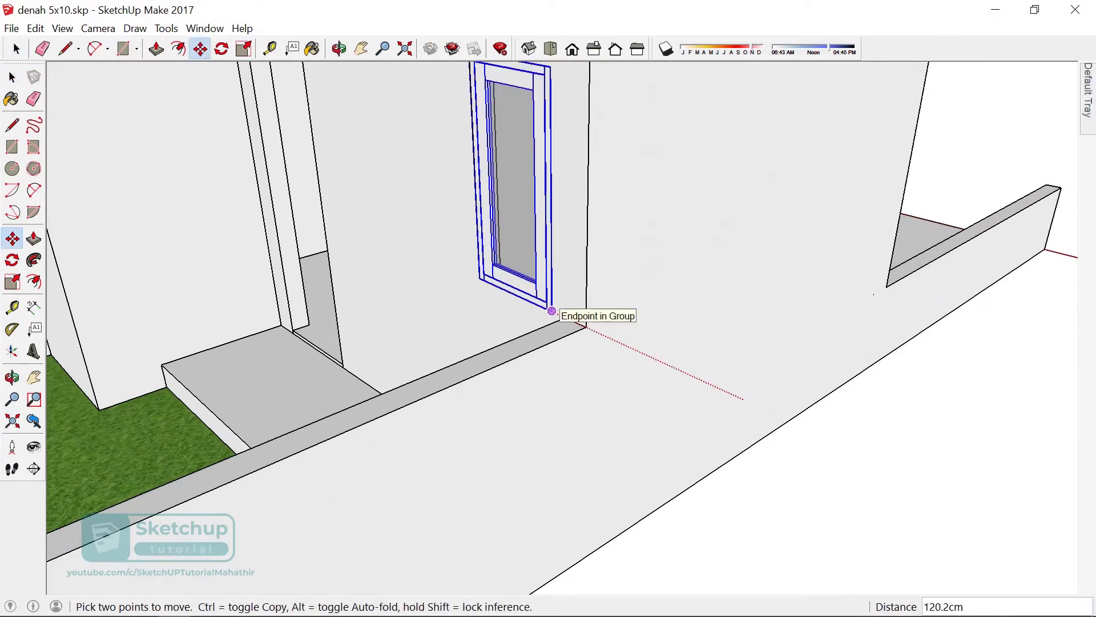
left_click(559, 309)
scroll(556, 392, "down", 1)
scroll(557, 393, "down", 5)
key("space")
- Orbit toward the house front and select the transom window on the front wall
key("ctrl+t")
mouse_move(548, 308)
middle_mouse_down()
mouse_move(571, 320)
mouse_move(561, 233)
middle_mouse_up()
scroll(518, 249, "up", 2)
scroll(518, 249, "up", 2)
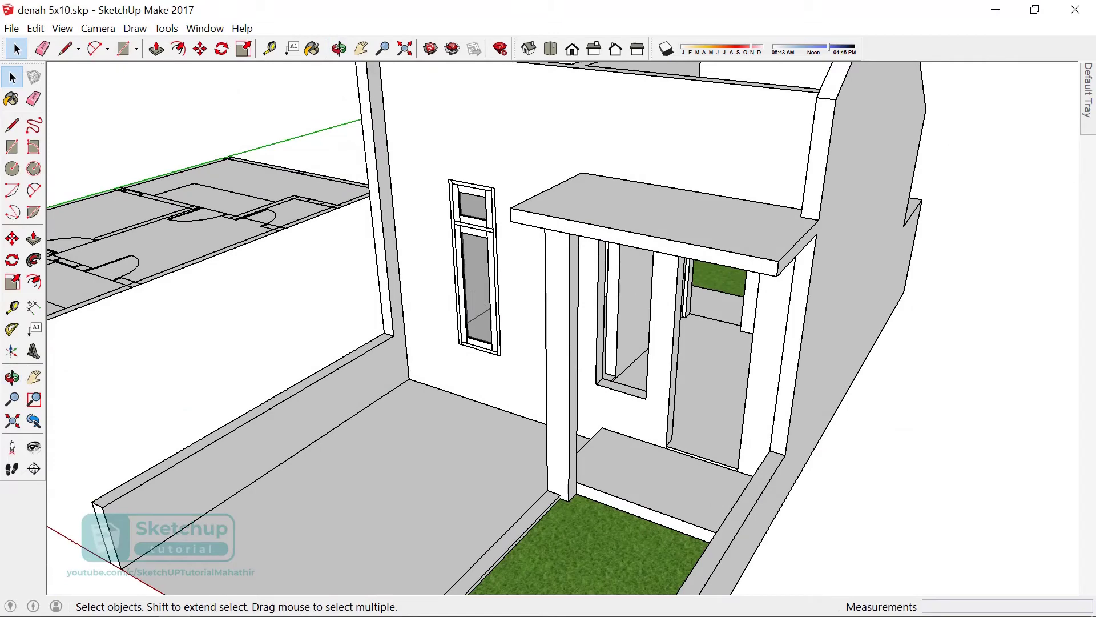
left_click(480, 249)
scroll(479, 250, "up", 2)
- Copy the transom window 185 cm onto the porch wall beside the door
key("m")
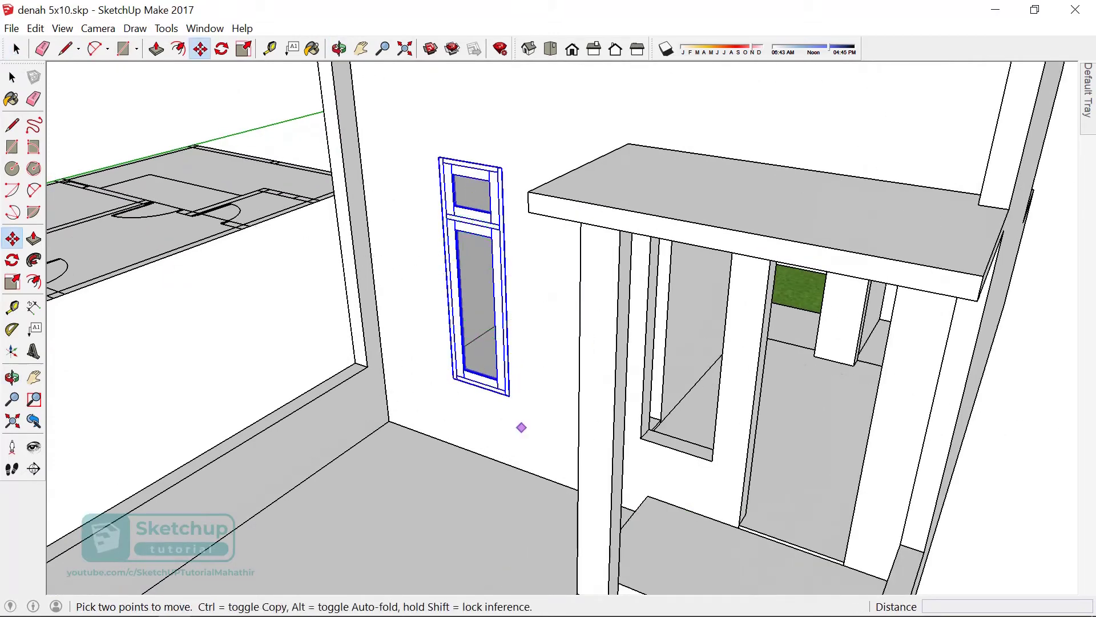
key("ctrl")
left_click(453, 377)
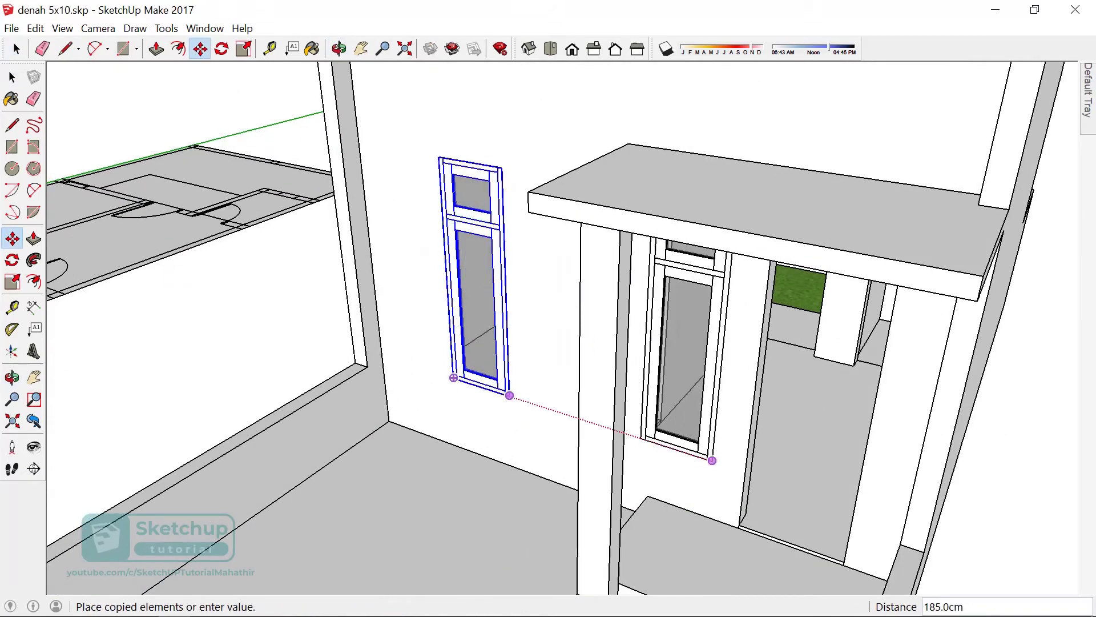
left_click(731, 437)
scroll(449, 361, "down", 5)
middle_click_drag(449, 360, 400, 319)
key("space")
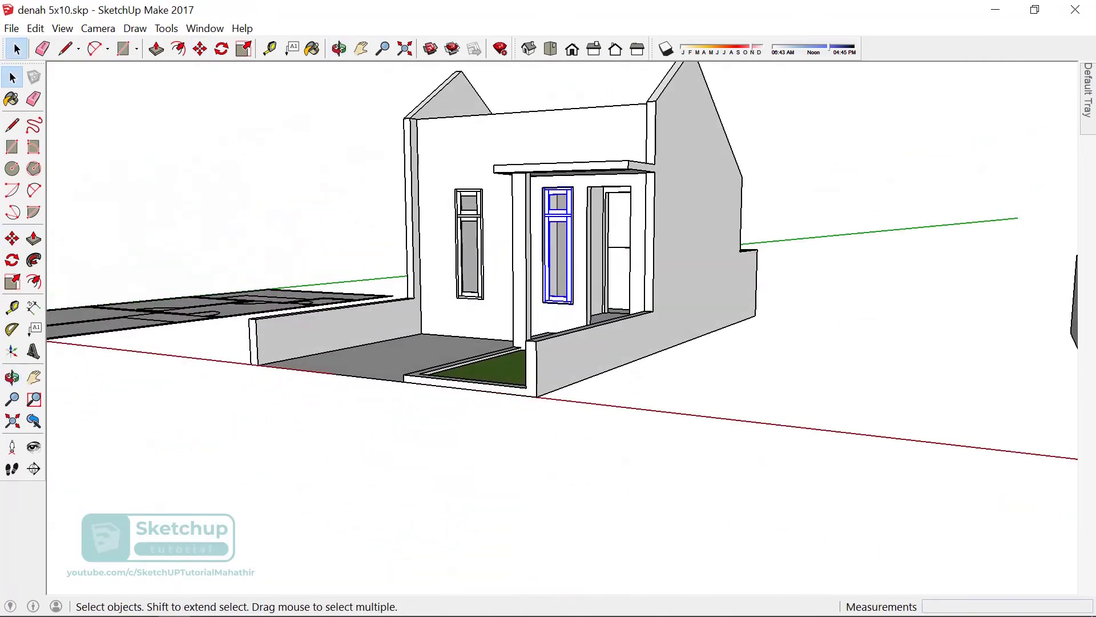
mouse_move(548, 343)
middle_mouse_down()
mouse_move(514, 285)
mouse_move(571, 314)
mouse_move(543, 331)
mouse_move(571, 342)
mouse_move(594, 331)
middle_mouse_up()
- Copy the porch wall window into the right-wall porch doorway
scroll(514, 286, "up", 5)
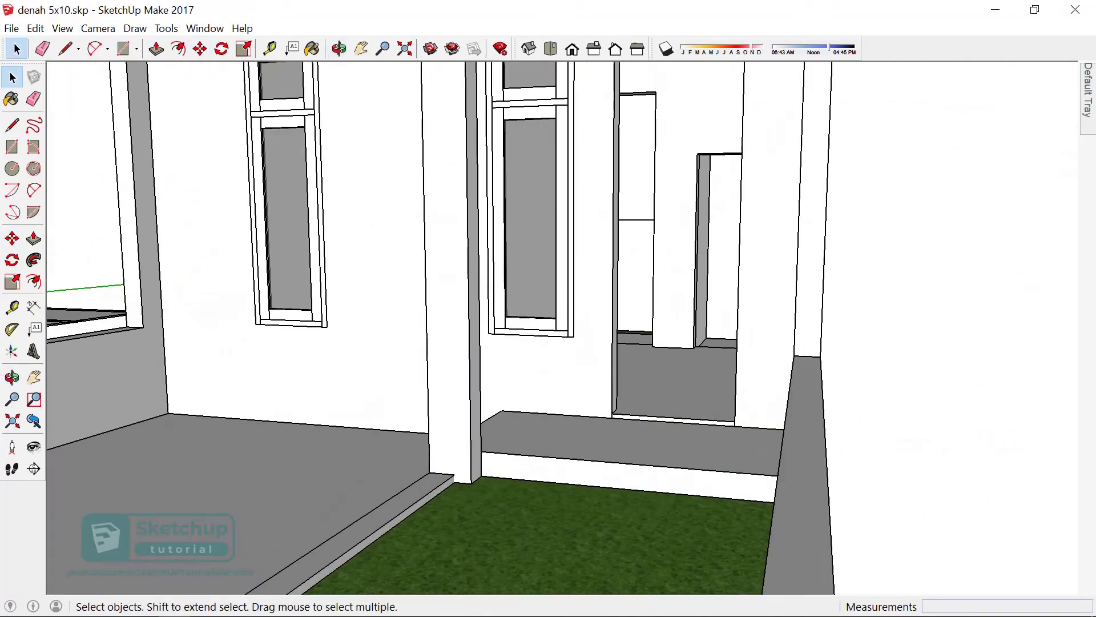
middle_click_drag(514, 286, 536, 274)
middle_click_drag(548, 342, 594, 320)
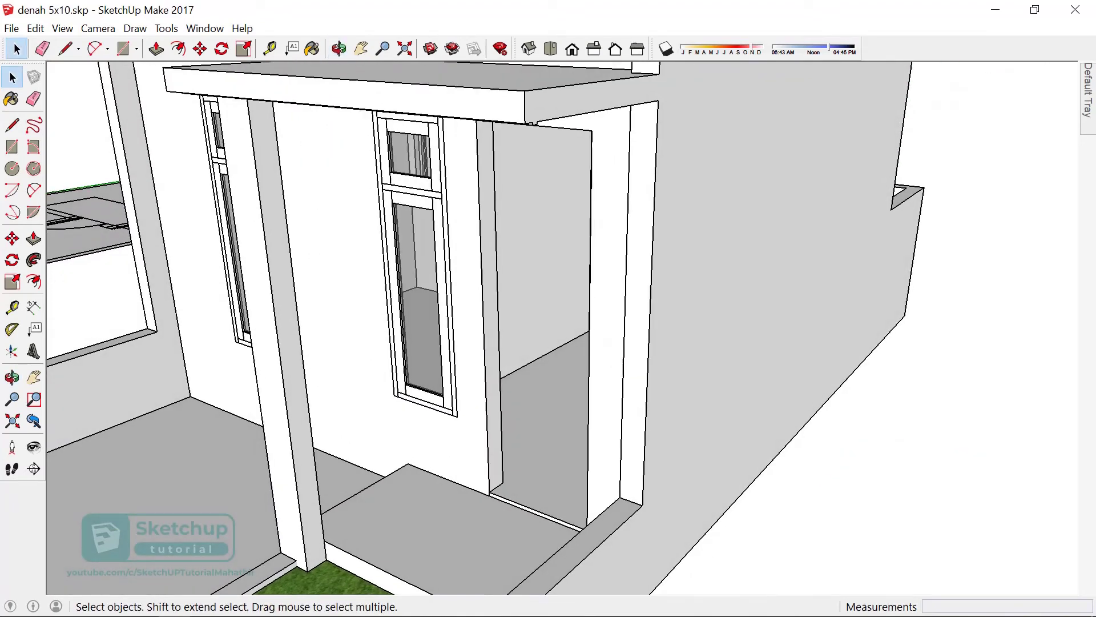
left_click(419, 297)
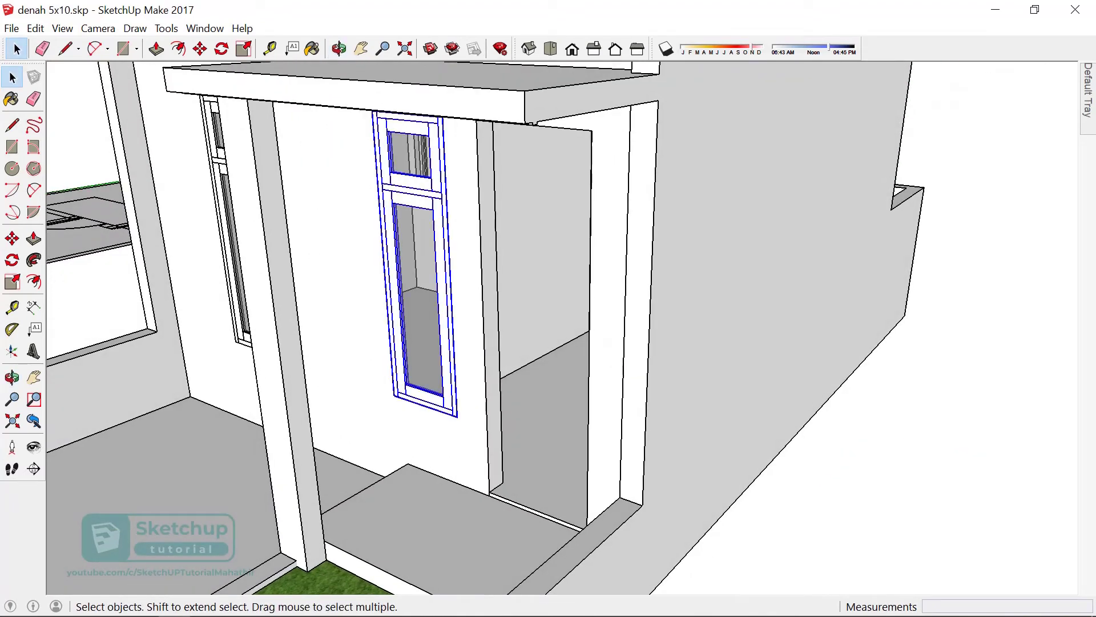
key("m")
left_click(394, 394)
key("ctrl")
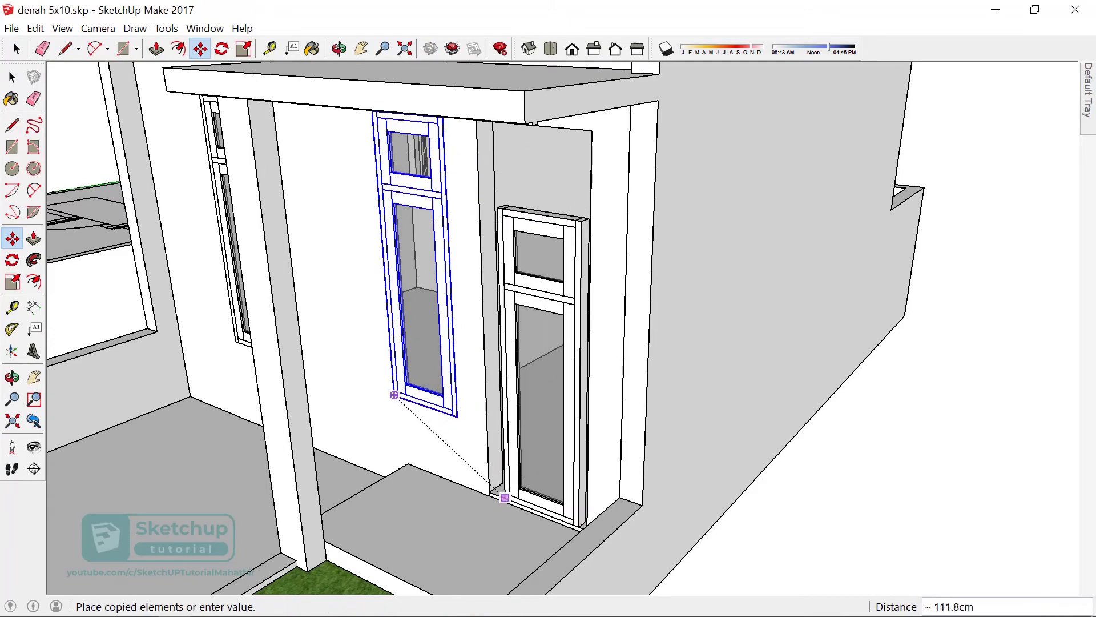
left_click(490, 495)
- Move the copied frame upward into position in the doorway opening
scroll(551, 434, "down", 2)
scroll(551, 434, "up", 3)
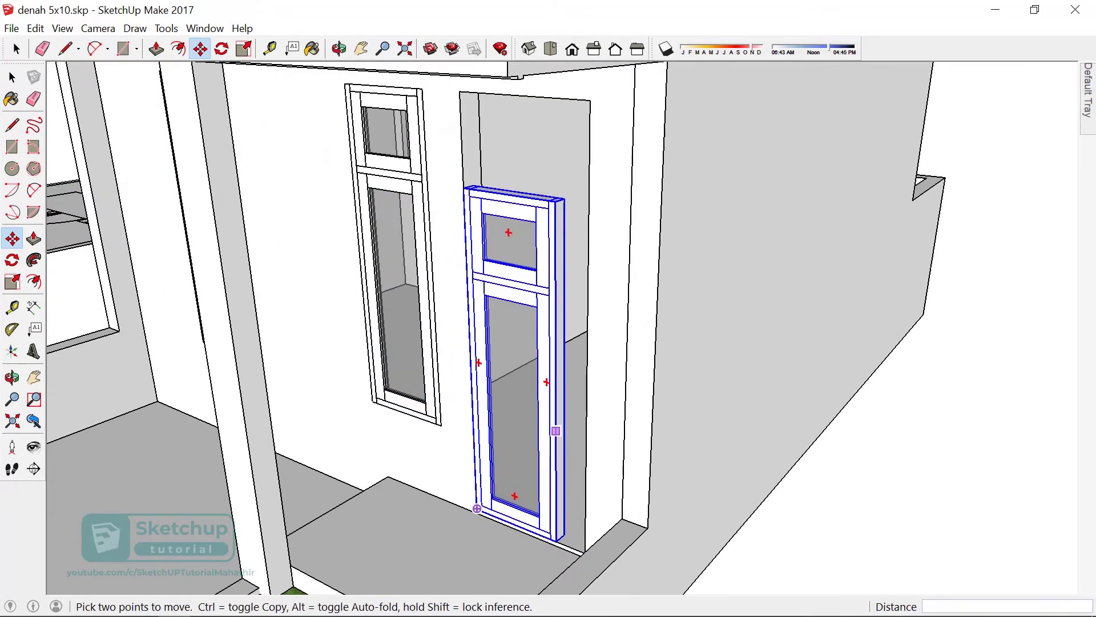
middle_click_drag(551, 434, 551, 434)
scroll(526, 394, "down", 3)
middle_click_drag(525, 394, 531, 396)
scroll(550, 129, "up", 3)
scroll(549, 129, "up", 2)
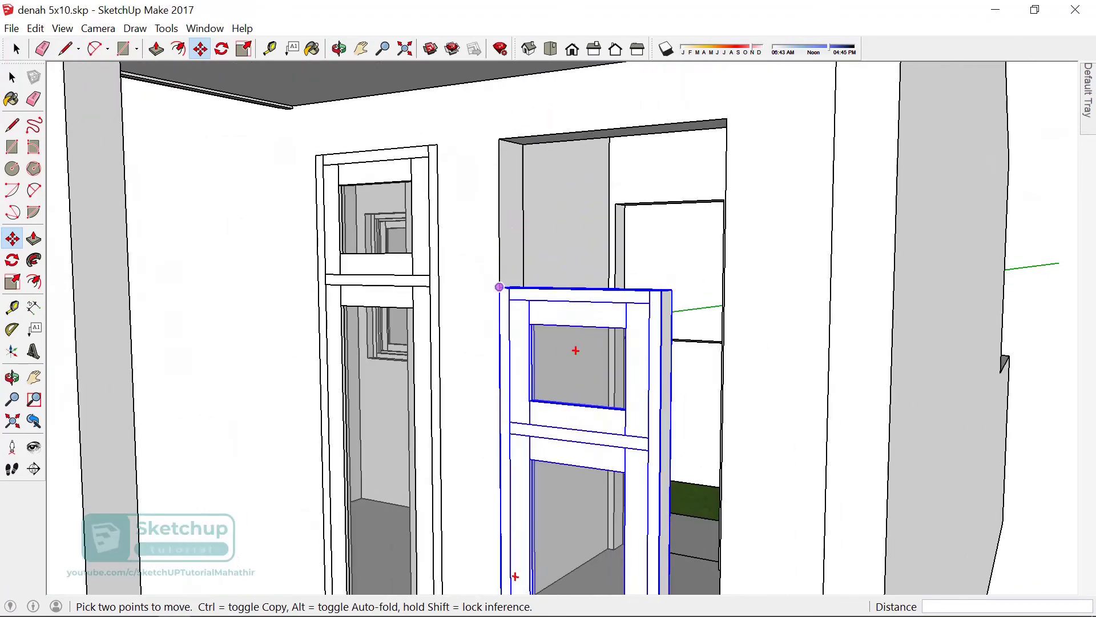
left_click(500, 286)
left_click(501, 128)
middle_click_drag(502, 127, 513, 132)
- Explode the copied doorway frame twice into separate loose parts
key("space")
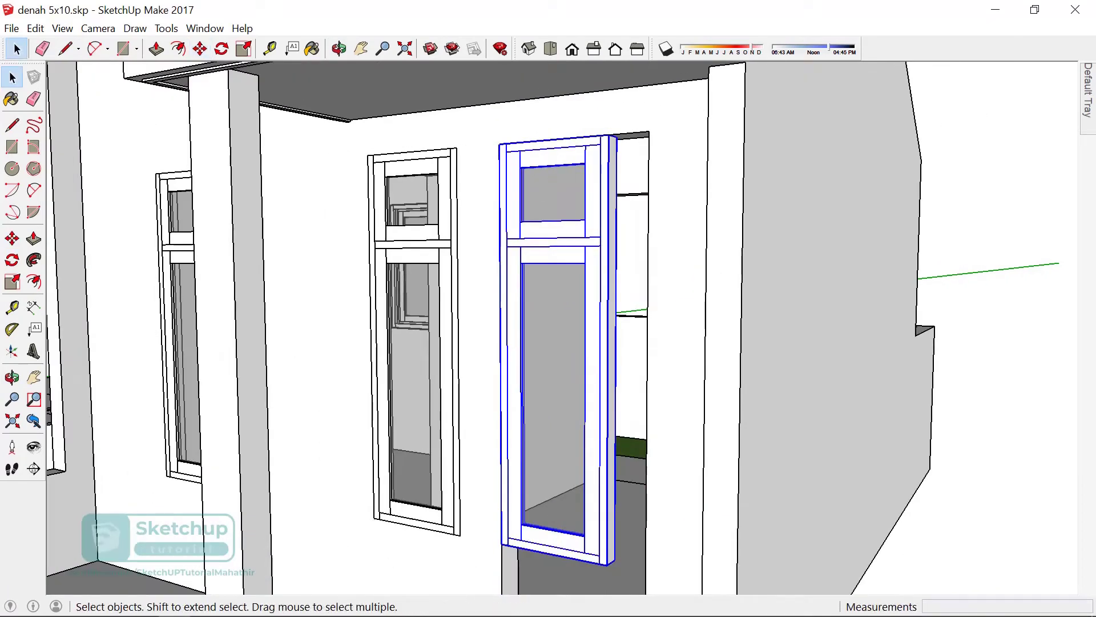
right_click(587, 238)
left_click(628, 352)
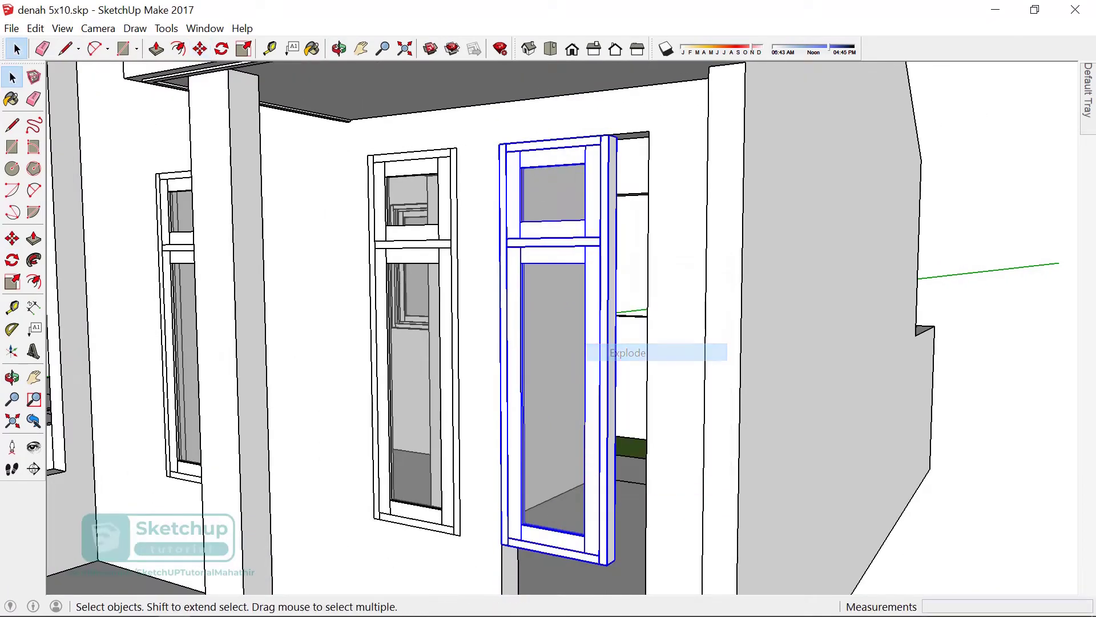
scroll(505, 291, "down", 2)
scroll(578, 236, "up", 2)
scroll(578, 236, "up", 2)
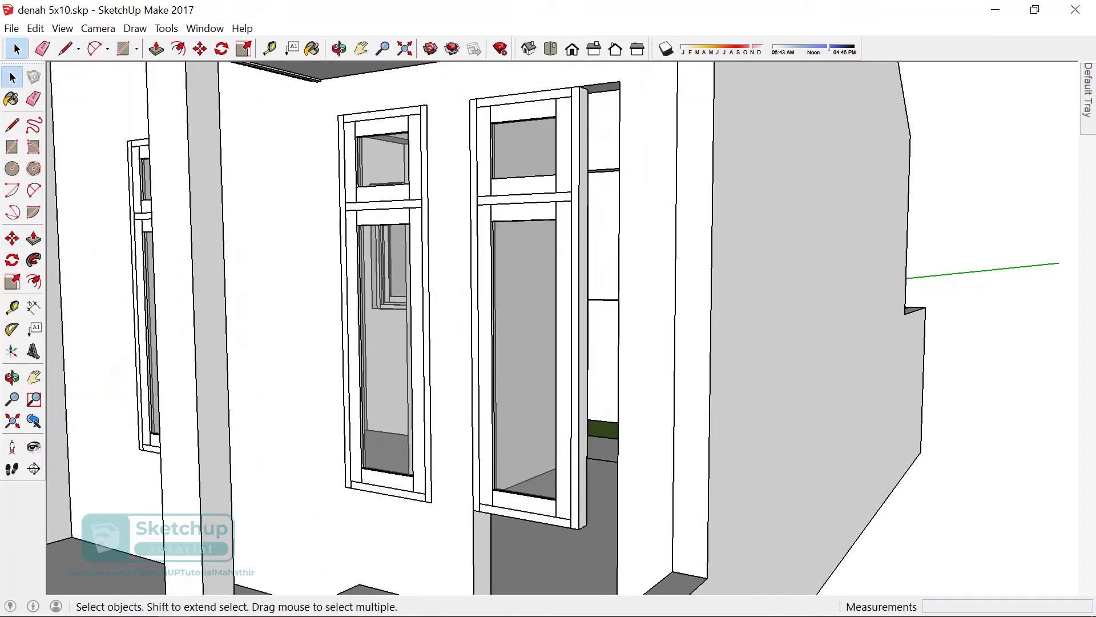
left_click(578, 235)
right_click(578, 236)
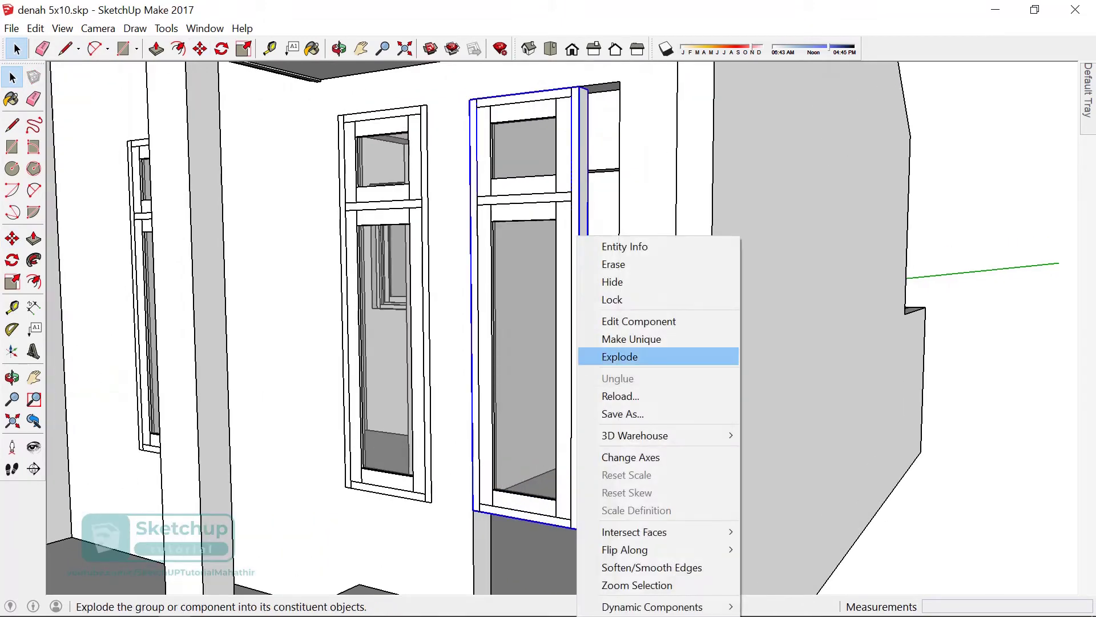
left_click(619, 356)
scroll(620, 356, "down", 2)
scroll(571, 188, "up", 2)
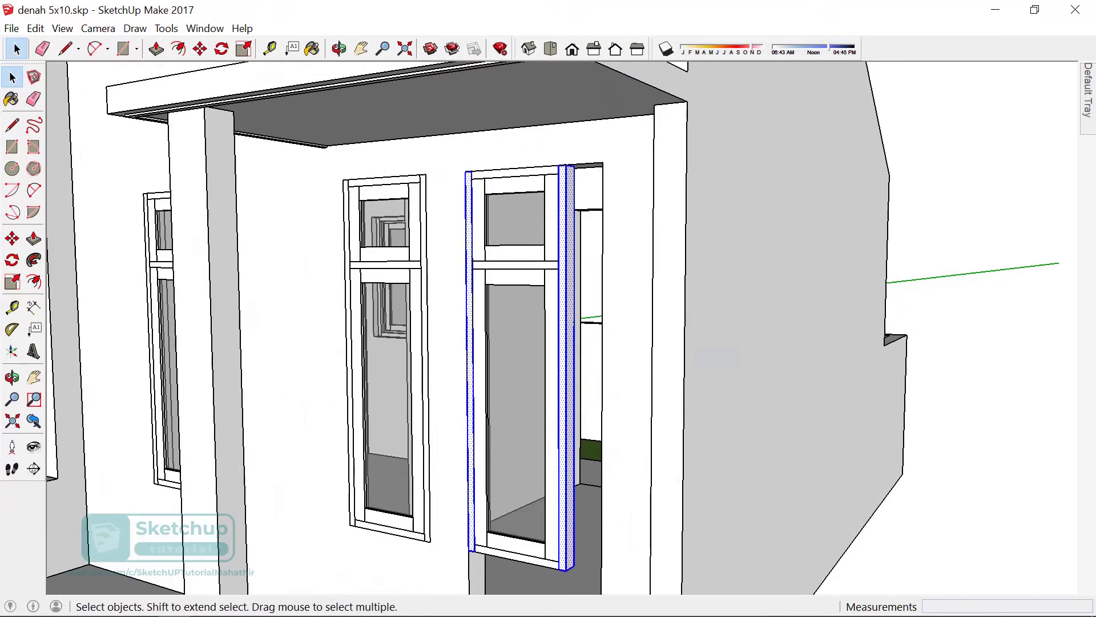
scroll(566, 159, "up", 2)
- Shift one door jamb about 28 cm to the right
key("m")
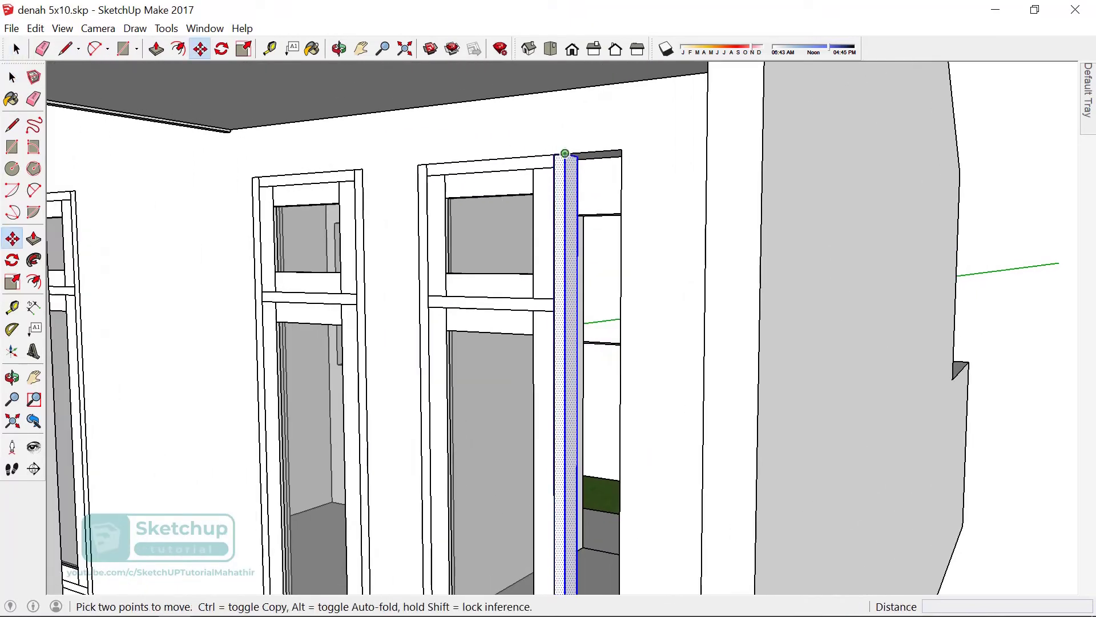
left_click_drag(565, 153, 618, 151)
scroll(618, 151, "down", 2)
scroll(618, 151, "down", 2)
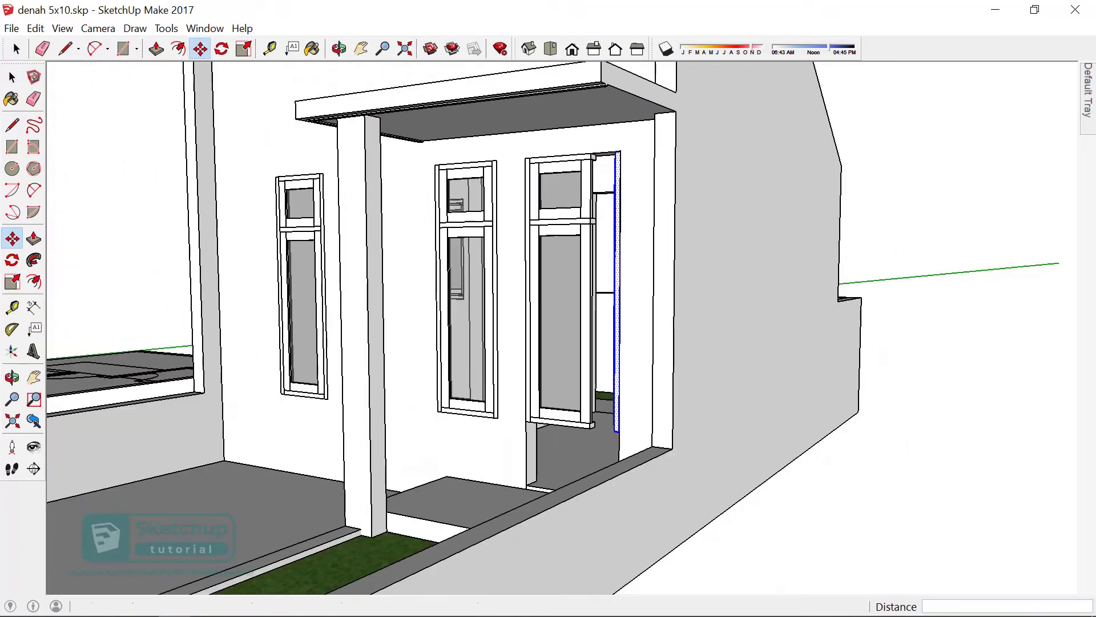
scroll(539, 394, "up", 2)
key("space")
- Select both side jambs and move them about 50 cm down toward the floor
left_click(519, 257, "shift")
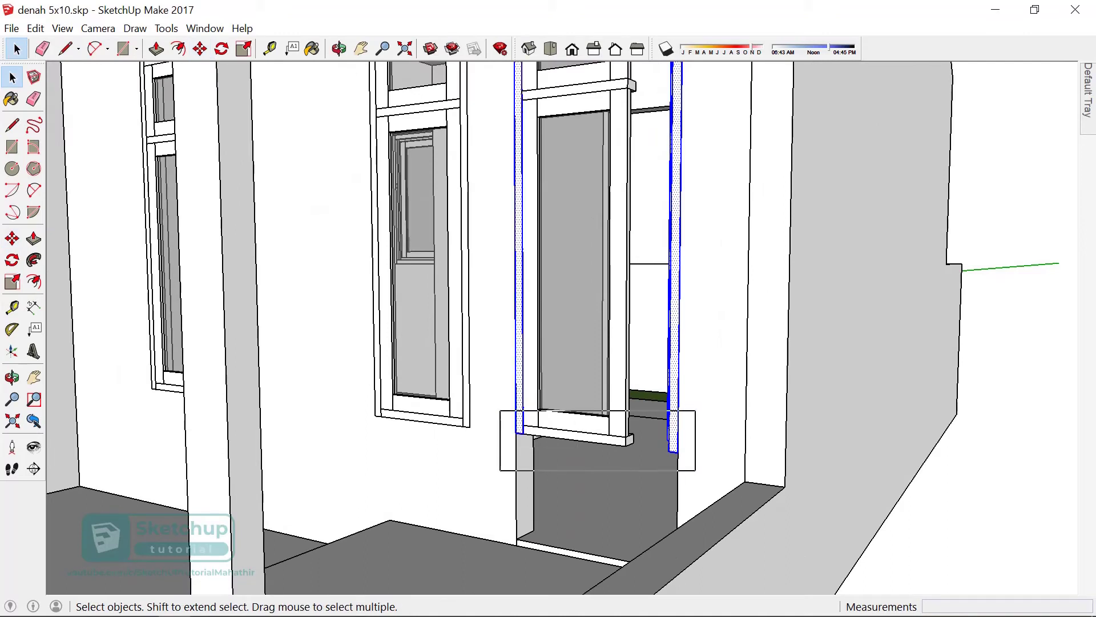
key("Escape")
key("m")
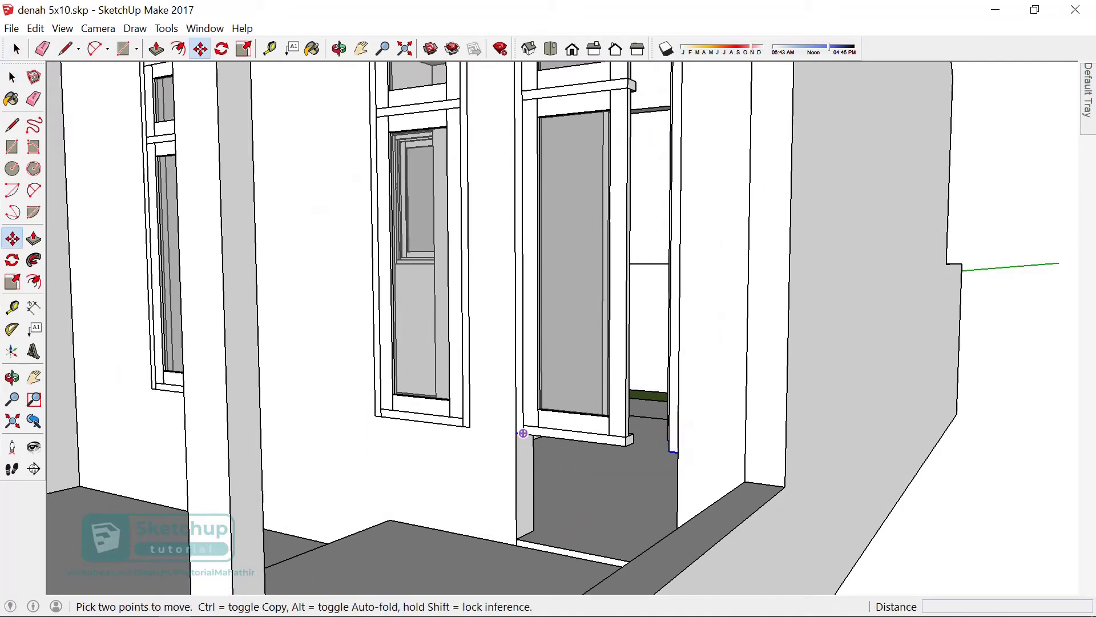
scroll(526, 432, "up", 2)
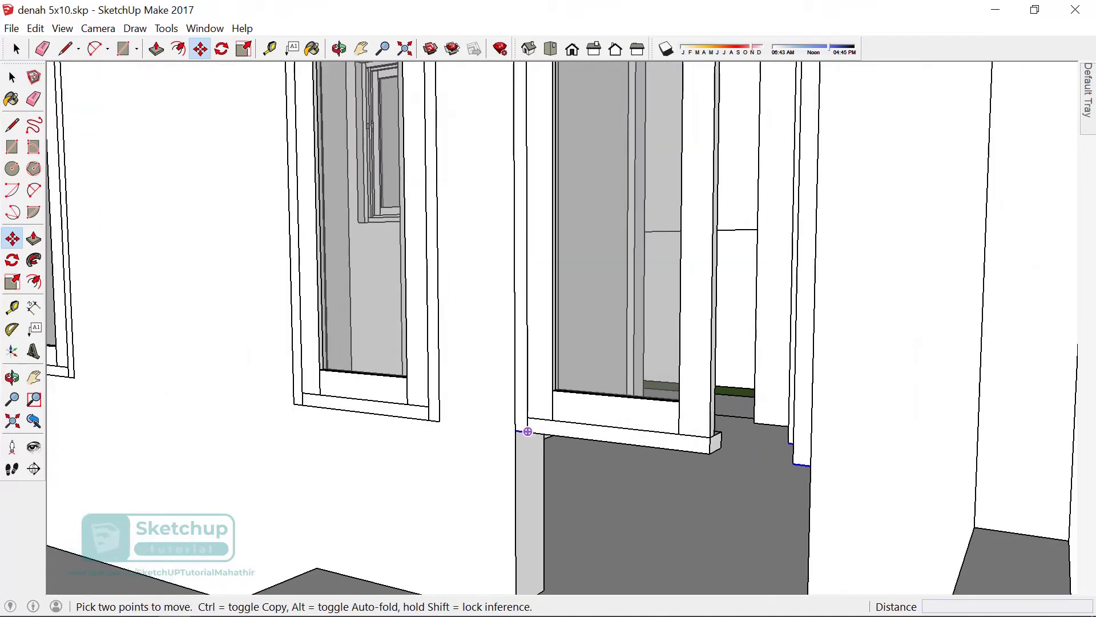
left_click(515, 430)
type("50")
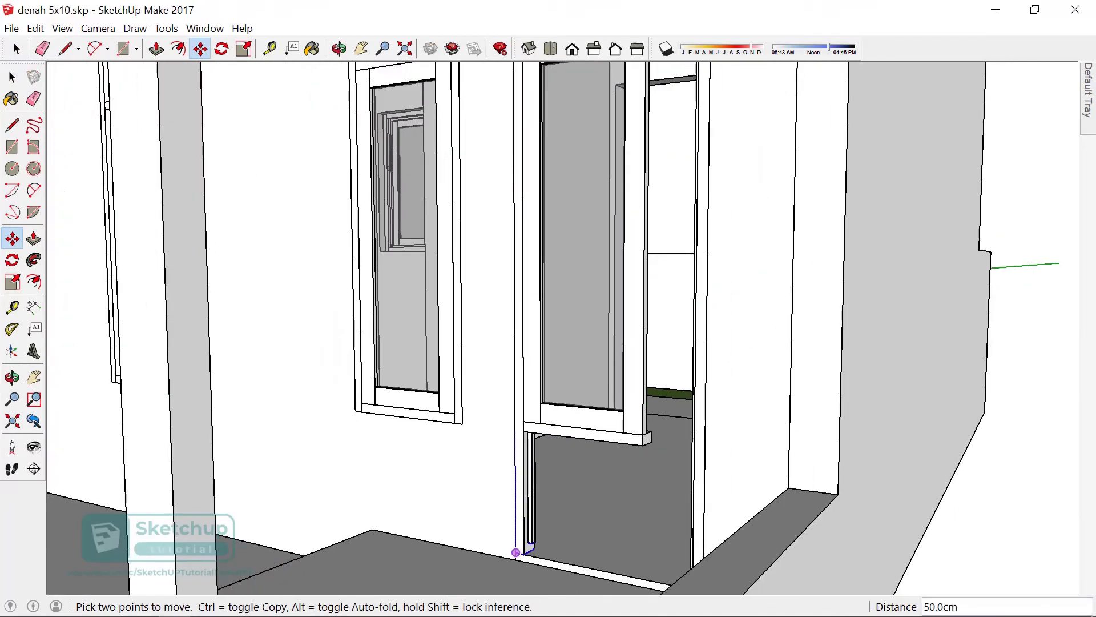
mouse_move(515, 553)
middle_mouse_down()
mouse_move(486, 531)
mouse_move(483, 566)
middle_mouse_up()
- Push/Pull the narrow porch doorway frame face out 4.0 cm from the wall
scroll(484, 569, "up", 3)
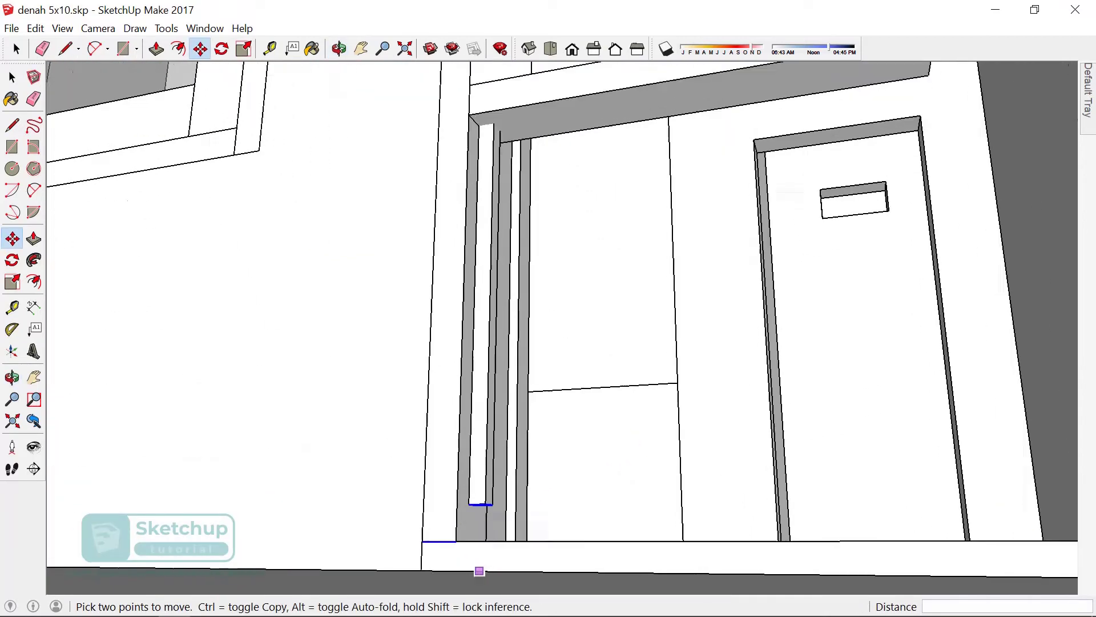
scroll(484, 569, "up", 2)
key("p")
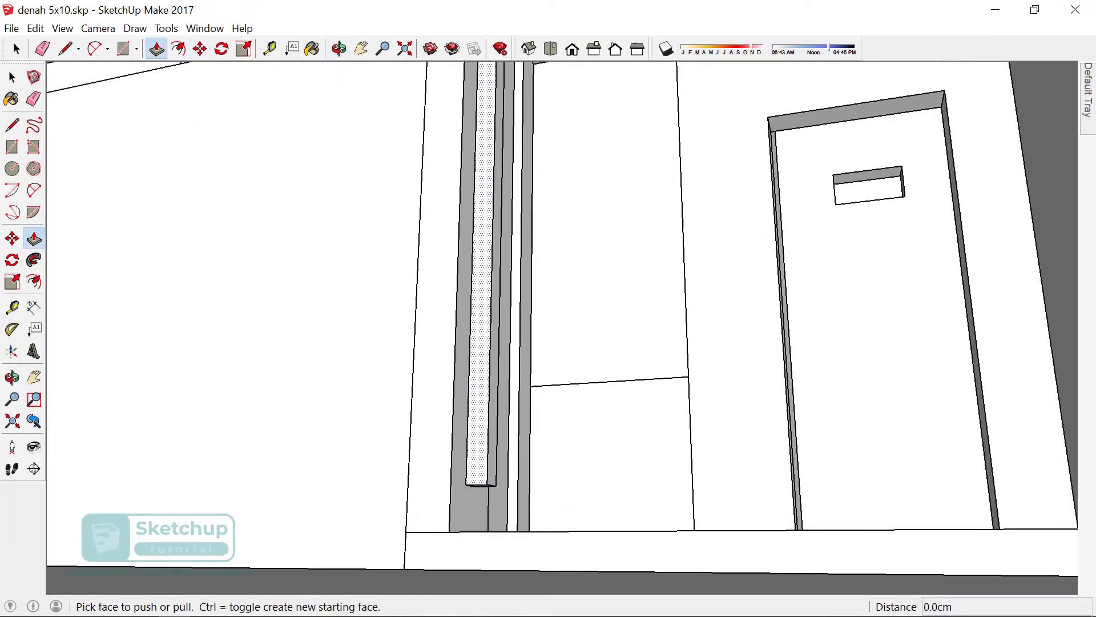
left_click(482, 491)
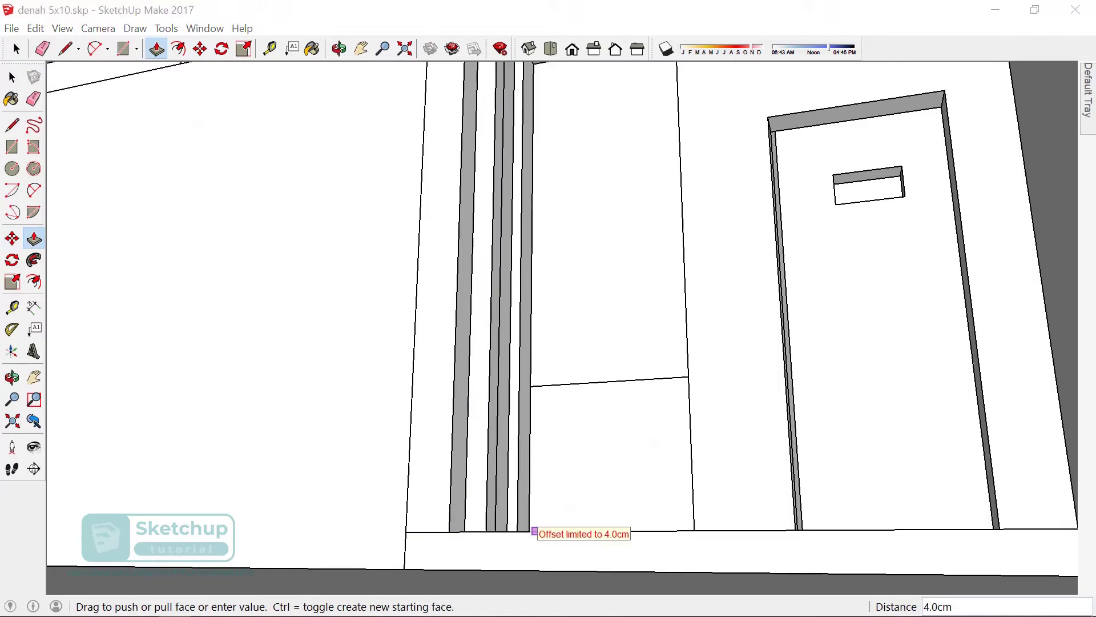
mouse_move(534, 531)
middle_mouse_down()
mouse_move(503, 560)
mouse_move(480, 562)
middle_mouse_up()
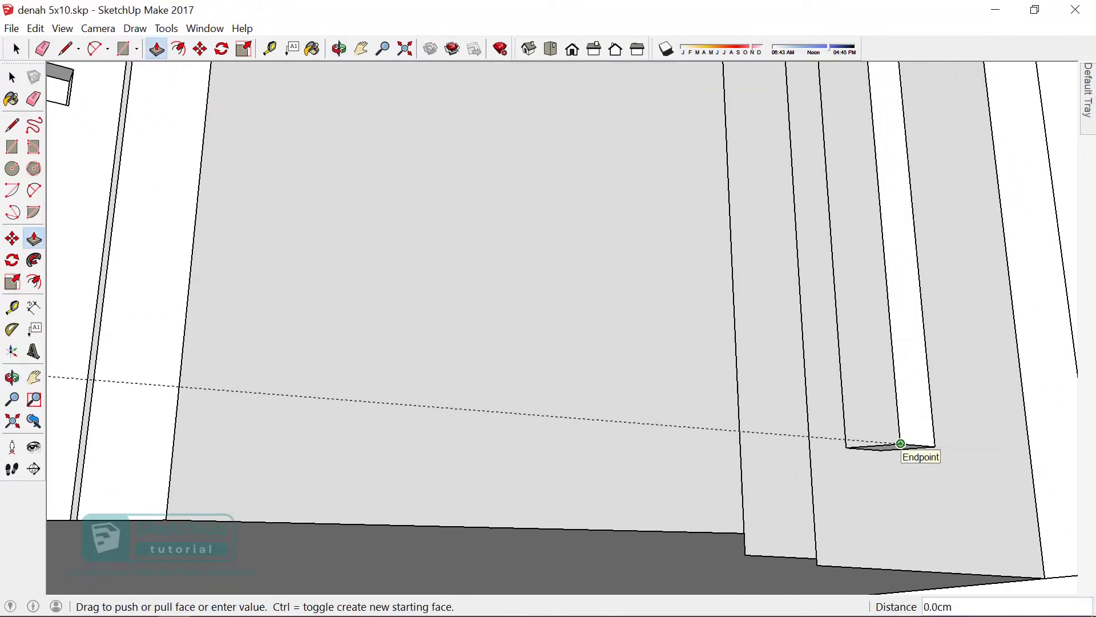
key("XF86AudioLowerVolume")
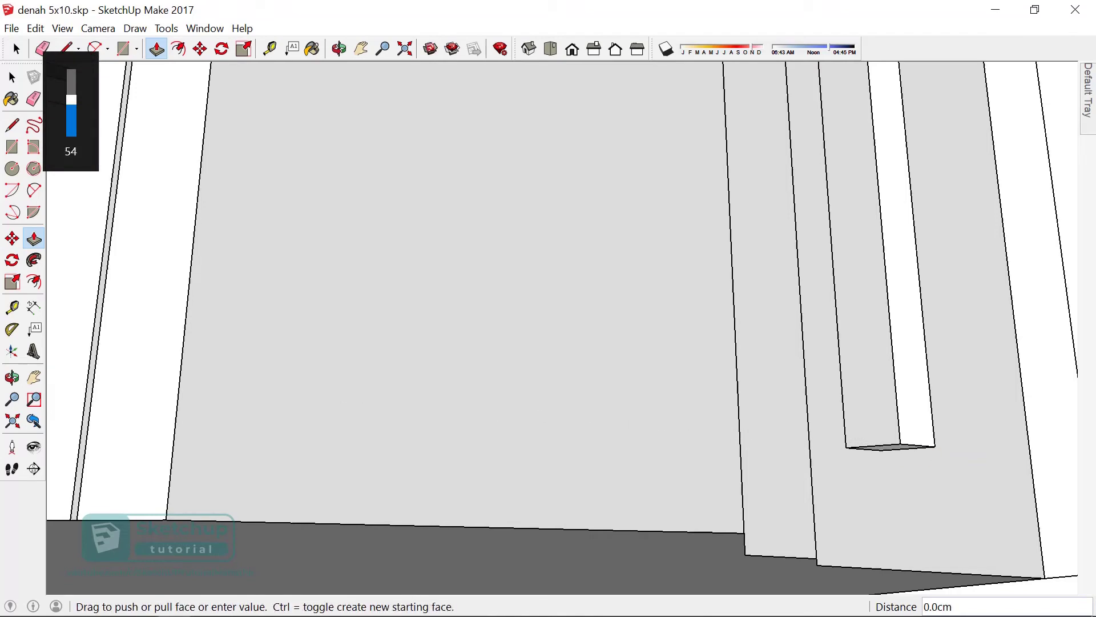
left_click_drag(902, 443, 1014, 580)
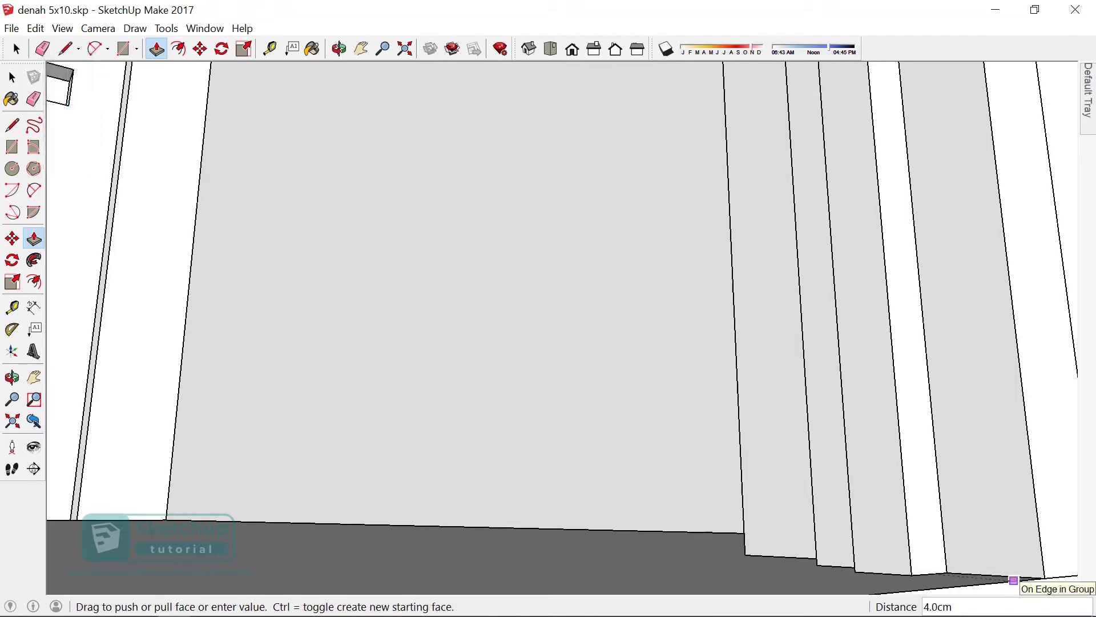
mouse_move(1014, 580)
middle_mouse_down()
mouse_move(857, 400)
mouse_move(571, 320)
middle_mouse_up()
scroll(742, 286, "up", 2)
- Group the right and middle window frames' side faces into a new component
scroll(742, 286, "down", 2)
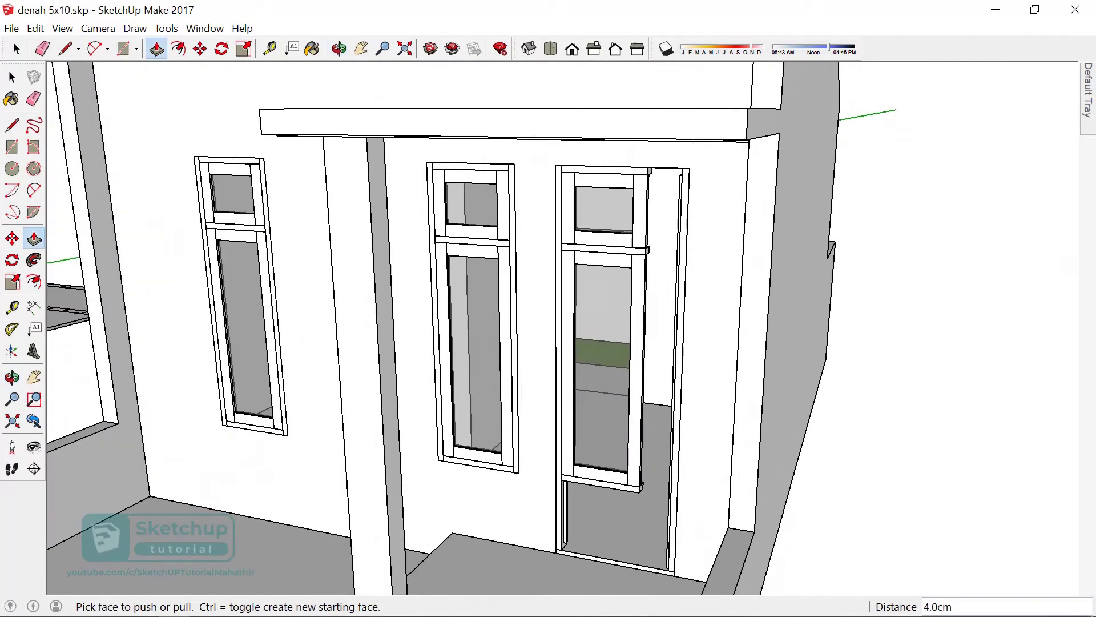
scroll(713, 171, "up", 3)
scroll(713, 172, "up", 3)
scroll(714, 171, "up", 2)
key("space")
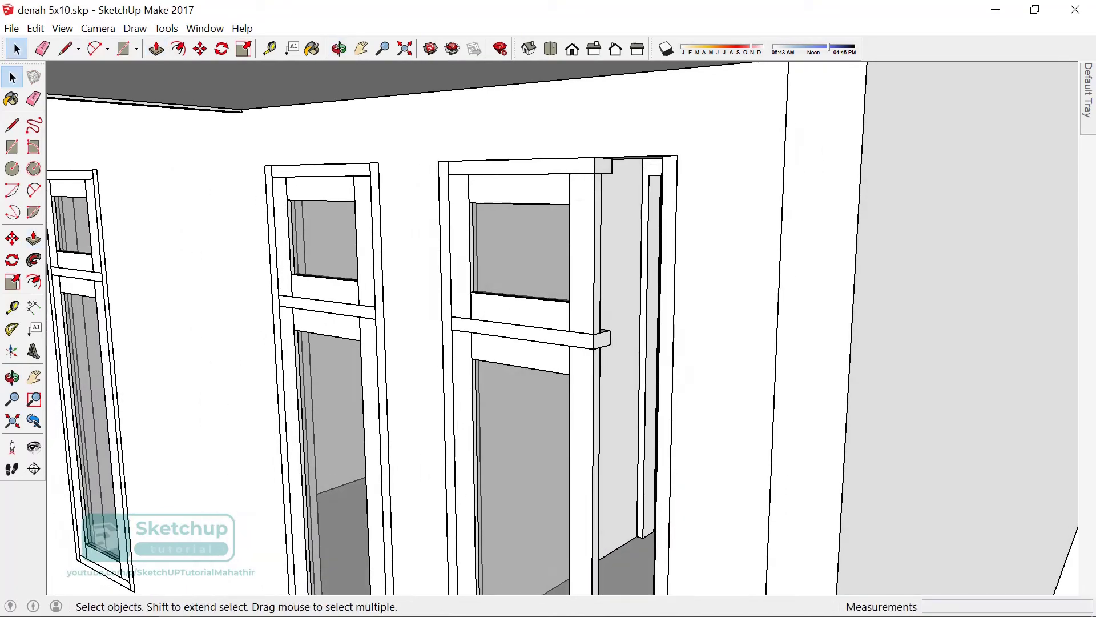
left_click(602, 429)
double_click(602, 428)
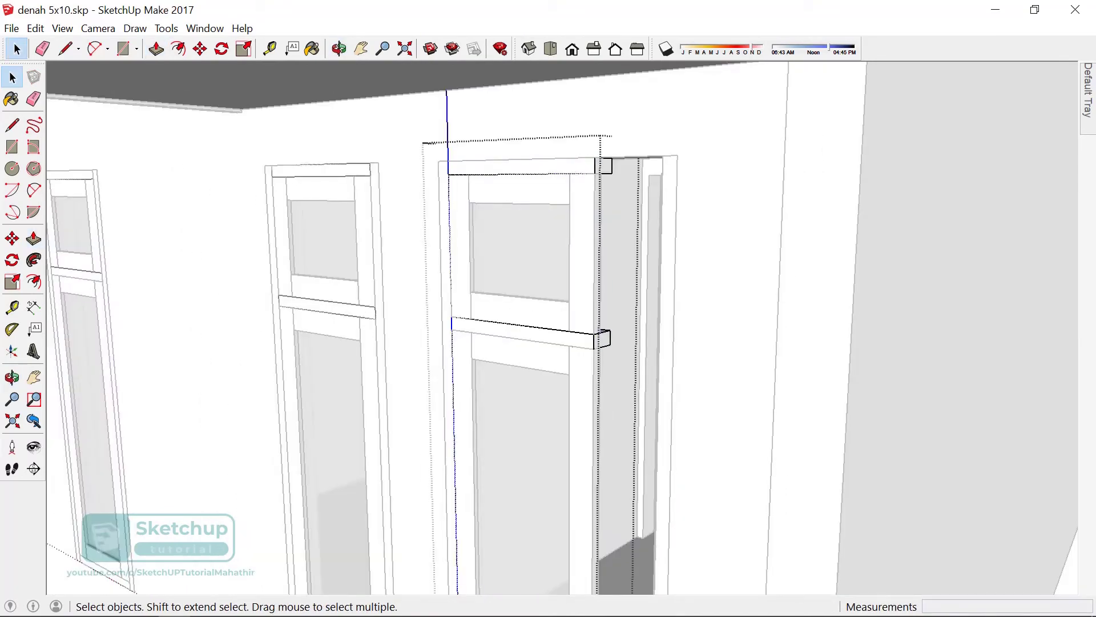
key("Escape")
left_click(665, 371)
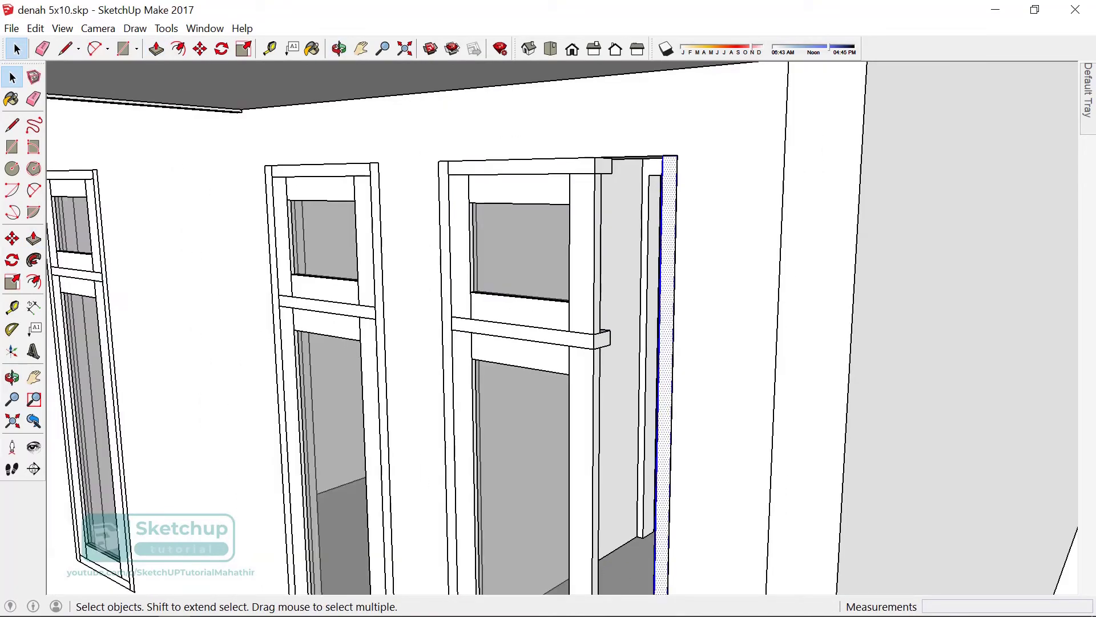
middle_click_drag(548, 342, 574, 368)
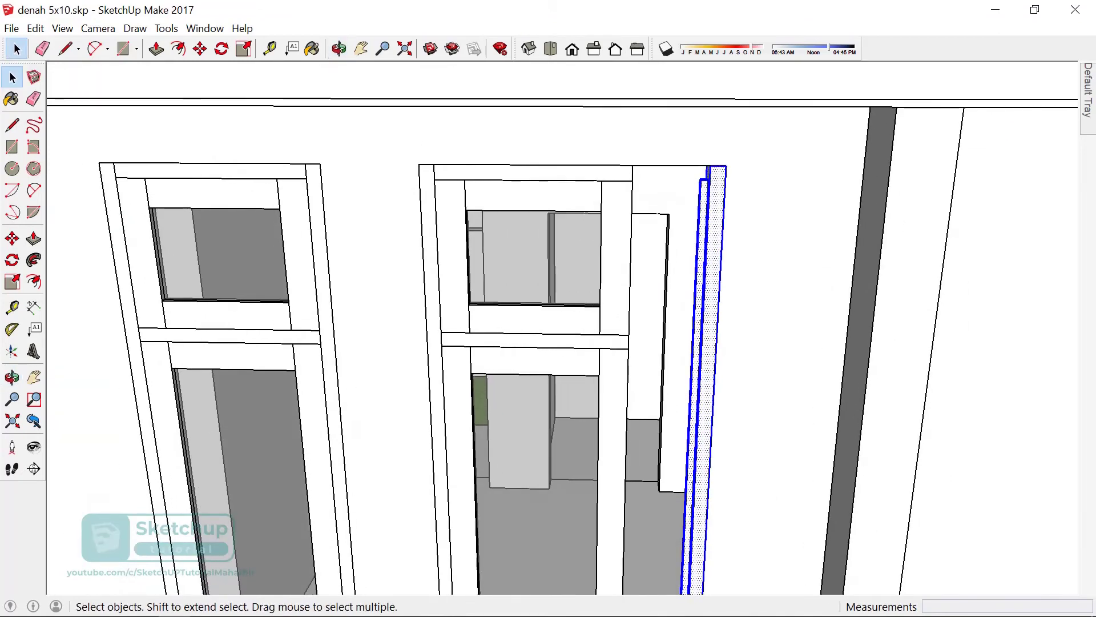
left_click(437, 377, "shift")
right_click(429, 349)
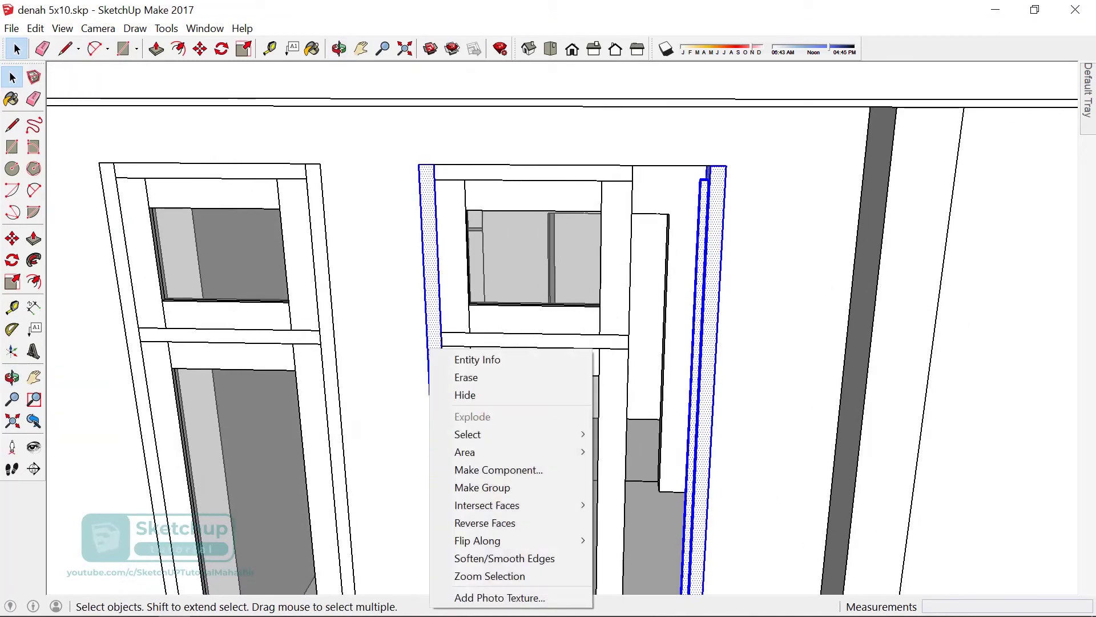
left_click(485, 468)
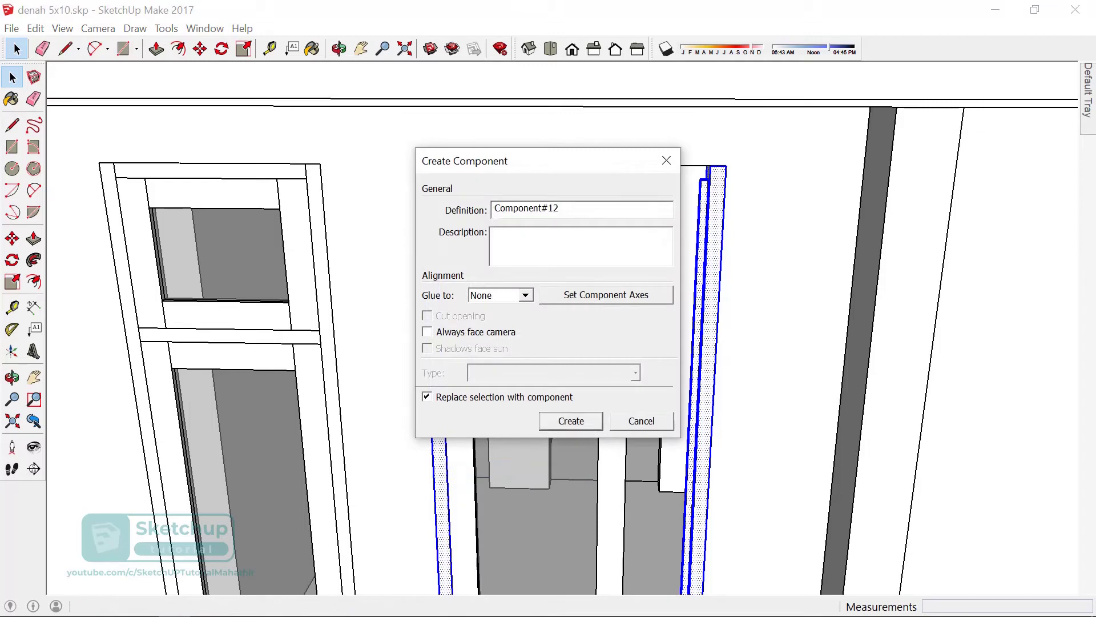
key("Return")
- Explode the selected post component back into loose geometry
middle_click_drag(548, 342, 577, 349)
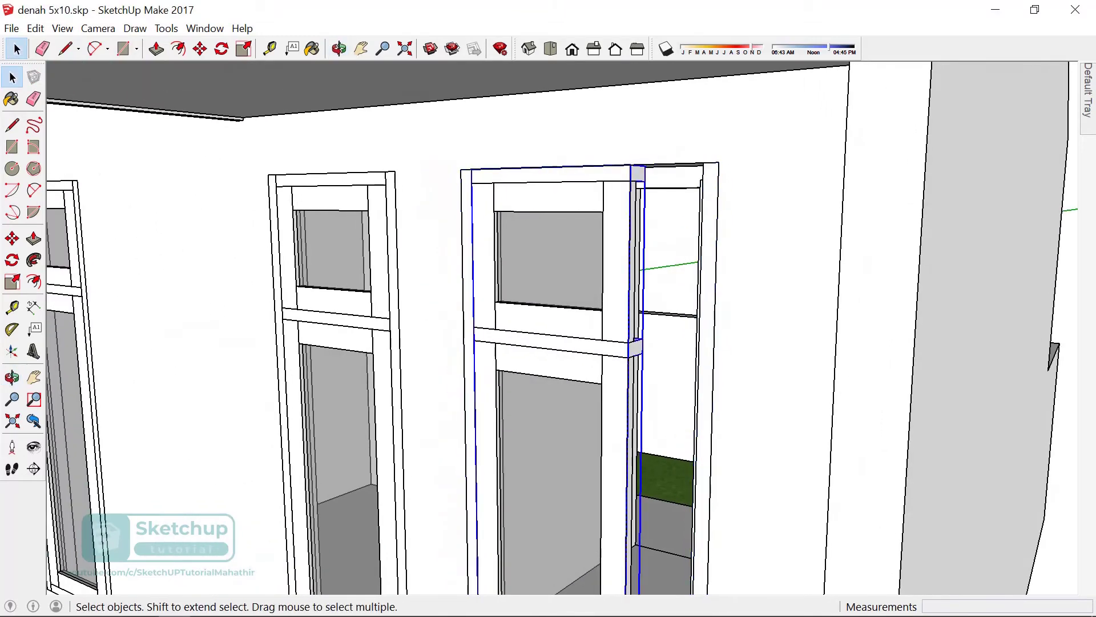
right_click(638, 235)
left_click(708, 355)
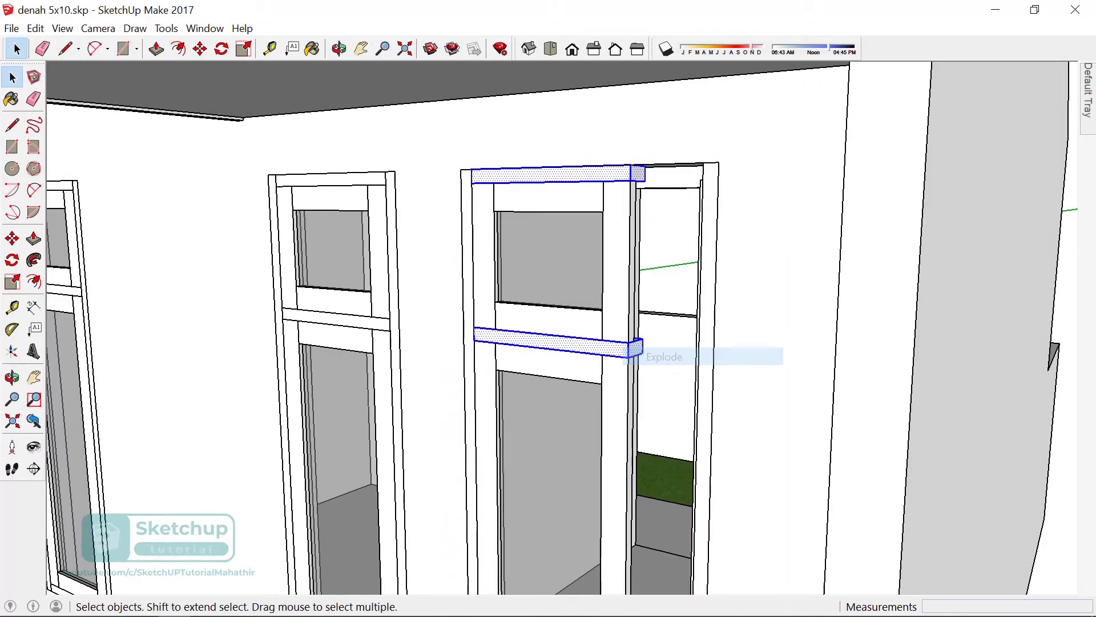
scroll(600, 205, "down", 3)
scroll(600, 205, "down", 2)
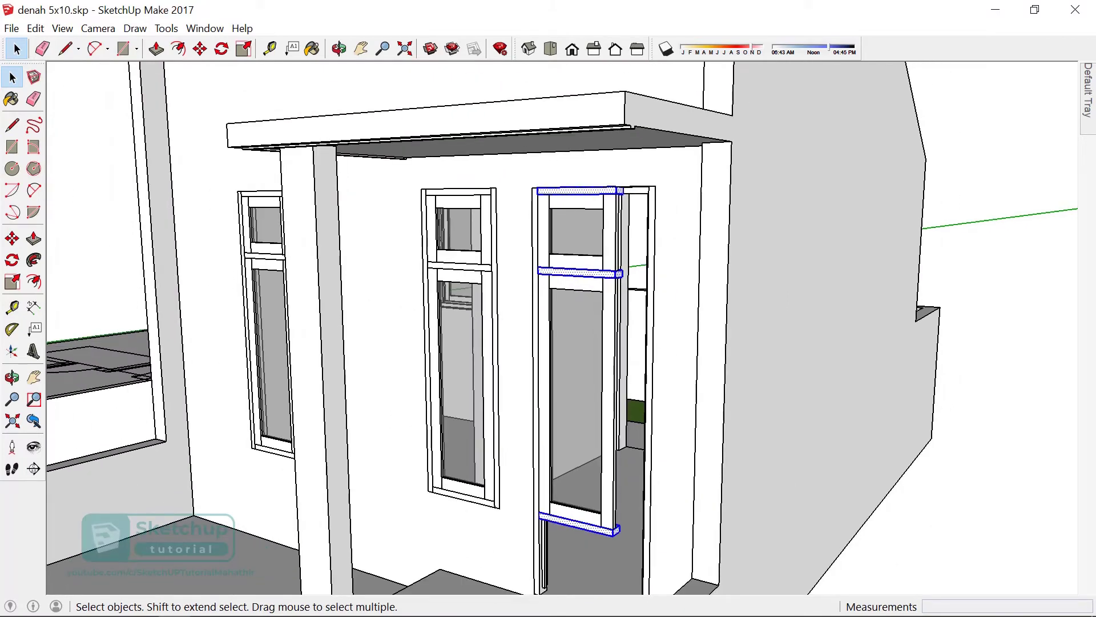
- Scale the door frame sideways so its horizontal rails reach the shifted right post
key("s")
scroll(618, 364, "up", 5)
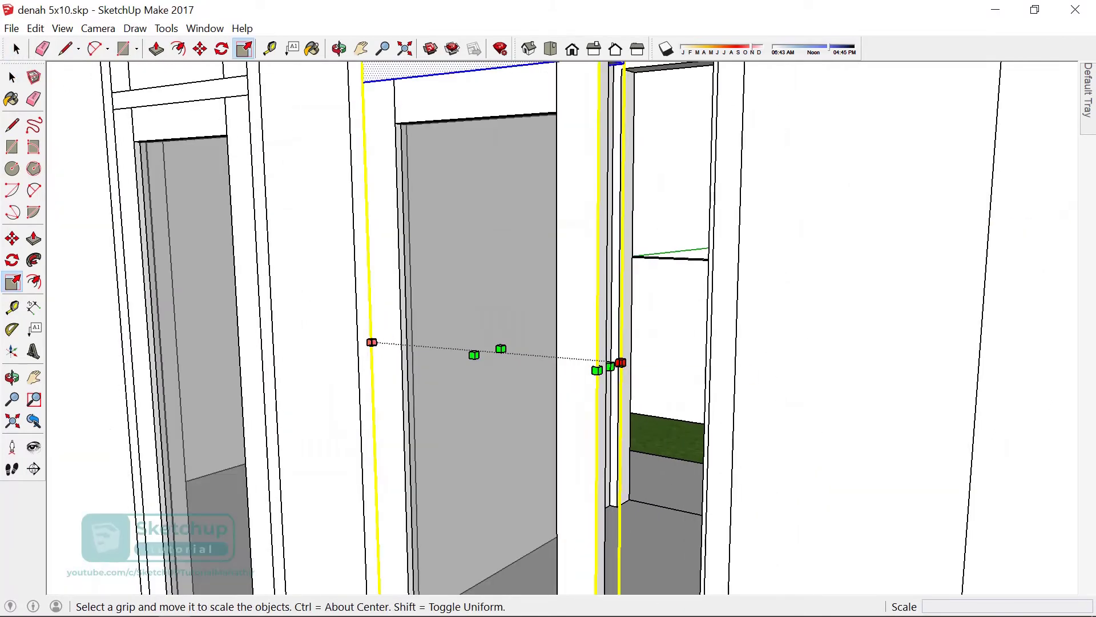
left_click_drag(609, 366, 714, 369)
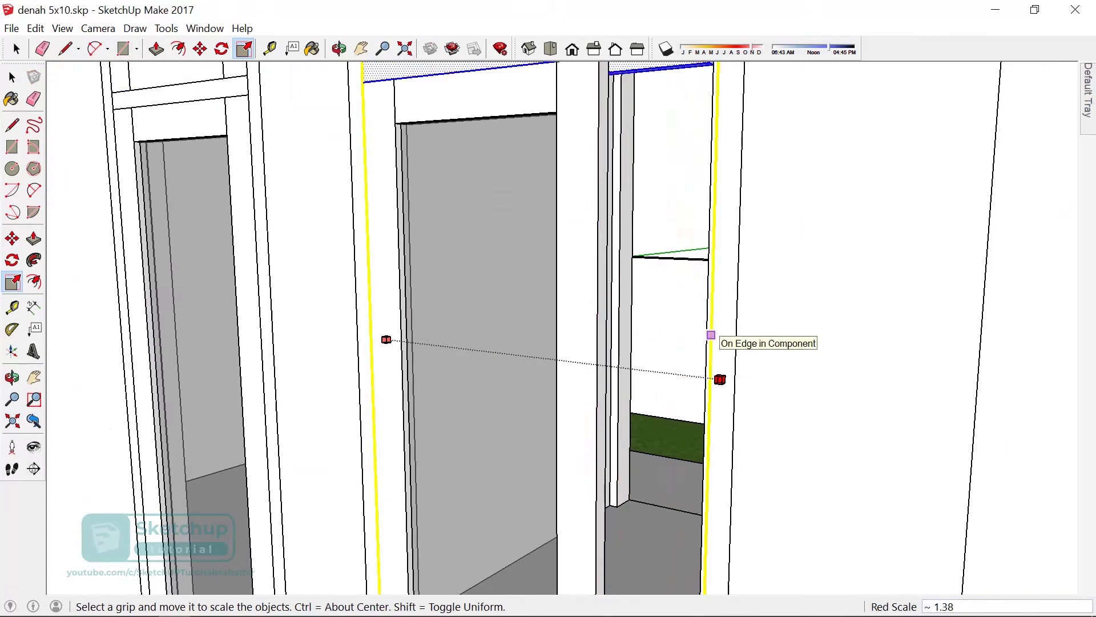
scroll(710, 372, "down", 1)
scroll(710, 372, "down", 3)
scroll(709, 372, "down", 2)
key("space")
scroll(628, 365, "up", 2)
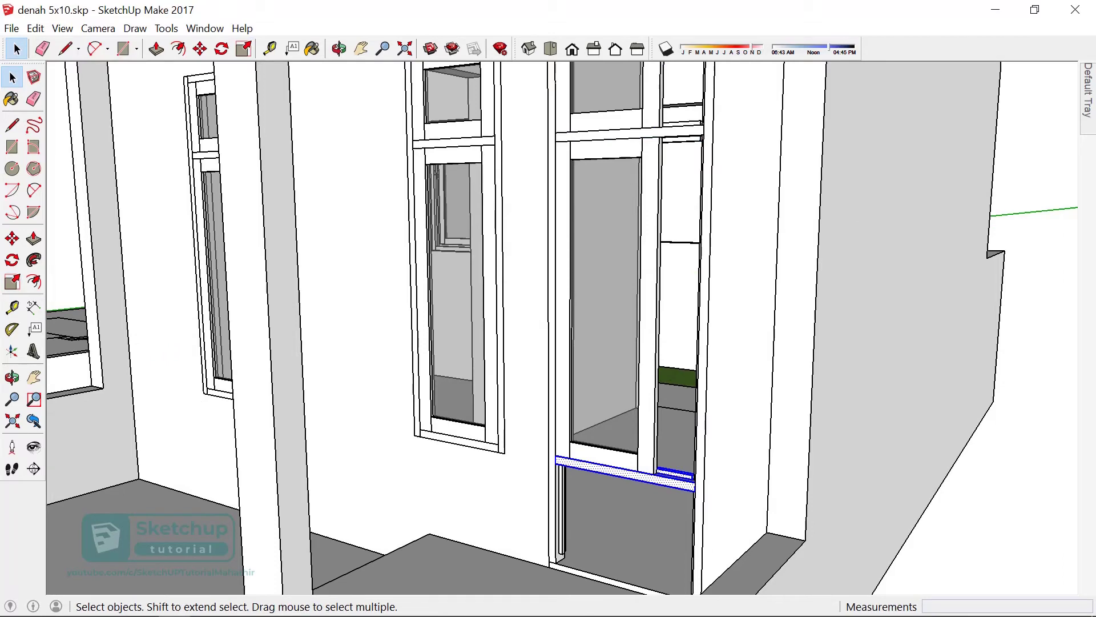
scroll(628, 514, "down", 3)
scroll(617, 148, "up", 3)
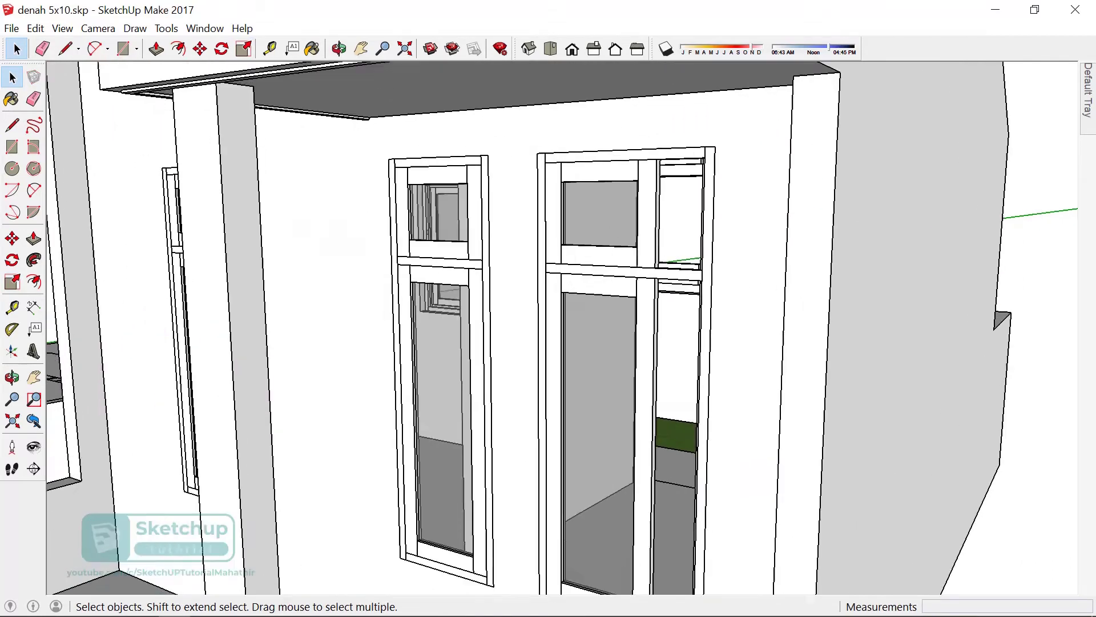
scroll(616, 149, "up", 2)
- Make the door's top header and middle transom bar into a component
left_click(617, 148)
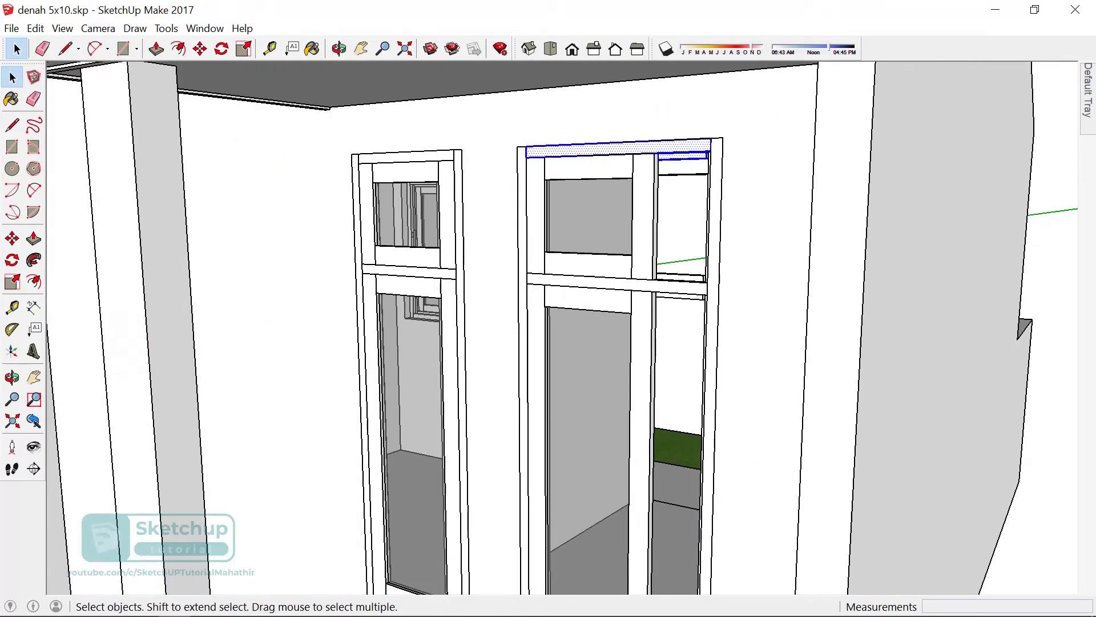
left_click(616, 283, "shift")
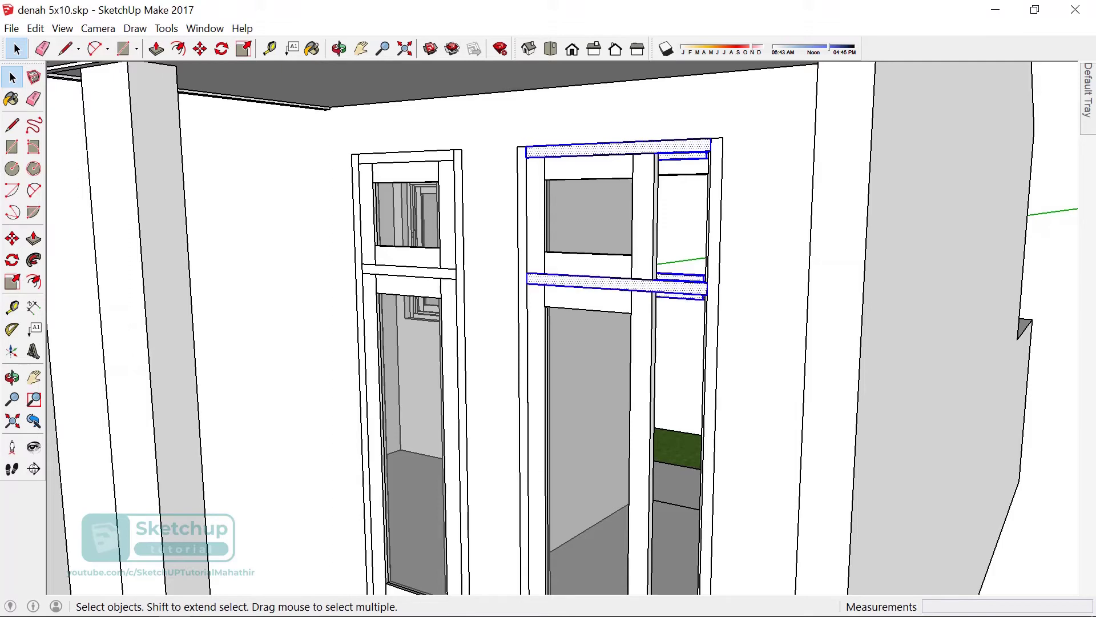
right_click(681, 288)
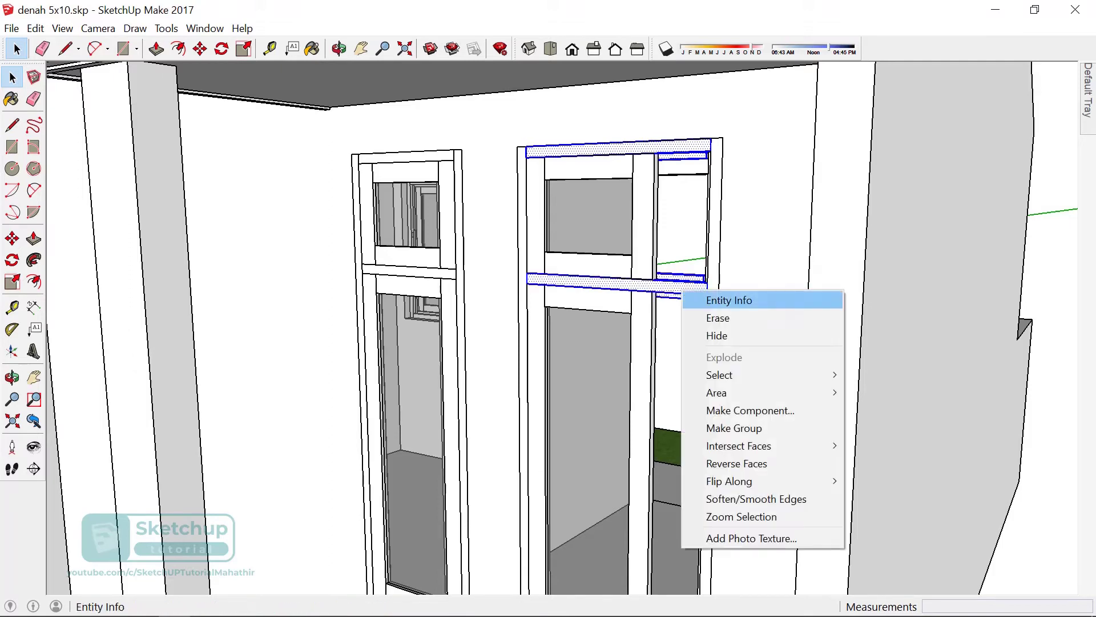
left_click(742, 410)
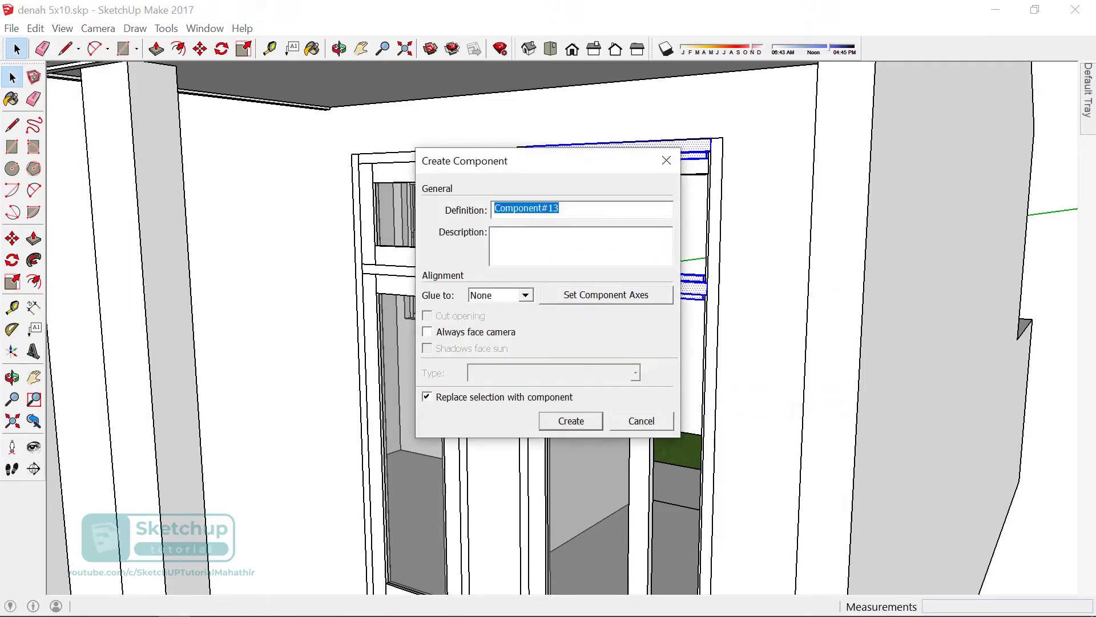
key("Return")
scroll(571, 229, "down", 2)
scroll(571, 229, "up", 2)
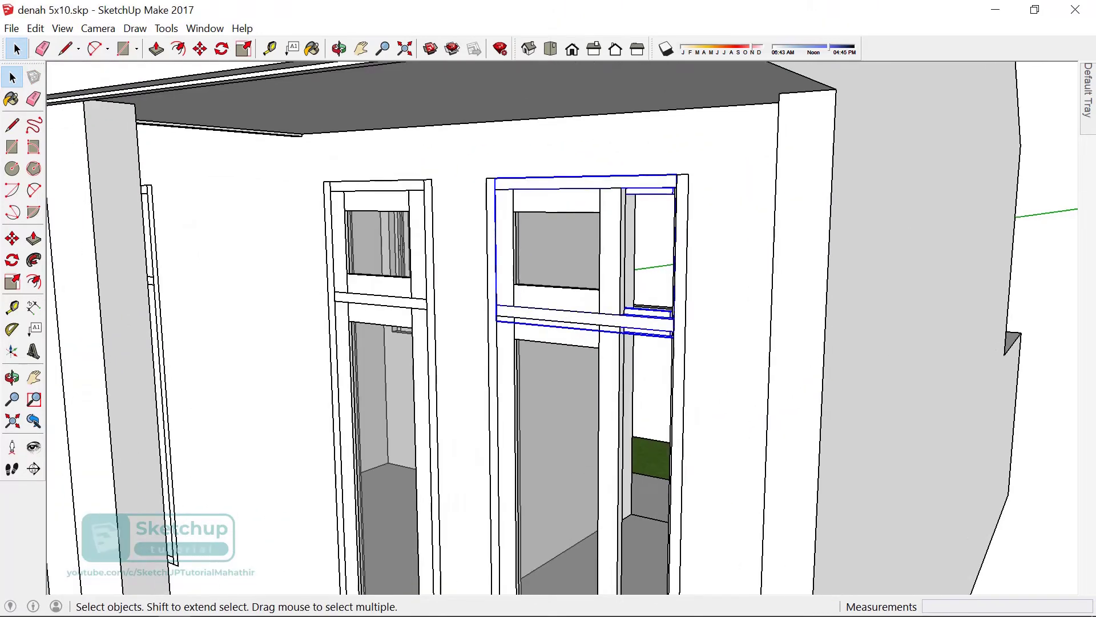
scroll(571, 228, "up", 2)
right_click(604, 235)
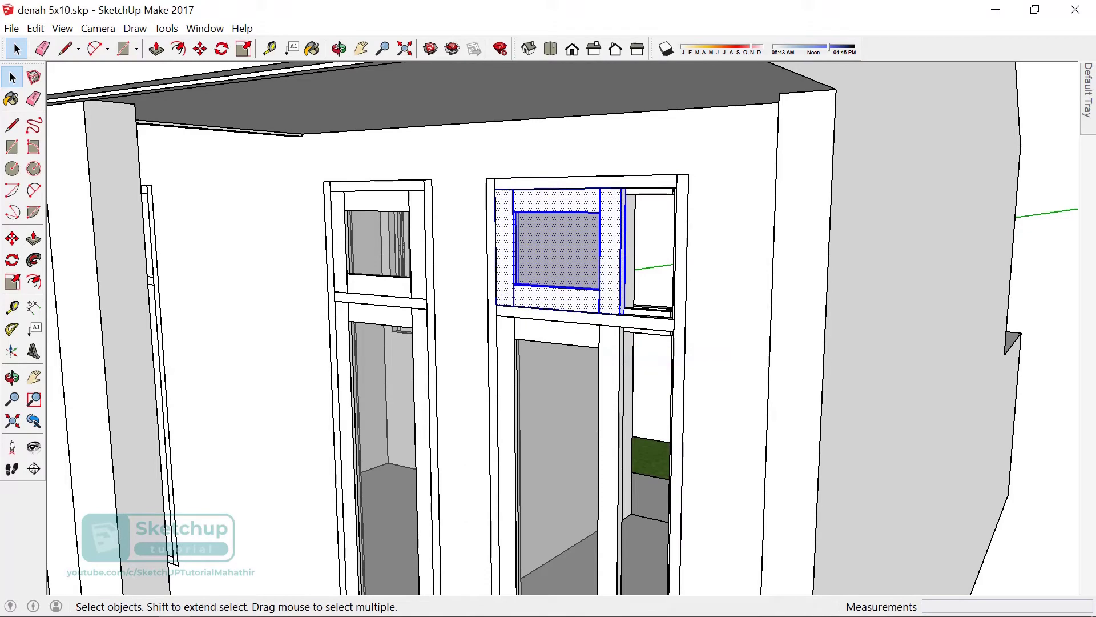
- Move the transom's vertical mullion over to the frame's right edge
left_click_drag(585, 159, 643, 329)
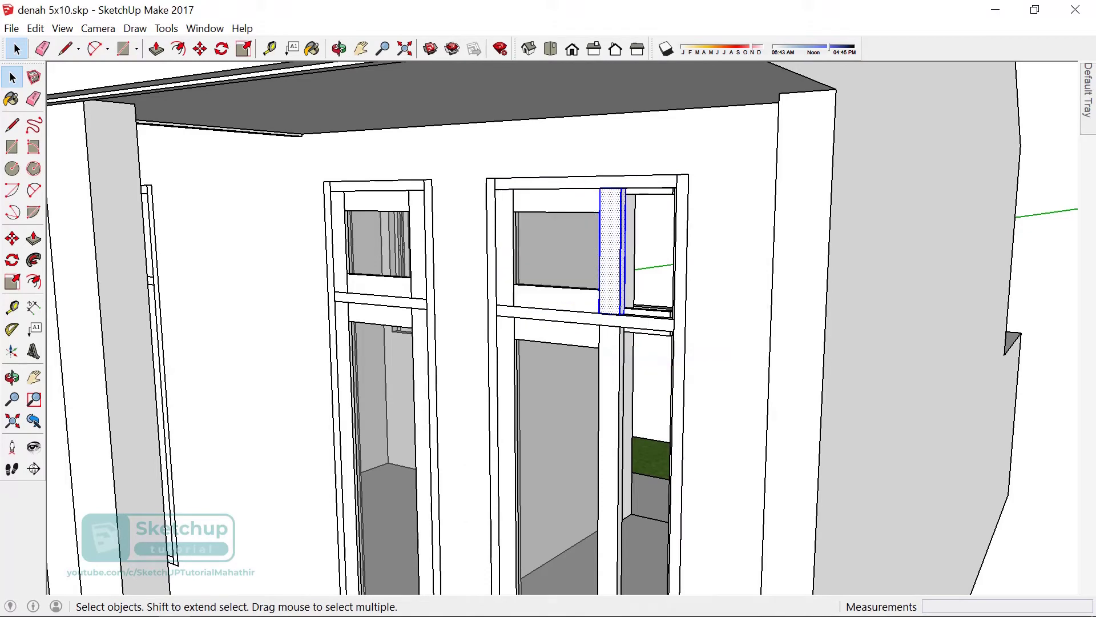
key("m")
left_click(621, 187)
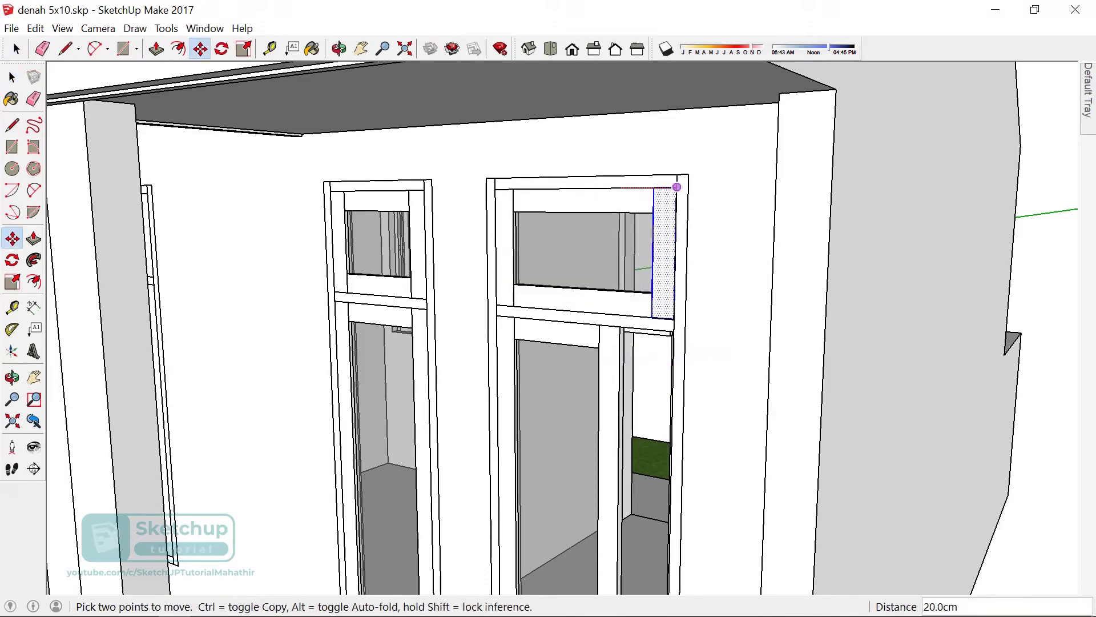
left_click(654, 188)
scroll(624, 171, "down", 5)
scroll(600, 318, "up", 3)
key("space")
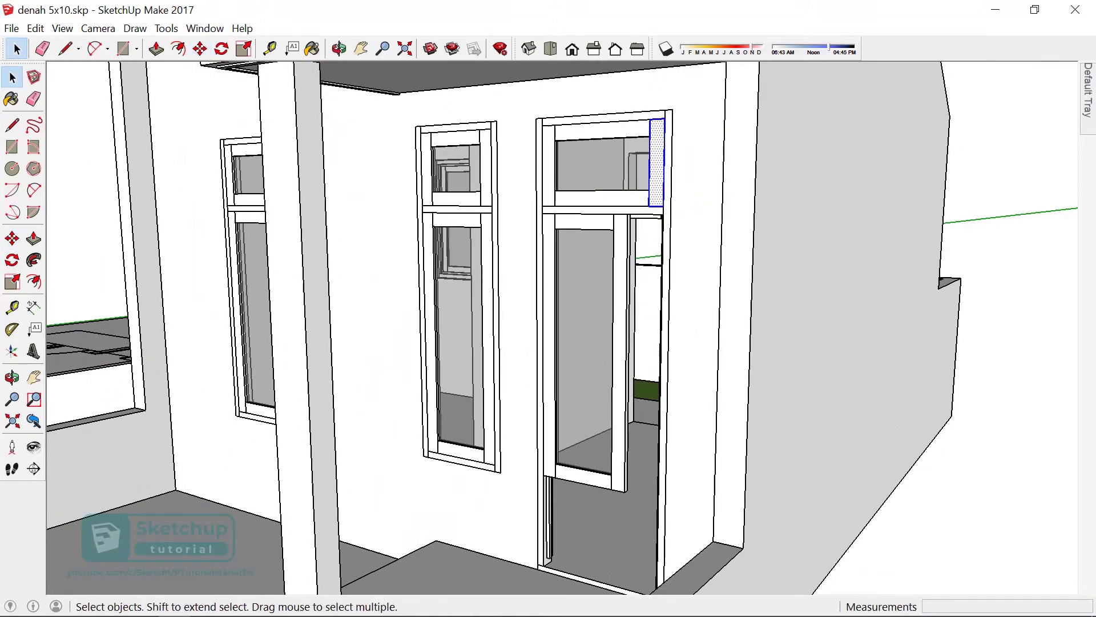
- Turn the whole upper window frame into a component
triple_click(657, 166)
right_click(619, 156)
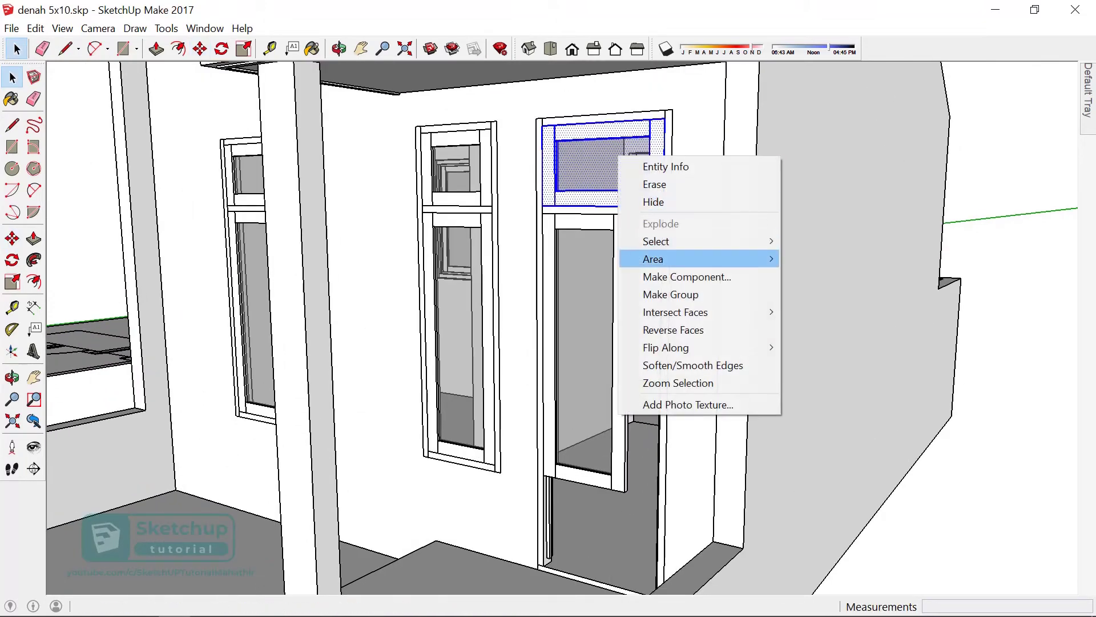
left_click(687, 276)
key("Return")
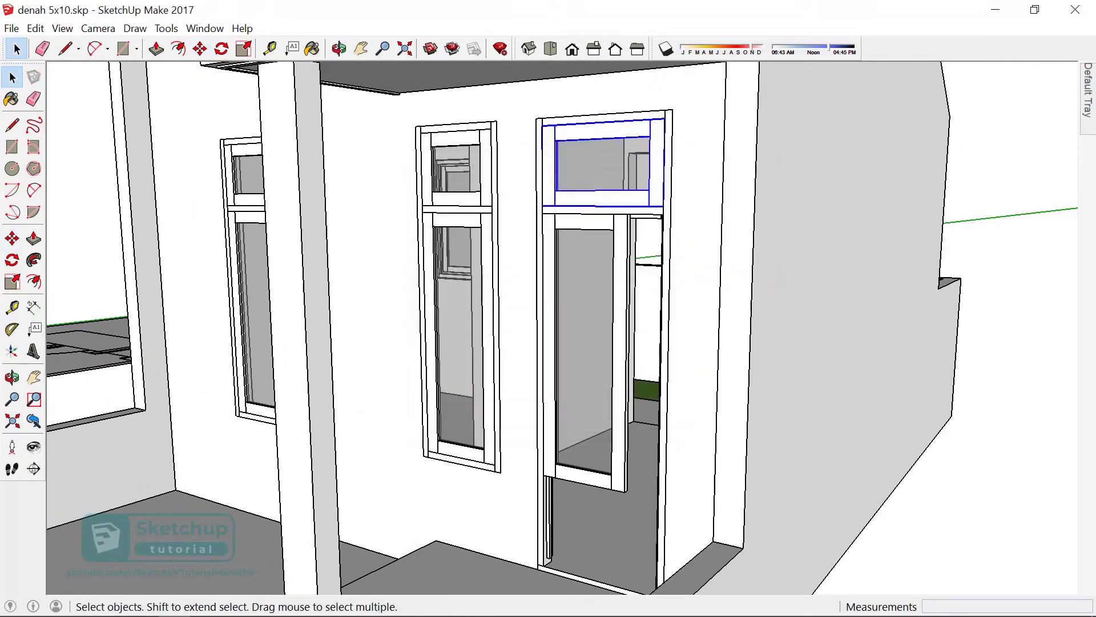
- Explode the door frame and move its right jamb onto the frame's corner endpoint
left_click(596, 240)
right_click(595, 235)
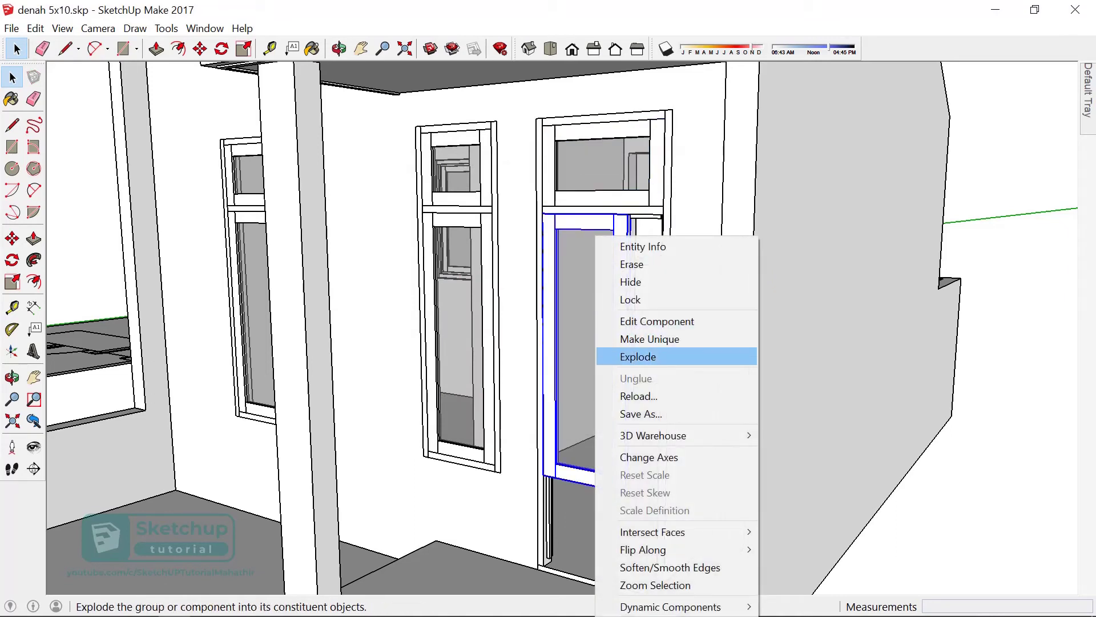
left_click(638, 357)
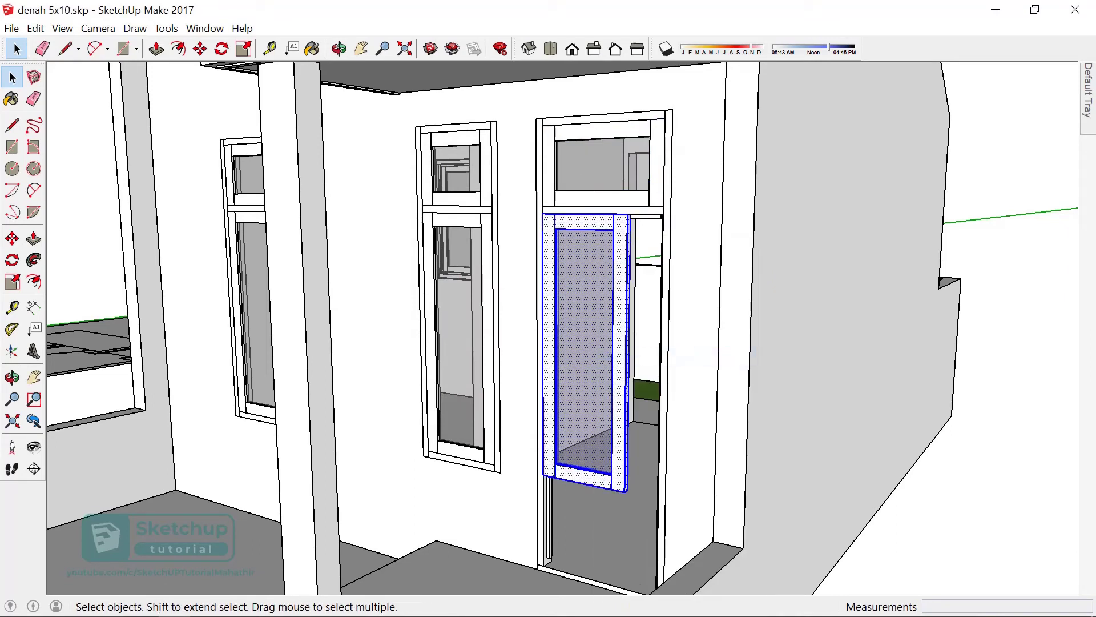
double_click(620, 354)
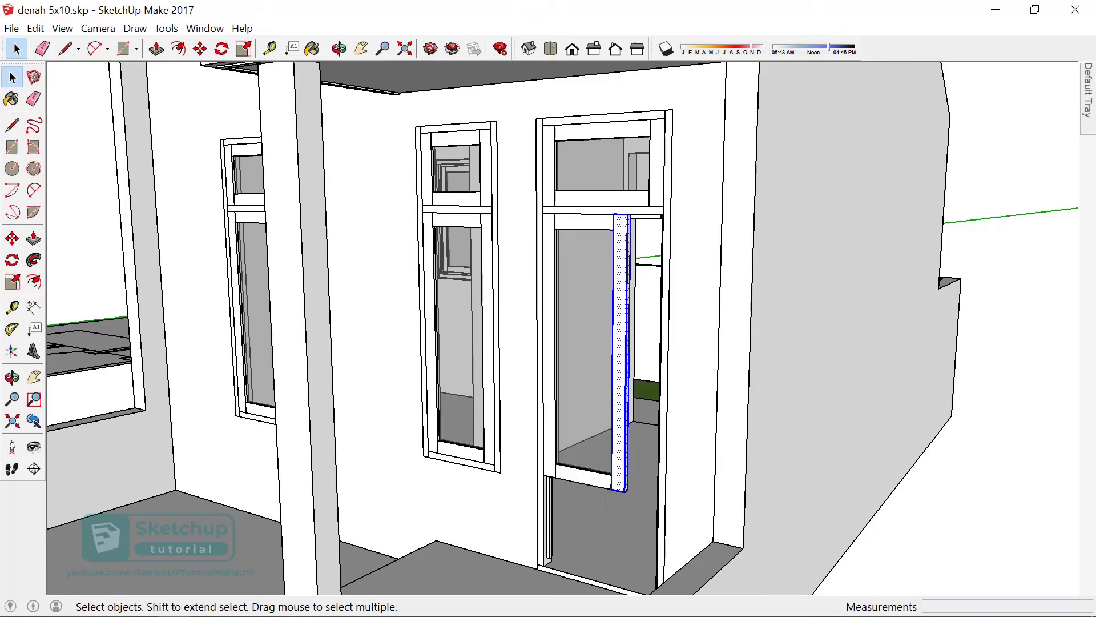
key("m")
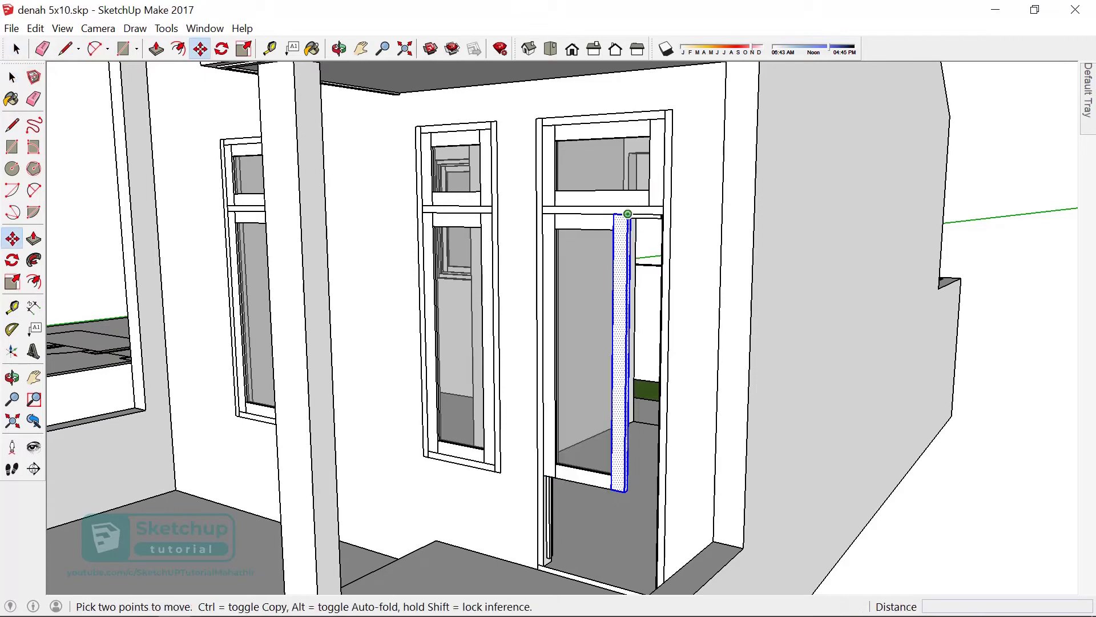
left_click(628, 214)
scroll(662, 216, "down", 3)
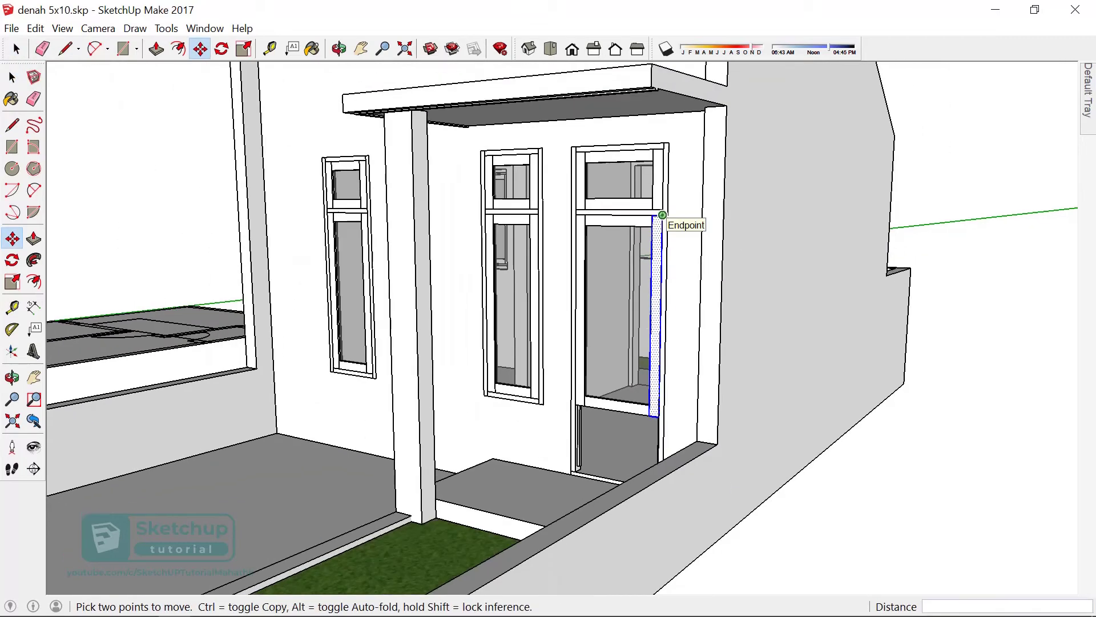
left_click(662, 215)
scroll(624, 423, "up", 3)
- Lower the door's horizontal bar to the floor as a sill
scroll(625, 423, "up", 2)
key("space")
key("ctrl+shift+i")
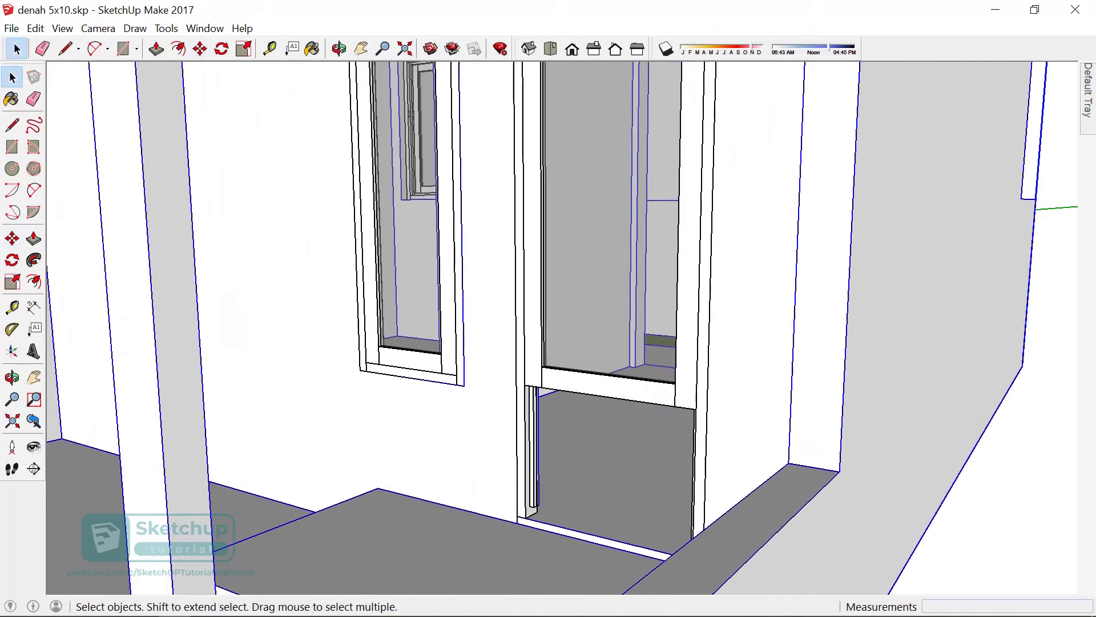
left_click_drag(500, 340, 737, 431)
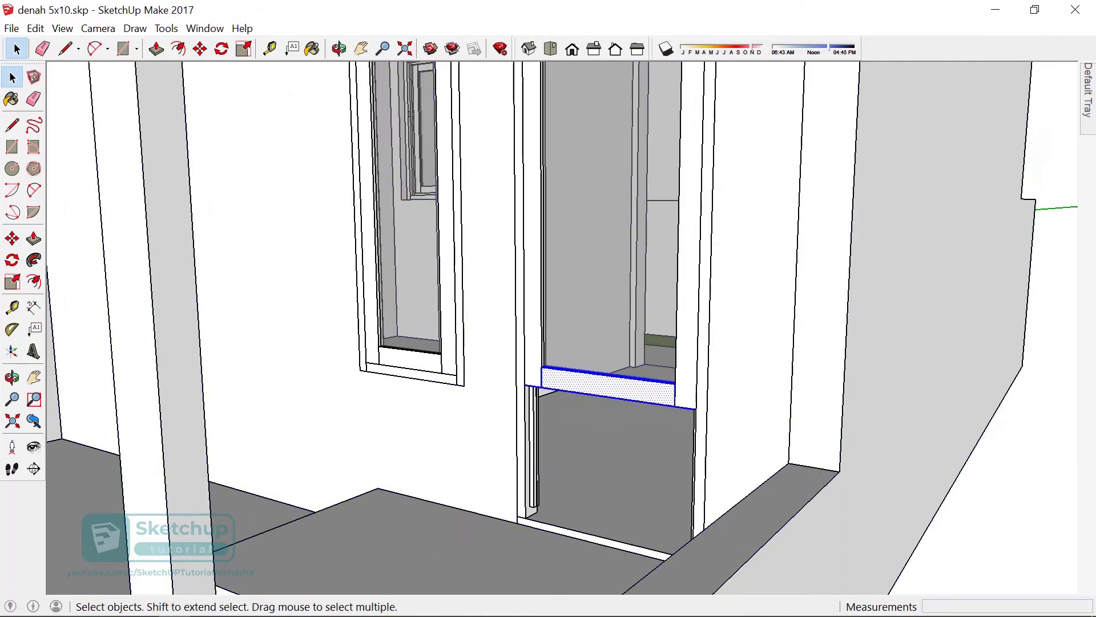
key("m")
left_click(525, 385)
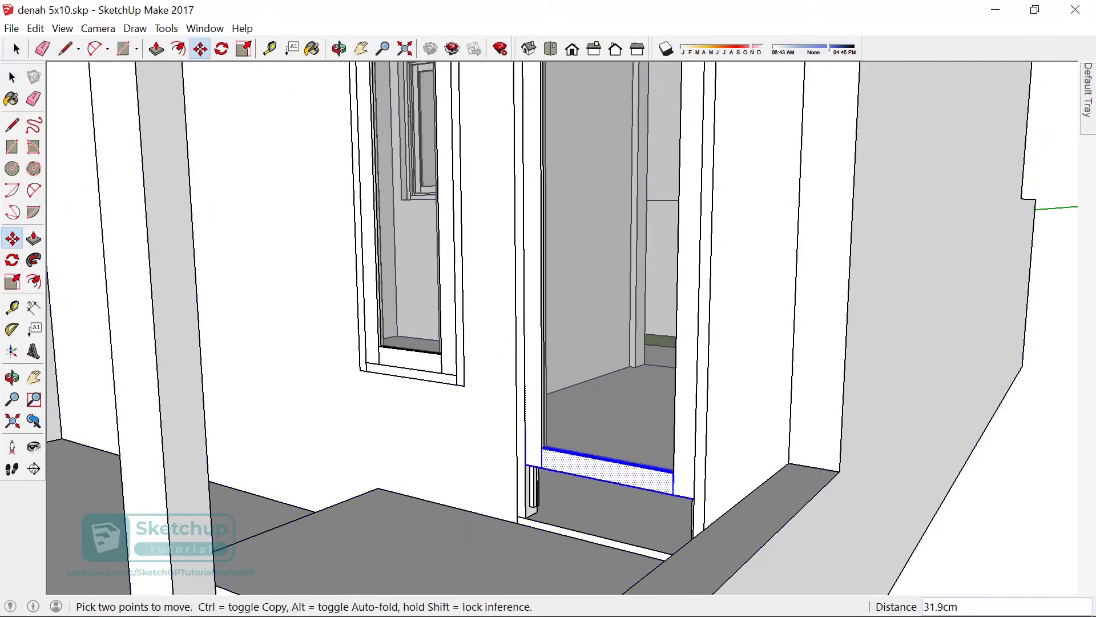
scroll(543, 502, "up", 3)
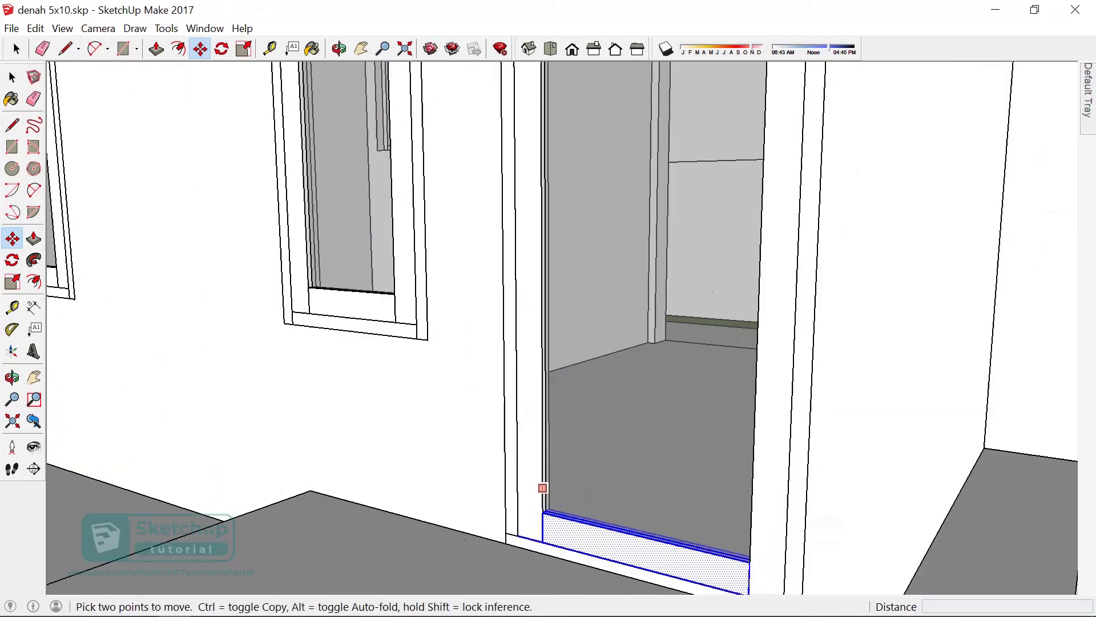
scroll(543, 503, "up", 2)
scroll(543, 502, "down", 3)
key("space")
scroll(543, 502, "down", 2)
scroll(616, 548, "down", 2)
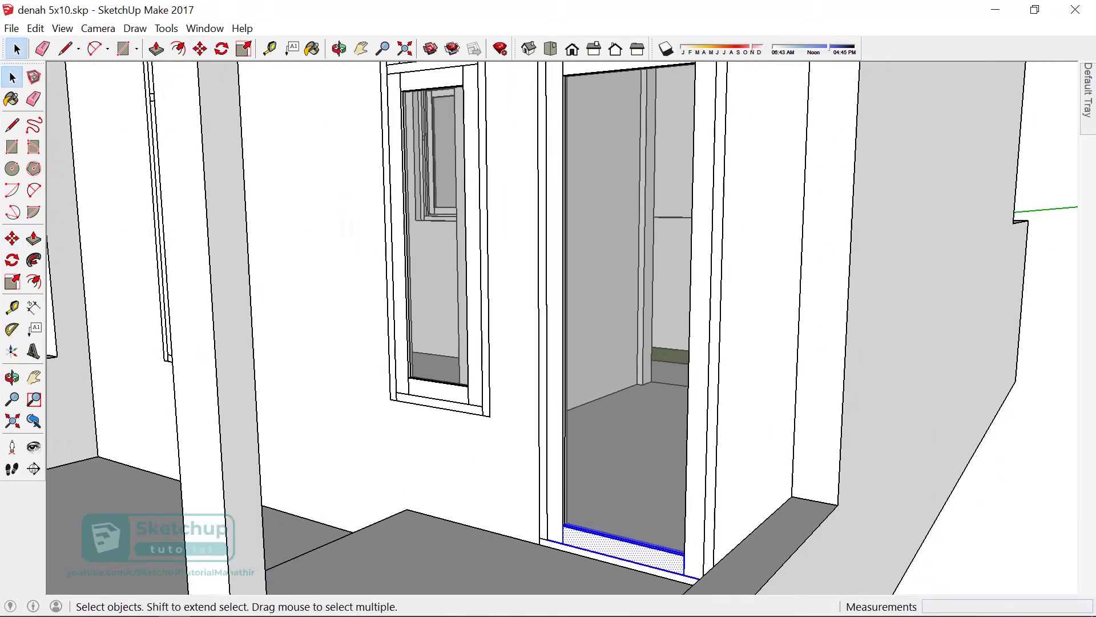
scroll(617, 548, "down", 2)
scroll(606, 542, "up", 2)
scroll(606, 543, "up", 2)
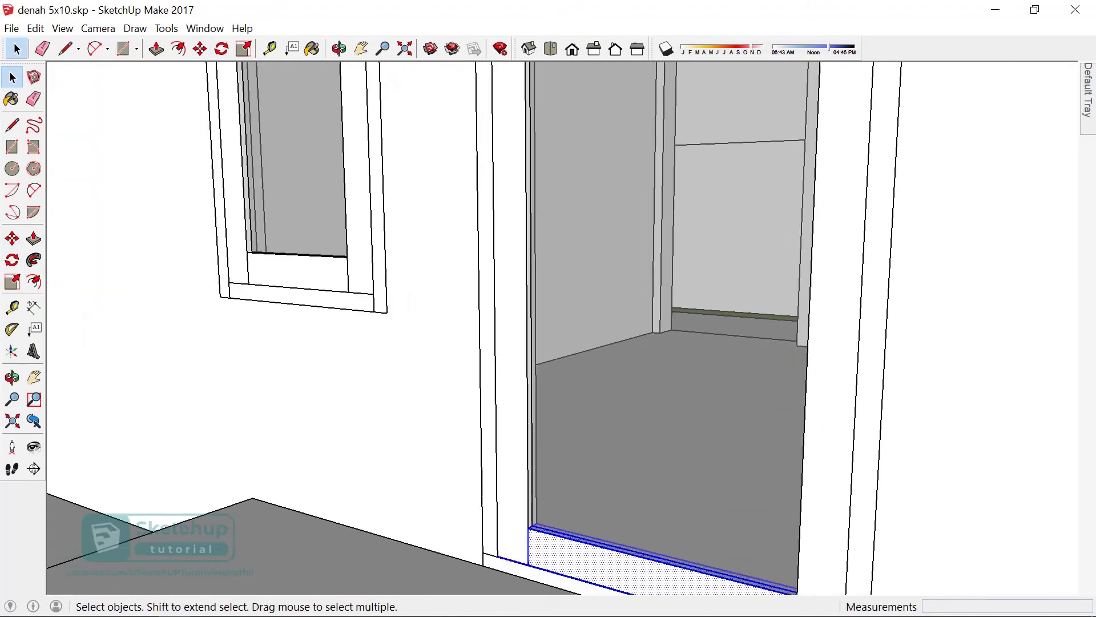
scroll(534, 517, "down", 2)
scroll(534, 517, "up", 2)
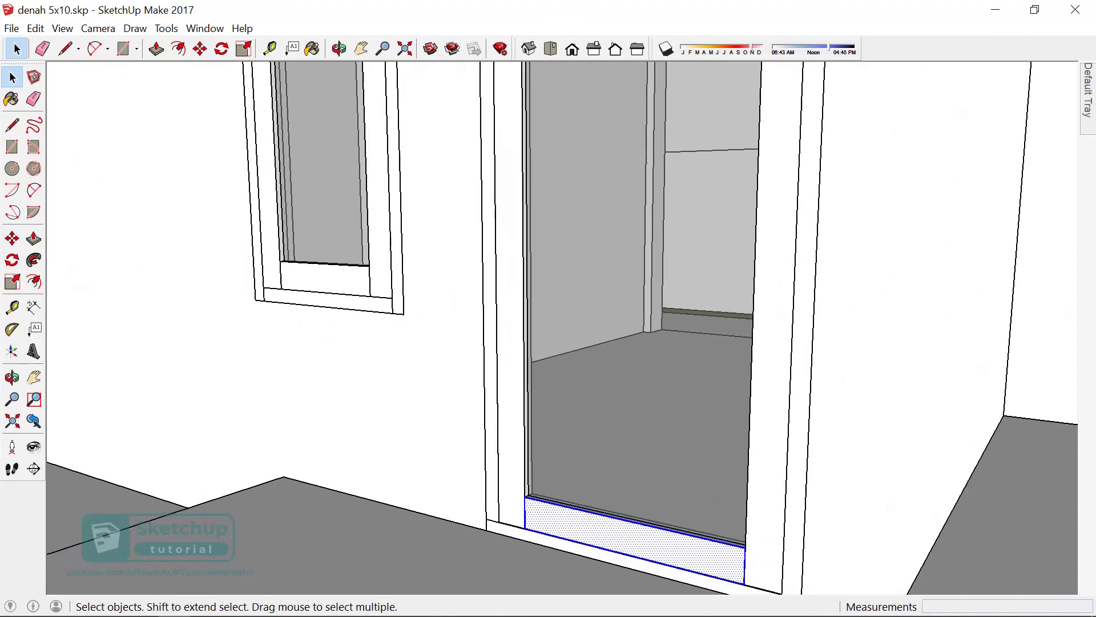
- Copy the sill up to mid-door height as a cross bar
key("m")
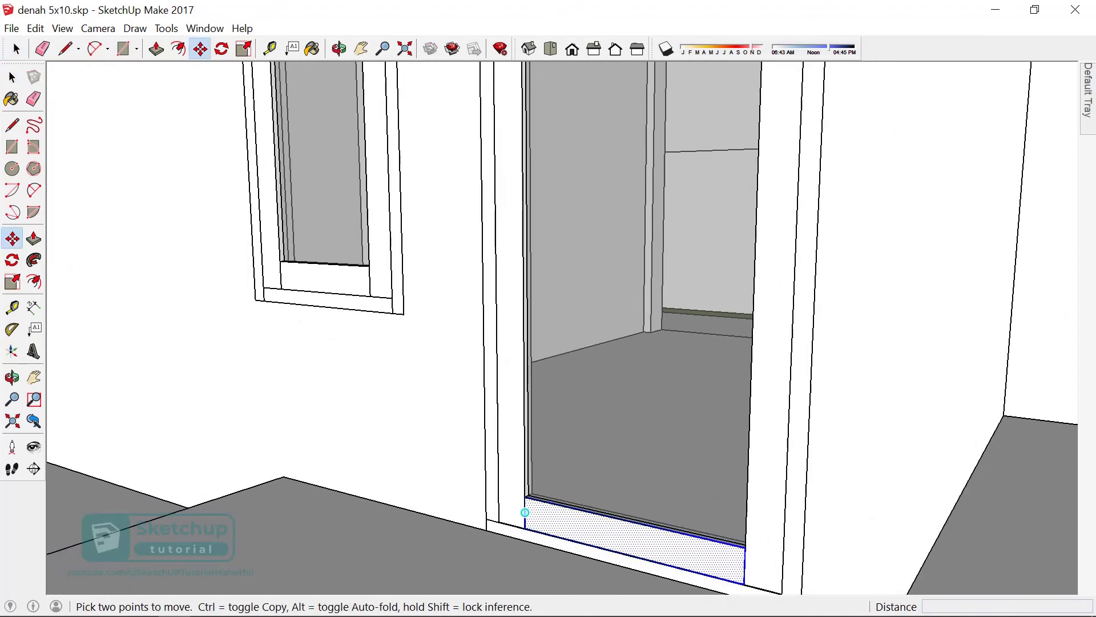
scroll(524, 512, "down", 1)
scroll(524, 512, "down", 1)
scroll(525, 512, "down", 2)
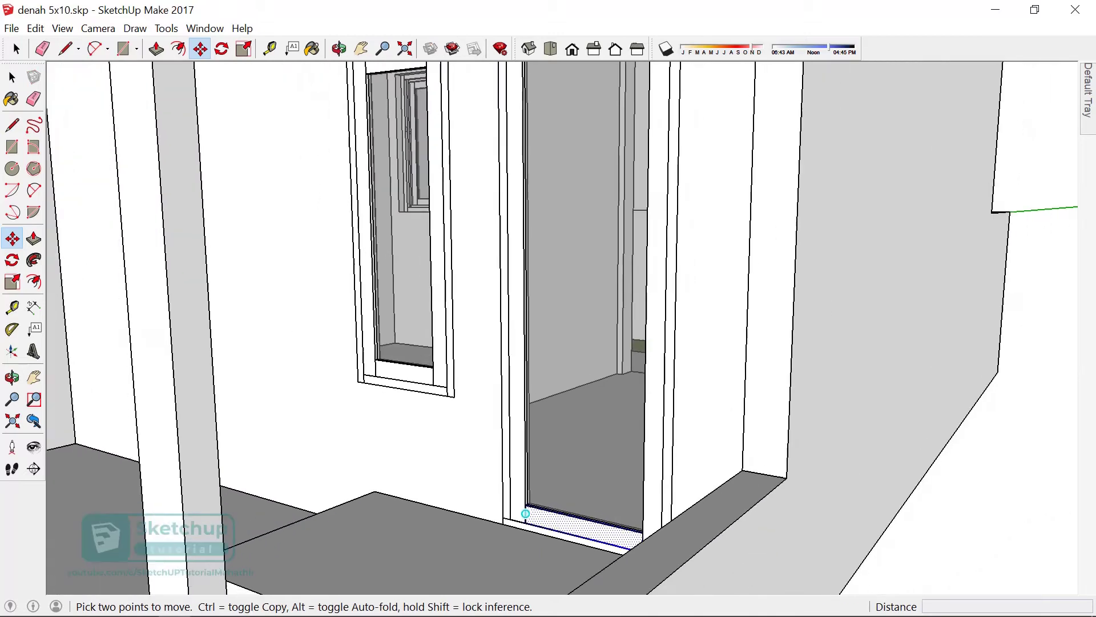
left_click(525, 513, "ctrl")
scroll(525, 513, "down", 2)
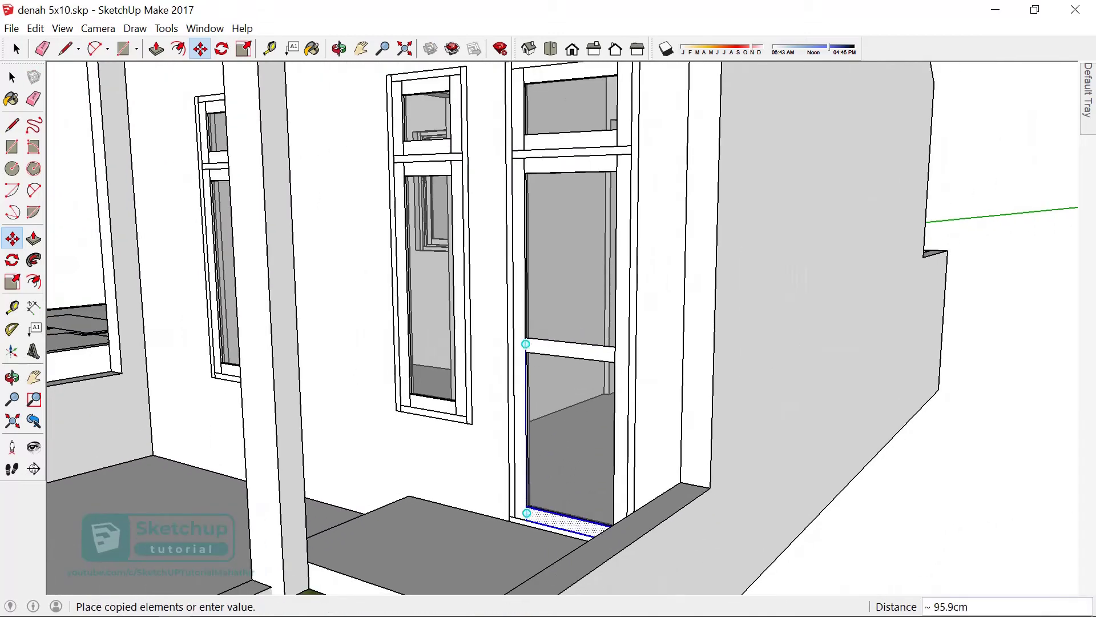
left_click(525, 344)
scroll(525, 343, "up", 3)
scroll(525, 331, "up", 2)
middle_click_drag(525, 329, 434, 354)
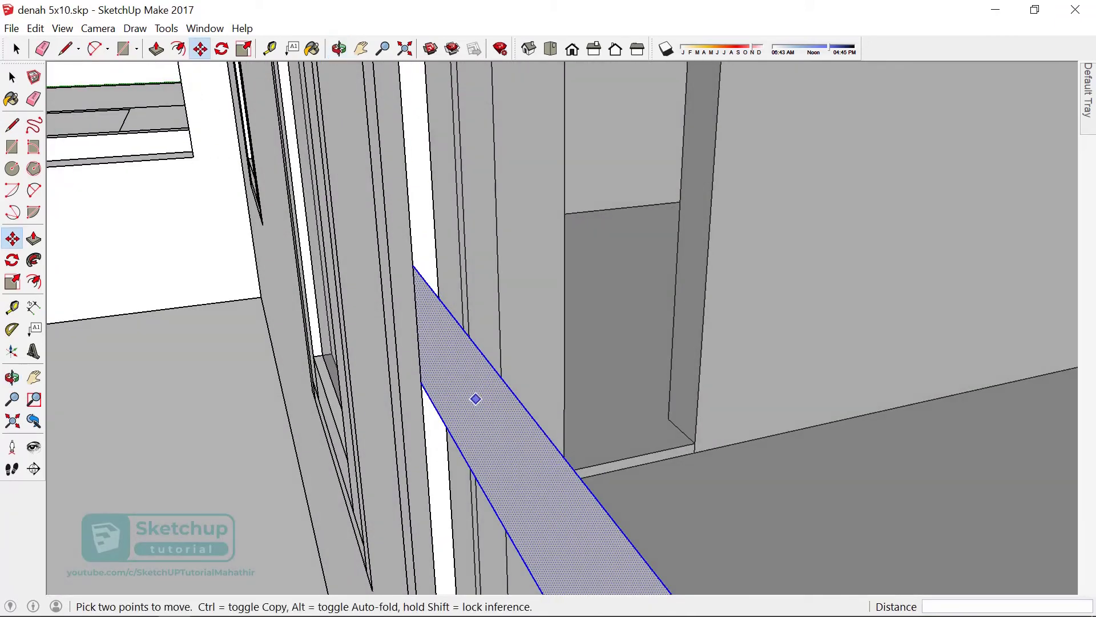
- Push/Pull the new cross bar's face out 3.0cm
key("p")
left_click(489, 395)
mouse_move(589, 377)
middle_mouse_down()
mouse_move(491, 240)
mouse_move(763, 384)
middle_mouse_up()
left_click(494, 211)
- Cancel a stray push on the lower panel and select the whole door
scroll(480, 286, "down", 5)
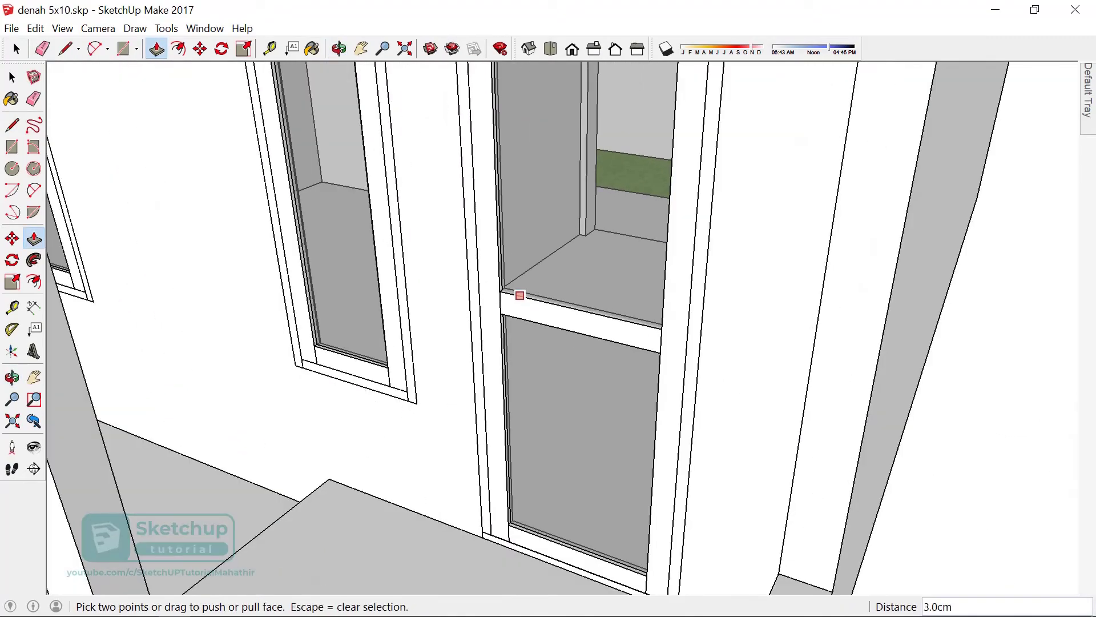
scroll(516, 296, "down", 3)
scroll(549, 332, "up", 3)
scroll(552, 334, "up", 2)
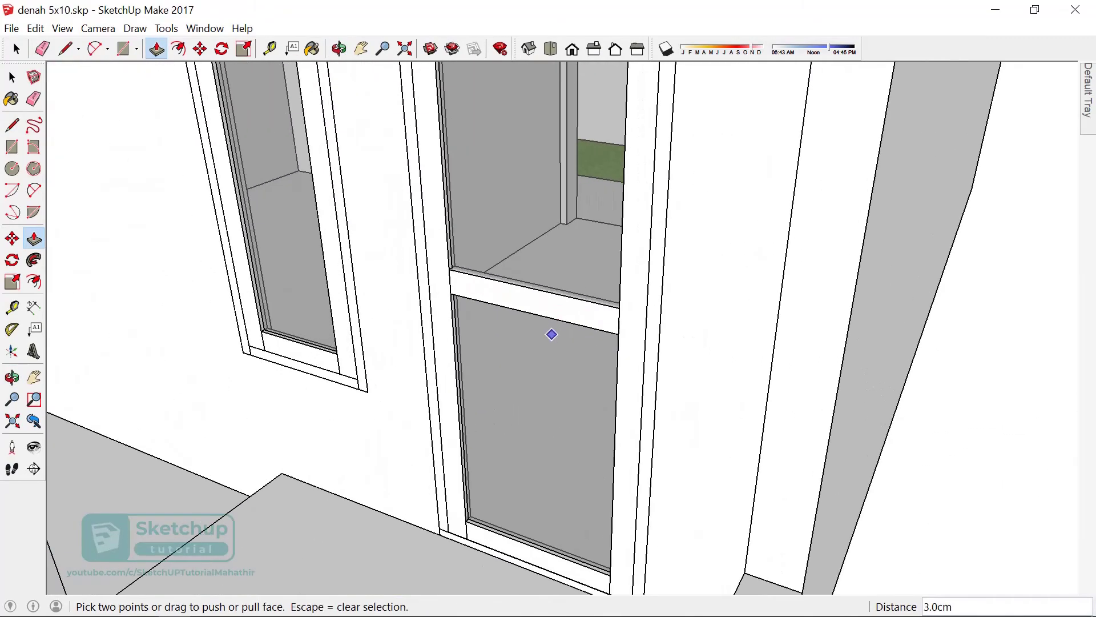
scroll(530, 369, "up", 2)
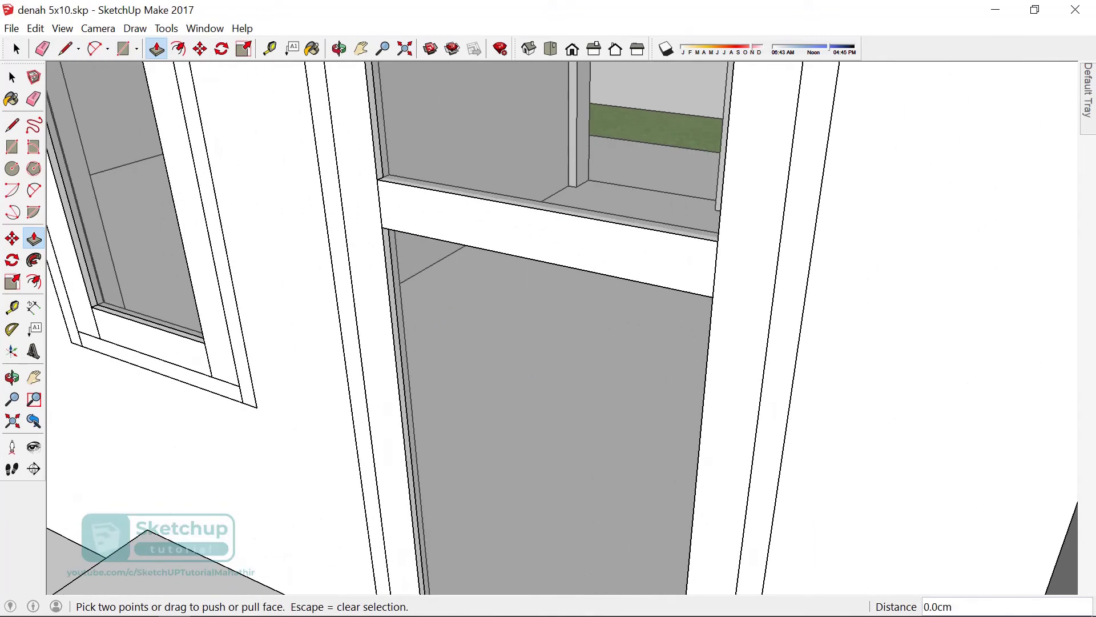
left_click(531, 371)
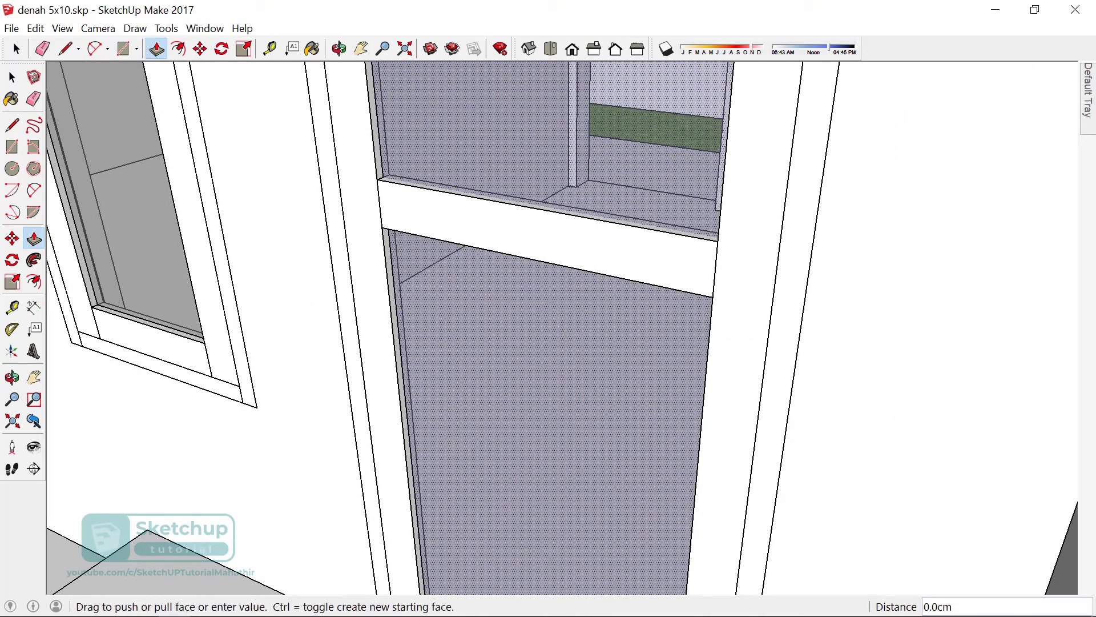
key("Escape")
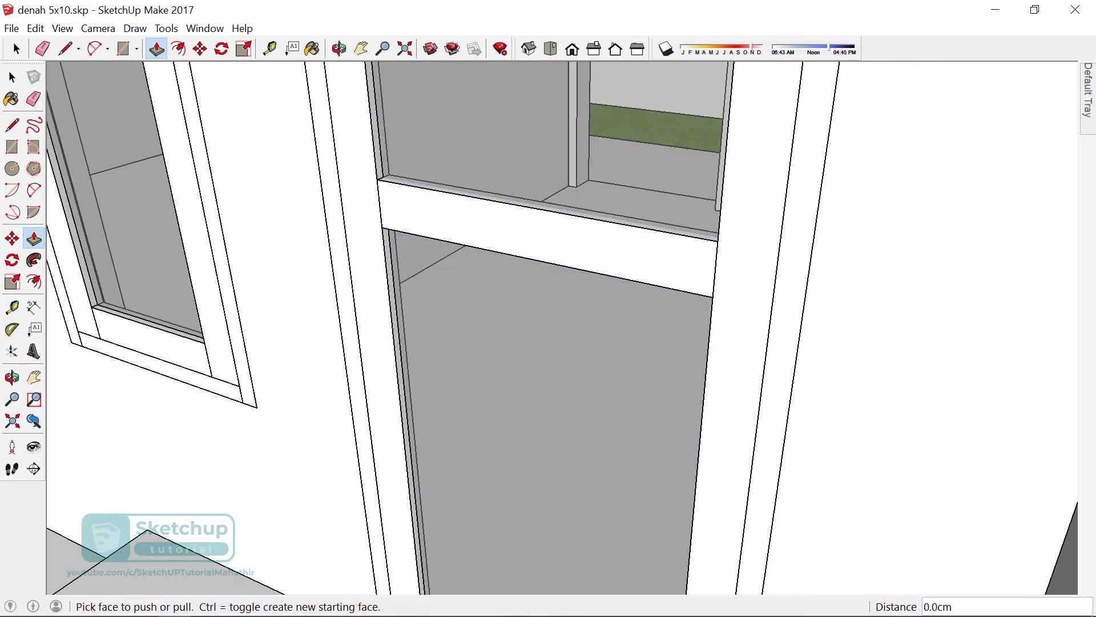
scroll(531, 342, "down", 2)
key("space")
left_click(634, 399)
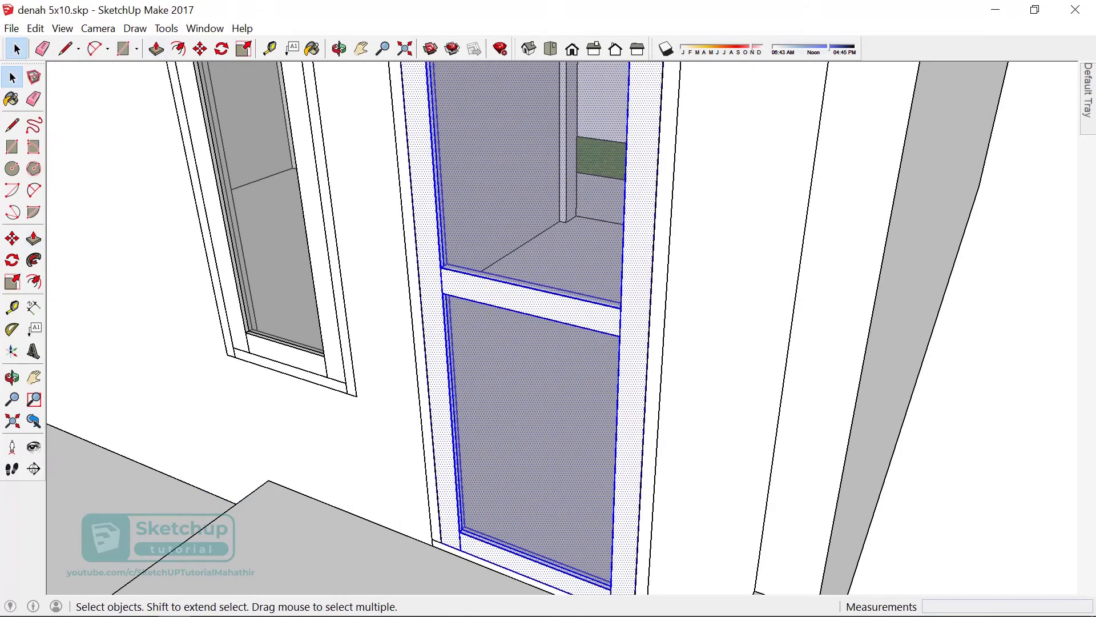
scroll(548, 328, "down", 3)
- Paint both door panels with Wood Floor Light from the Wood material collection
key("b")
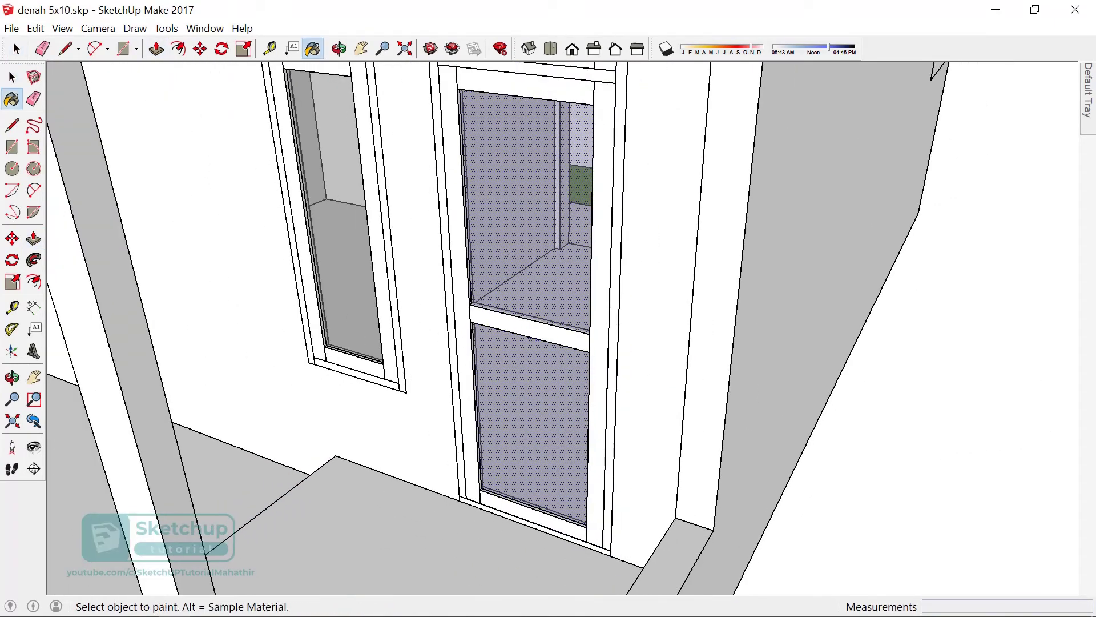
left_click(1034, 203)
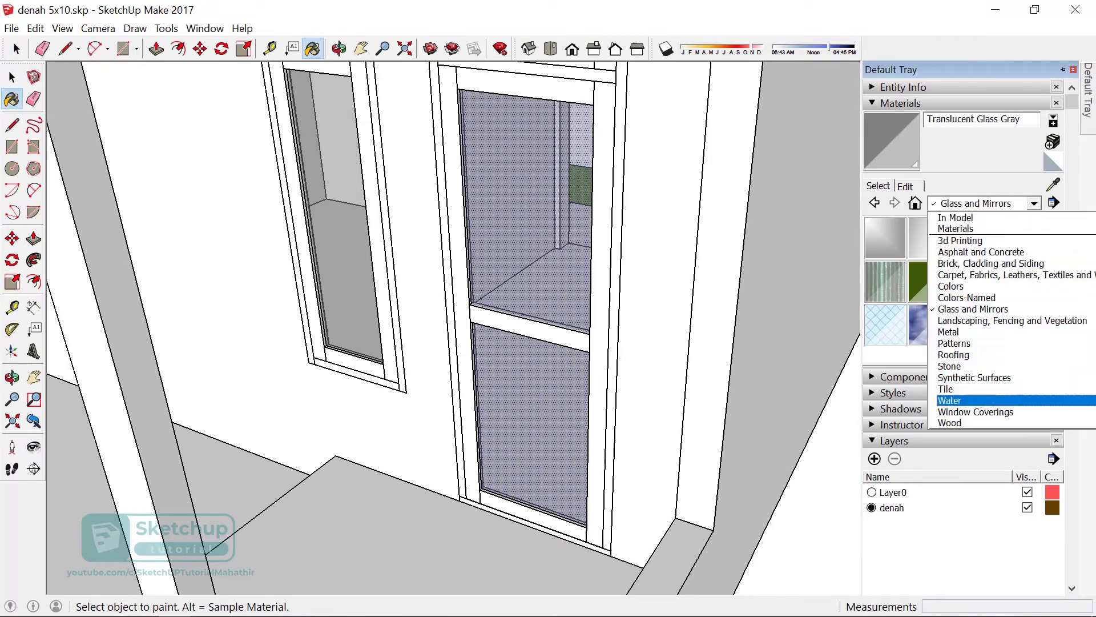
left_click(950, 422)
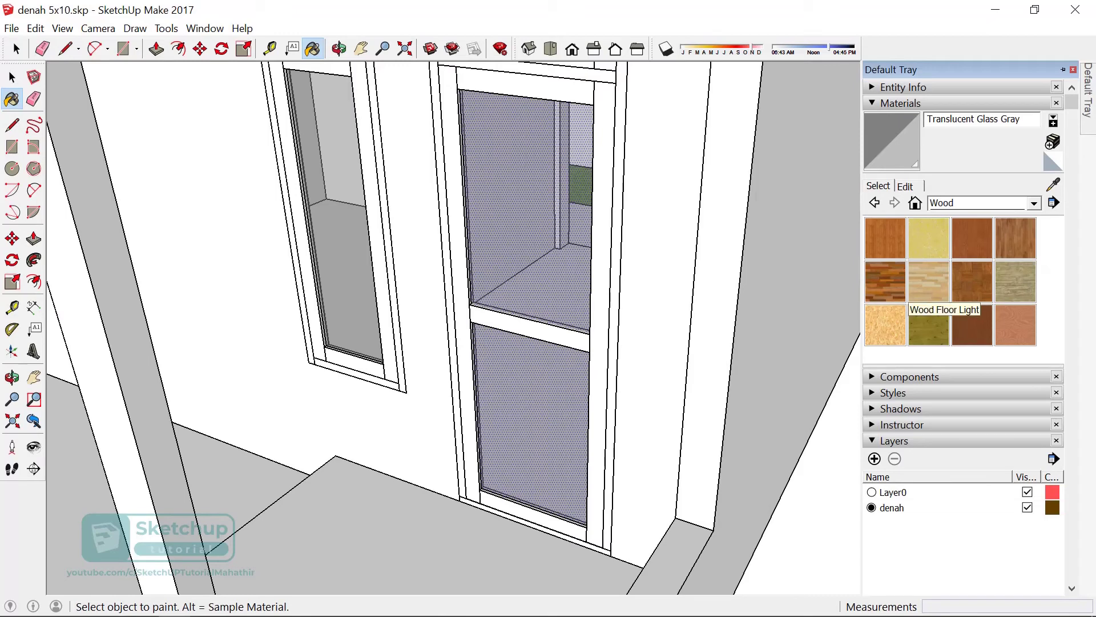
left_click(913, 292)
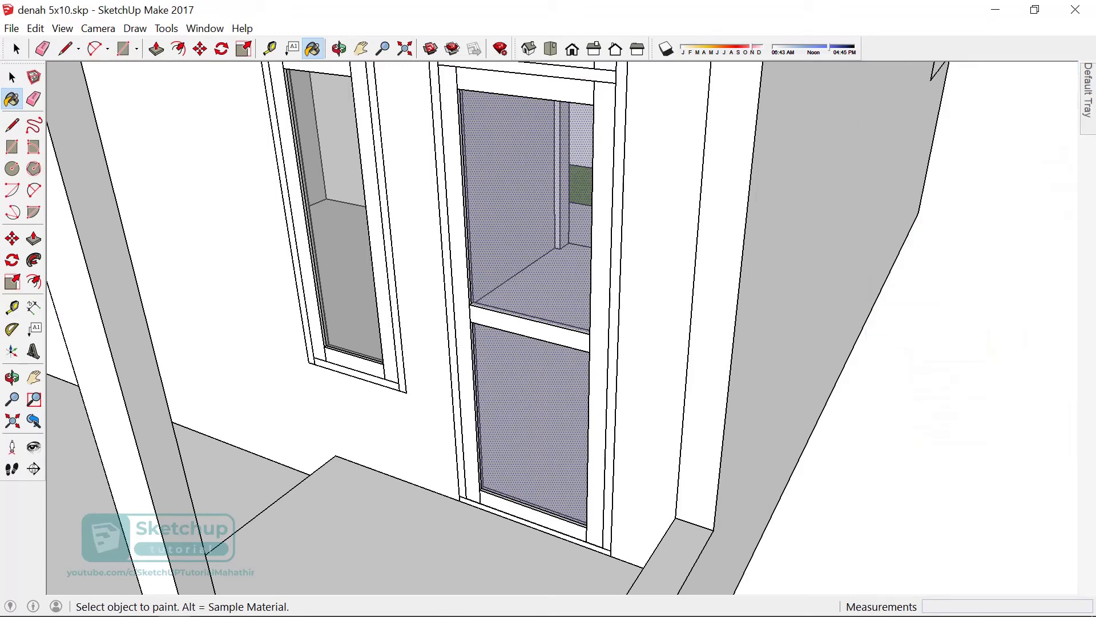
left_click(526, 212)
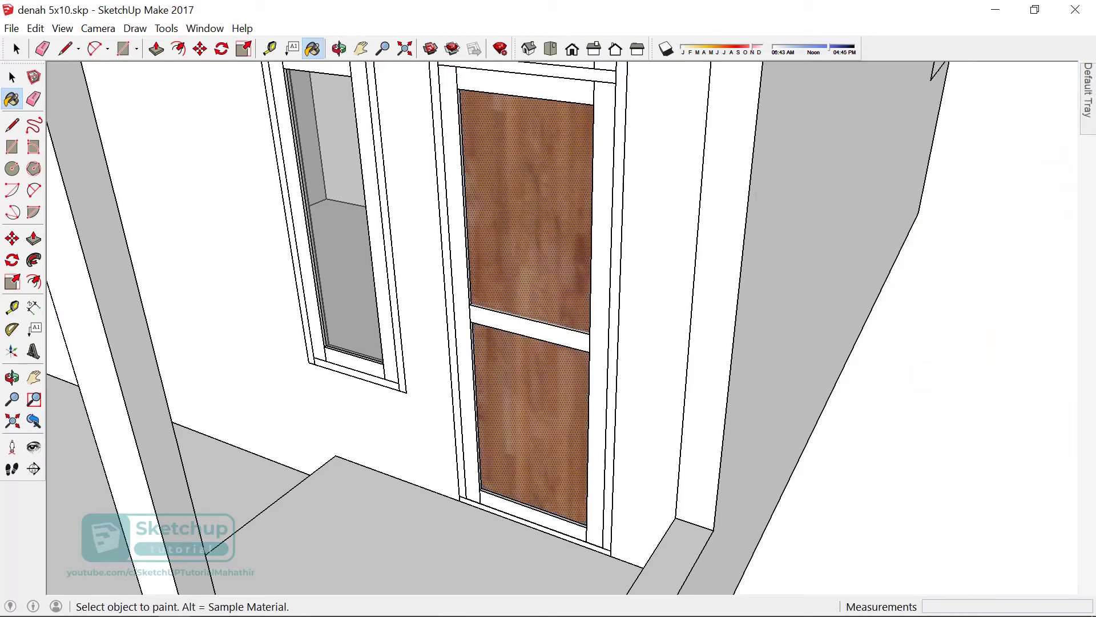
right_click(534, 116)
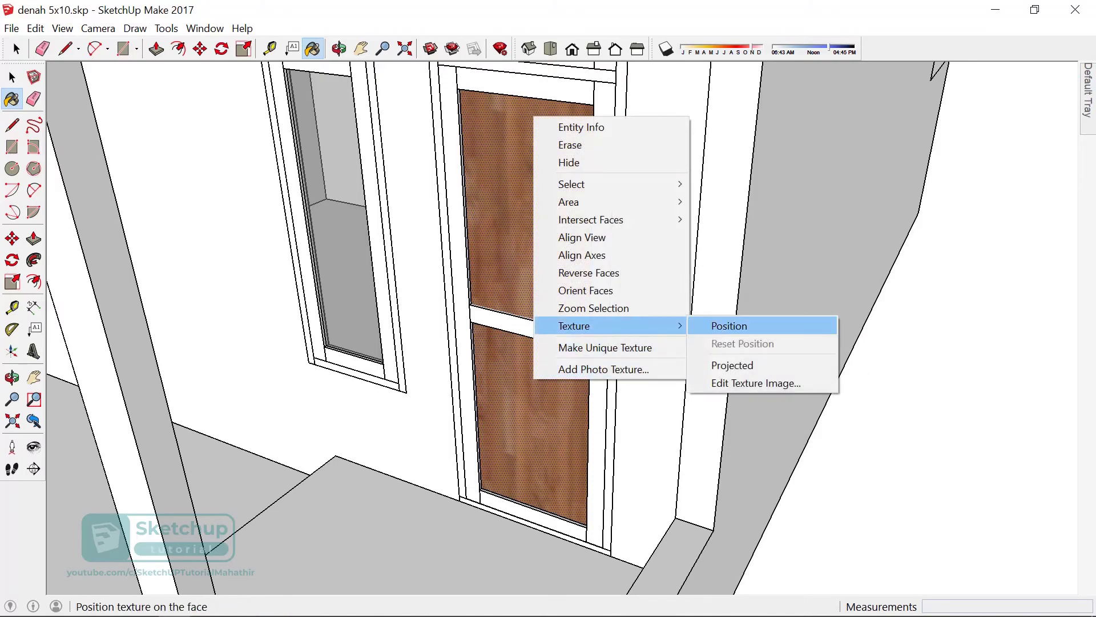
- Rescale and rotate the door's wood texture so the grain runs finer and vertical
left_click(729, 326)
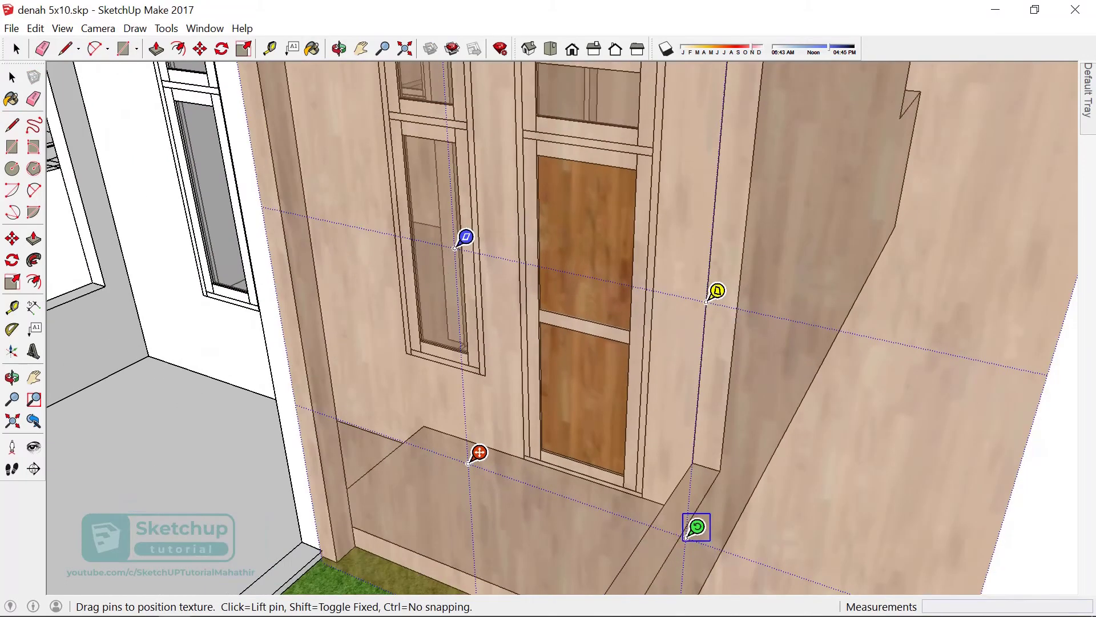
mouse_move(697, 527)
left_mouse_down()
mouse_move(507, 469)
mouse_move(502, 457)
mouse_move(518, 466)
left_mouse_up()
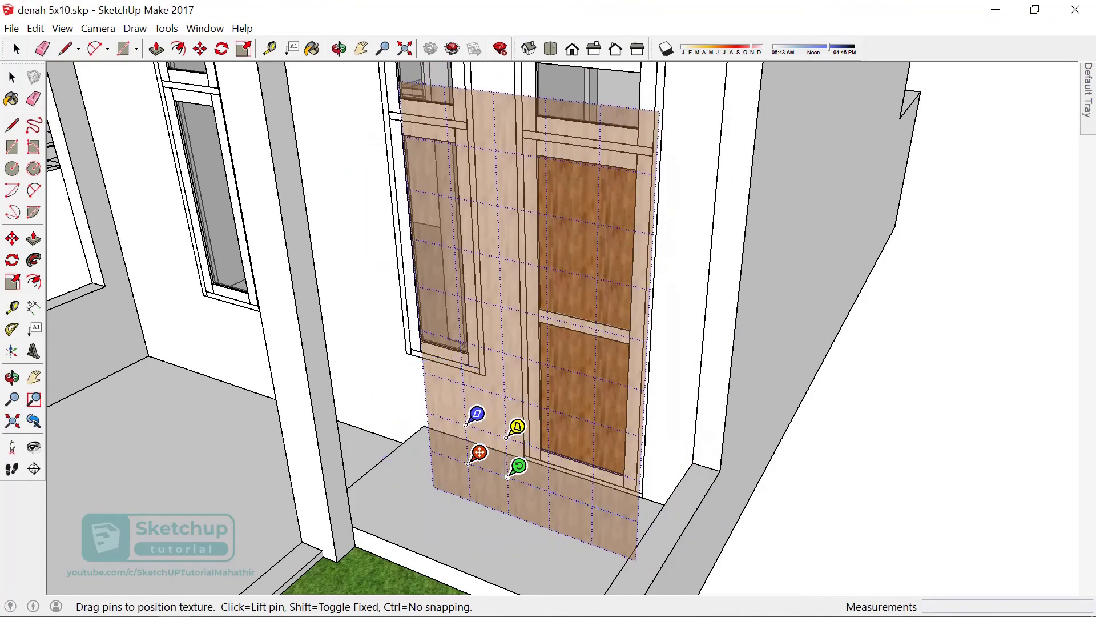
key("Return")
scroll(562, 279, "up", 3)
scroll(563, 279, "up", 3)
scroll(563, 280, "up", 2)
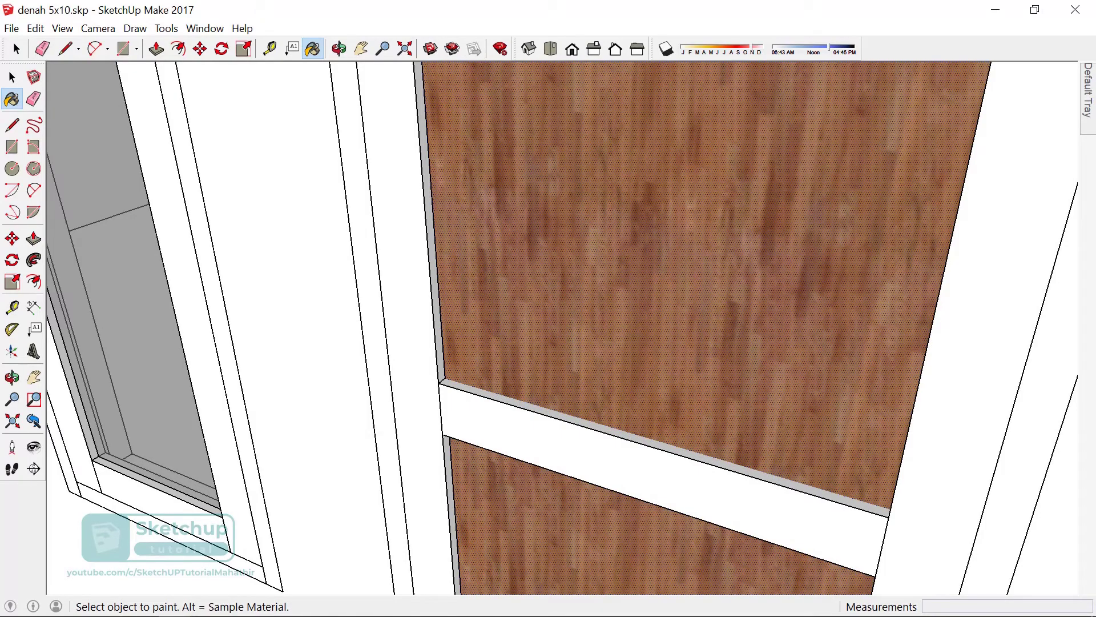
- Pull the wooden door face out 1.0 cm
scroll(522, 325, "down", 2)
key("p")
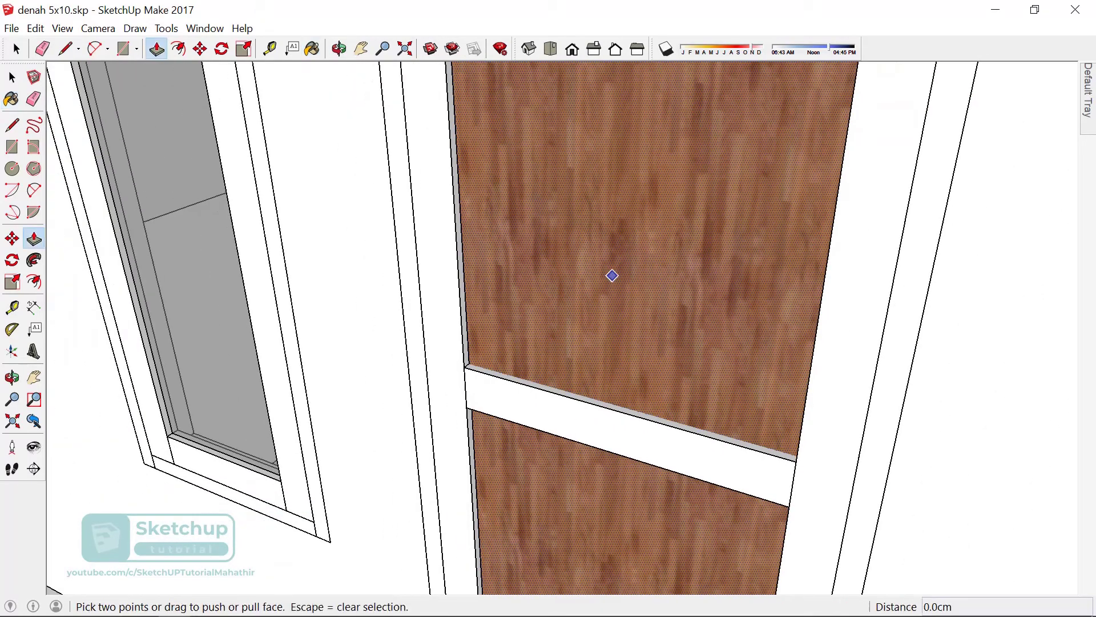
left_click(613, 275)
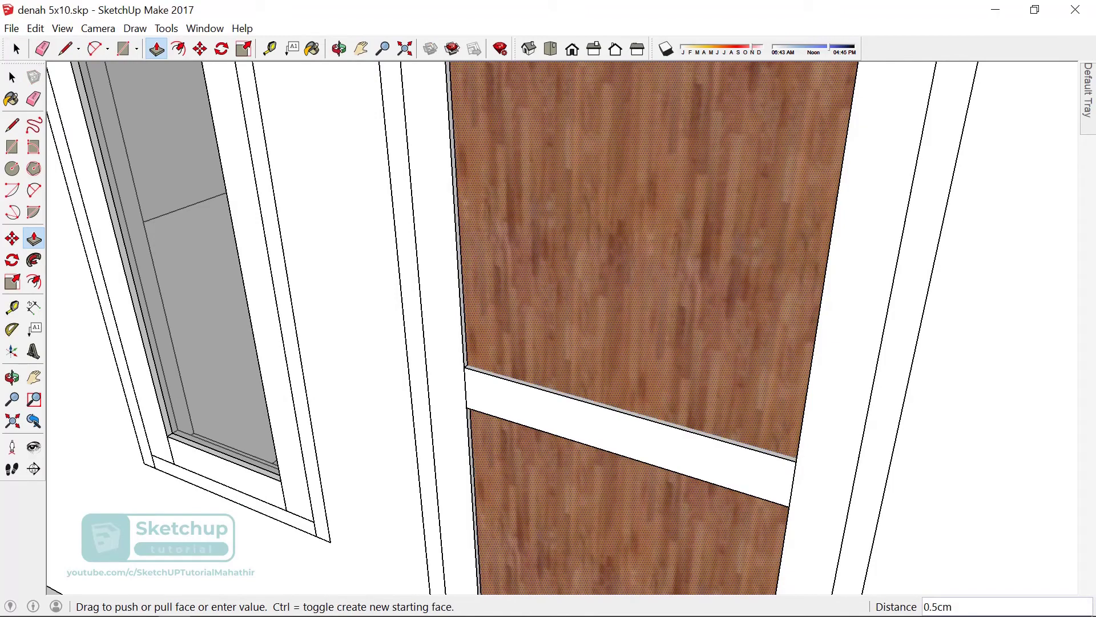
key("Return")
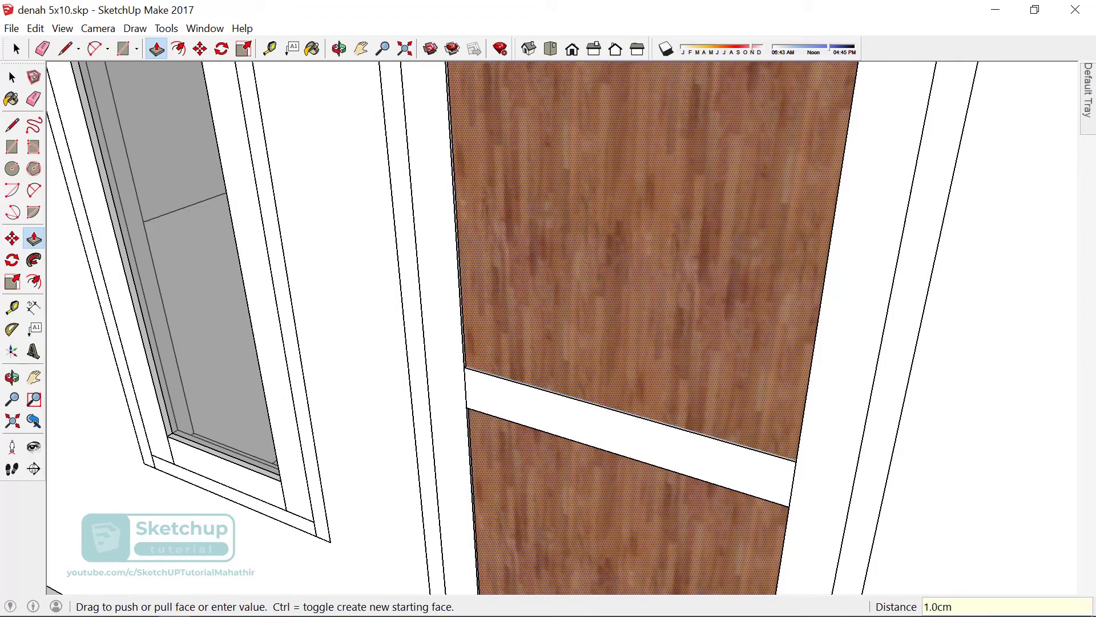
- Draw a rectangle across the door face to divide it
scroll(676, 295, "up", 2)
scroll(676, 295, "up", 2)
key("f")
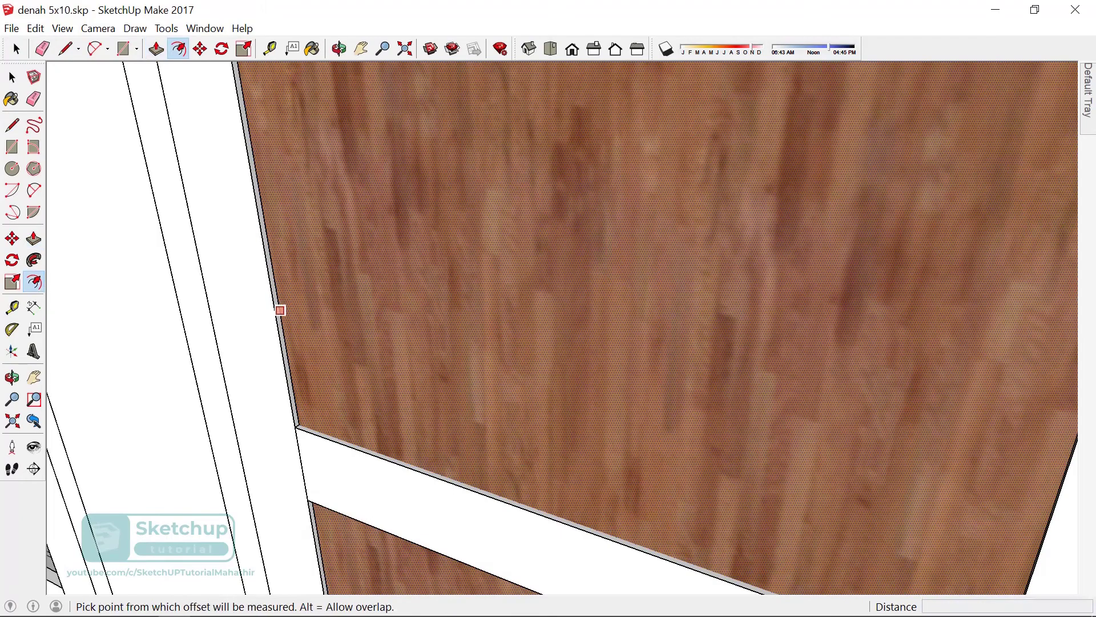
scroll(283, 400, "down", 2)
key("r")
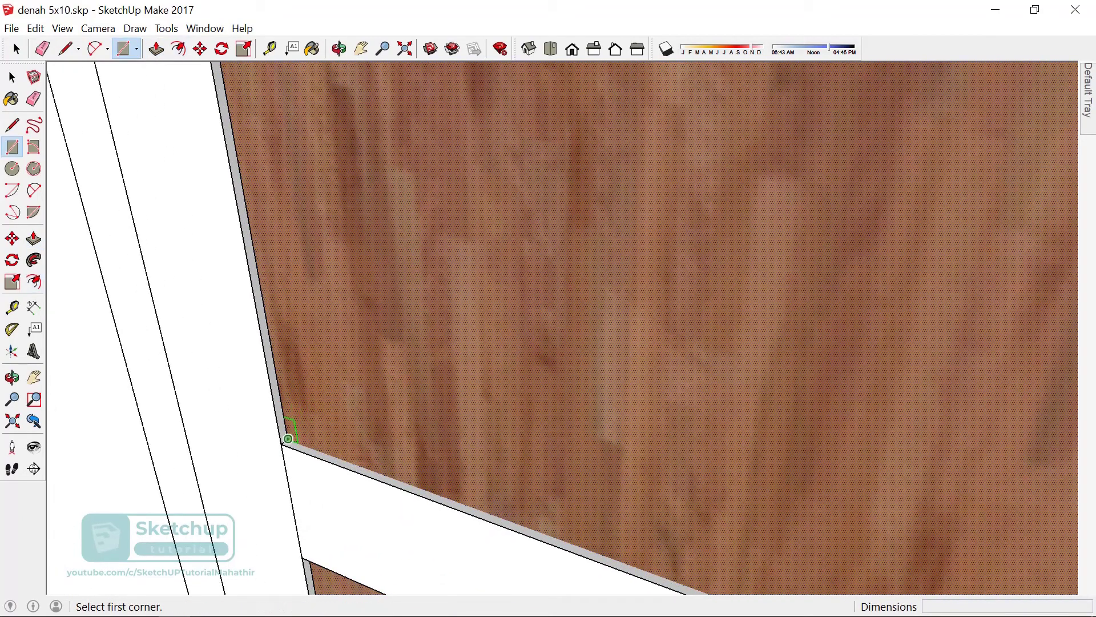
left_click(284, 441)
scroll(379, 325, "down", 2)
mouse_move(442, 271)
middle_mouse_down()
mouse_move(514, 286)
mouse_move(656, 229)
middle_mouse_up()
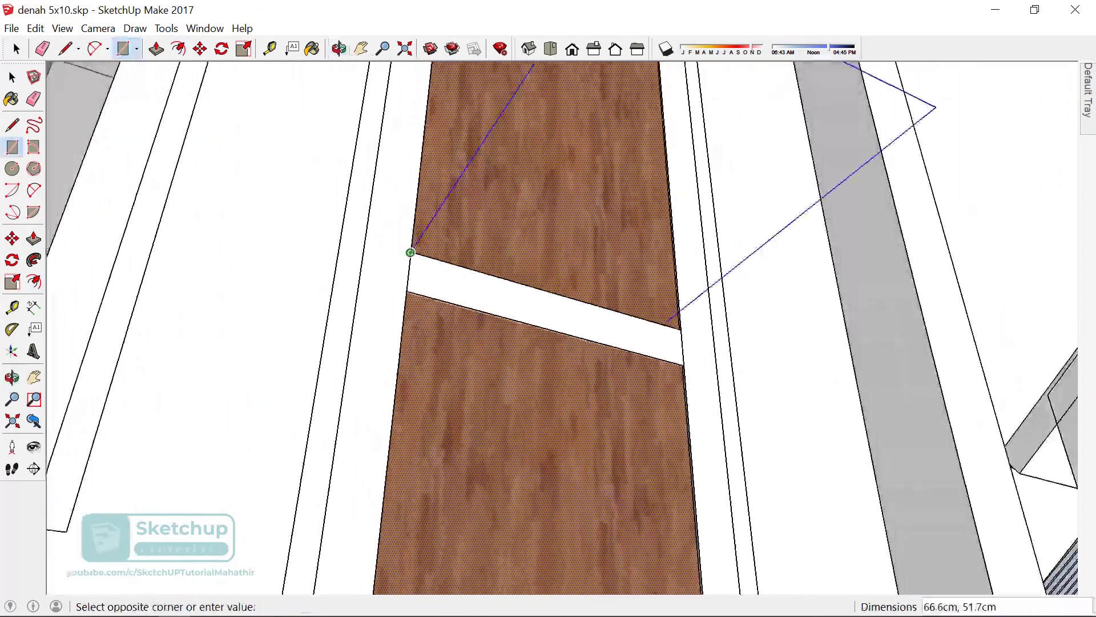
scroll(657, 362, "up", 3)
scroll(744, 334, "up", 2)
left_click(766, 303)
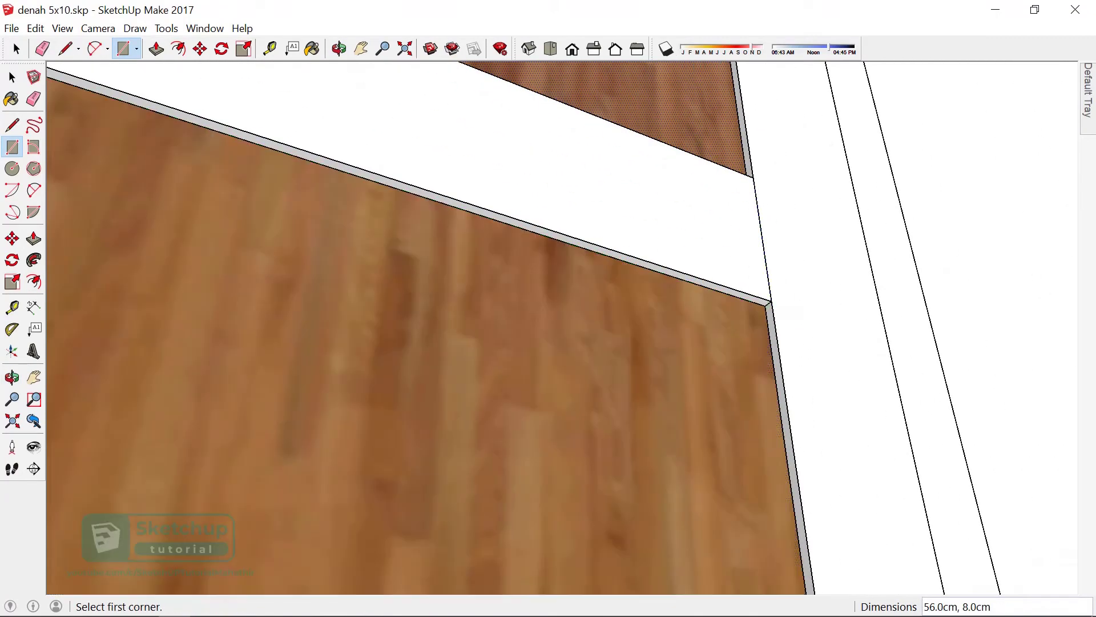
- Offset the upper door panel's edge inward 8 cm
scroll(609, 460, "down", 2)
scroll(608, 474, "down", 2)
scroll(573, 212, "up", 2)
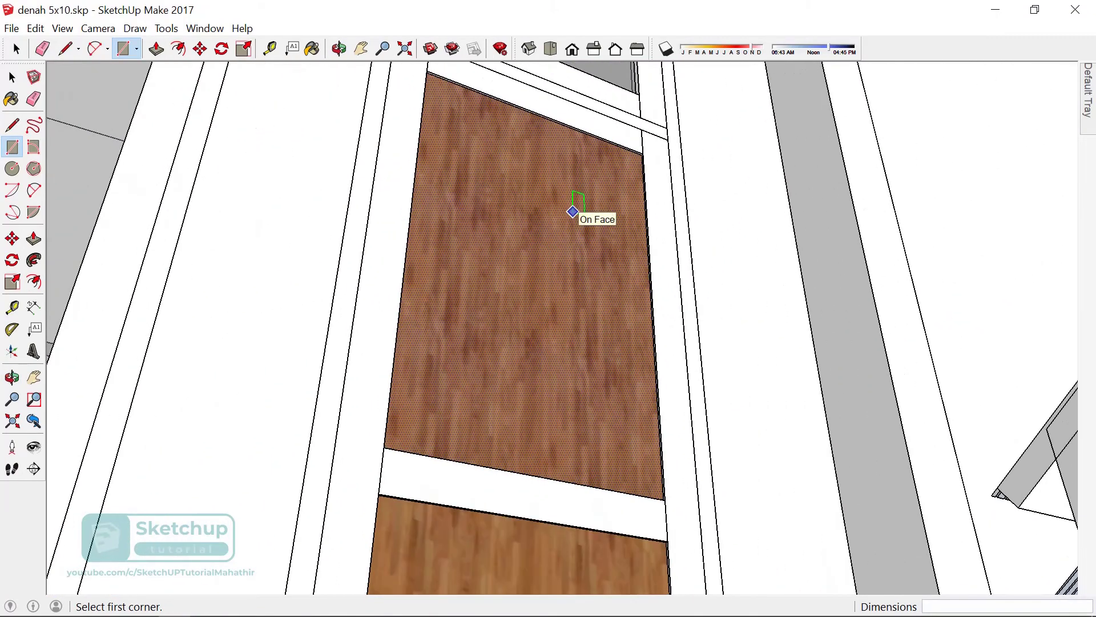
key("f")
left_click(548, 119)
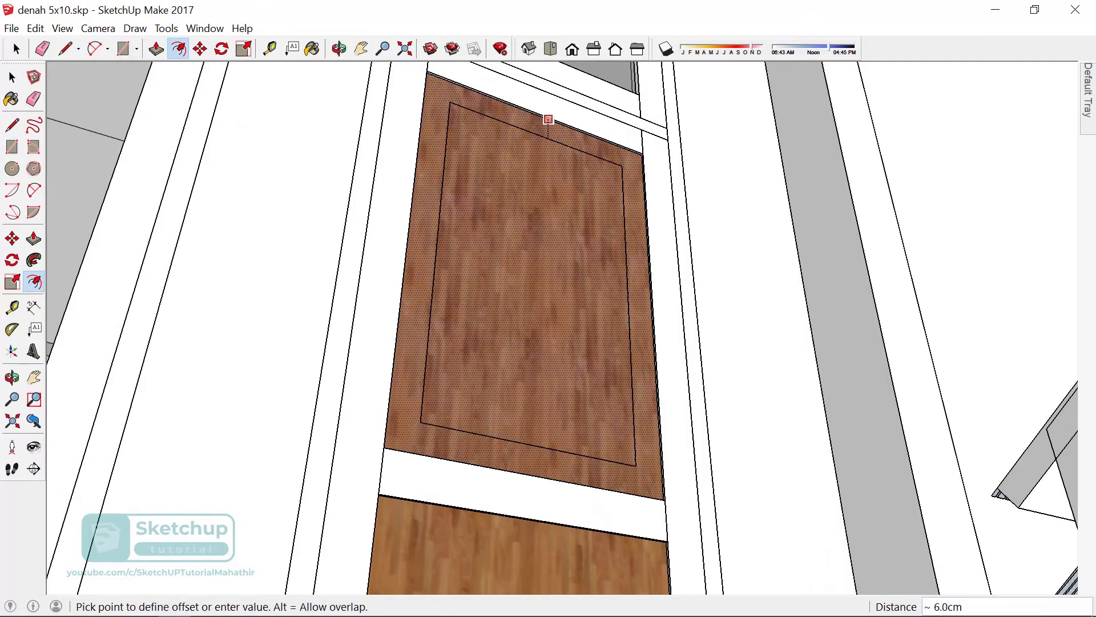
type("8")
key("Return")
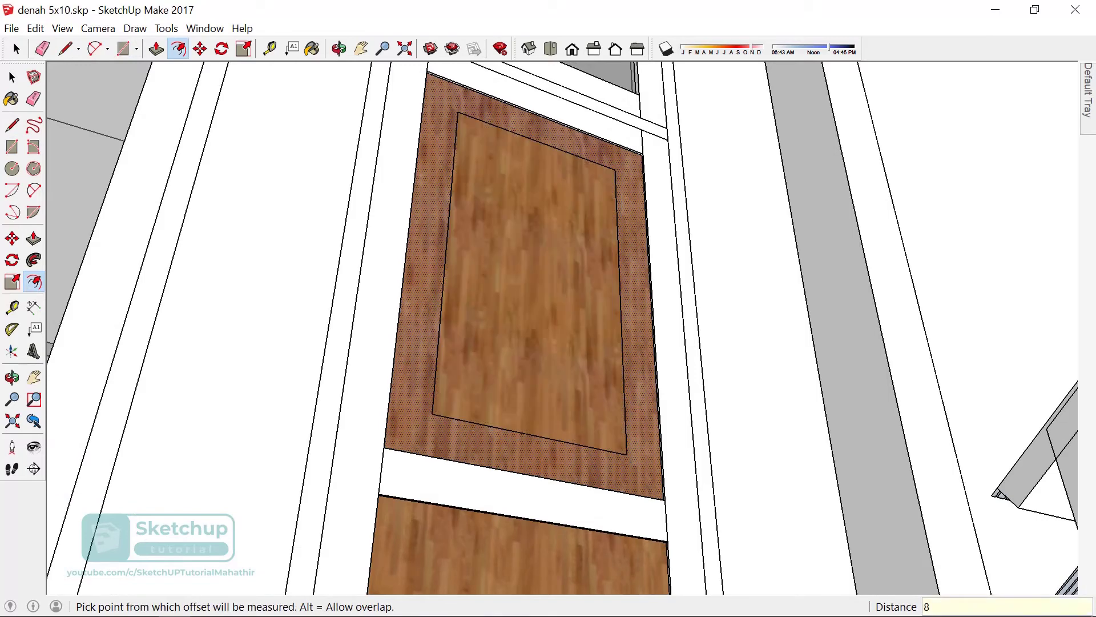
scroll(661, 331, "up", 1)
scroll(685, 343, "up", 2)
- Push the upper inner panel face 0.5 cm deep
key("p")
left_click(582, 332)
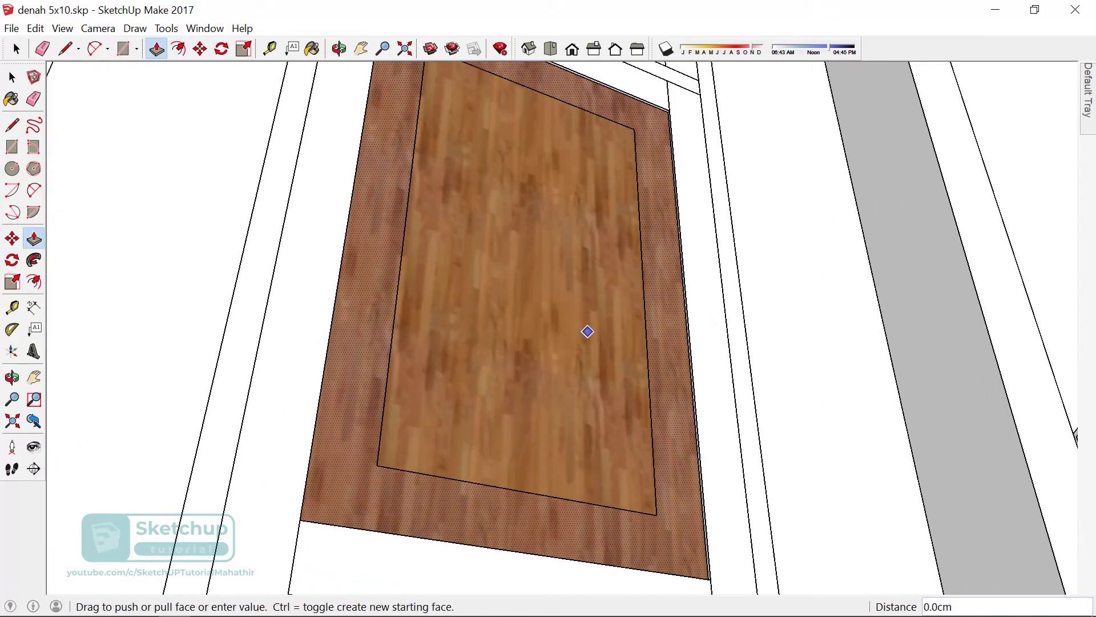
left_click(584, 329)
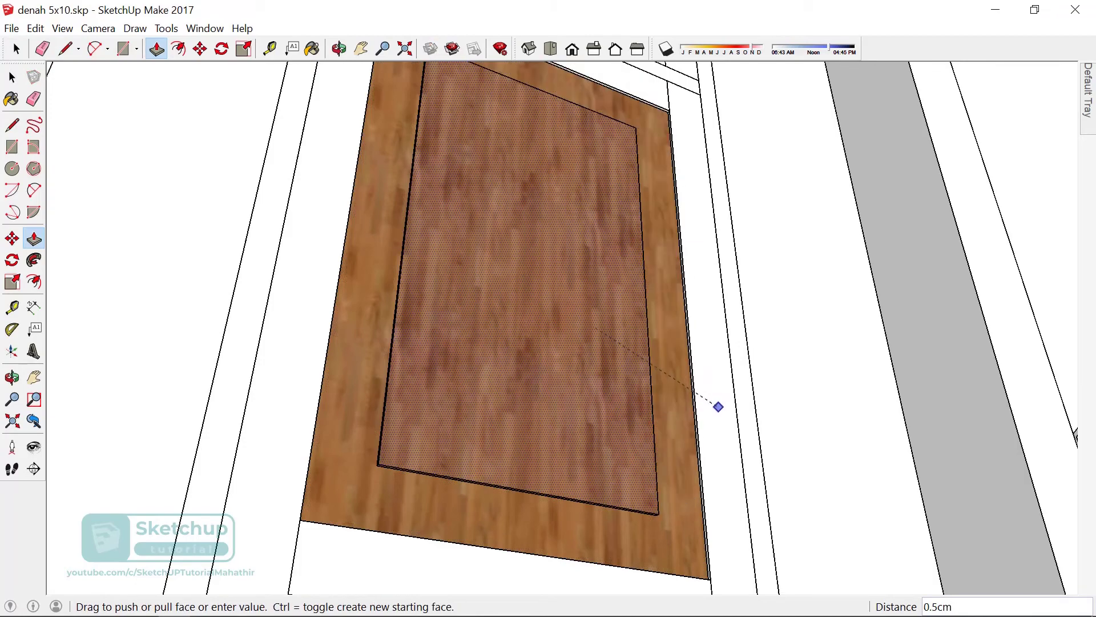
left_click(719, 407)
scroll(719, 407, "down", 3)
scroll(718, 407, "down", 3)
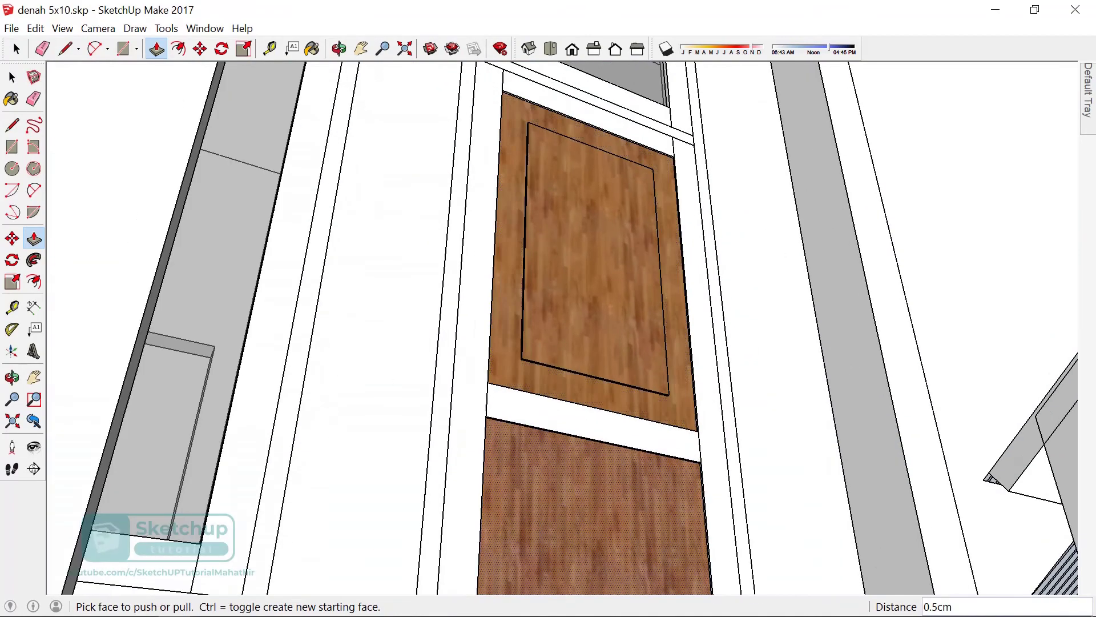
- Offset the lower door panel 8 cm inward and push its inner face 0.5 cm
key("f")
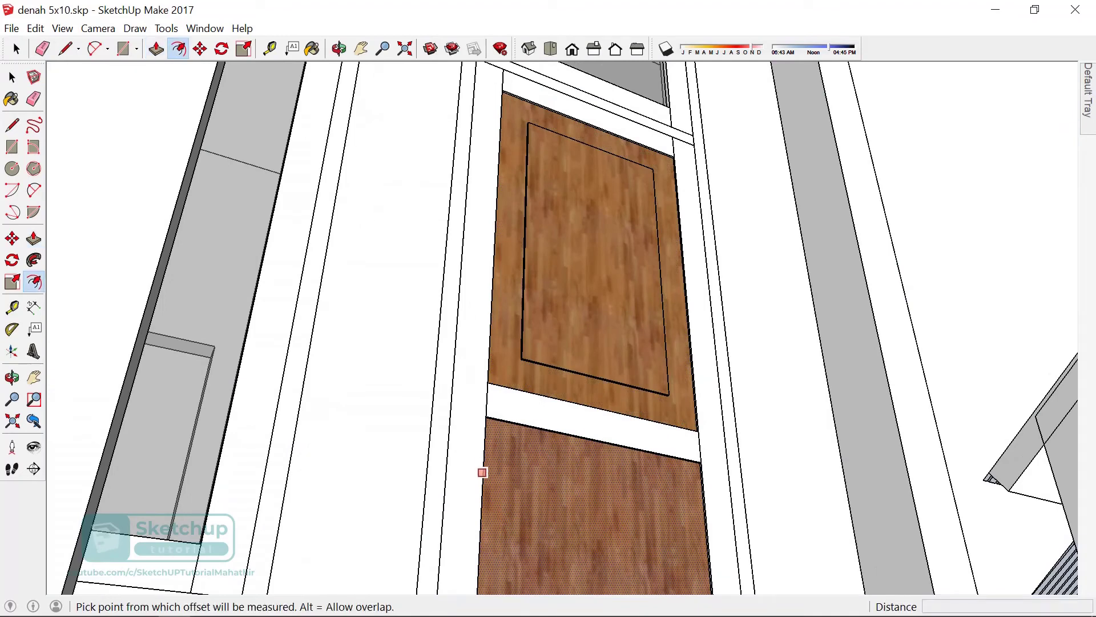
left_click(483, 472)
left_click(521, 358)
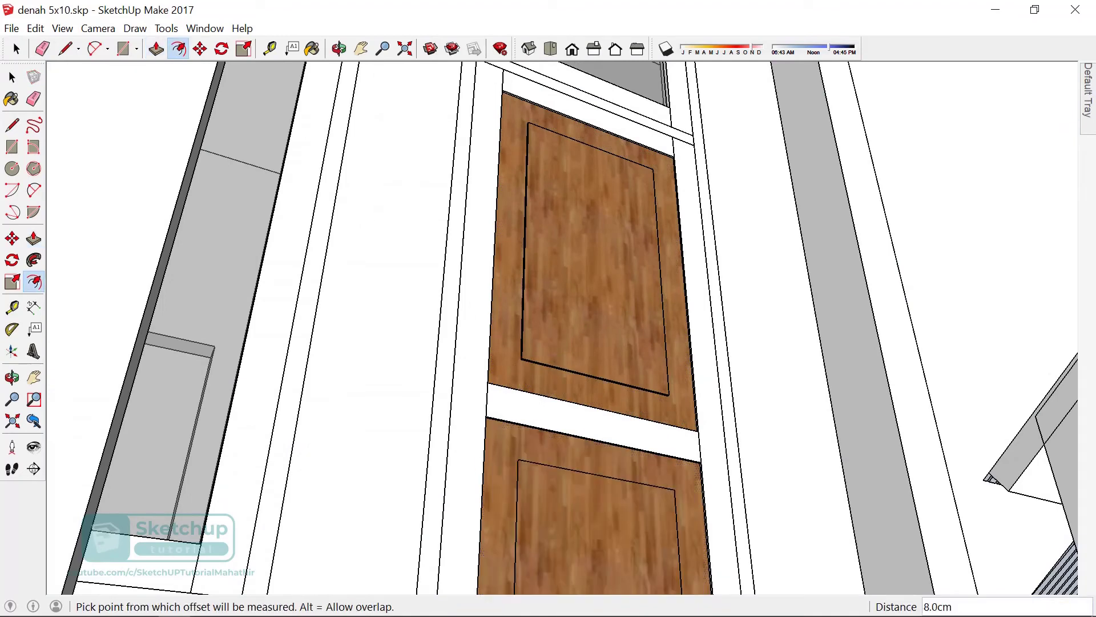
key("p")
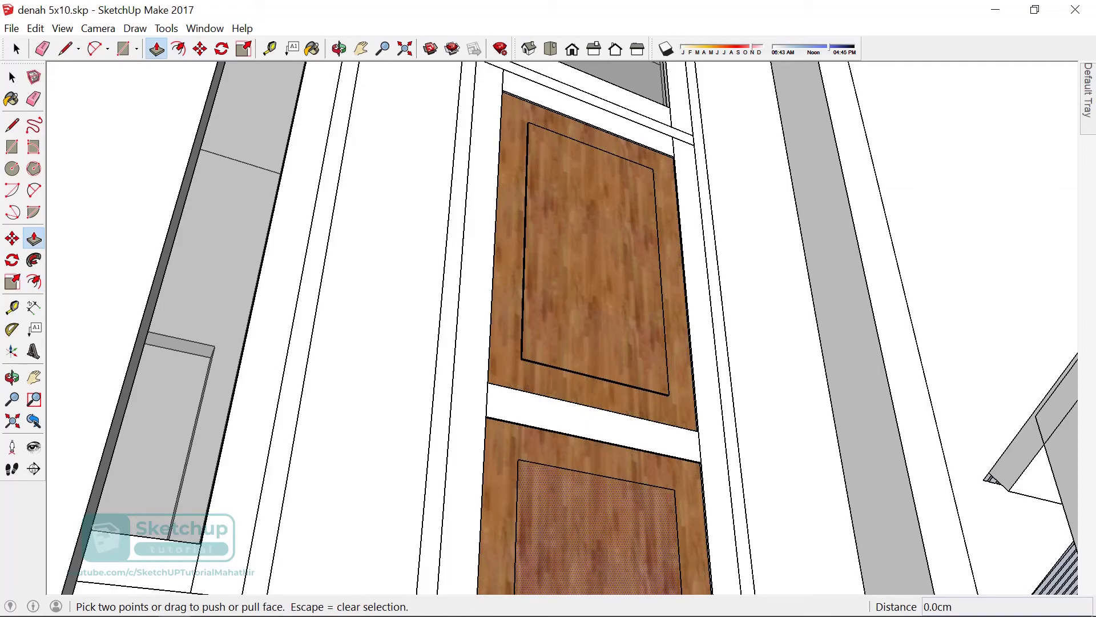
left_click(543, 337)
middle_click_drag(543, 337, 457, 343)
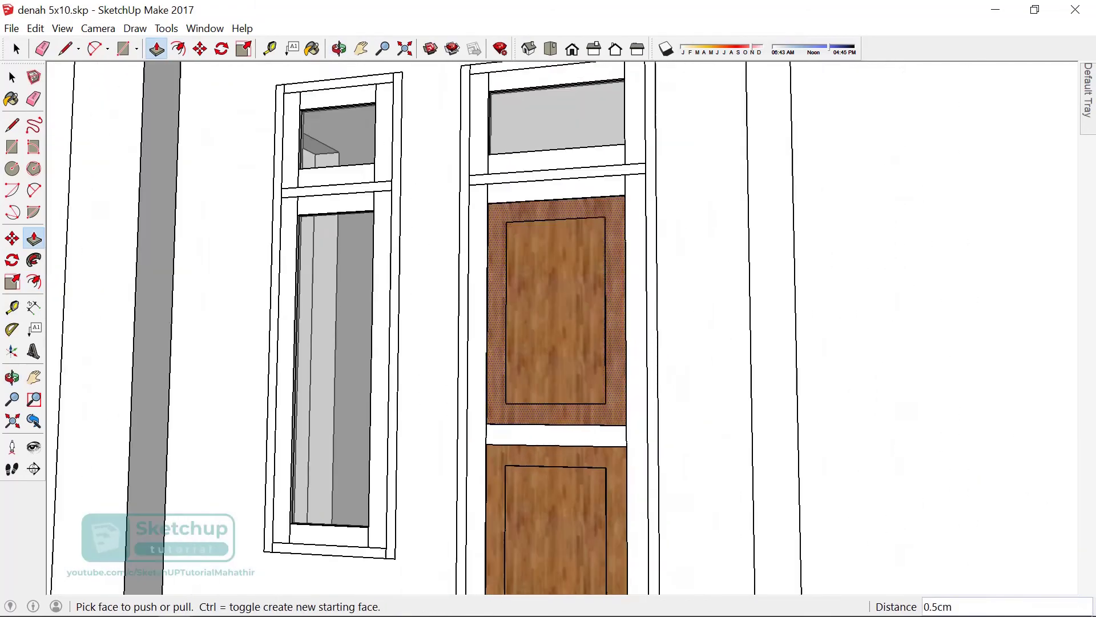
scroll(557, 319, "down", 5)
scroll(557, 320, "up", 3)
scroll(556, 319, "up", 2)
- Sample the wall's white material and paint the upper inner panel white
key("space")
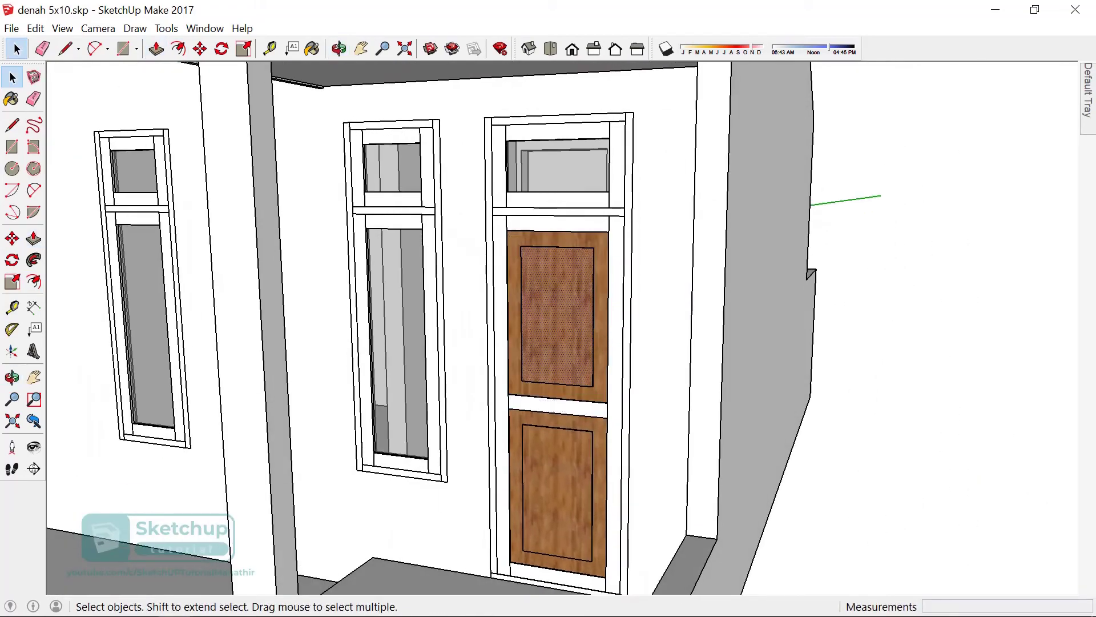
triple_click(557, 320)
left_click(557, 494)
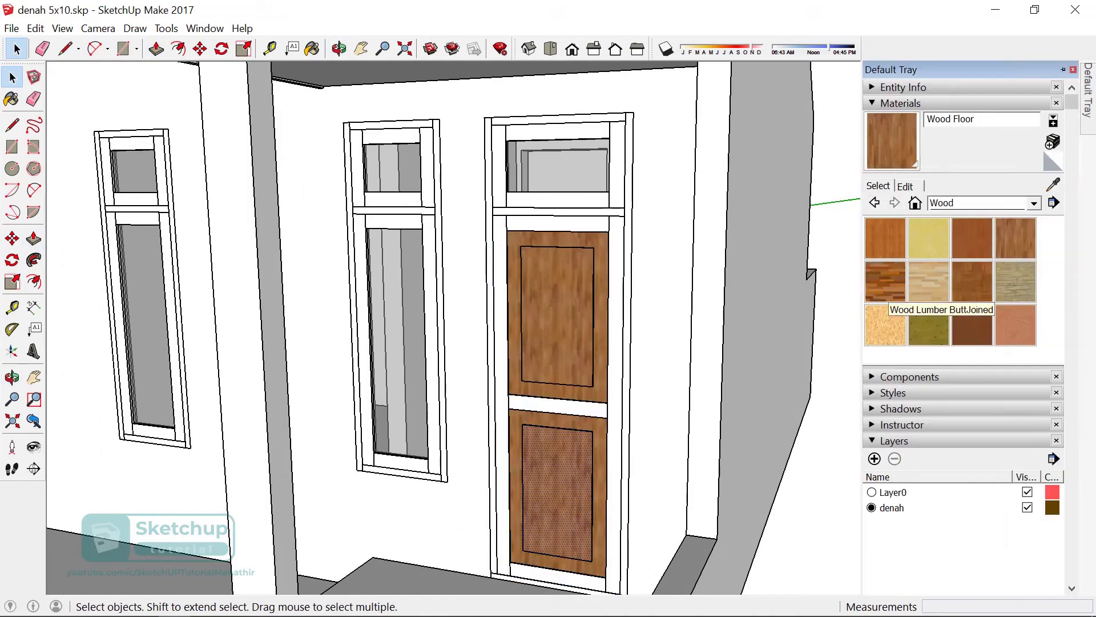
left_click(1034, 203)
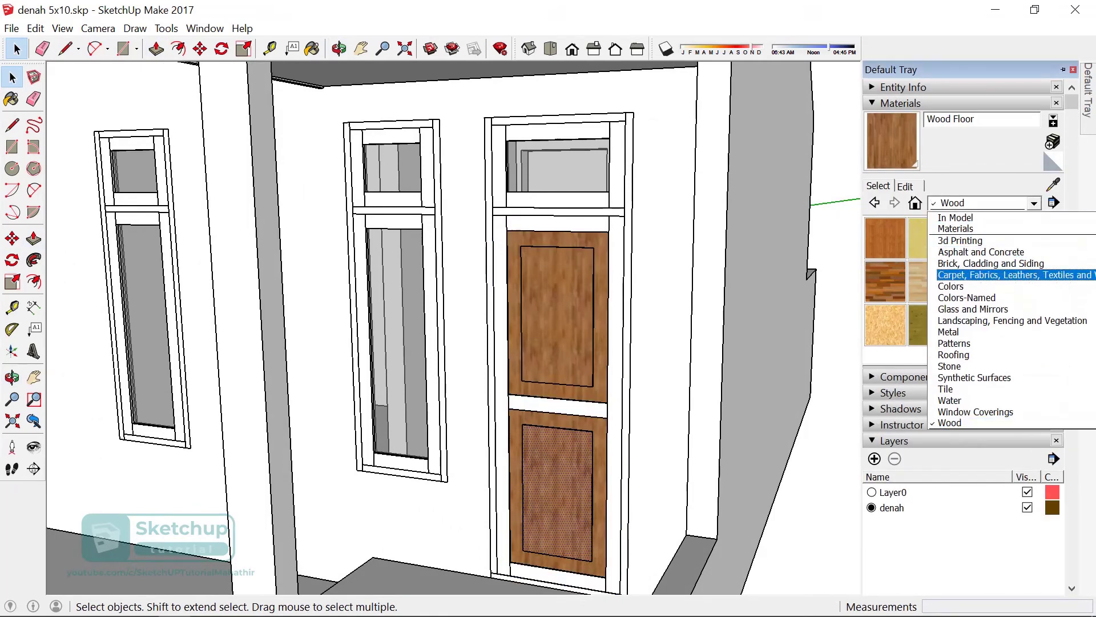
key("Escape")
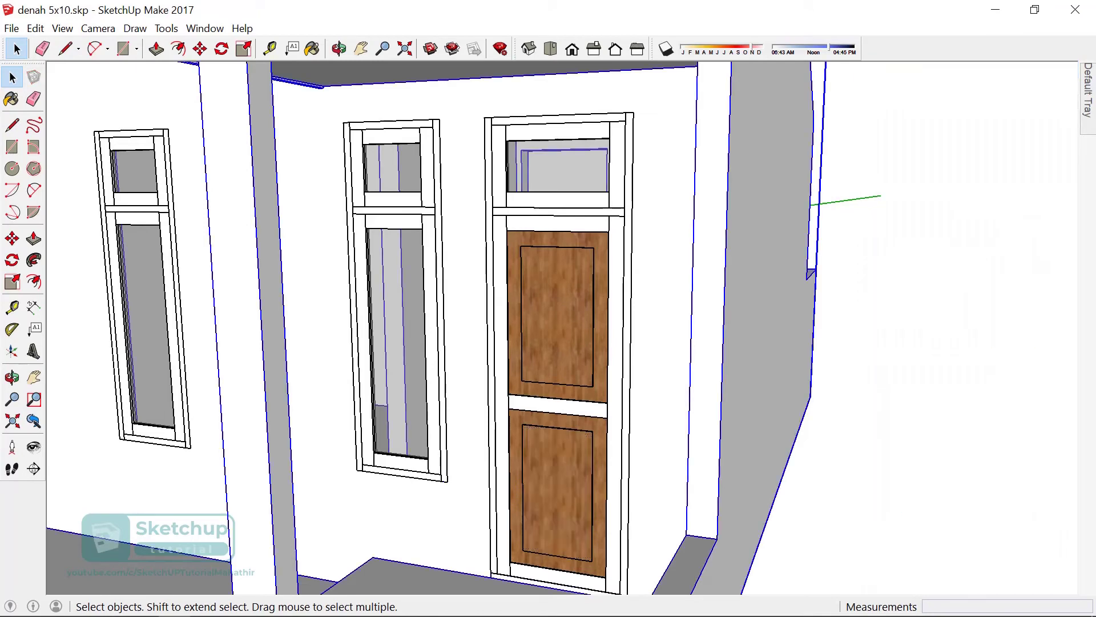
left_click(1053, 183)
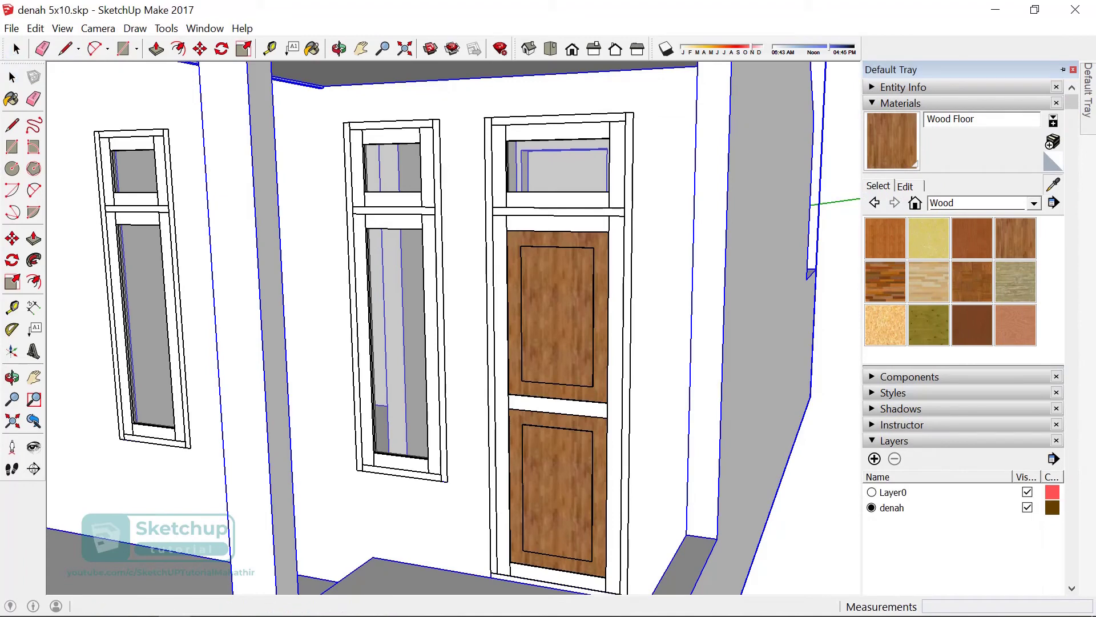
left_click(556, 317)
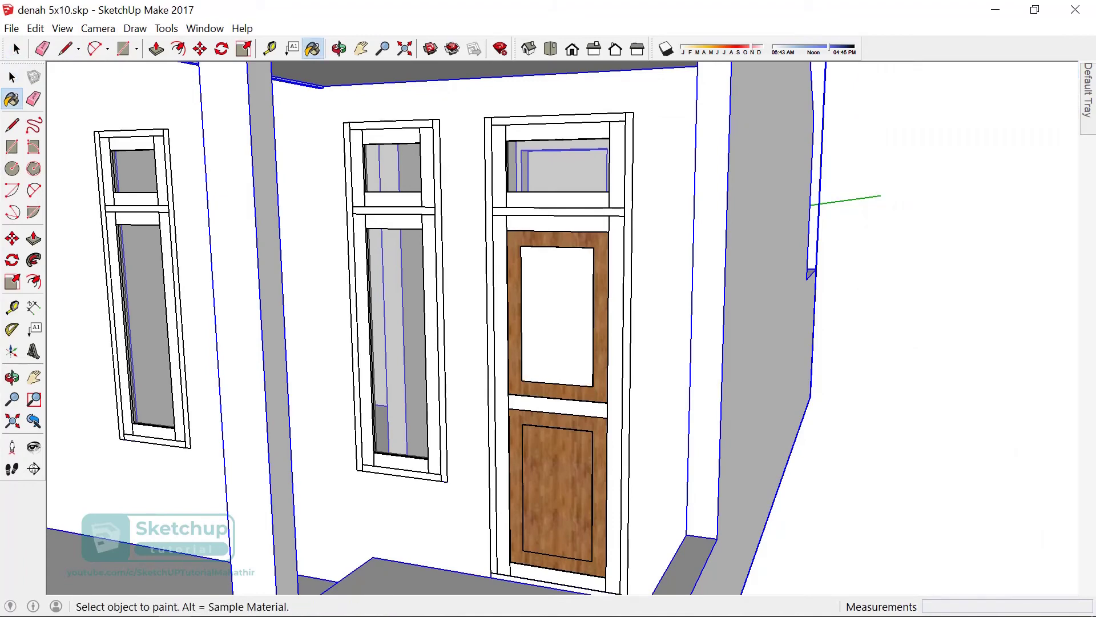
- Paint the whole selected door, frame and panels, white, then deselect it
key("space")
left_click(556, 317)
key("b")
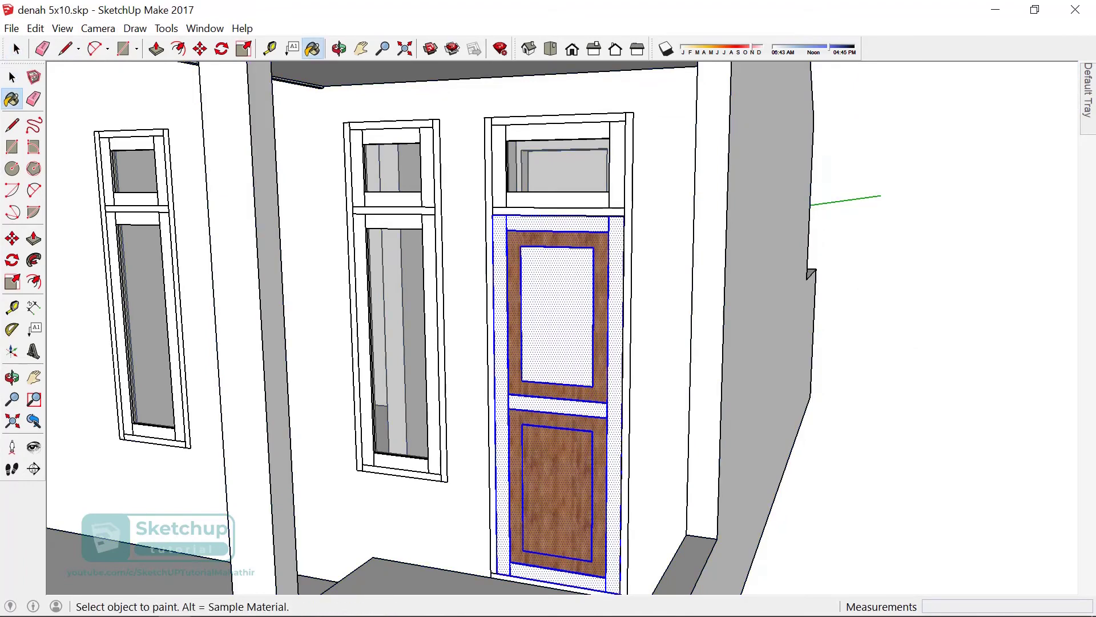
left_click(557, 485)
scroll(556, 342, "down", 3)
key("space")
left_click(913, 399)
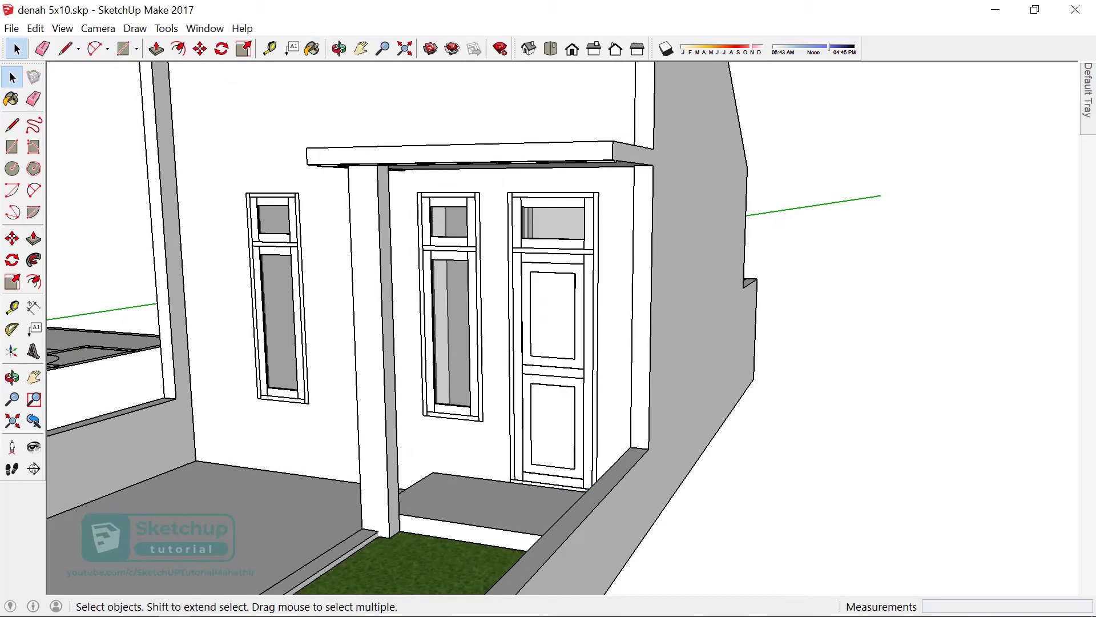
- Make the white door and its frame into a component
middle_click_drag(548, 286, 526, 354)
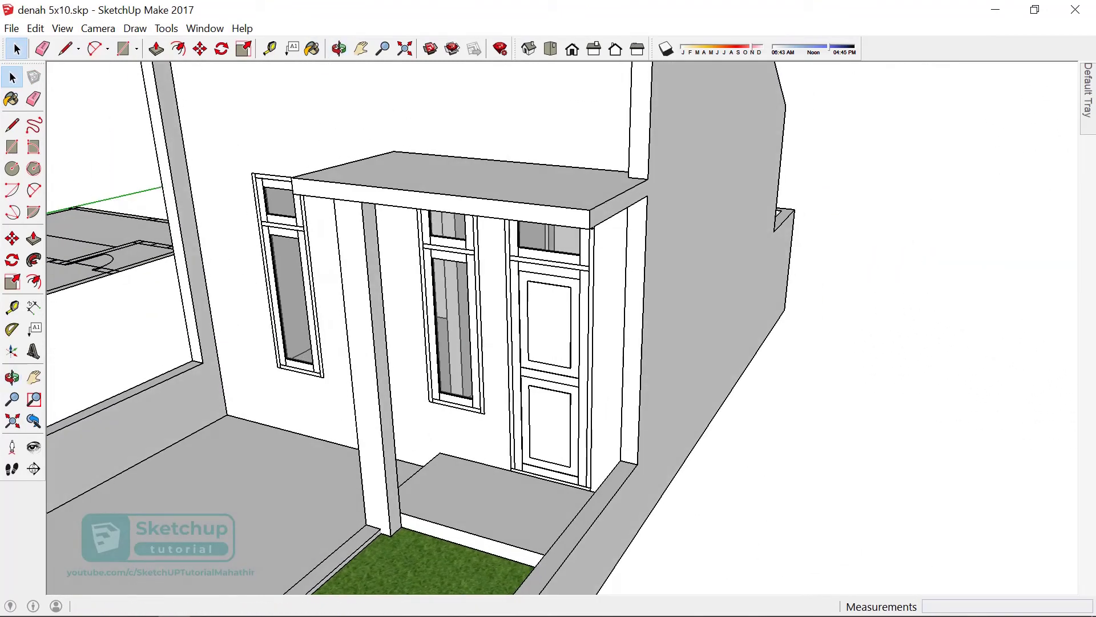
left_click(549, 324)
triple_click(549, 324)
right_click(567, 353)
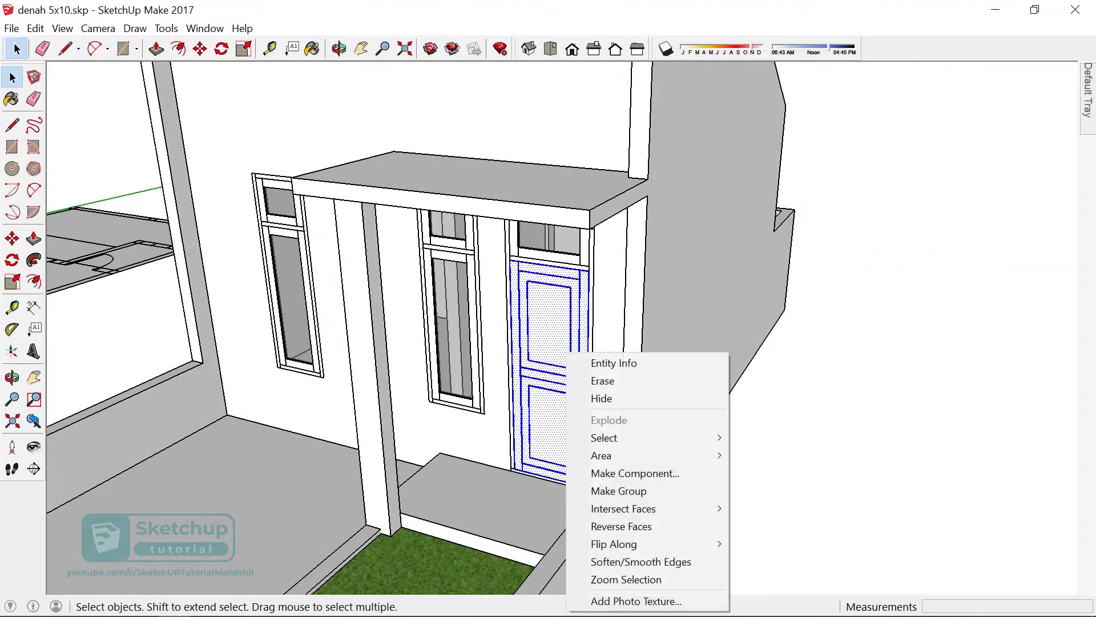
left_click(634, 473)
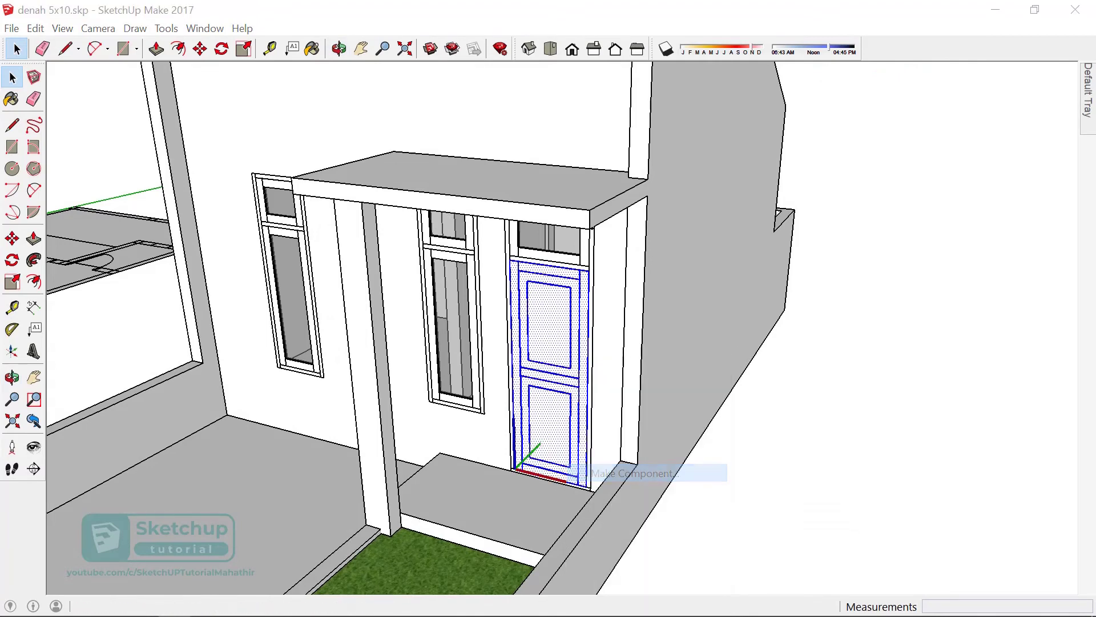
key("Return")
- Wrap the door component in a group
middle_click_drag(549, 342, 434, 319)
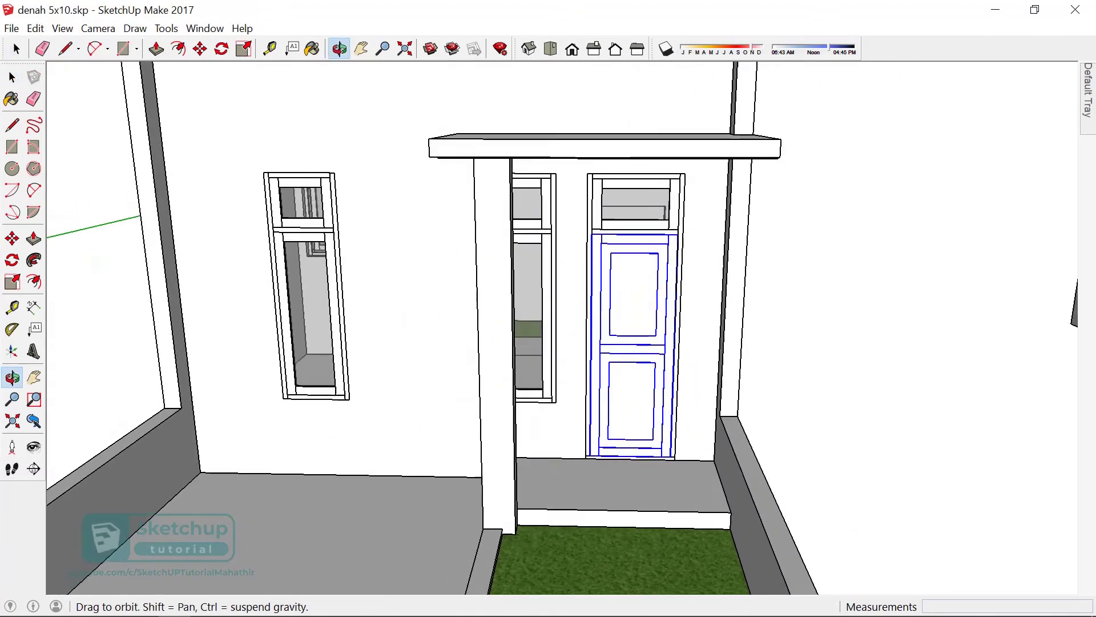
key("space")
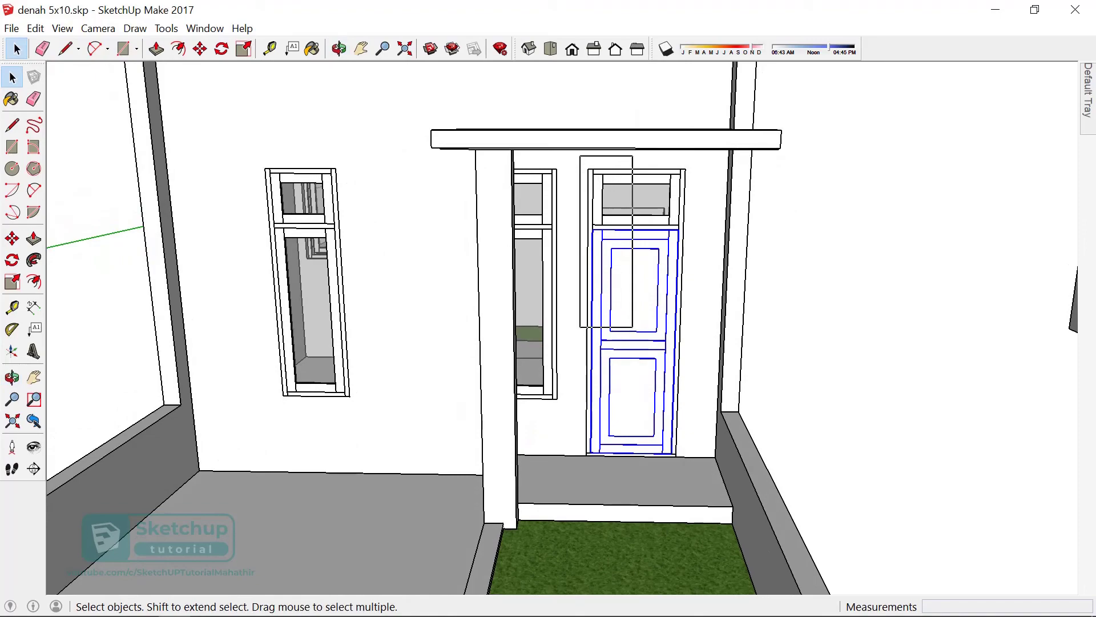
left_click(649, 353)
right_click(650, 353)
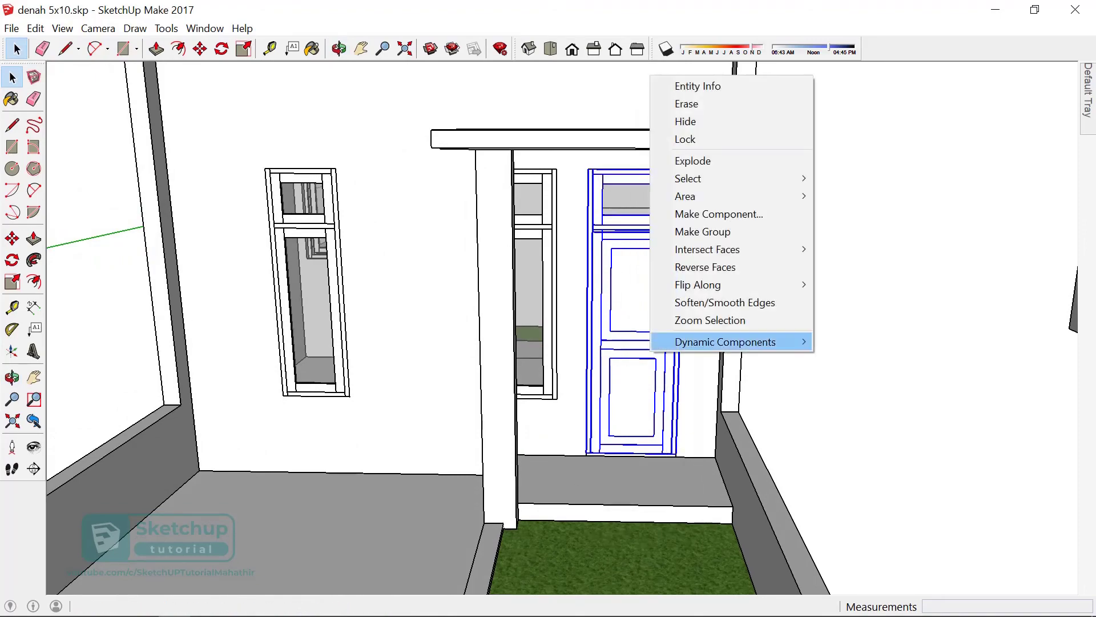
left_click(703, 231)
- Orbit and zoom around to view all three house models
mouse_move(549, 343)
middle_mouse_down()
mouse_move(548, 240)
mouse_move(548, 371)
middle_mouse_up()
scroll(548, 328, "down", 5)
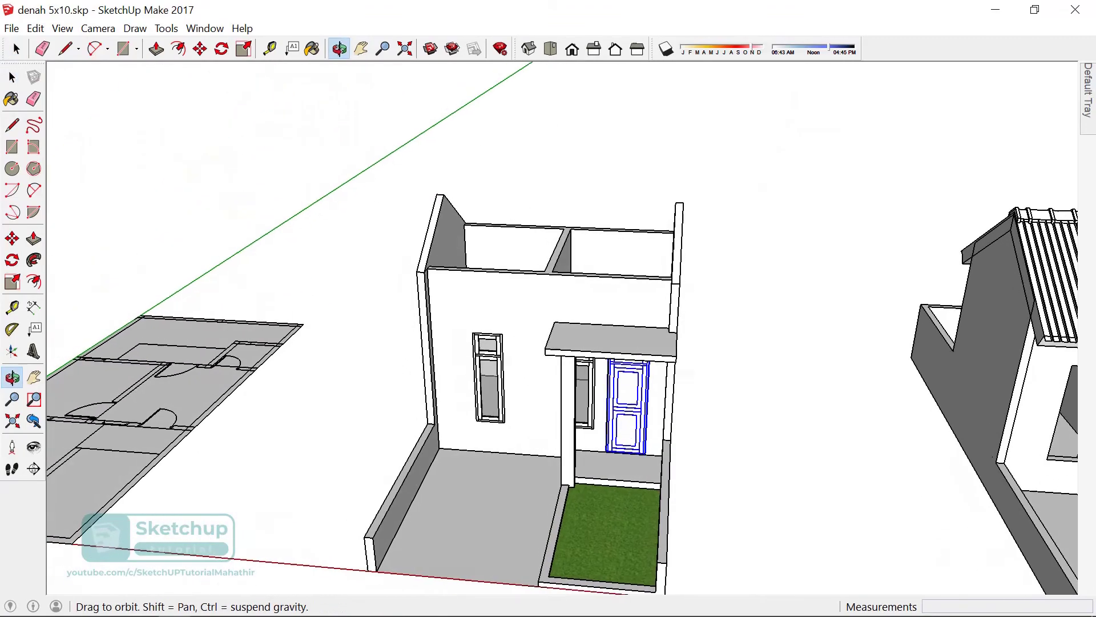
scroll(548, 328, "down", 4)
middle_click_drag(548, 329, 492, 285)
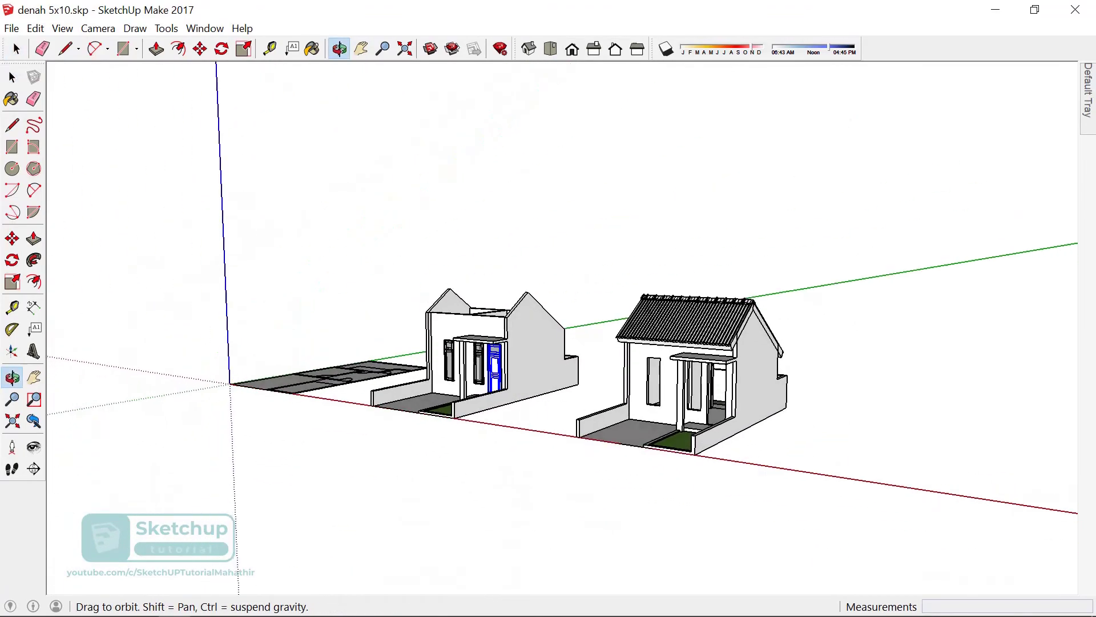
scroll(548, 329, "up", 3)
scroll(548, 328, "down", 2)
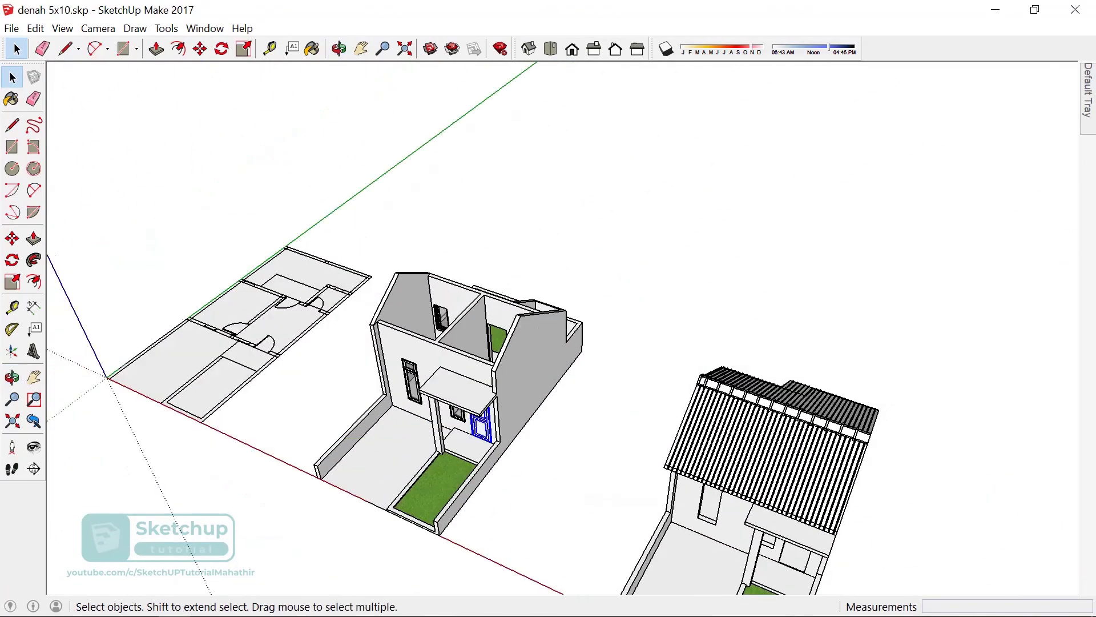
middle_click_drag(549, 257, 548, 400)
middle_click_drag(548, 342, 760, 268)
scroll(456, 437, "up", 3)
scroll(479, 428, "up", 3)
scroll(480, 428, "up", 1)
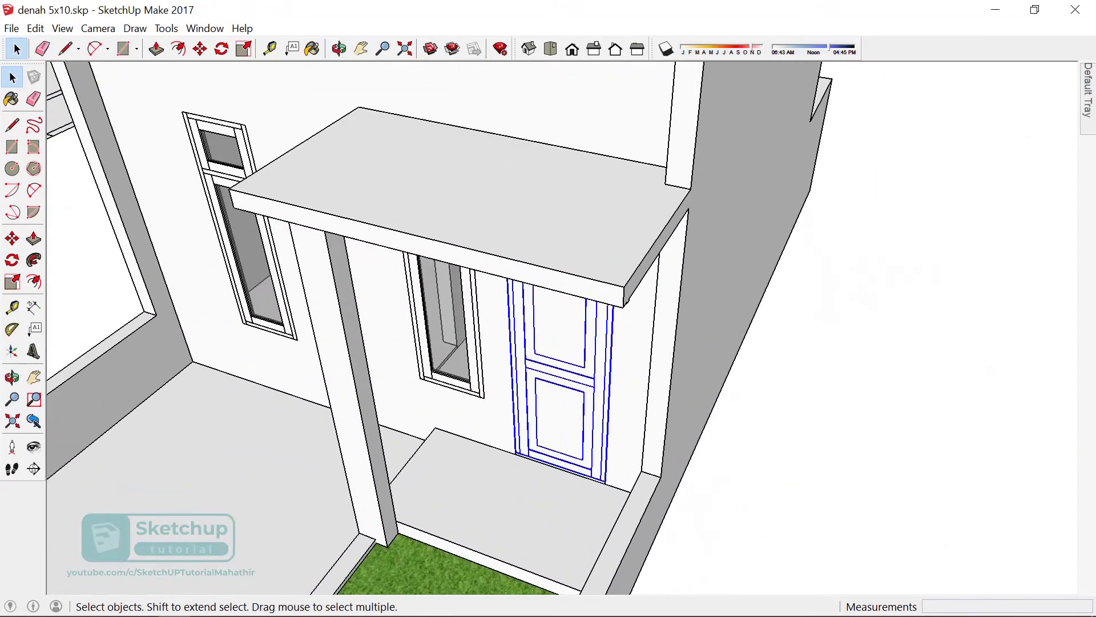
scroll(480, 428, "up", 3)
- Rotate the door 90 degrees open about its hinge corner
key("q")
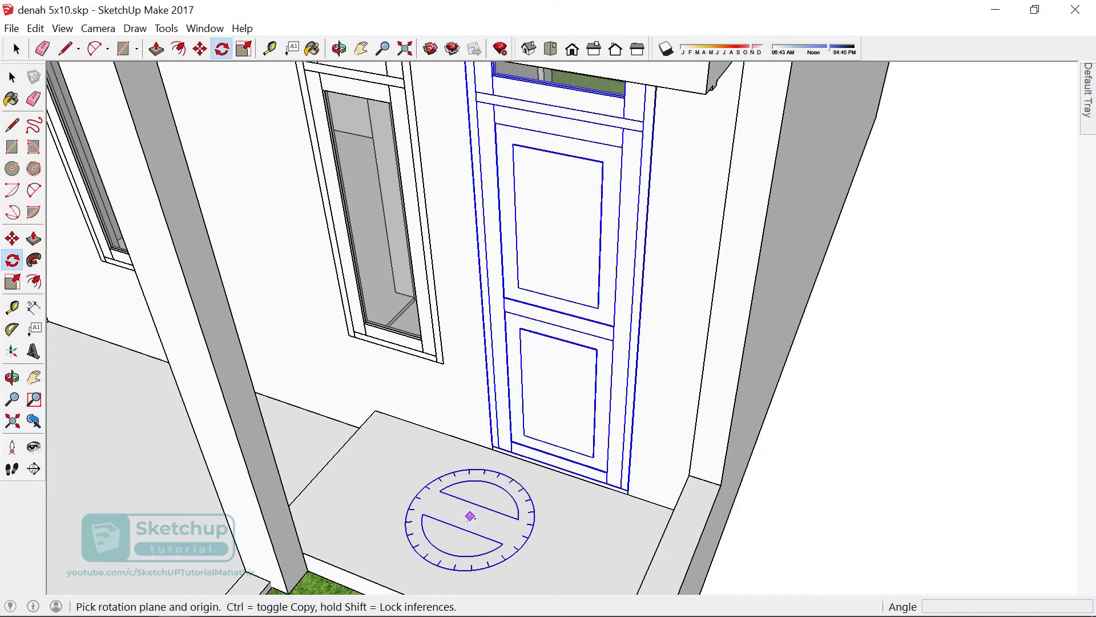
left_click(455, 511)
left_click(505, 529)
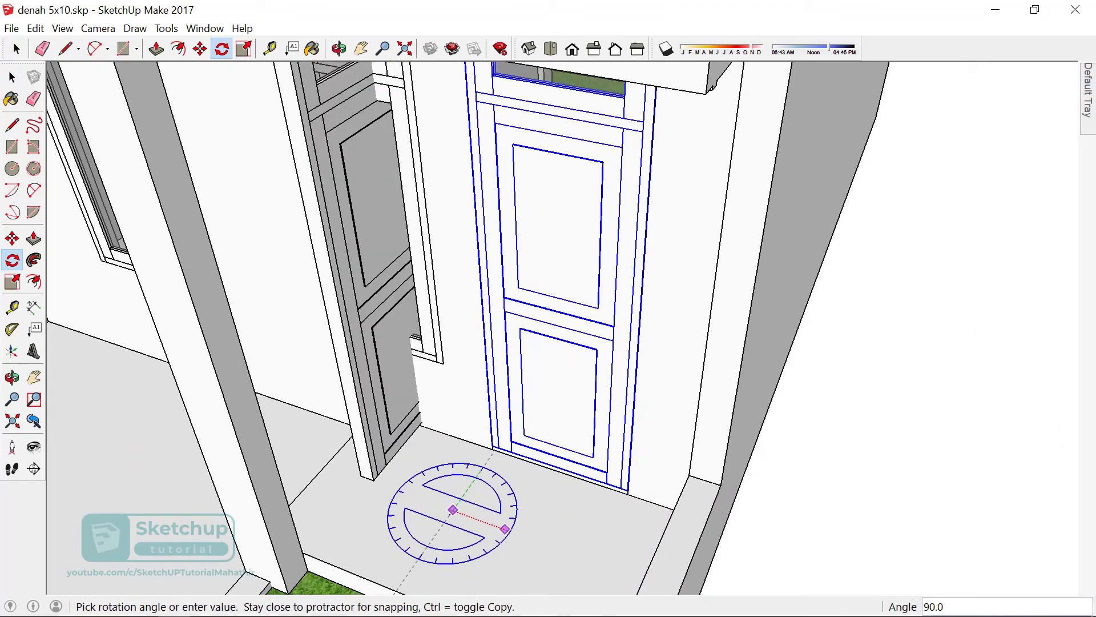
left_click(504, 528)
- Try moving the rotated door toward the roofed house, then cancel the move
key("m")
scroll(374, 480, "down", 3)
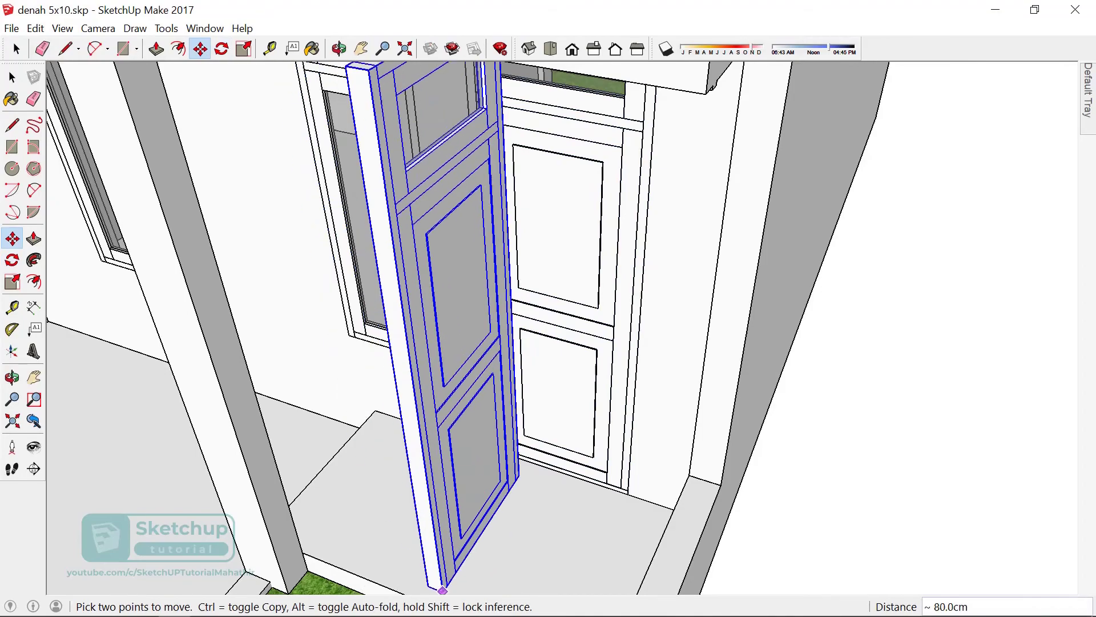
scroll(374, 480, "down", 5)
scroll(457, 434, "down", 5)
middle_click_drag(517, 408, 509, 388)
scroll(516, 388, "up", 3)
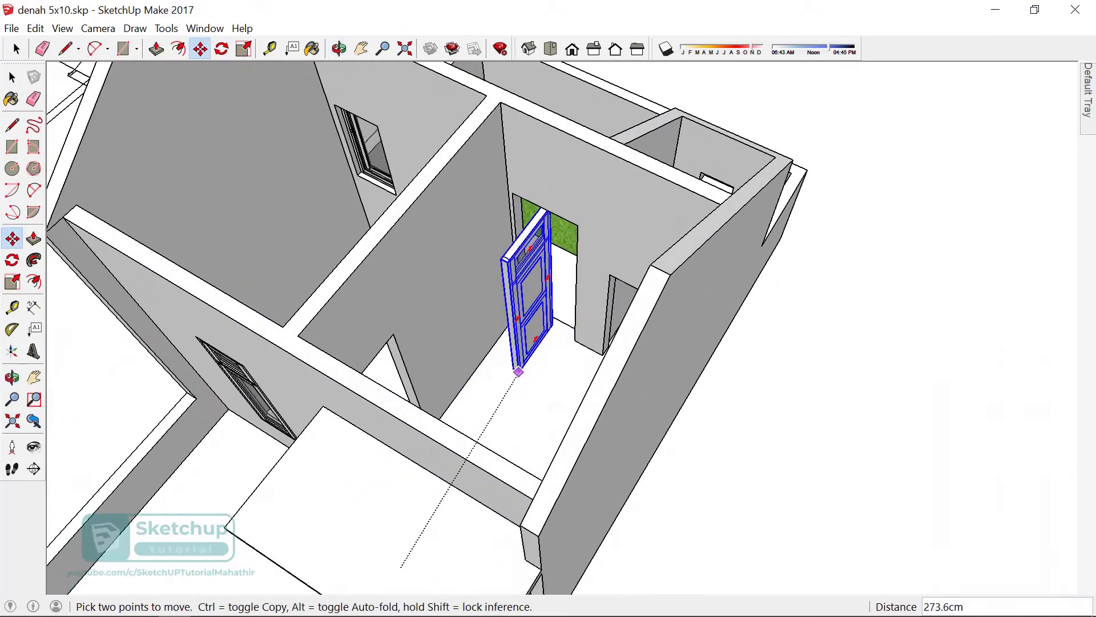
scroll(521, 367, "up", 3)
scroll(527, 416, "up", 3)
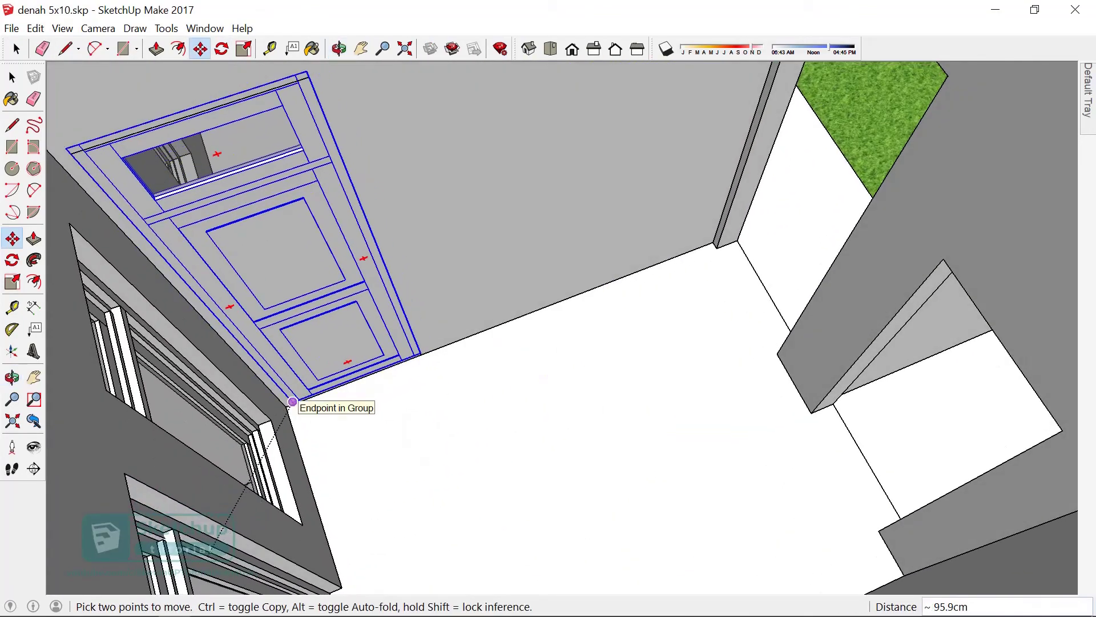
left_click(292, 401)
key("Escape")
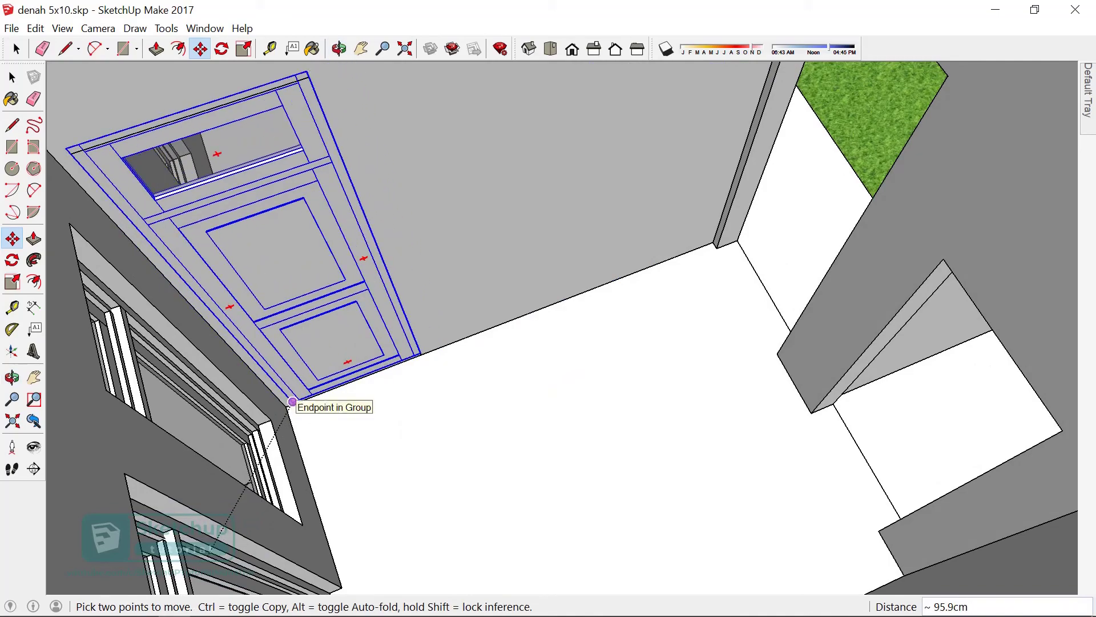
- Orbit and pan the view in to the top of the porch door frame
scroll(293, 401, "down", 5)
scroll(292, 402, "down", 5)
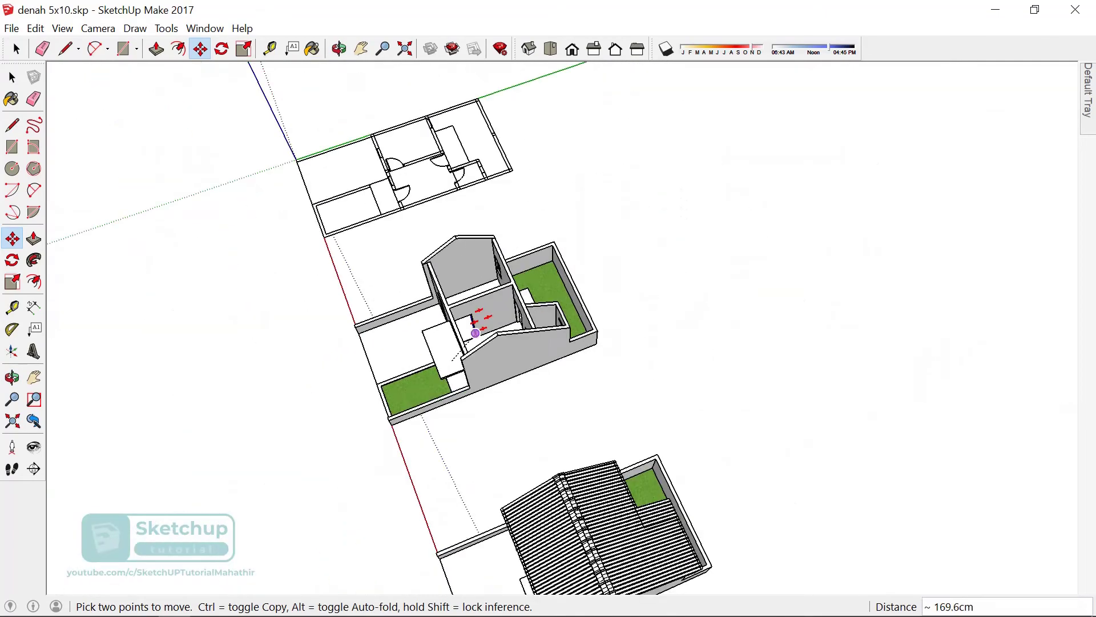
scroll(293, 402, "down", 3)
middle_click_drag(628, 240, 698, 203)
scroll(577, 457, "up", 3)
scroll(672, 399, "up", 3)
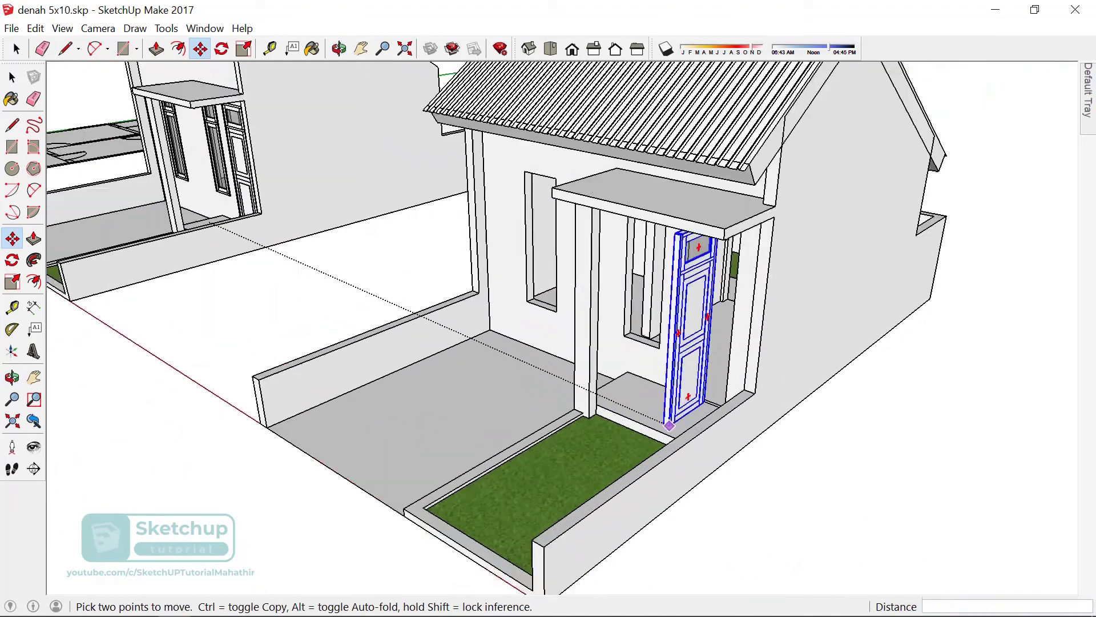
scroll(721, 317, "up", 3)
scroll(680, 361, "up", 2)
mouse_move(680, 360)
middle_mouse_down()
mouse_move(631, 429)
mouse_move(225, 302)
middle_mouse_up()
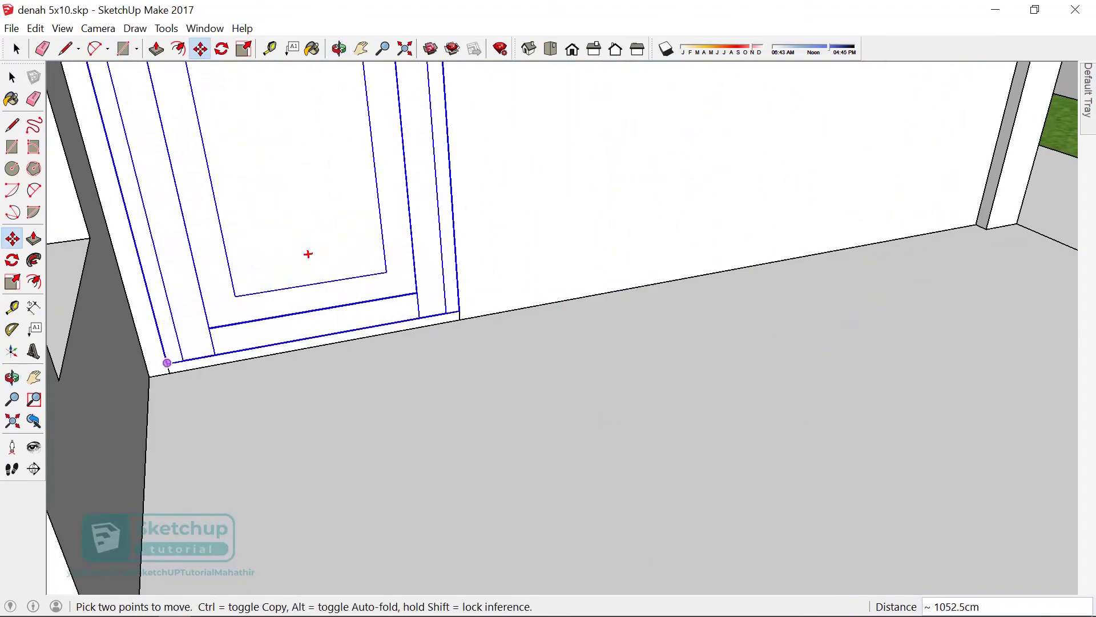
scroll(389, 174, "up", 1)
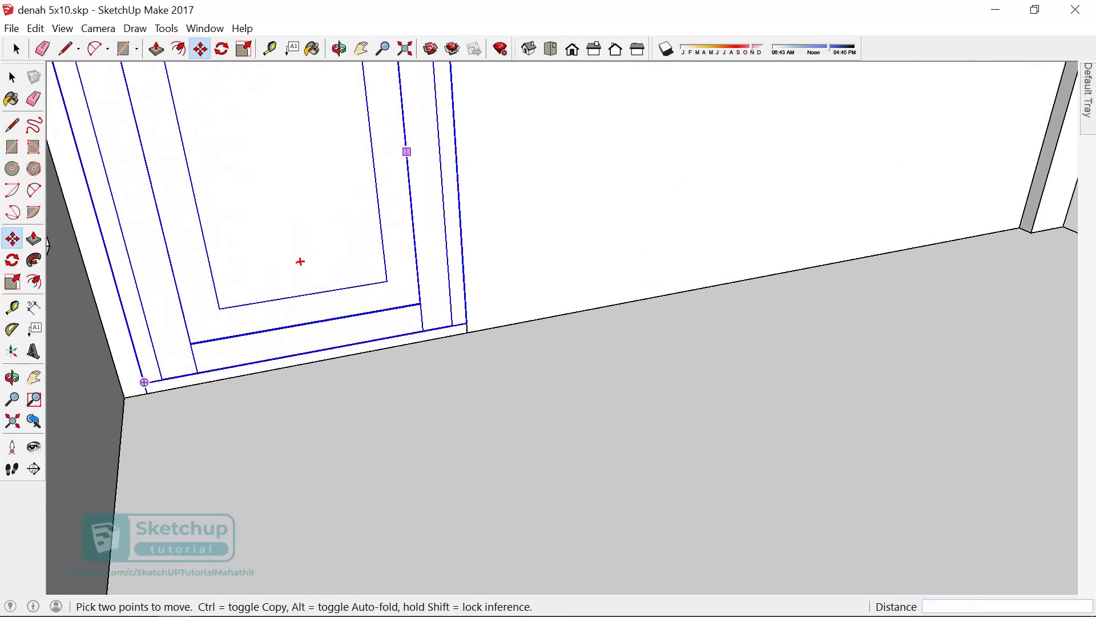
middle_click_drag(407, 152, 445, 320, "shift")
left_click_drag(514, 286, 599, 399)
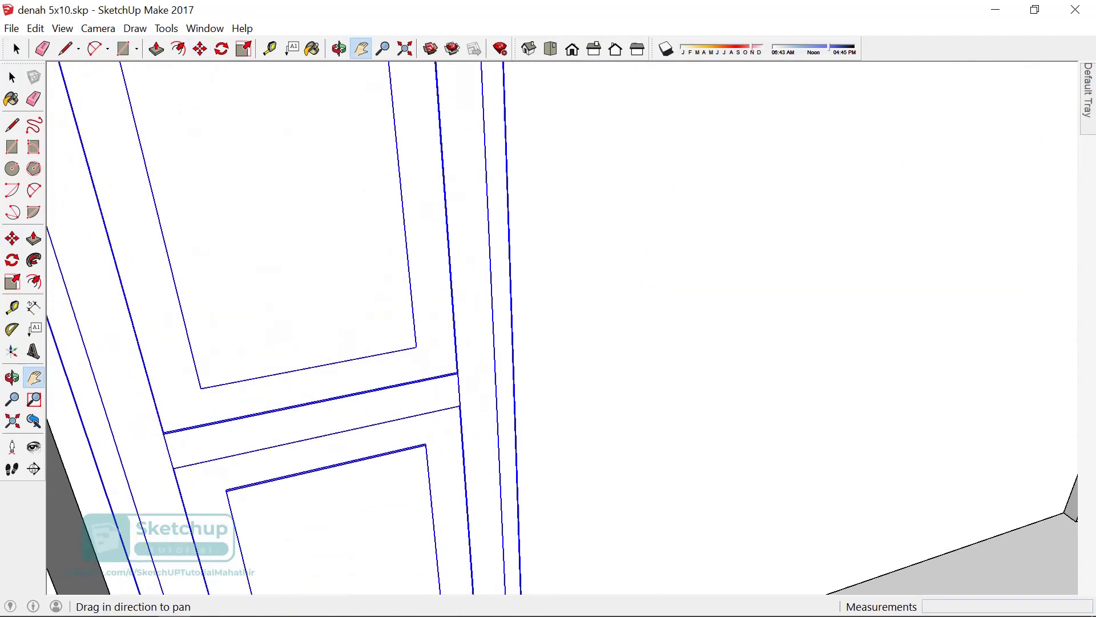
middle_click_drag(599, 400, 514, 371)
key("h")
mouse_move(514, 326)
left_mouse_down()
mouse_move(857, 342)
mouse_move(514, 343)
left_mouse_up()
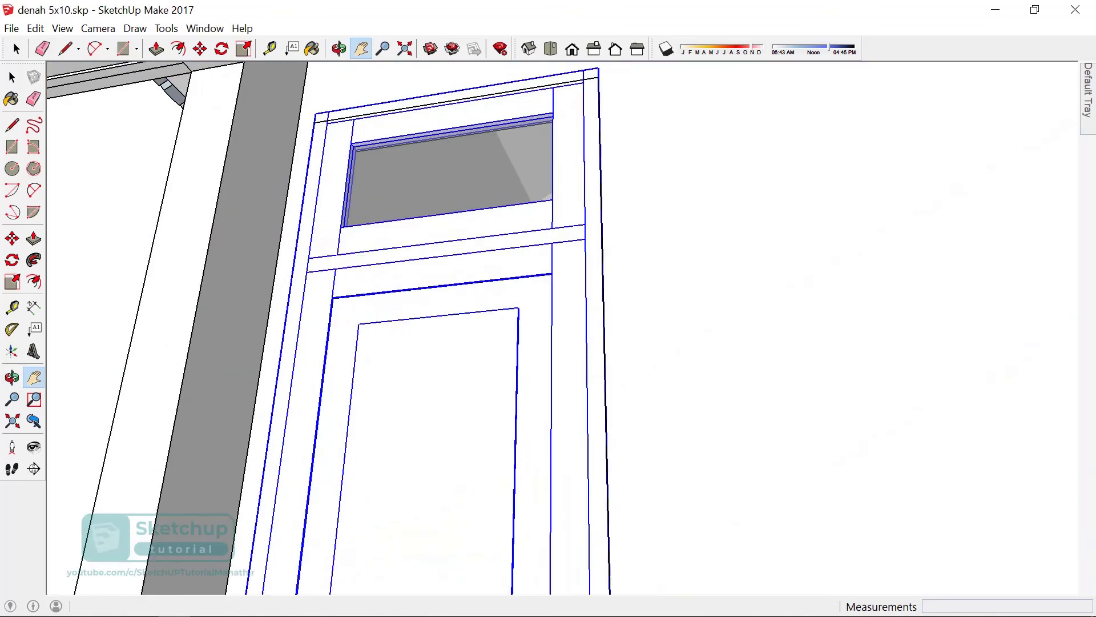
scroll(502, 75, "up", 2)
scroll(502, 74, "up", 2)
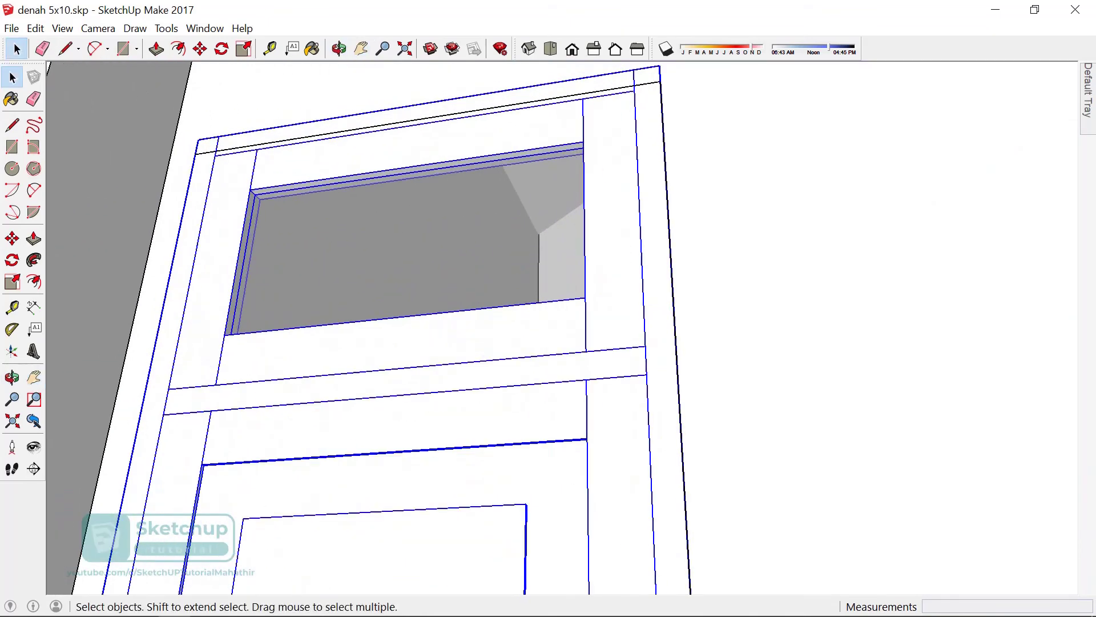
- Push the face along the door frame's top back 3.0 cm
left_click(857, 320)
key("p")
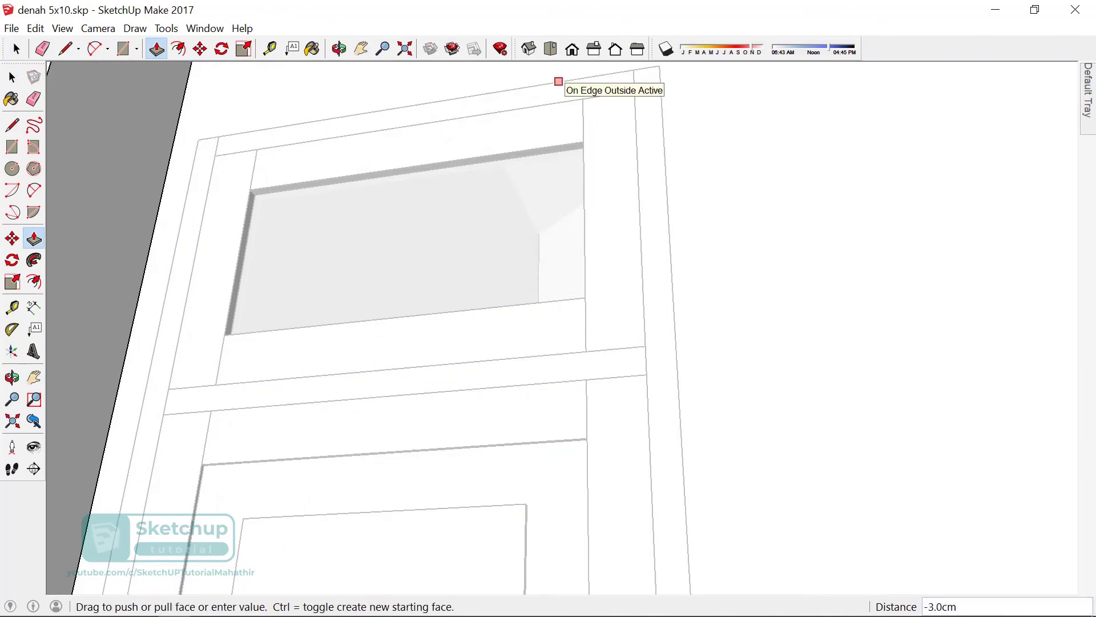
middle_click_drag(549, 319, 371, 320)
key("space")
scroll(548, 320, "down", 1)
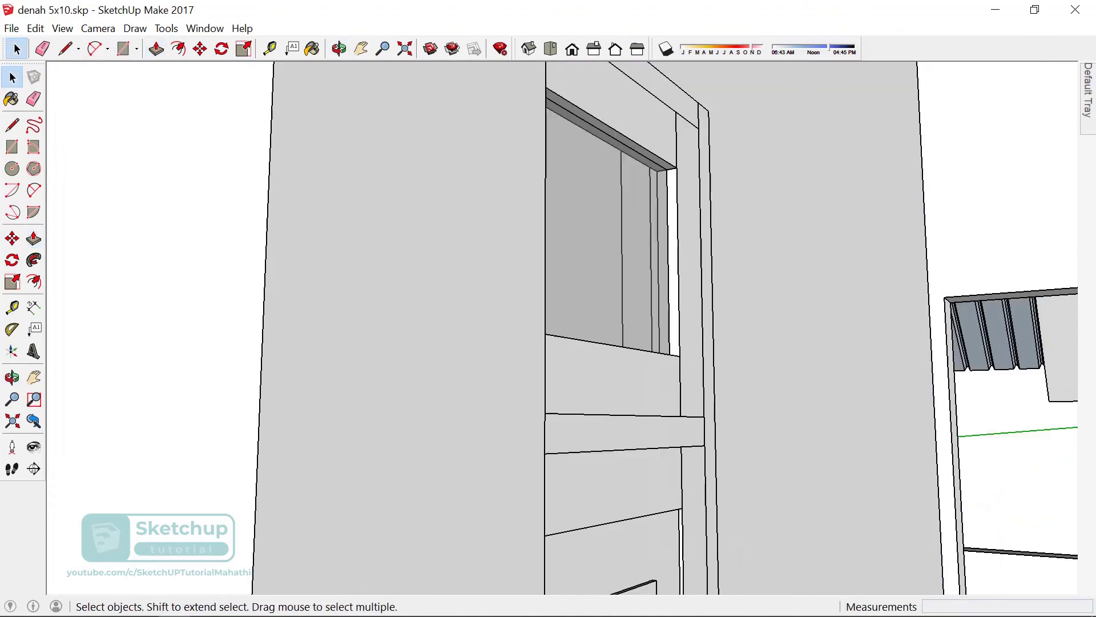
scroll(548, 319, "down", 3)
scroll(548, 320, "down", 3)
scroll(548, 320, "down", 5)
middle_click_drag(548, 320, 514, 342)
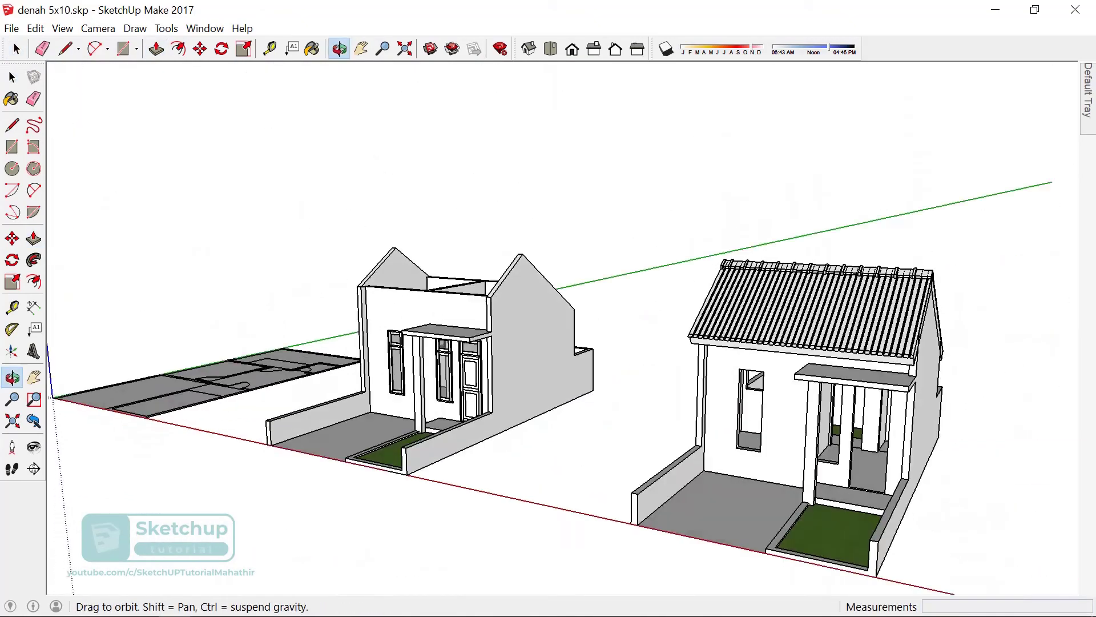
scroll(548, 320, "up", 2)
scroll(548, 320, "up", 3)
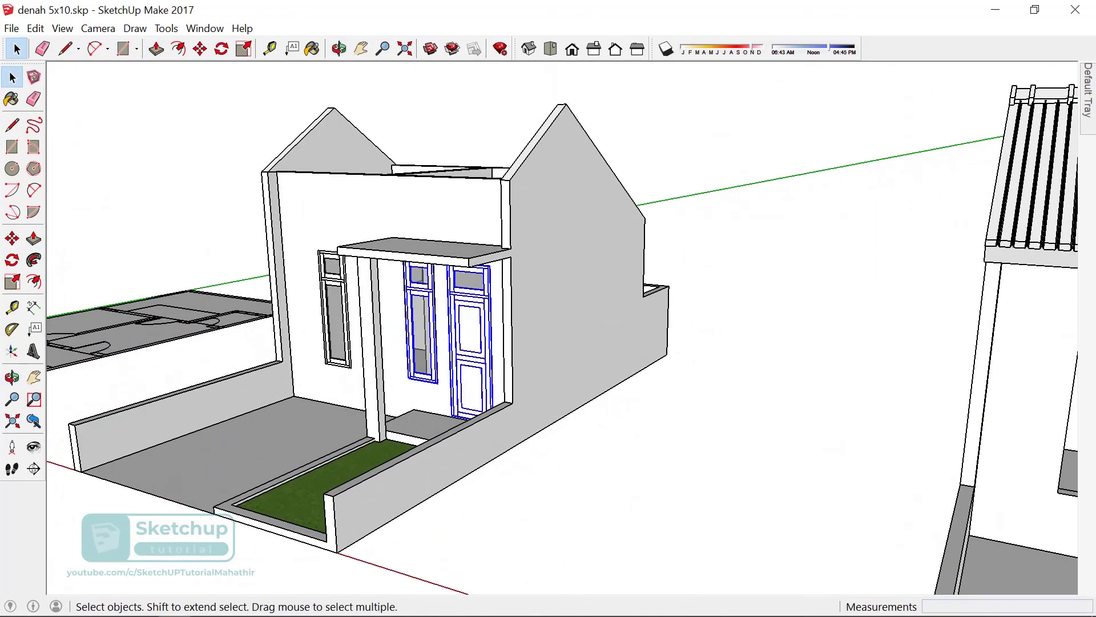
- Copy the two tall framed windows and white door into the roofed house's front openings
middle_click_drag(548, 320, 457, 354)
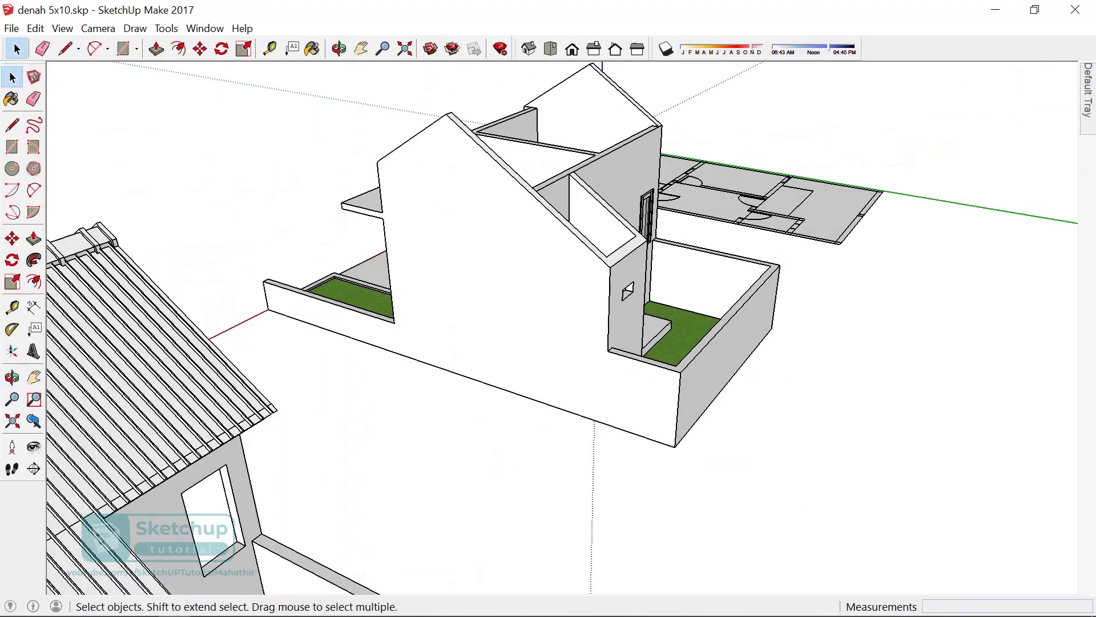
middle_click_drag(548, 320, 434, 343)
scroll(549, 320, "up", 2)
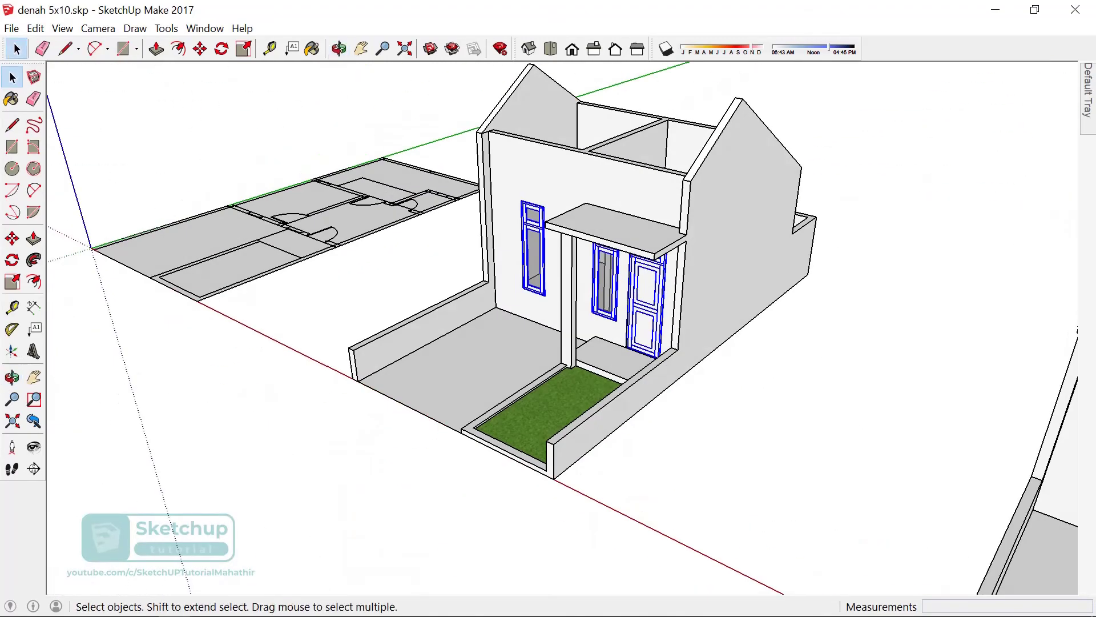
scroll(548, 320, "up", 3)
scroll(548, 320, "up", 3)
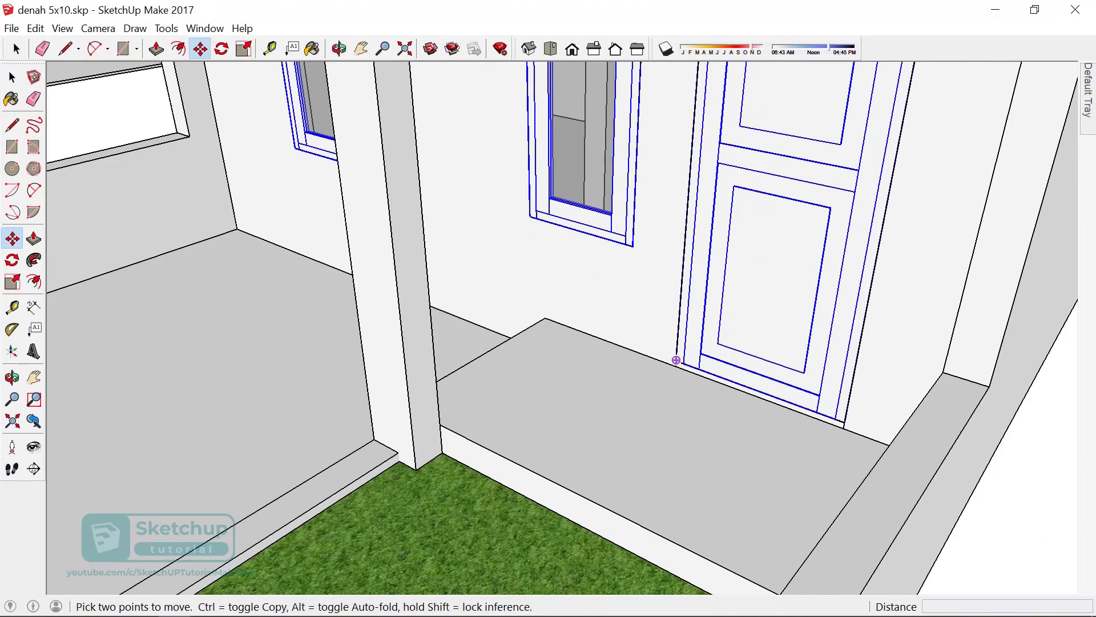
scroll(548, 350, "down", 3)
left_click(548, 349)
scroll(548, 350, "down", 3)
scroll(611, 343, "down", 2)
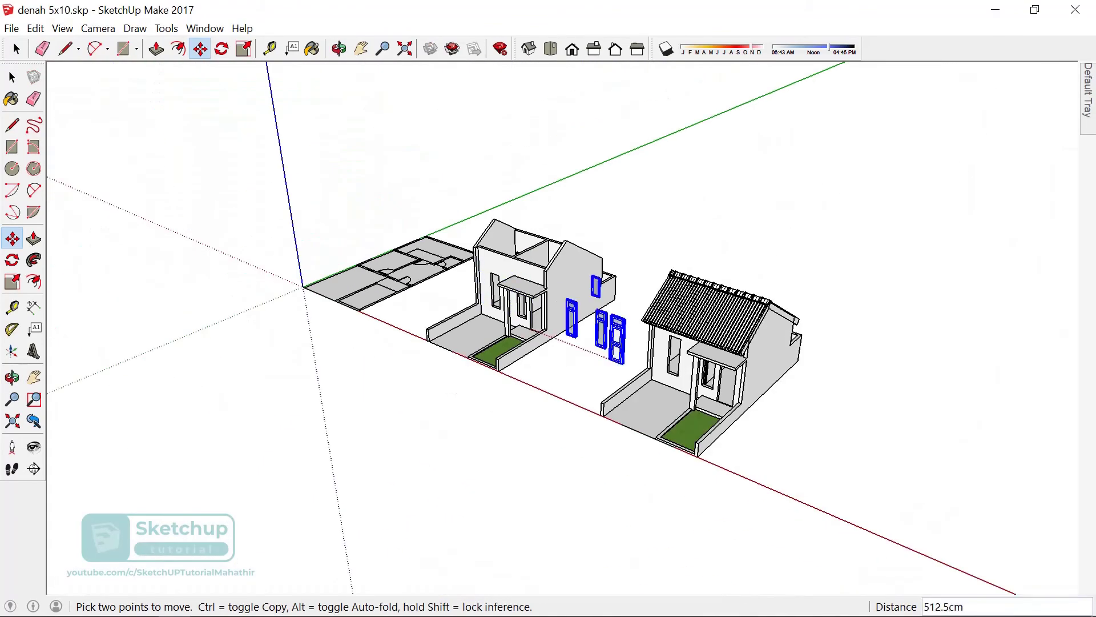
scroll(743, 420, "up", 3)
scroll(742, 420, "up", 3)
scroll(685, 404, "up", 2)
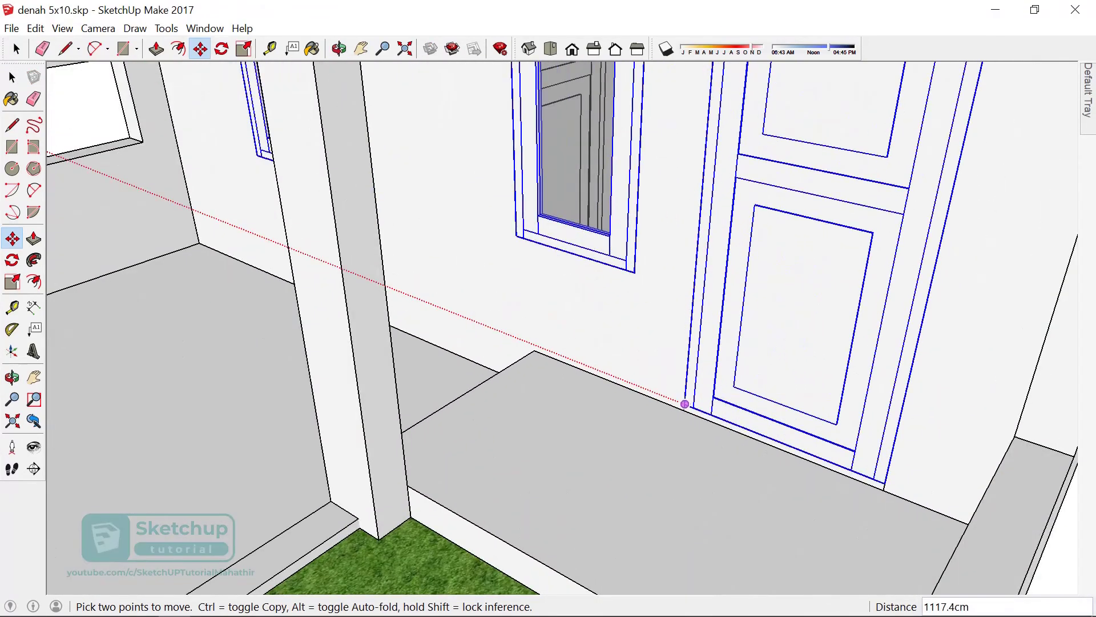
scroll(684, 403, "down", 5)
left_click(734, 391)
key("space")
- Place the copied transom door on the second house's porch
middle_click_drag(734, 392, 685, 342)
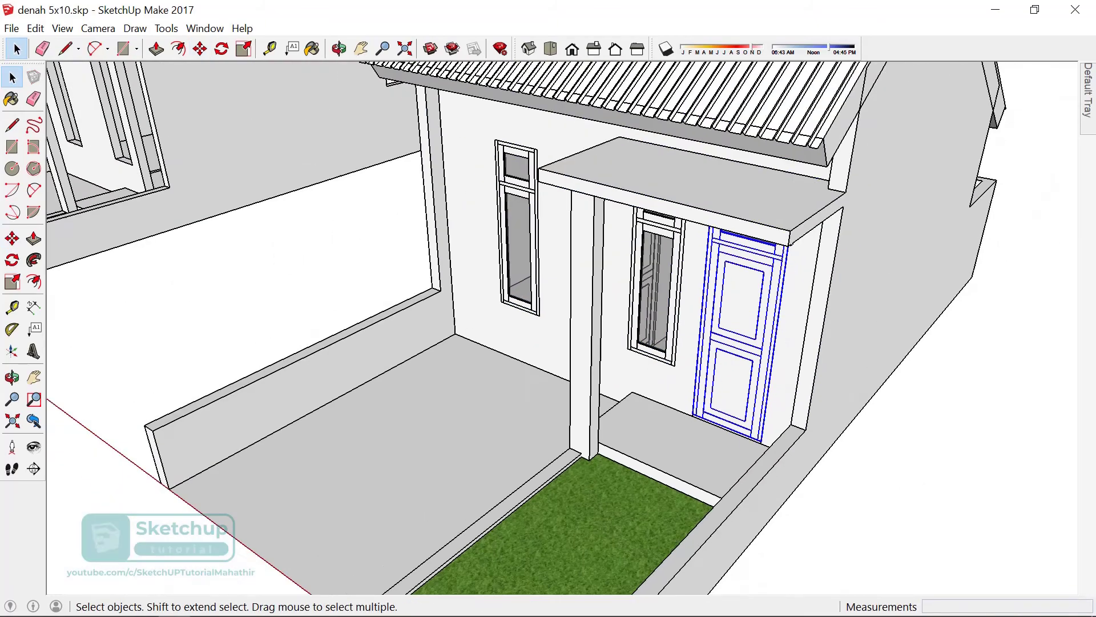
middle_click_drag(839, 503, 513, 400)
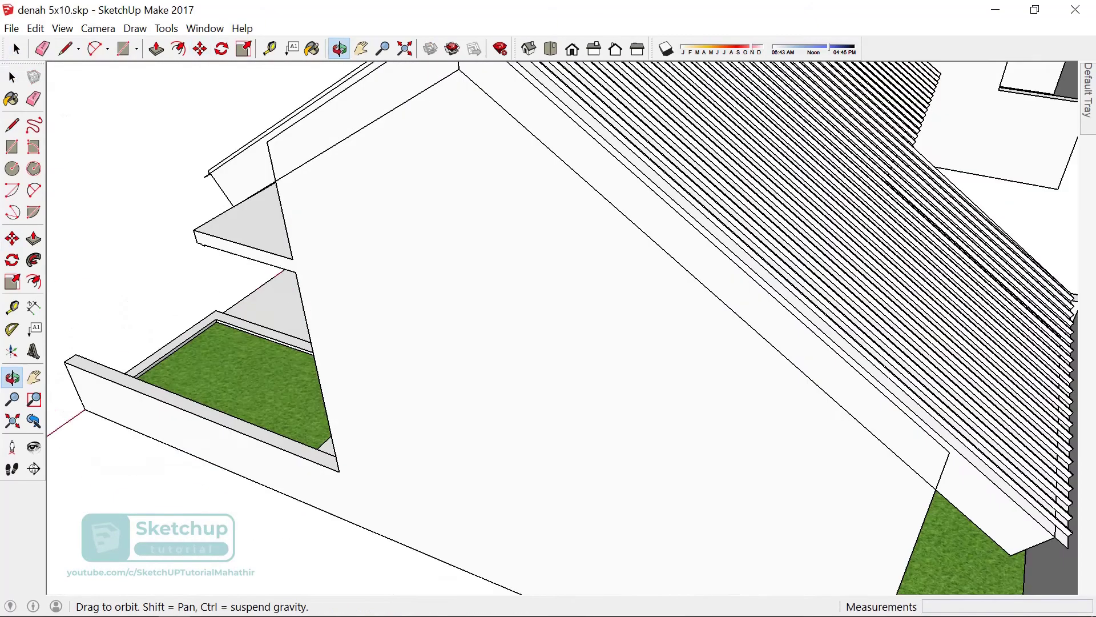
scroll(514, 400, "down", 3)
scroll(411, 428, "down", 2)
scroll(411, 429, "up", 3)
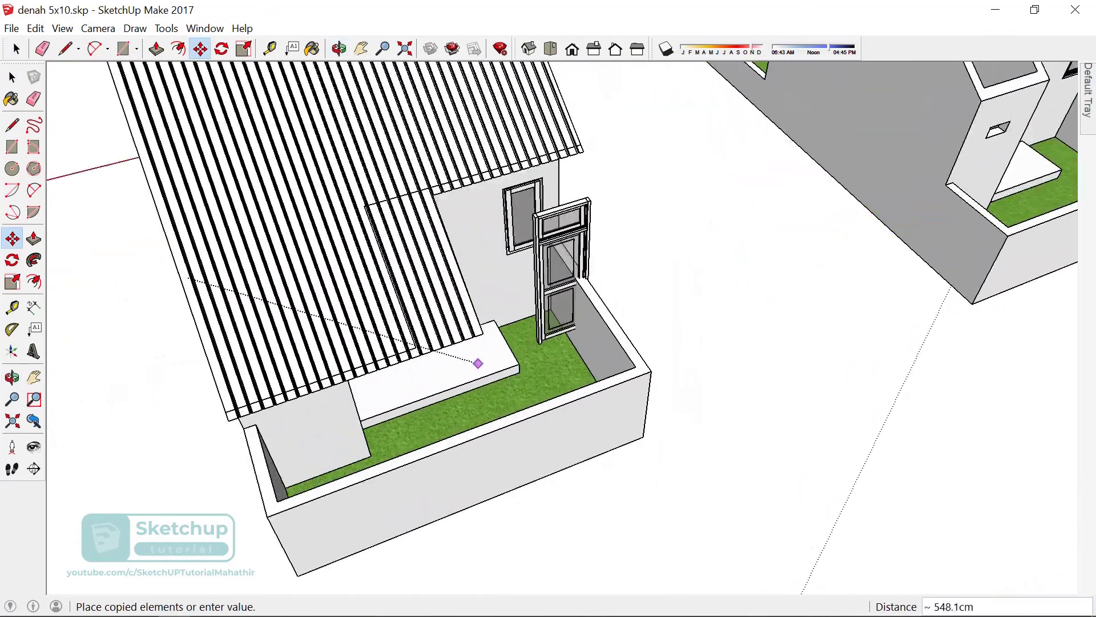
middle_click_drag(474, 365, 353, 263)
left_click(352, 264)
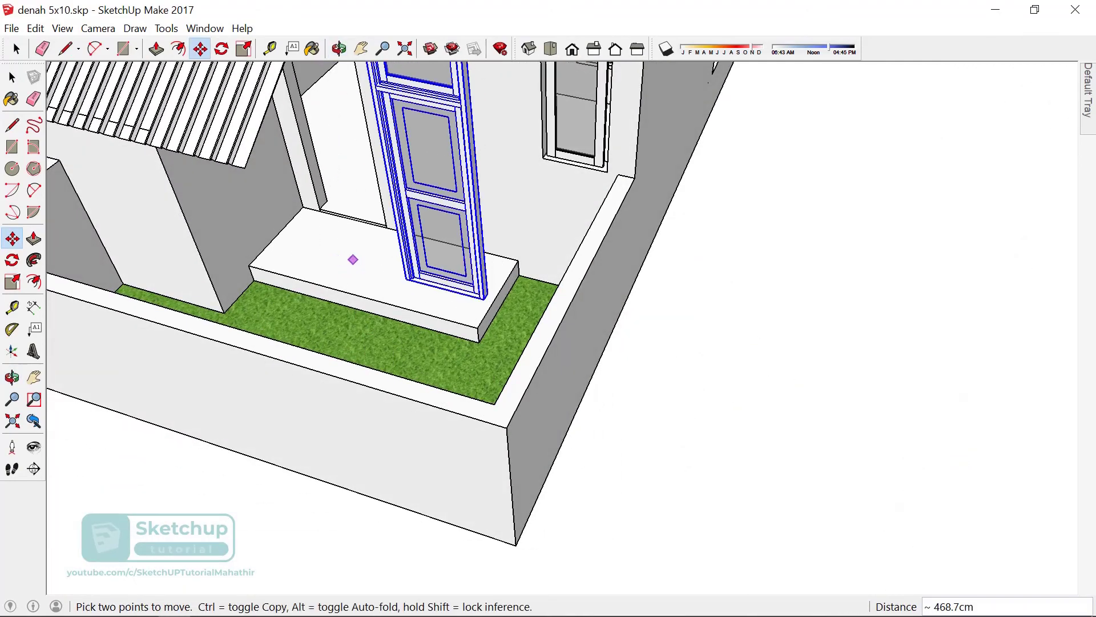
- Select the placed door, dismiss its context menu unchanged, and orbit around it
key("space")
scroll(352, 264, "up", 3)
right_click(459, 256)
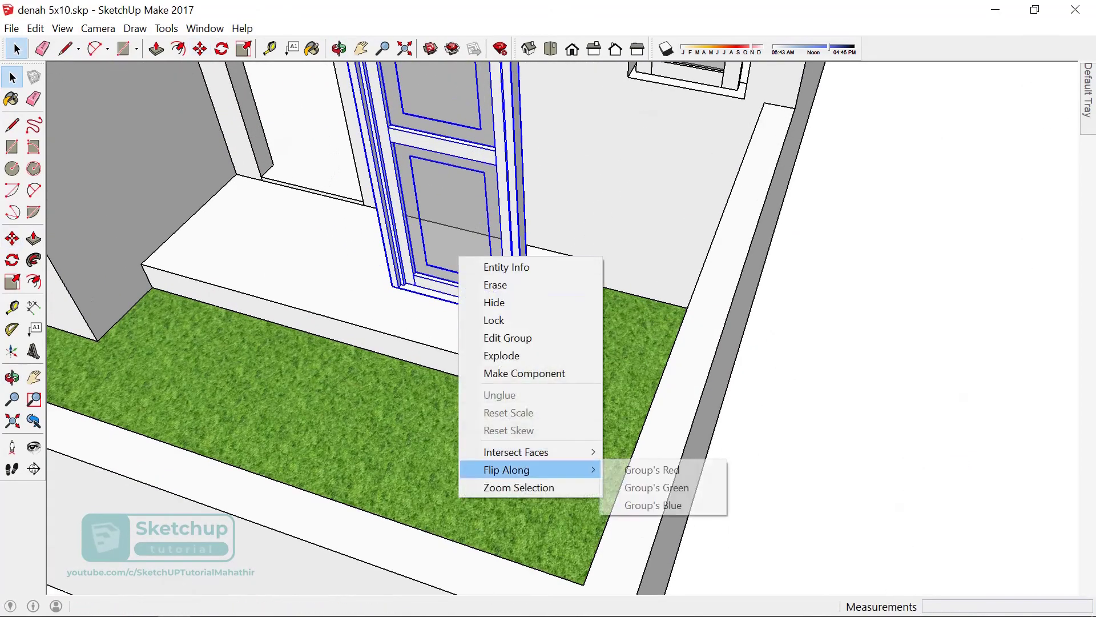
left_click(652, 469)
scroll(514, 342, "down", 2)
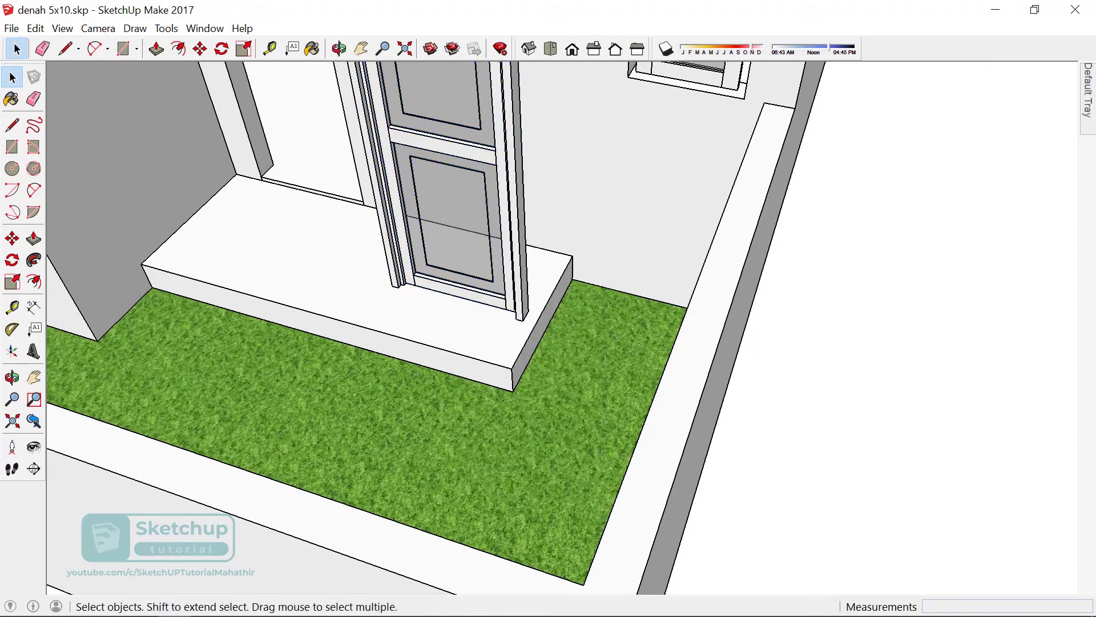
middle_click_drag(514, 343, 457, 319)
scroll(486, 285, "up", 2)
scroll(485, 285, "up", 1)
- Inside the door group, copy the whole door leaf 62.5cm forward
key("Return")
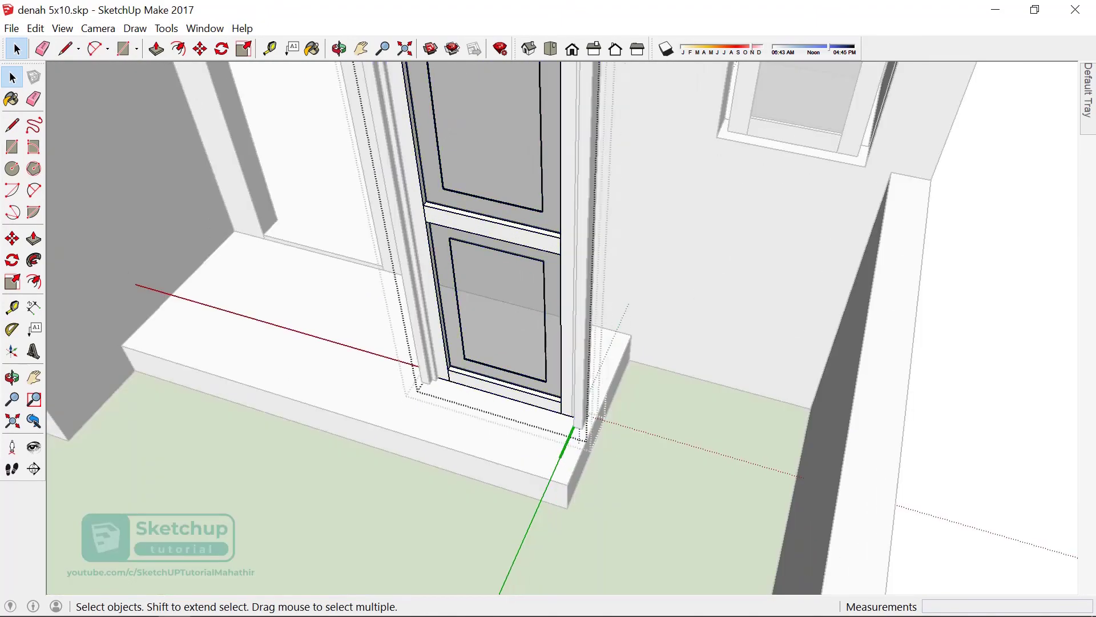
key("ctrl+a")
left_click(502, 309)
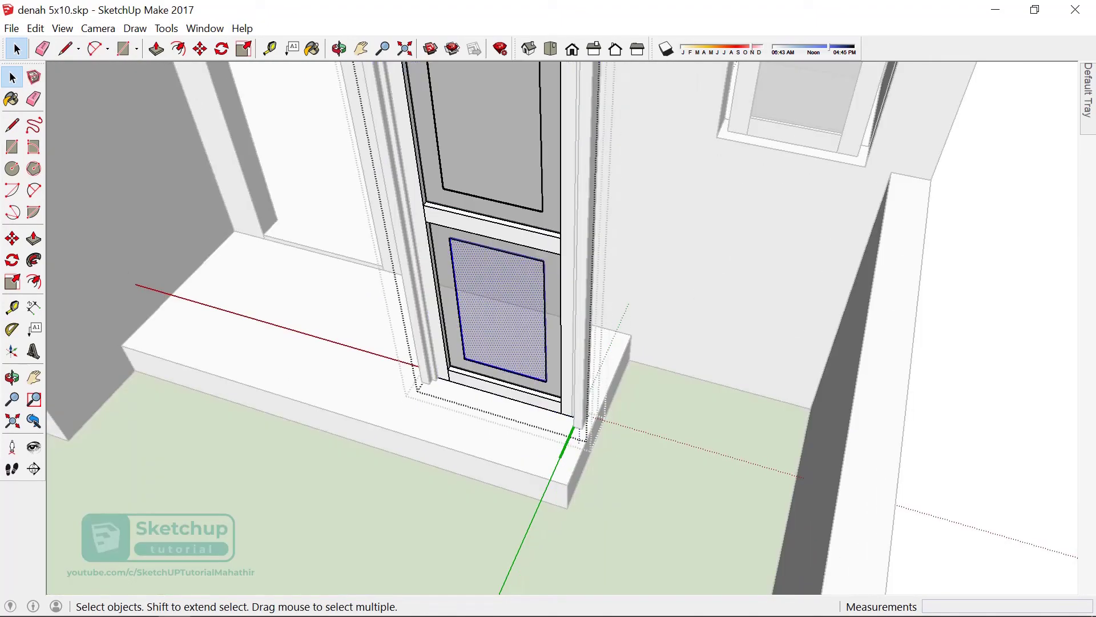
key("ctrl+a")
middle_click_drag(514, 285, 492, 354)
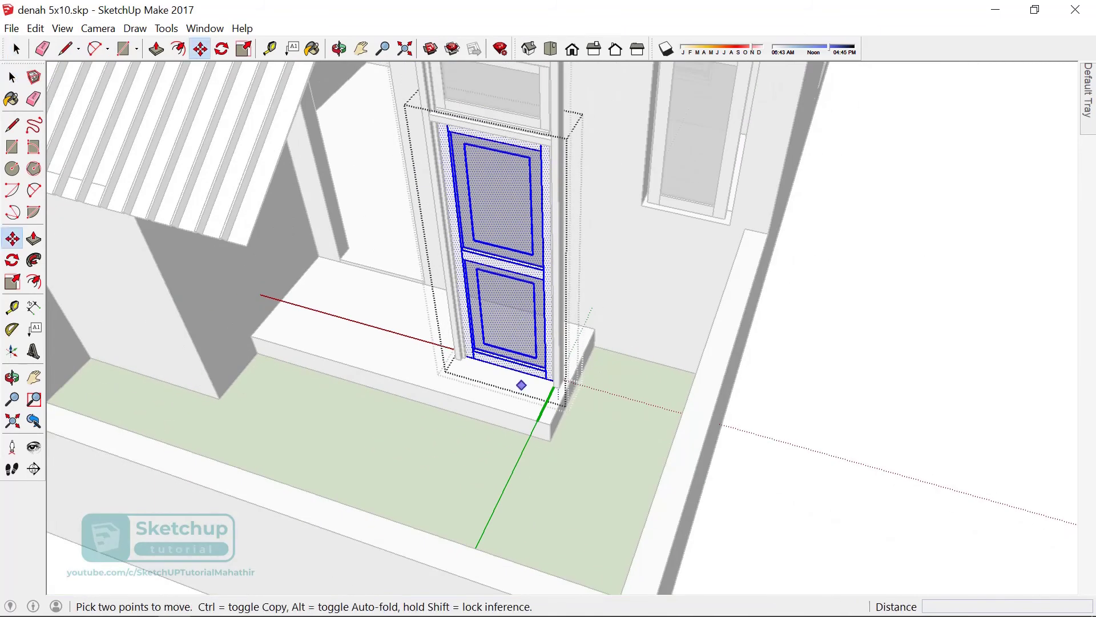
key("ctrl")
left_click(521, 385)
left_click(473, 416)
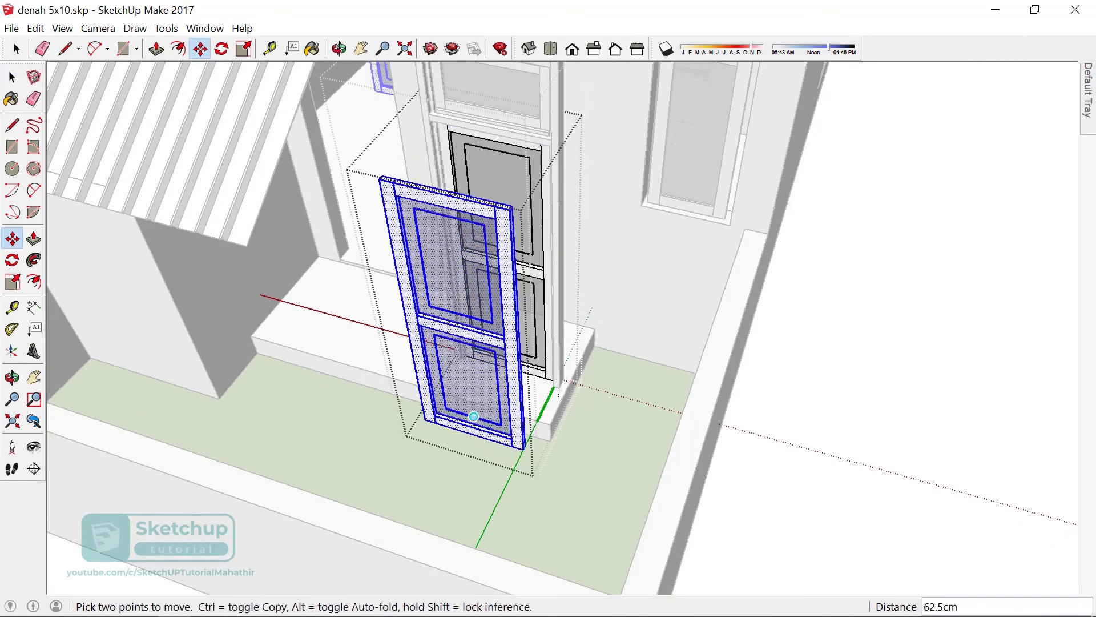
- Flip the door copy along the green axis
key("space")
right_click(490, 130)
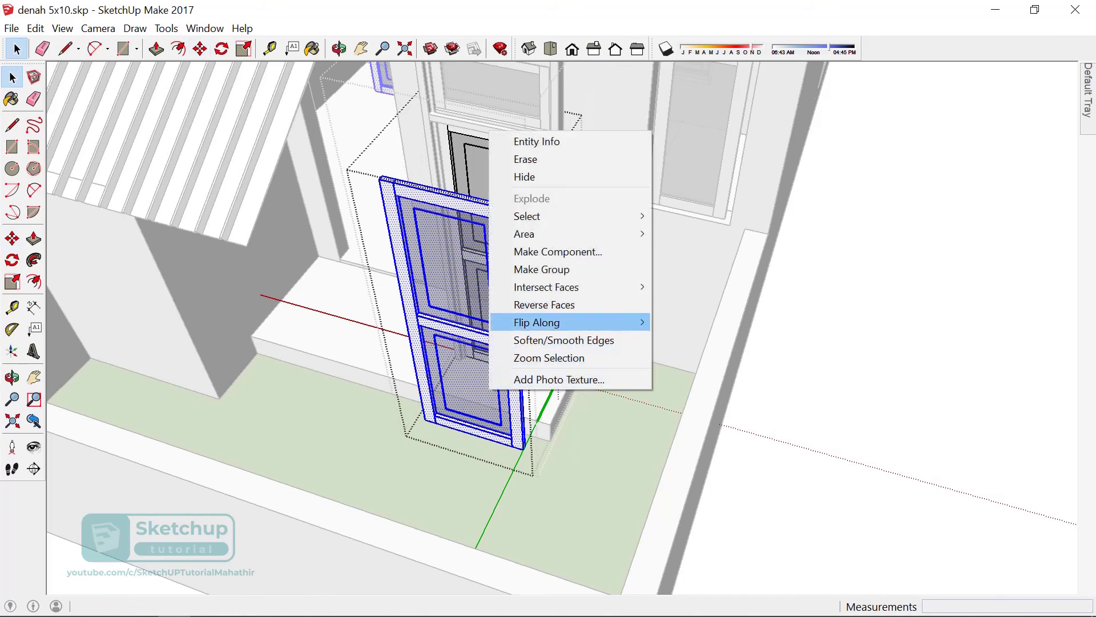
left_click(708, 340)
scroll(523, 436, "up", 3)
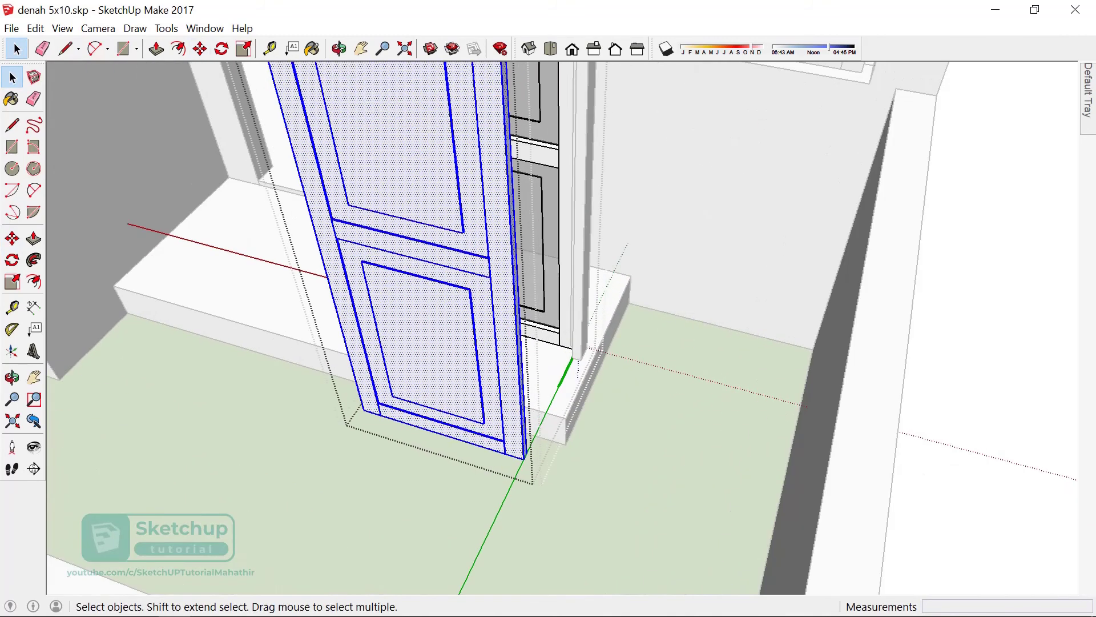
scroll(522, 436, "up", 2)
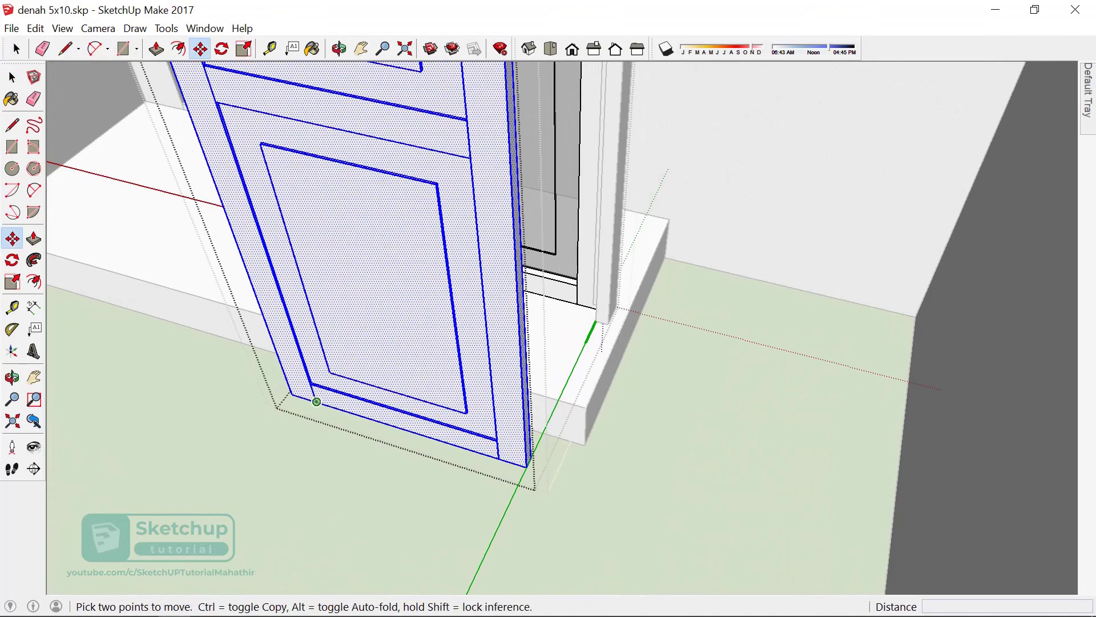
- Move the flipped door by its bottom corner into the porch wall opening
left_click(316, 401)
scroll(402, 288, "down", 3)
scroll(403, 288, "up", 2)
scroll(401, 284, "up", 2)
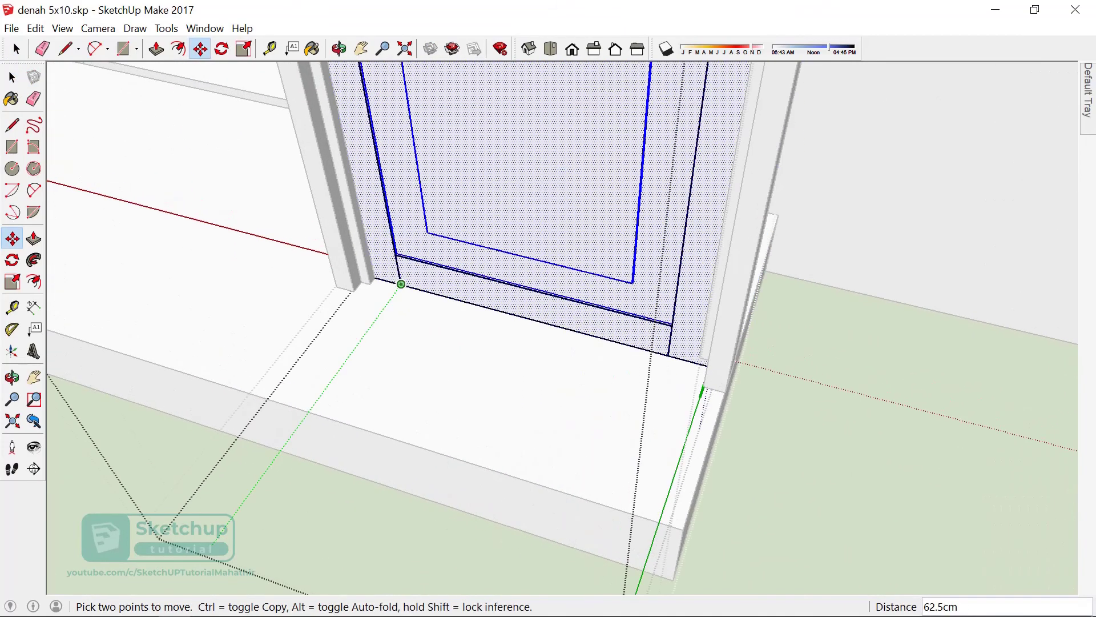
left_click(402, 284)
scroll(447, 372, "down", 3)
key("space")
scroll(448, 371, "down", 2)
middle_click_drag(448, 372, 485, 343)
scroll(486, 343, "up", 2)
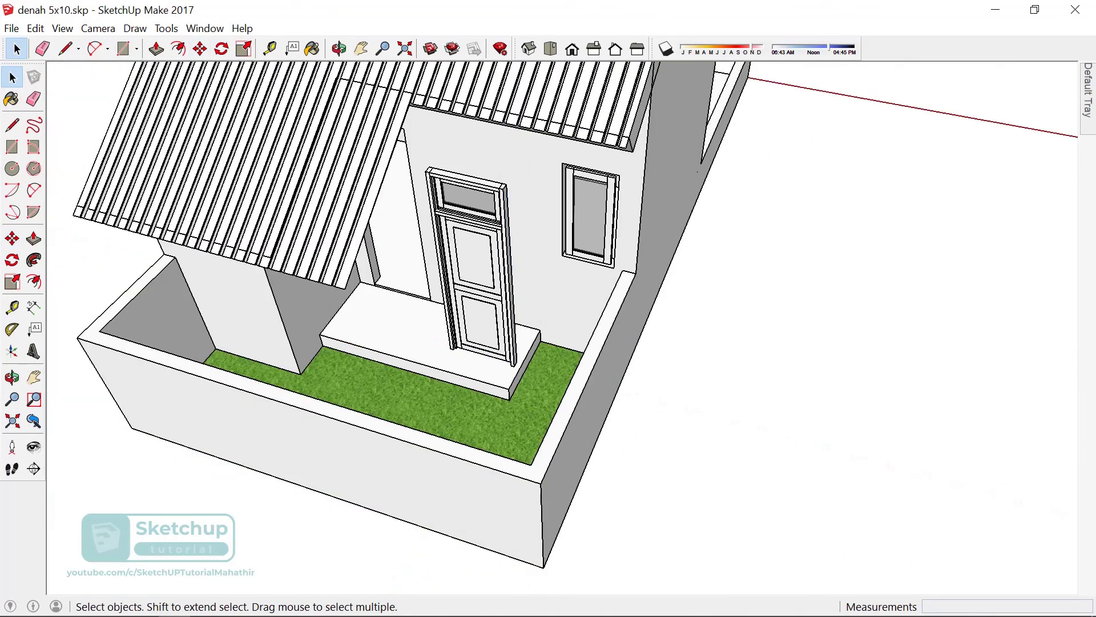
scroll(520, 307, "up", 2)
scroll(521, 307, "up", 2)
scroll(468, 337, "down", 2)
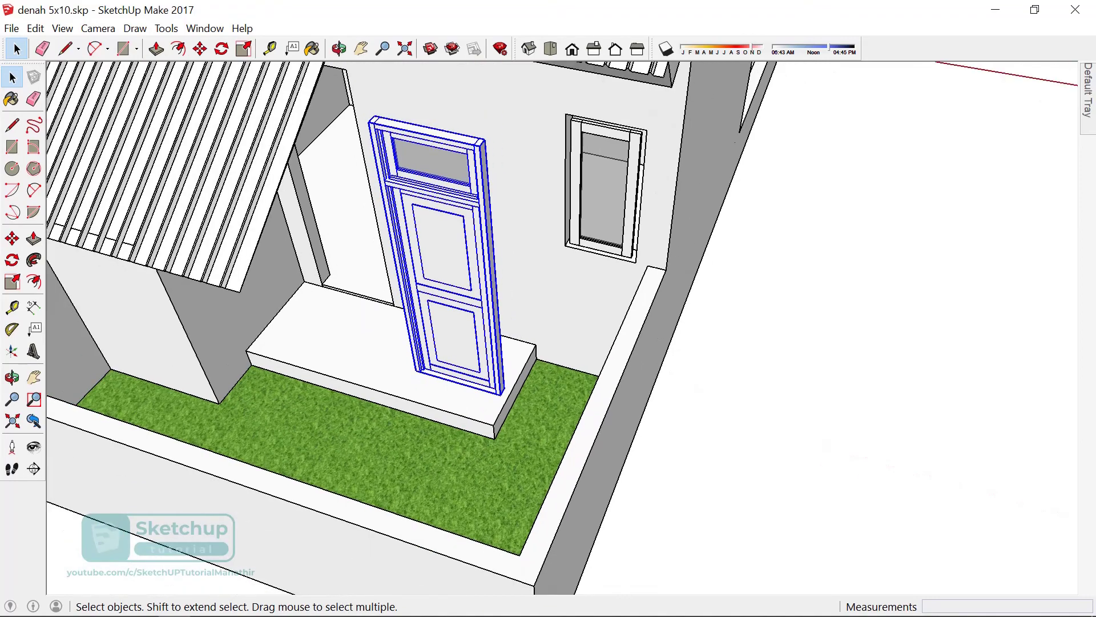
- Flip the door group along its own green axis and set it against the porch's back wall
right_click(461, 296)
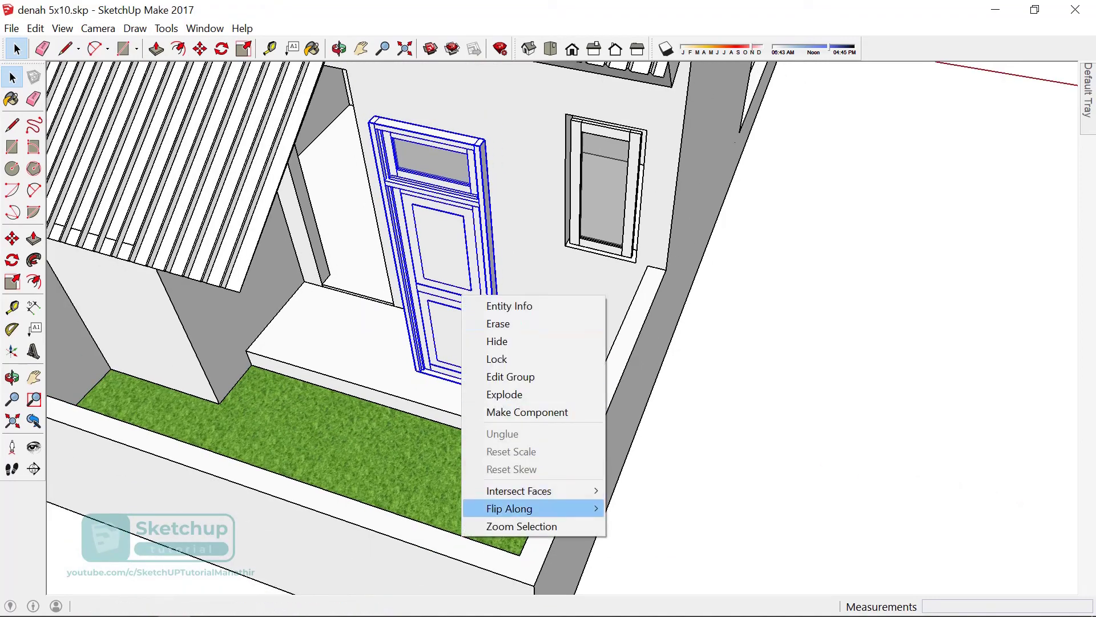
mouse_move(508, 508)
left_click(660, 526)
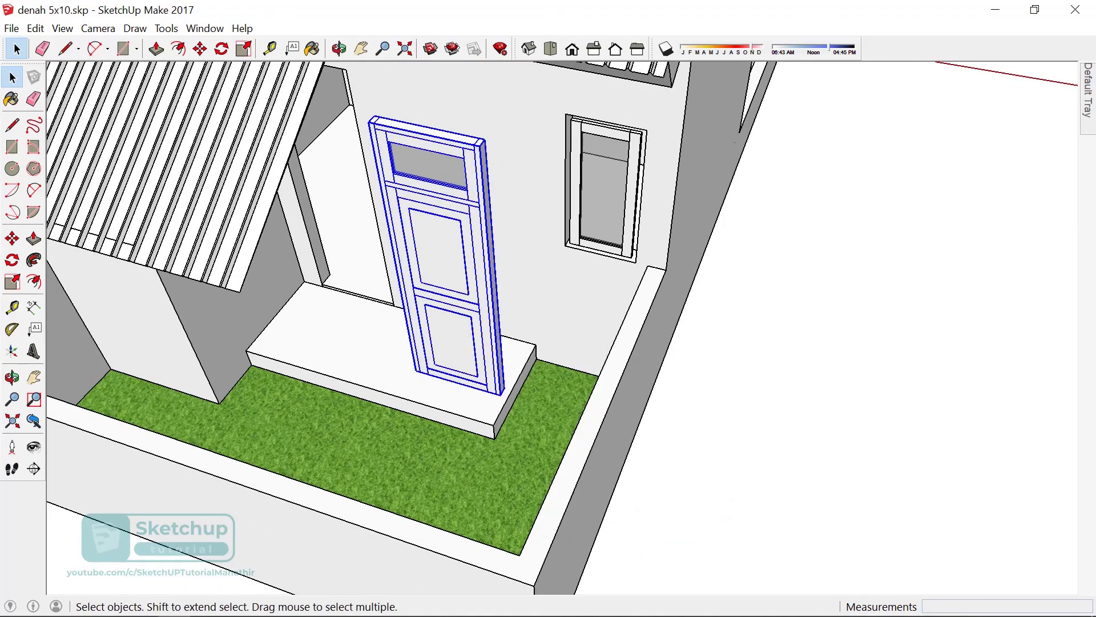
scroll(505, 400, "up", 1)
key("m")
left_click(512, 405)
scroll(396, 318, "up", 3)
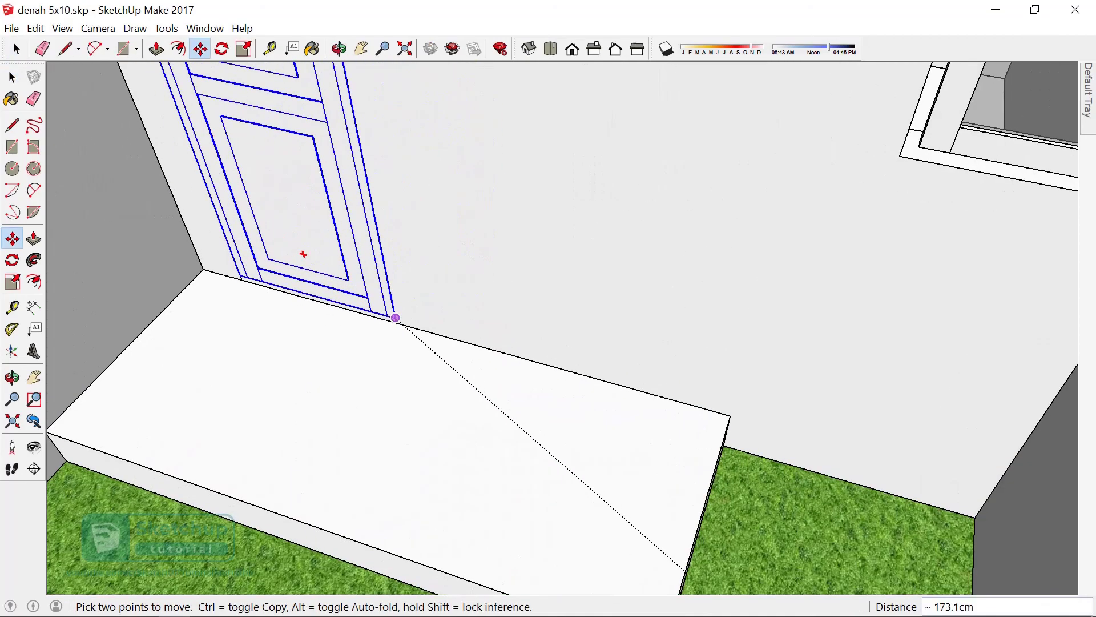
left_click(396, 318)
scroll(396, 318, "down", 5)
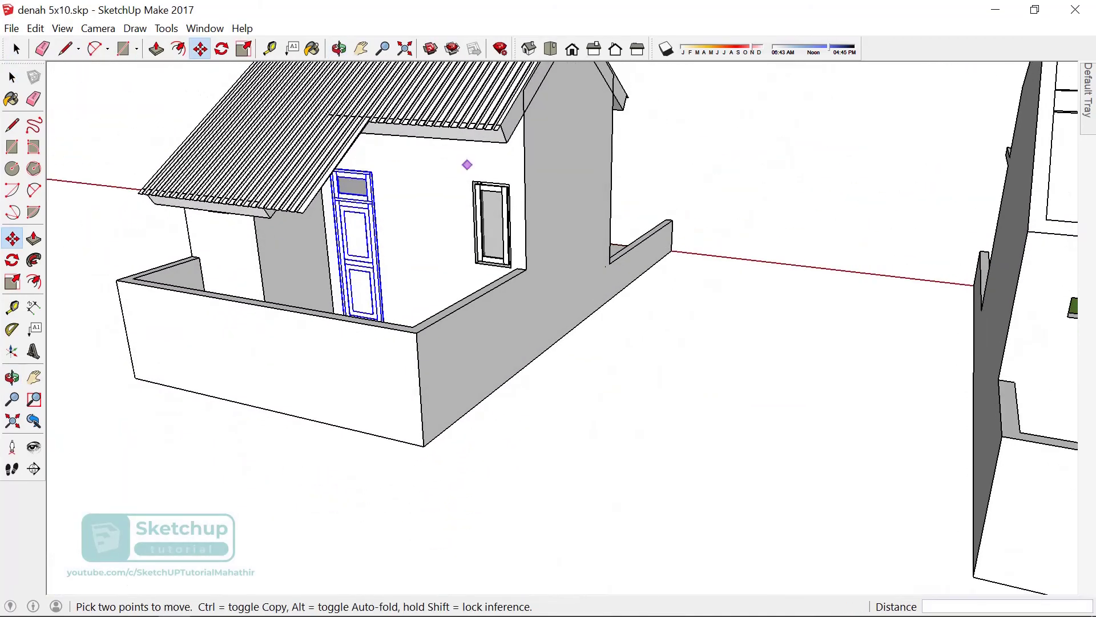
scroll(628, 293, "up", 3)
mouse_move(627, 293)
middle_mouse_down()
mouse_move(642, 265)
mouse_move(353, 260)
middle_mouse_up()
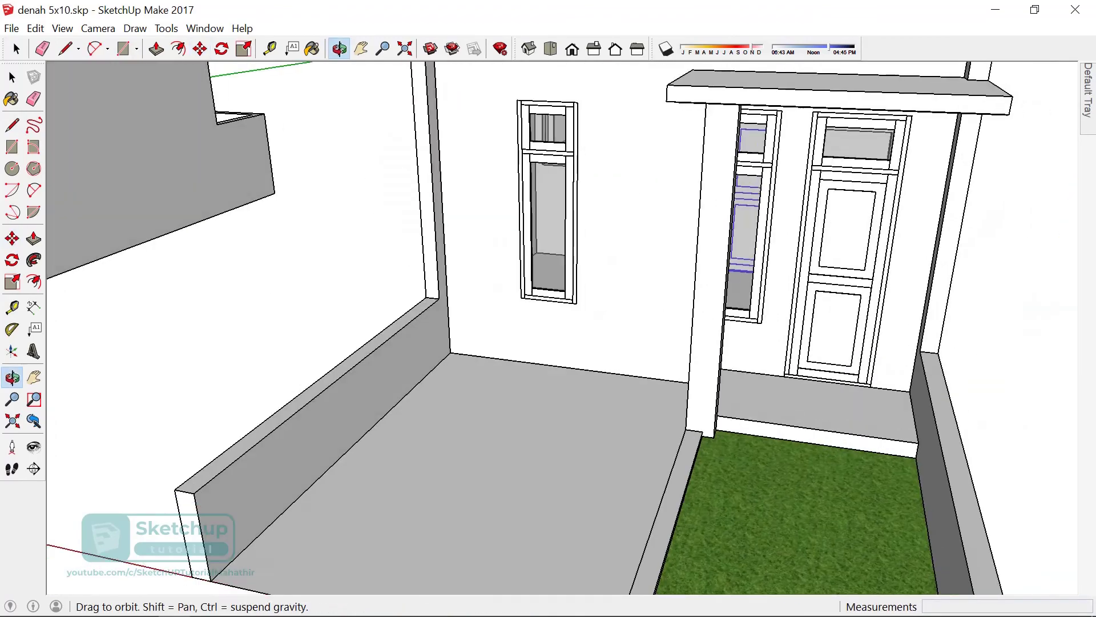
scroll(353, 260, "down", 3)
key("space")
- Draw a rectangle on the wall below the left window and pull it out as a raised panel
scroll(456, 286, "up", 2)
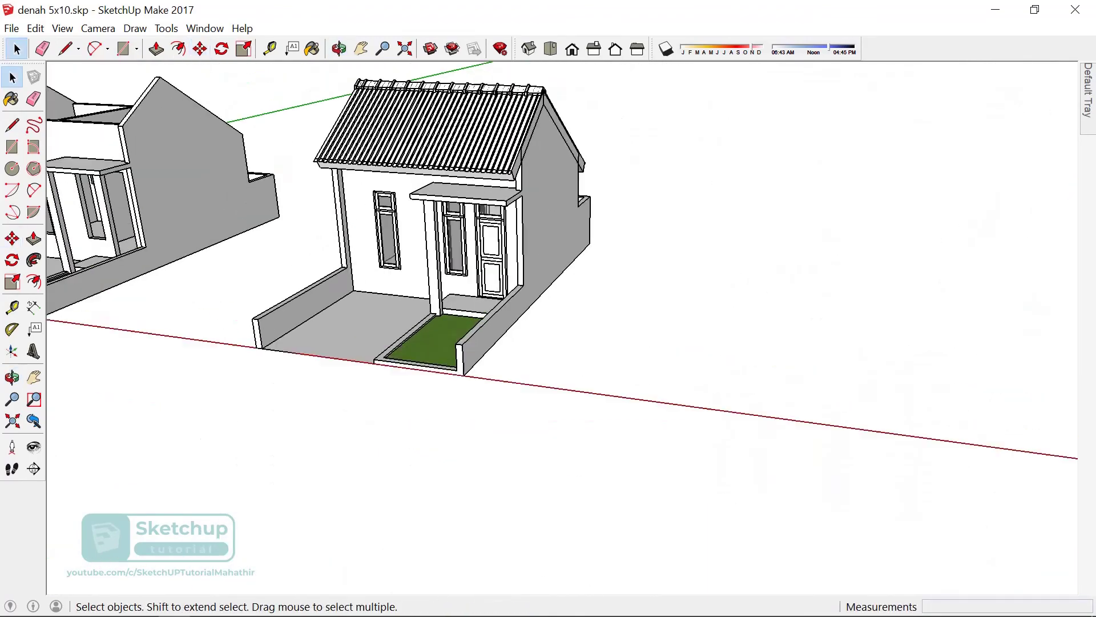
scroll(456, 286, "up", 3)
middle_click_drag(457, 285, 399, 274)
scroll(399, 274, "down", 2)
scroll(562, 328, "down", 2)
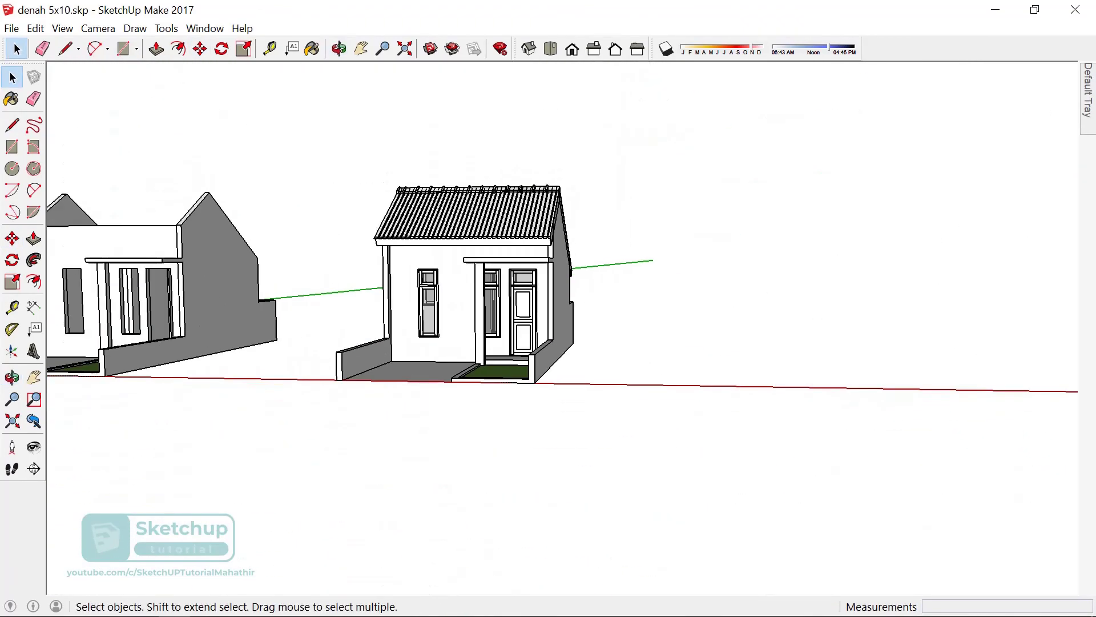
scroll(563, 329, "up", 4)
mouse_move(562, 329)
middle_mouse_down()
mouse_move(576, 303)
mouse_move(571, 240)
mouse_move(571, 314)
middle_mouse_up()
scroll(337, 437, "up", 3)
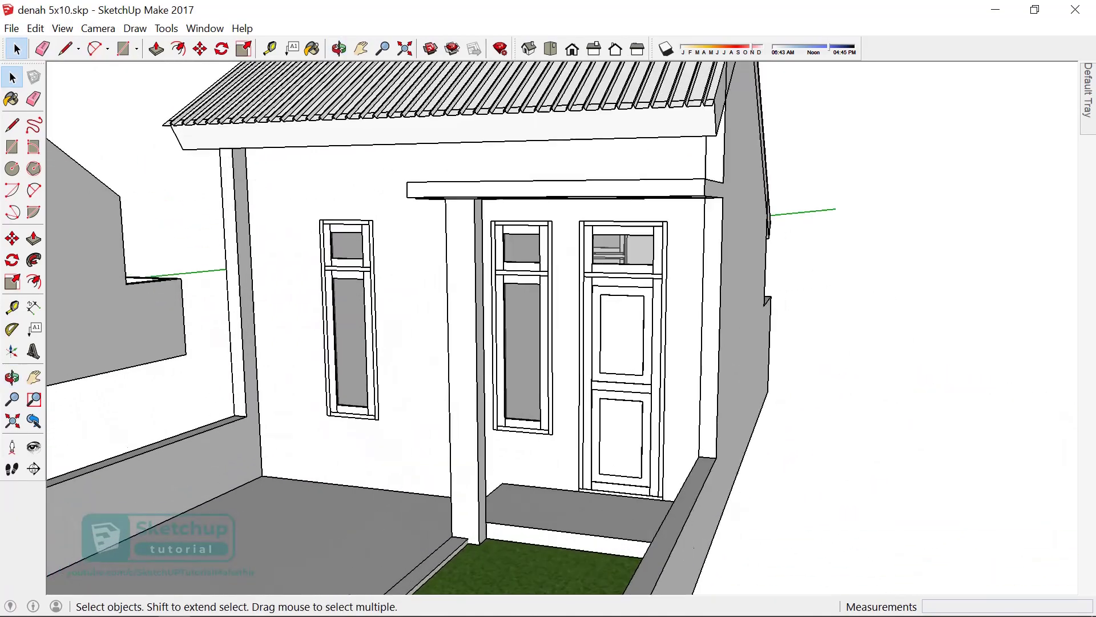
scroll(337, 437, "up", 3)
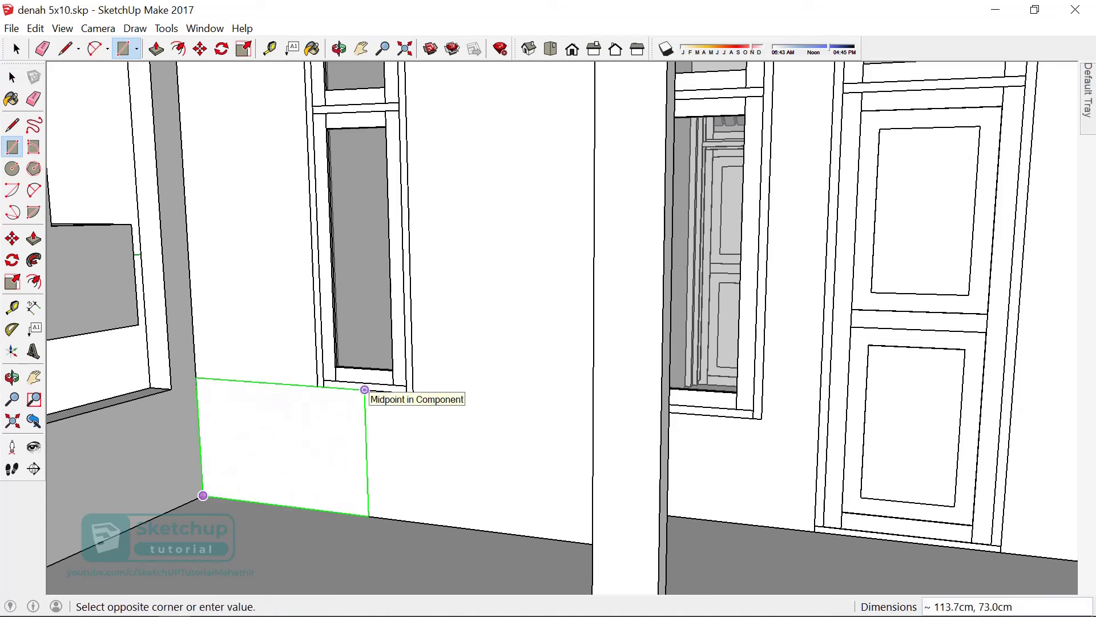
middle_click_drag(417, 434, 392, 465)
key("p")
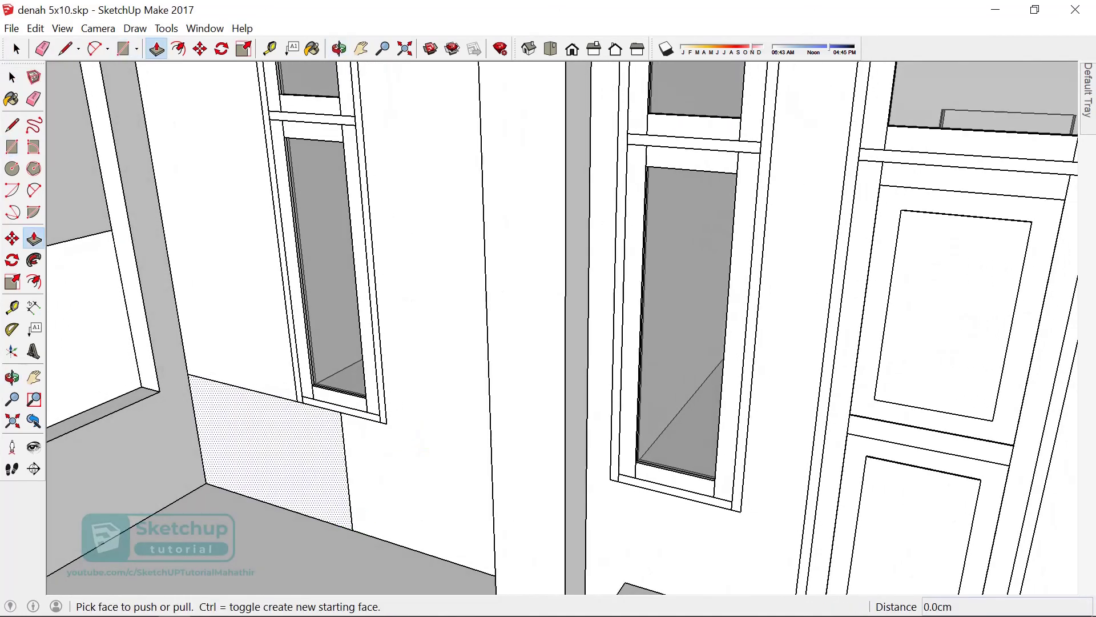
left_click(343, 511)
key("Return")
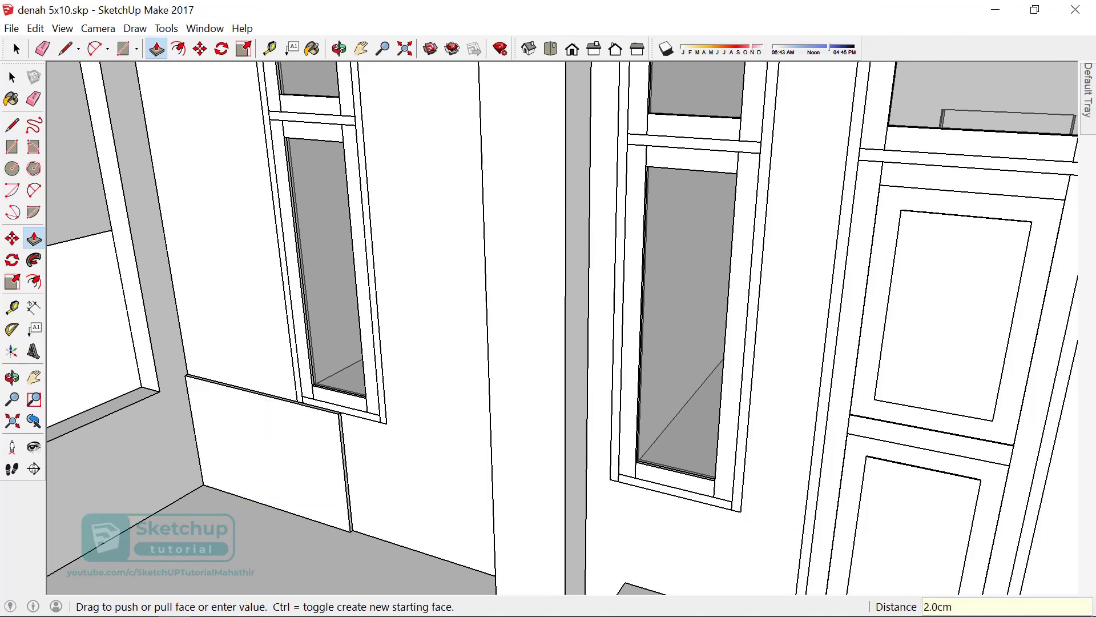
- Switch between the Line and Push/Pull tools while orbiting to view the house from below
scroll(320, 372, "up", 3)
scroll(309, 366, "up", 3)
scroll(299, 361, "up", 2)
key("l")
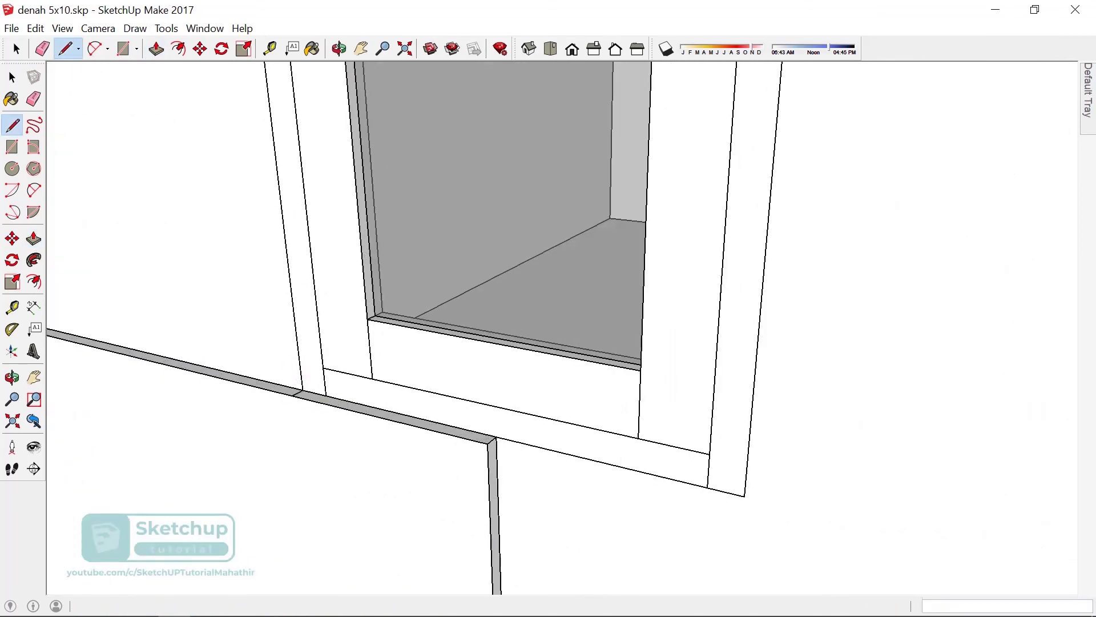
key("p")
scroll(548, 319, "down", 3)
scroll(548, 319, "down", 3)
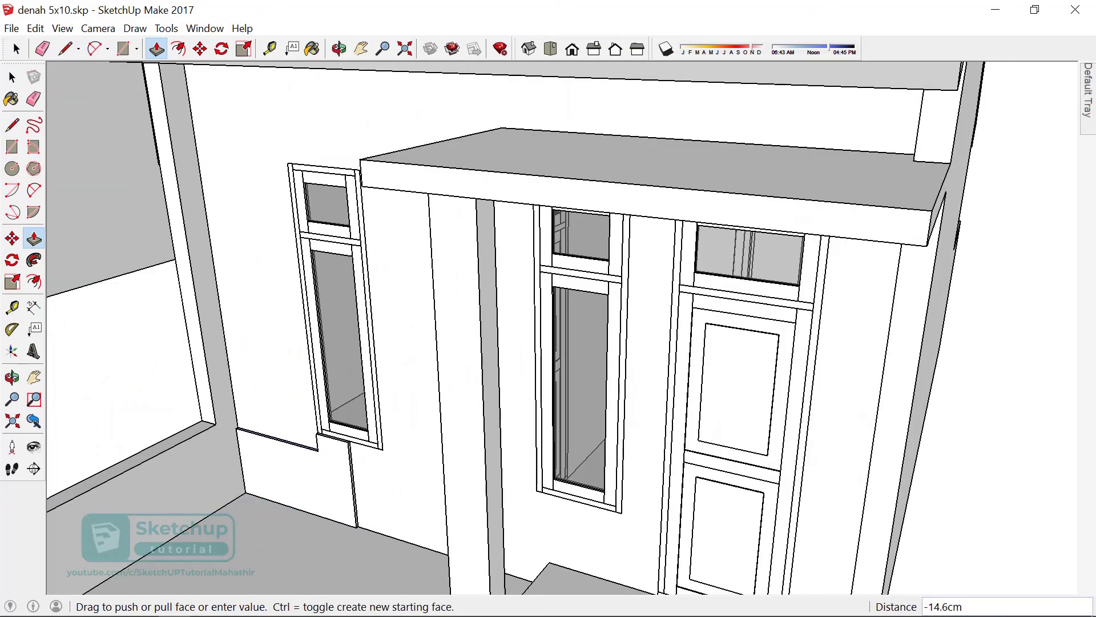
mouse_move(548, 286)
middle_mouse_down()
mouse_move(514, 354)
mouse_move(548, 229)
middle_mouse_up()
scroll(322, 157, "up", 3)
scroll(322, 157, "up", 2)
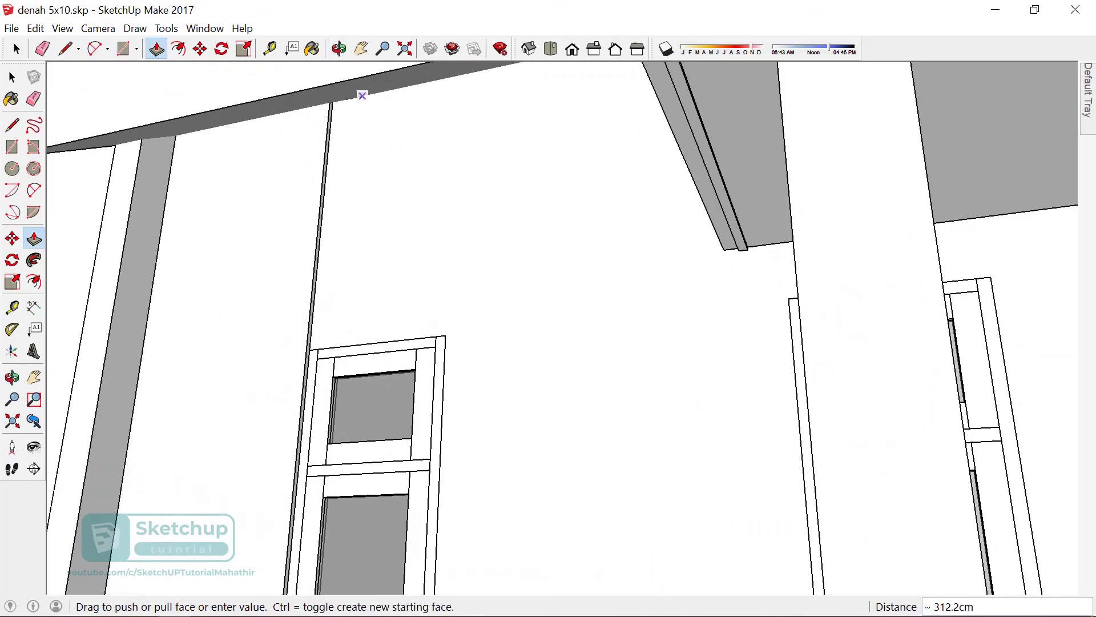
scroll(324, 370, "up", 2)
scroll(323, 370, "up", 2)
key("l")
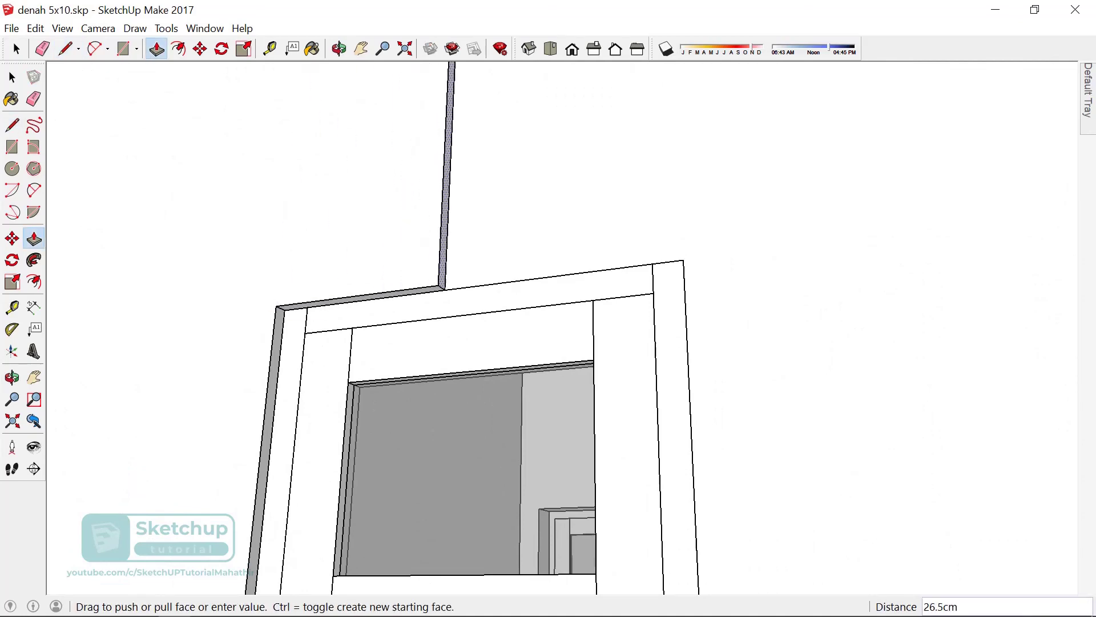
scroll(529, 365, "down", 2)
scroll(530, 366, "down", 2)
scroll(530, 366, "down", 2)
scroll(529, 365, "down", 2)
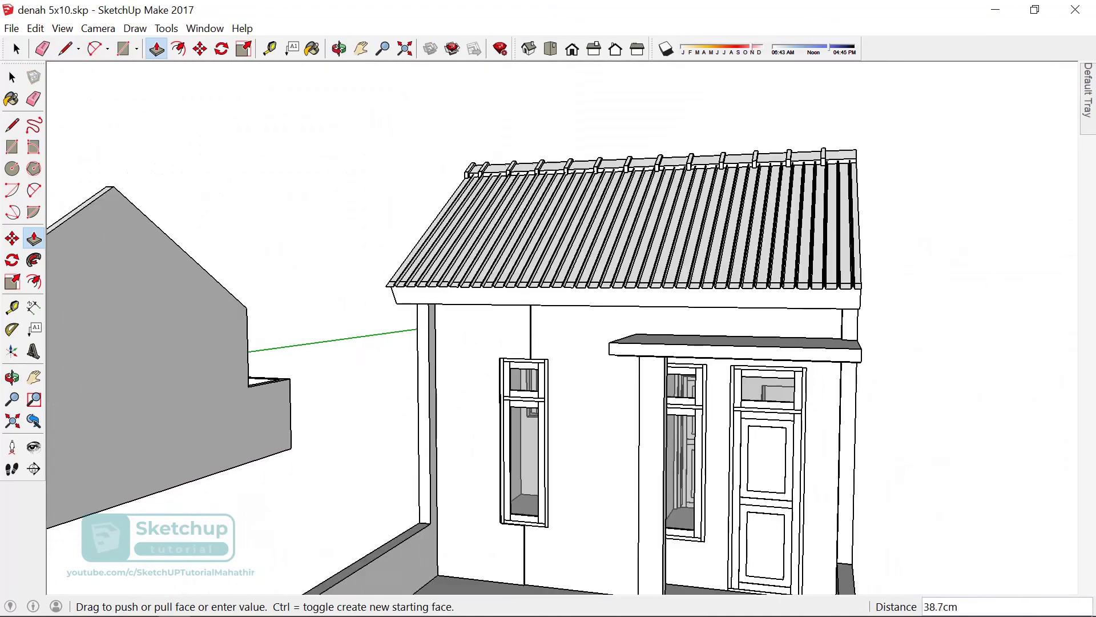
scroll(525, 504, "down", 2)
key("space")
scroll(526, 348, "up", 2)
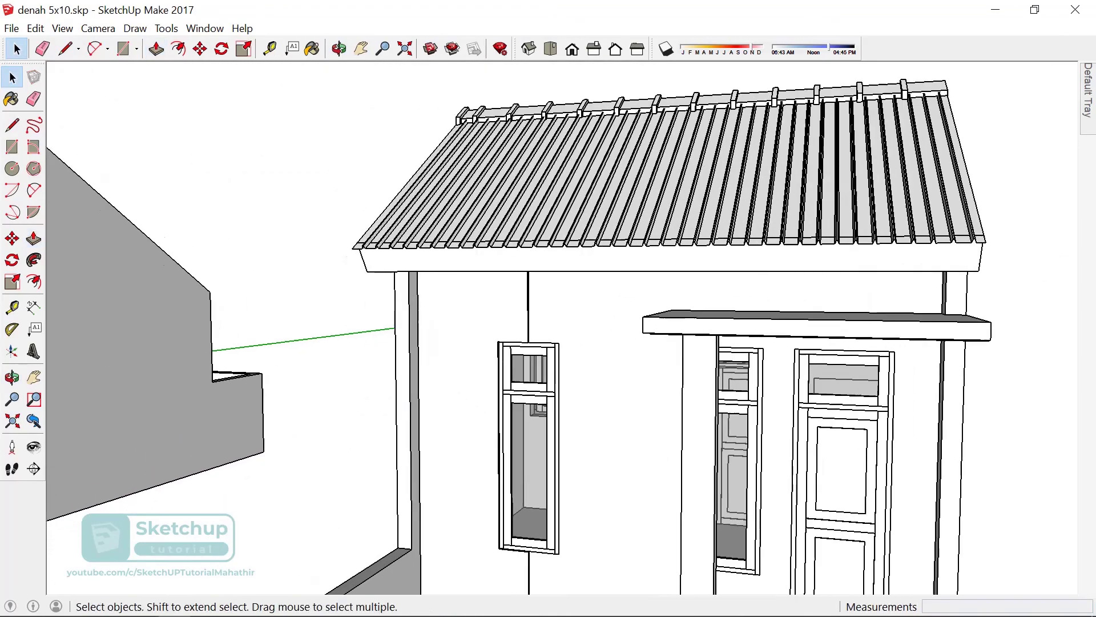
scroll(525, 348, "up", 1)
scroll(525, 348, "down", 1)
mouse_move(548, 342)
middle_mouse_down()
mouse_move(628, 320)
mouse_move(565, 343)
mouse_move(560, 411)
middle_mouse_up()
scroll(548, 343, "down", 5)
scroll(548, 342, "down", 2)
scroll(608, 343, "up", 3)
scroll(608, 343, "up", 3)
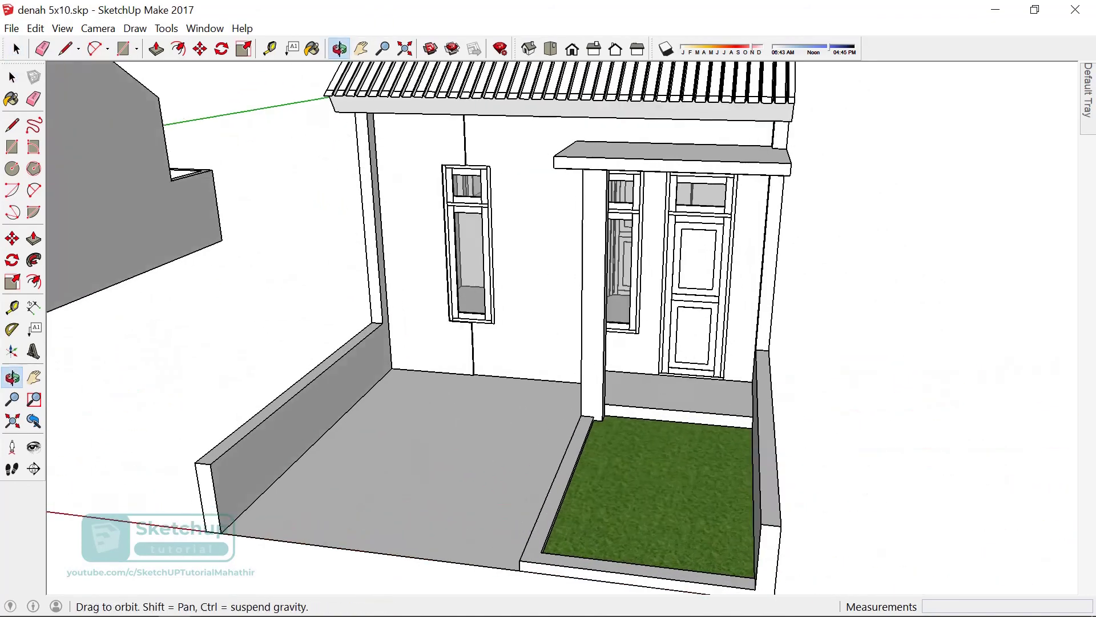
middle_click_drag(608, 343, 754, 320)
mouse_move(548, 343)
middle_mouse_down()
mouse_move(611, 480)
mouse_move(559, 286)
mouse_move(571, 240)
middle_mouse_up()
scroll(548, 343, "up", 3)
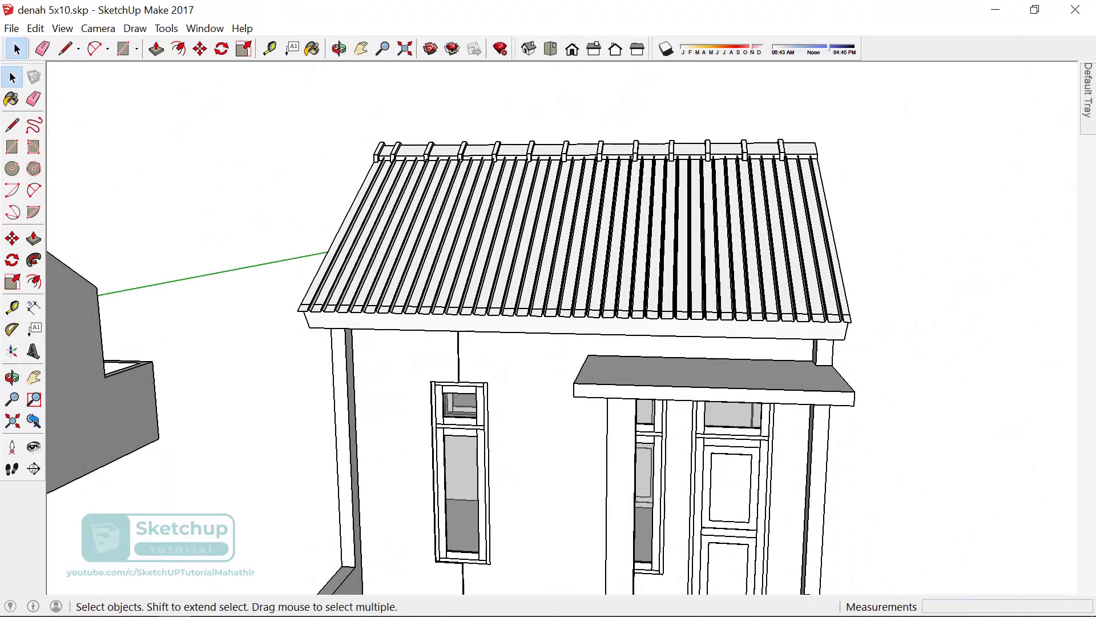
scroll(548, 343, "down", 3)
mouse_move(548, 342)
middle_mouse_down()
mouse_move(560, 332)
mouse_move(720, 348)
mouse_move(594, 343)
mouse_move(662, 354)
middle_mouse_up()
scroll(571, 402, "up", 3)
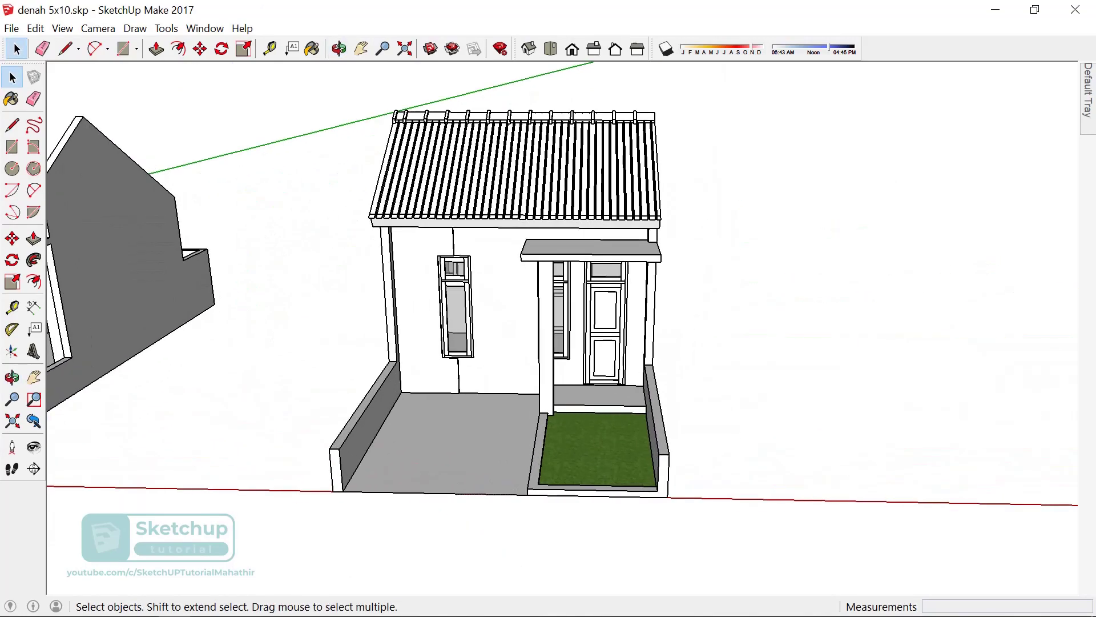
scroll(448, 292, "down", 3)
scroll(491, 297, "up", 2)
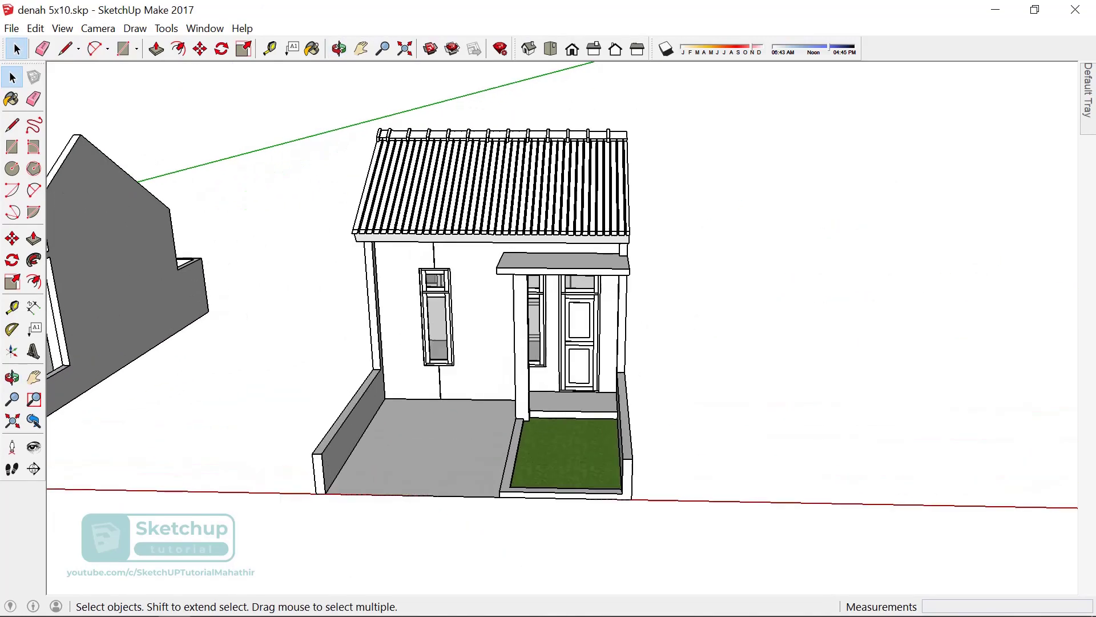
scroll(491, 297, "up", 2)
scroll(491, 296, "up", 2)
scroll(491, 297, "down", 2)
scroll(514, 355, "up", 2)
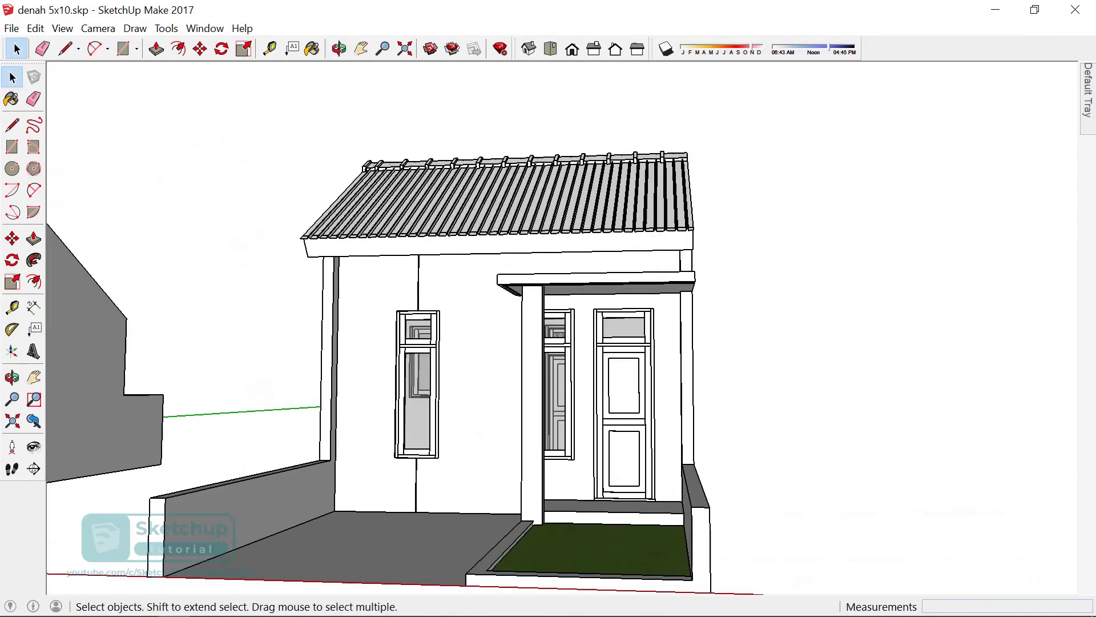